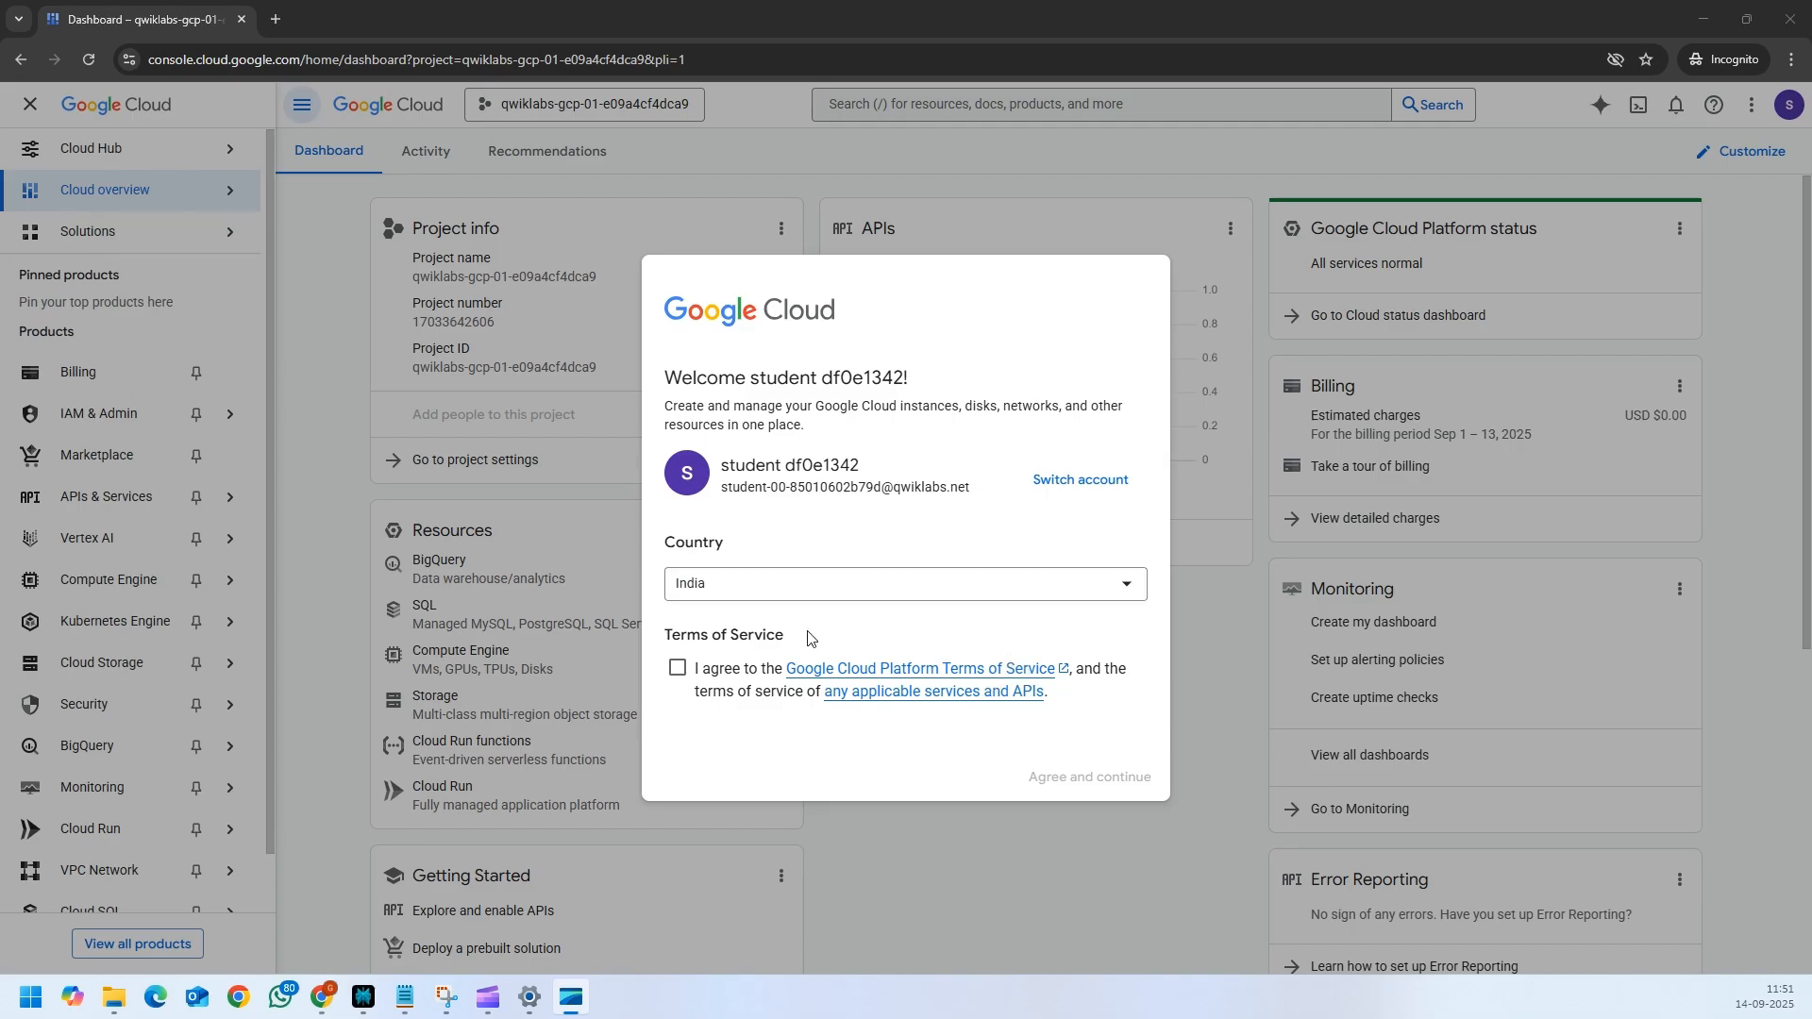
- Agree to the Google Cloud Platform terms of service with the country left as India and continue to the dashboard
click(678, 670)
click(1073, 774)
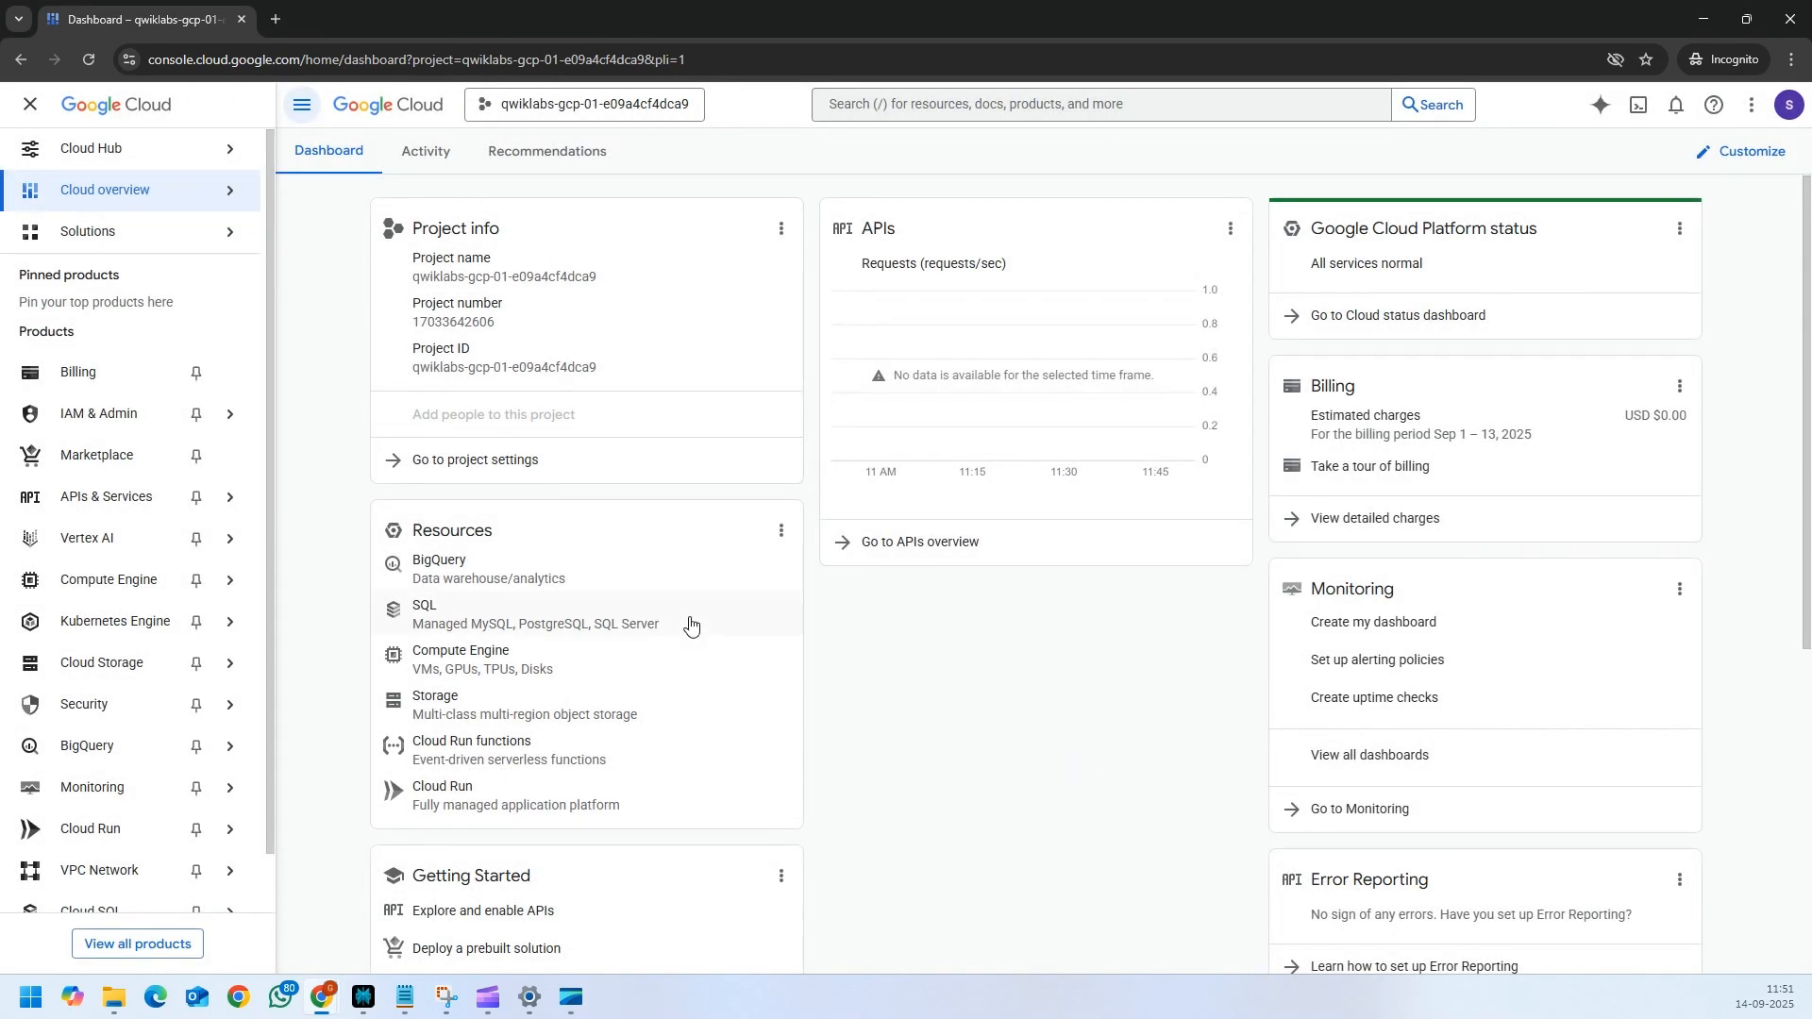
- Search the console for AI Applications and open that product
mouse_move(115, 621)
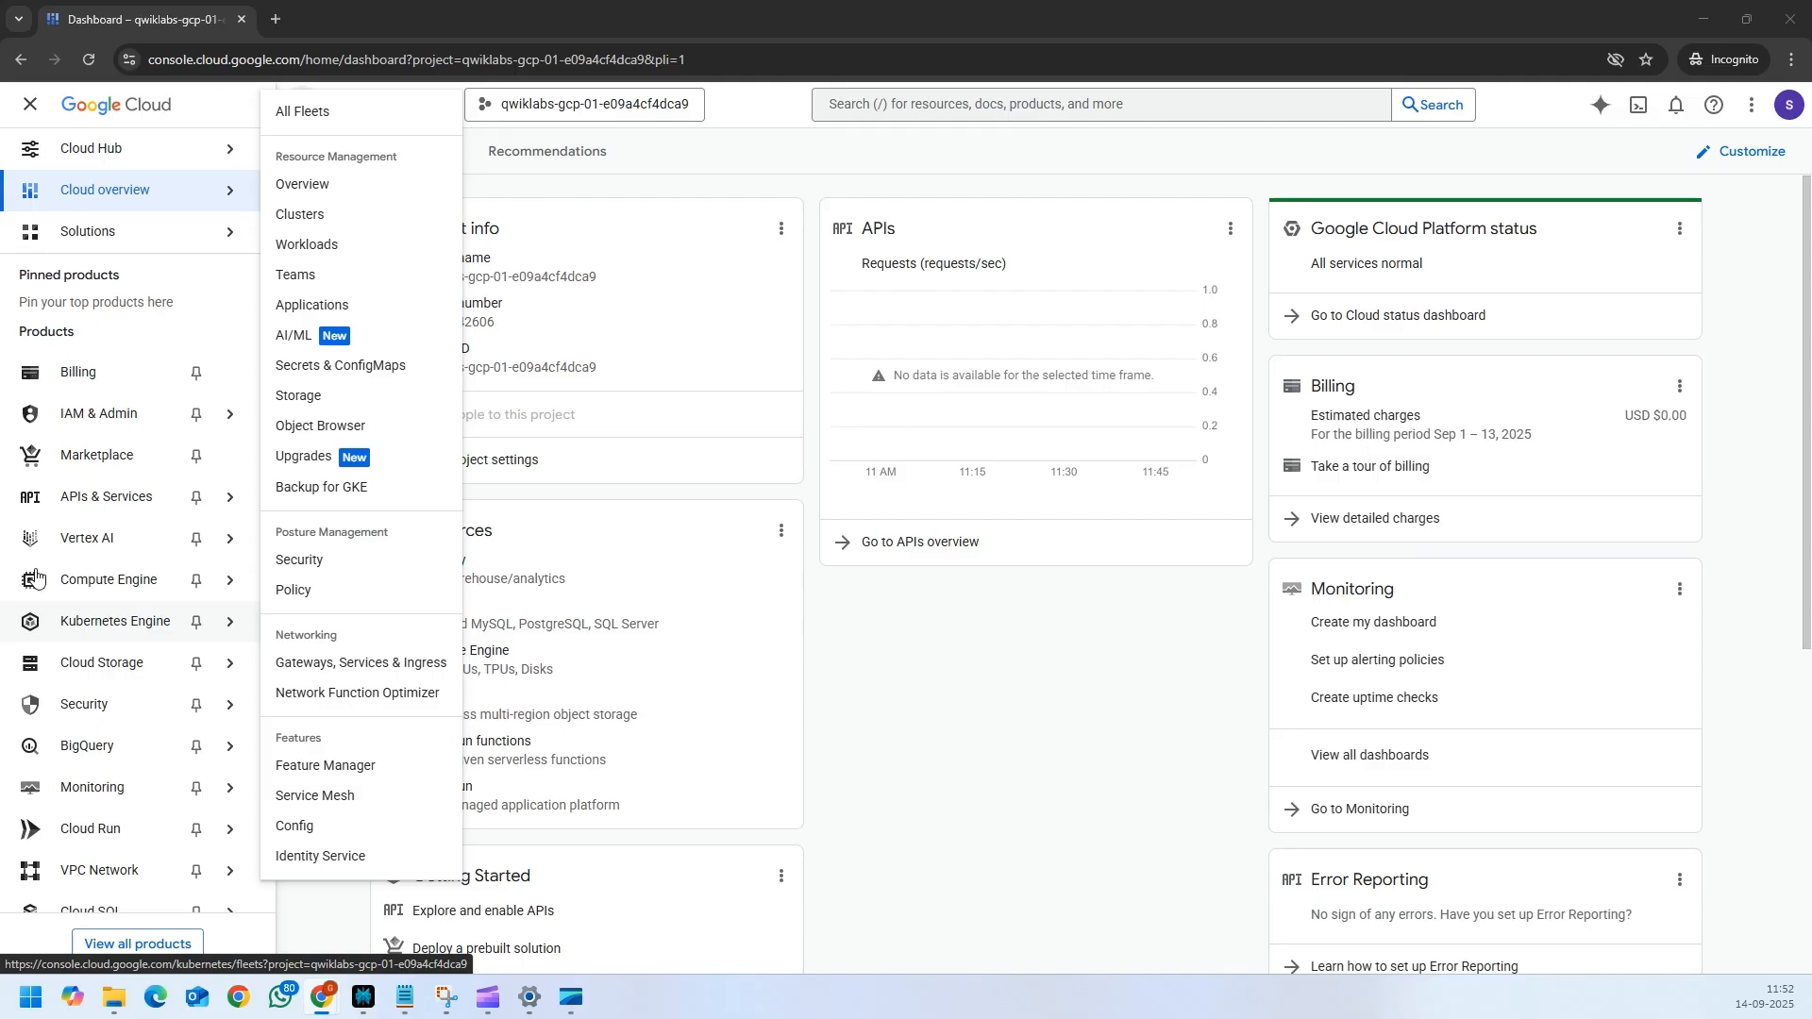
click(916, 104)
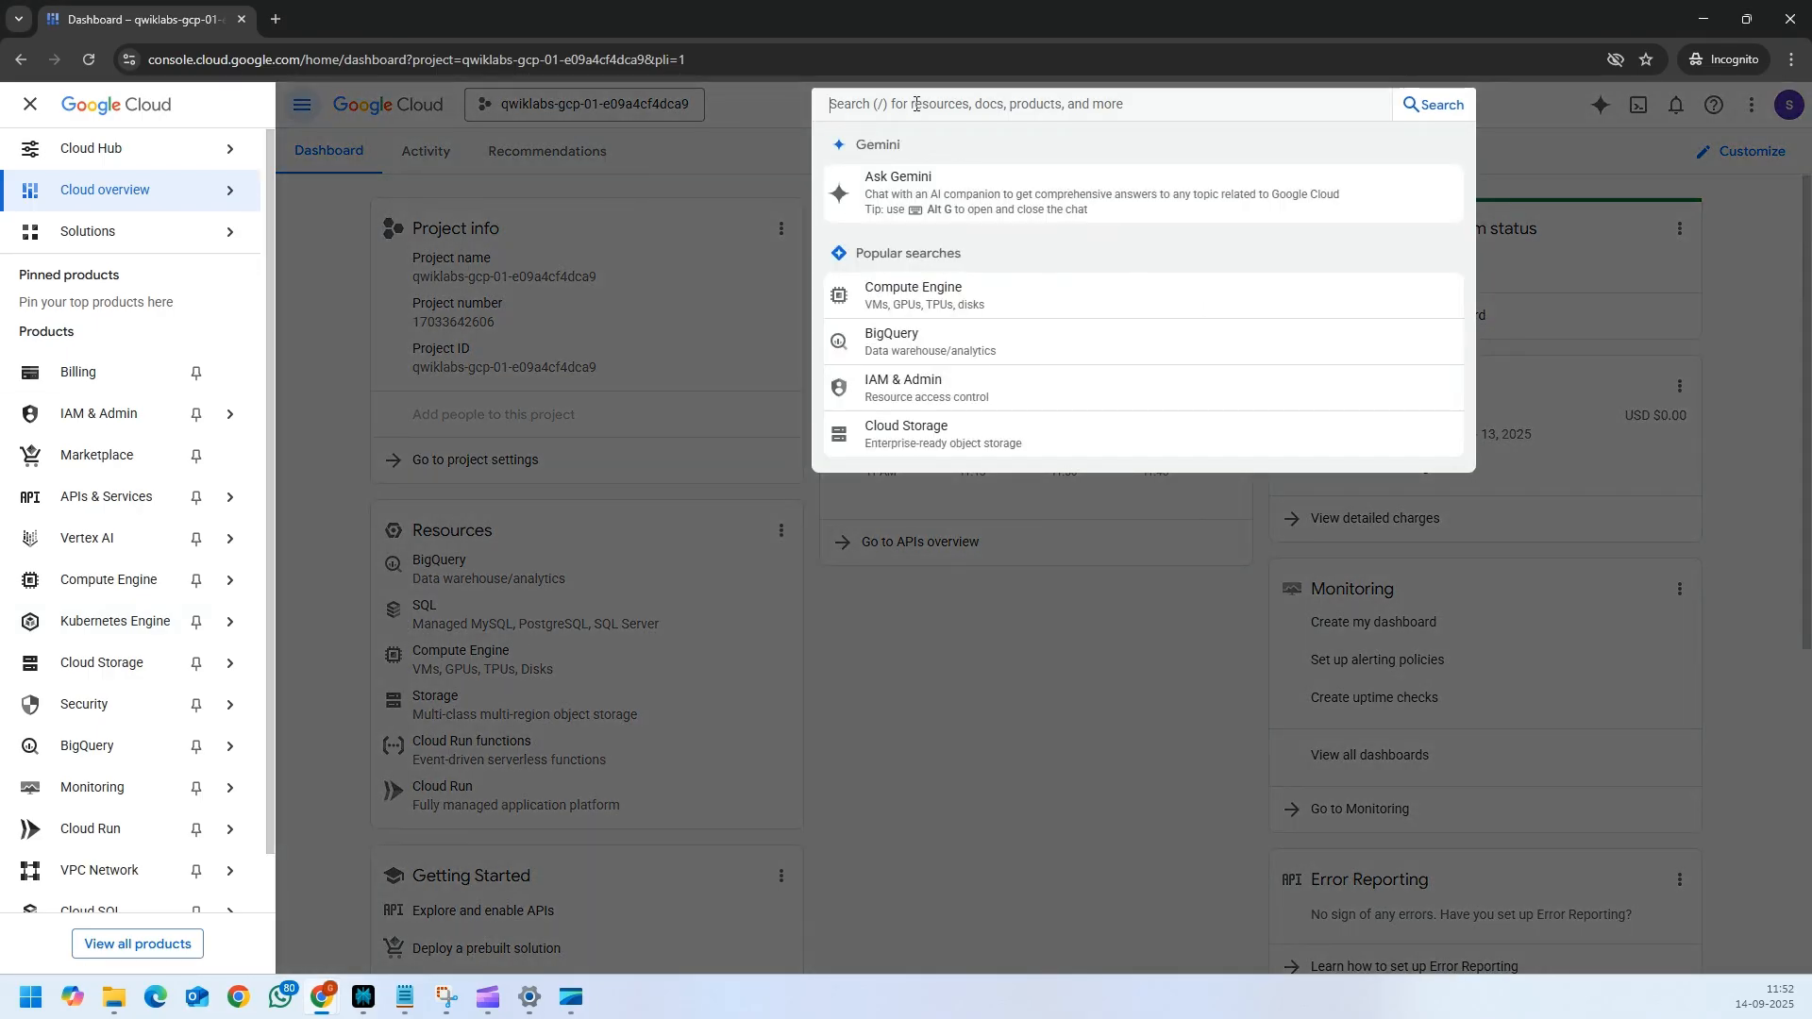
text(AI Ap)
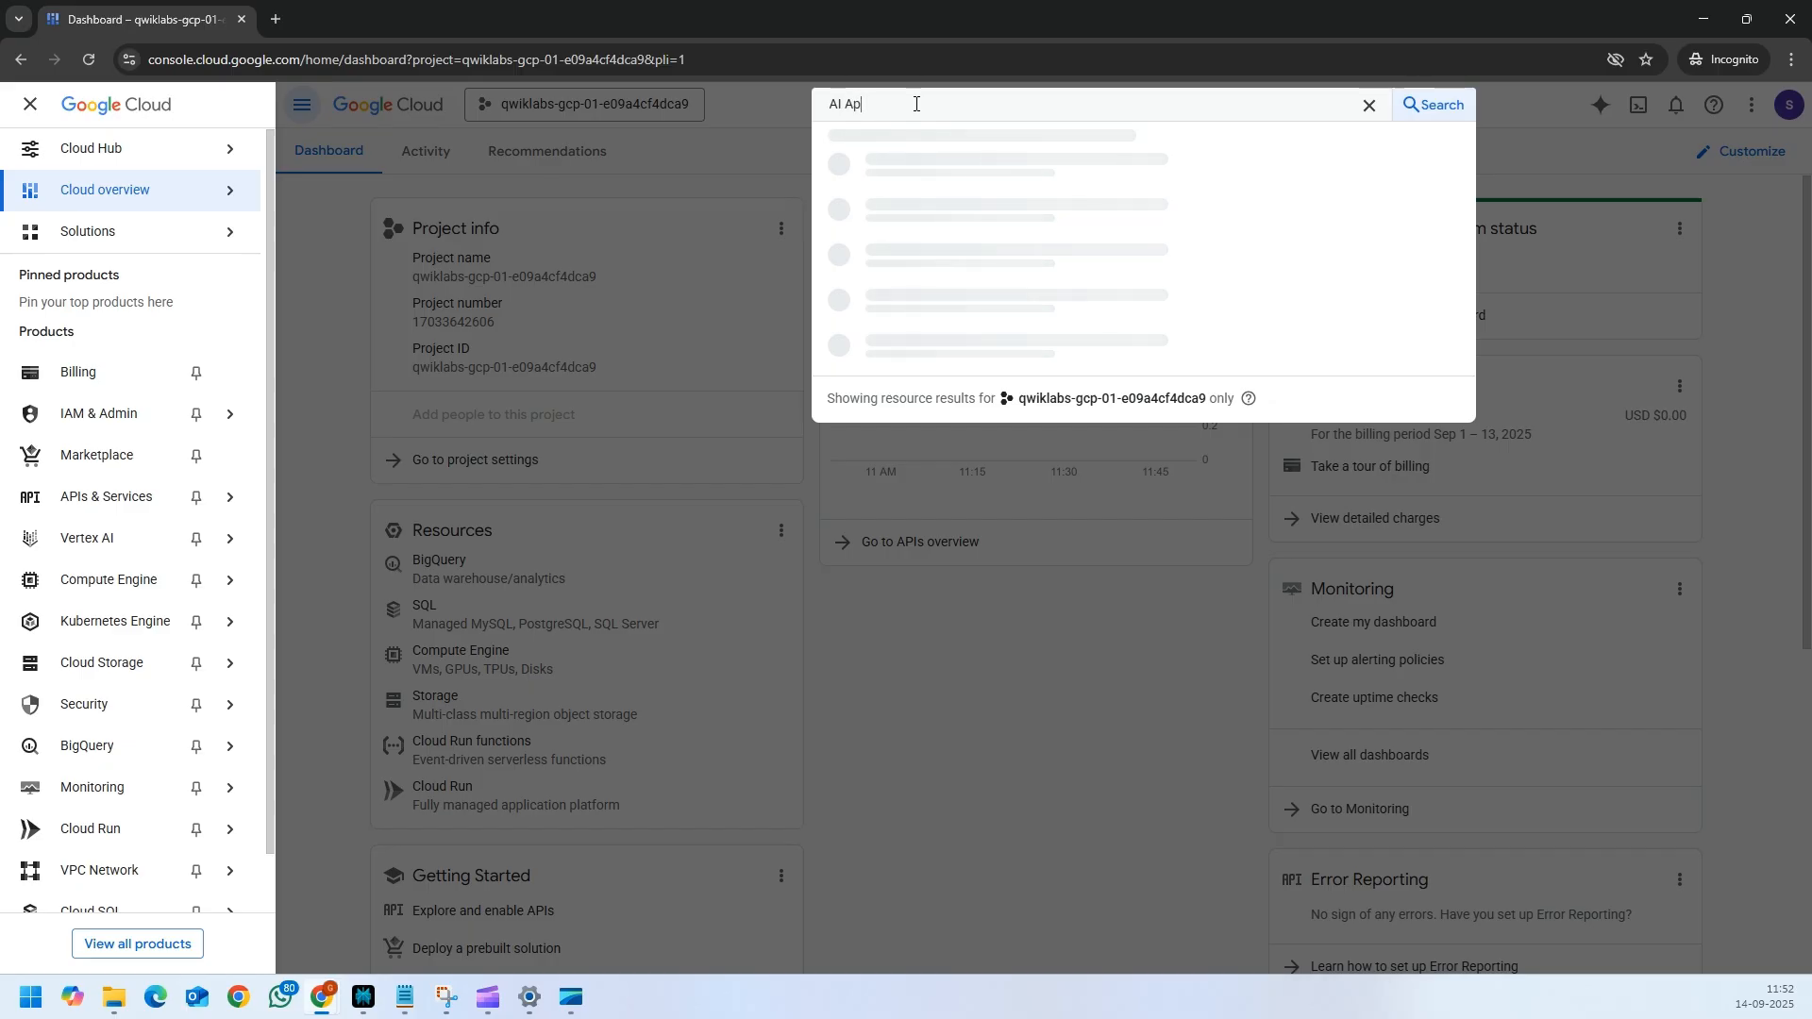
text(plications)
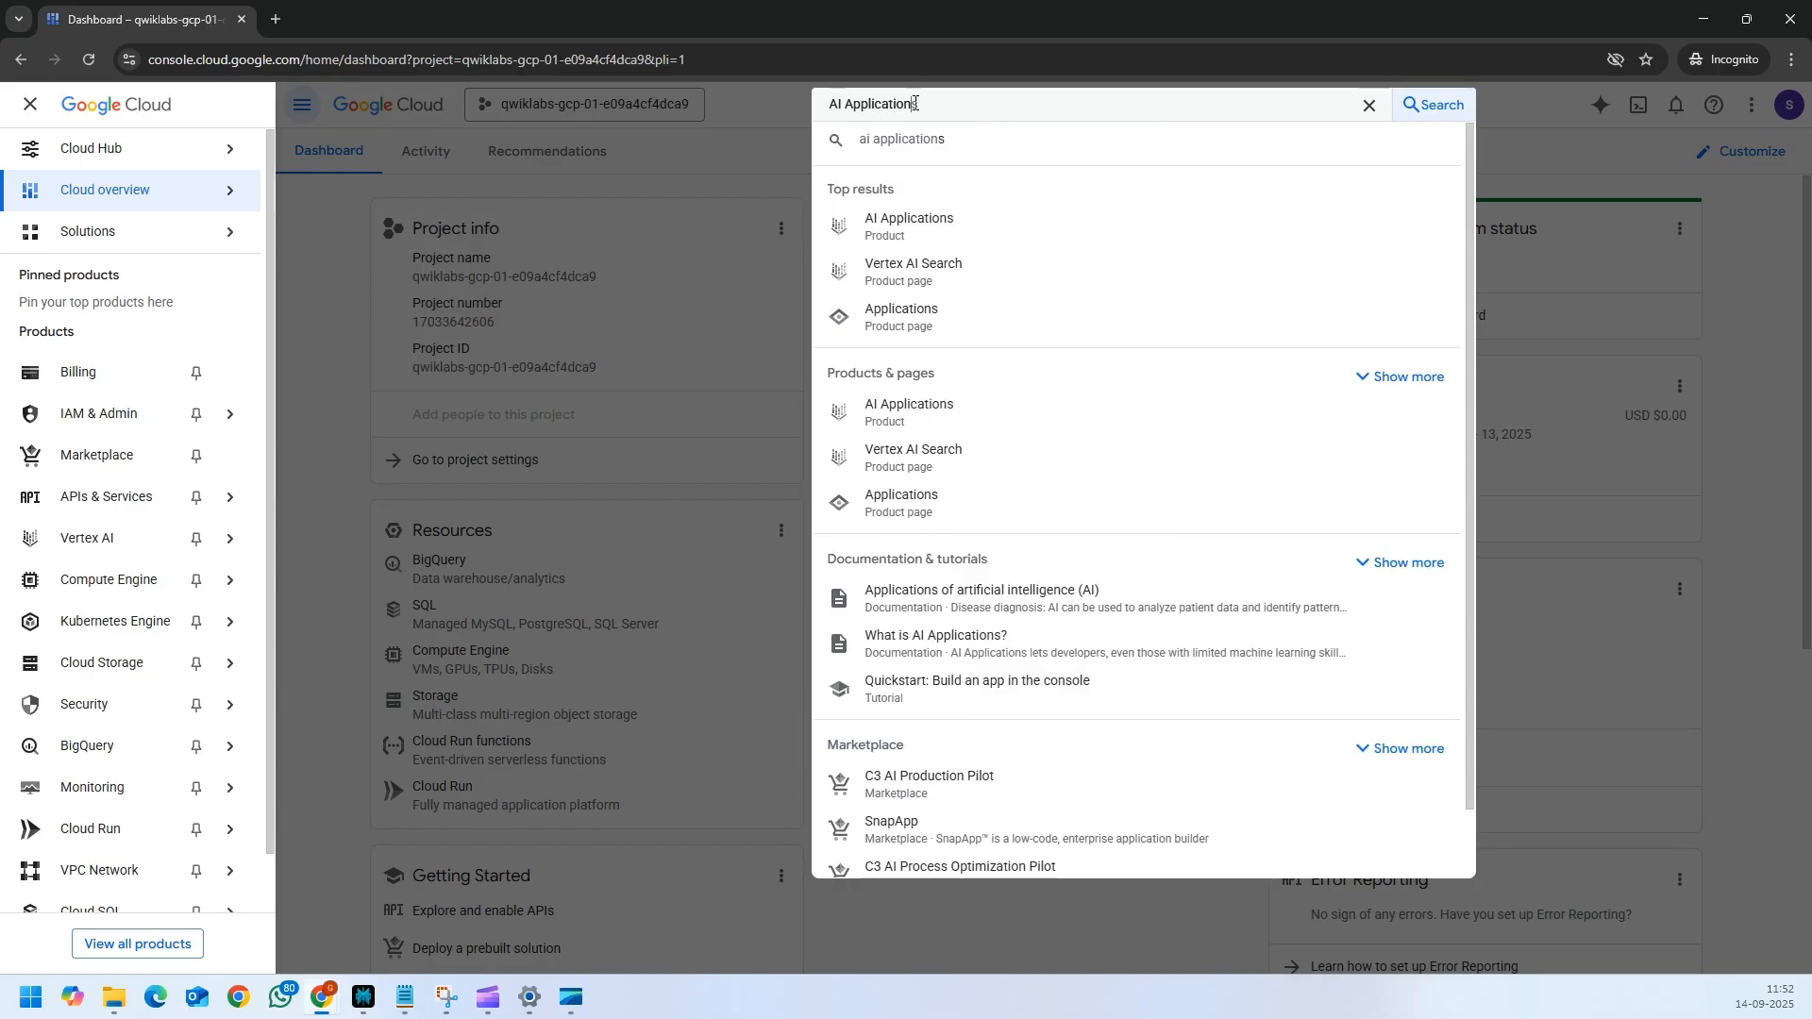
click(892, 227)
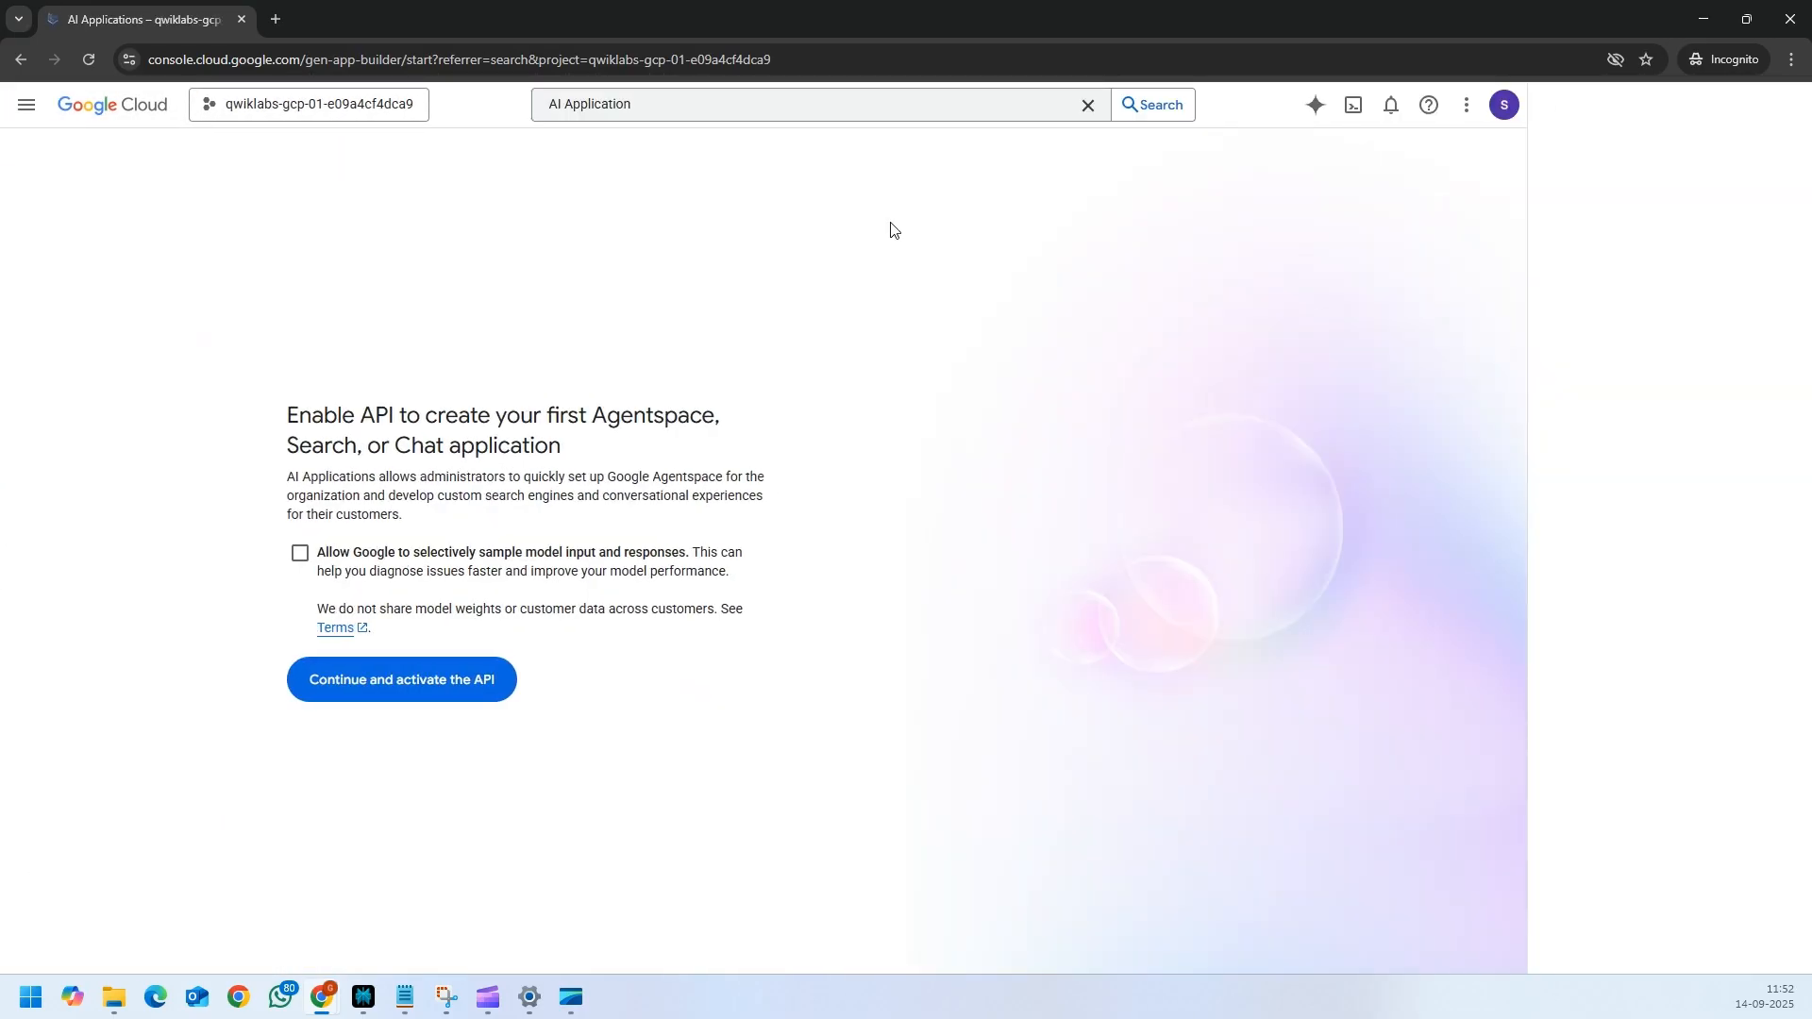
- Allow Google to selectively sample model input and responses, and activate the AI Applications API
click(301, 559)
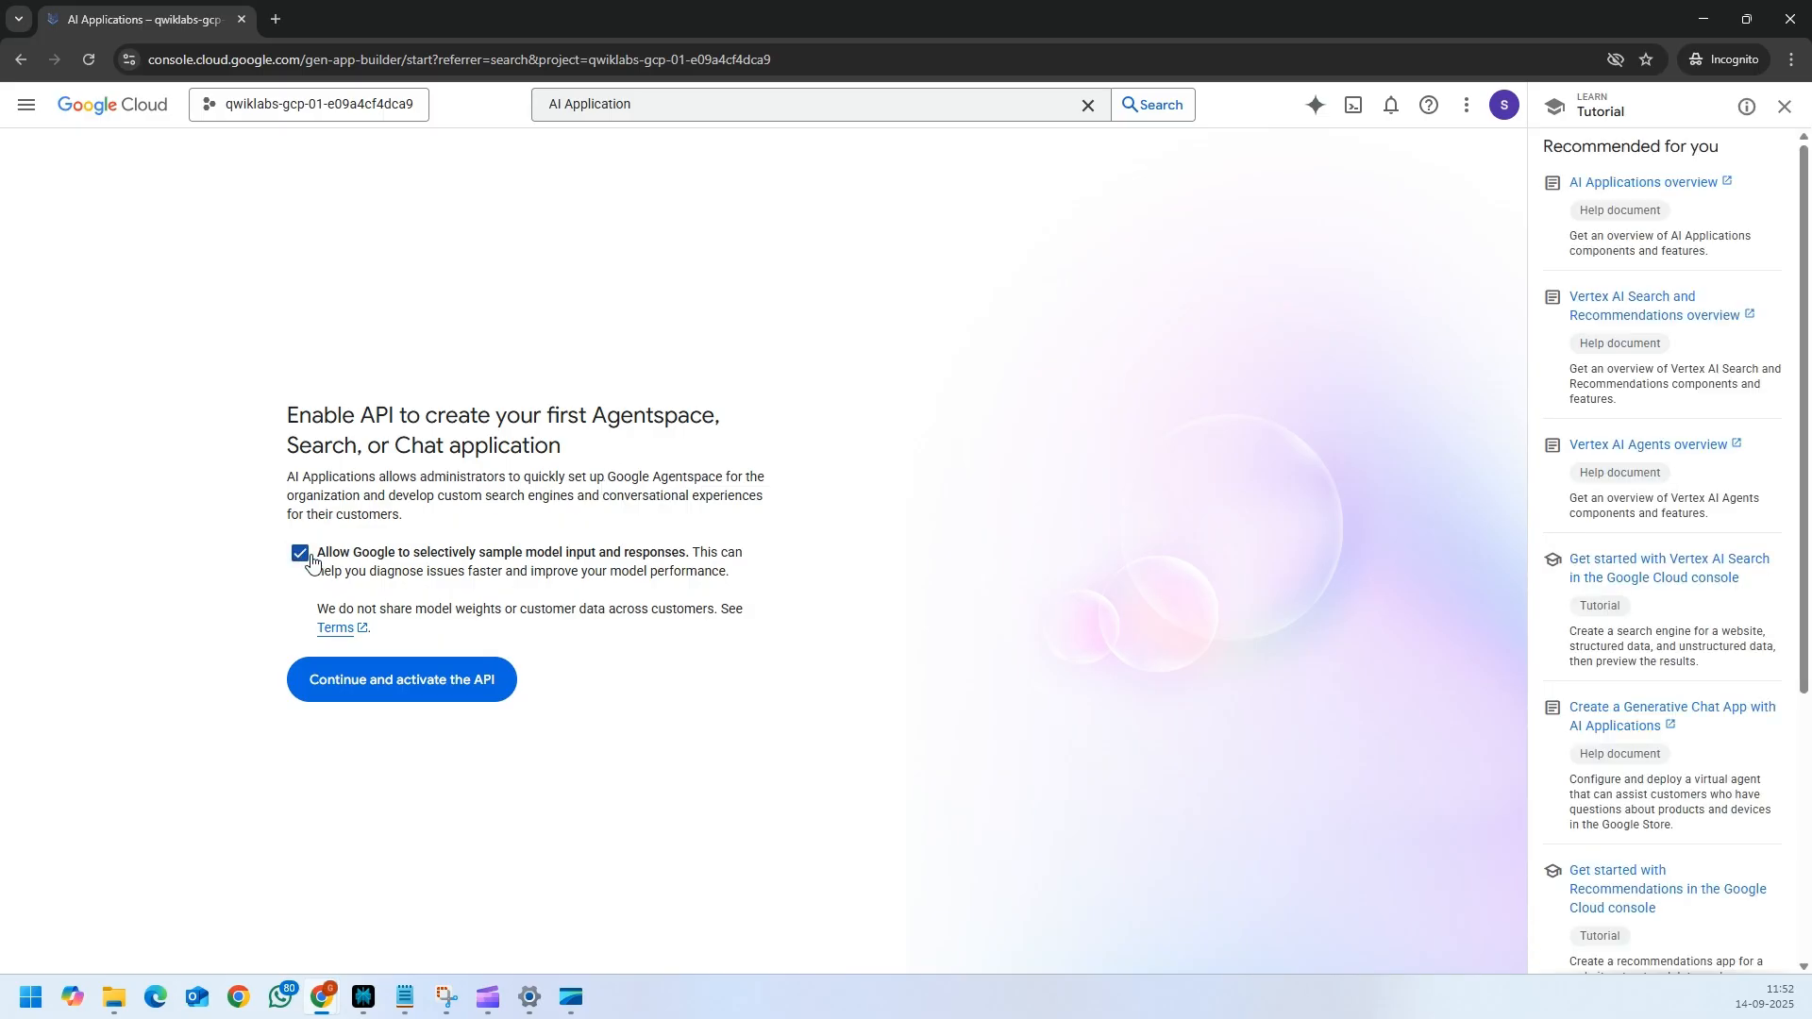
click(427, 686)
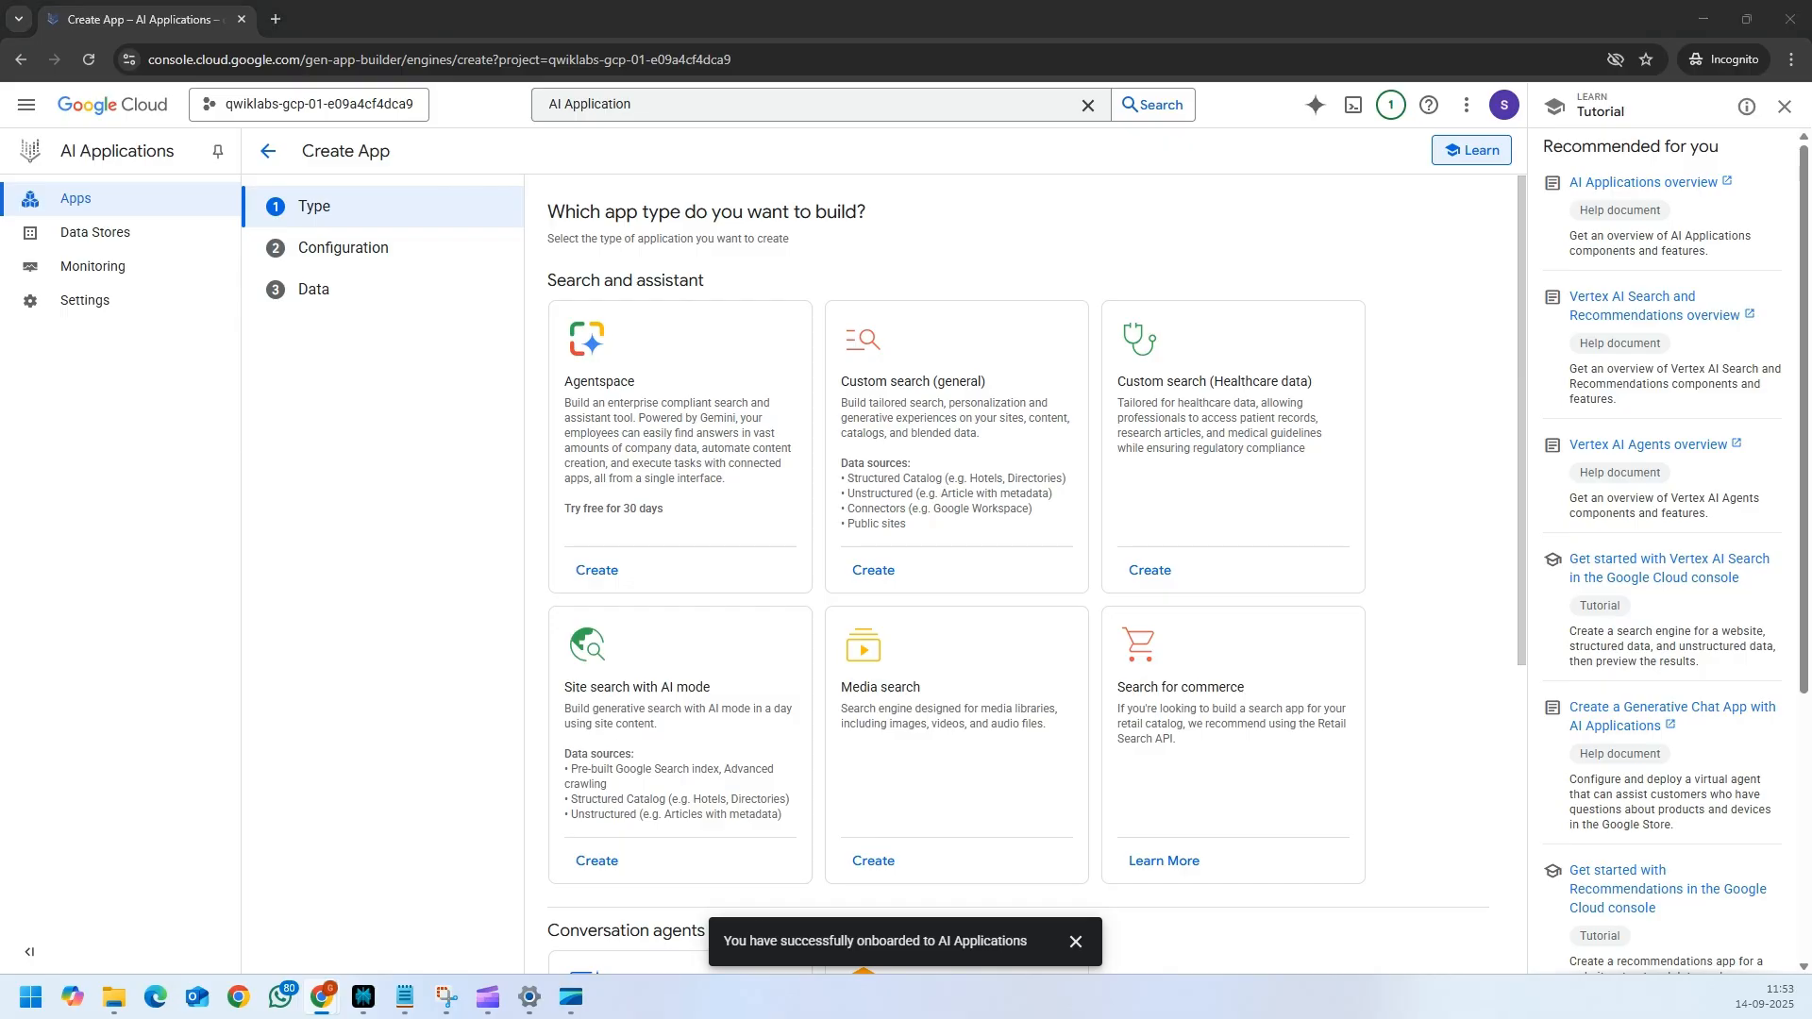
- Switch to the lab instructions, review Task 1, and check progress on its Enable required API objective
key(alt+Tab)
drag(840, 245, 852, 123)
double_click(852, 123)
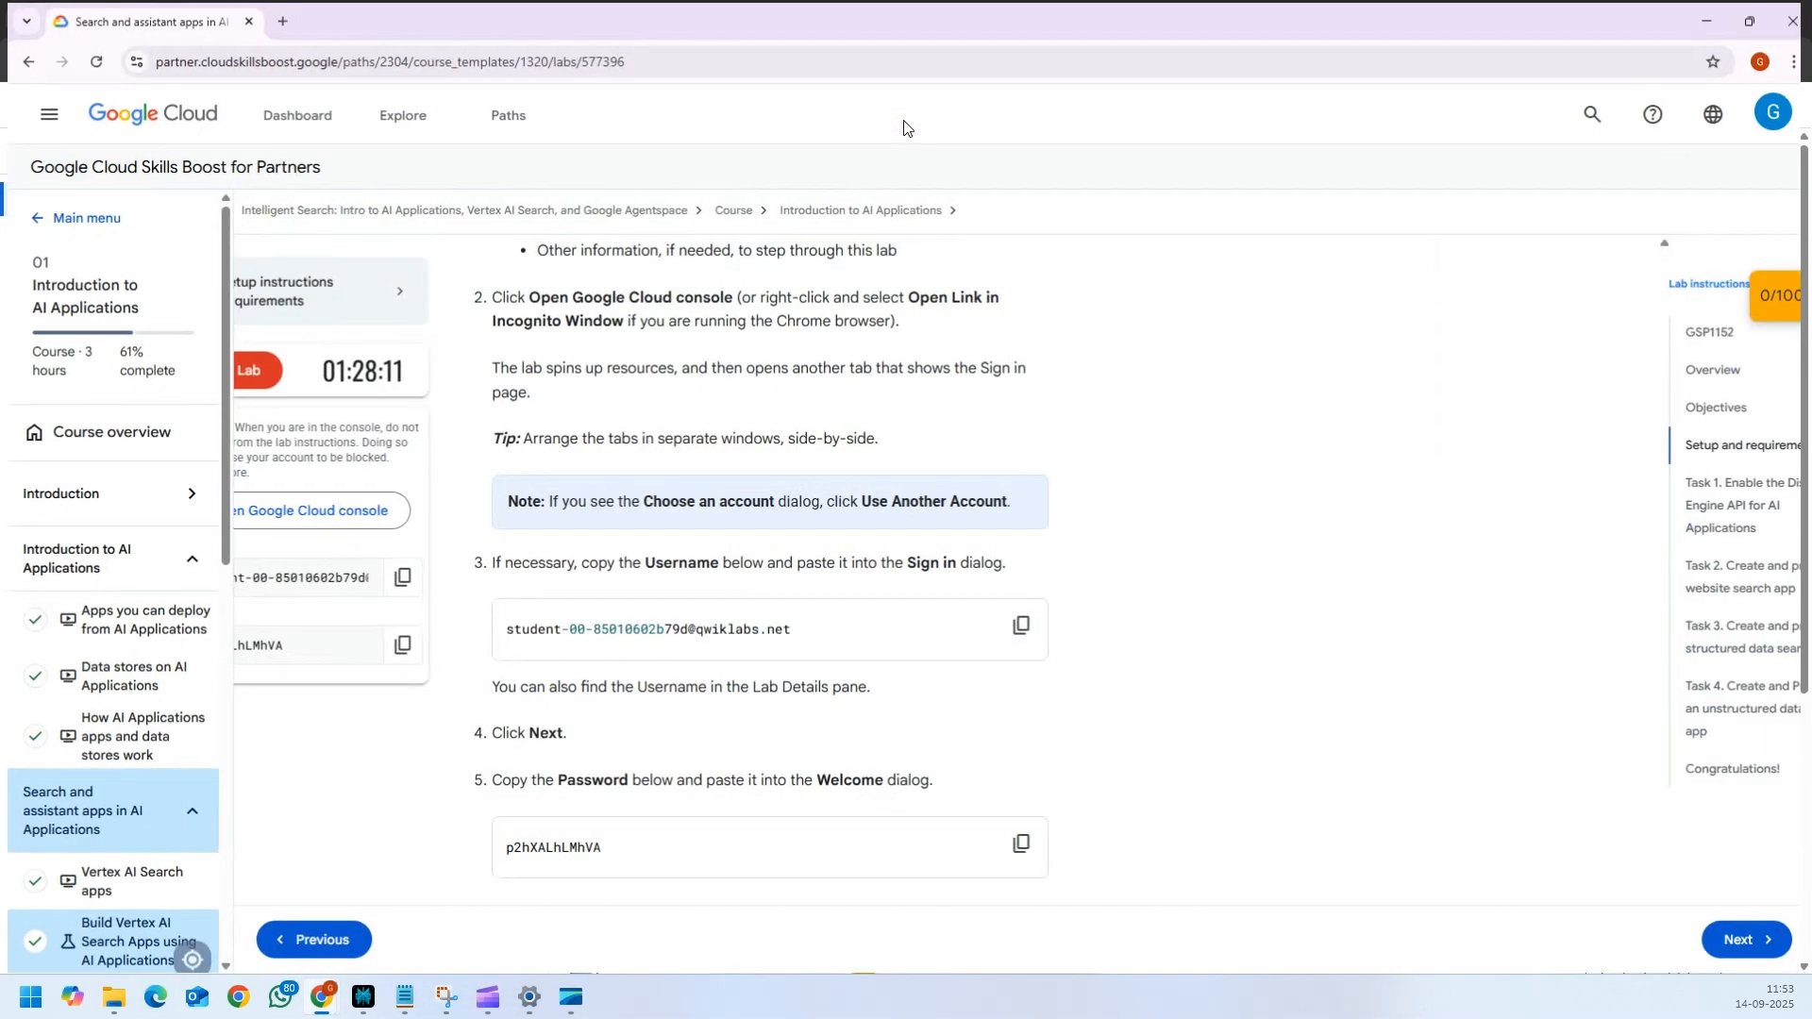
scroll(1086, 793, up, 5)
scroll(1085, 792, down, 15)
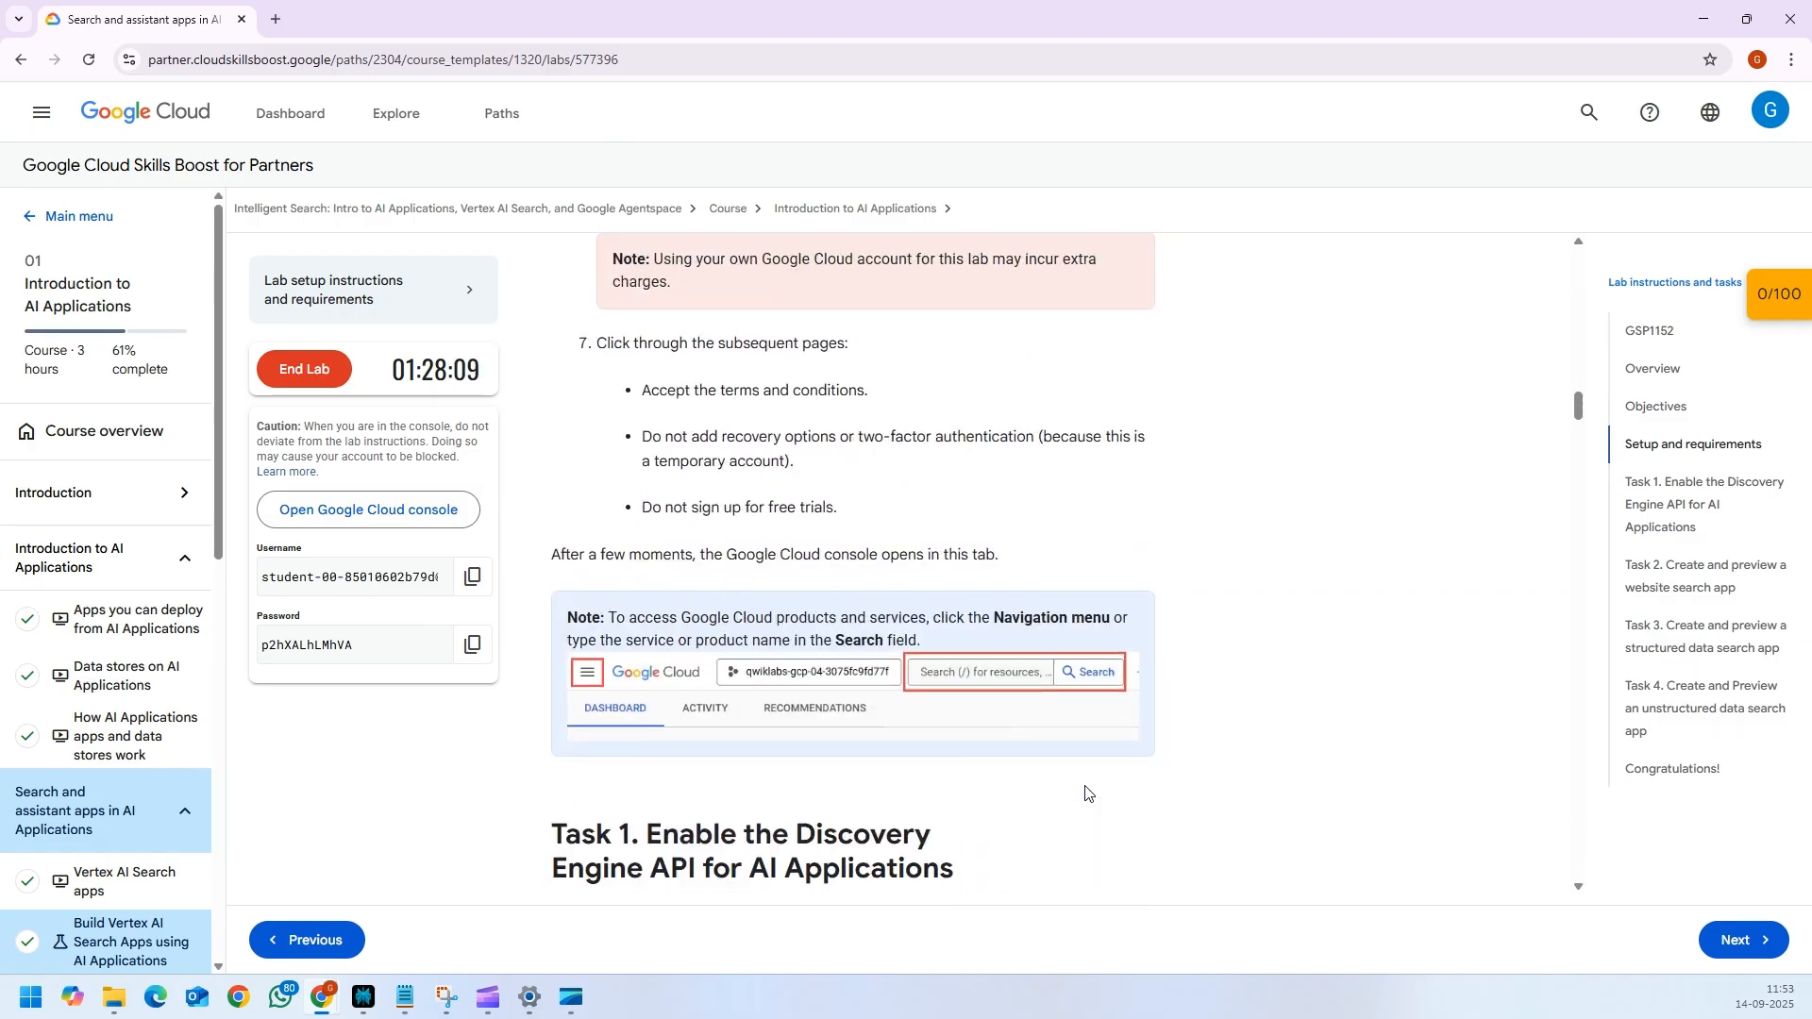
scroll(1085, 791, up, 5)
scroll(1038, 765, down, 3)
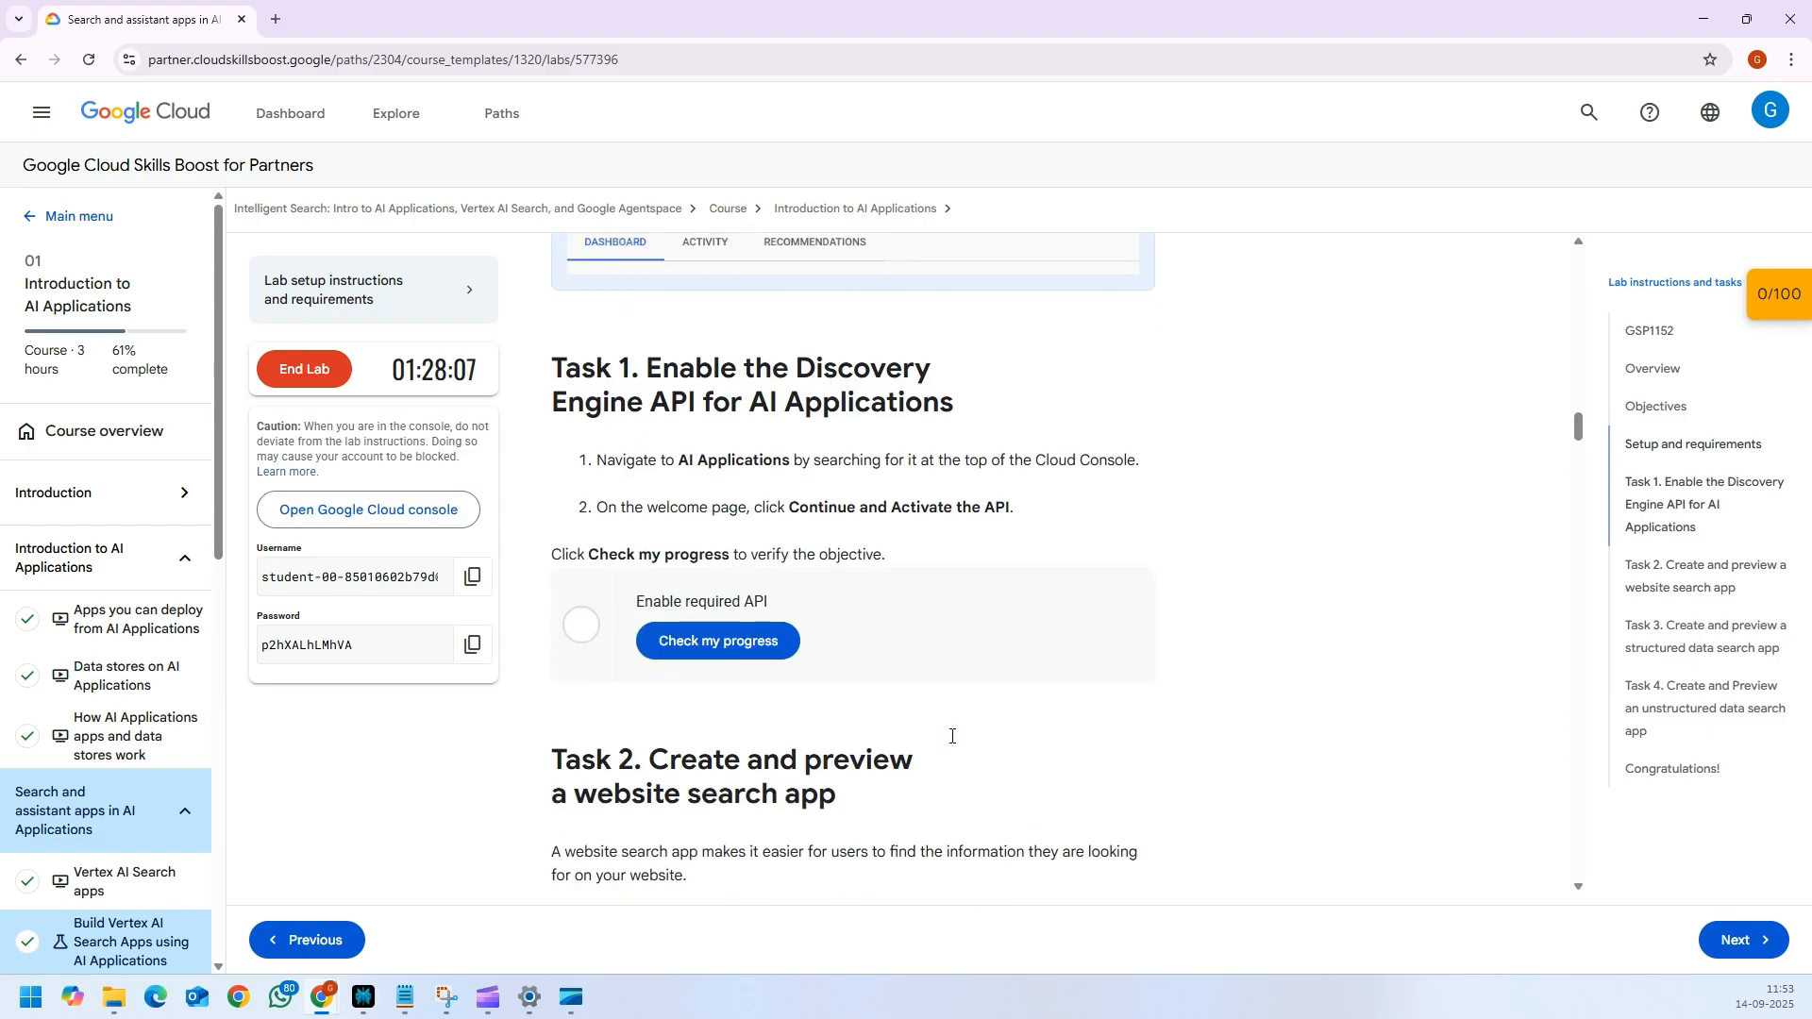
drag(598, 466, 1138, 469)
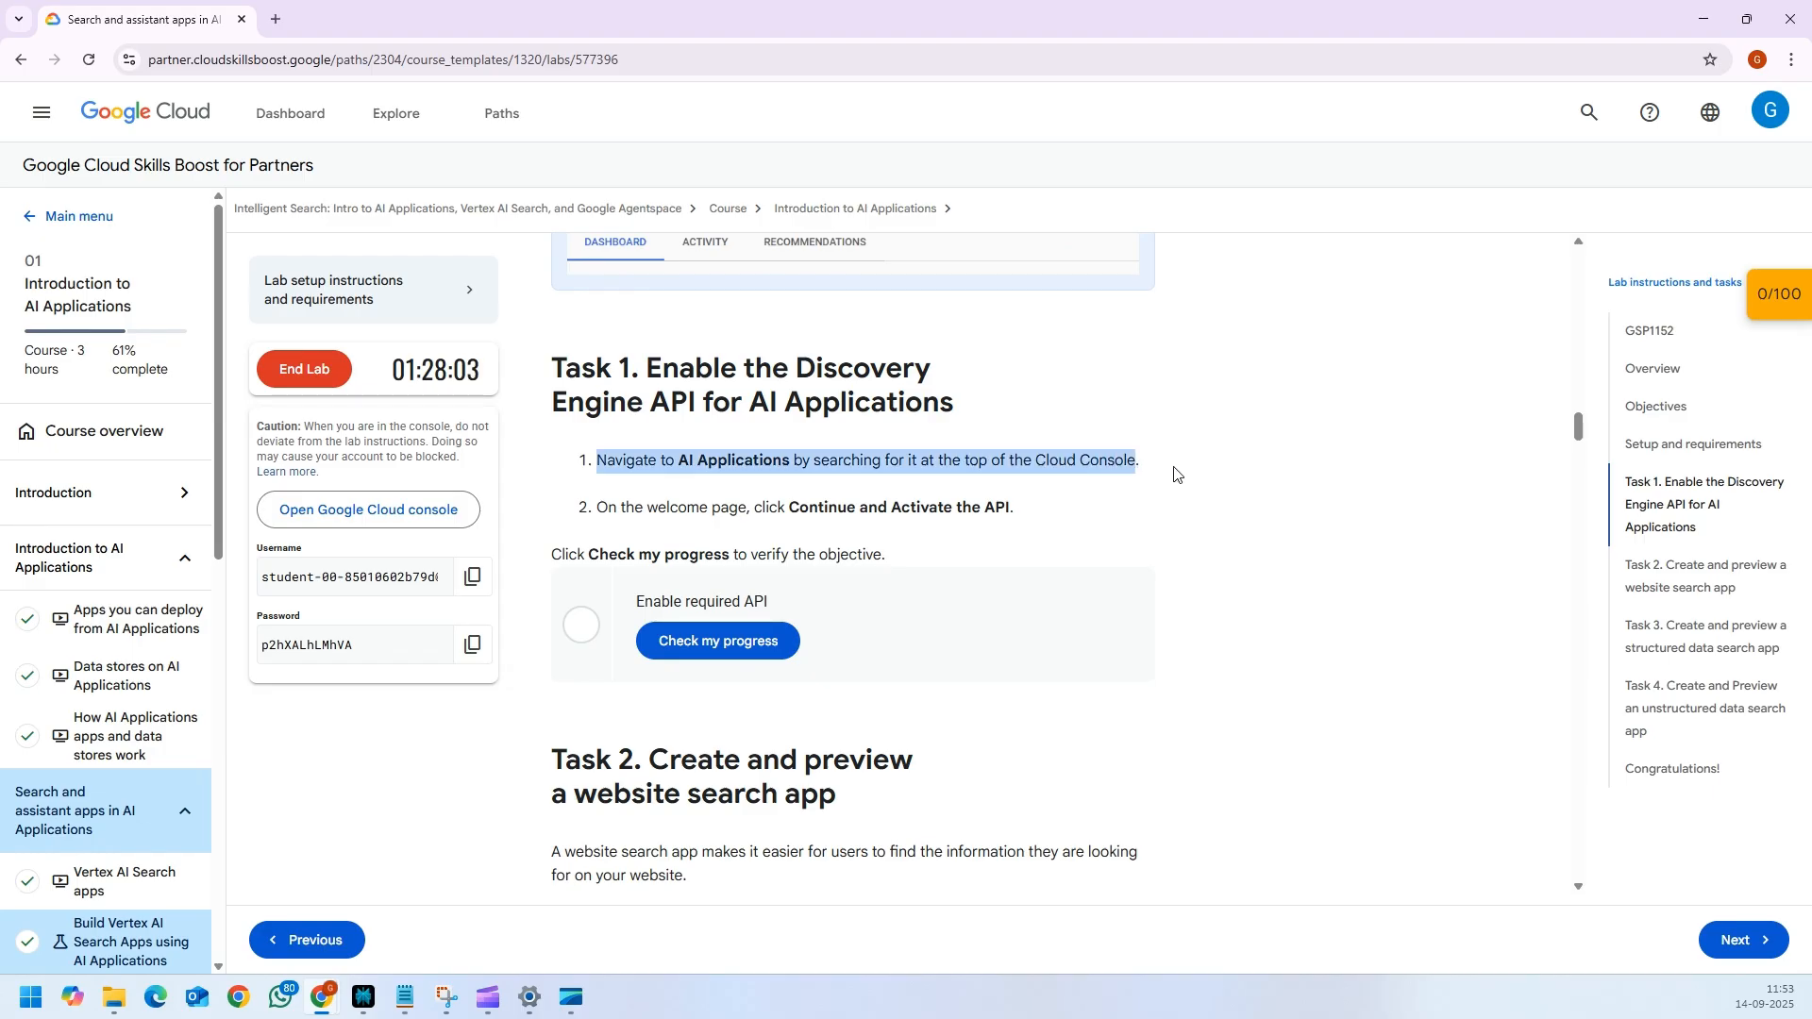
click(1177, 472)
drag(790, 510, 1038, 517)
click(1038, 516)
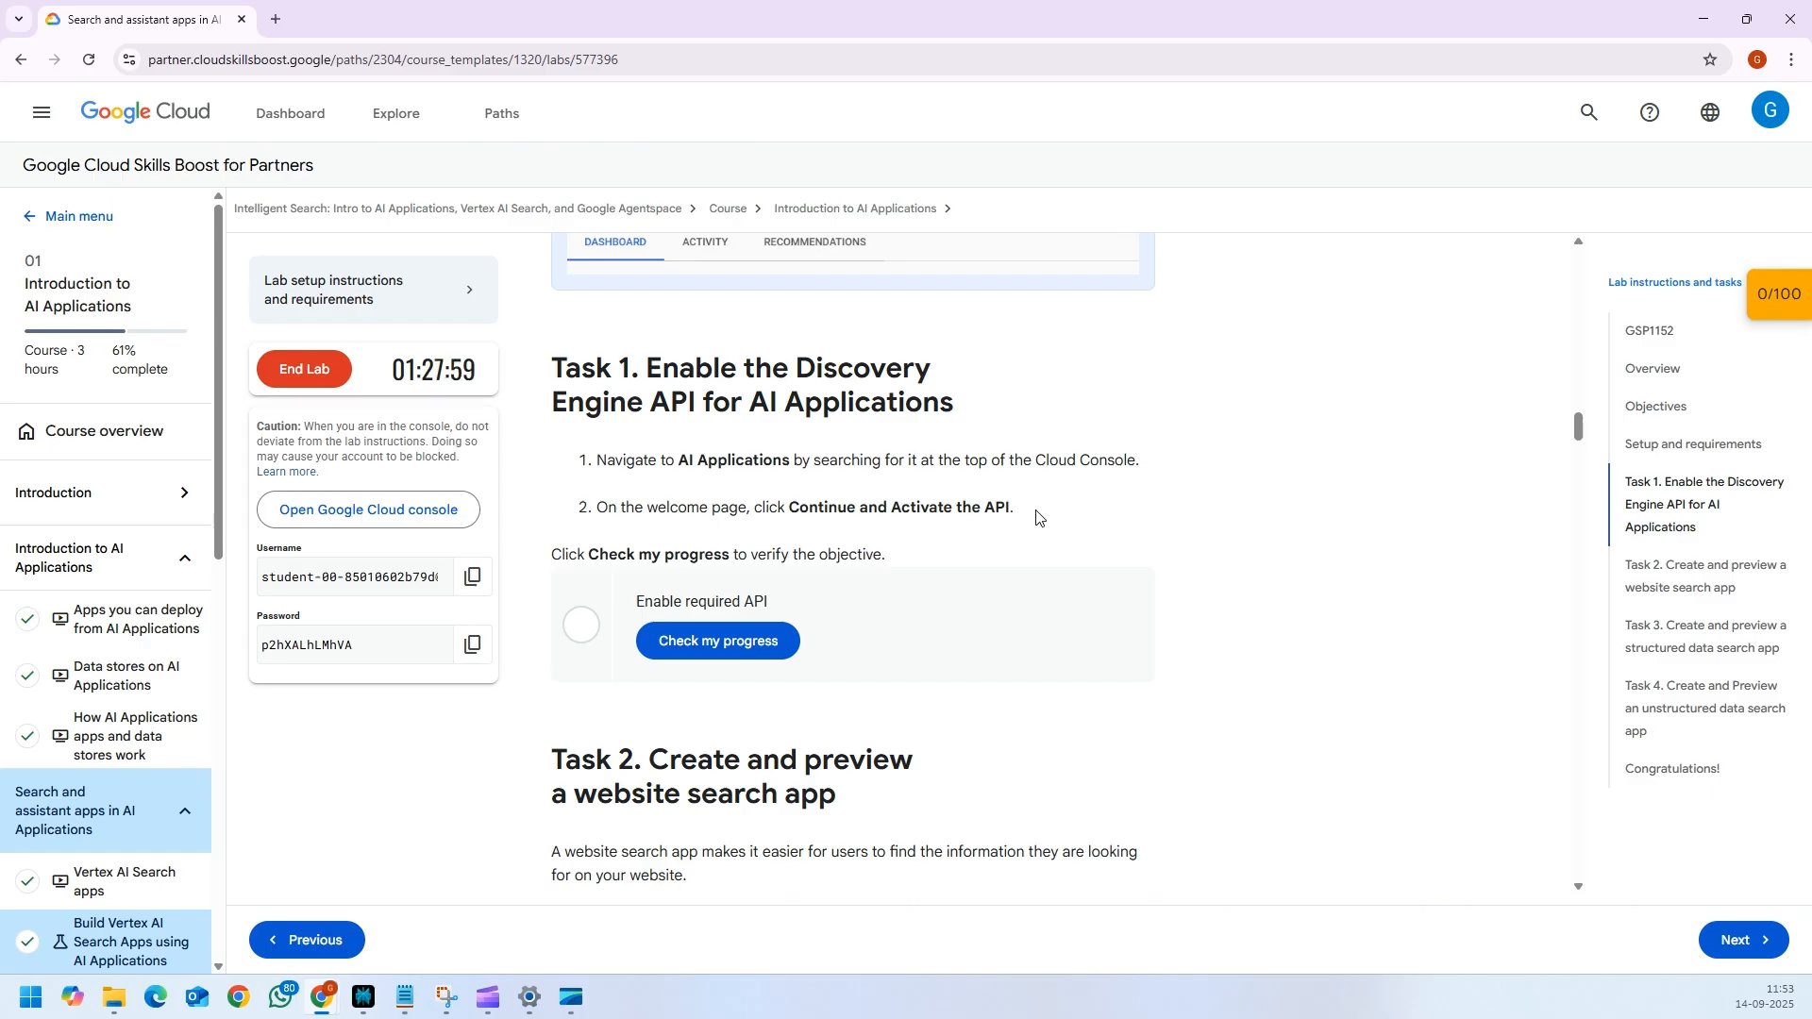
click(753, 642)
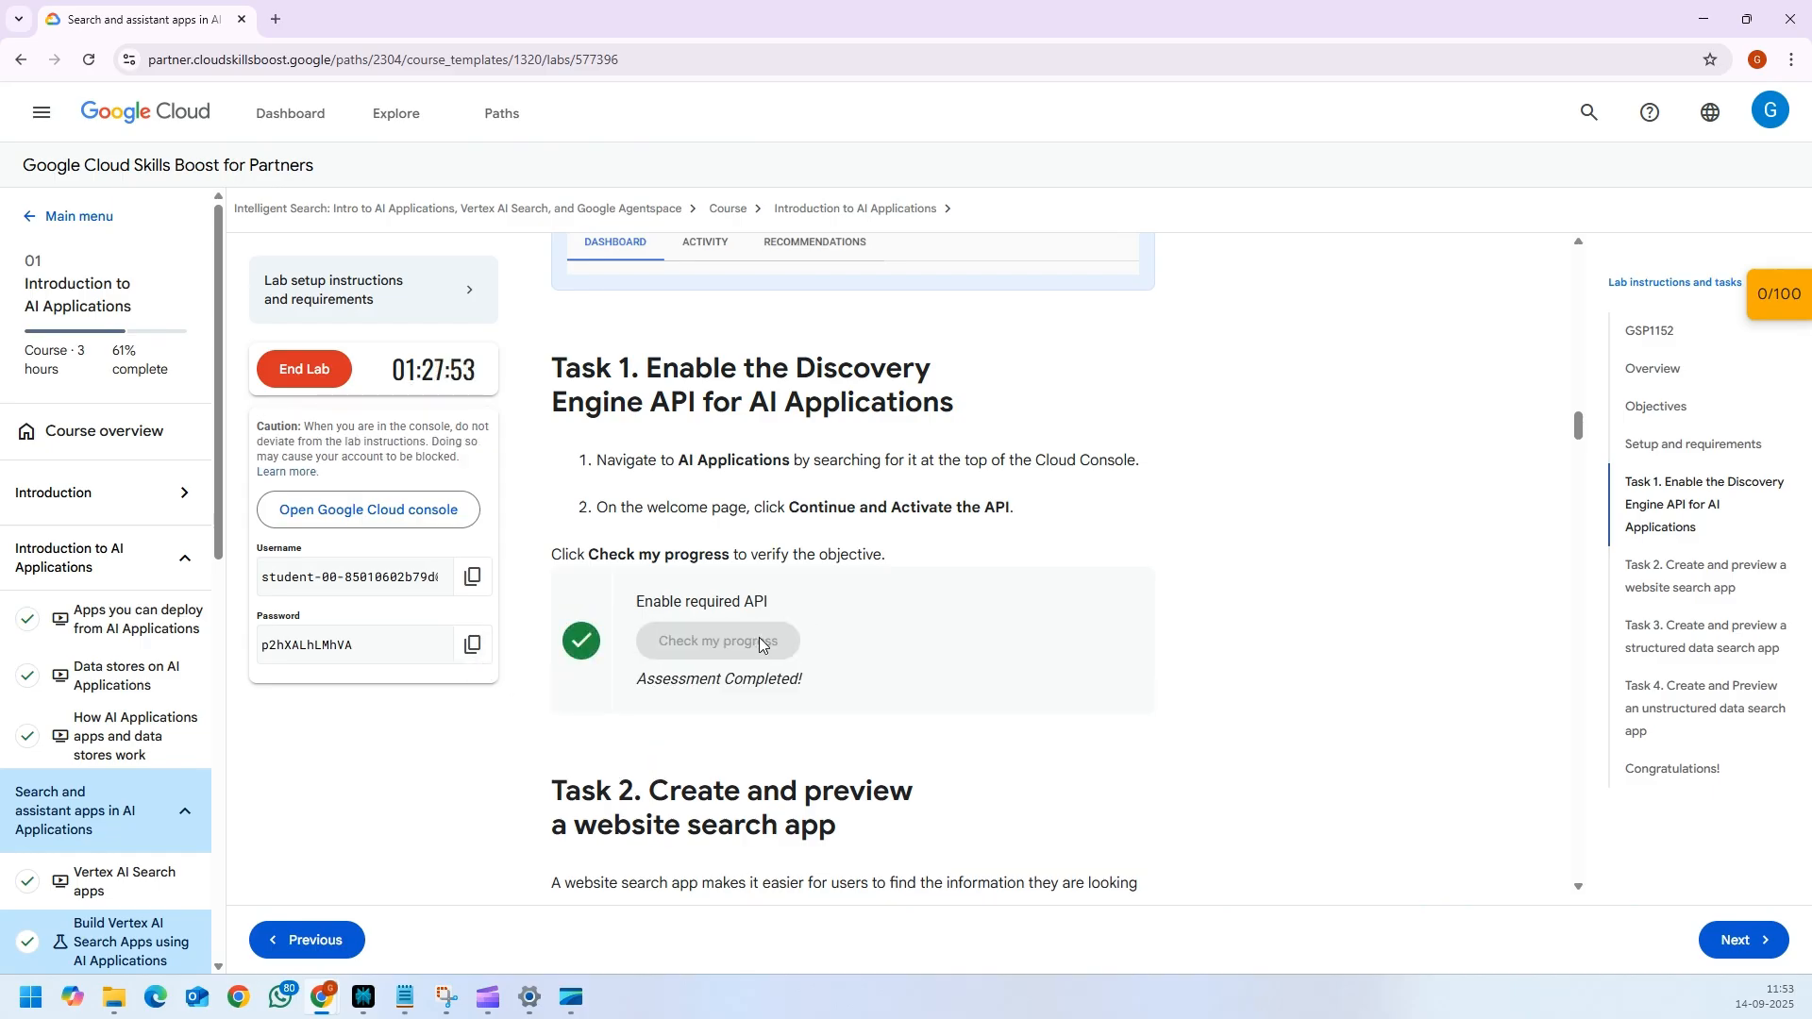
- Consult the Task 2 lab instructions, return to the console, and start creating a Site search with AI mode app
scroll(899, 574, down, 3)
scroll(899, 574, down, 2)
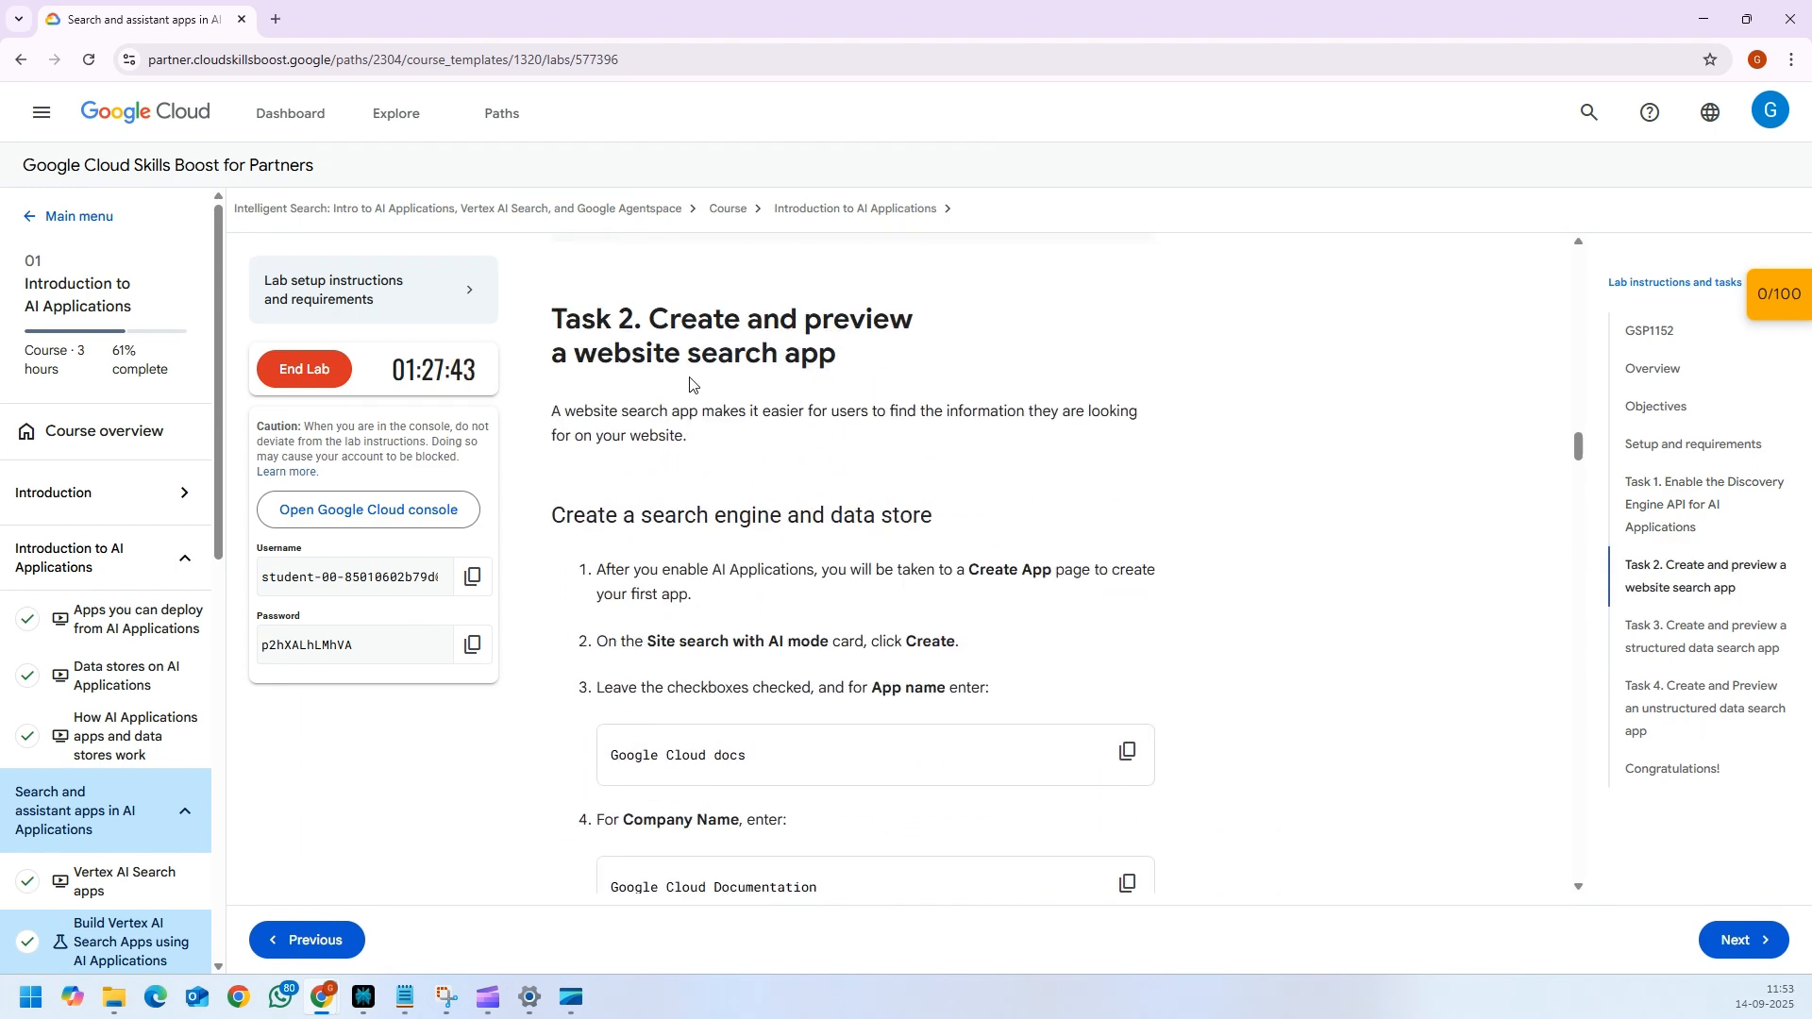
scroll(717, 430, down, 4)
drag(976, 25, 0, 226)
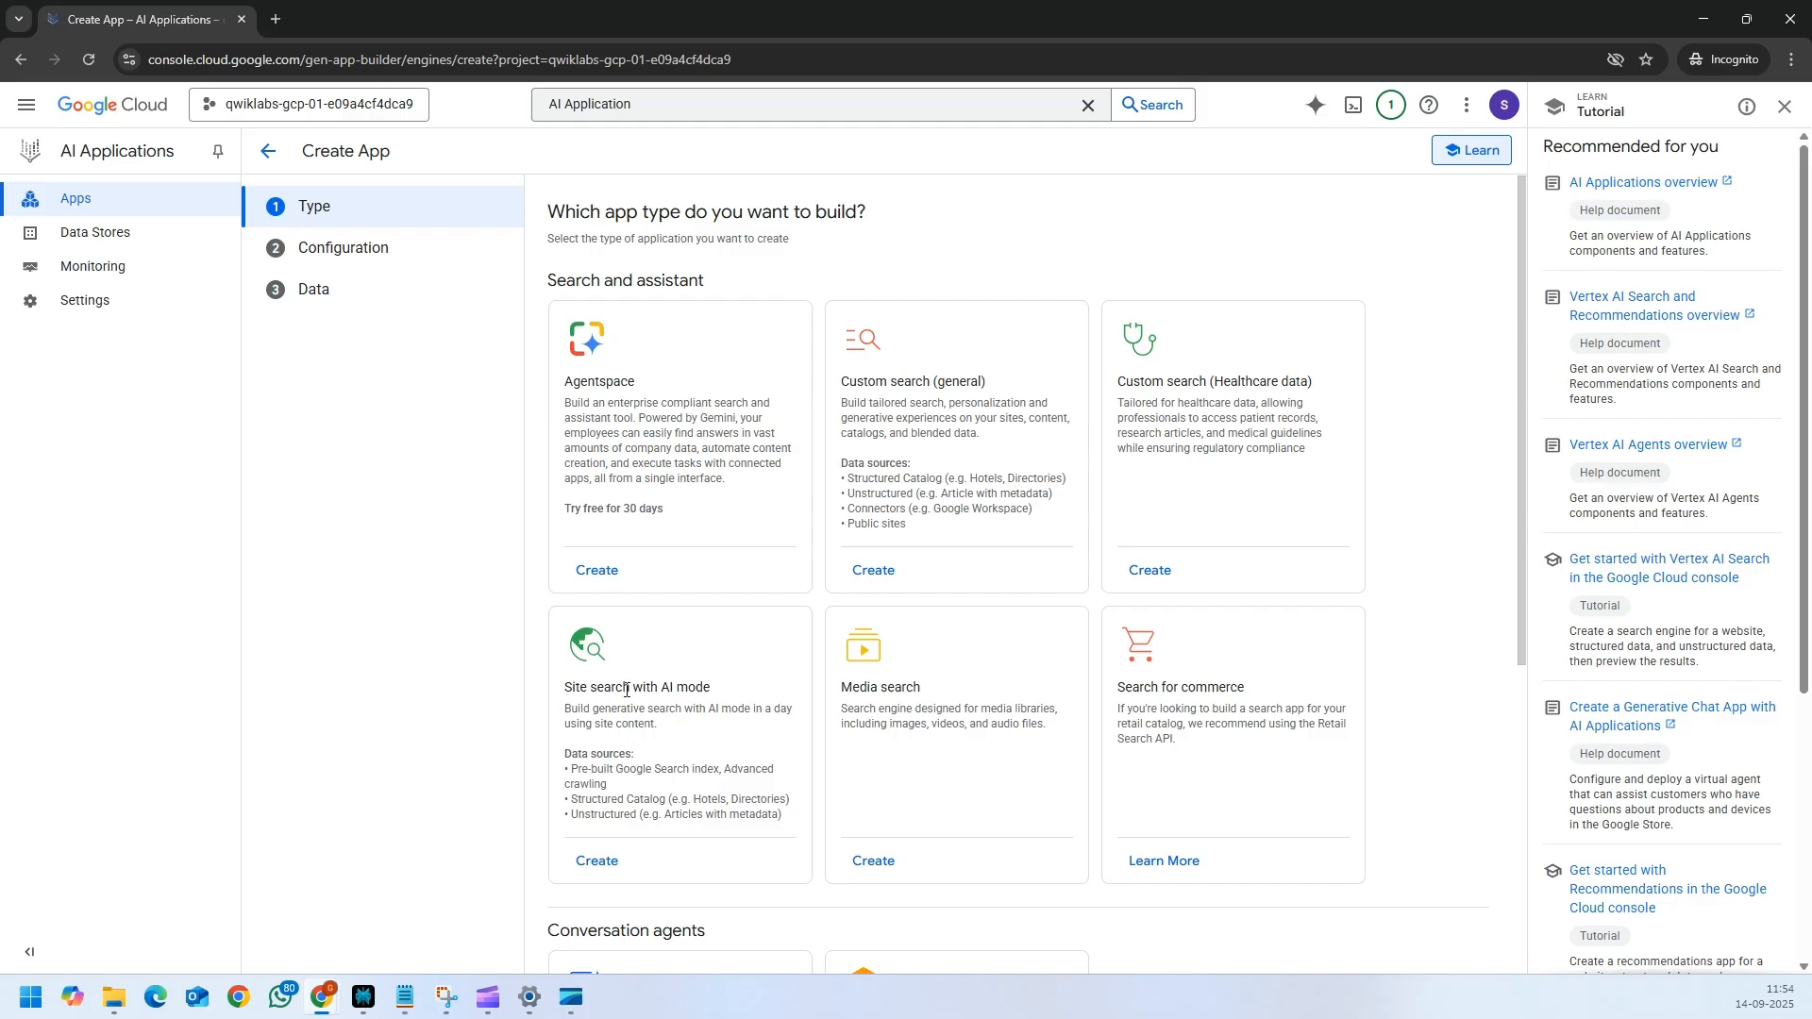
scroll(644, 690, down, 2)
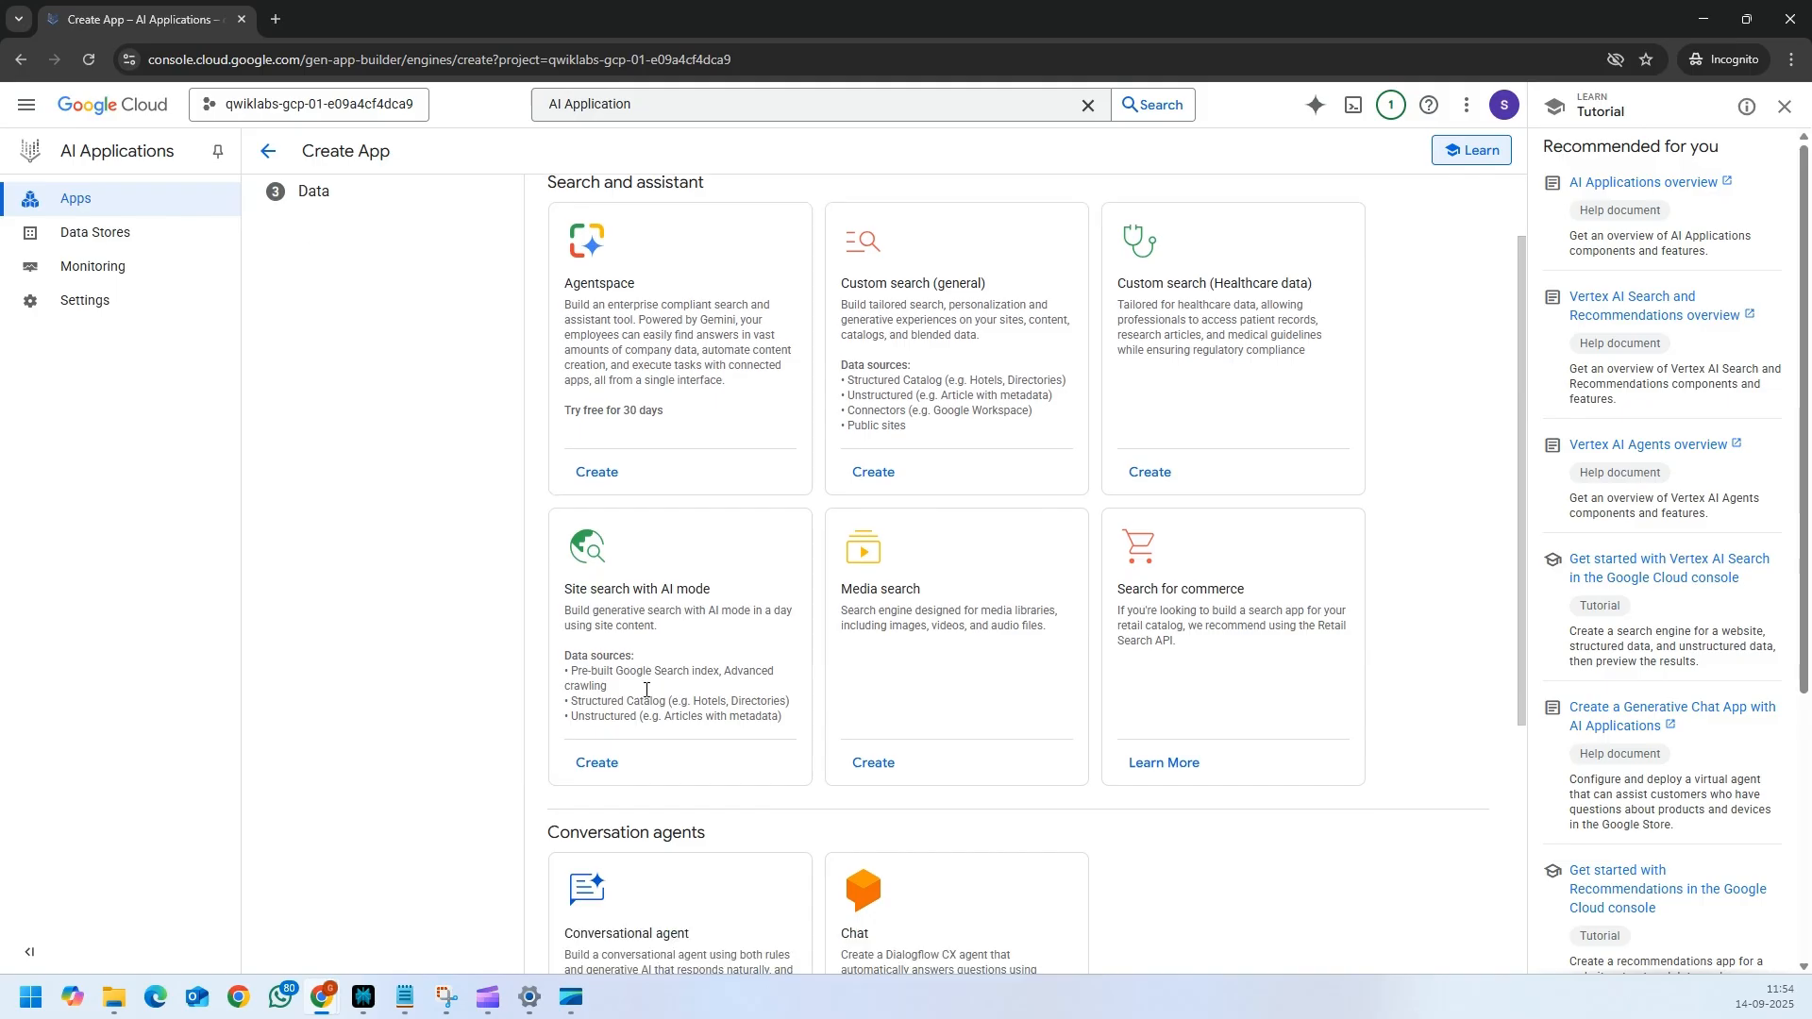
click(599, 673)
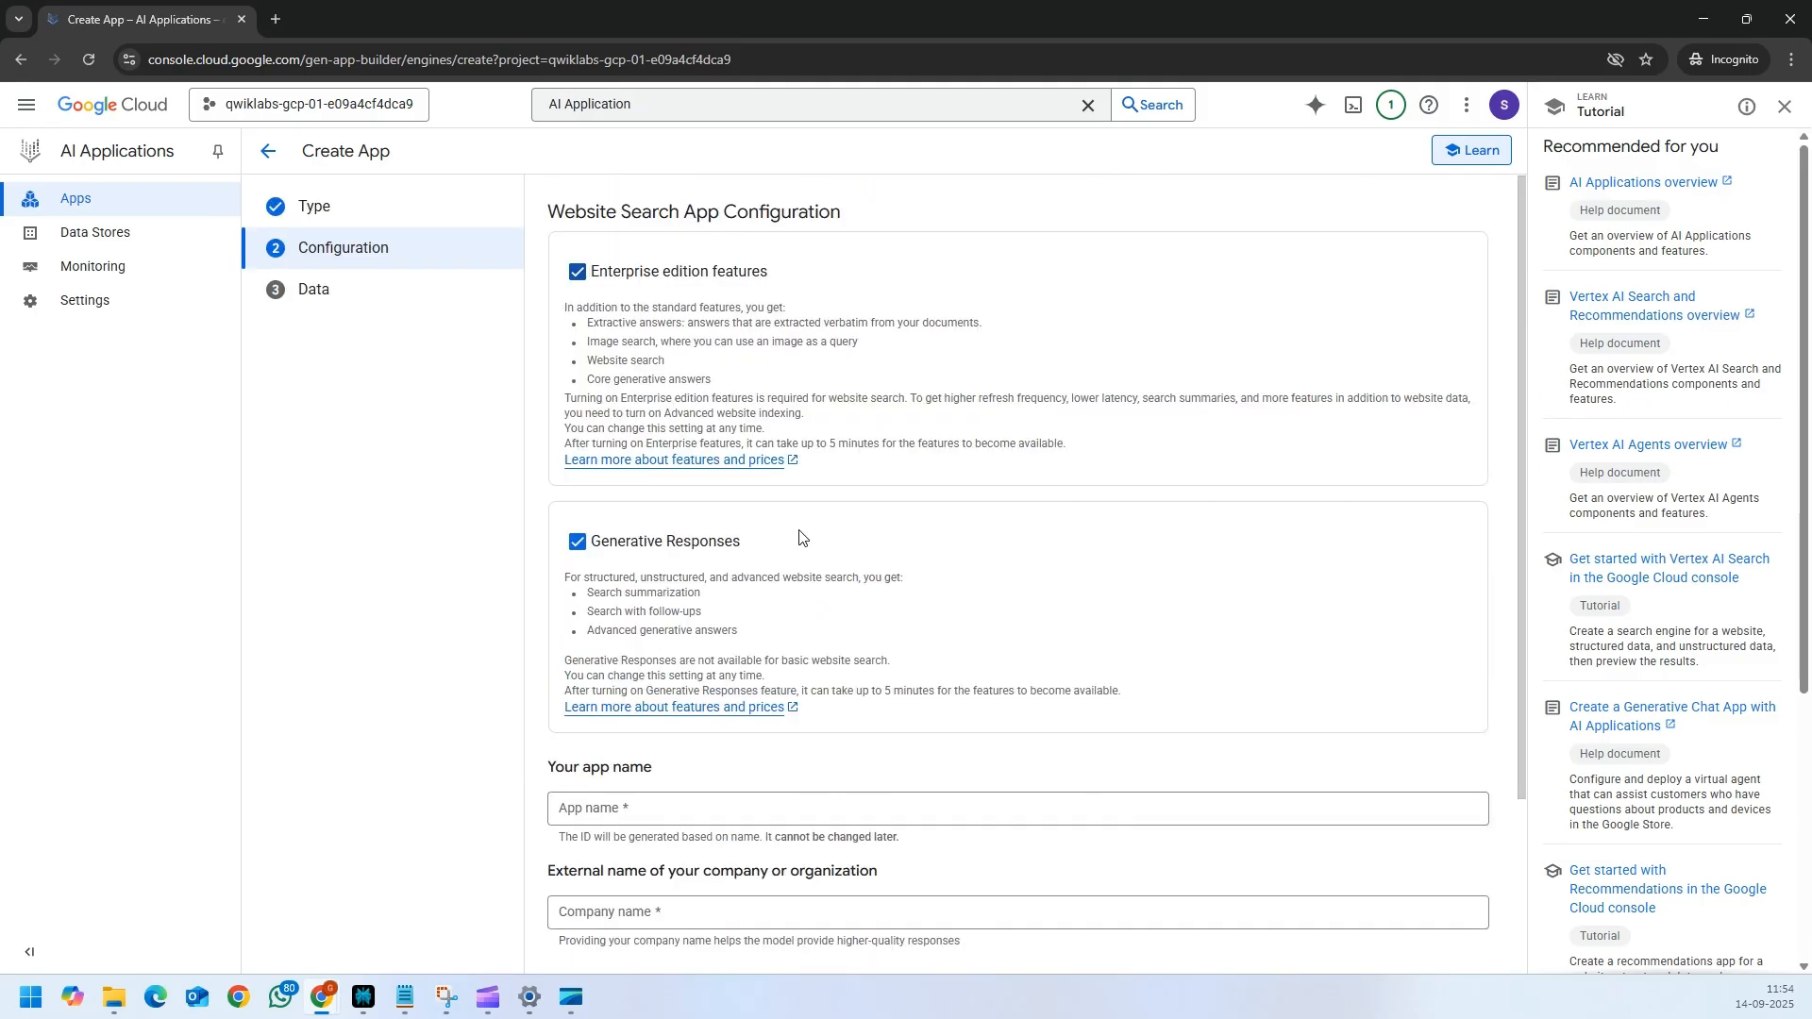
- Configure the website search app with app name Google Cloud docs and company name Google Cloud Documentation, and continue to its data settings
scroll(797, 529, down, 2)
scroll(780, 510, up, 2)
scroll(661, 420, down, 3)
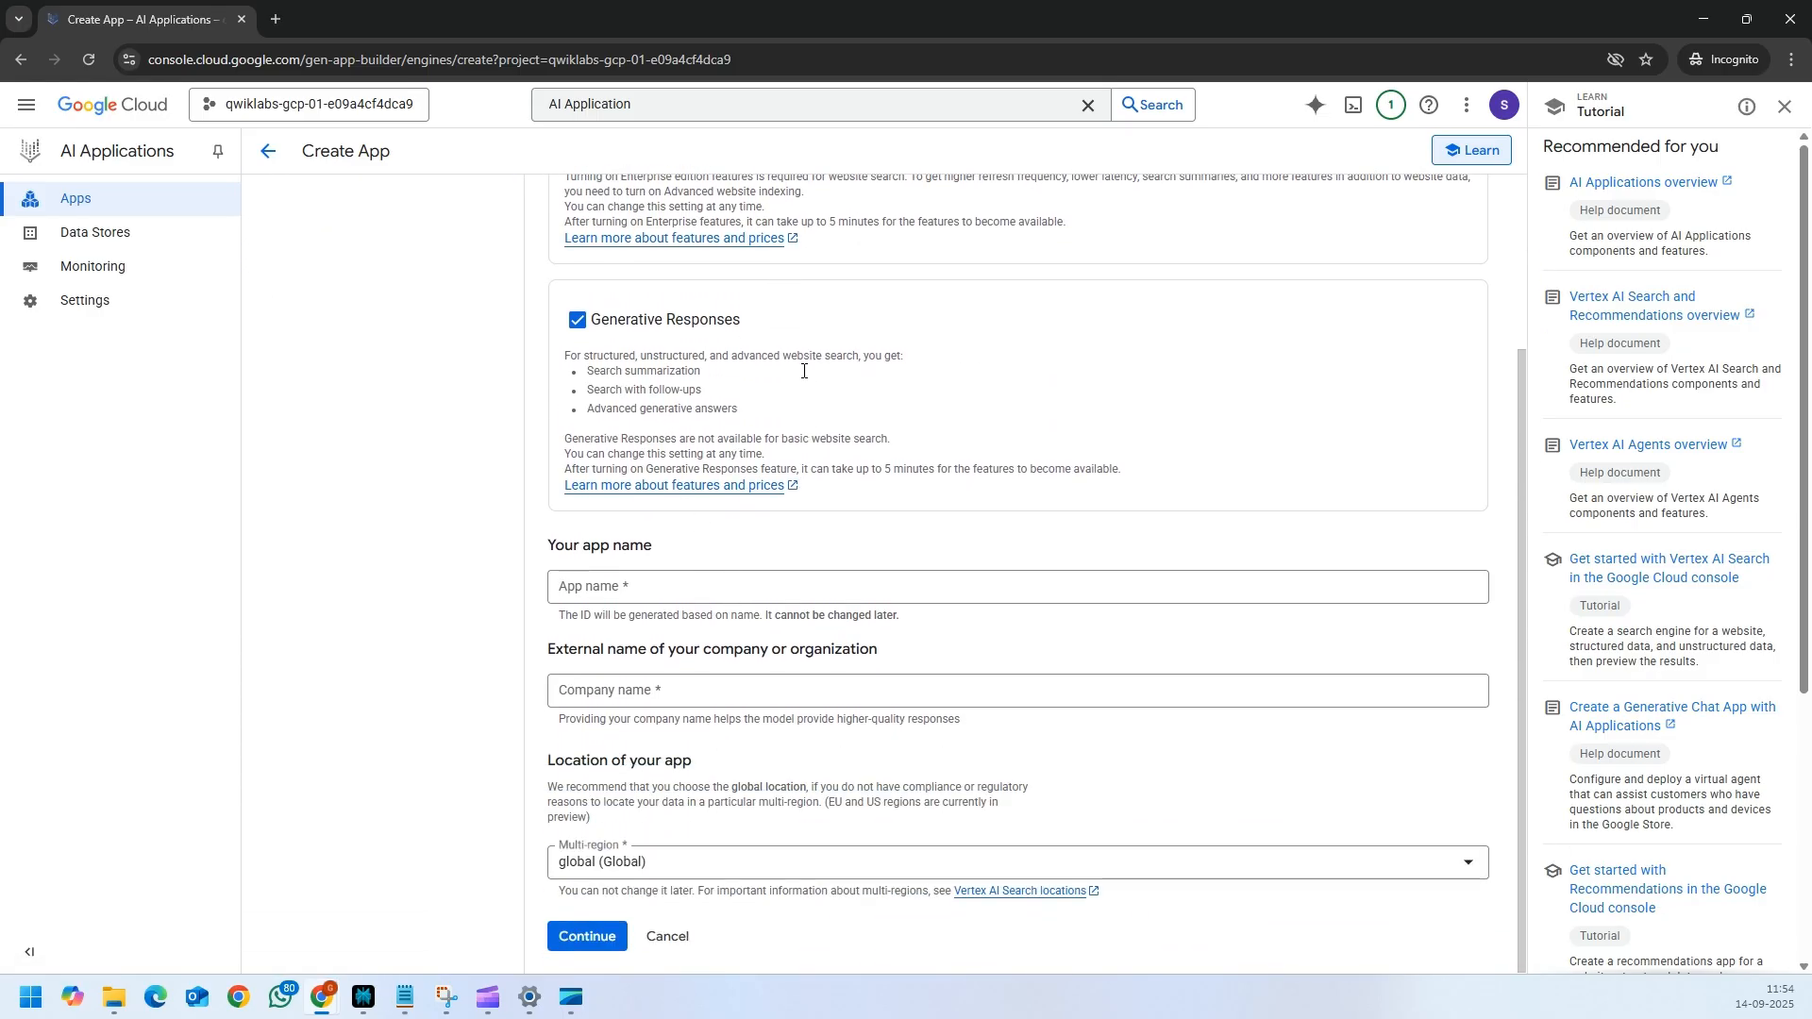
click(604, 595)
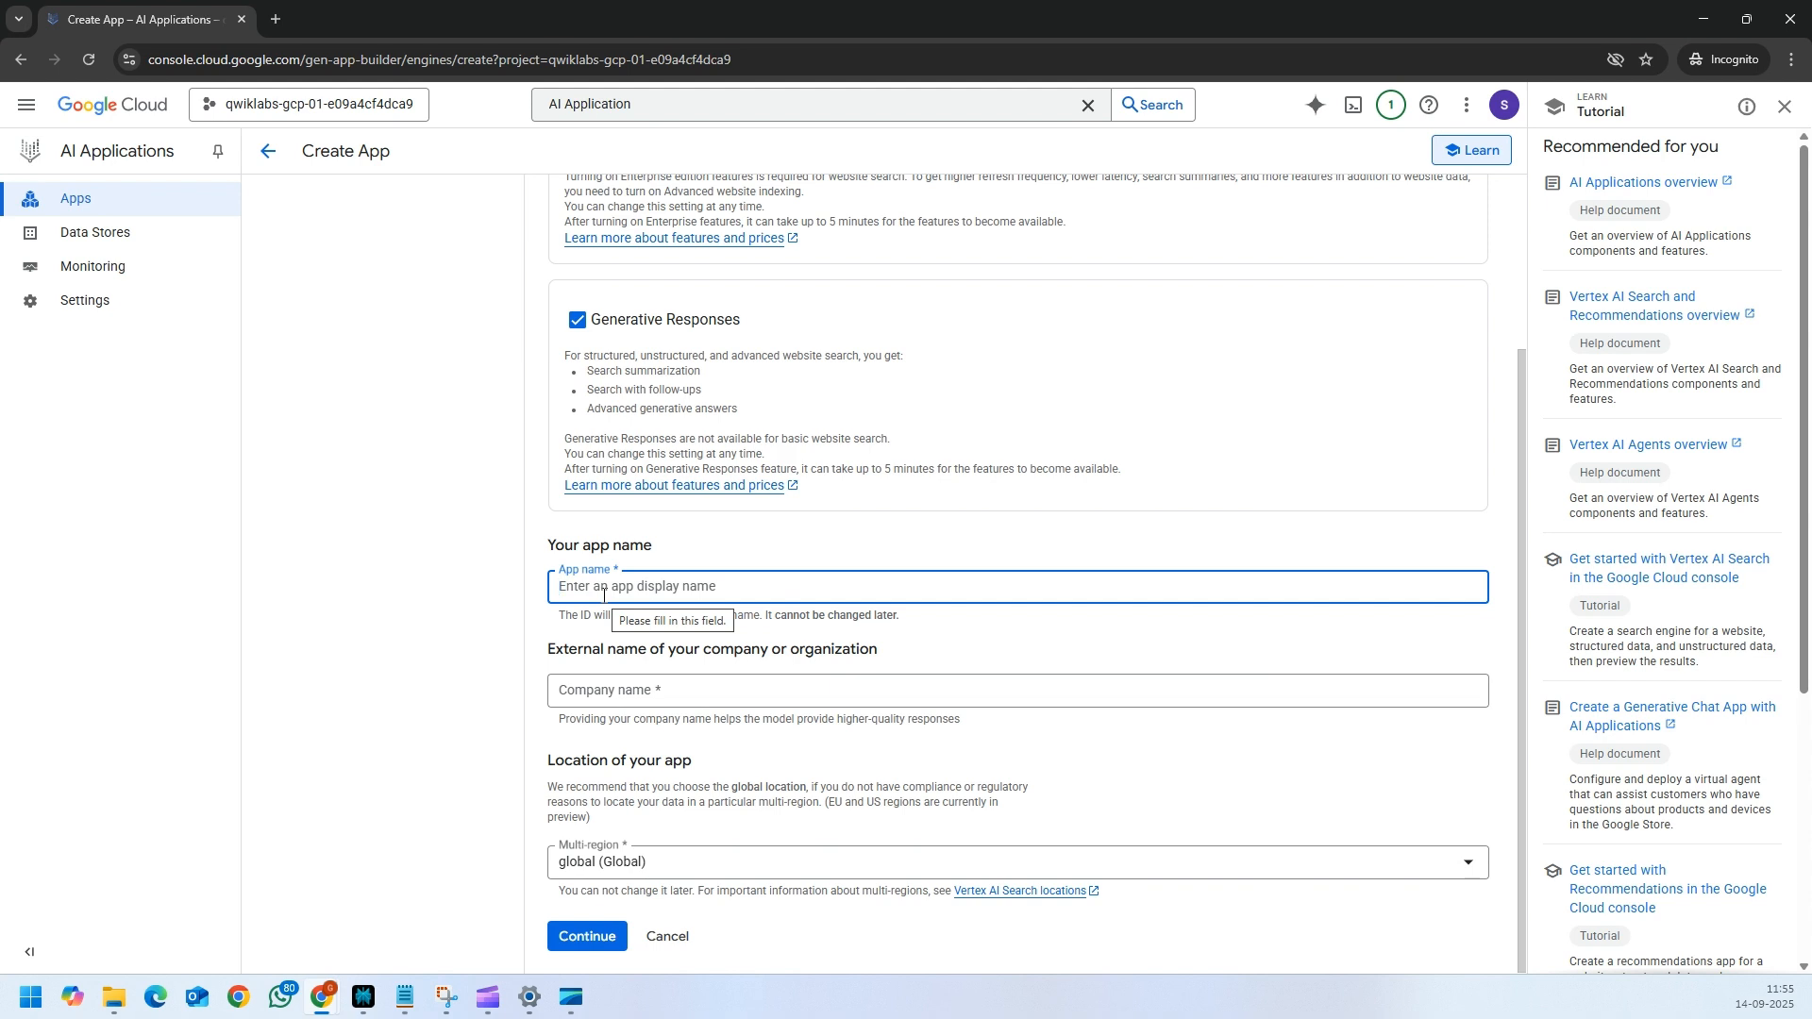
text(Google Cloud docs)
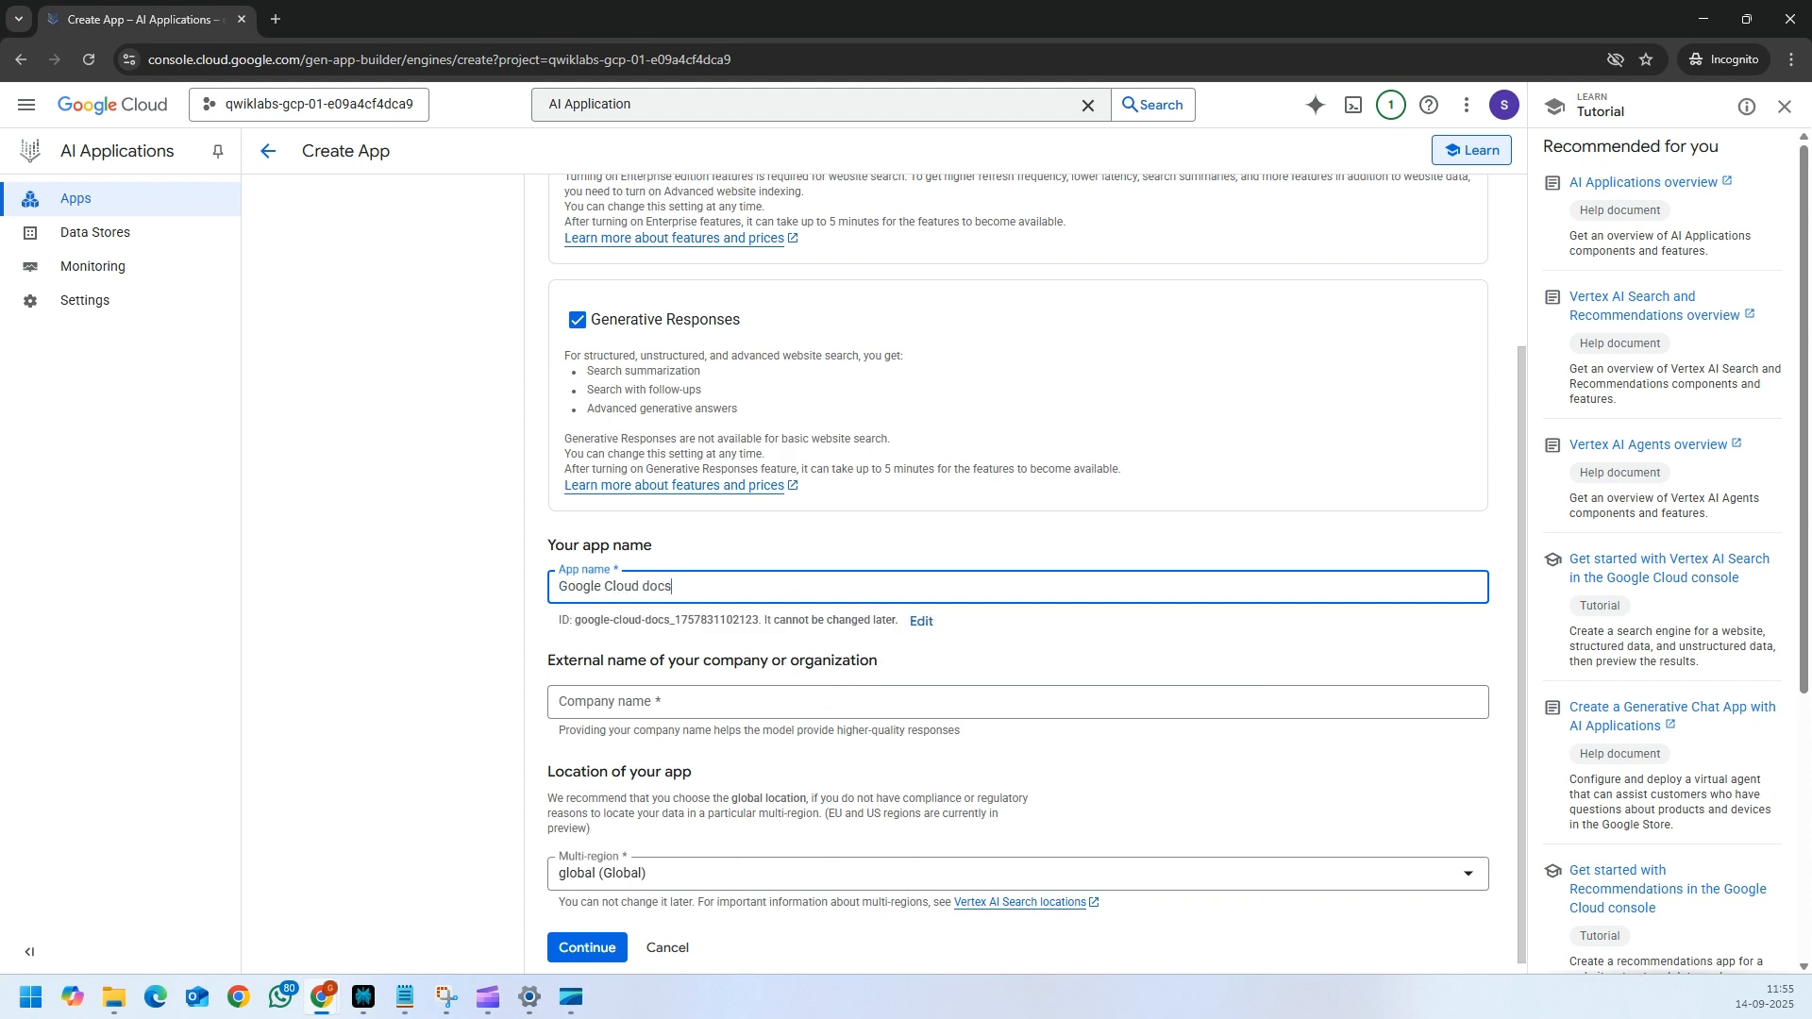
click(625, 708)
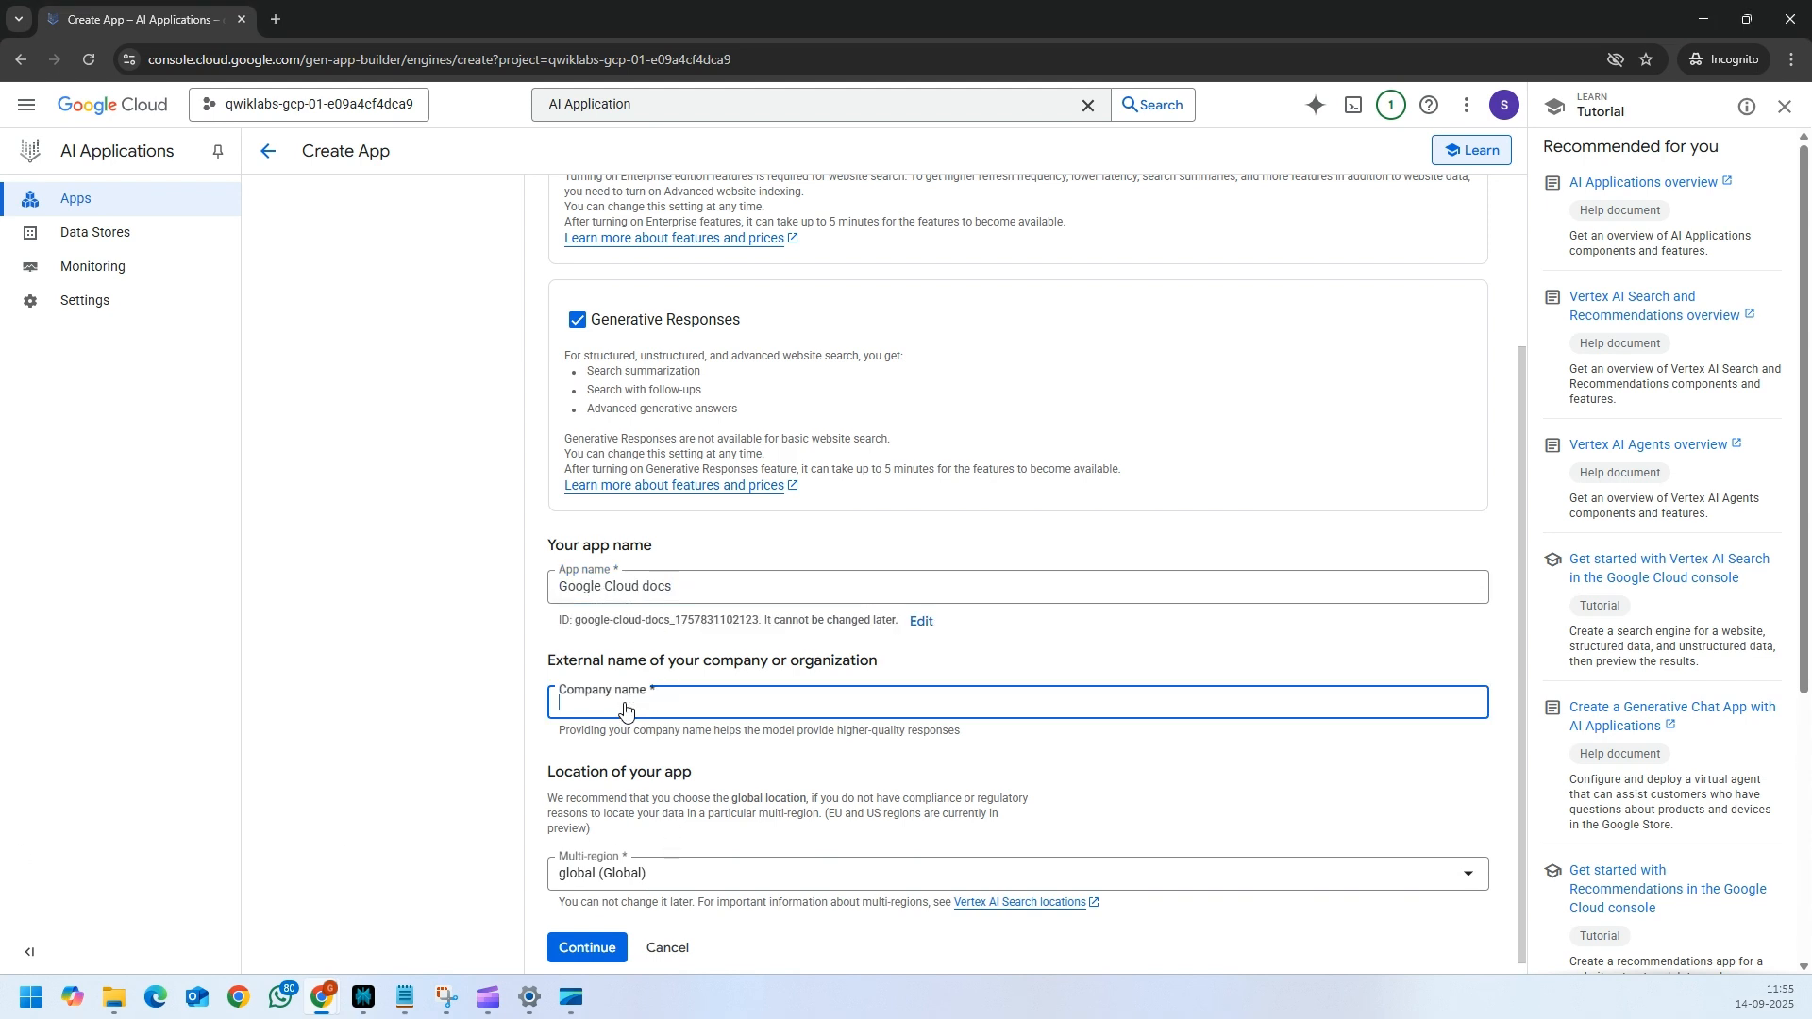
text(Google Cloud Documentation)
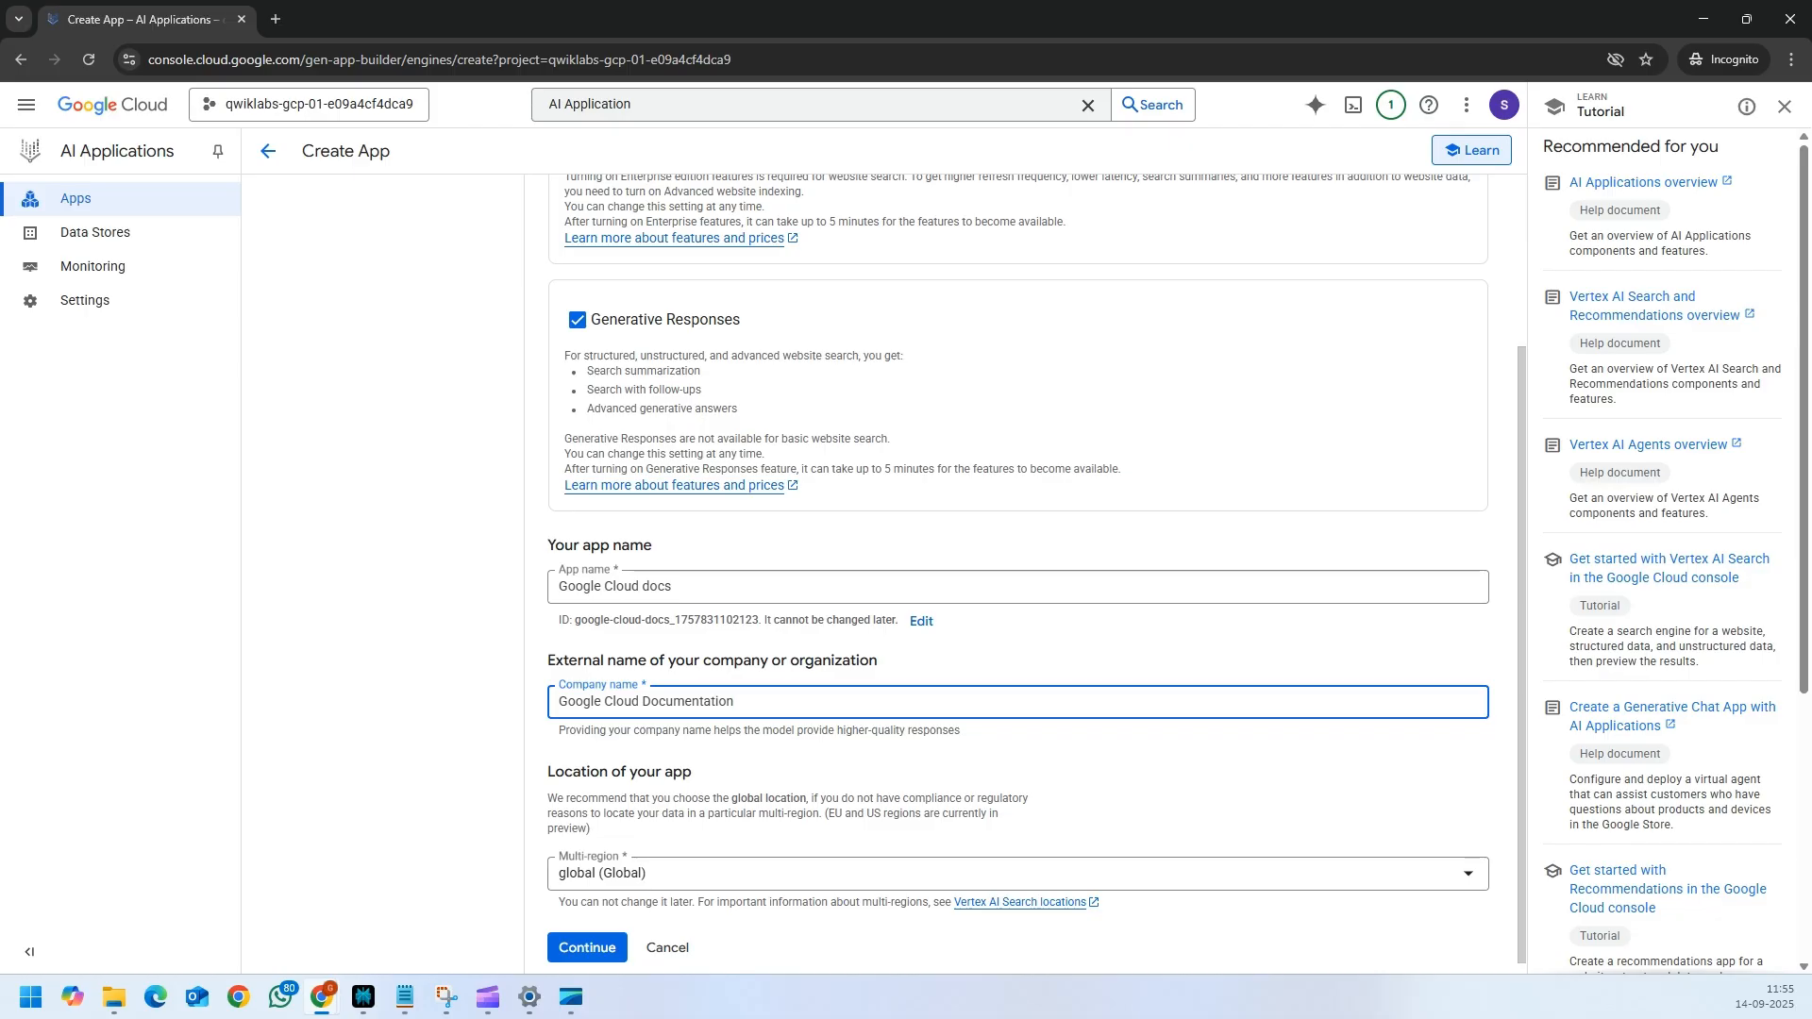
scroll(840, 733, down, 1)
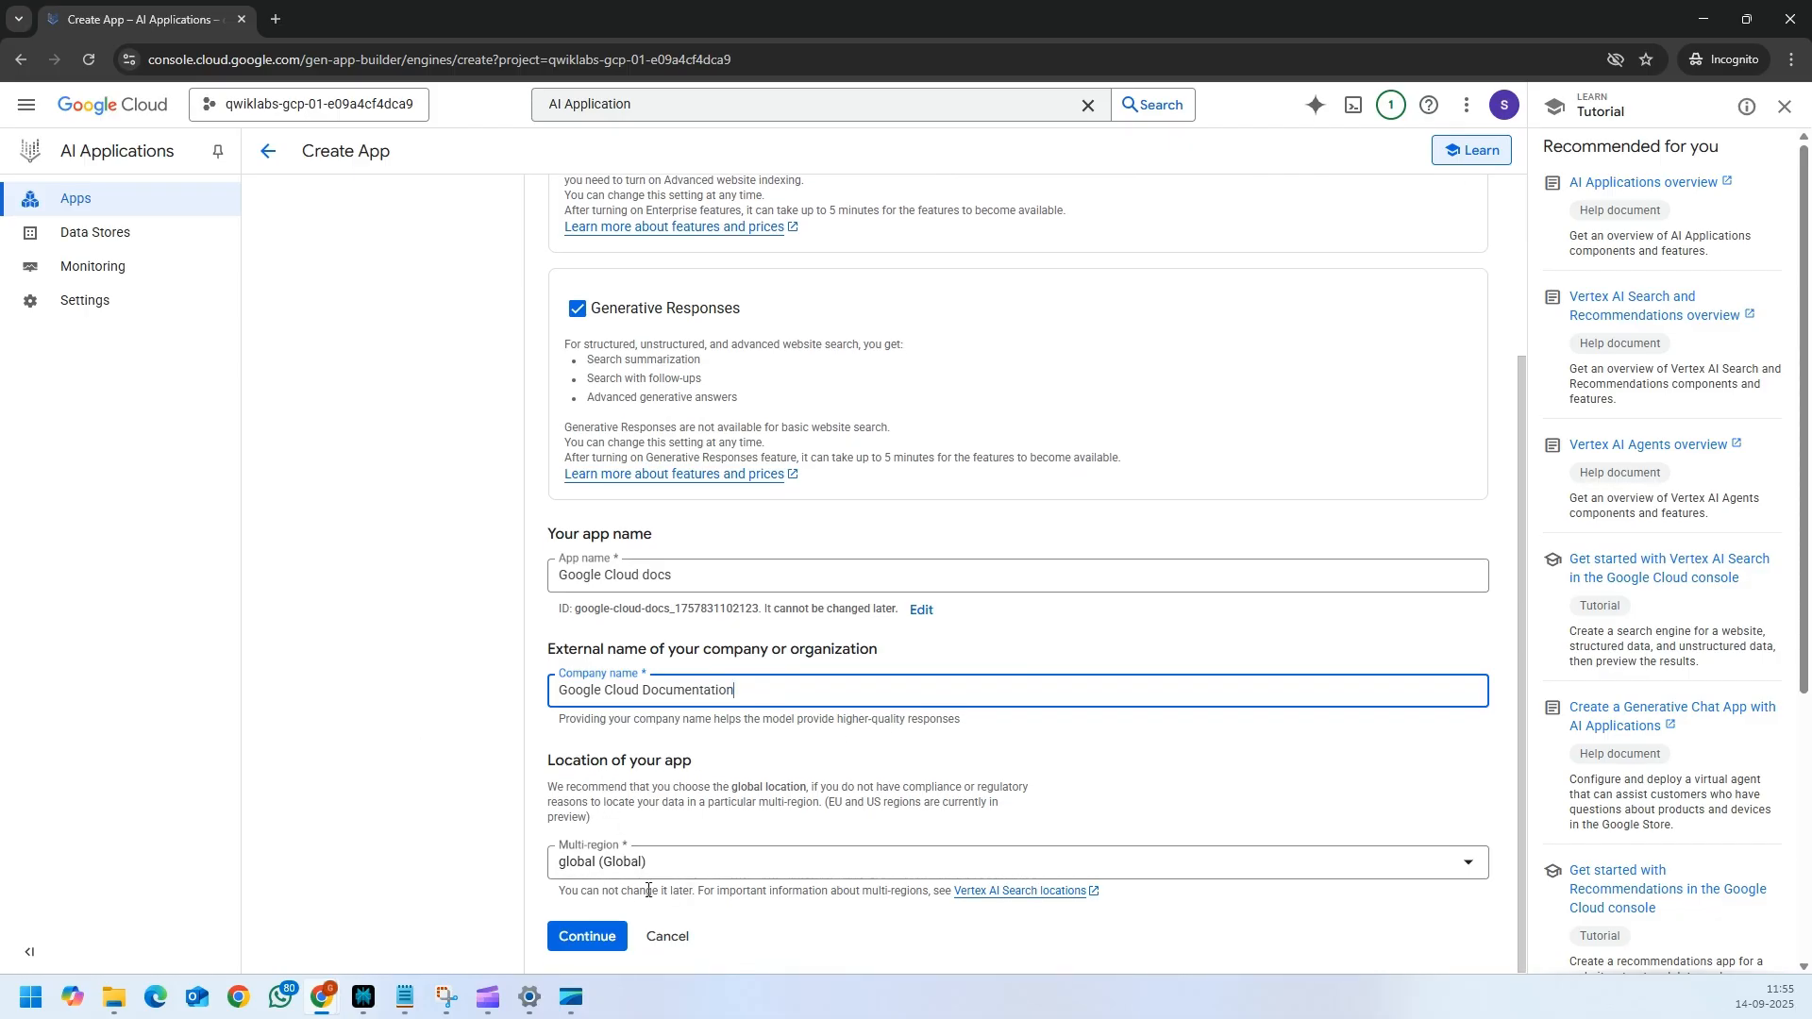
click(586, 936)
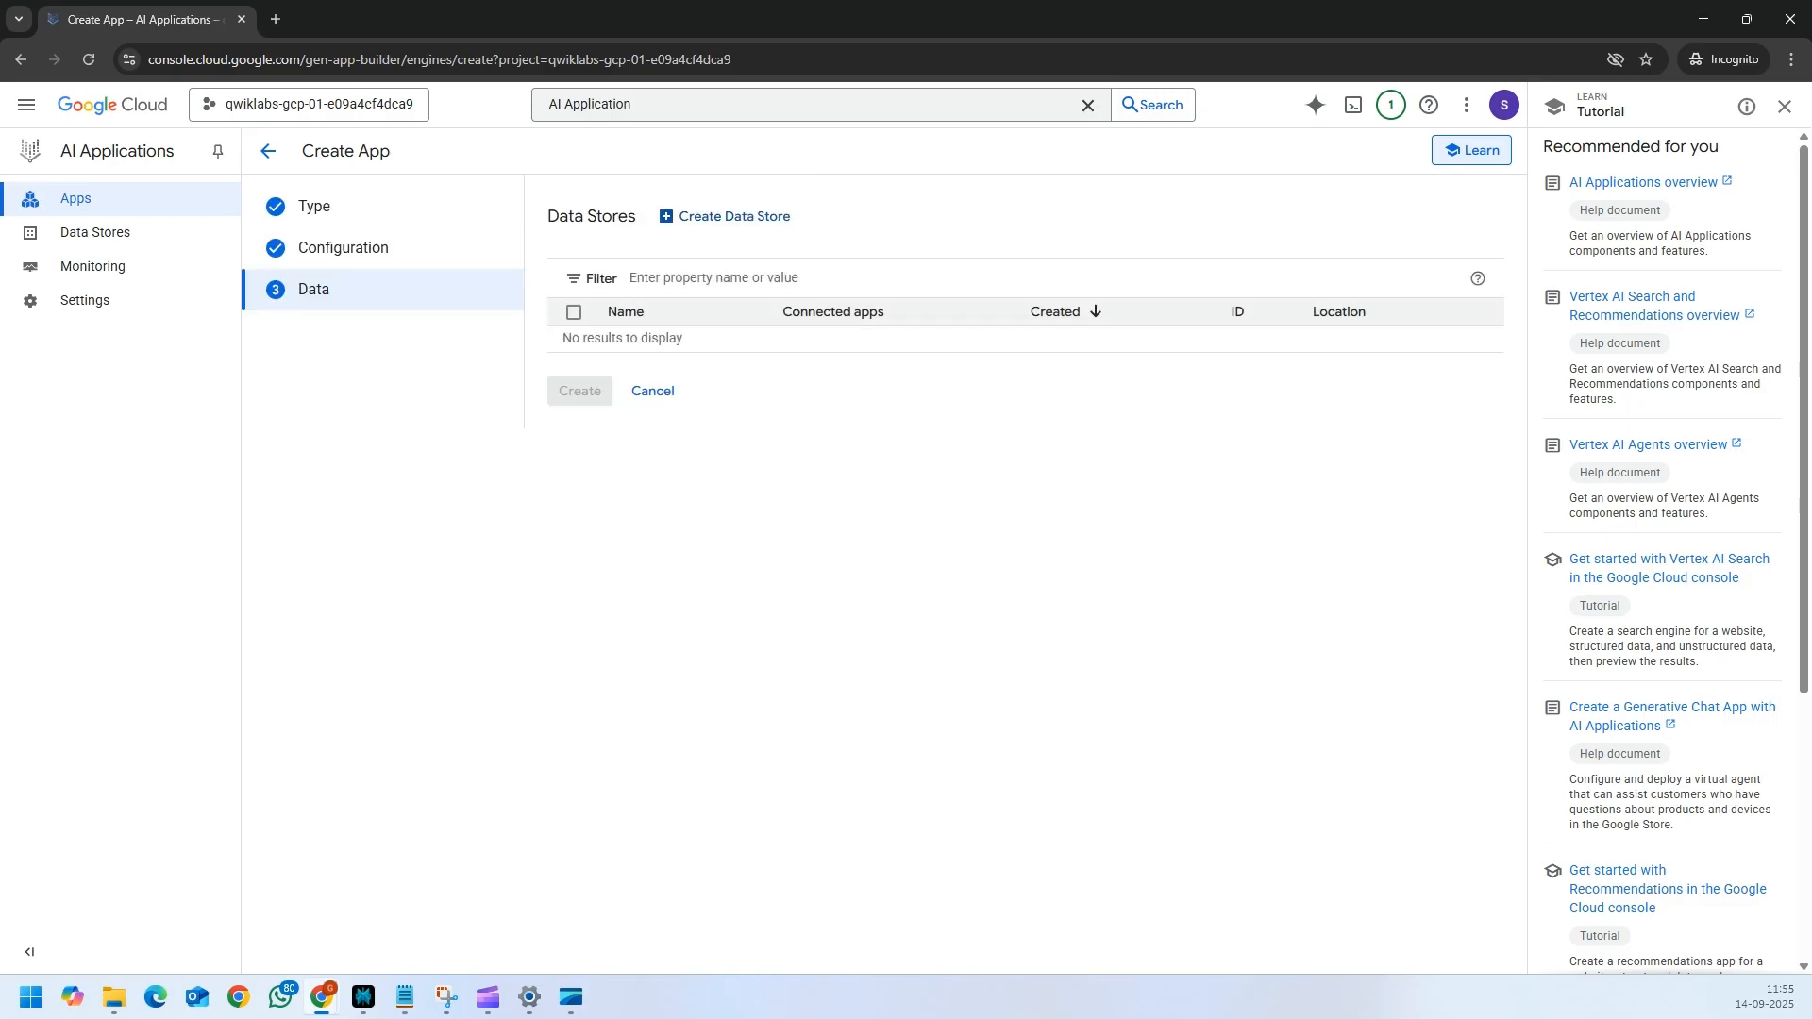
- Start a new data store with Website Content as its source and include the site pattern cloud.google.com/docs/*
click(746, 222)
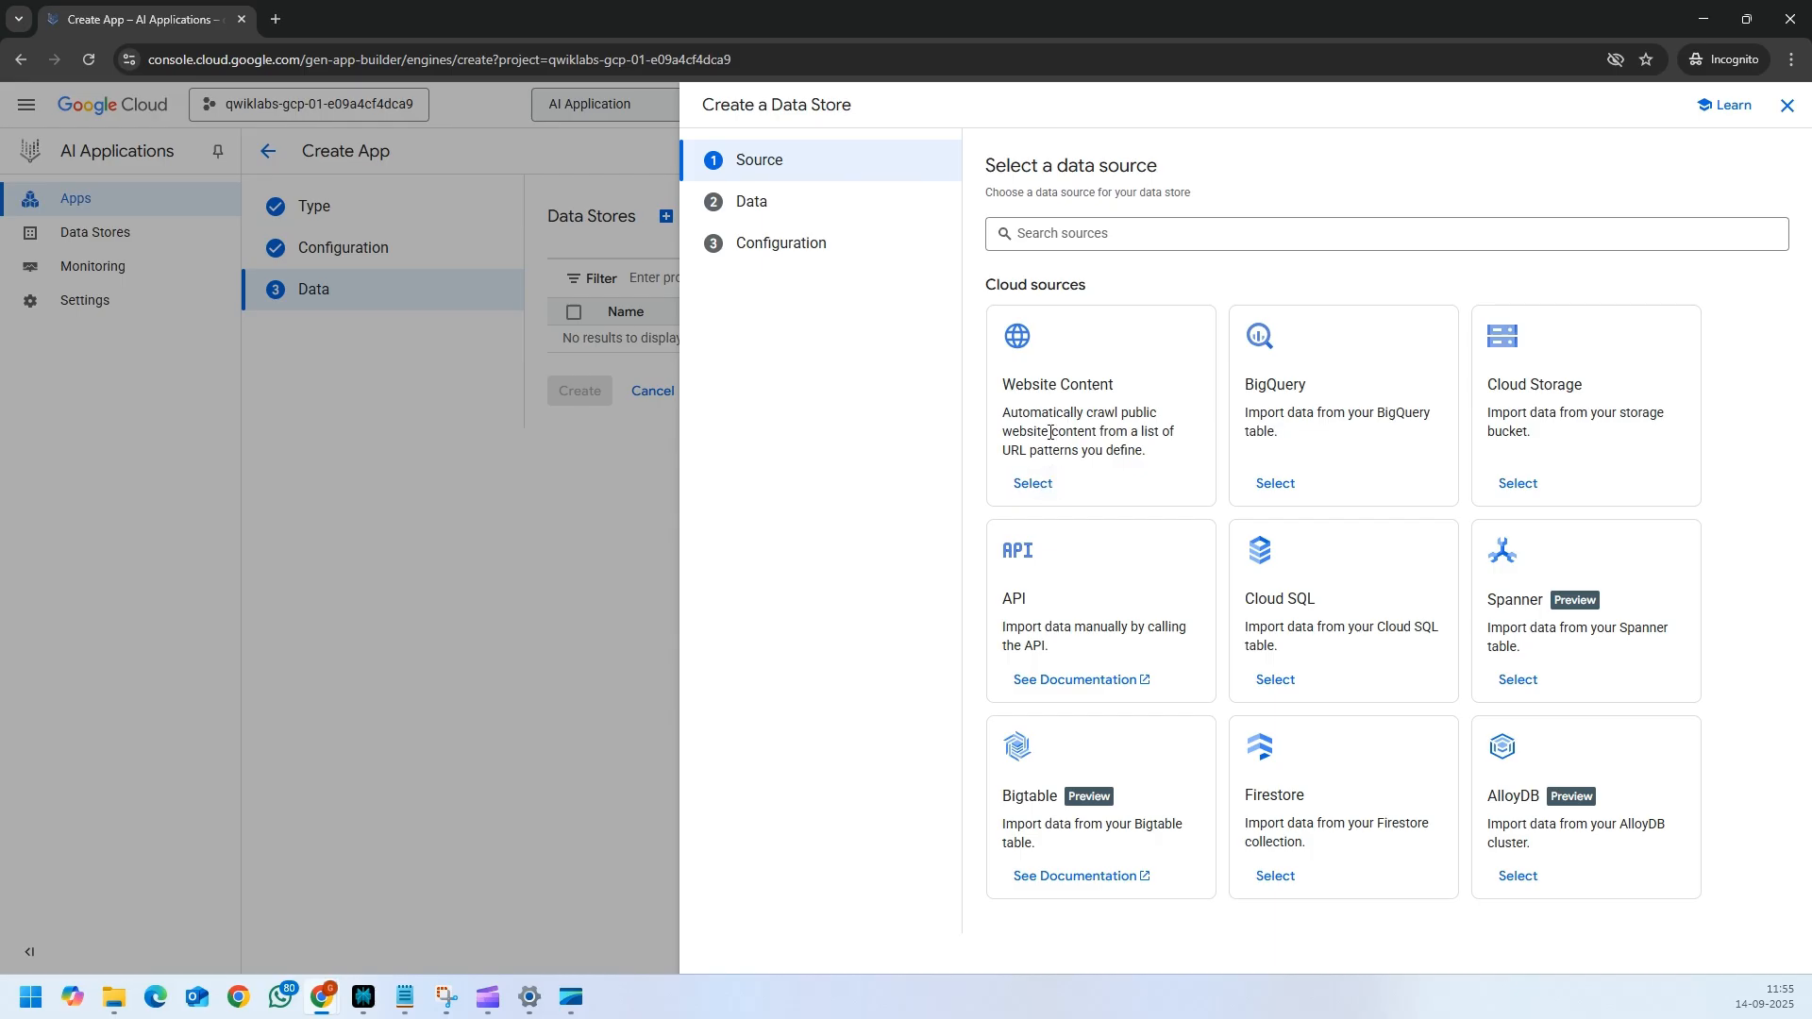
drag(1004, 419, 1167, 466)
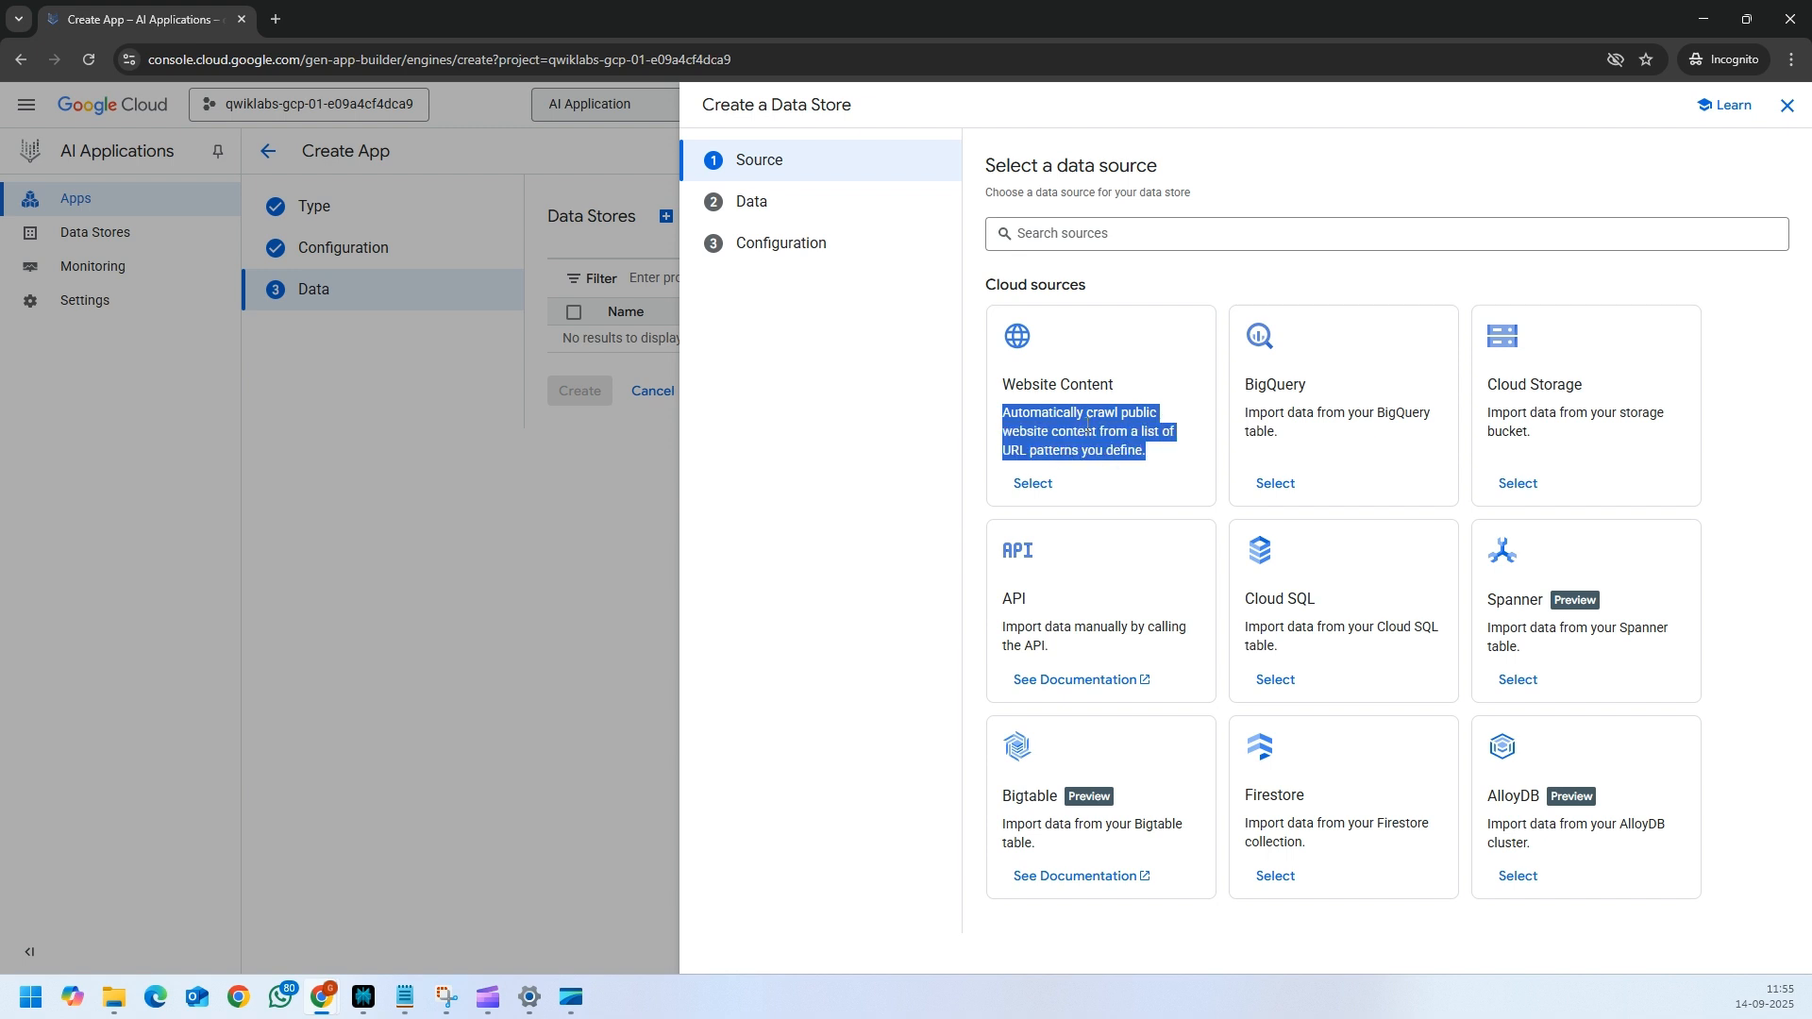
click(1038, 486)
click(1053, 621)
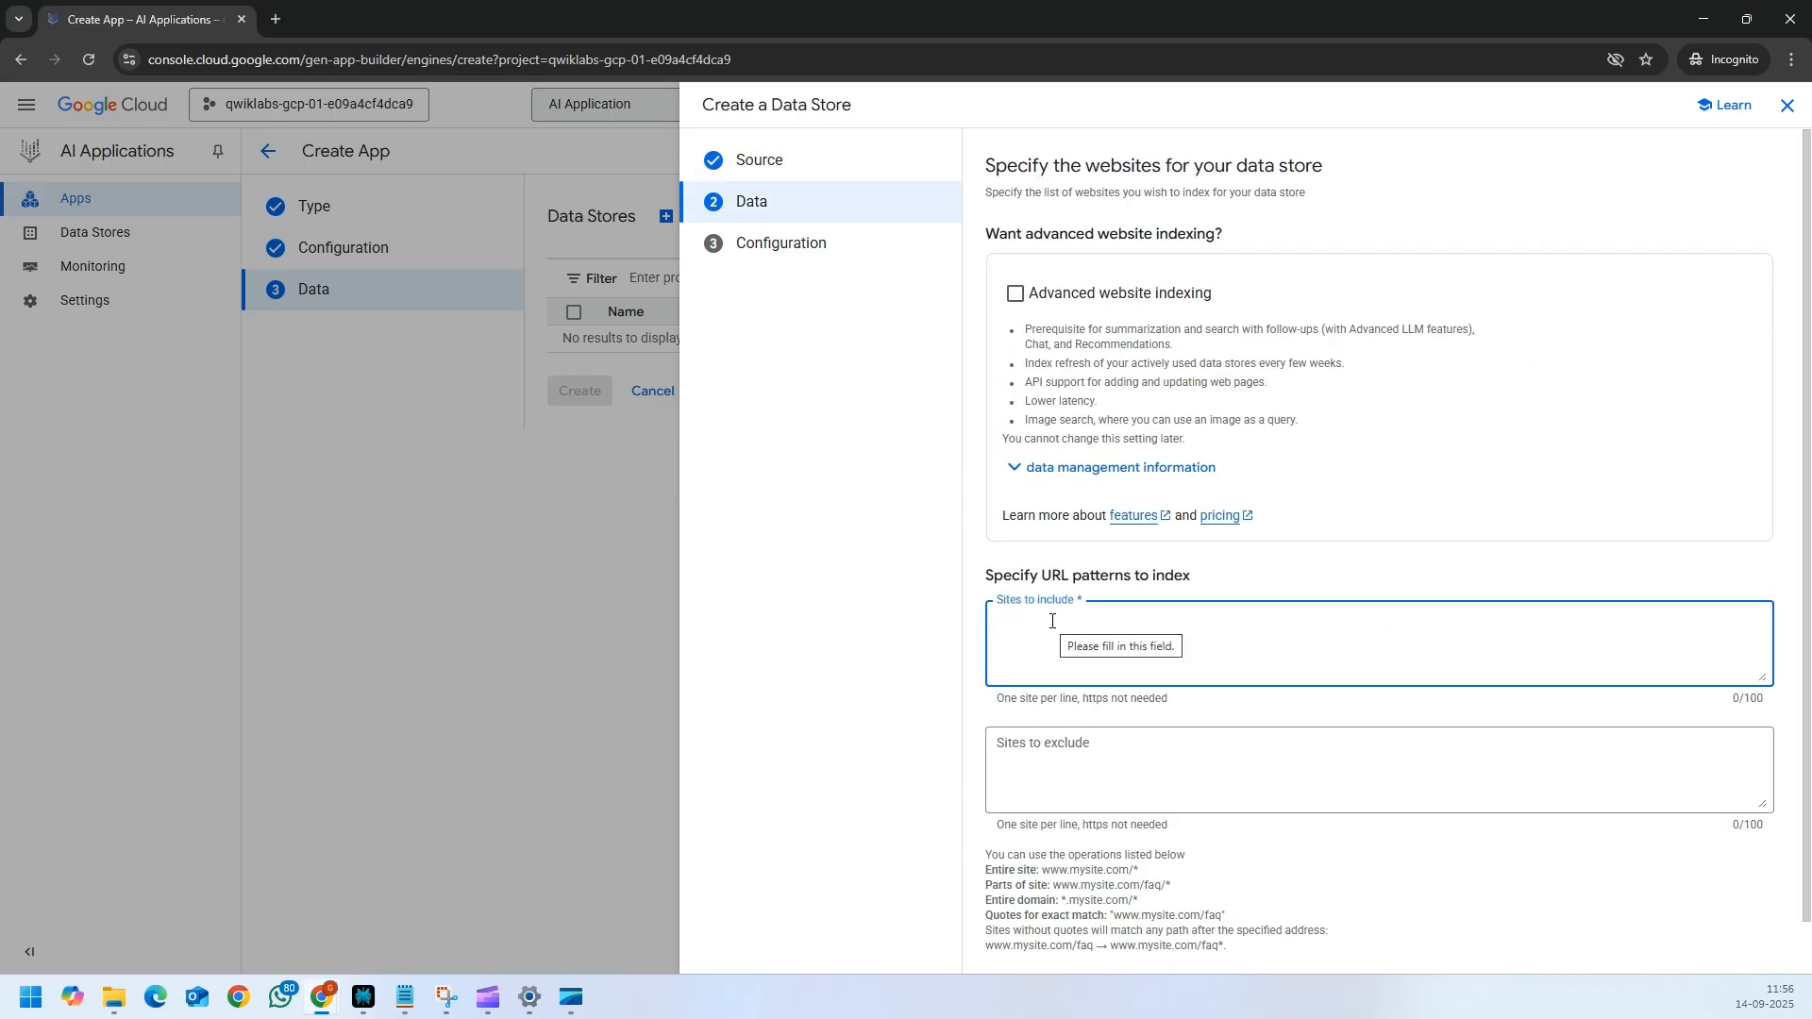
text(cloud.google.com/docs/*)
- Copy cloud.google.com/docs/ from the included site pattern and open that address in a new browser tab
drag(1150, 561, 995, 560)
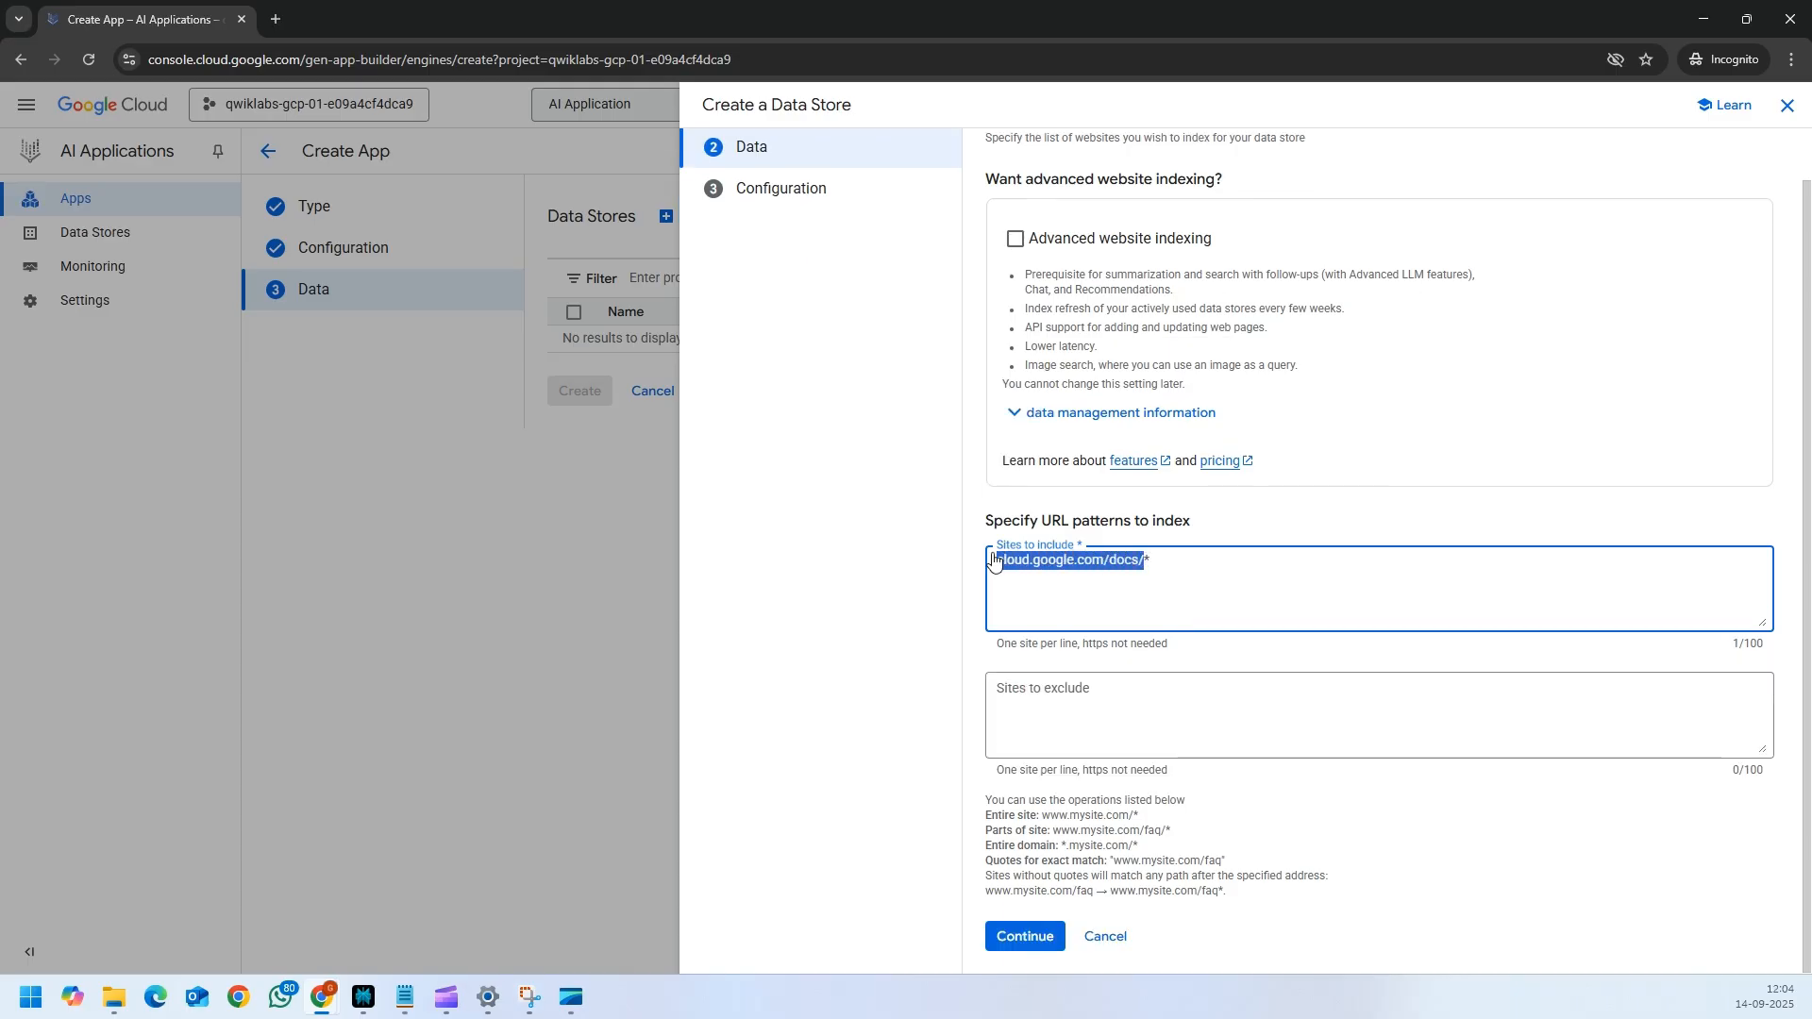
click(1097, 564)
drag(1145, 561, 996, 563)
key(ctrl+c)
click(277, 20)
key(ctrl+v)
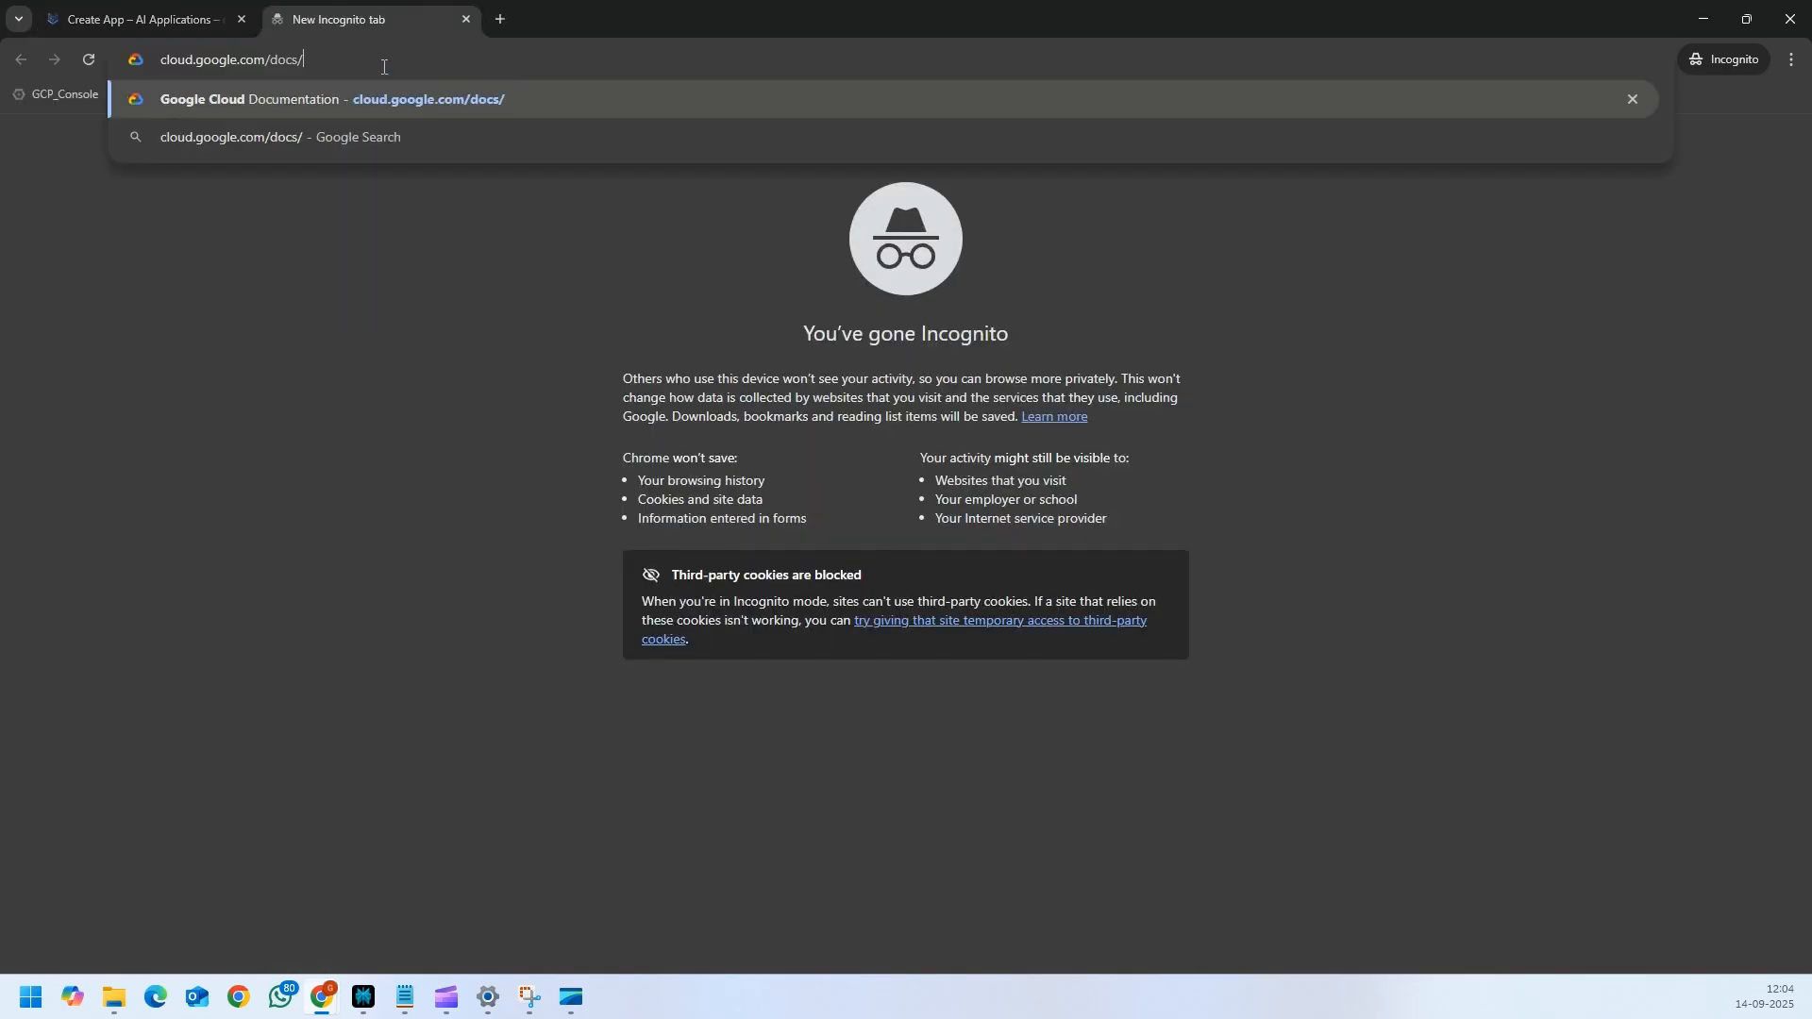
key(Return)
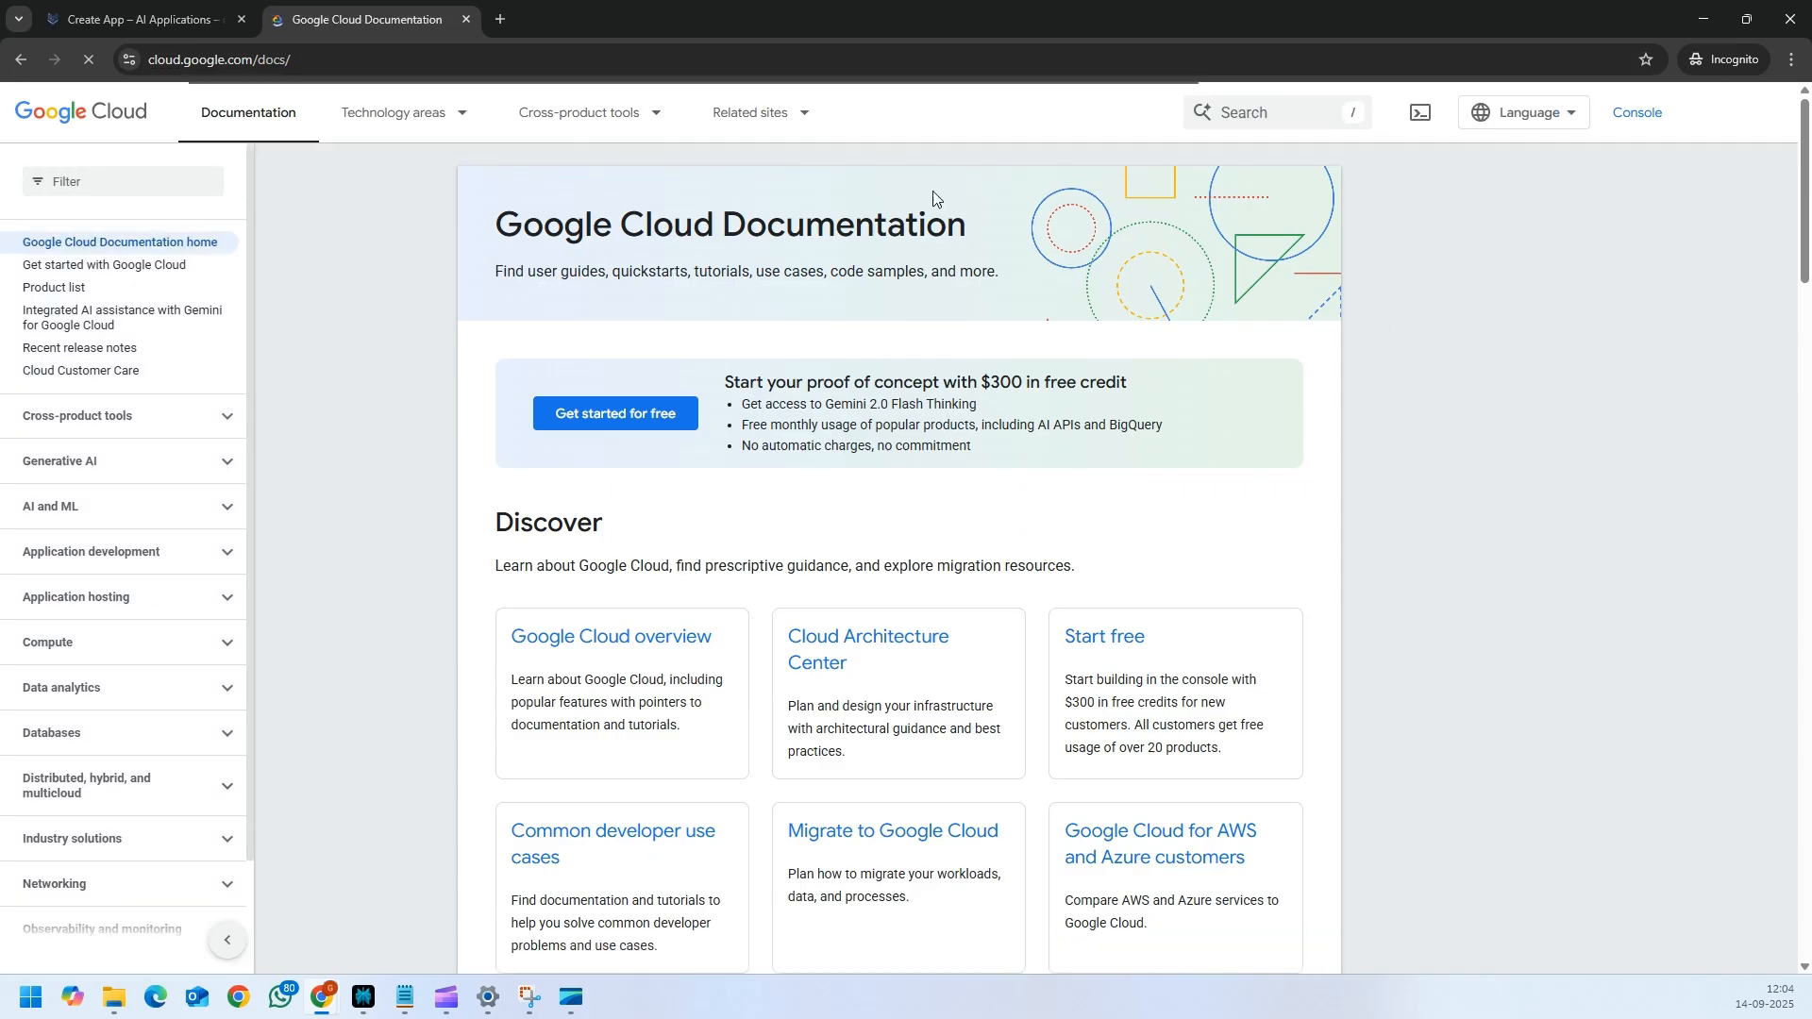
- Compare the site pattern with the opened site and browse the sections of the Google Cloud Documentation home page
click(142, 19)
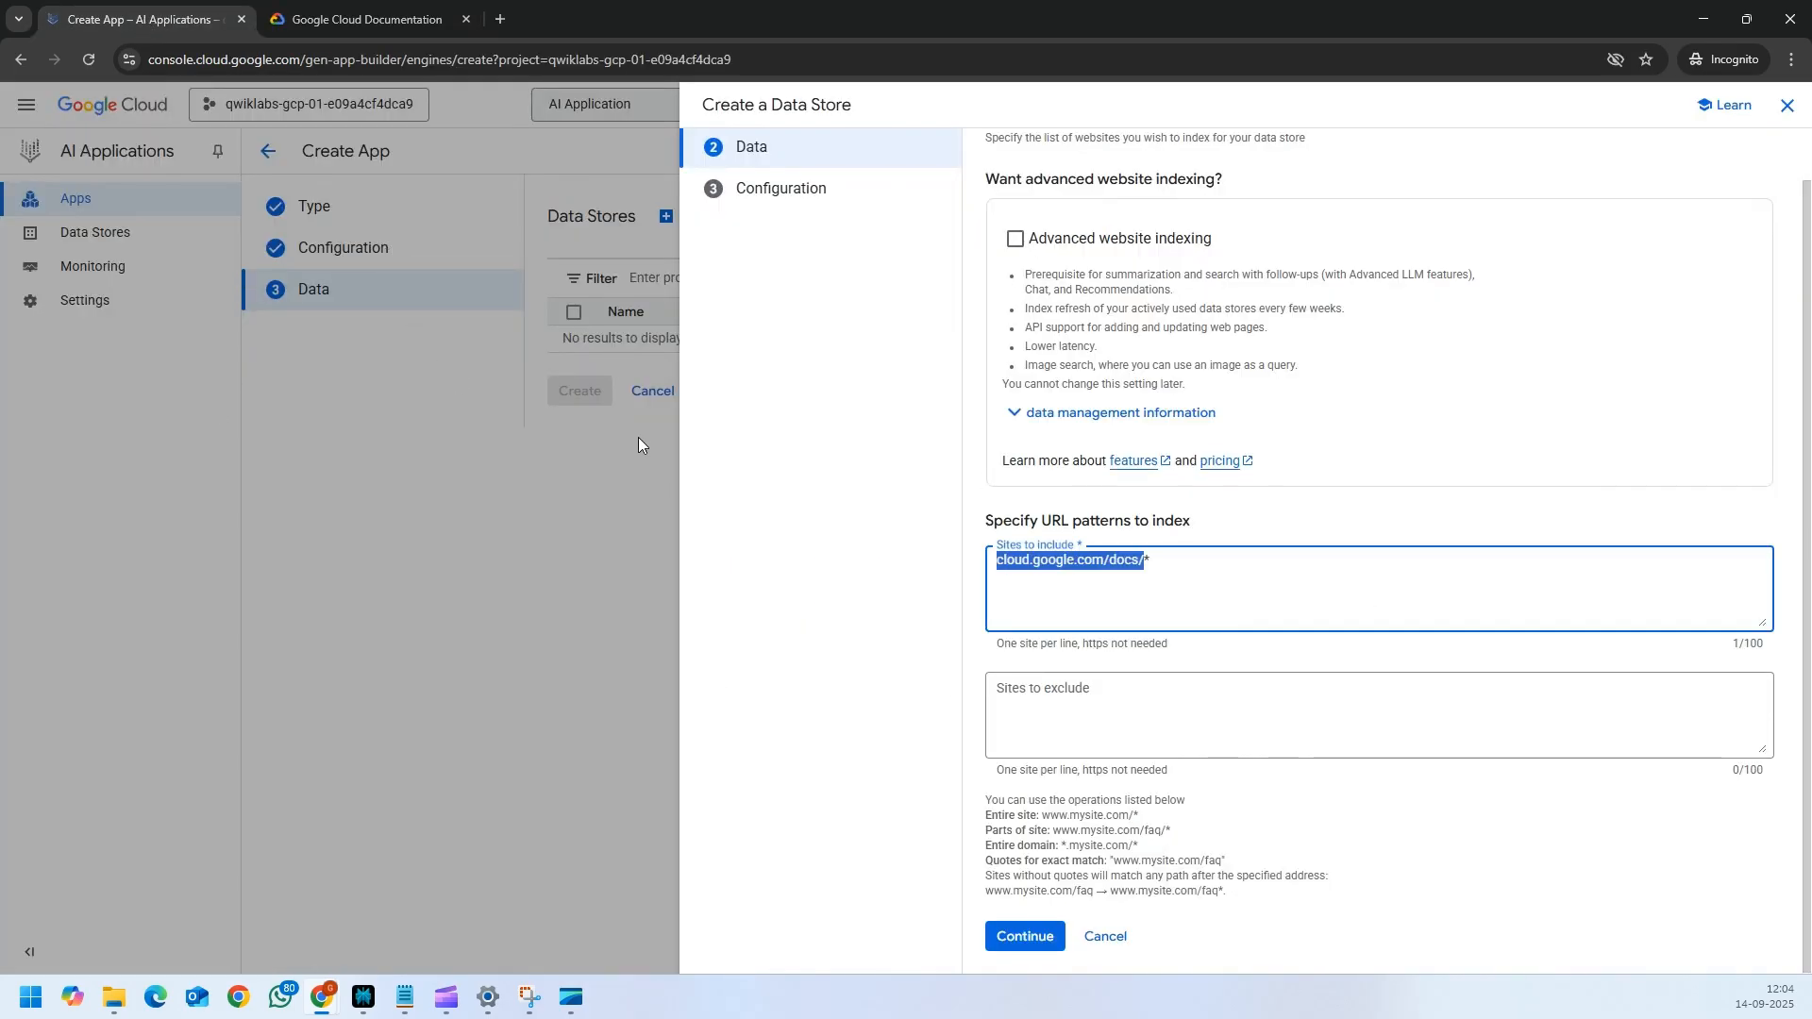
click(385, 17)
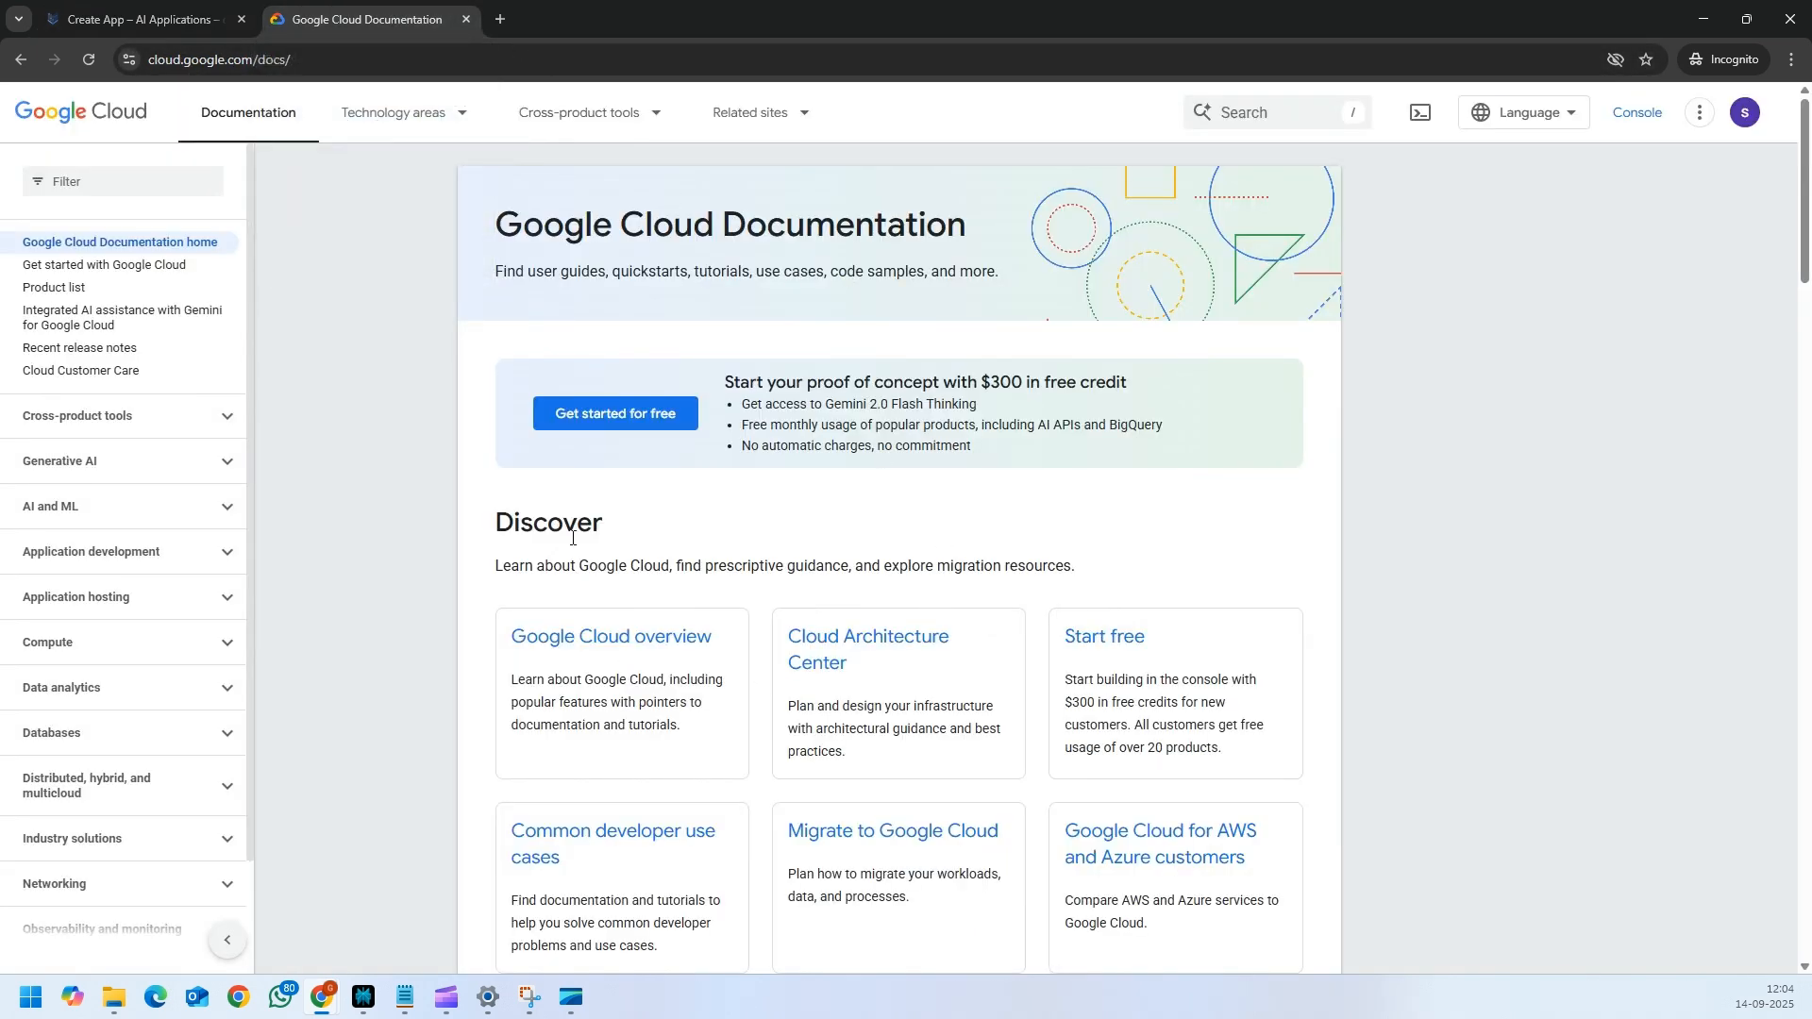
scroll(1142, 808, down, 4)
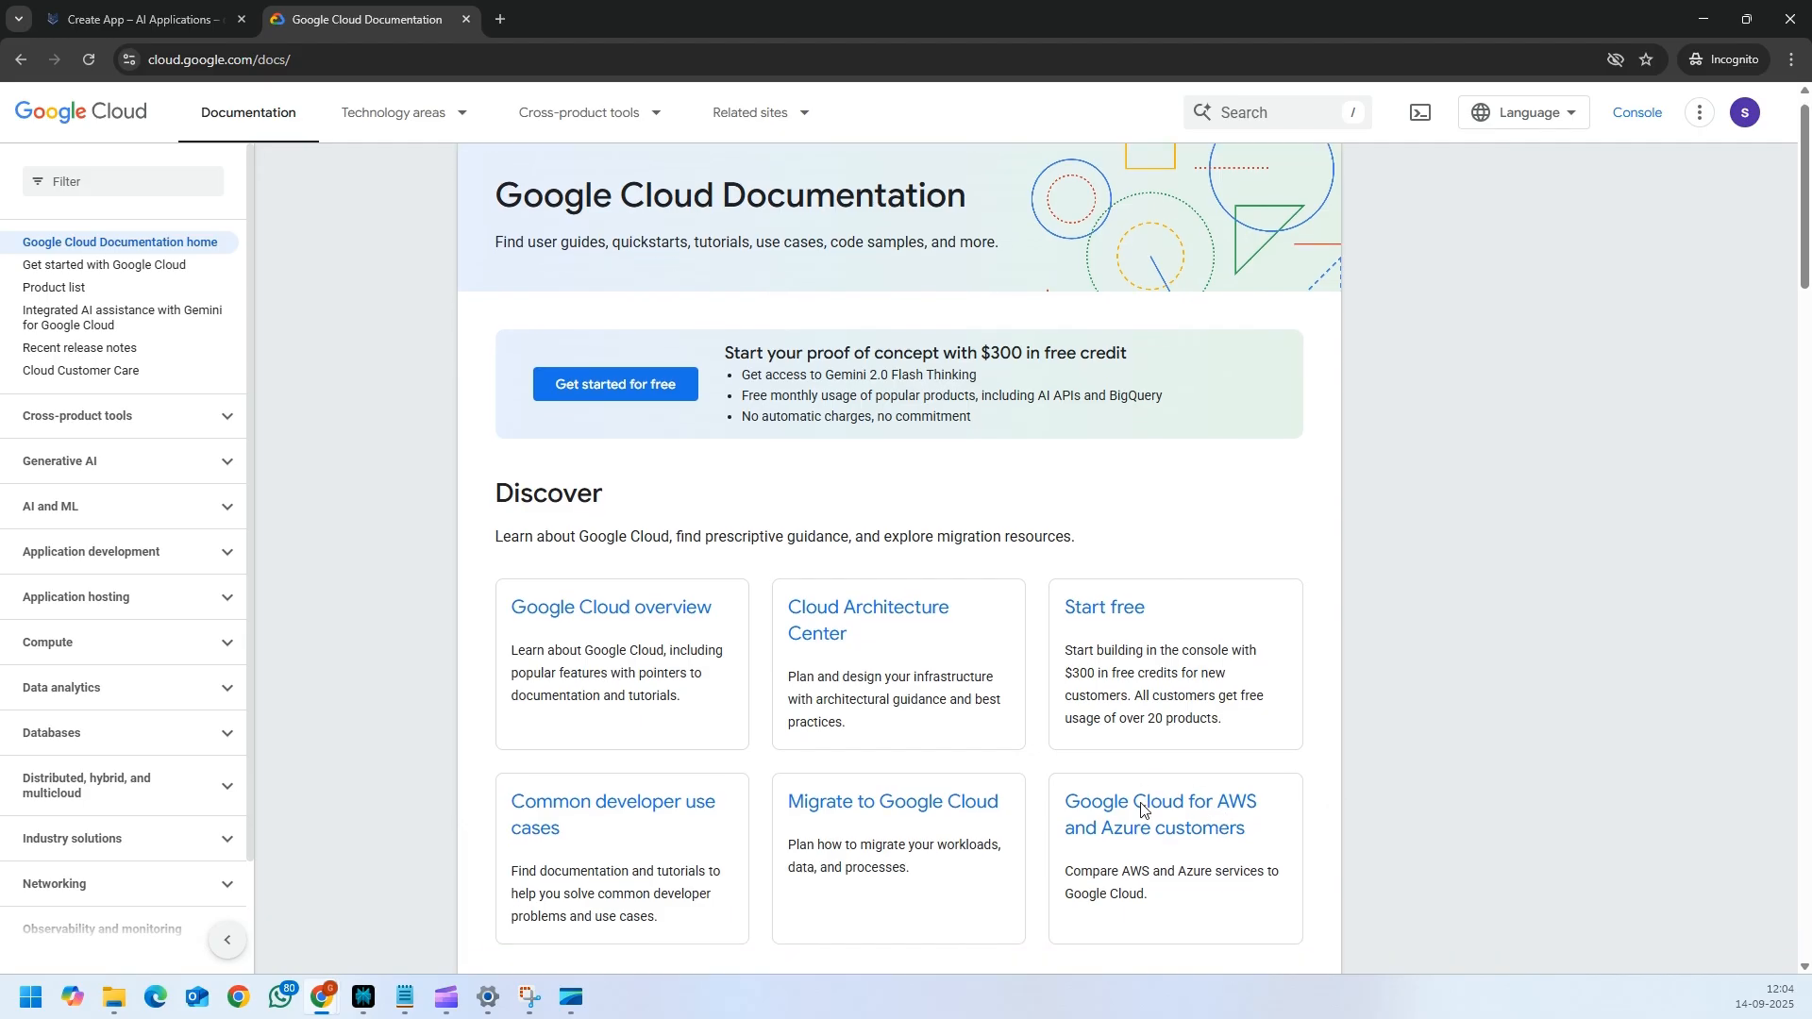
scroll(533, 823, down, 10)
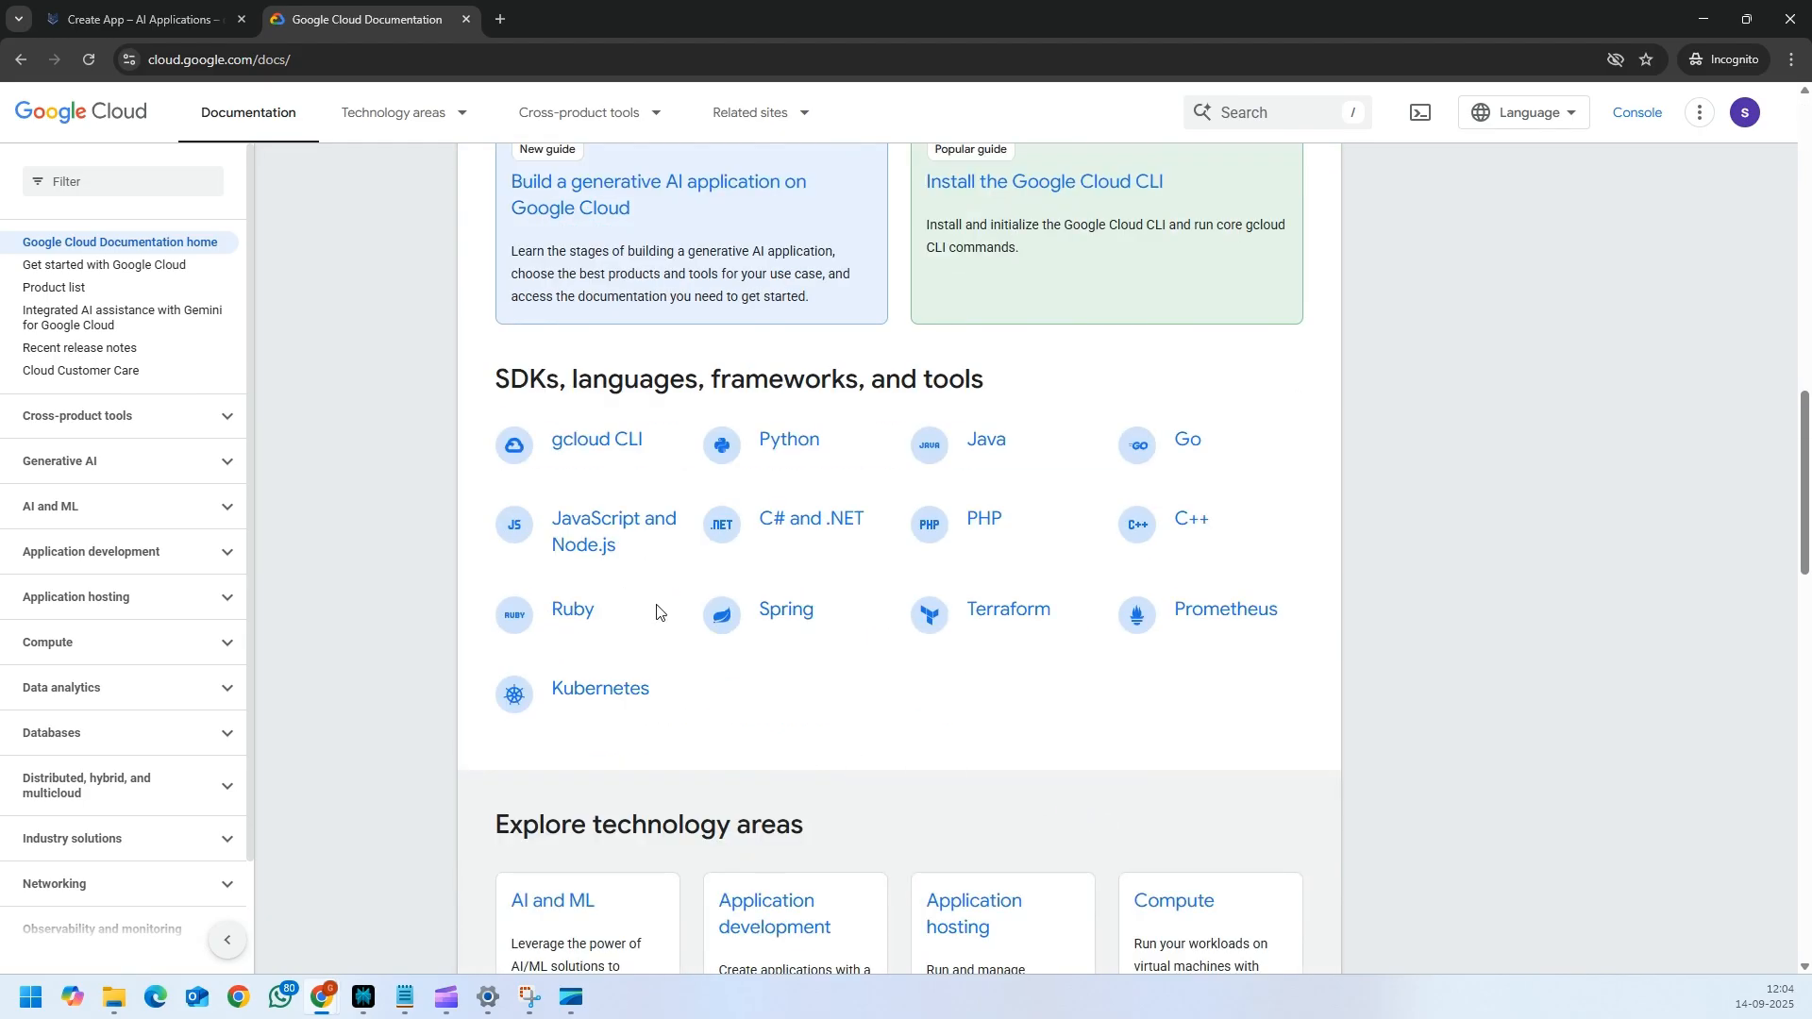
- Return to the data store setup, keep the cloud.google.com/docs/* site pattern and continue to the data store's configuration
scroll(695, 668, up, 5)
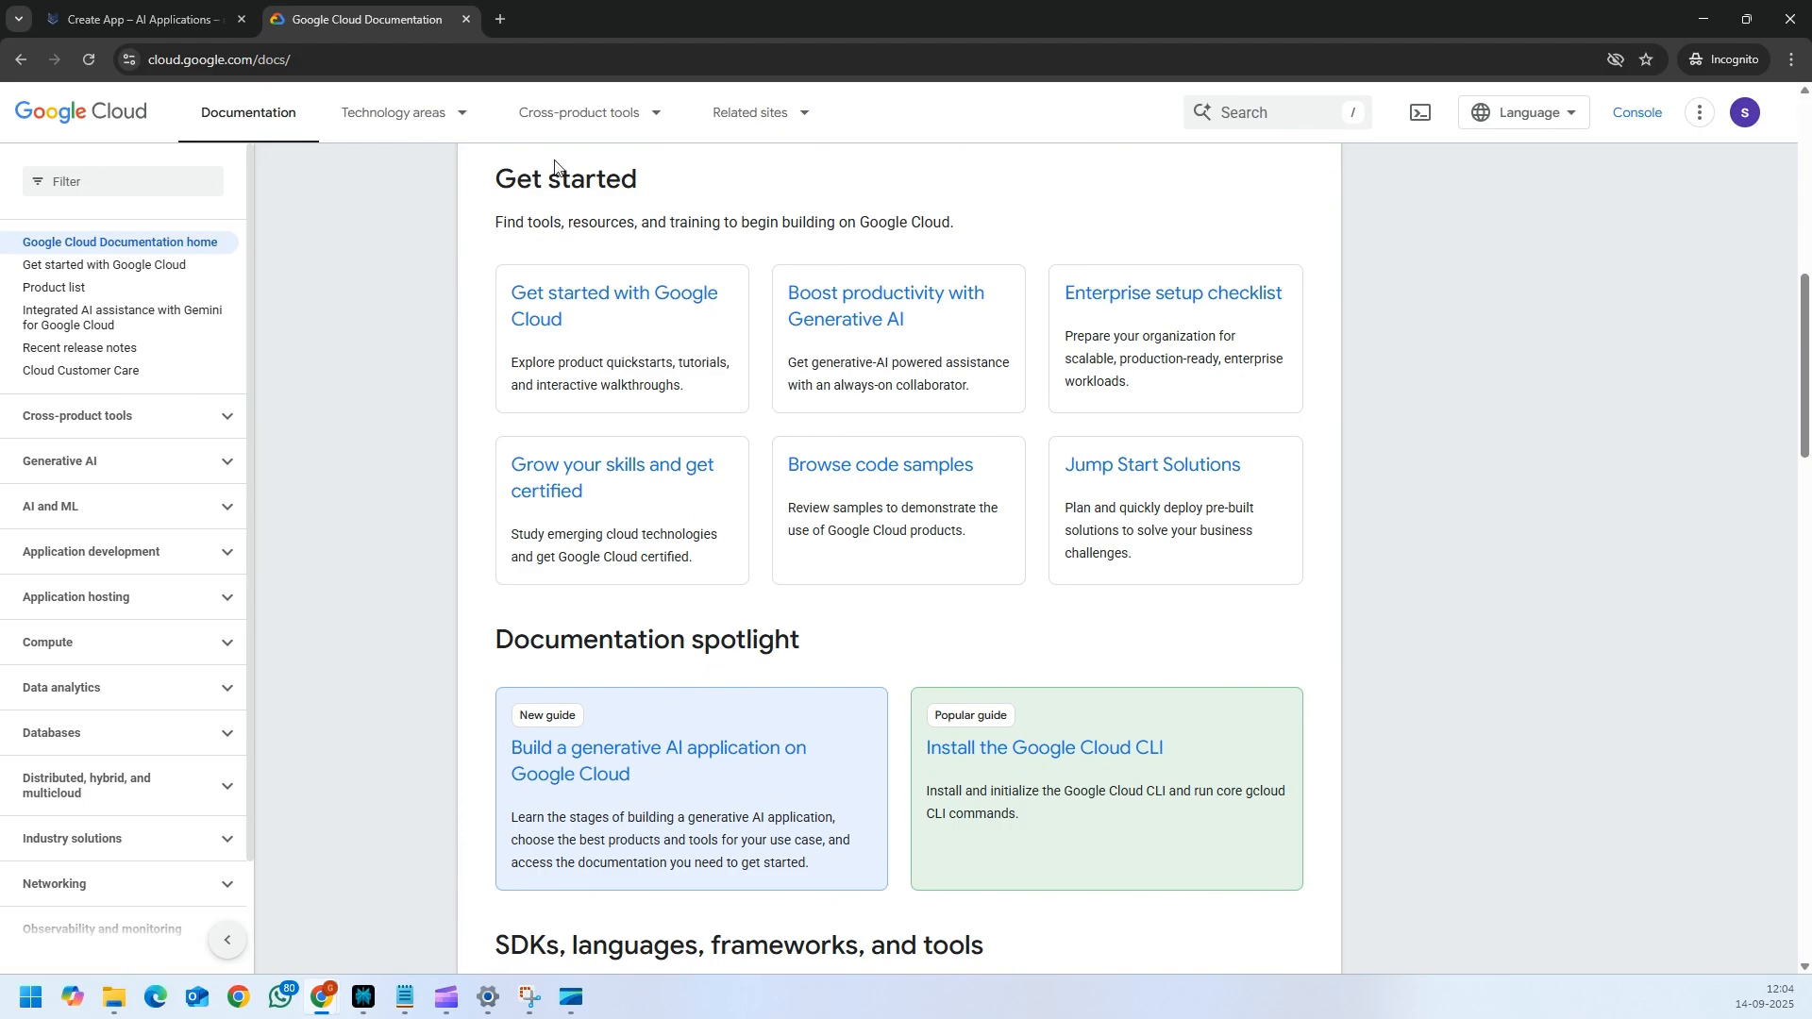
click(189, 17)
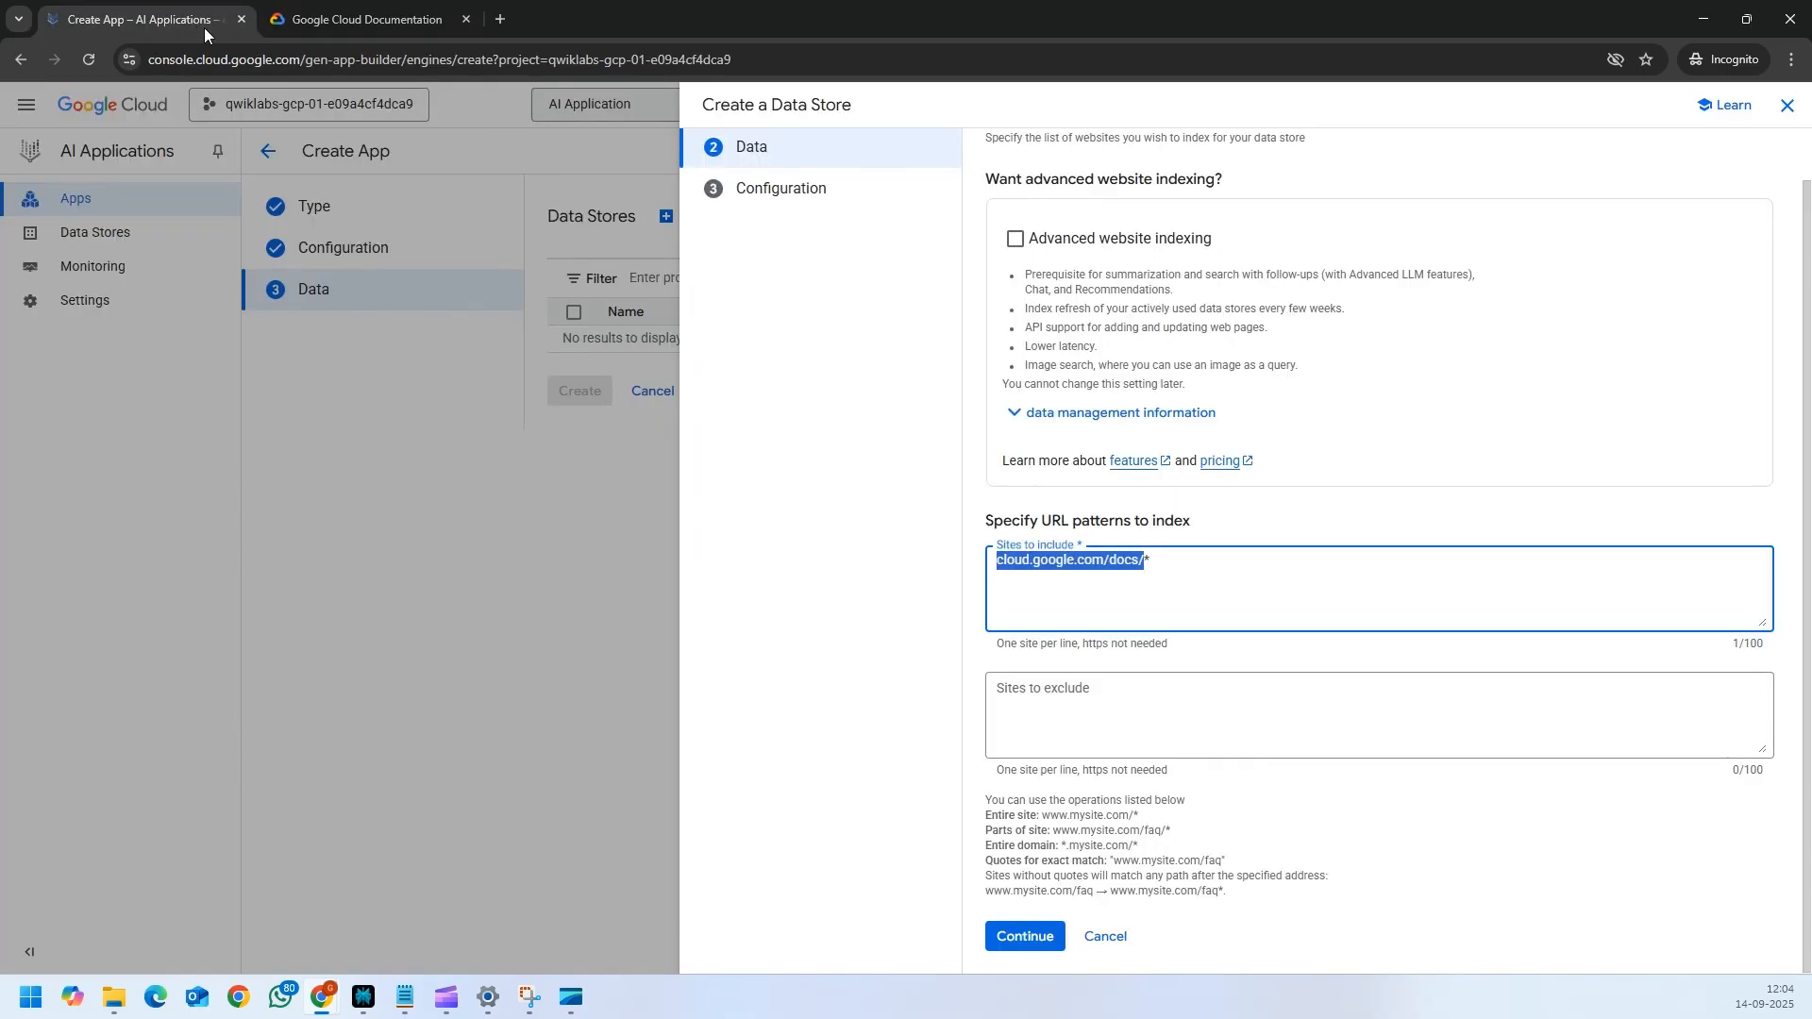
click(1227, 560)
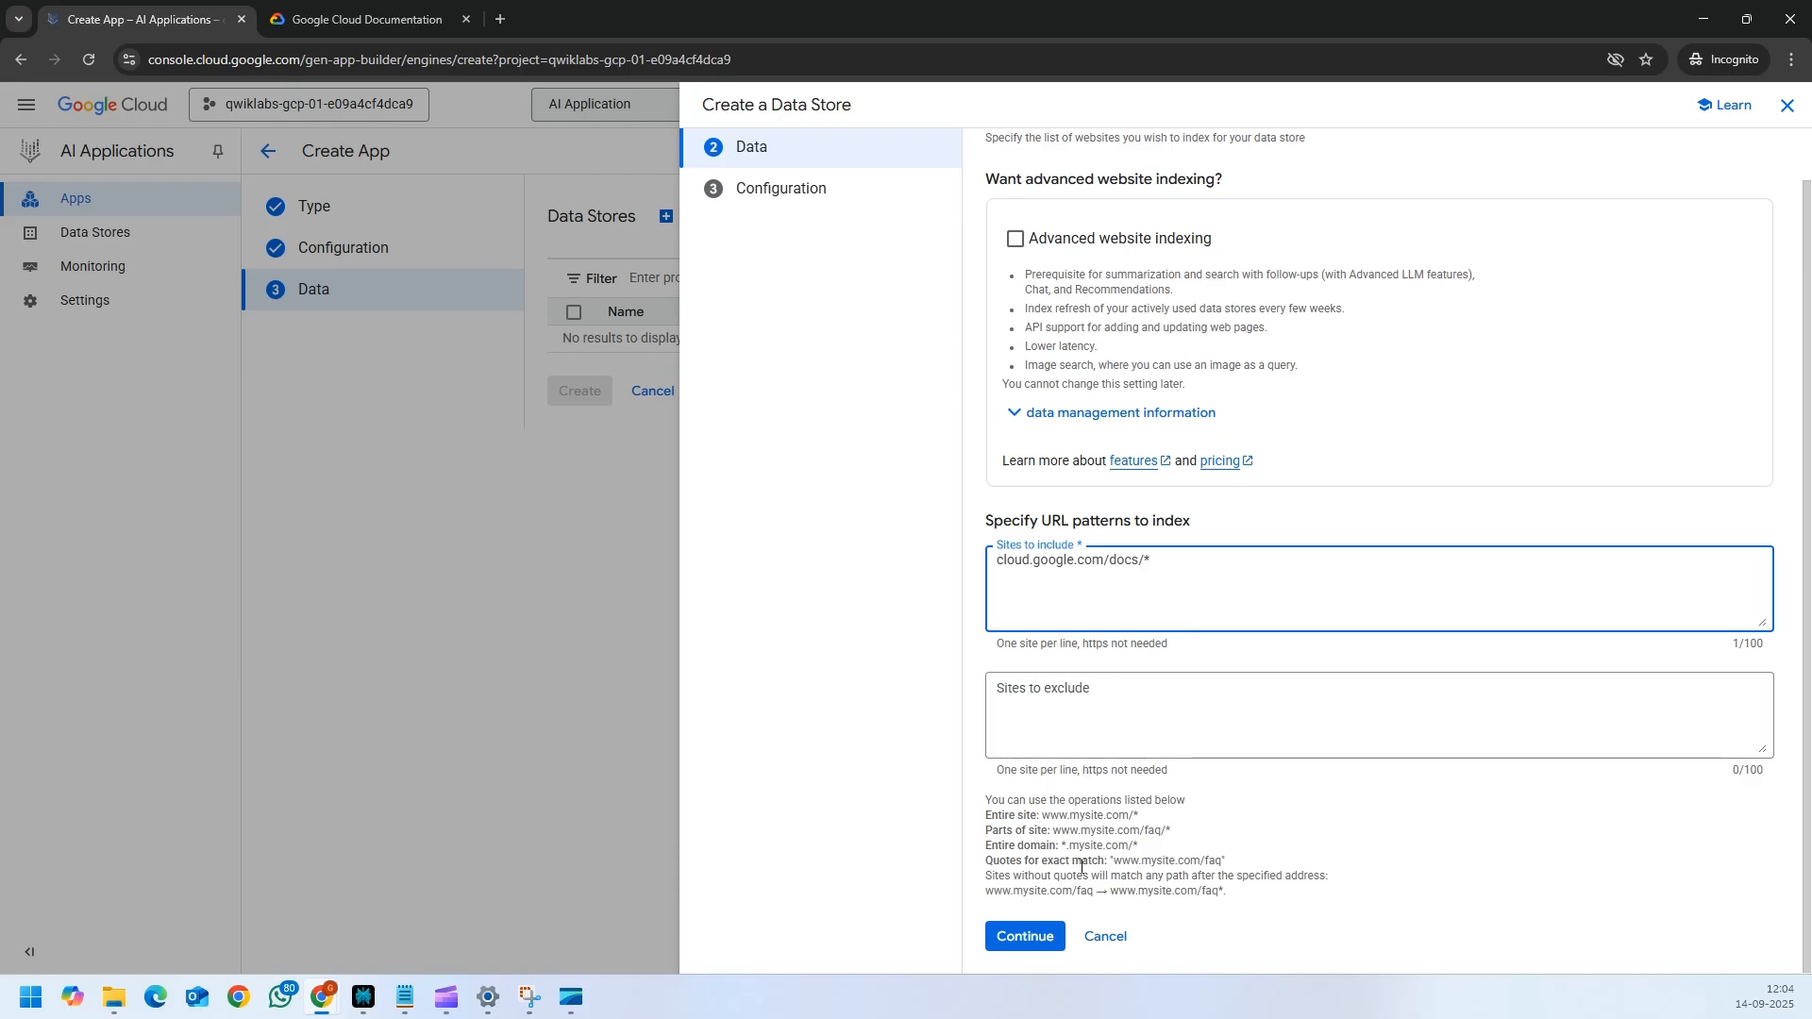
click(1043, 947)
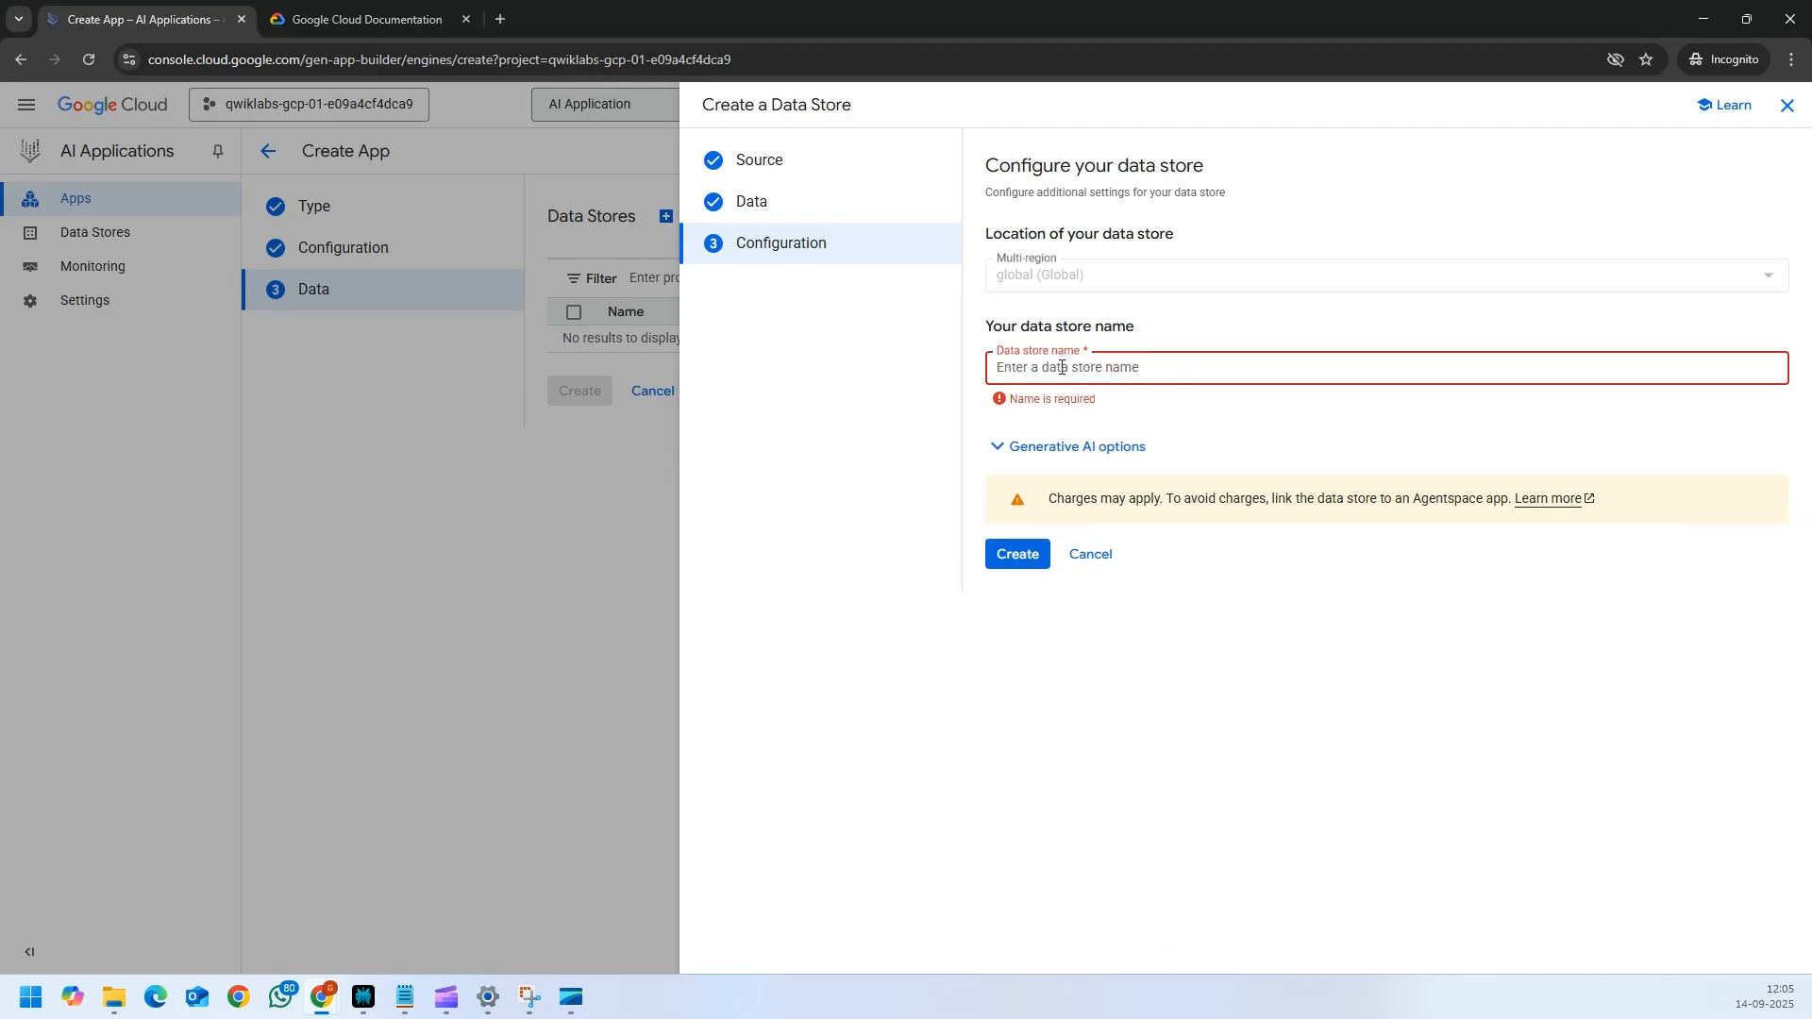
- Create the data store with the name Google Cloud Docs Website Content, and create the search app with it selected
text(Google Cloud Docs Website Content)
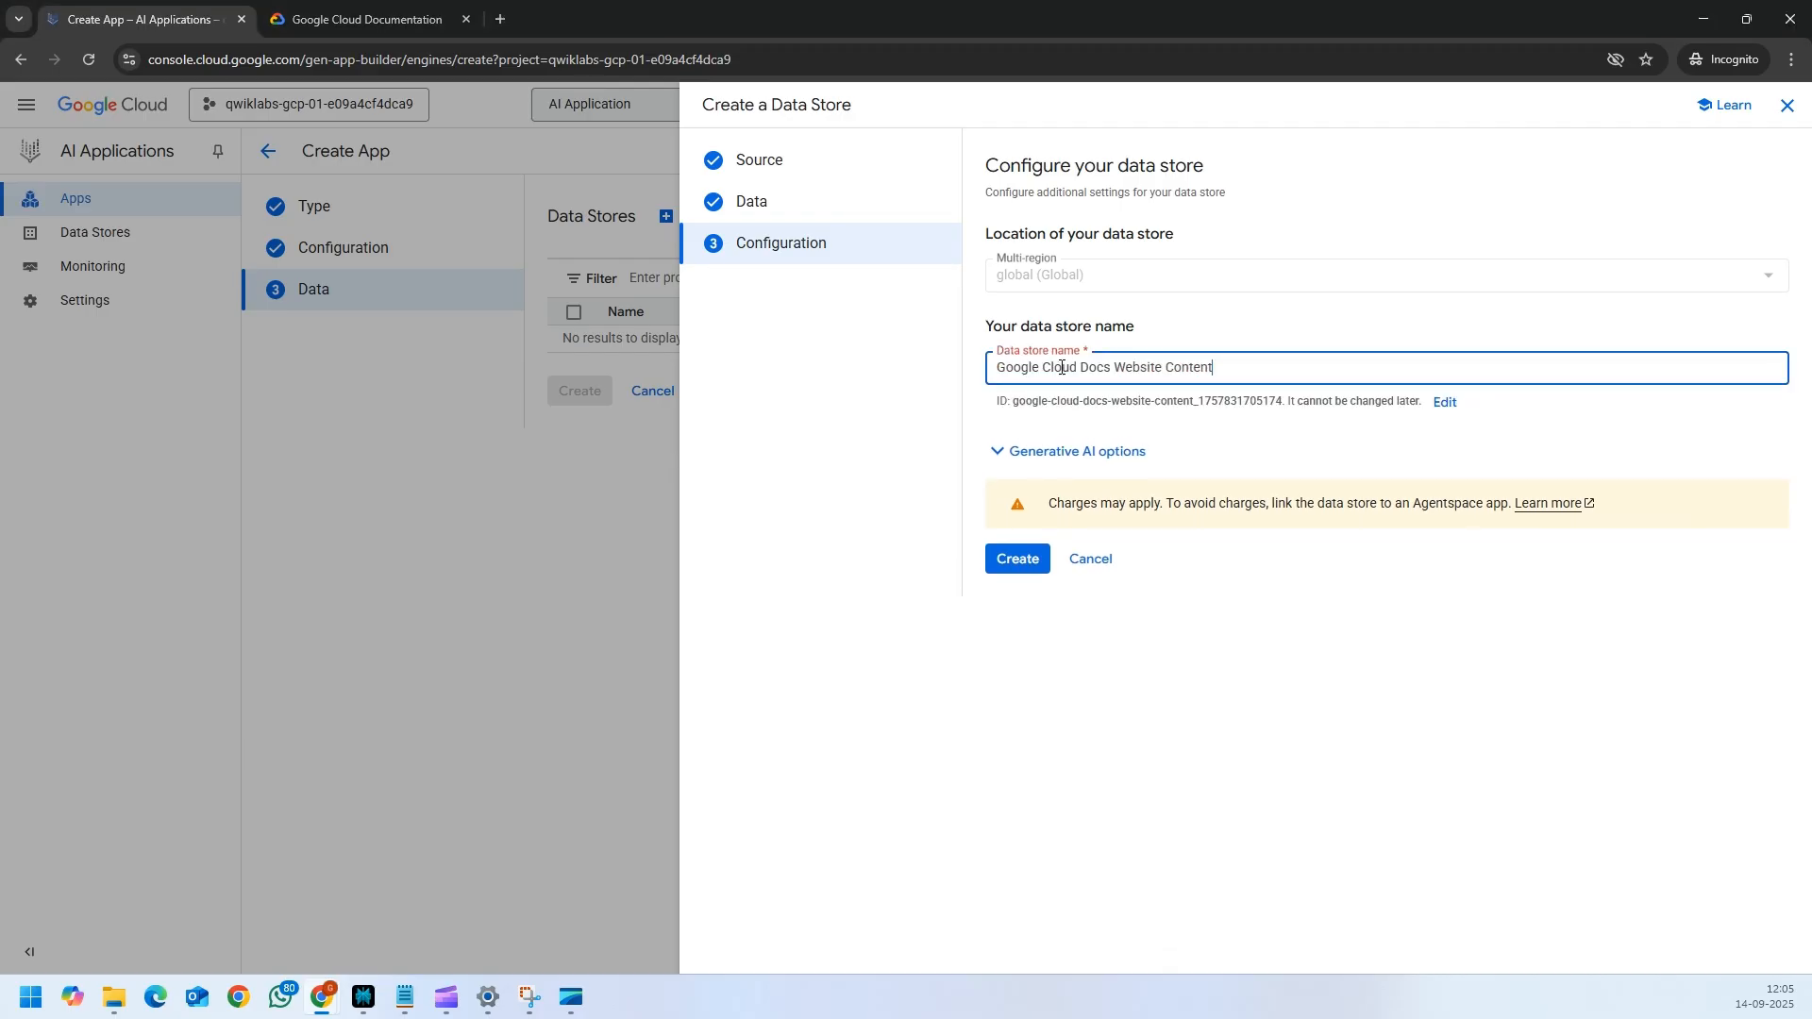
click(1036, 562)
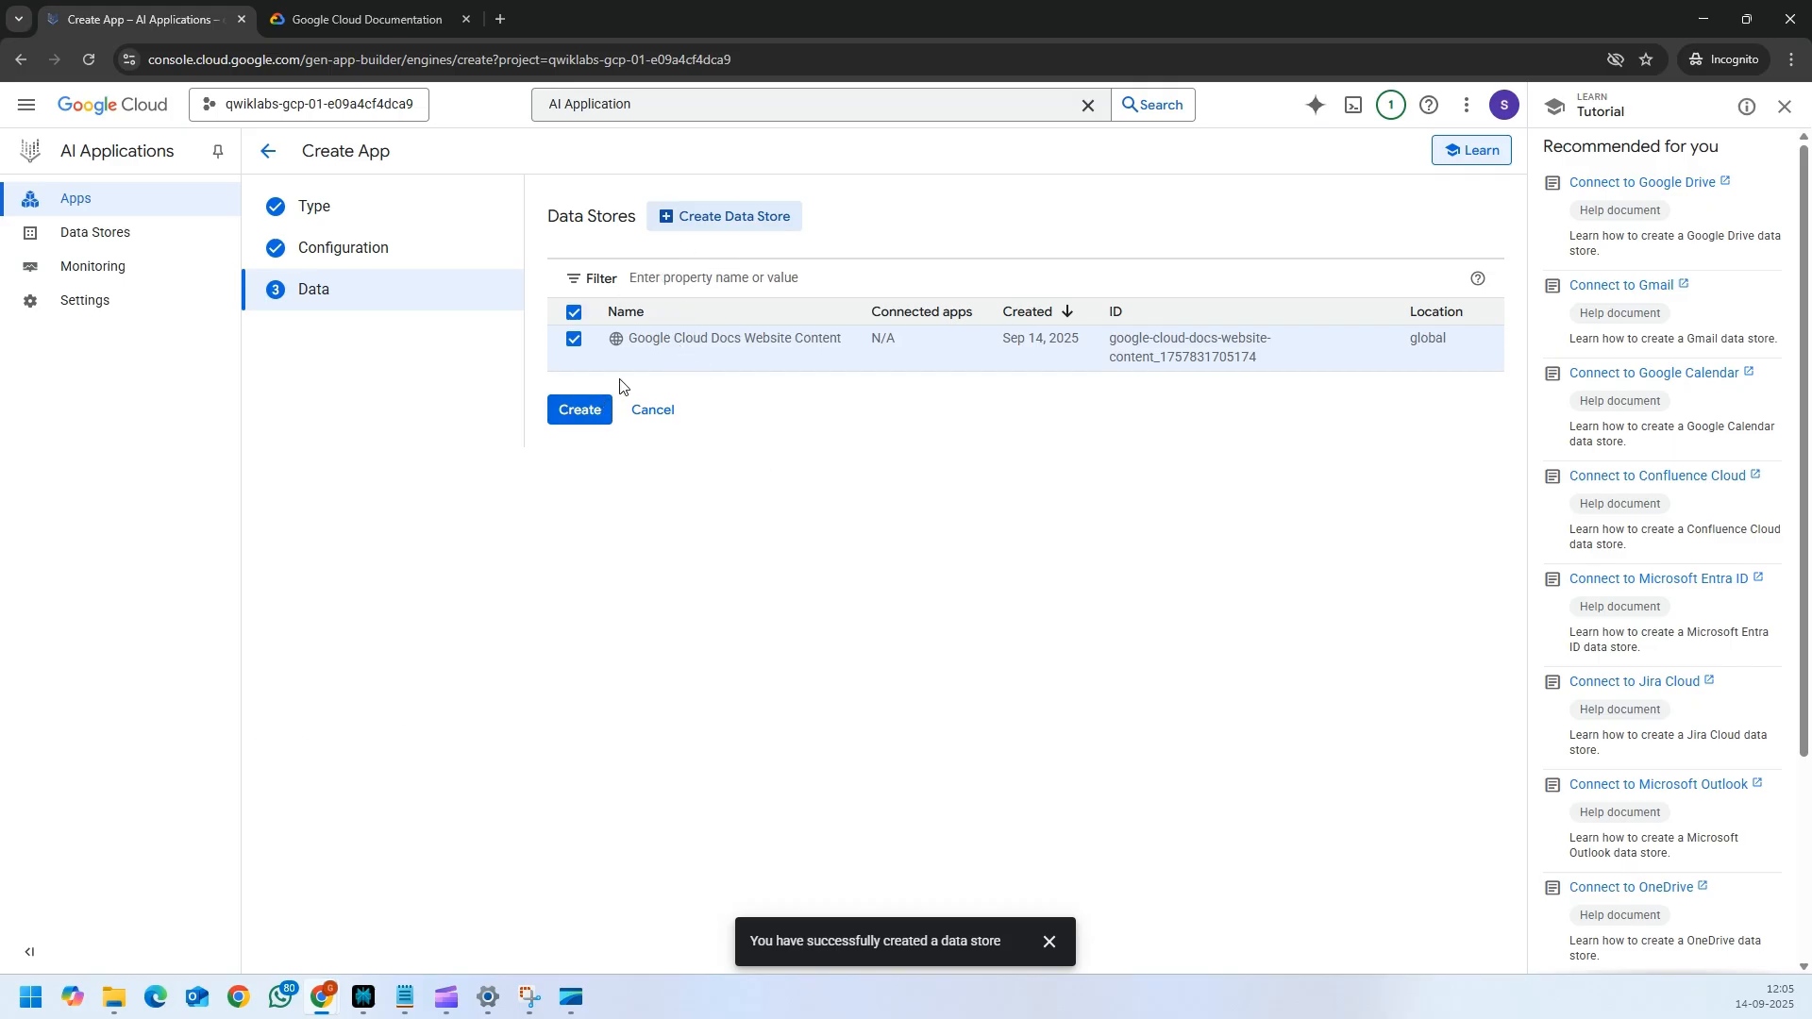
click(590, 418)
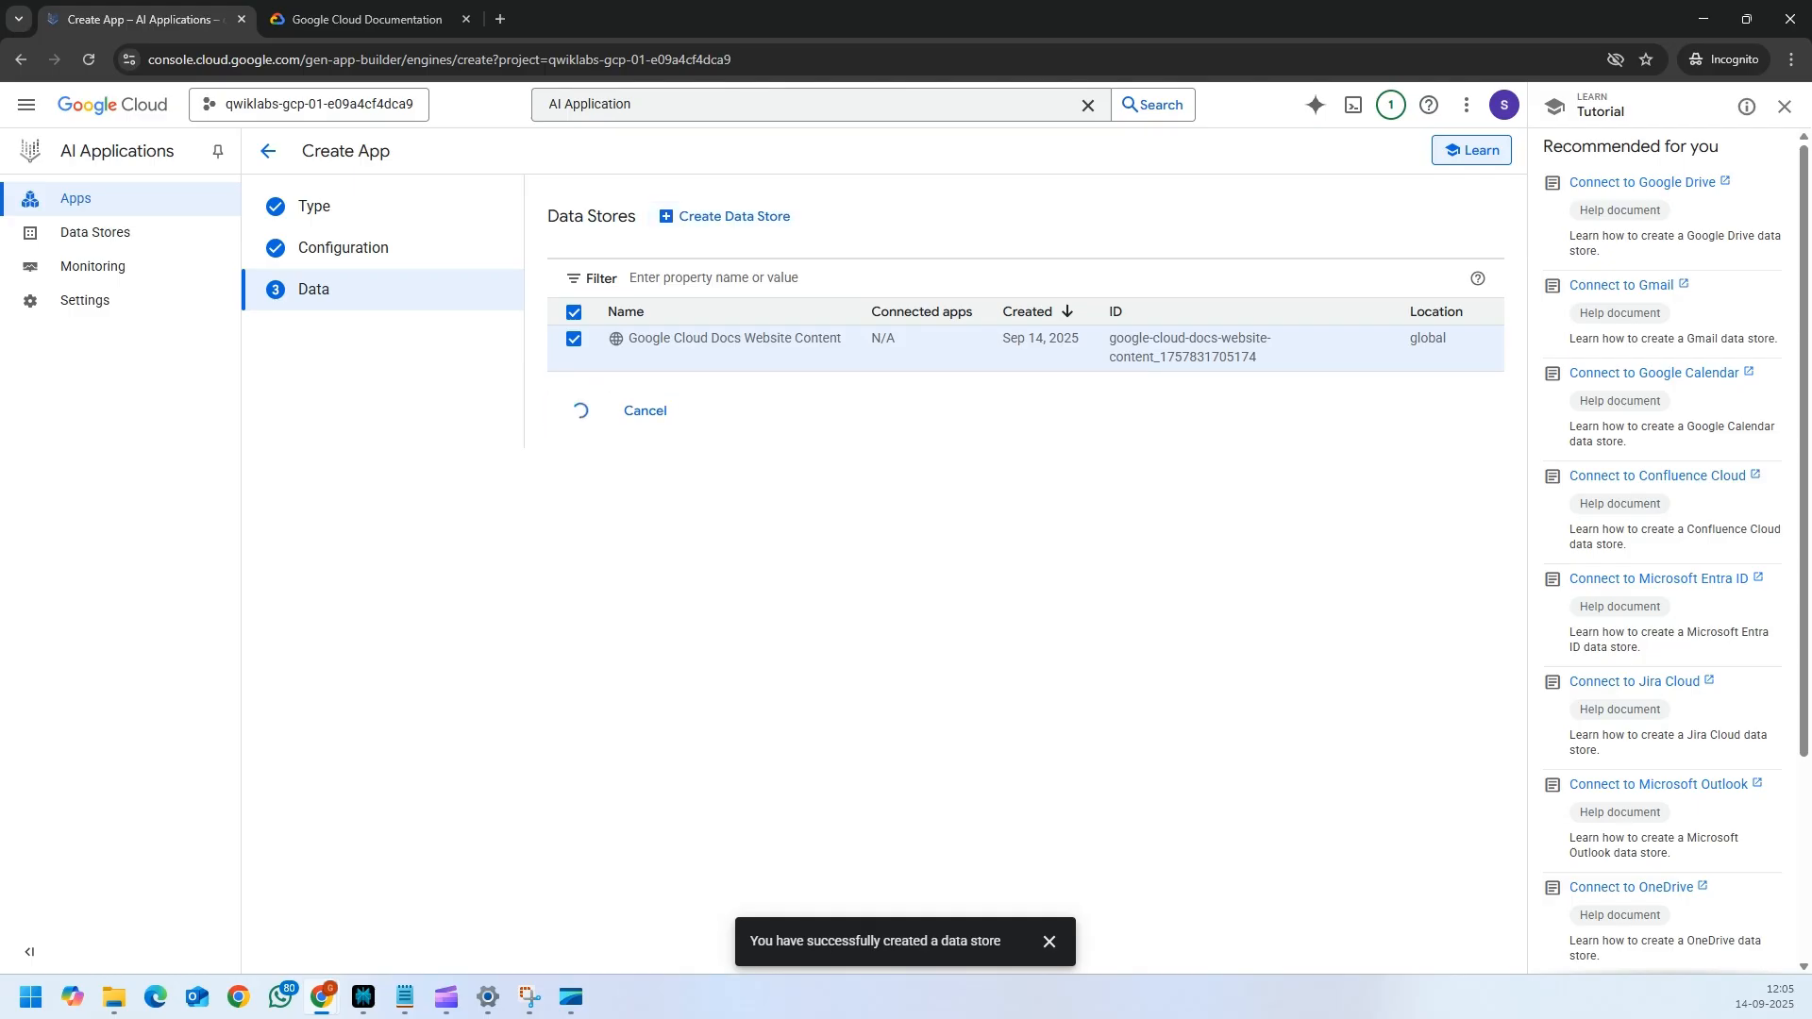
- Switch to the lab instructions, review the Task 2 steps and check the progress of the Create a website search app objective
key(alt+Tab)
drag(170, 158, 892, 151)
double_click(892, 151)
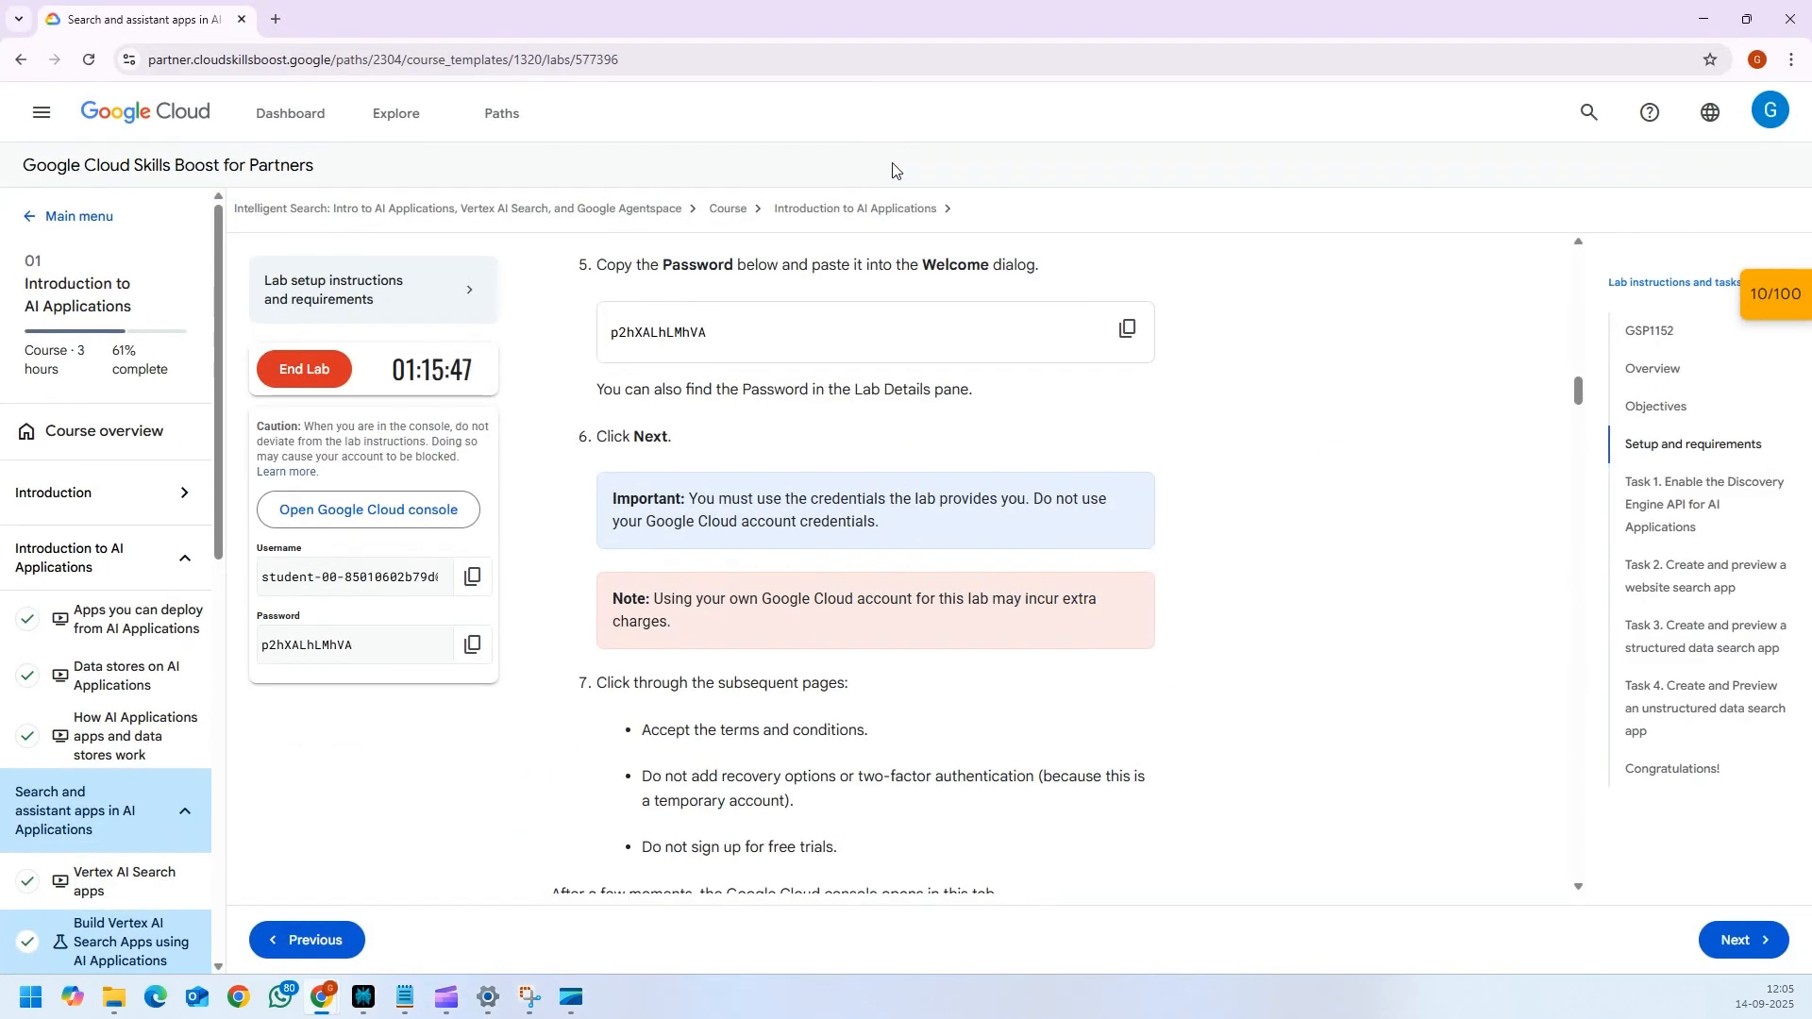
scroll(810, 623, down, 10)
scroll(810, 623, down, 5)
scroll(810, 618, up, 6)
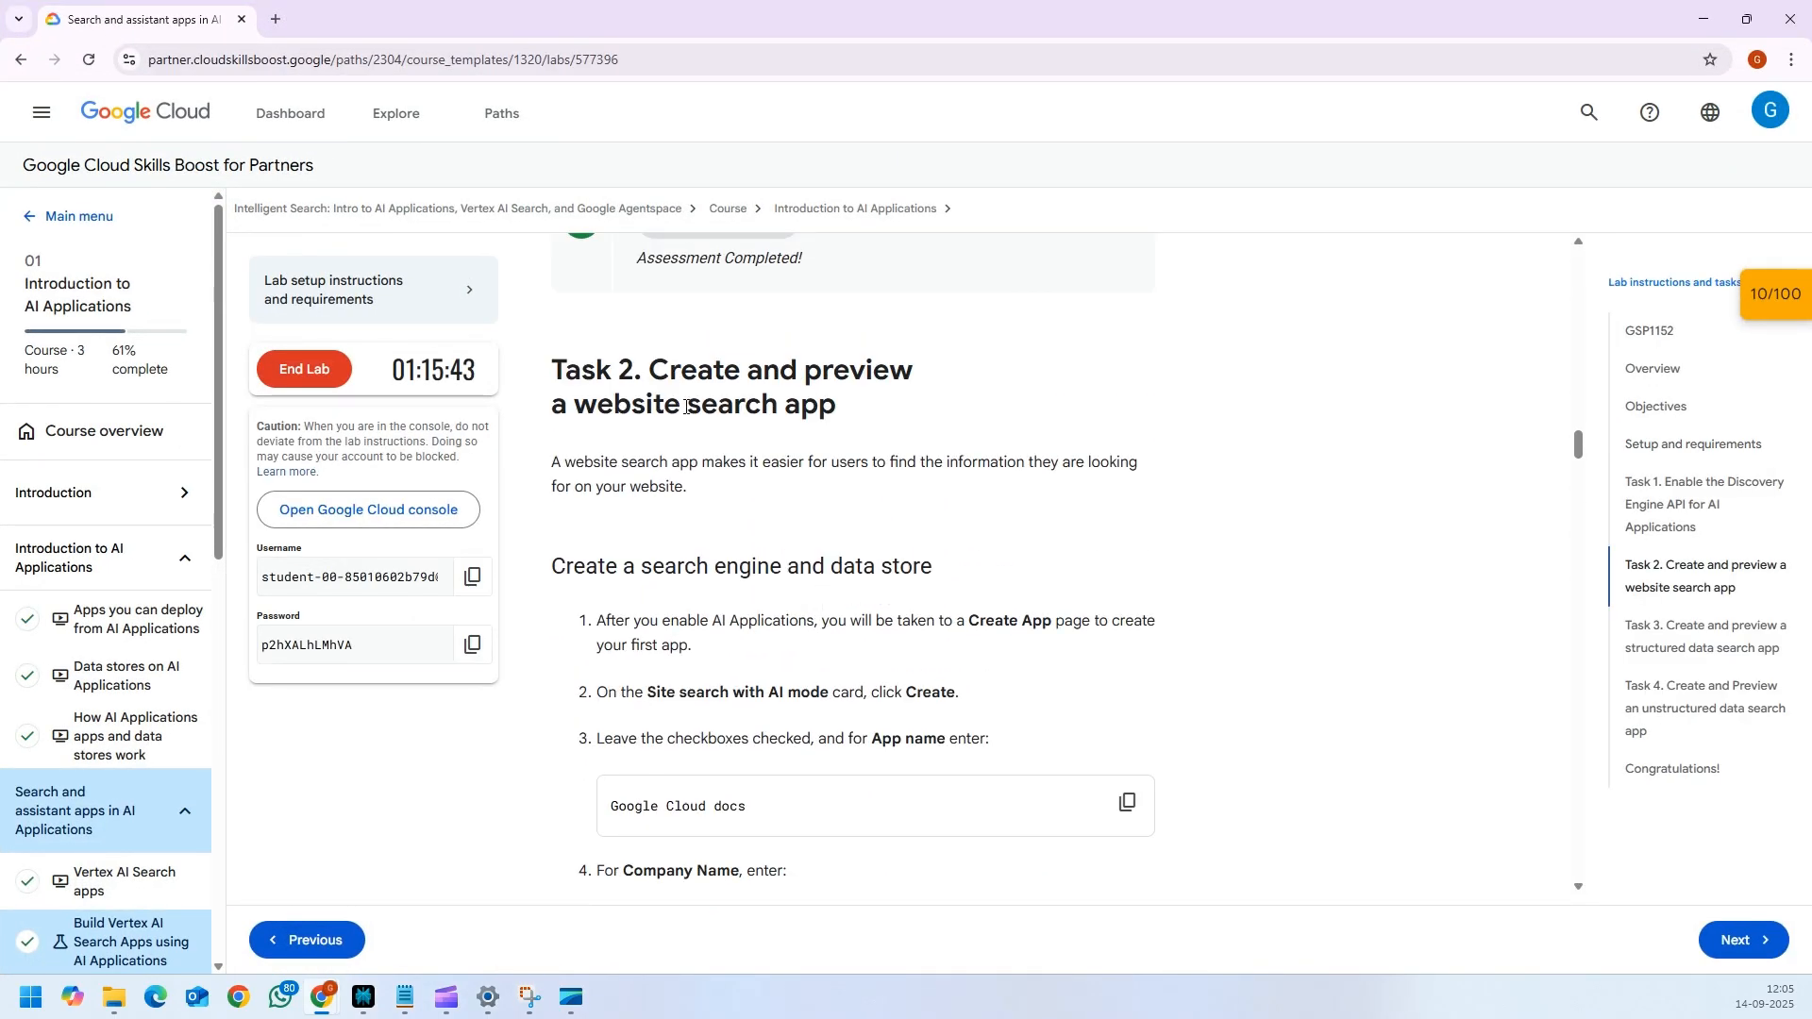
scroll(740, 594, down, 3)
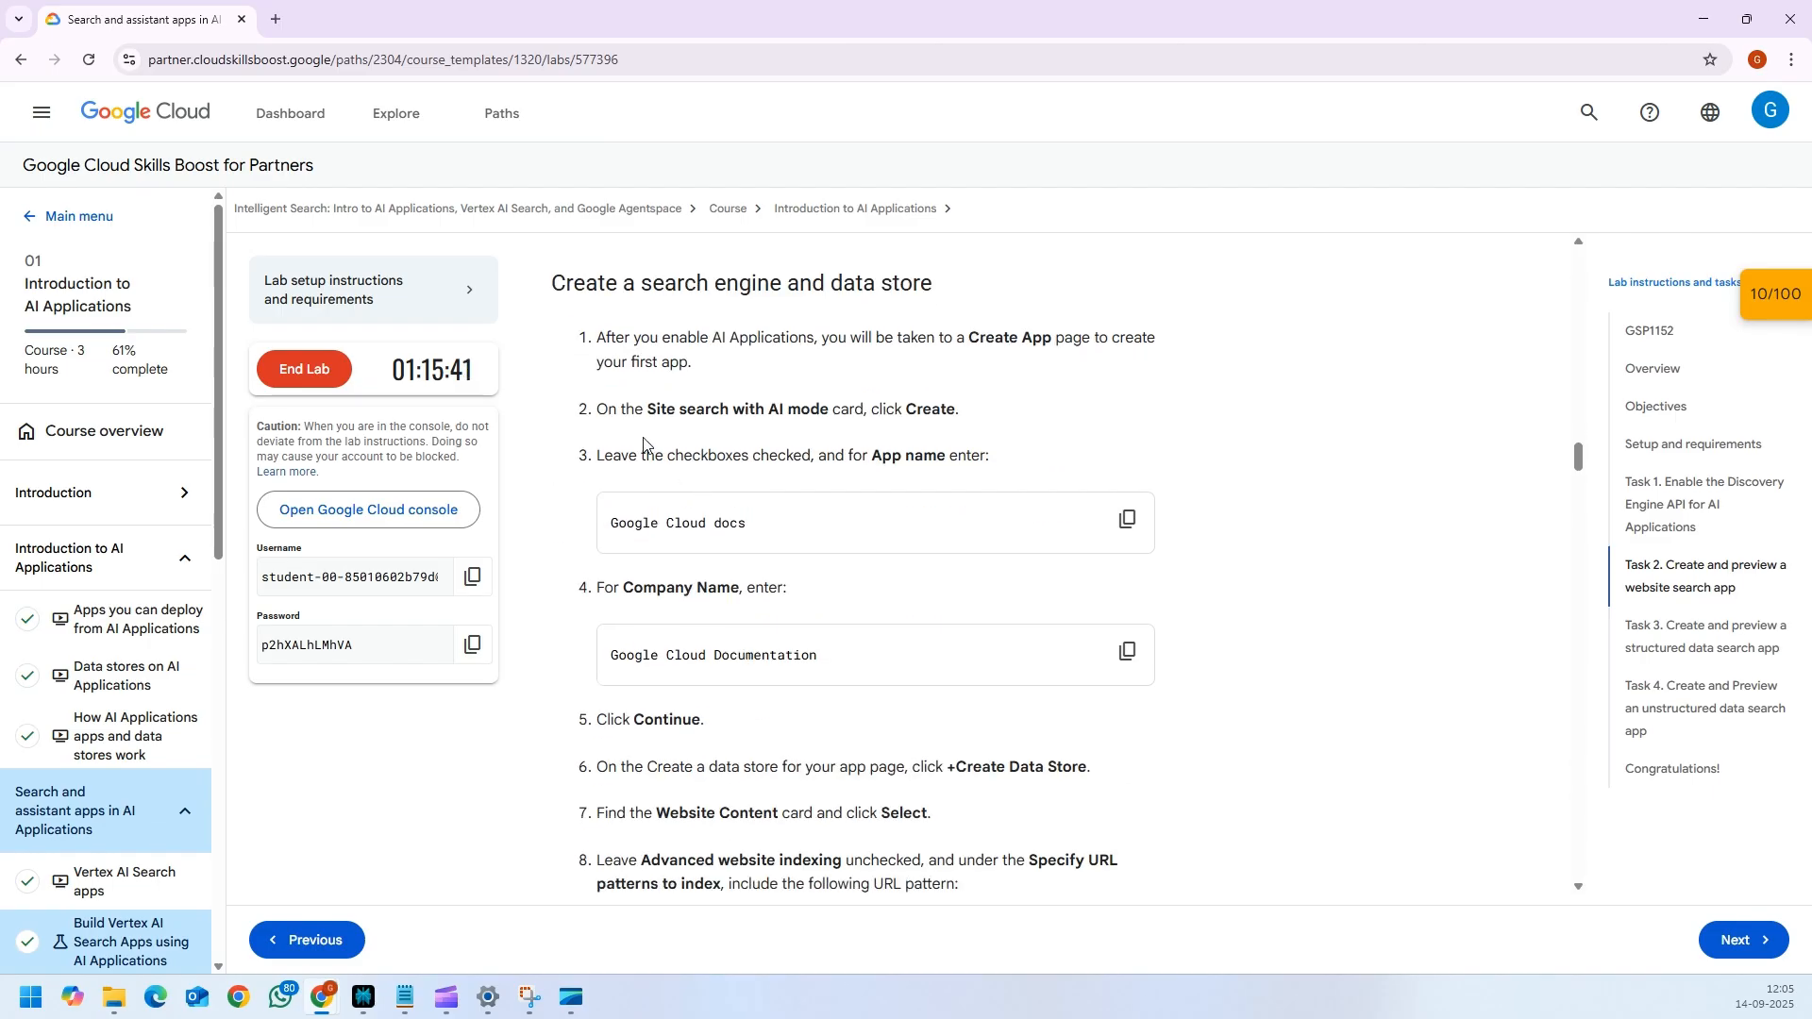
scroll(755, 514, down, 2)
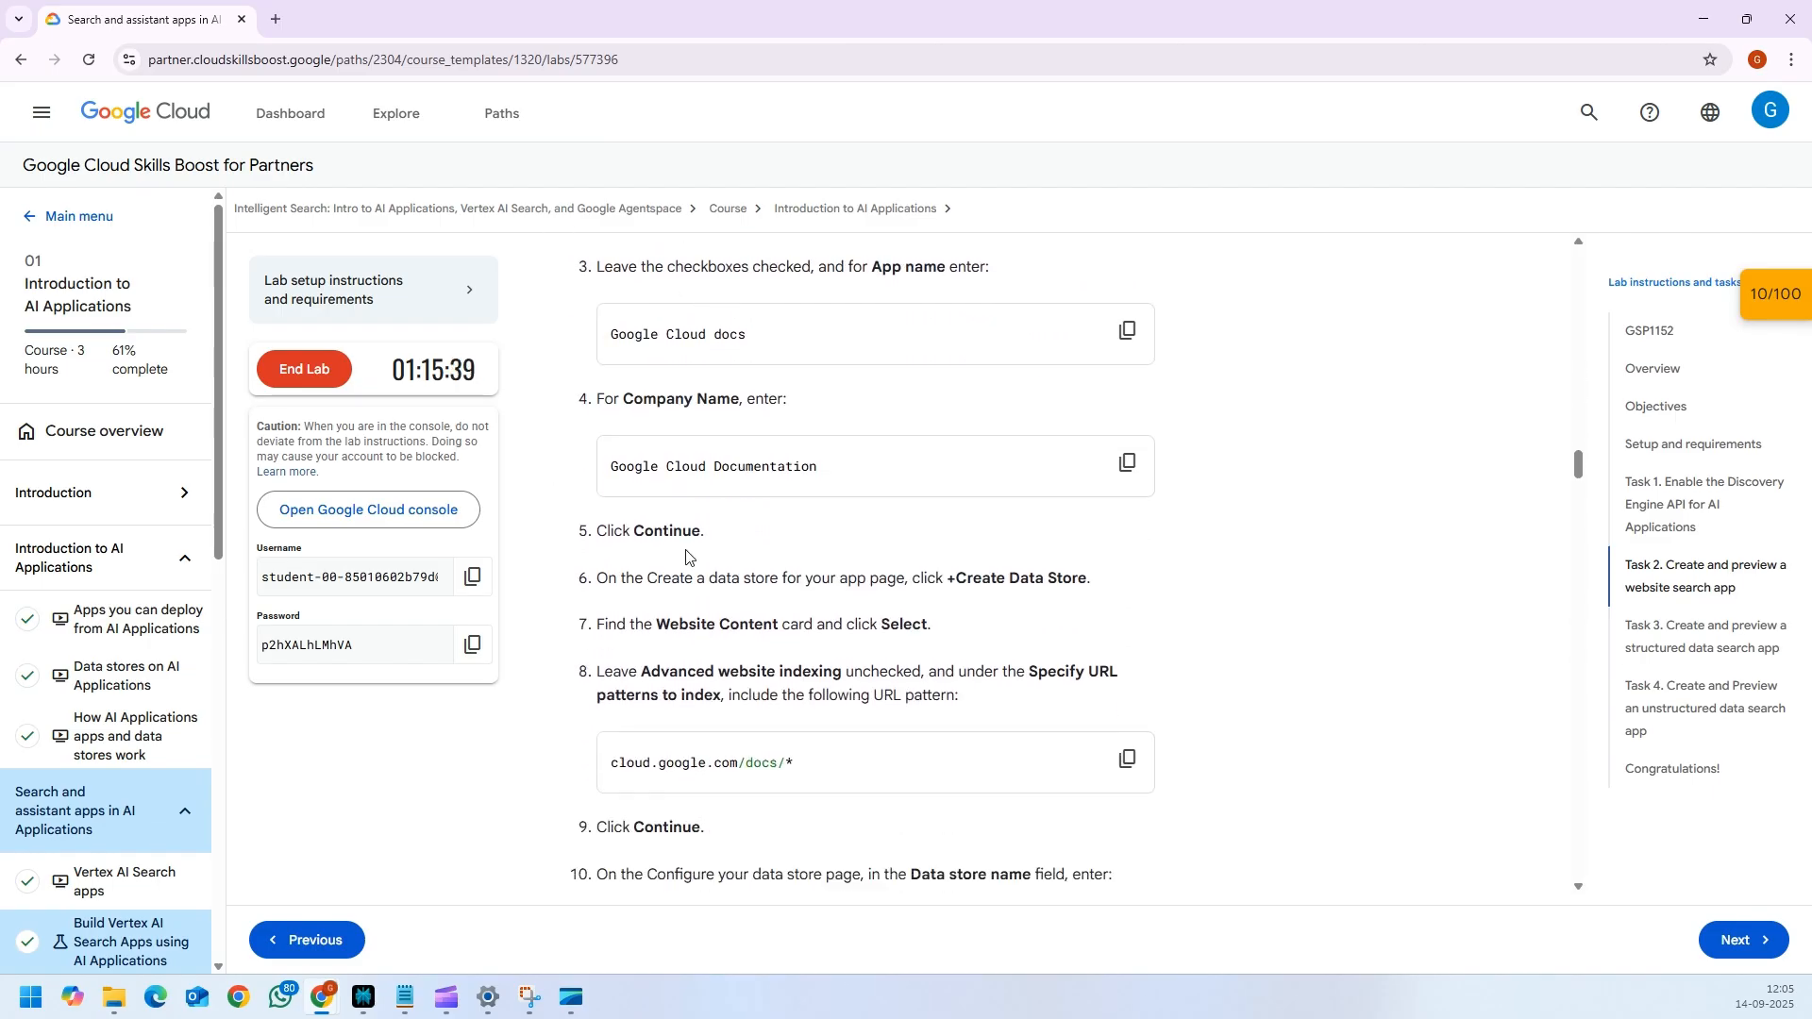
scroll(711, 409, down, 4)
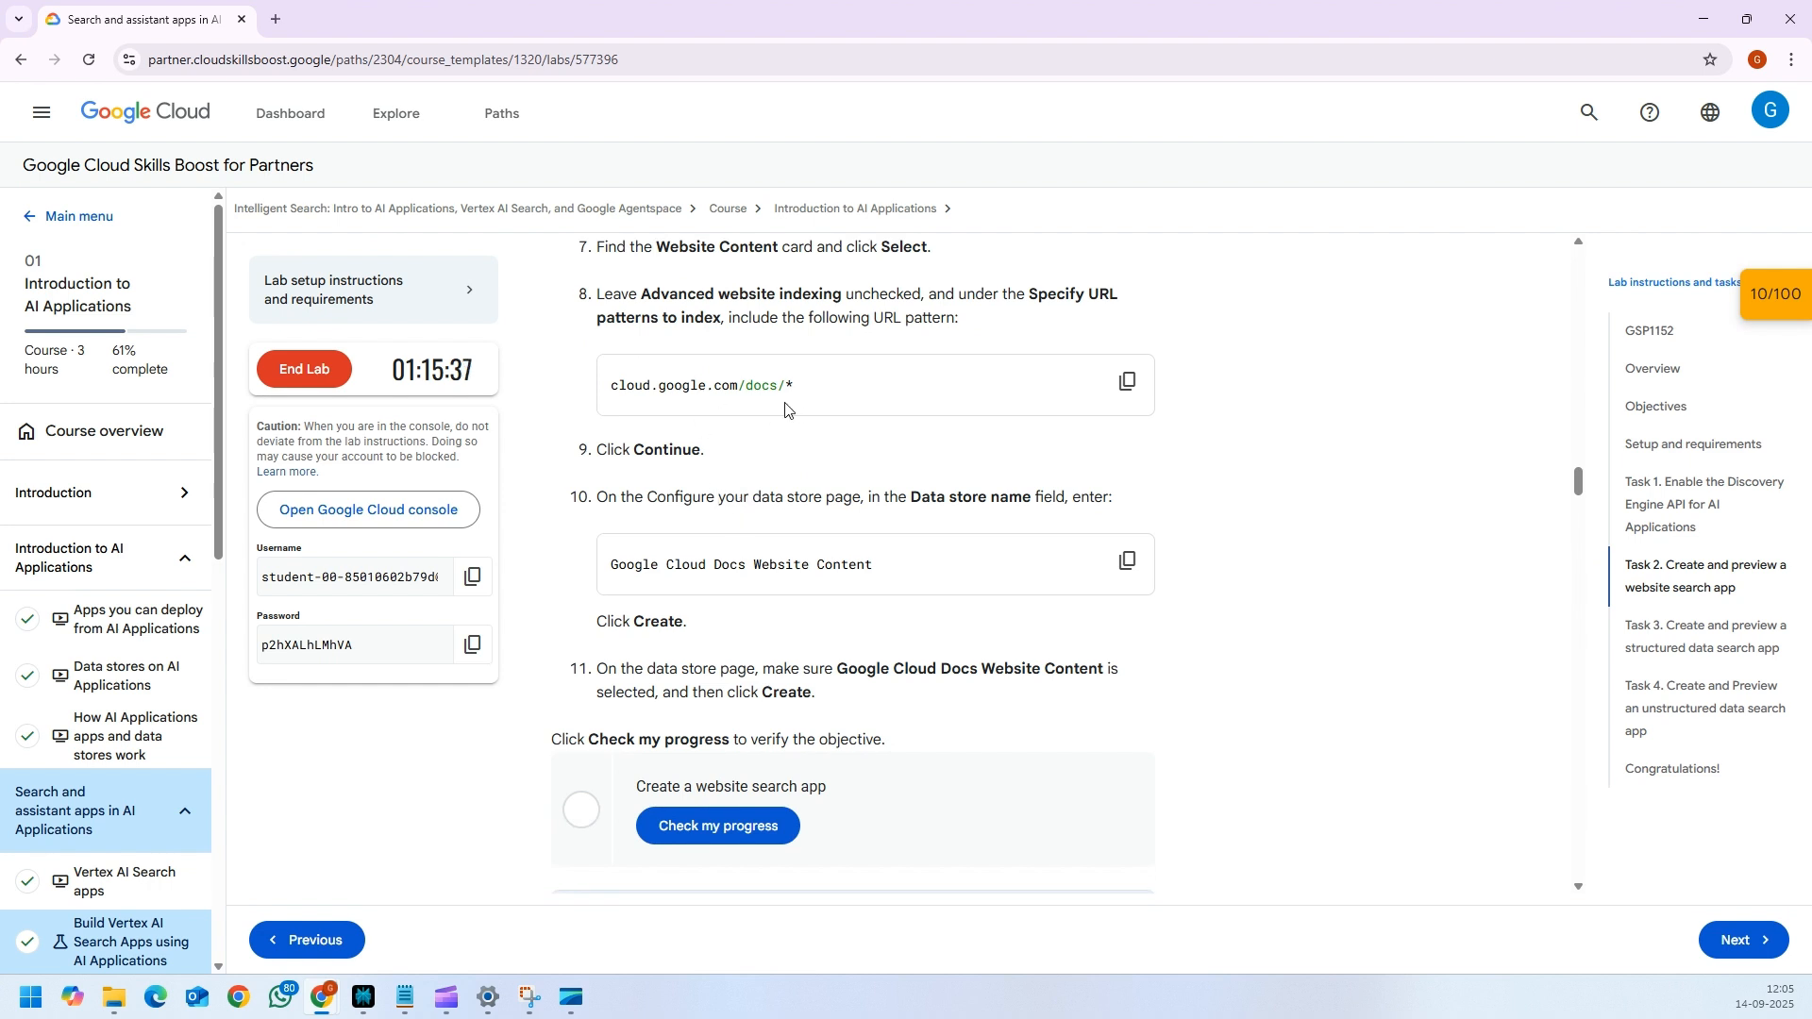
scroll(755, 472, down, 1)
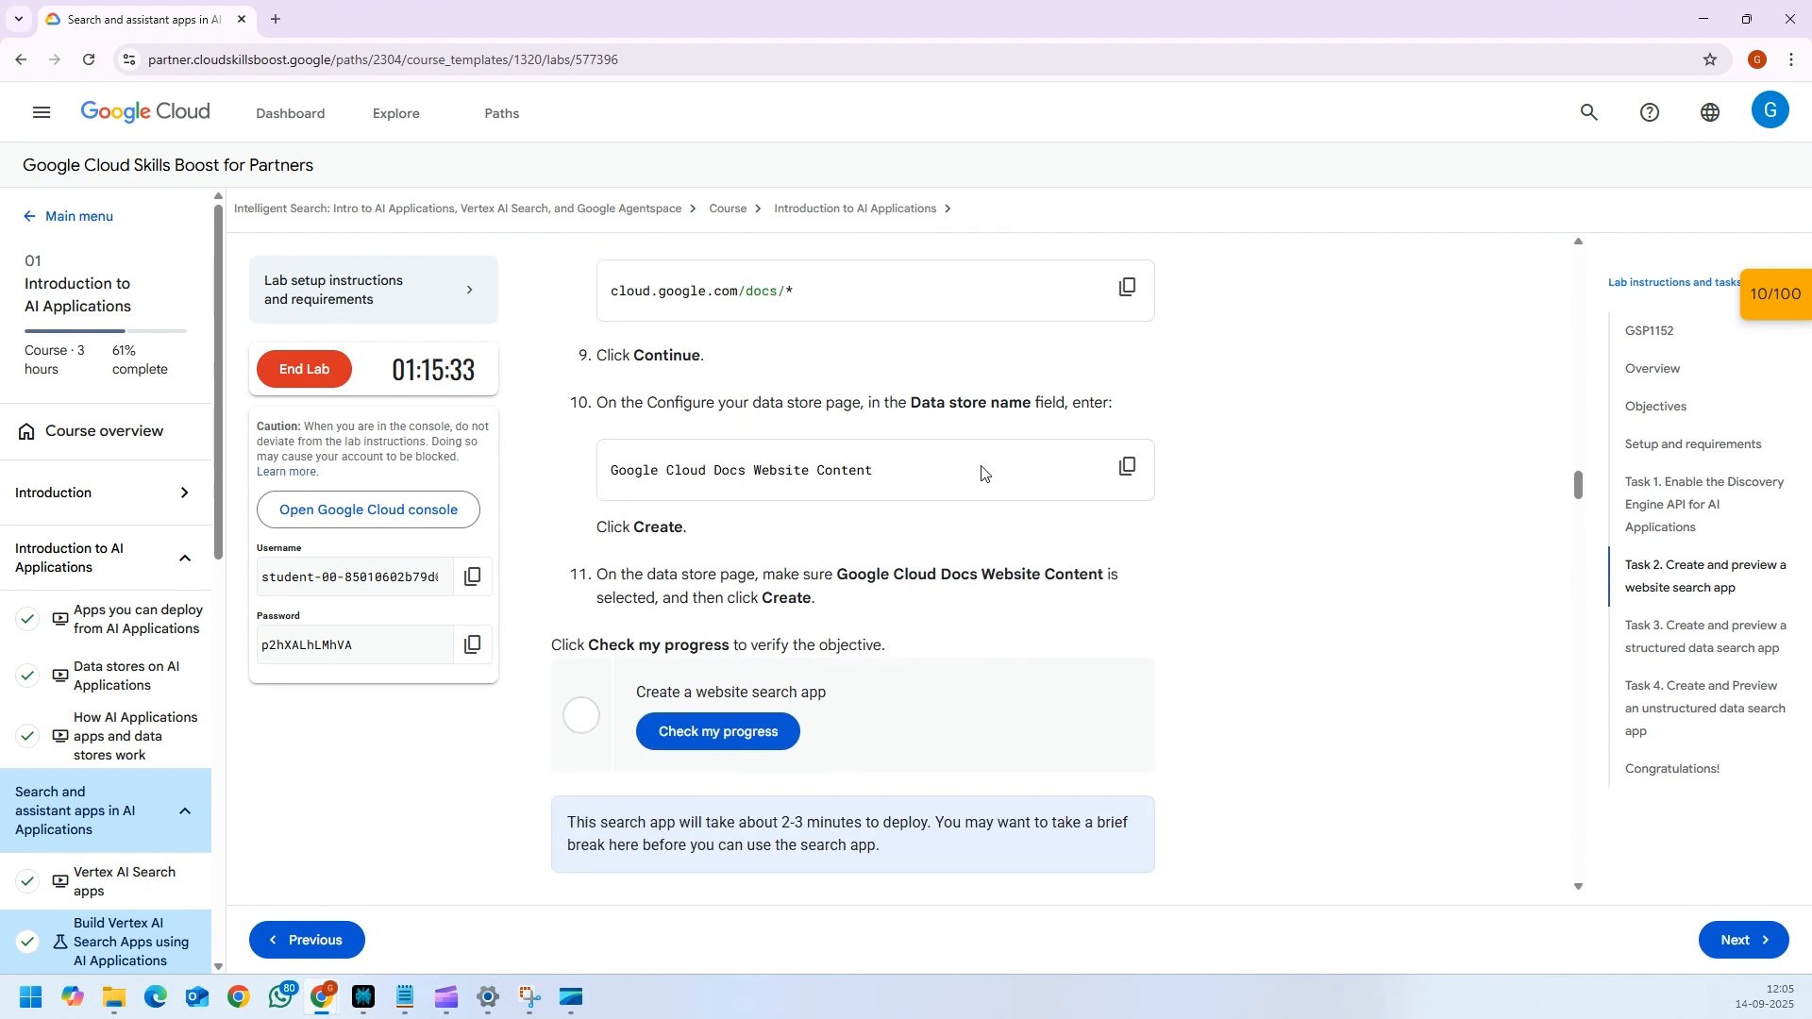
scroll(765, 437, down, 2)
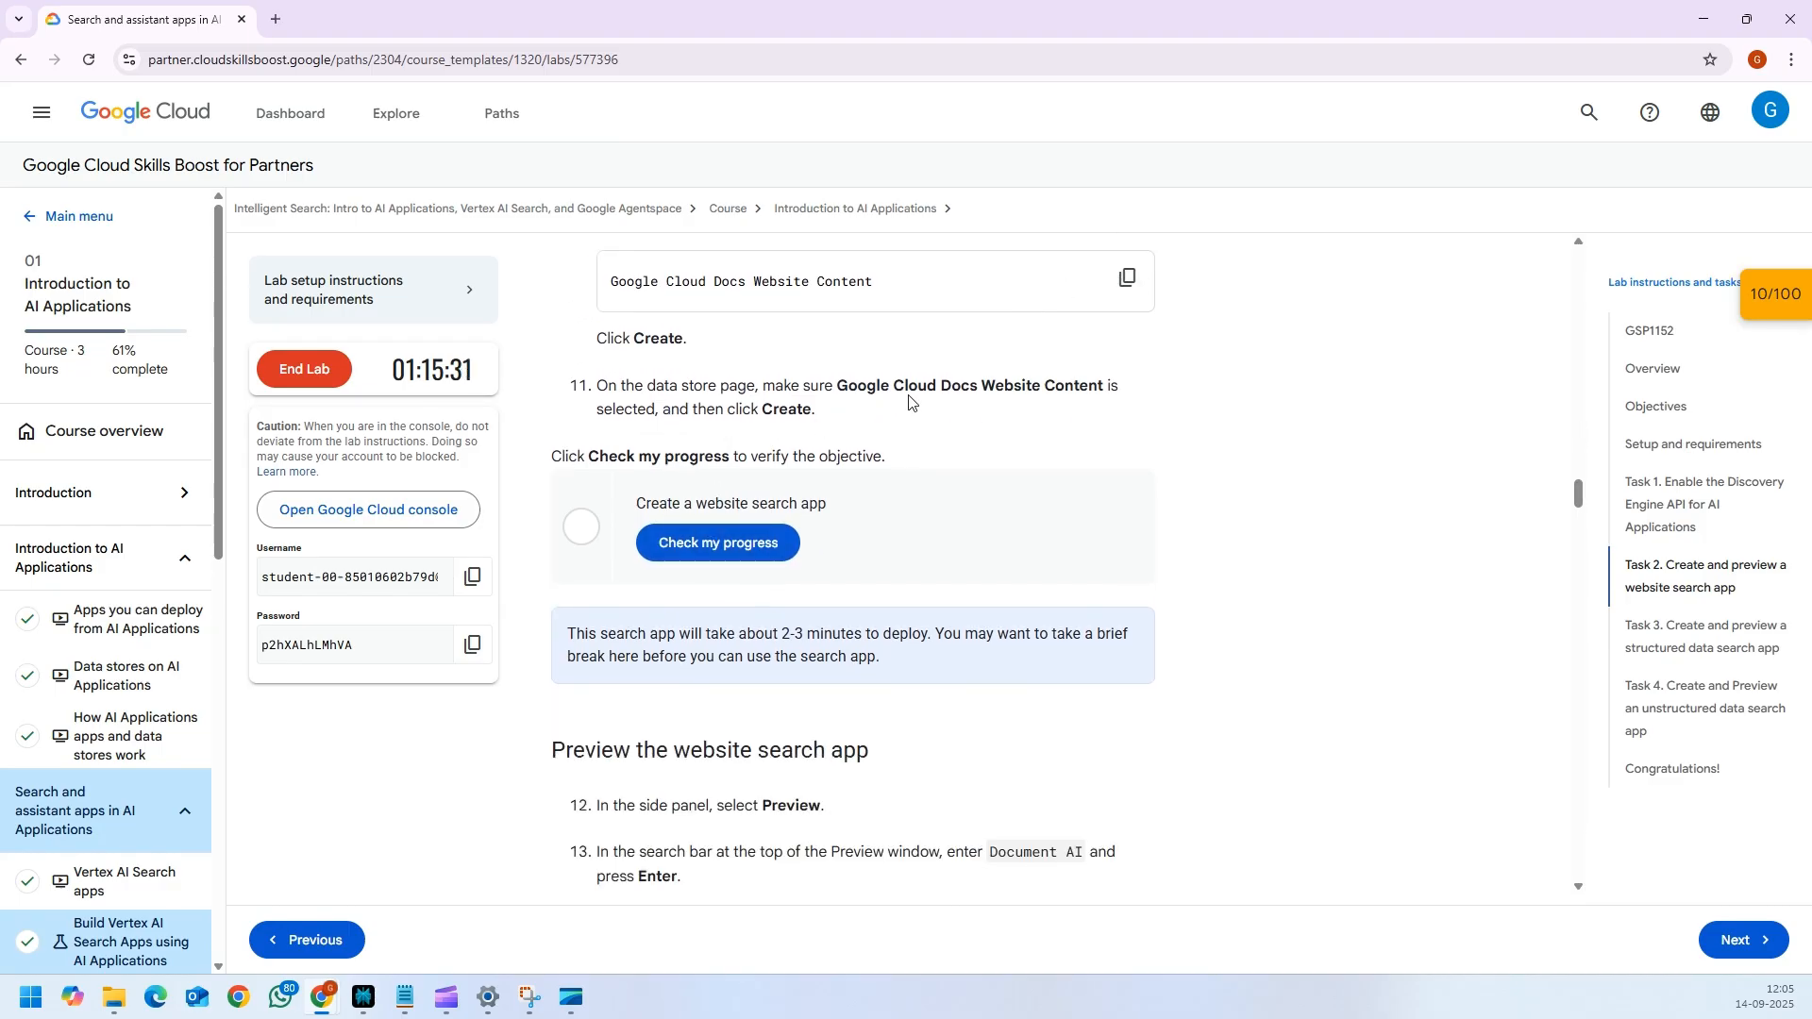
click(735, 549)
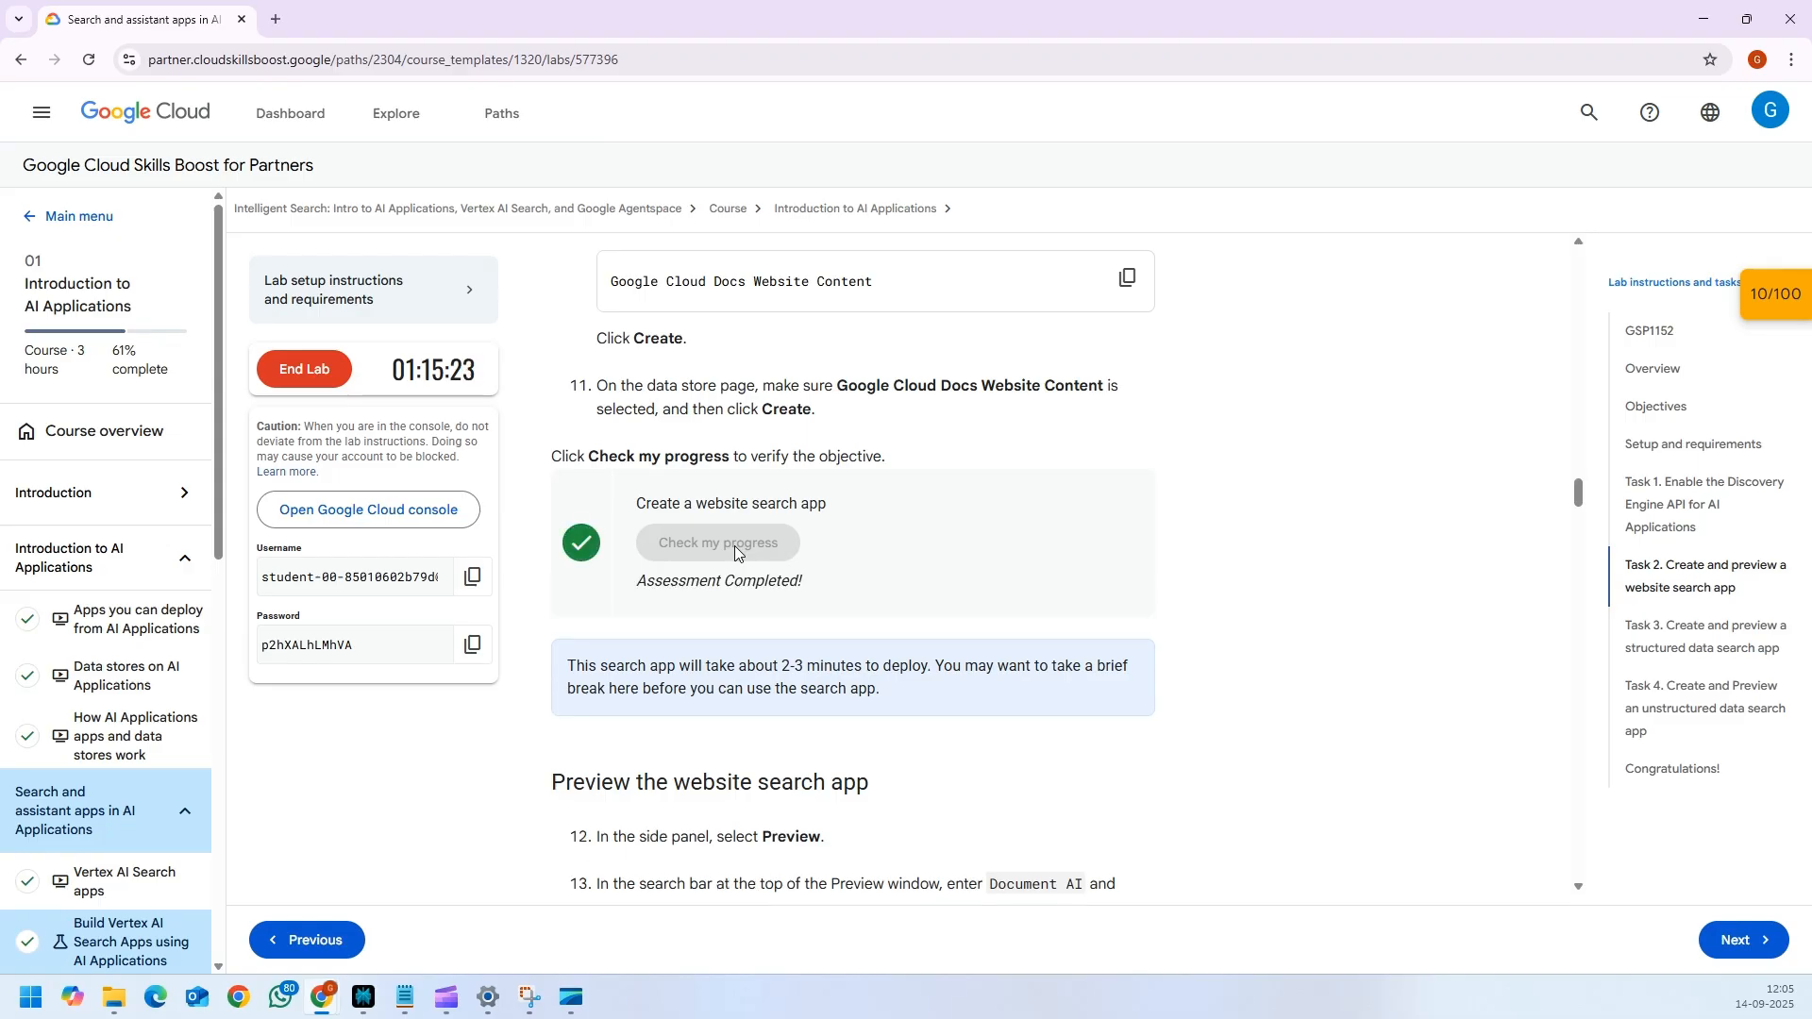
- Read the lab instructions for previewing the website search app, covering the preview search and the mobile and desktop views
scroll(892, 566, down, 5)
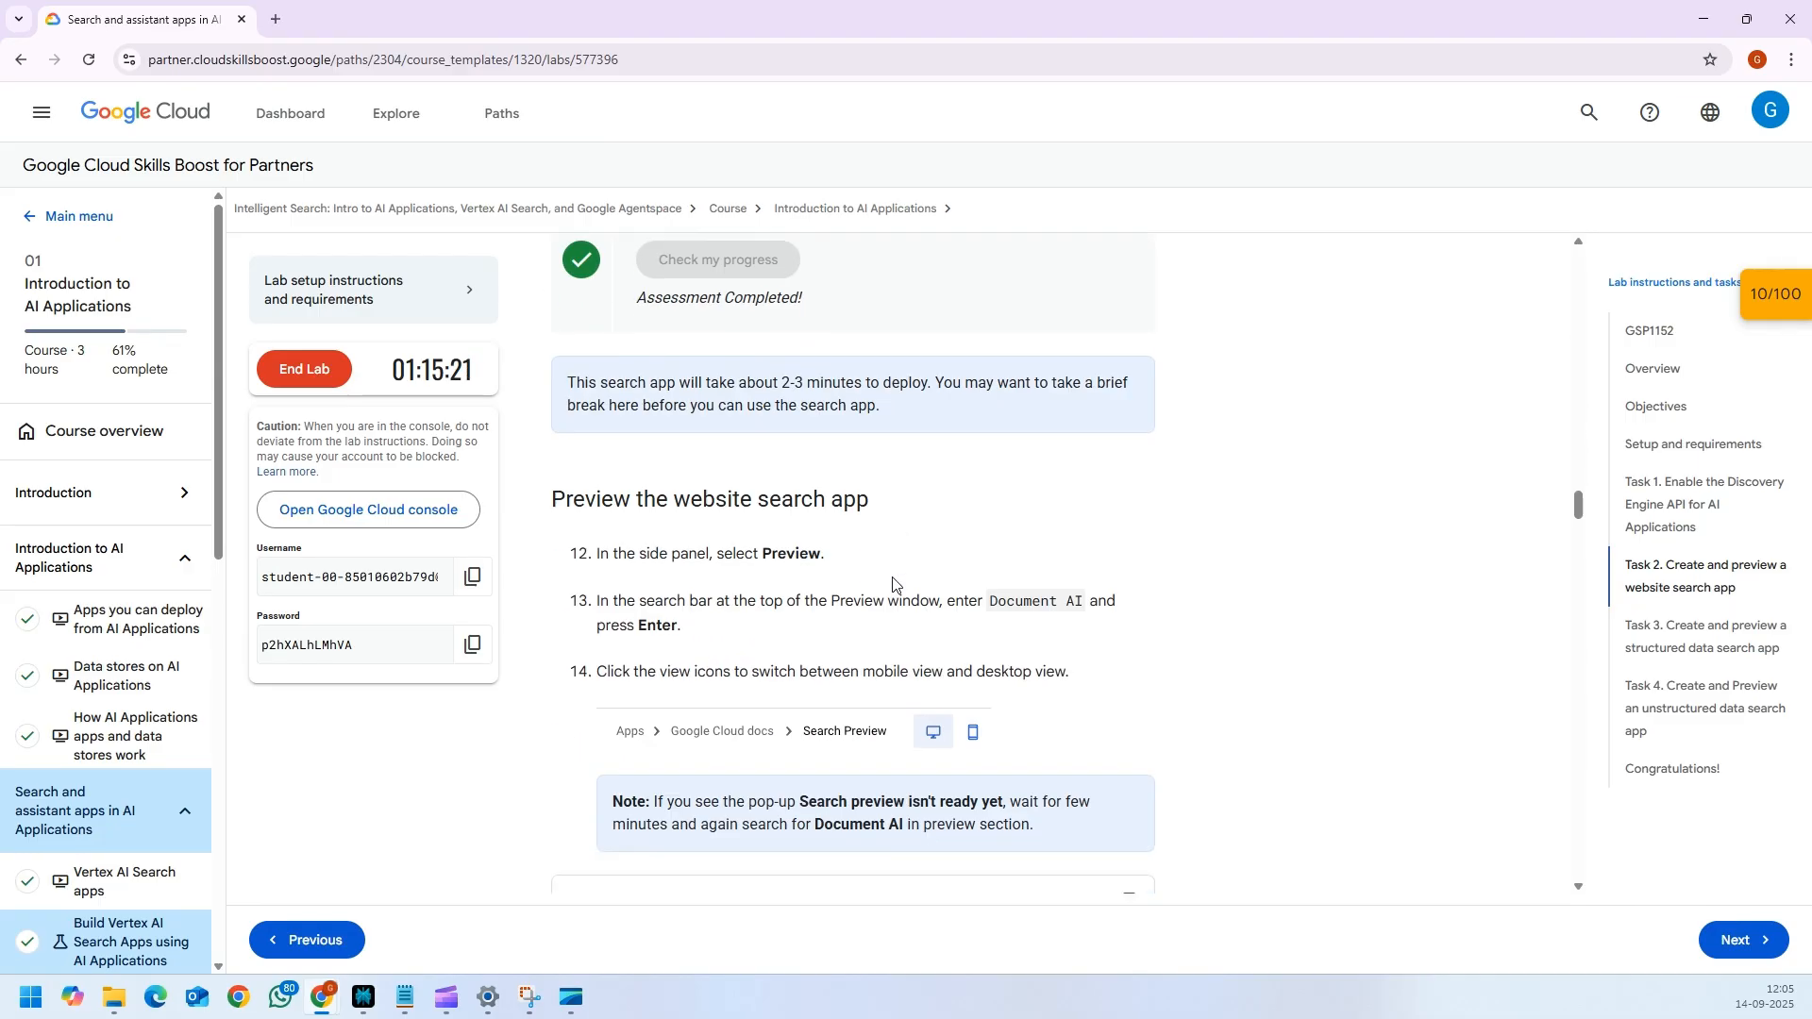
drag(551, 314, 1085, 495)
click(1197, 494)
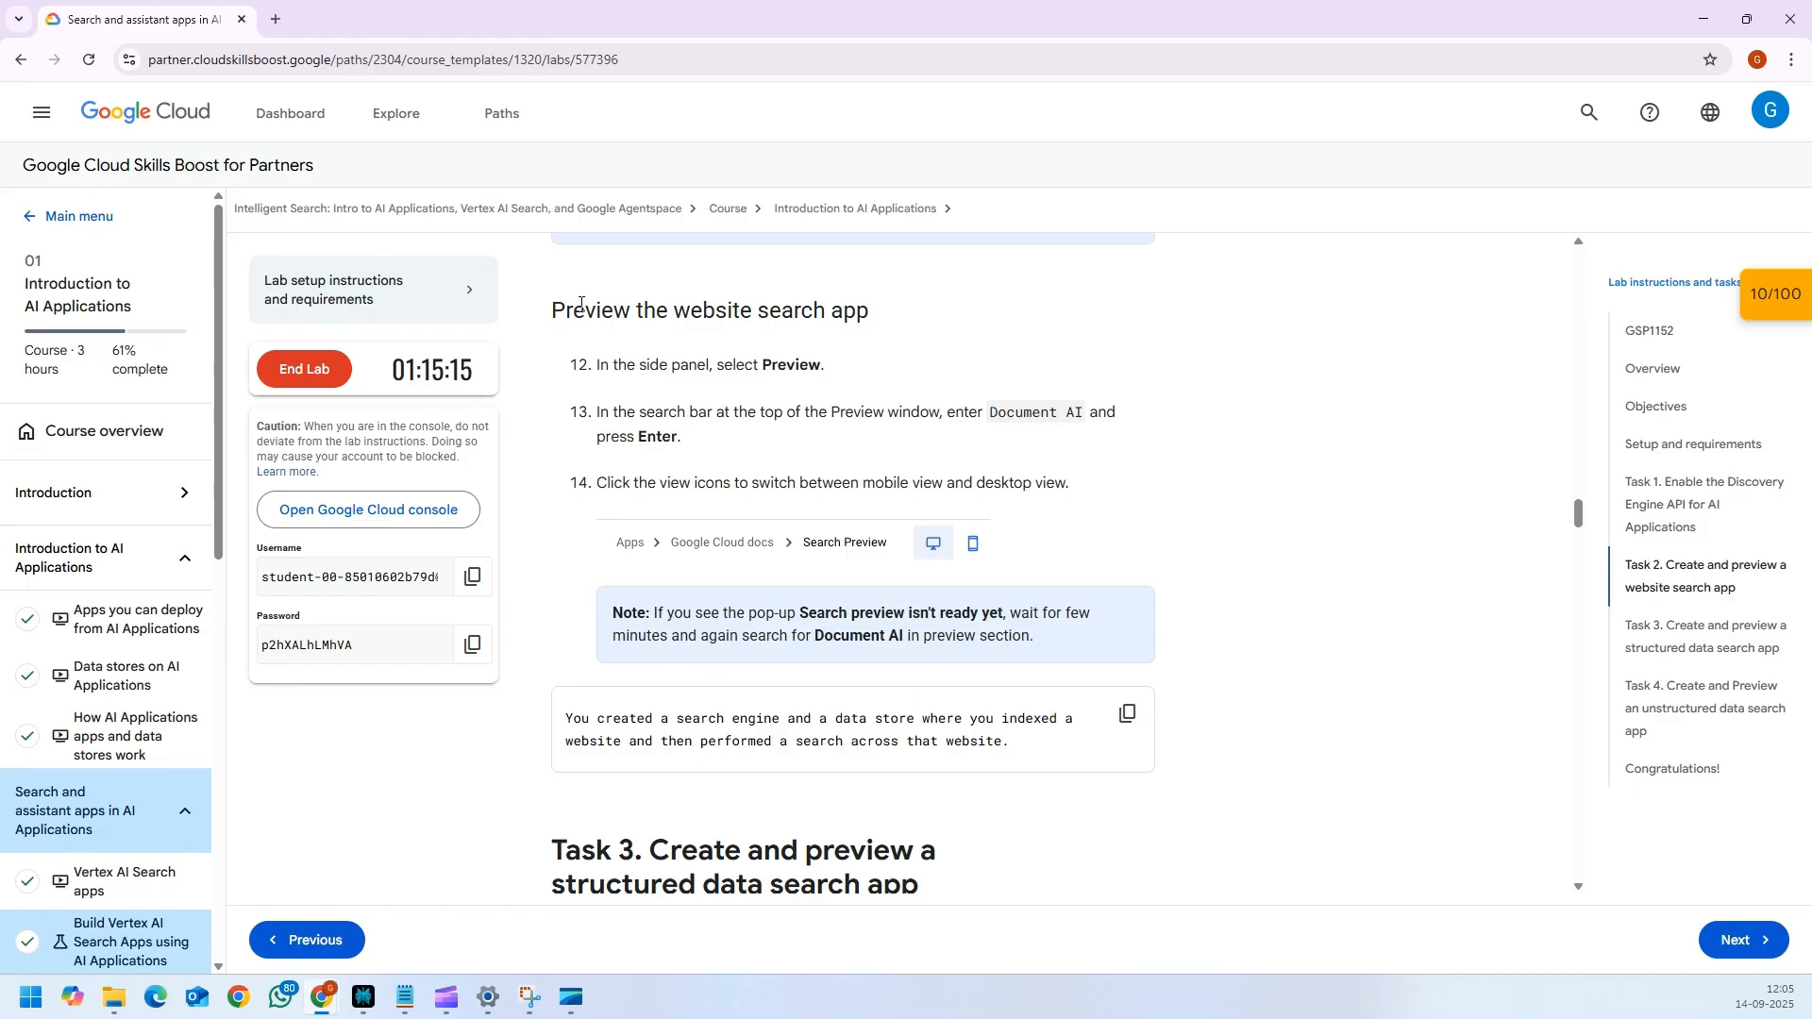
drag(555, 313, 1090, 495)
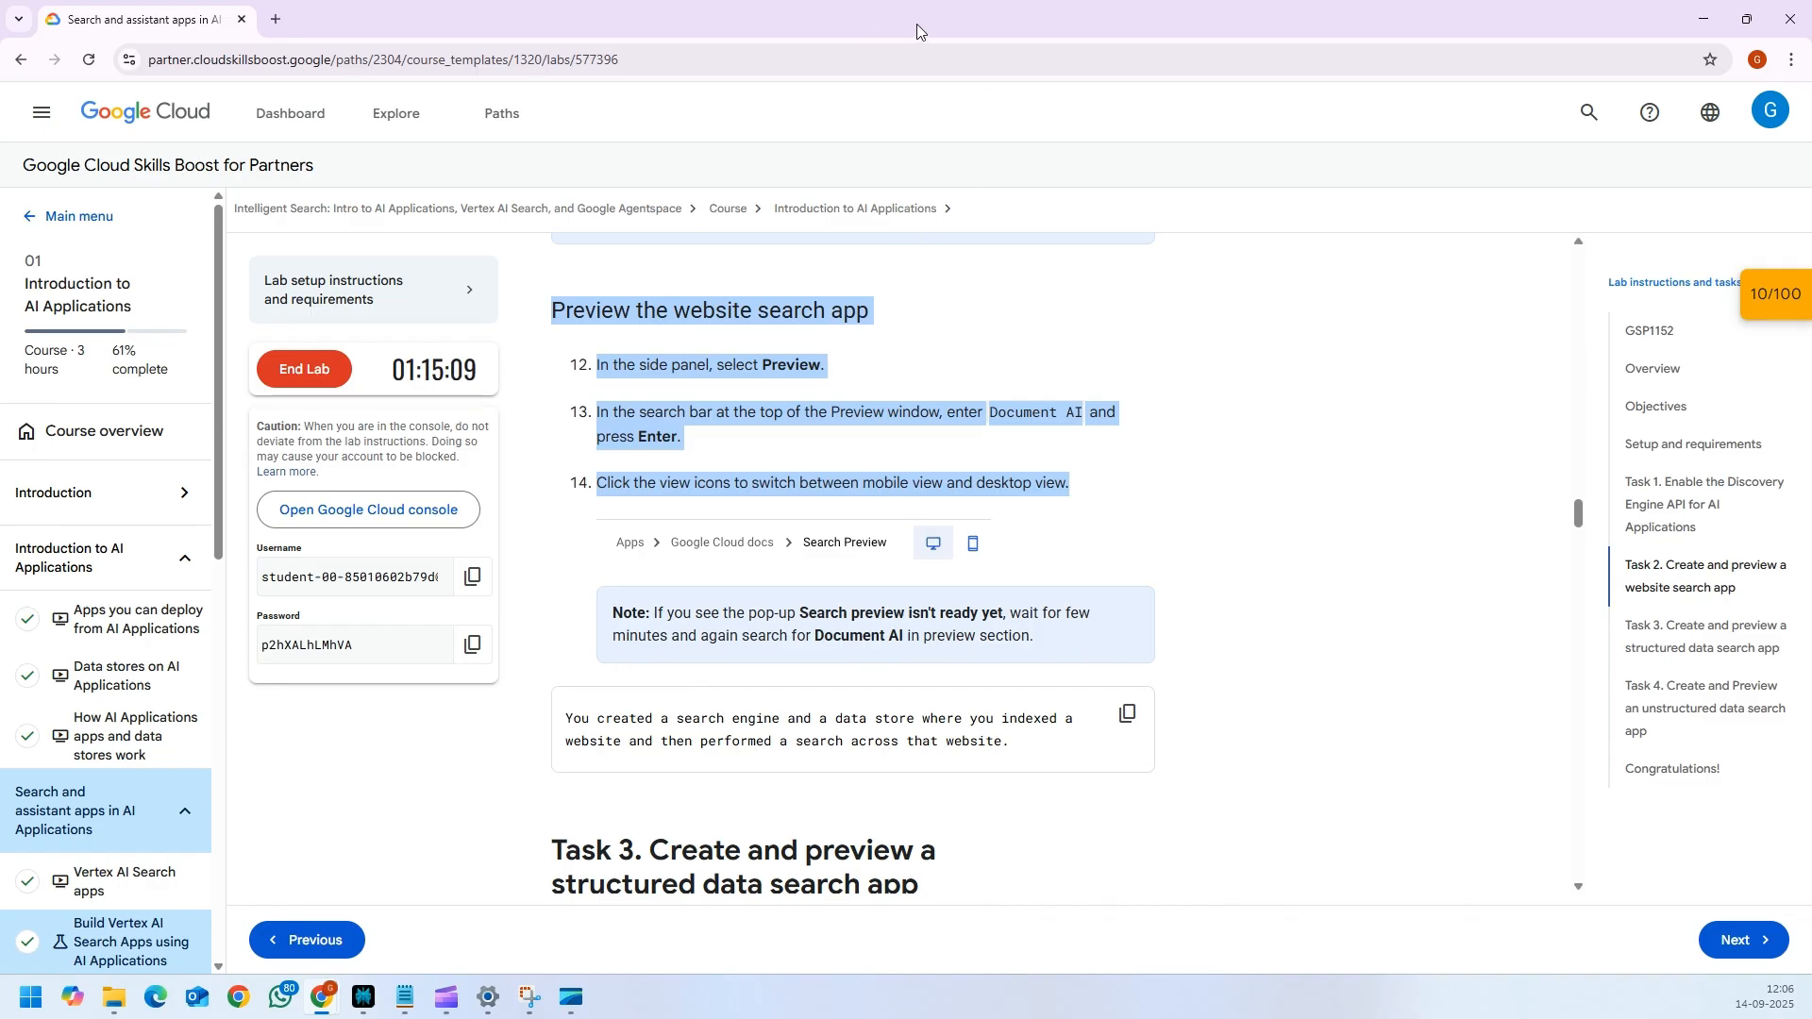
click(951, 375)
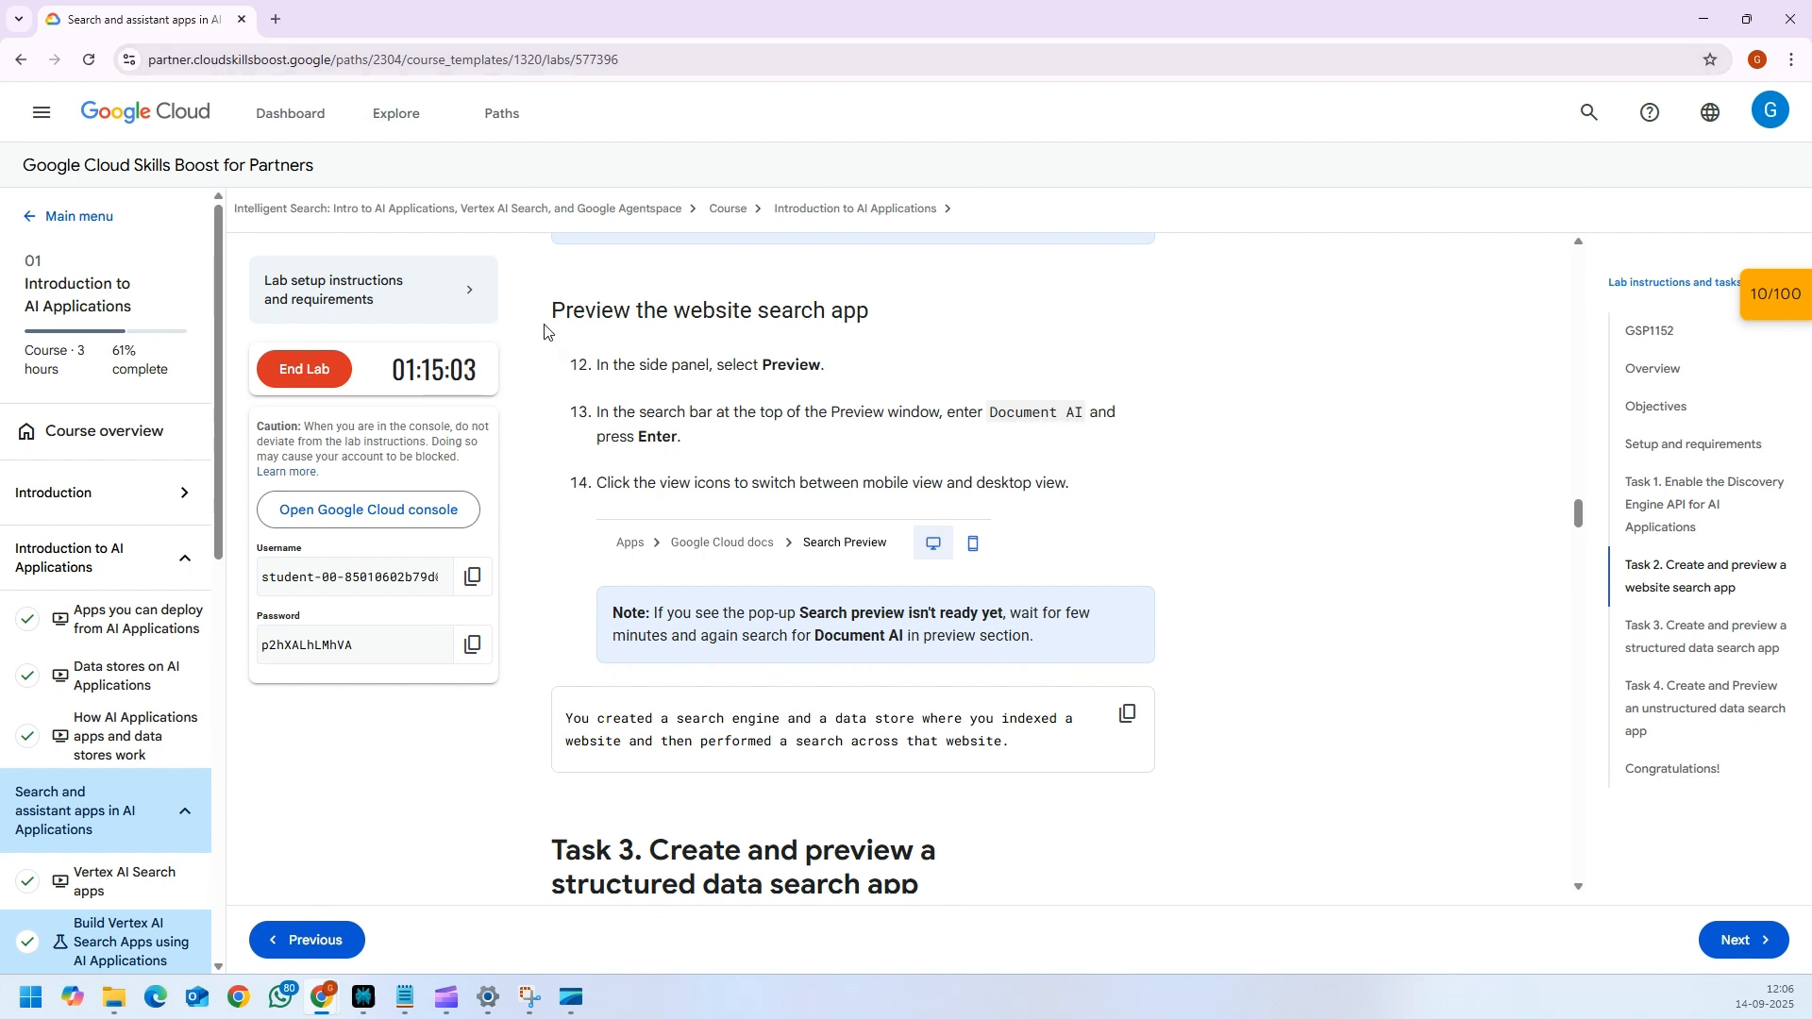
drag(551, 306, 1103, 484)
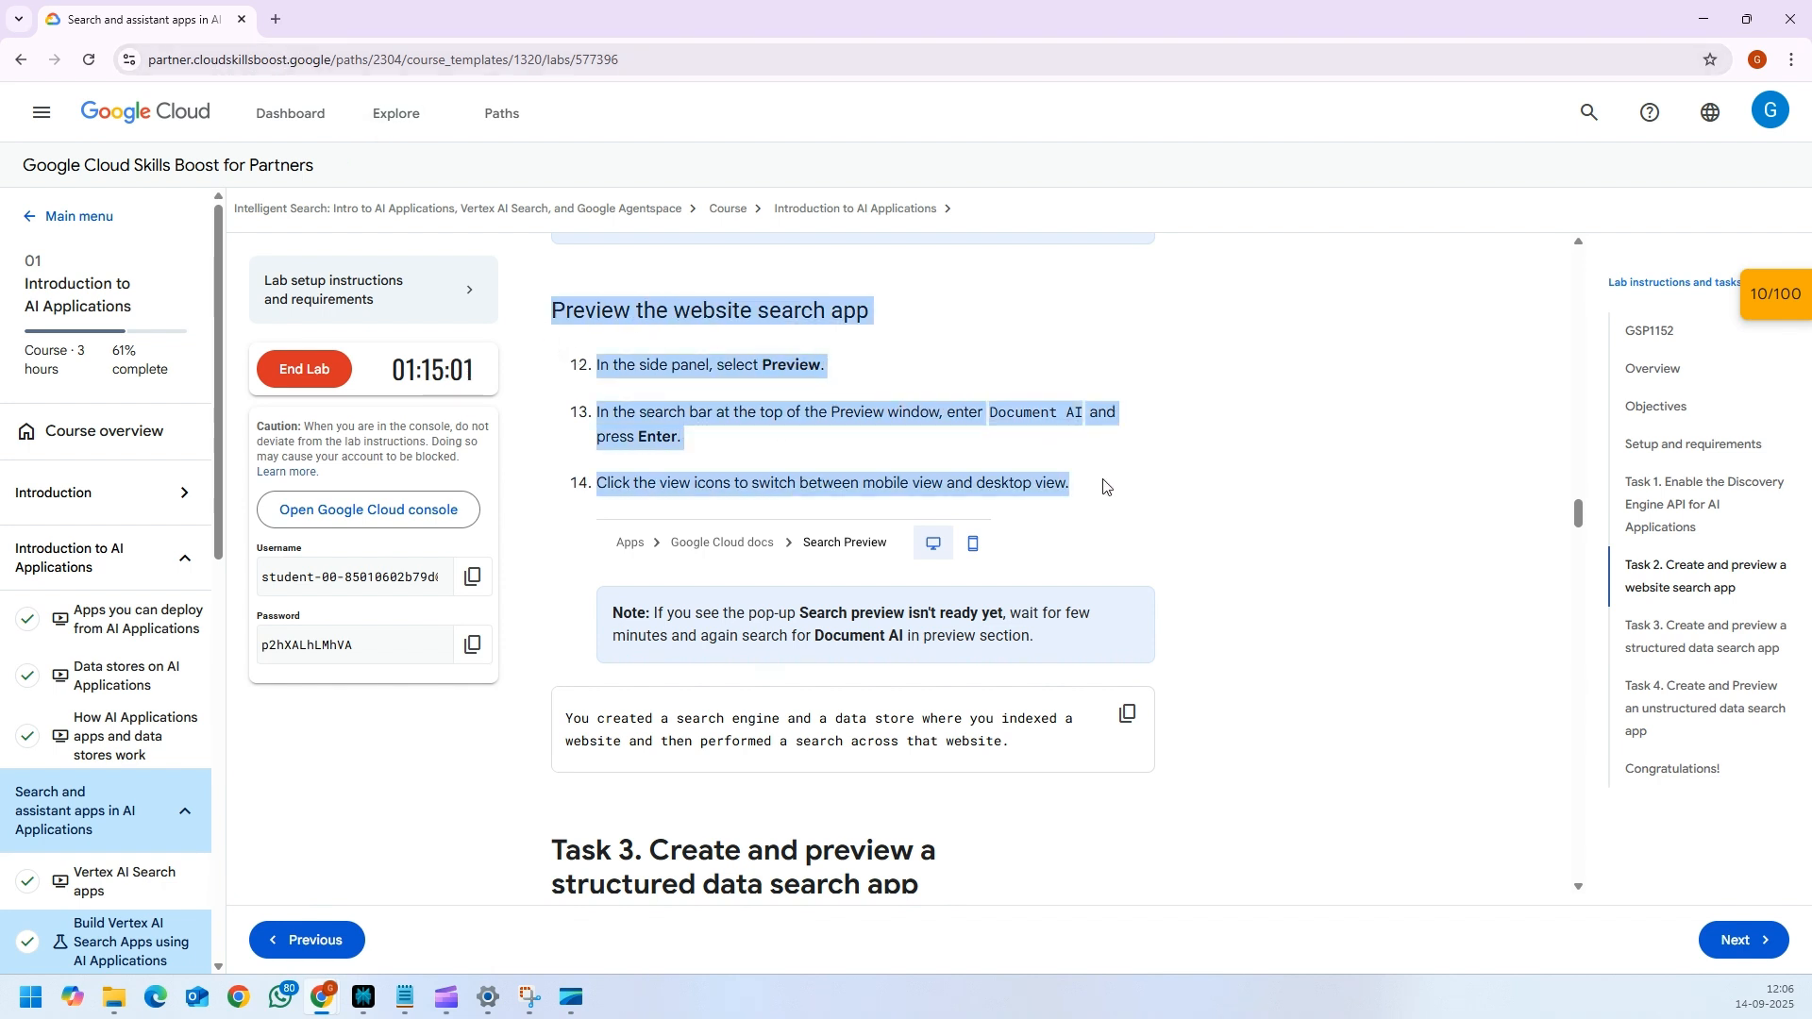
click(1038, 439)
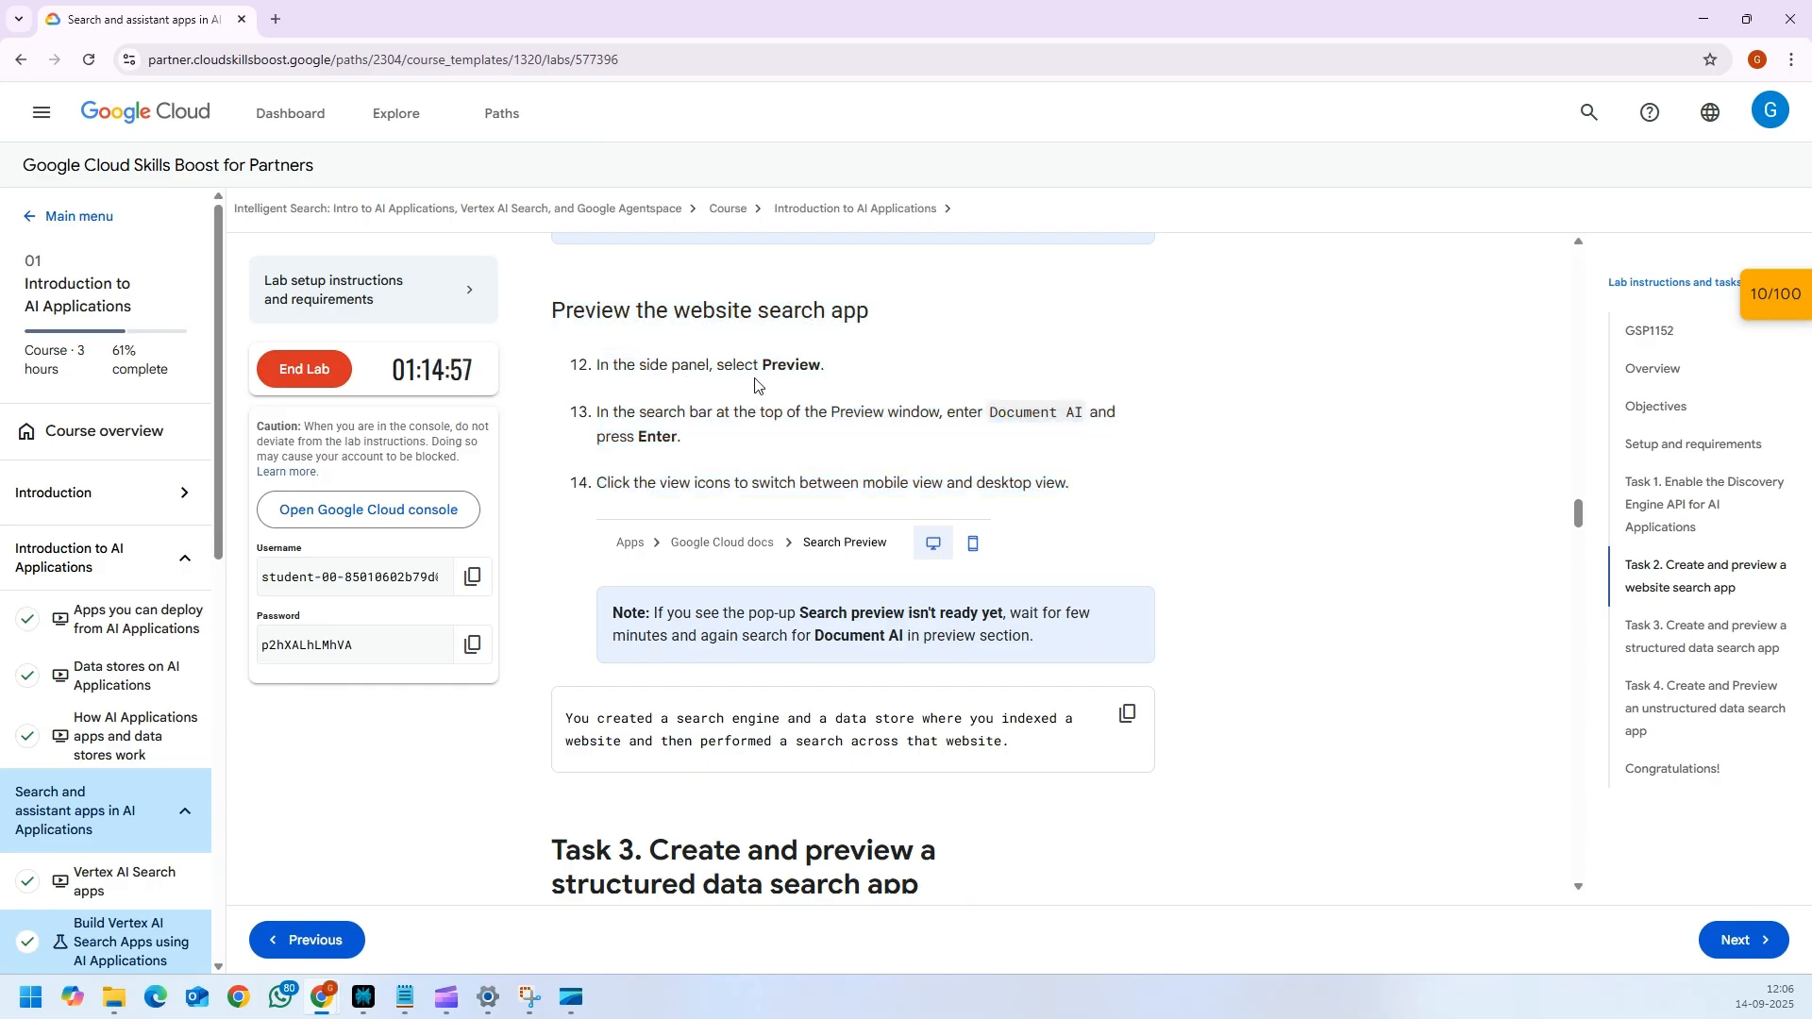
drag(549, 306, 1123, 482)
click(1123, 481)
- Switch back to the Google Cloud console, open the Google Cloud docs app's search preview and search for Document AI
key(alt+Tab)
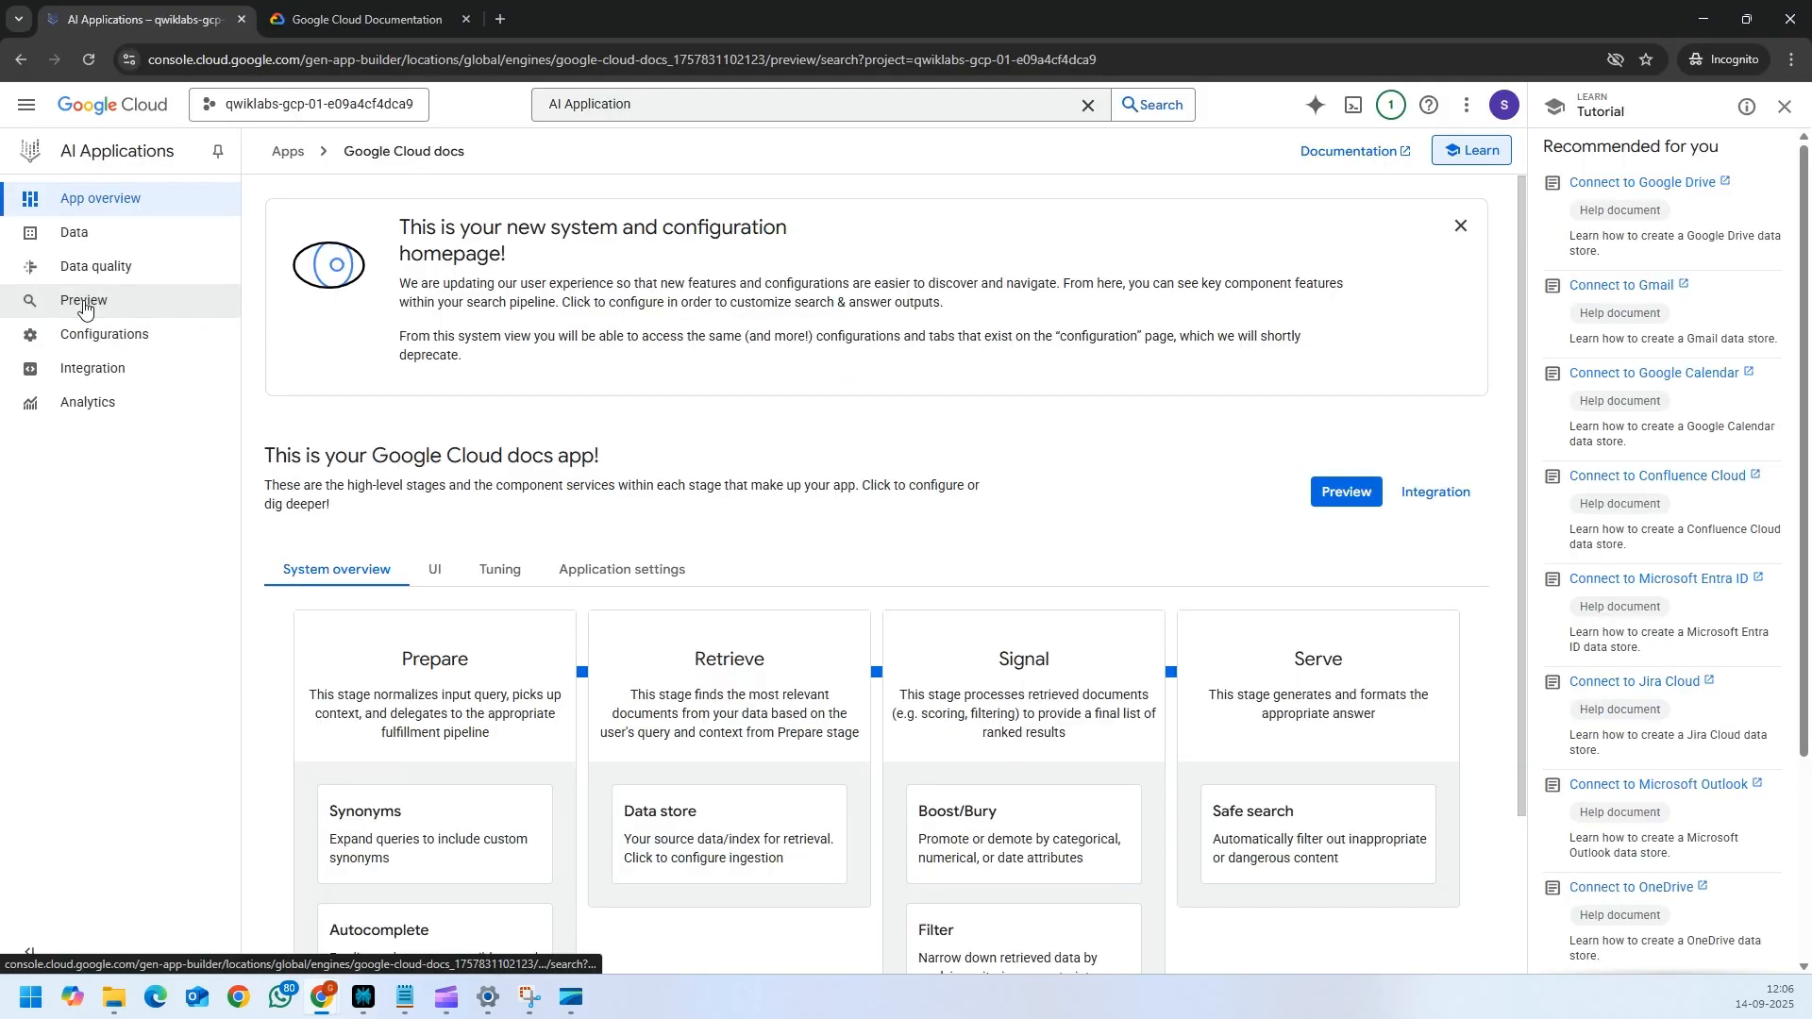
click(83, 300)
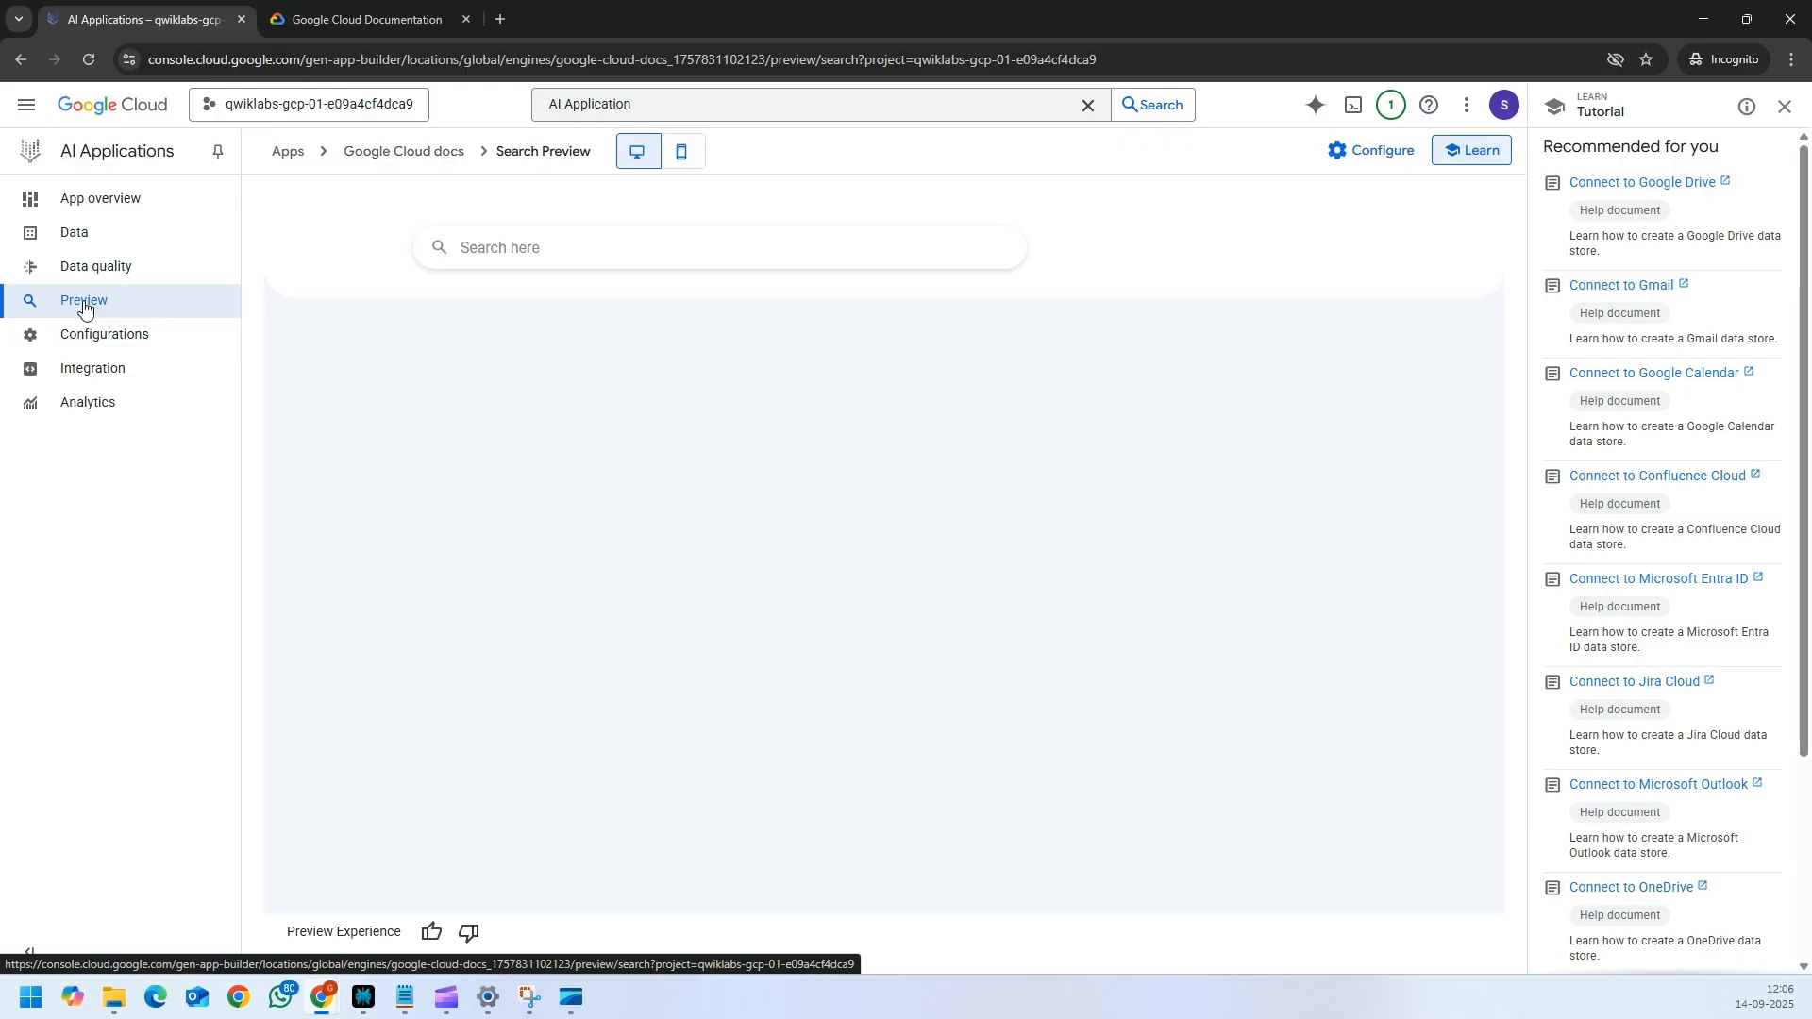
click(525, 244)
text(Document AI)
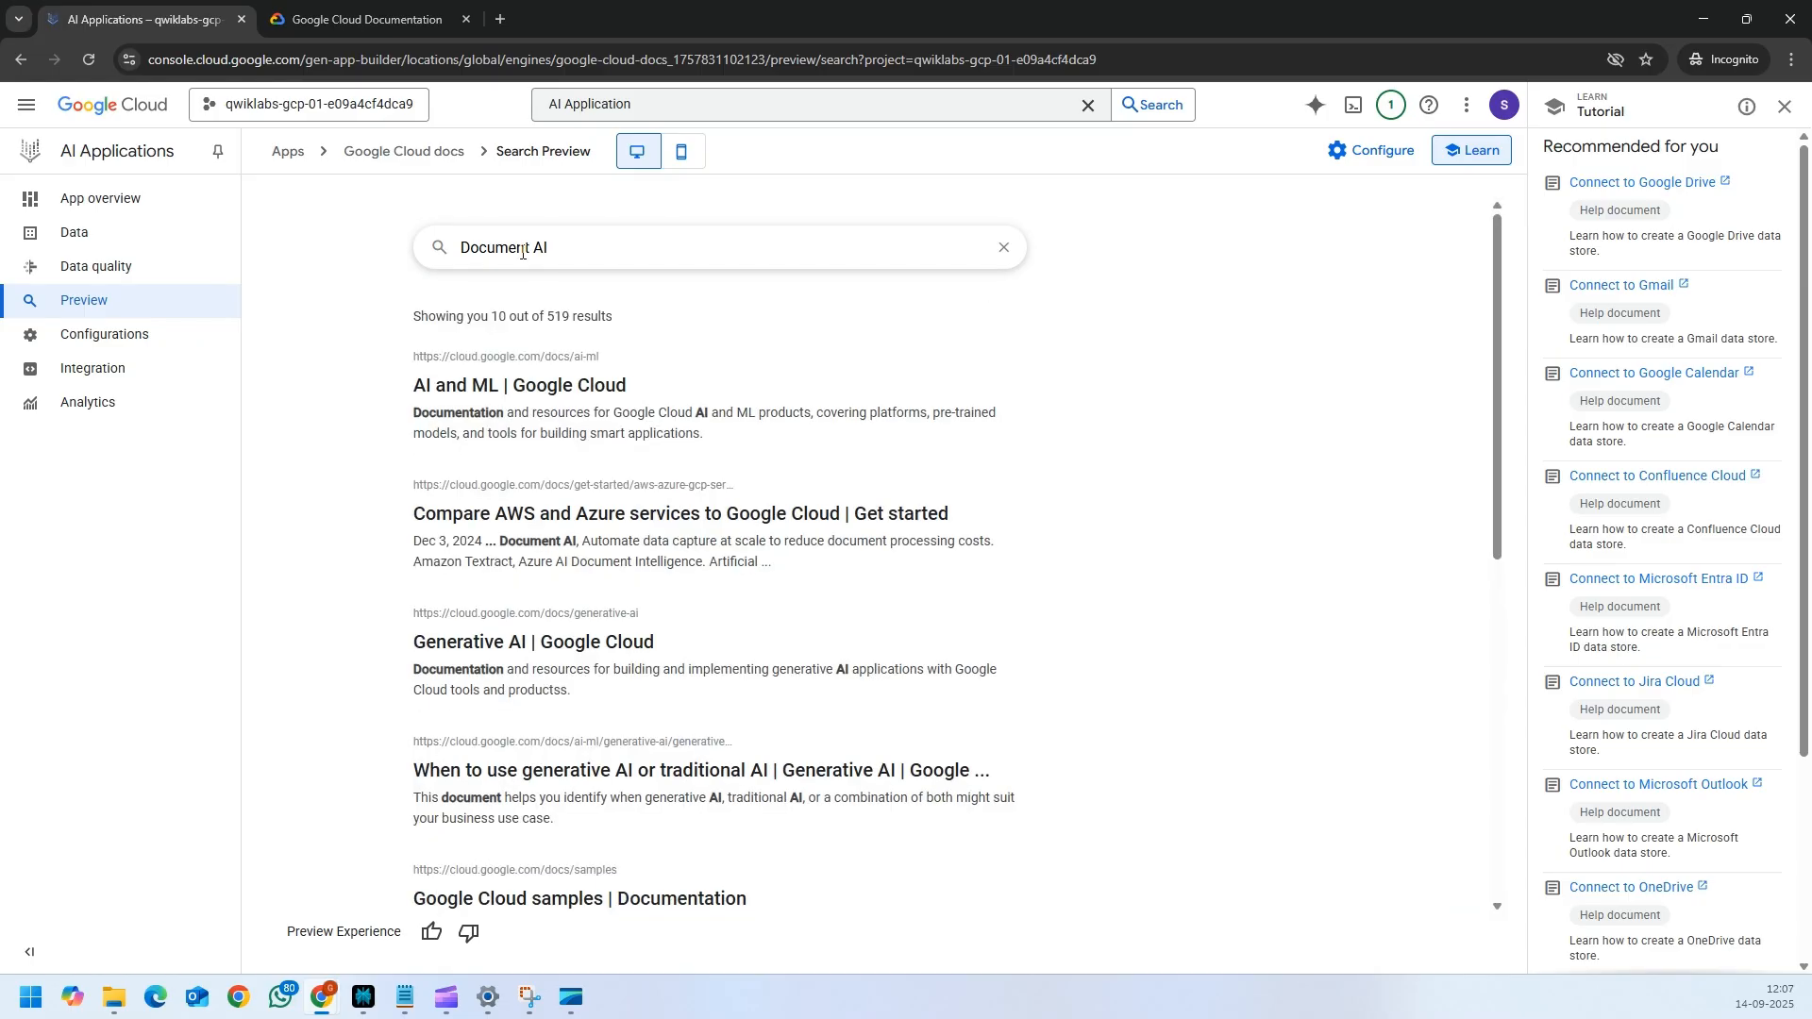
- Copy the phrase "initialize the Google Cloud CLI" from the Install the Google Cloud CLI guide card on the documentation site
click(397, 21)
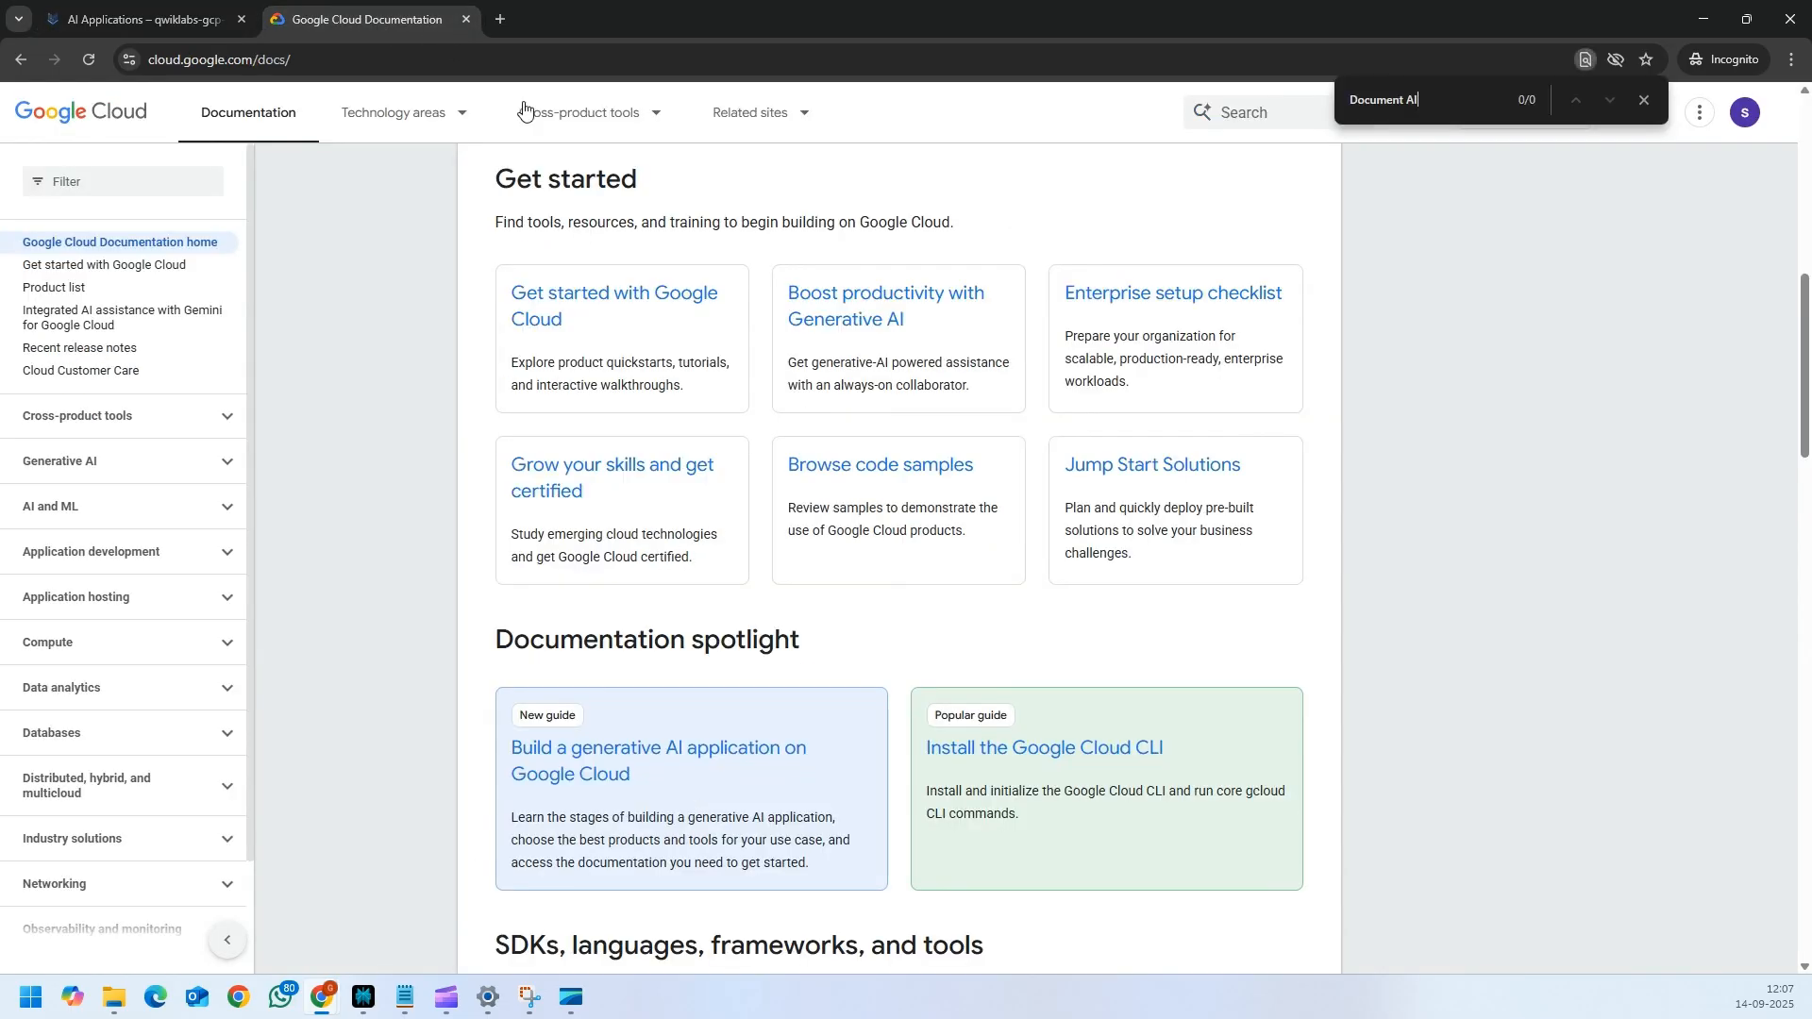
scroll(1000, 666, down, 3)
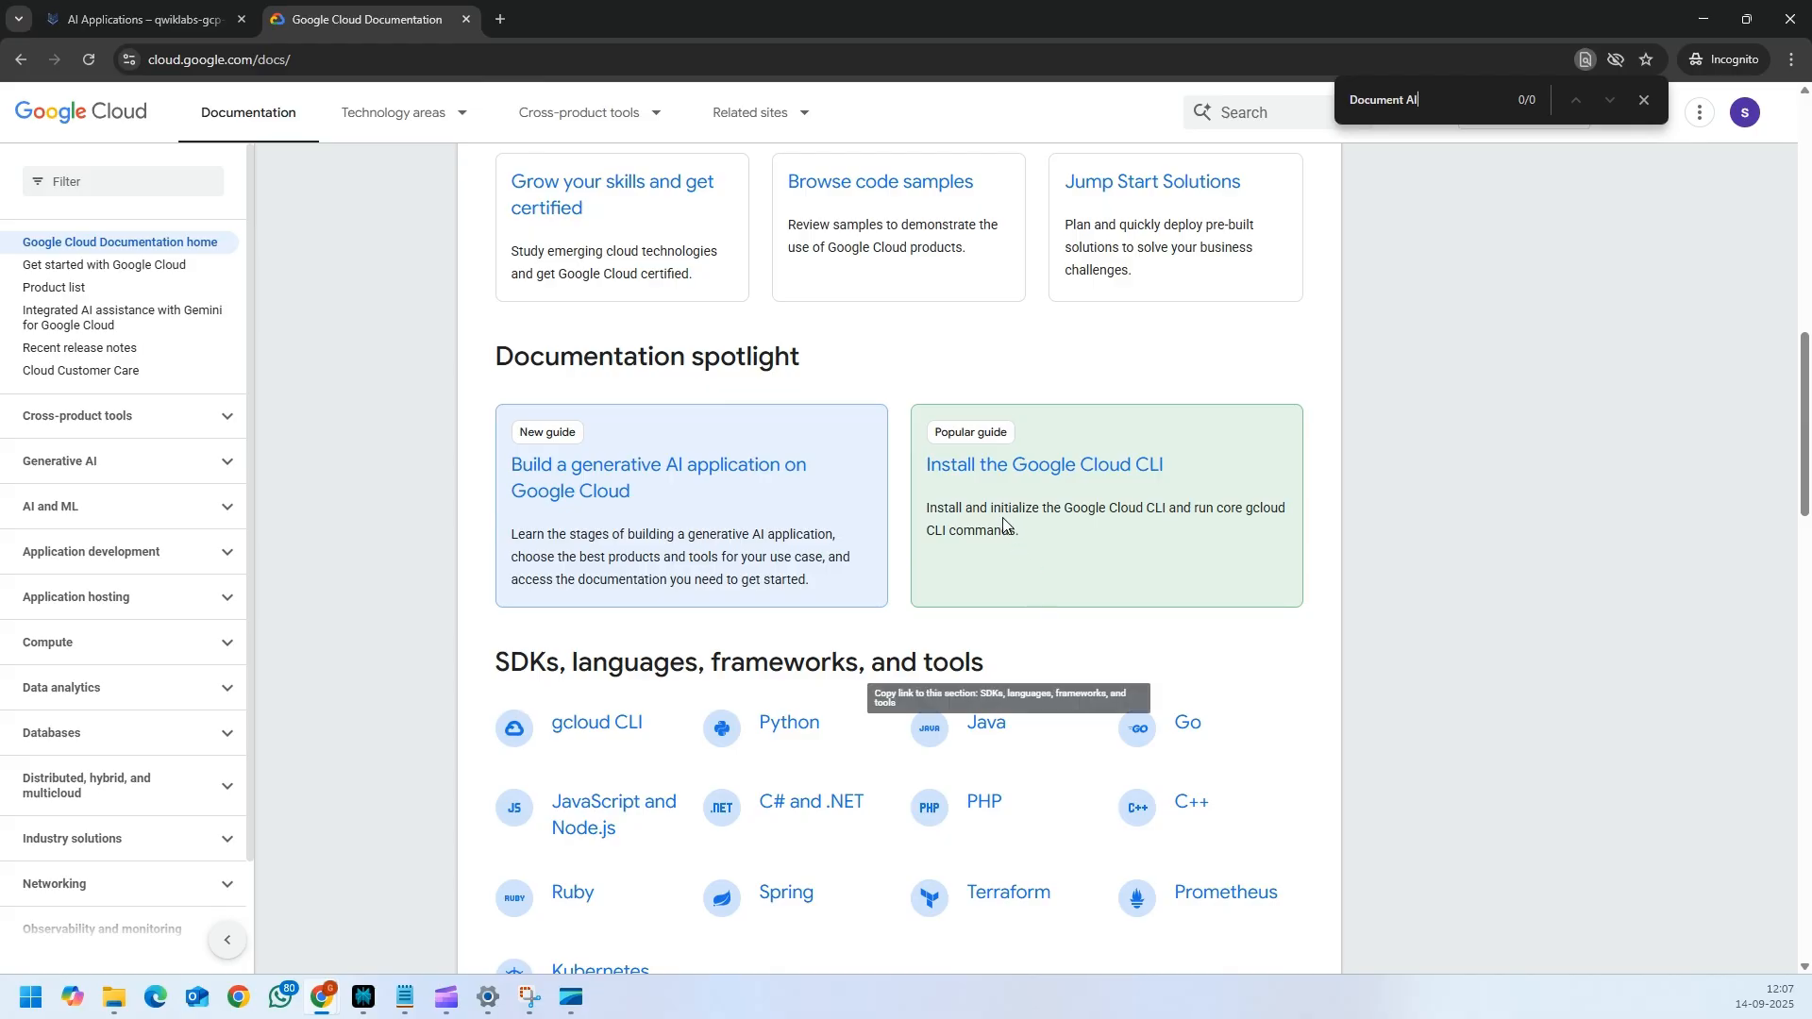
drag(991, 509, 1167, 503)
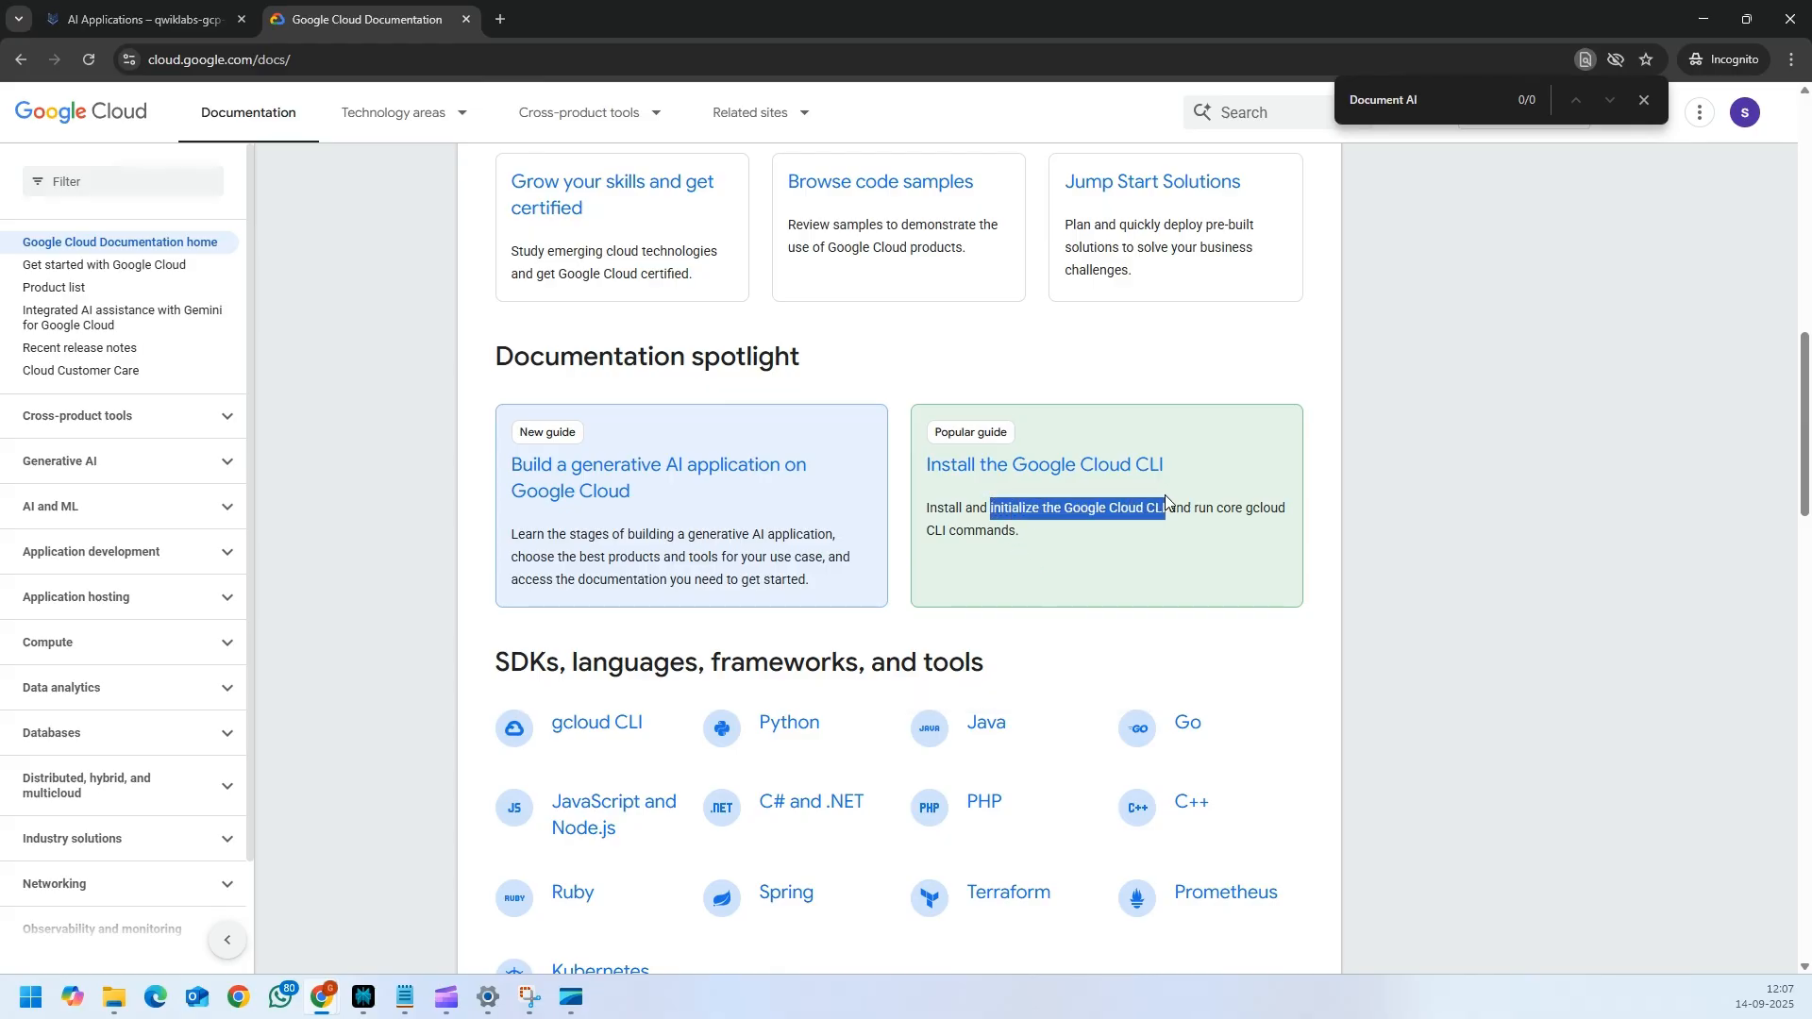
right_click(1150, 508)
click(1187, 530)
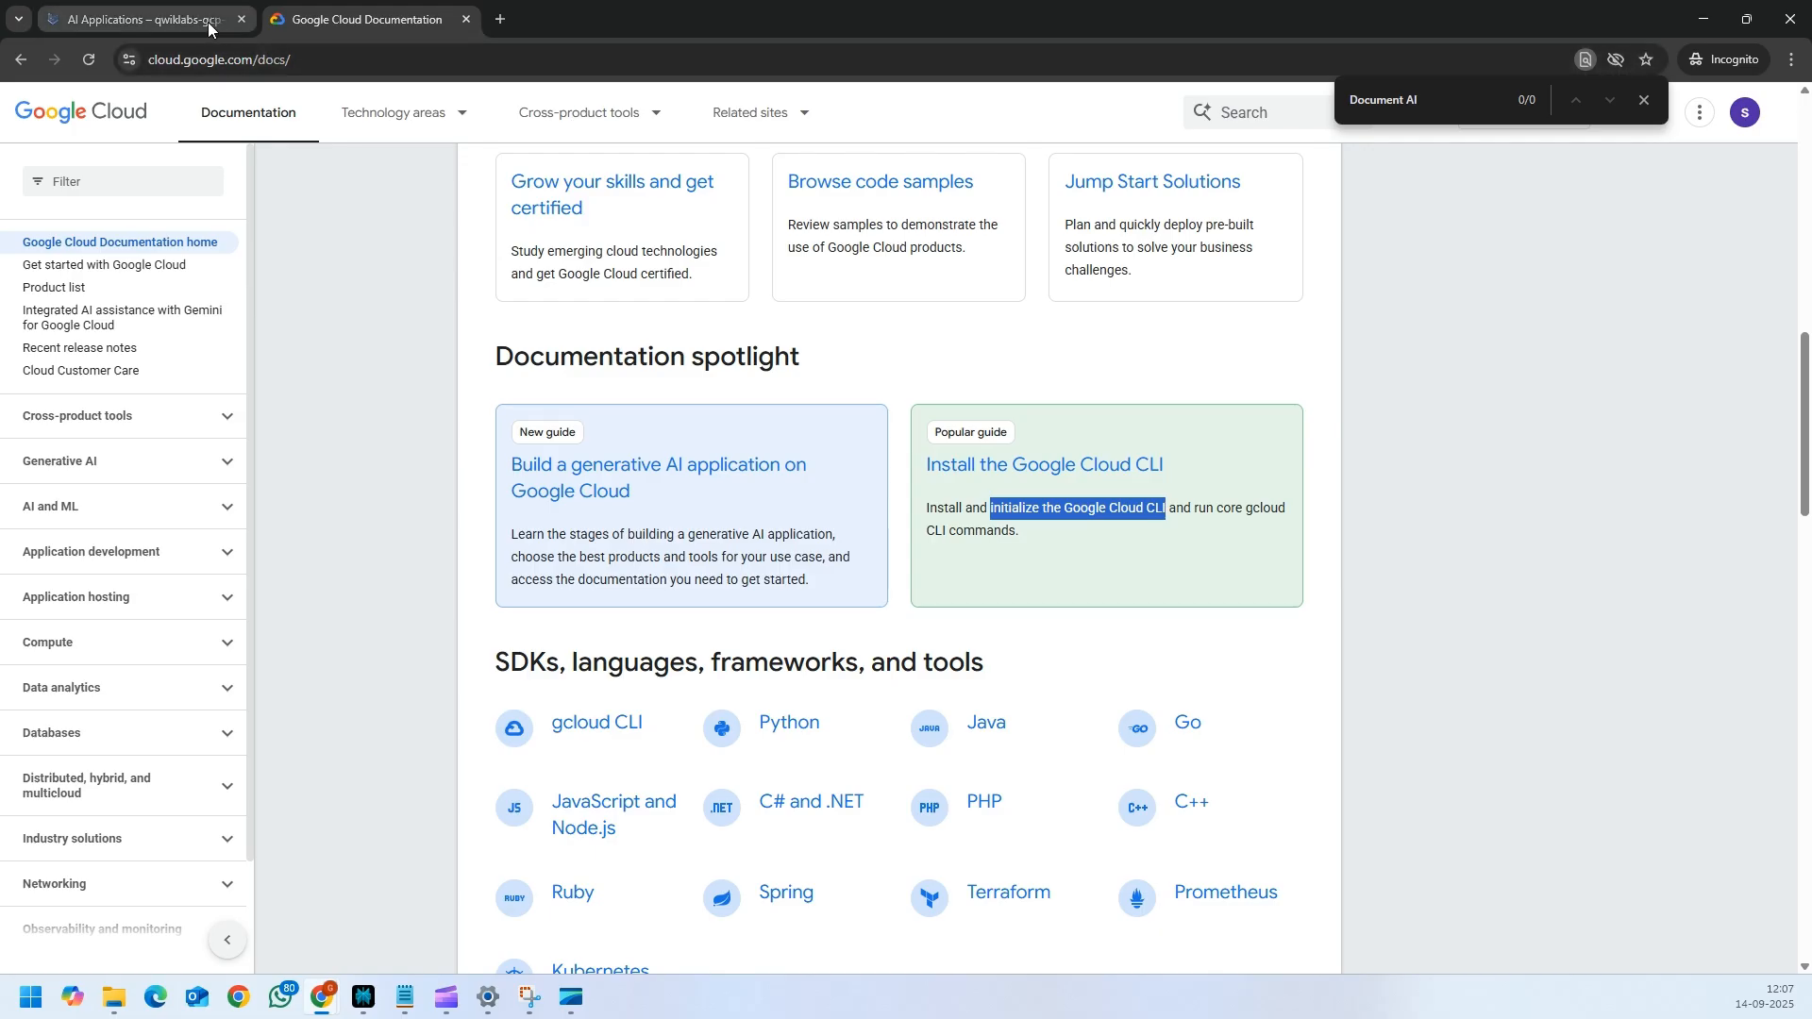
- Replace the query in the app's search preview with the copied phrase "initialize the Google Cloud CLI" and run the search
click(141, 19)
key(ctrl+a)
key(BackSpace)
key(ctrl+v)
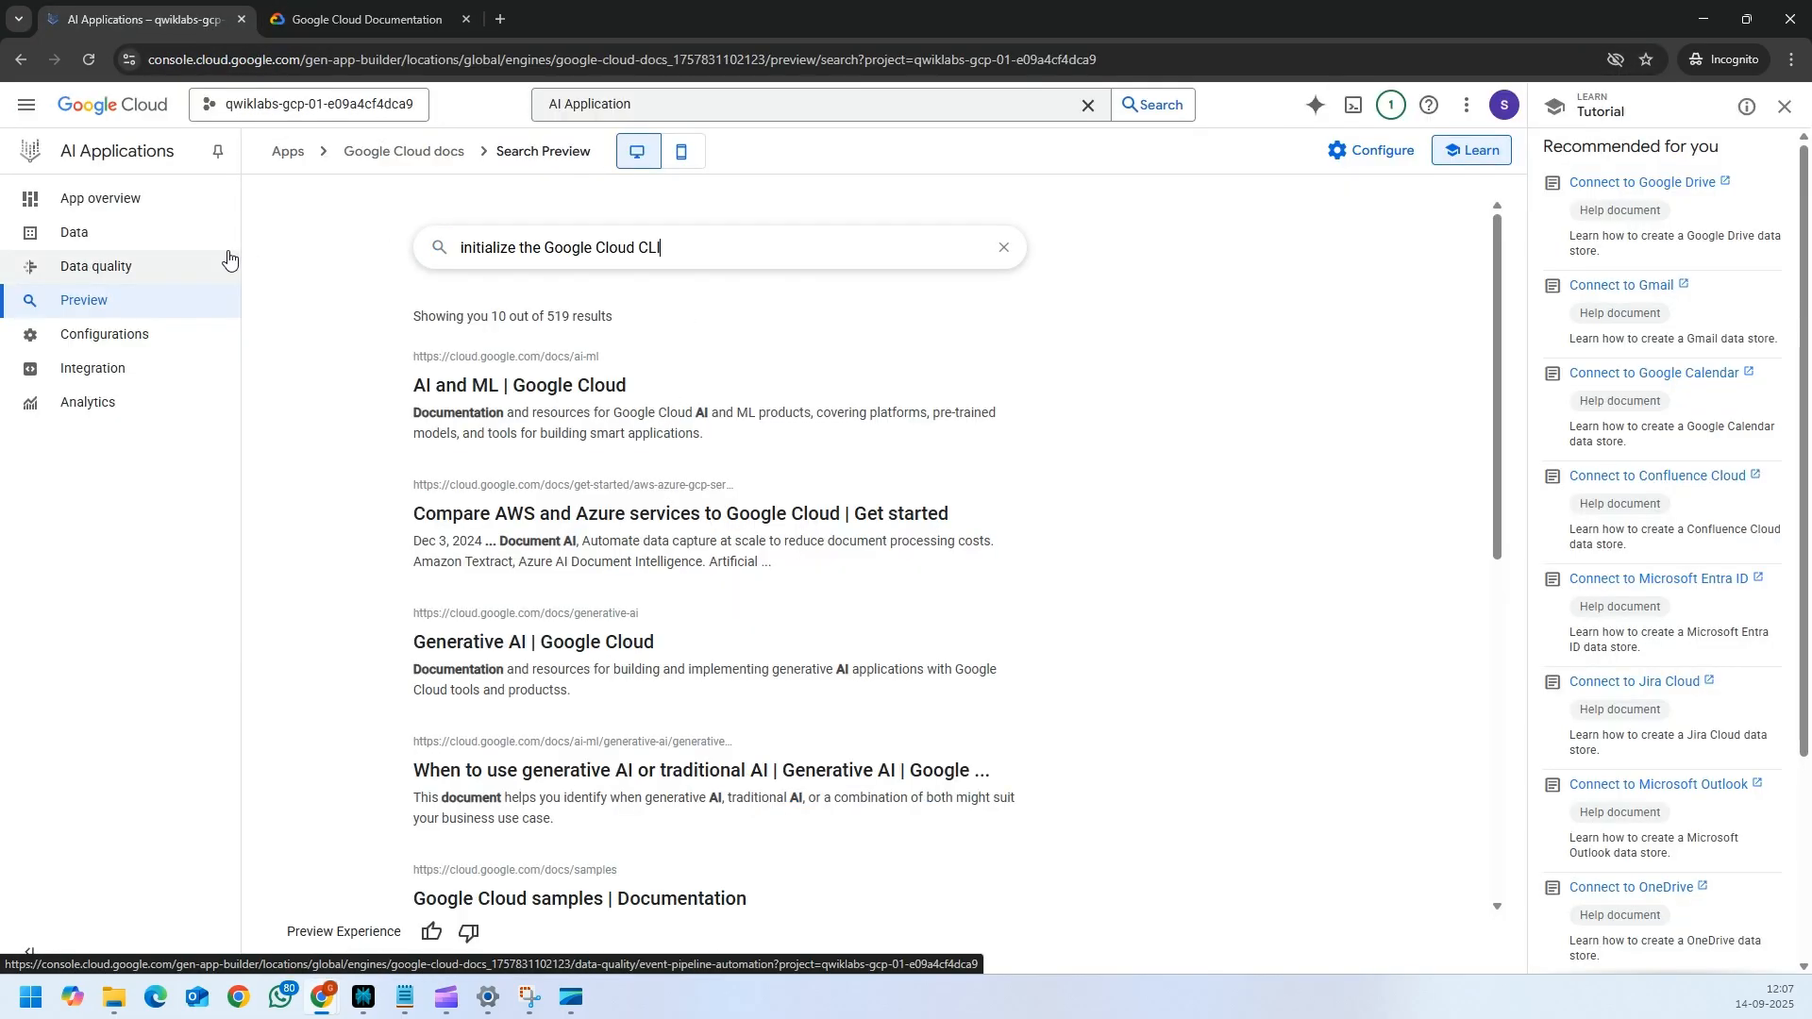
key(Return)
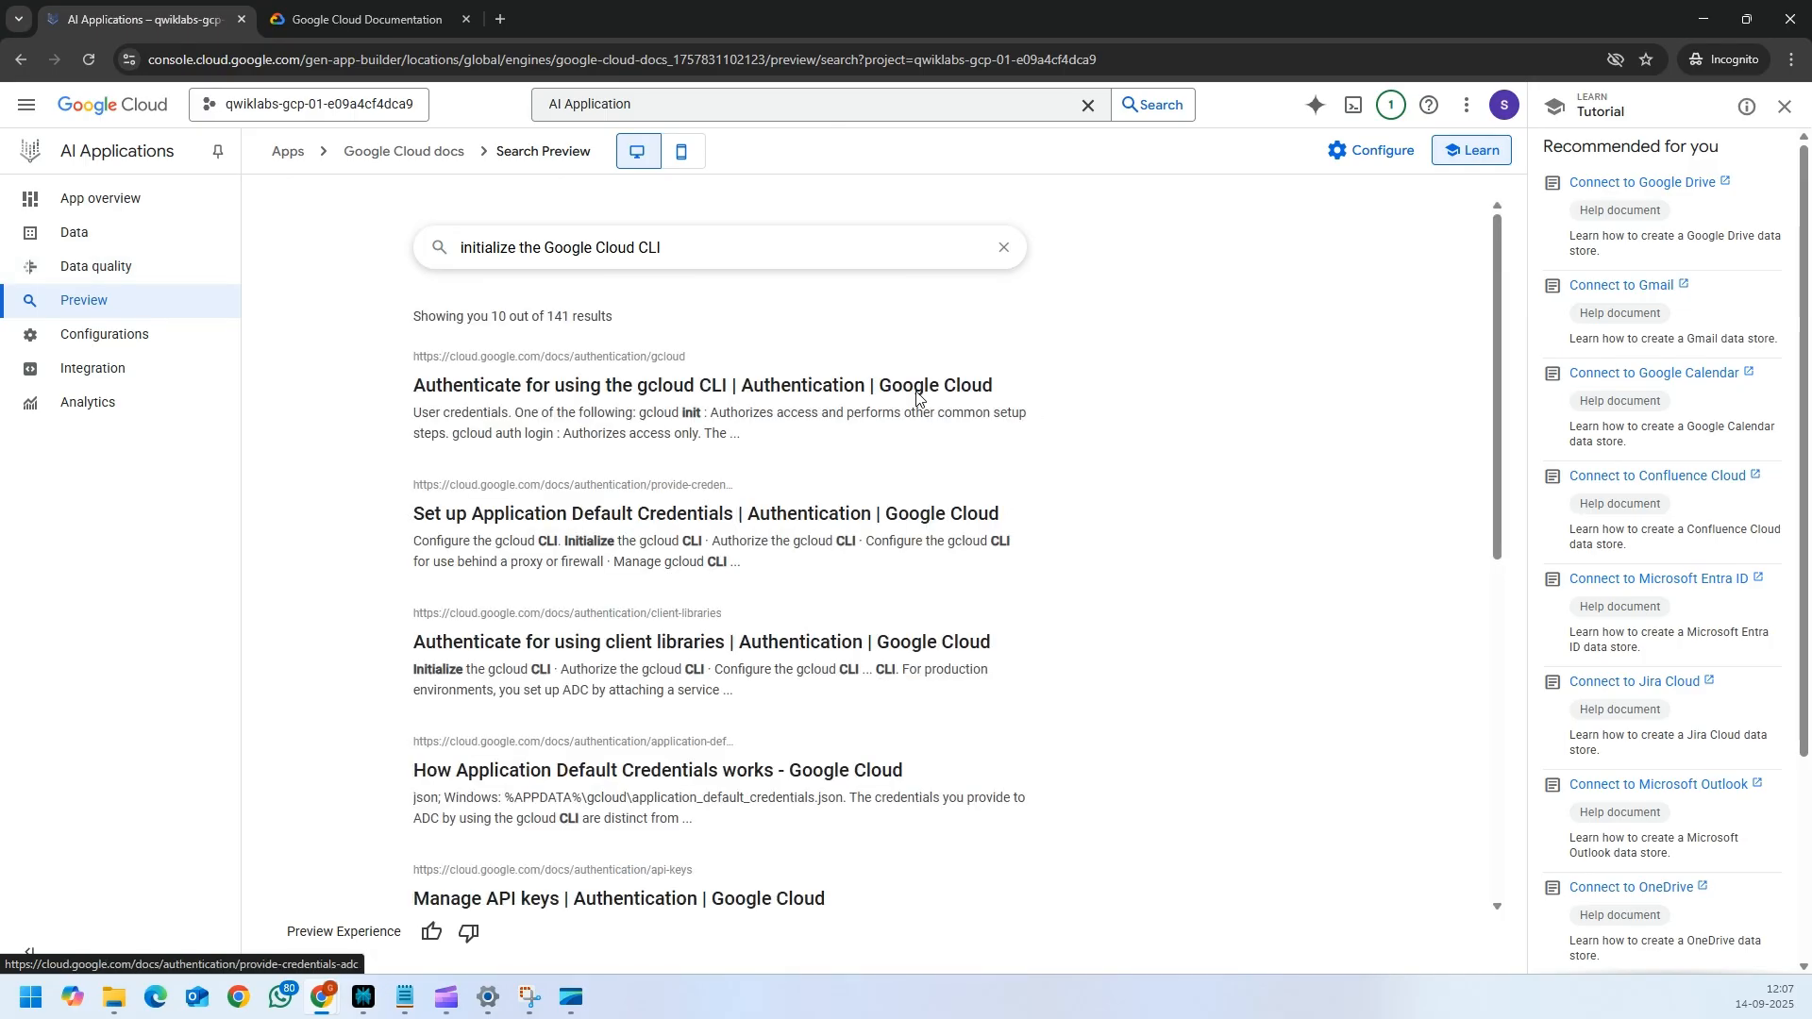
- Open the Install the Google Cloud CLI guide and the first preview search result, and compare the two documentation pages
click(367, 19)
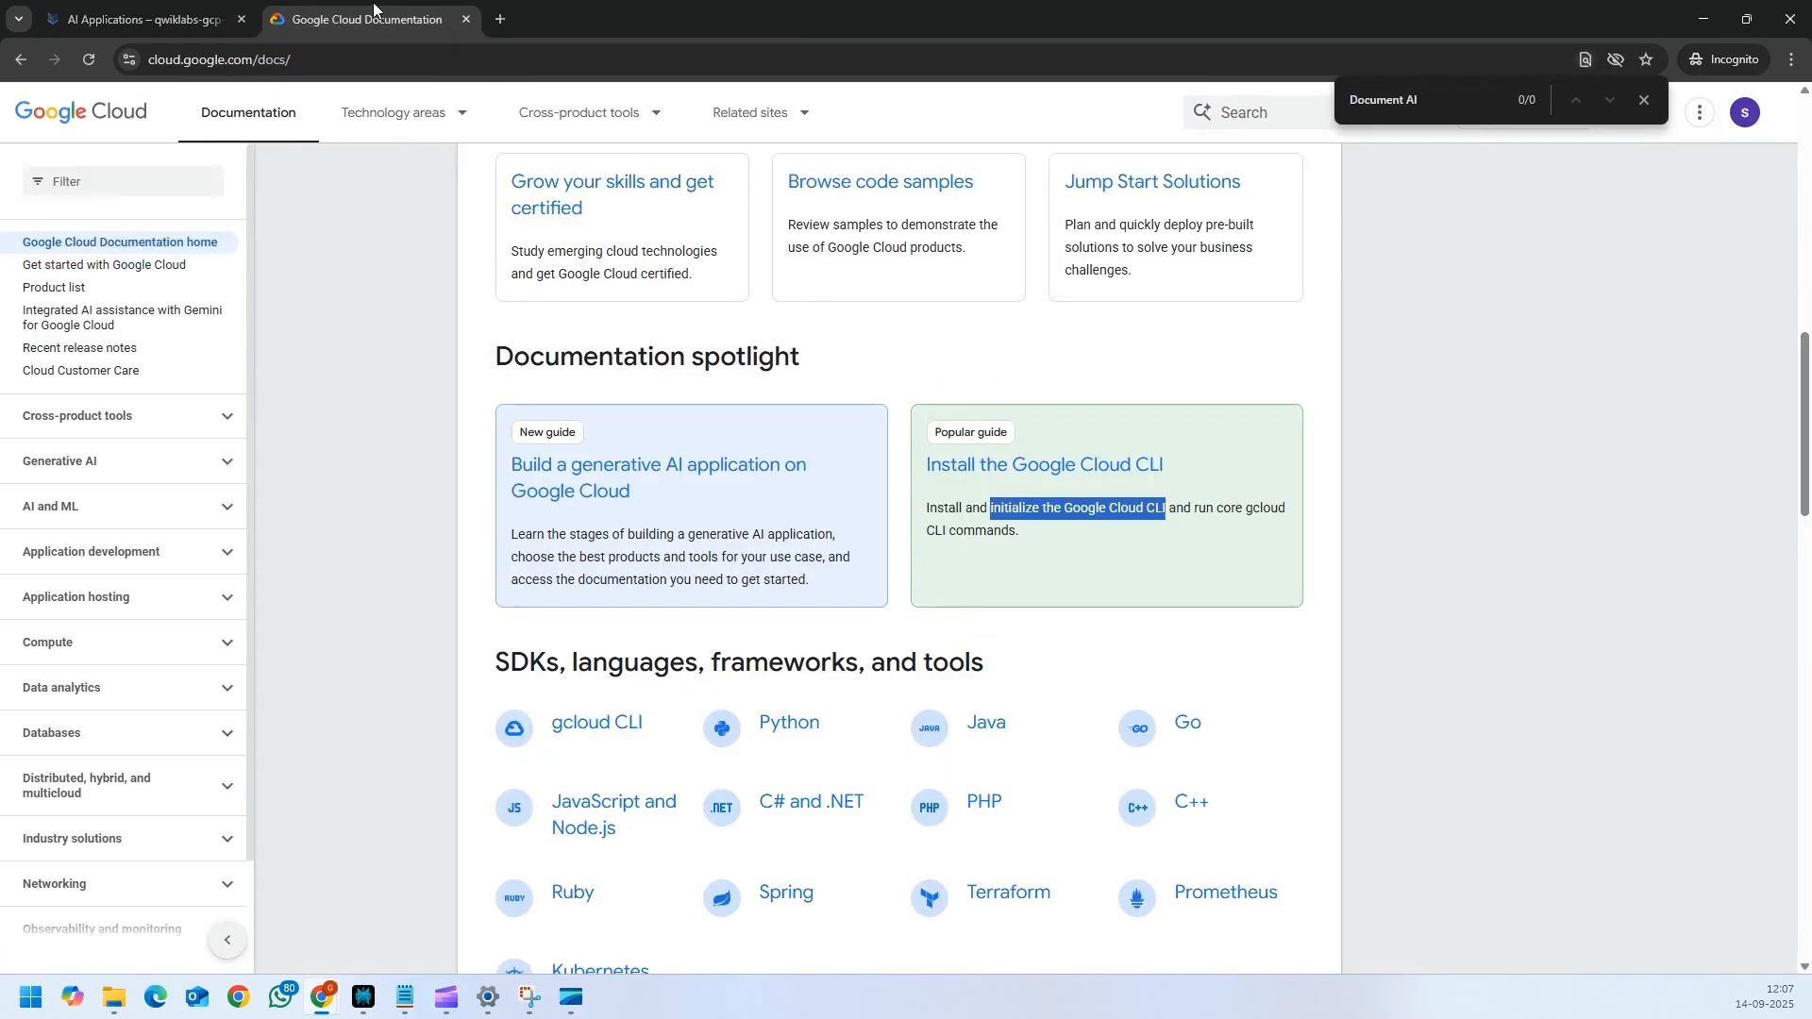
click(1146, 479)
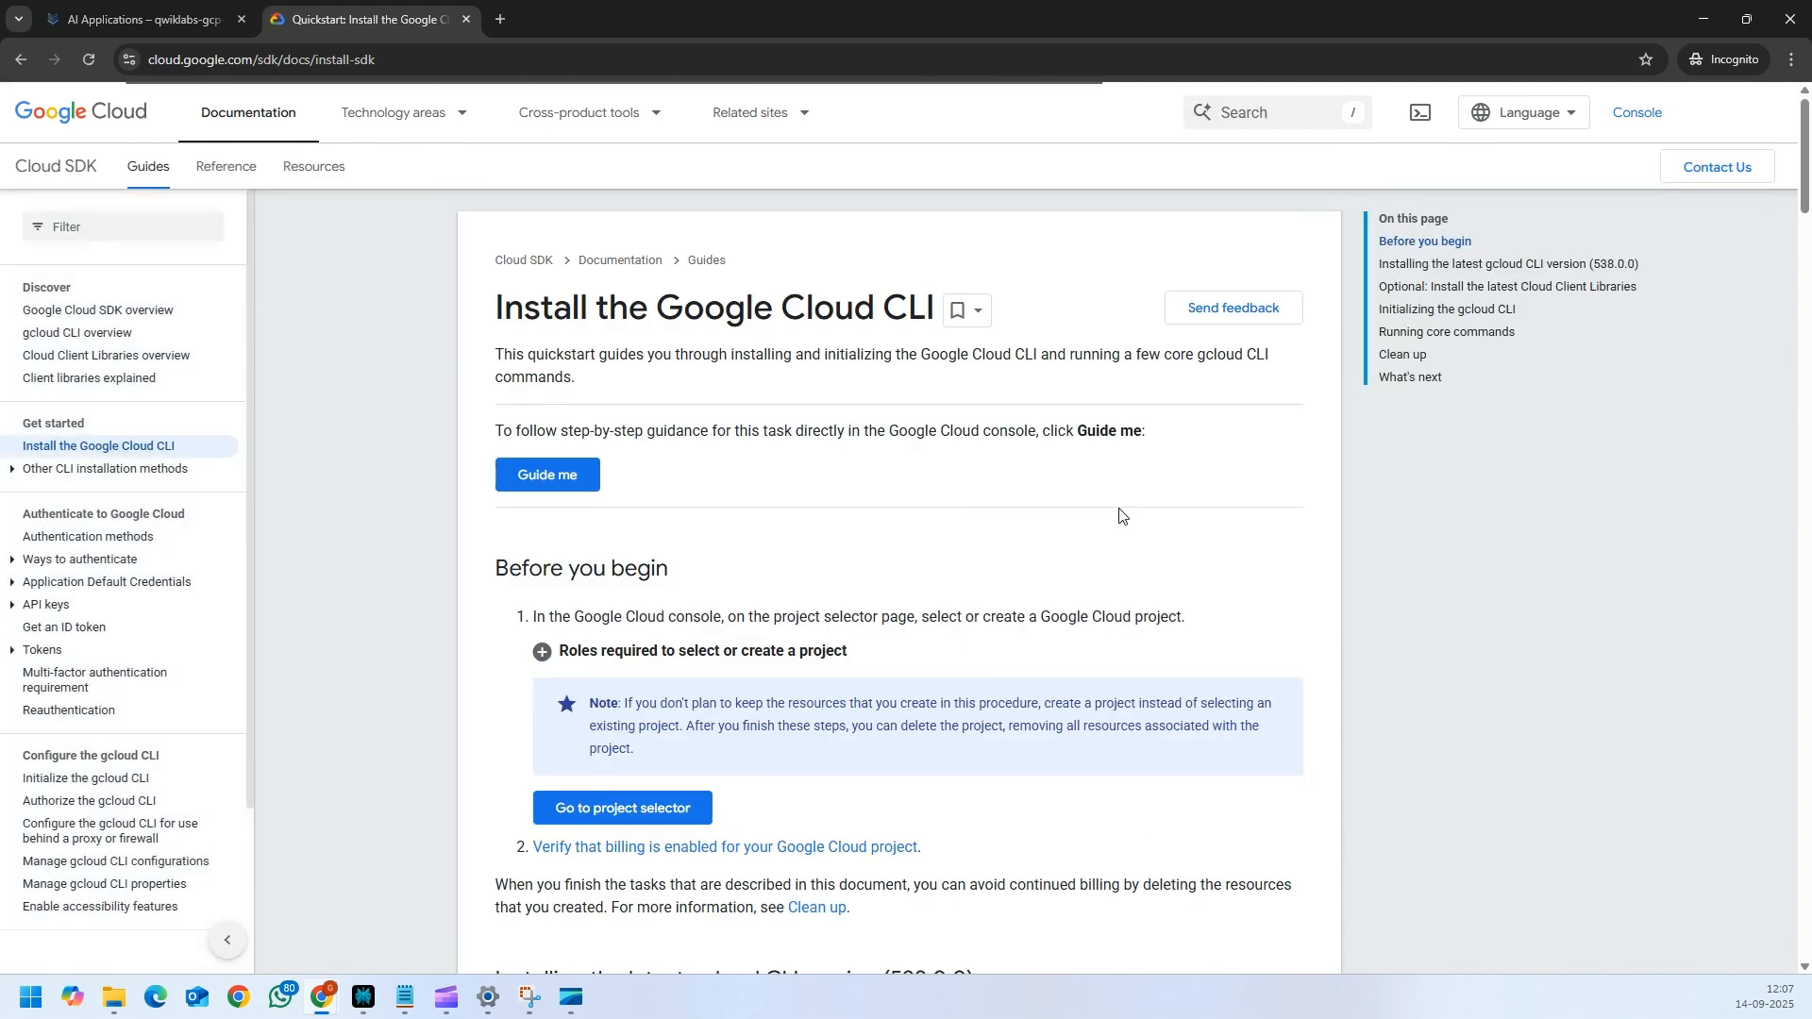
click(95, 21)
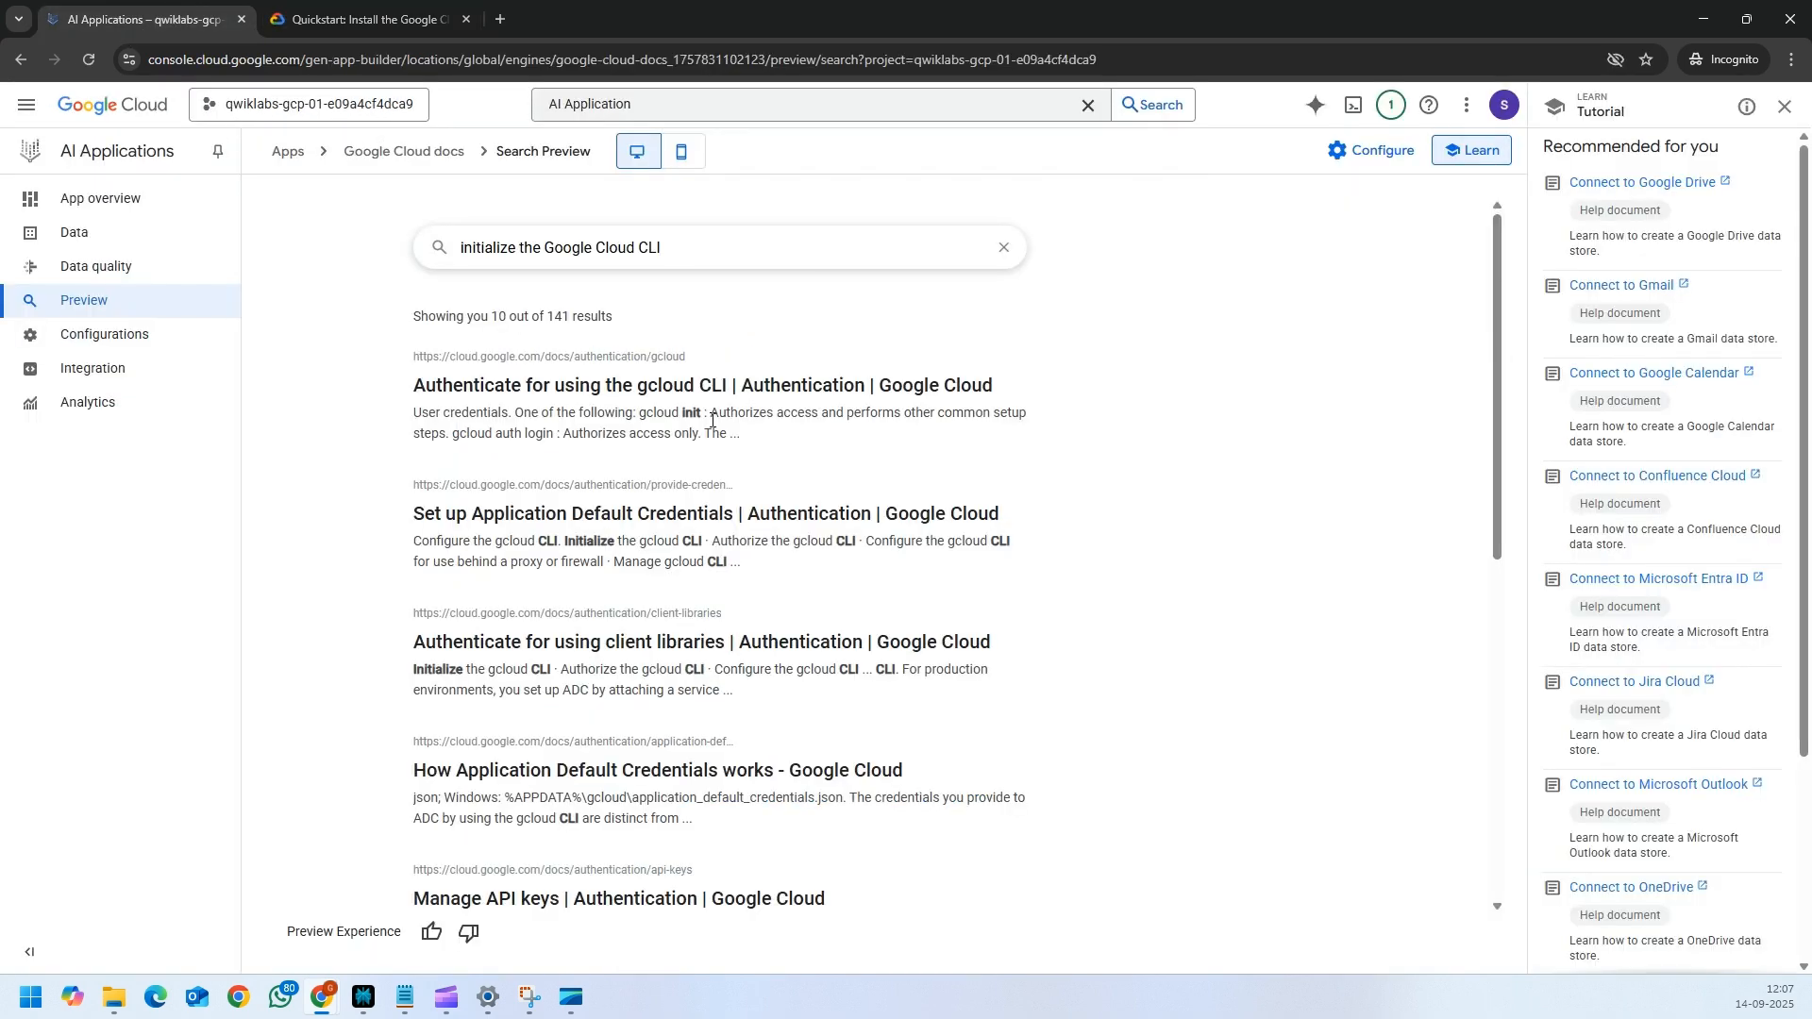
click(750, 386)
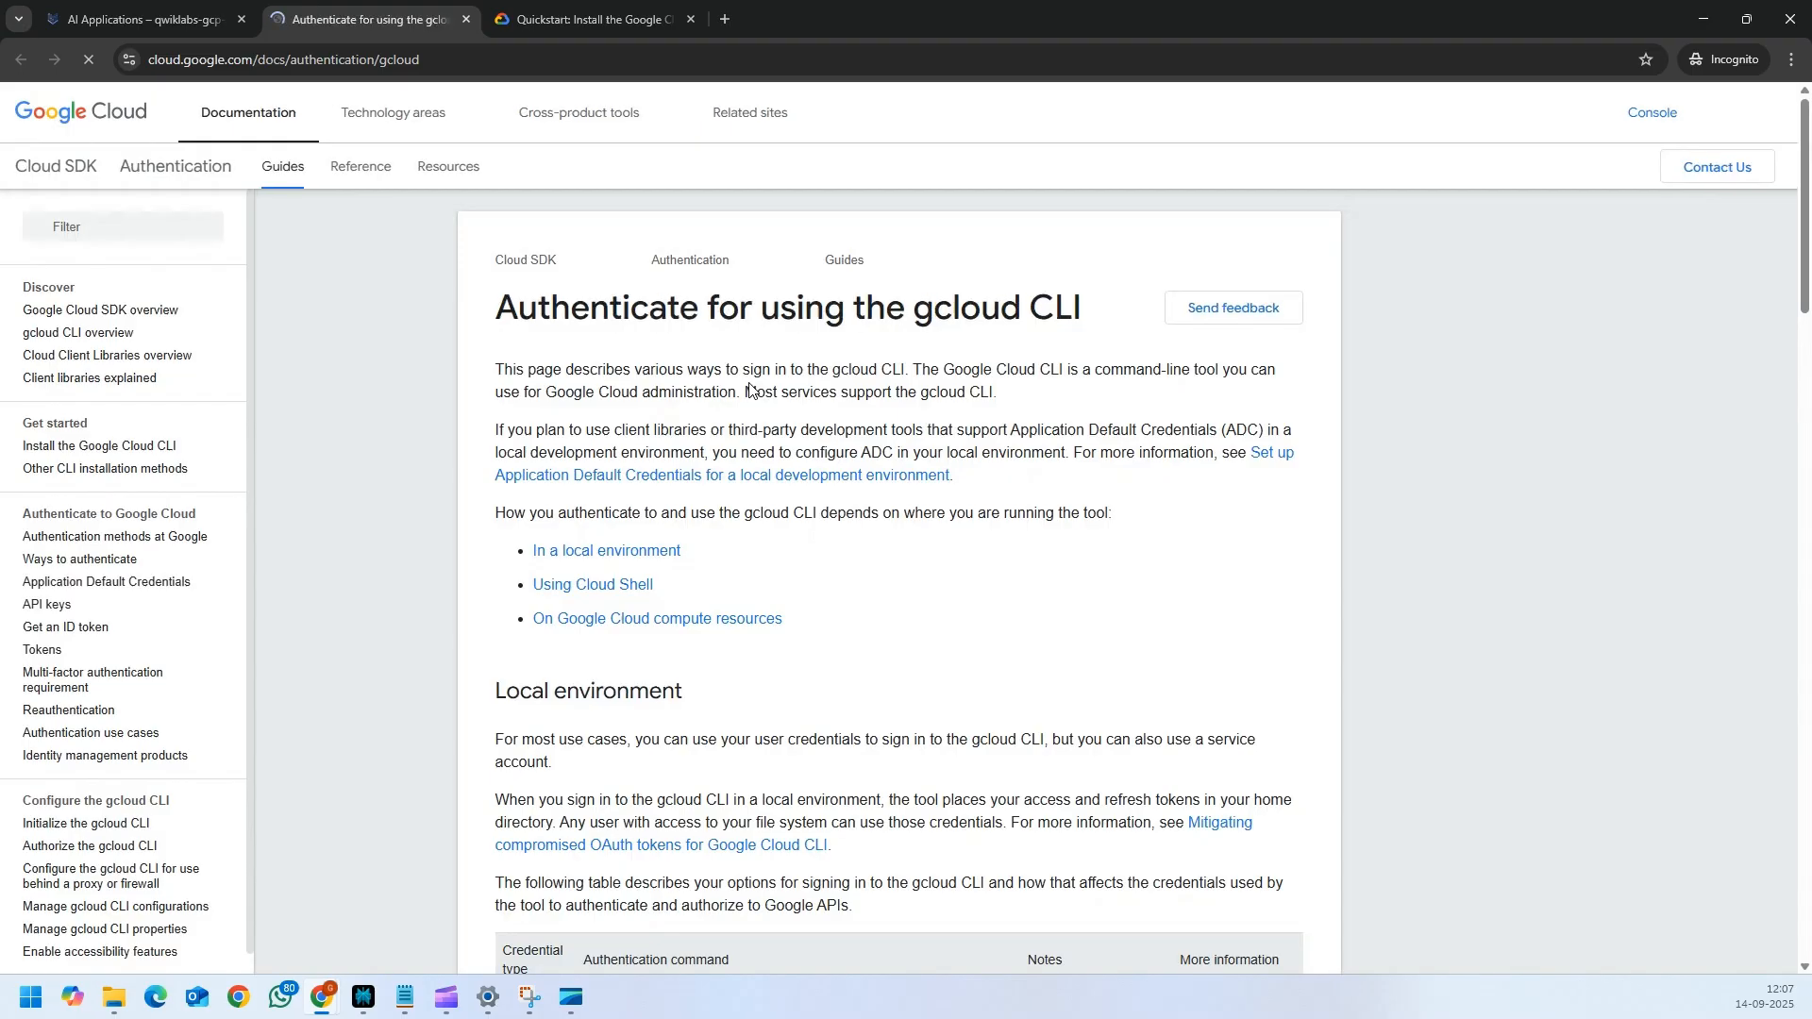
click(545, 20)
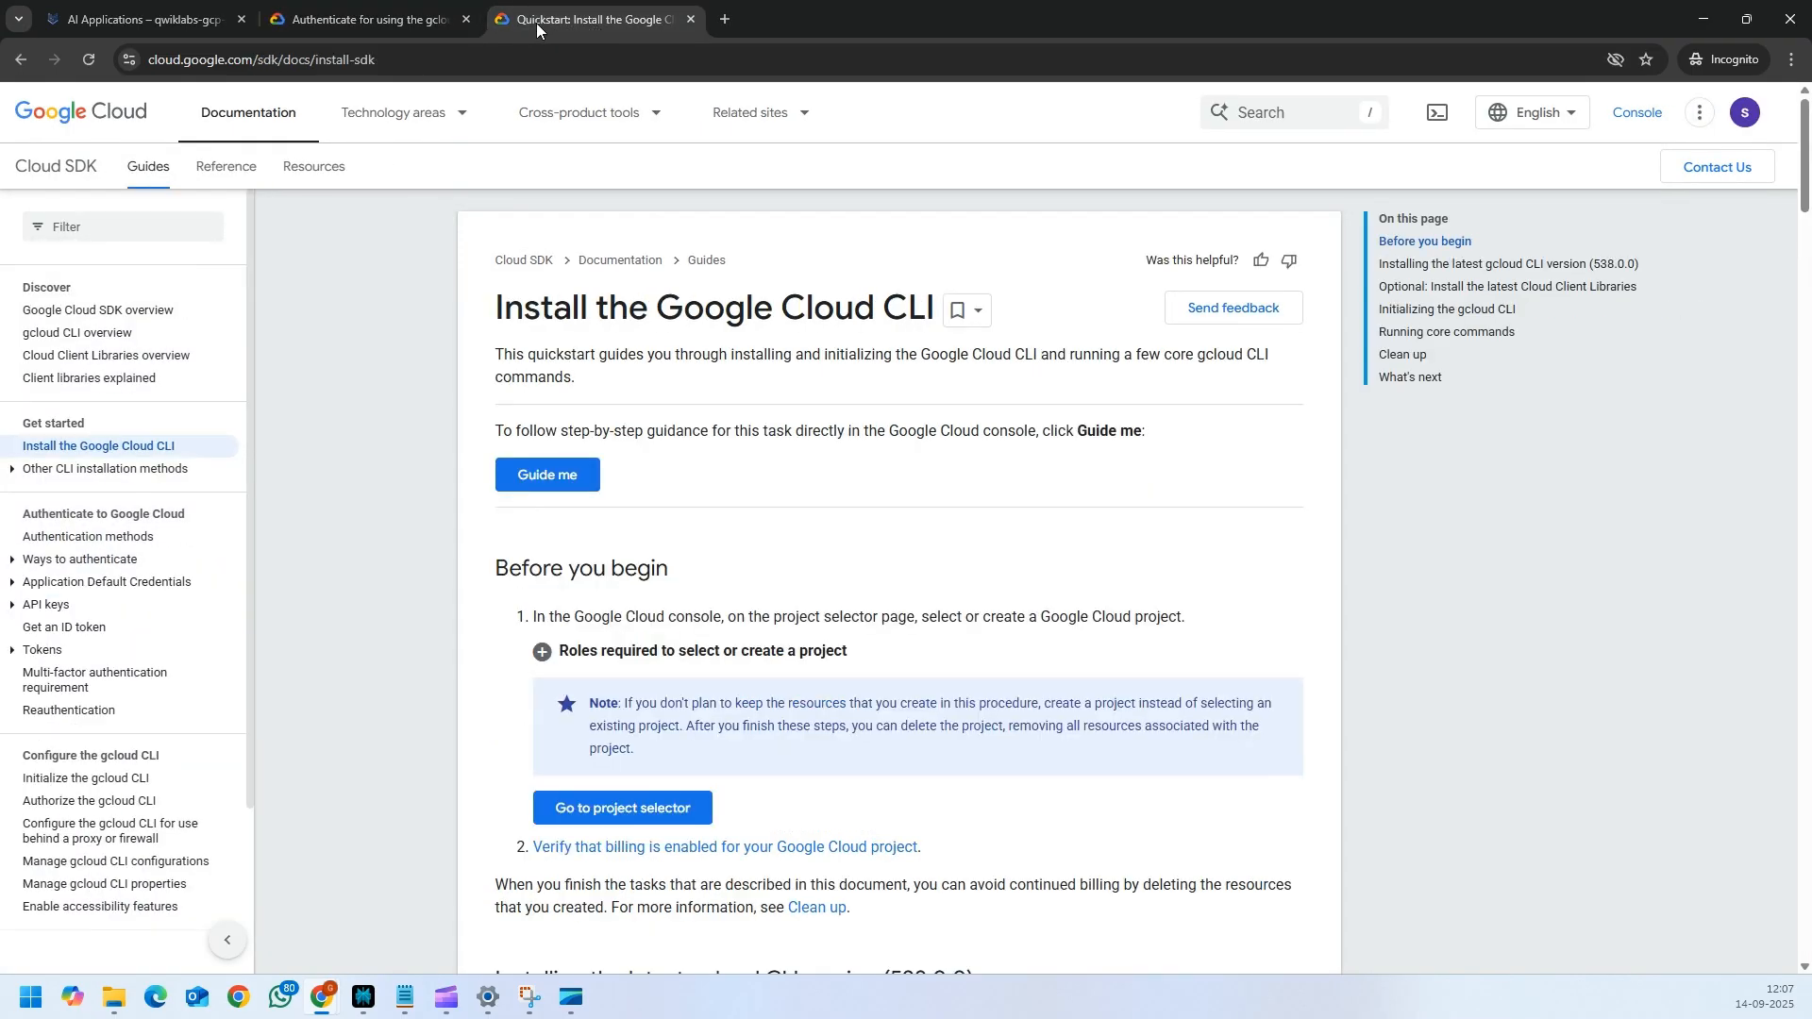
- Compare the Authenticate for using the gcloud CLI page with the Install the Google Cloud CLI guide and the app's search results
click(472, 15)
click(595, 11)
click(394, 20)
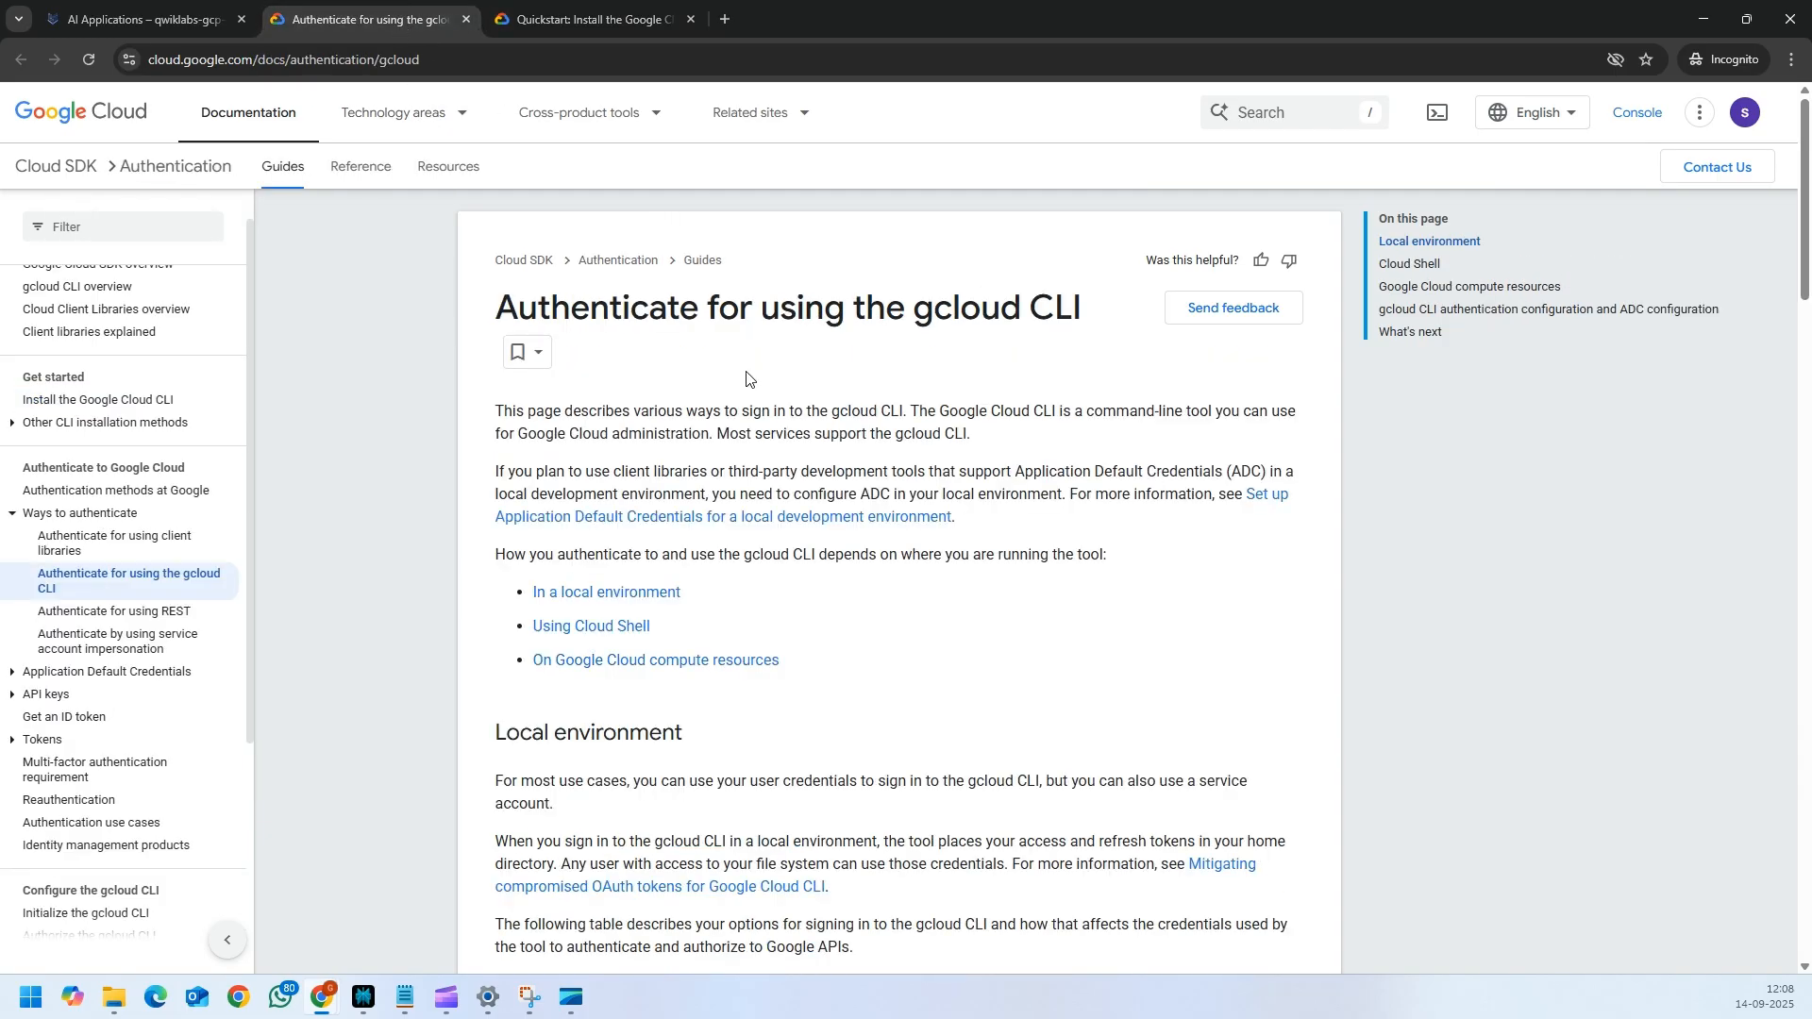
click(176, 20)
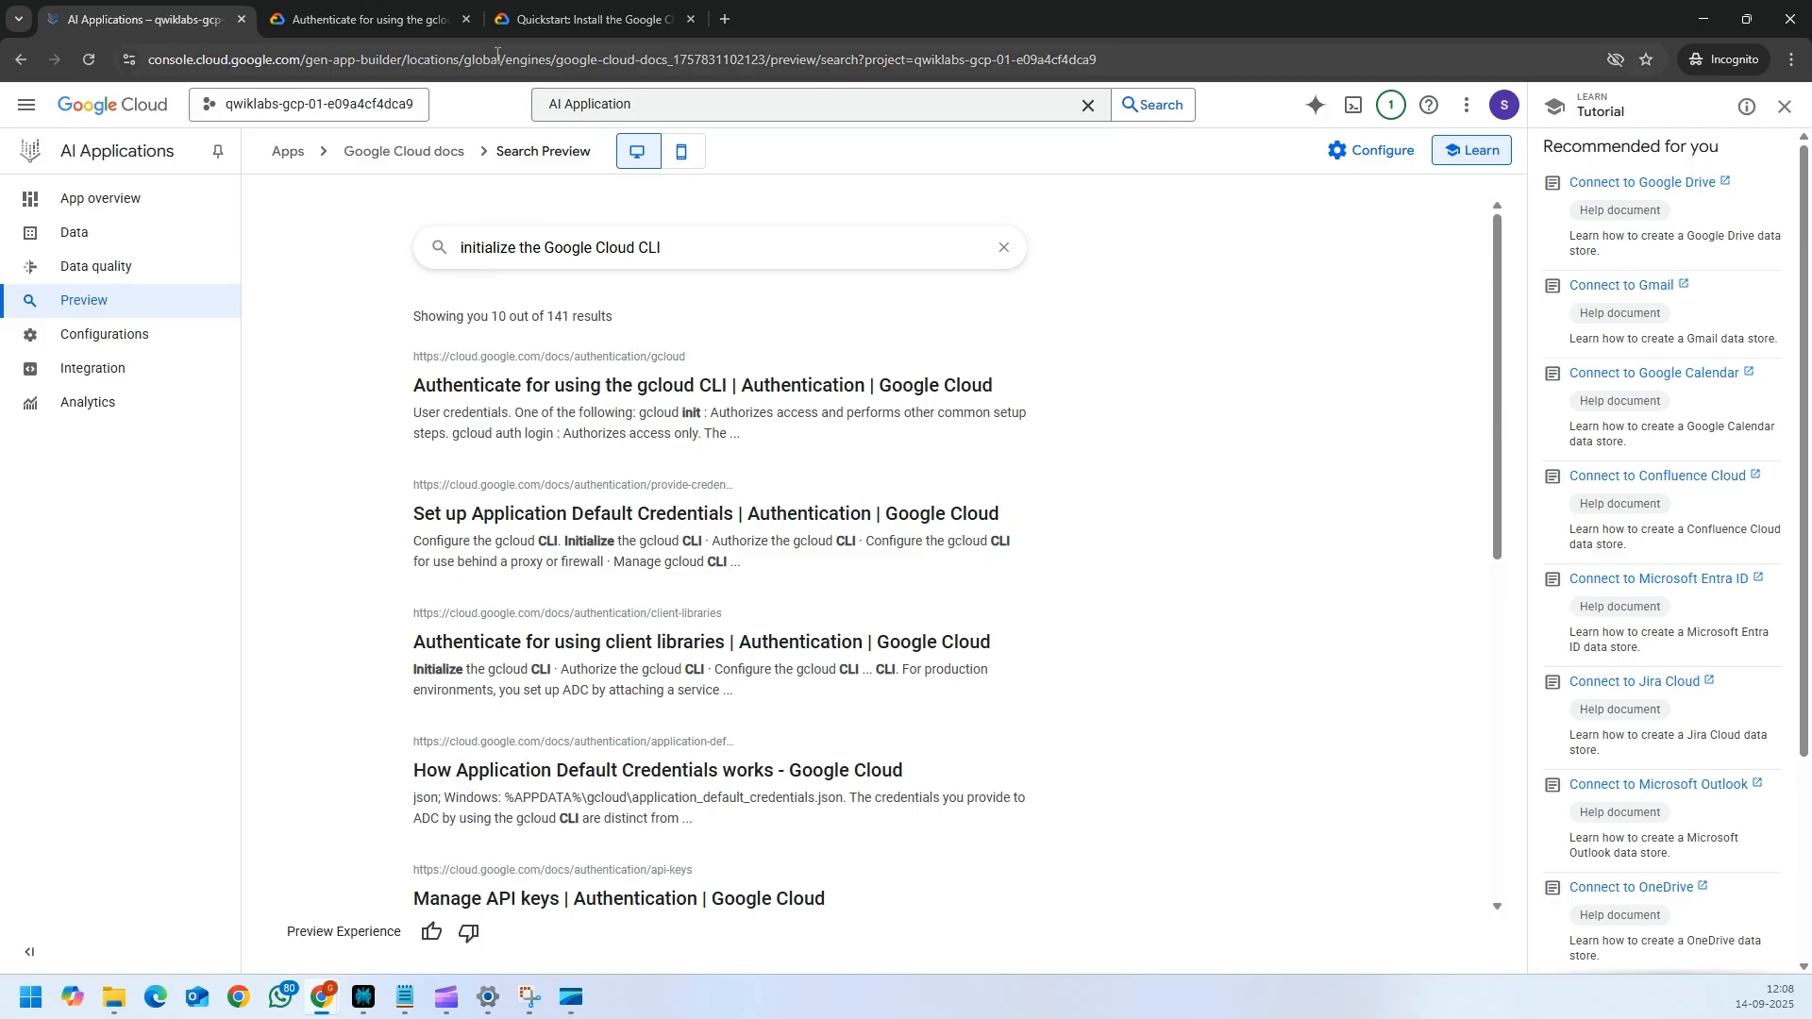
click(439, 21)
click(569, 13)
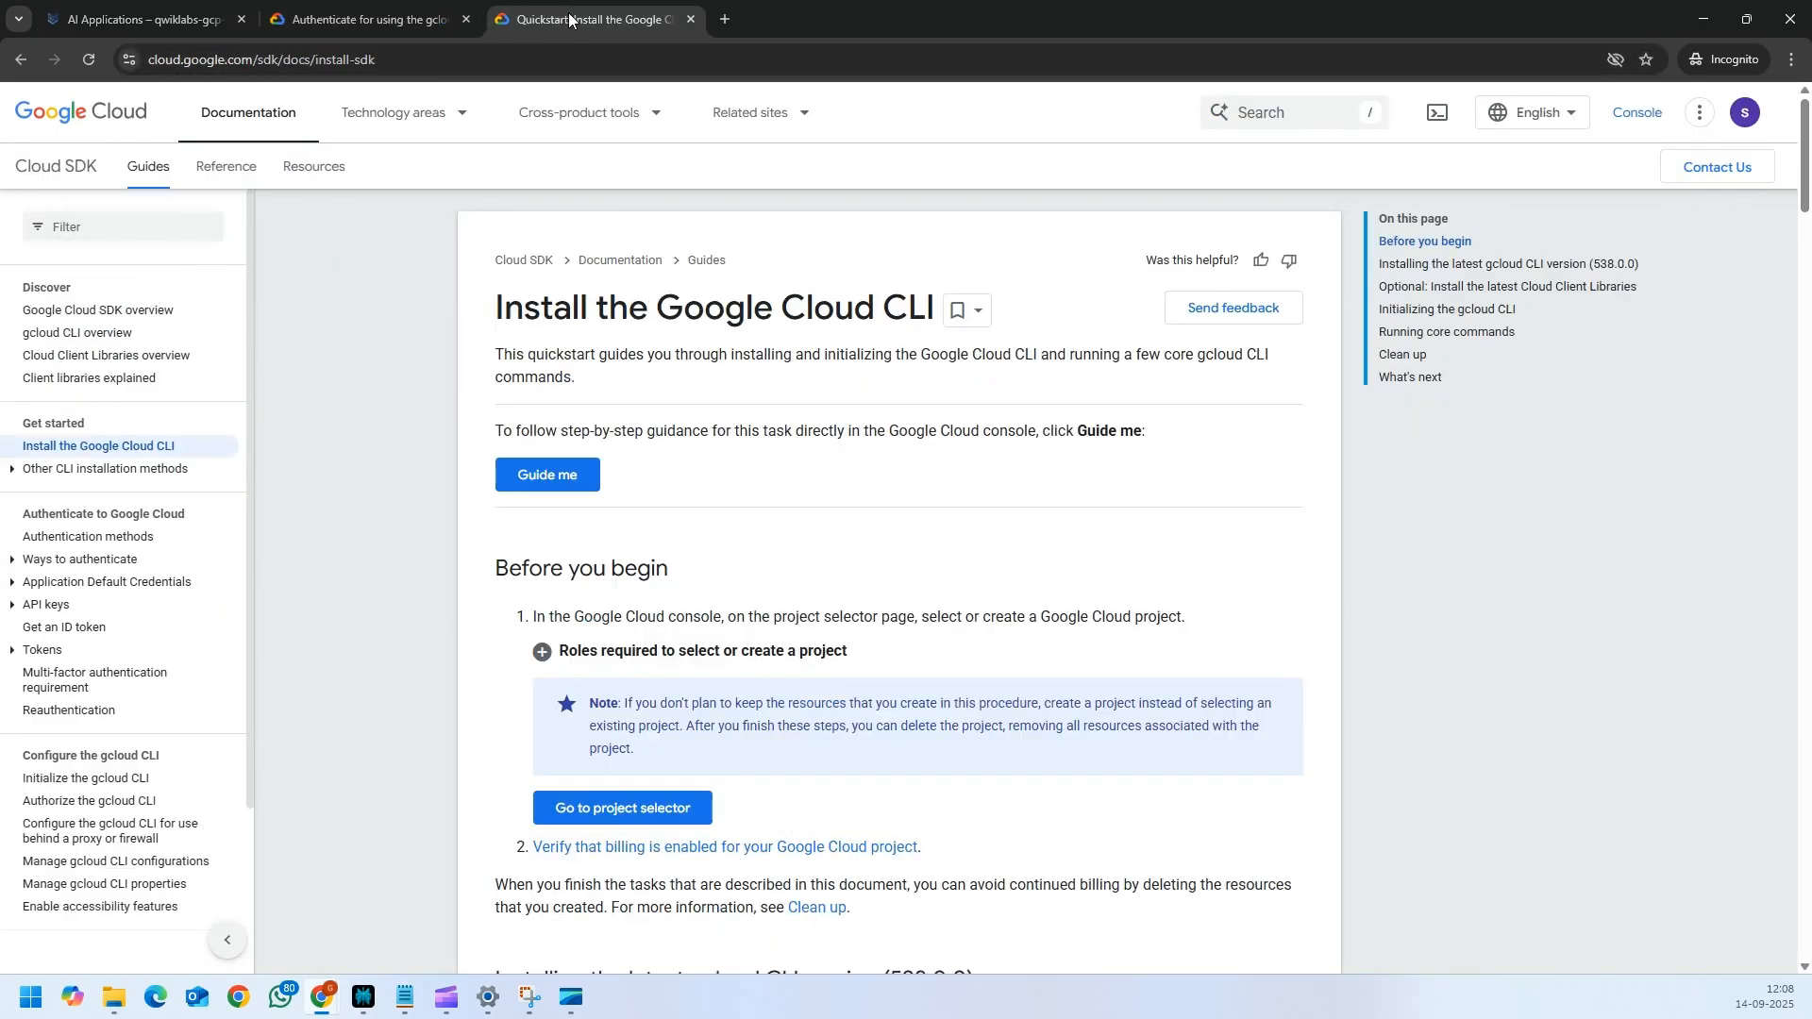
click(440, 26)
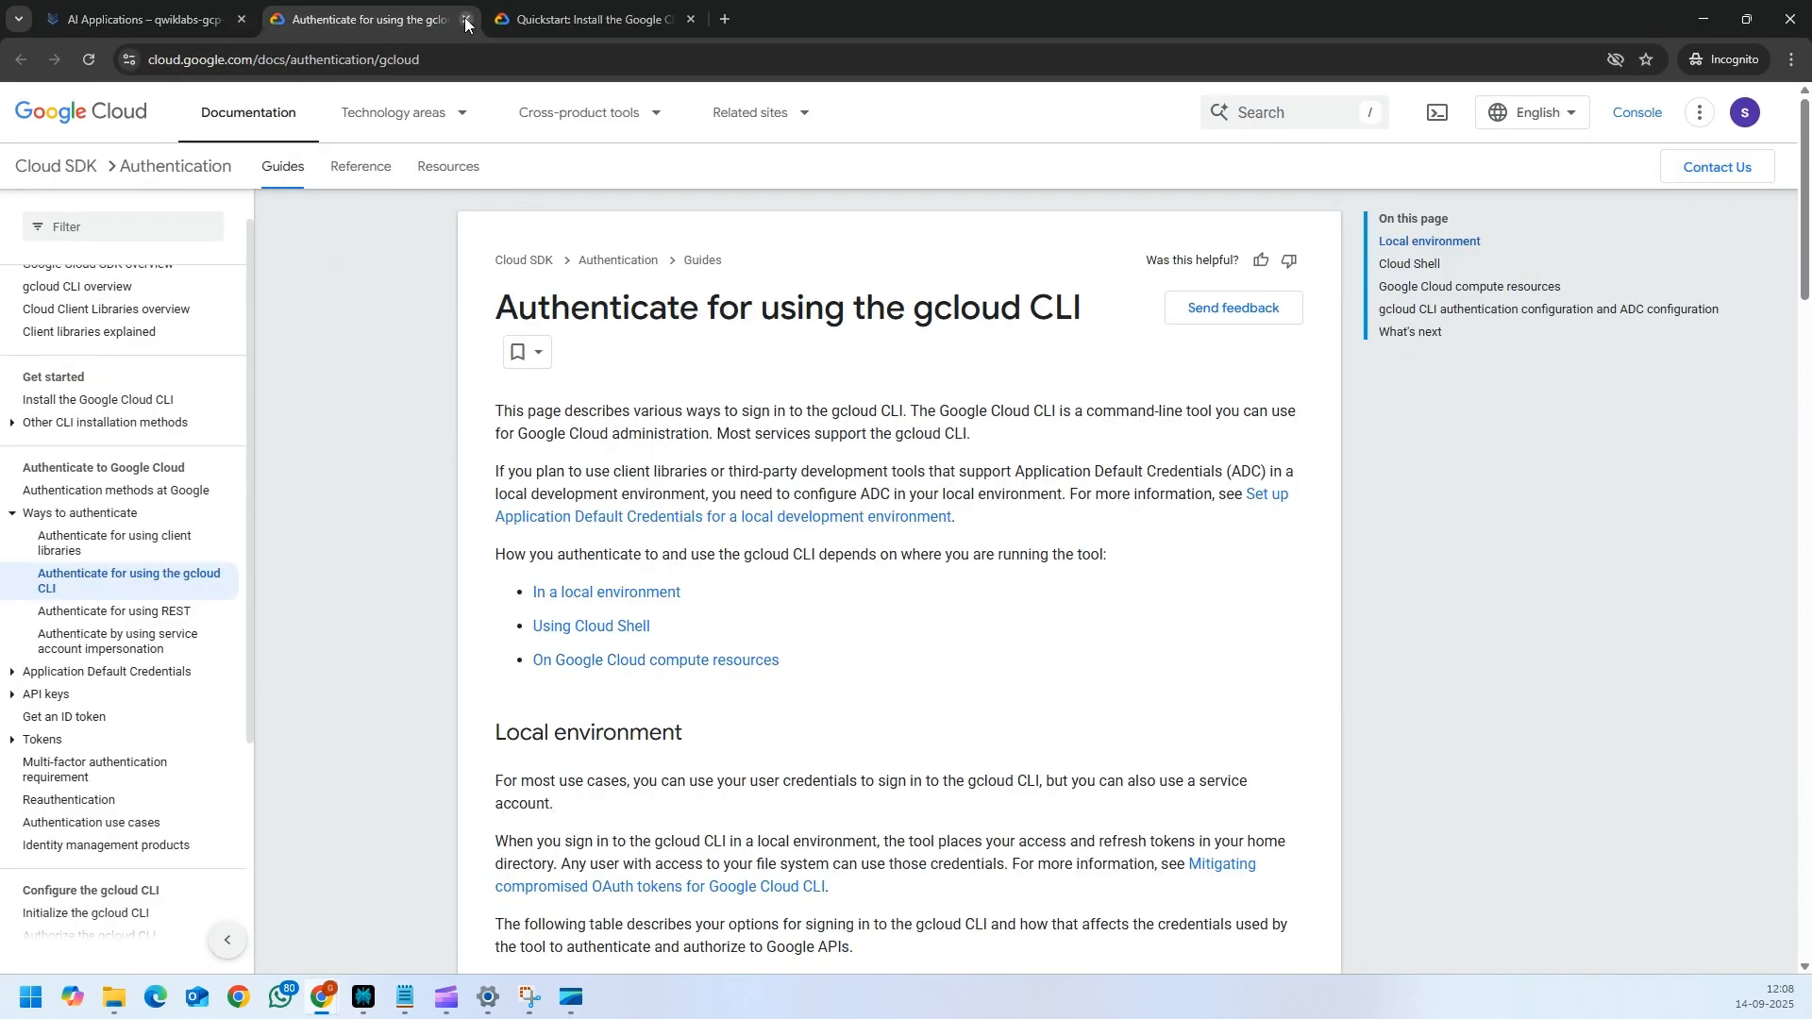
- Close both documentation pages and return to the Google Cloud docs app's search preview to review the remaining results
click(464, 21)
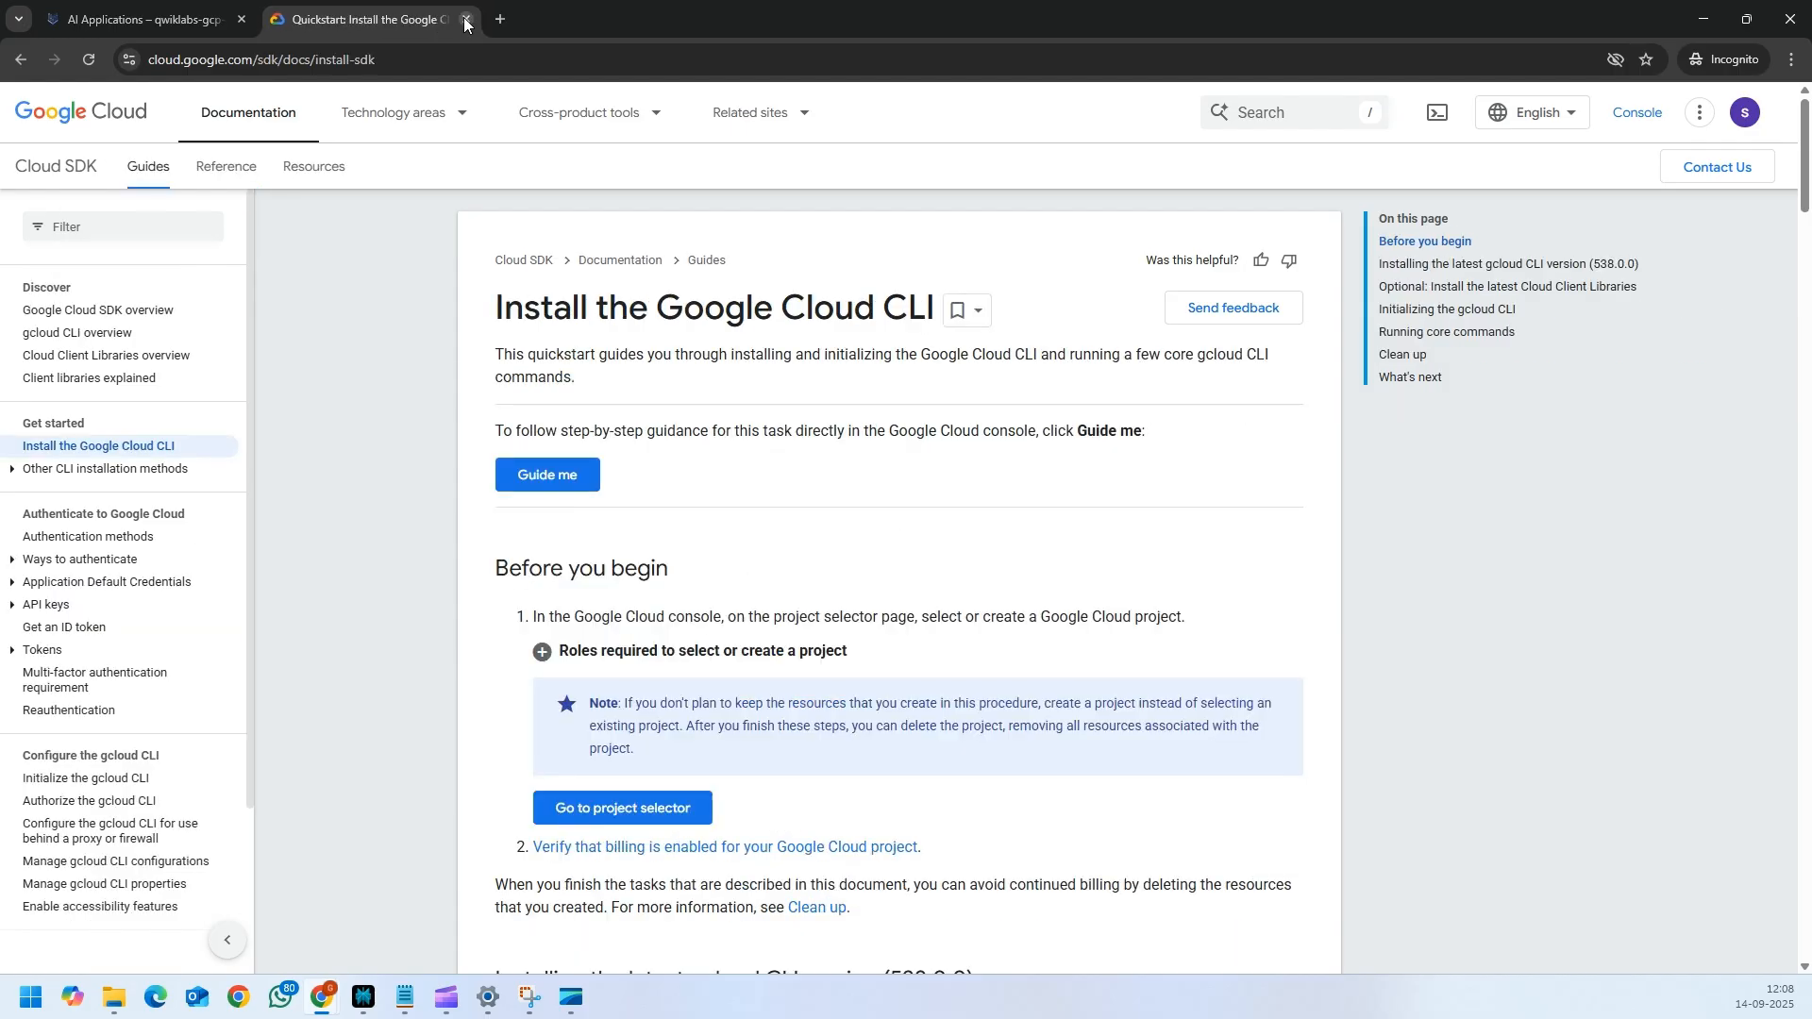
click(464, 21)
click(282, 21)
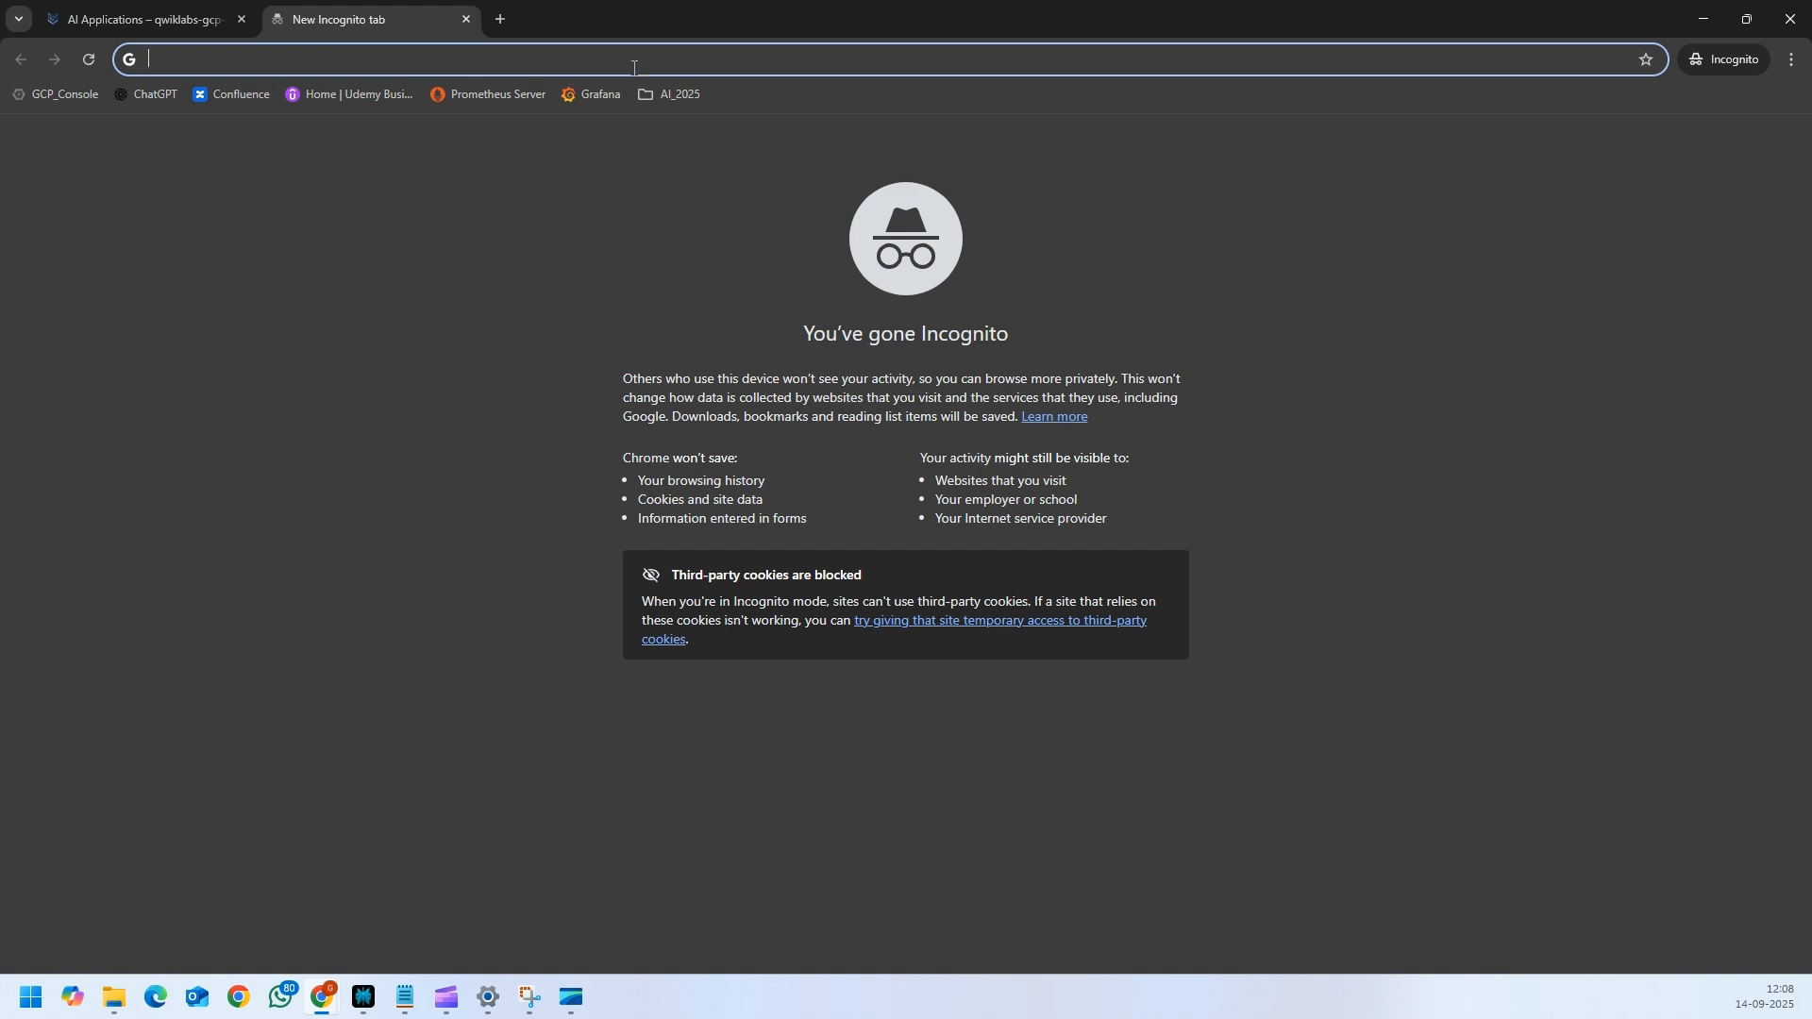
click(151, 21)
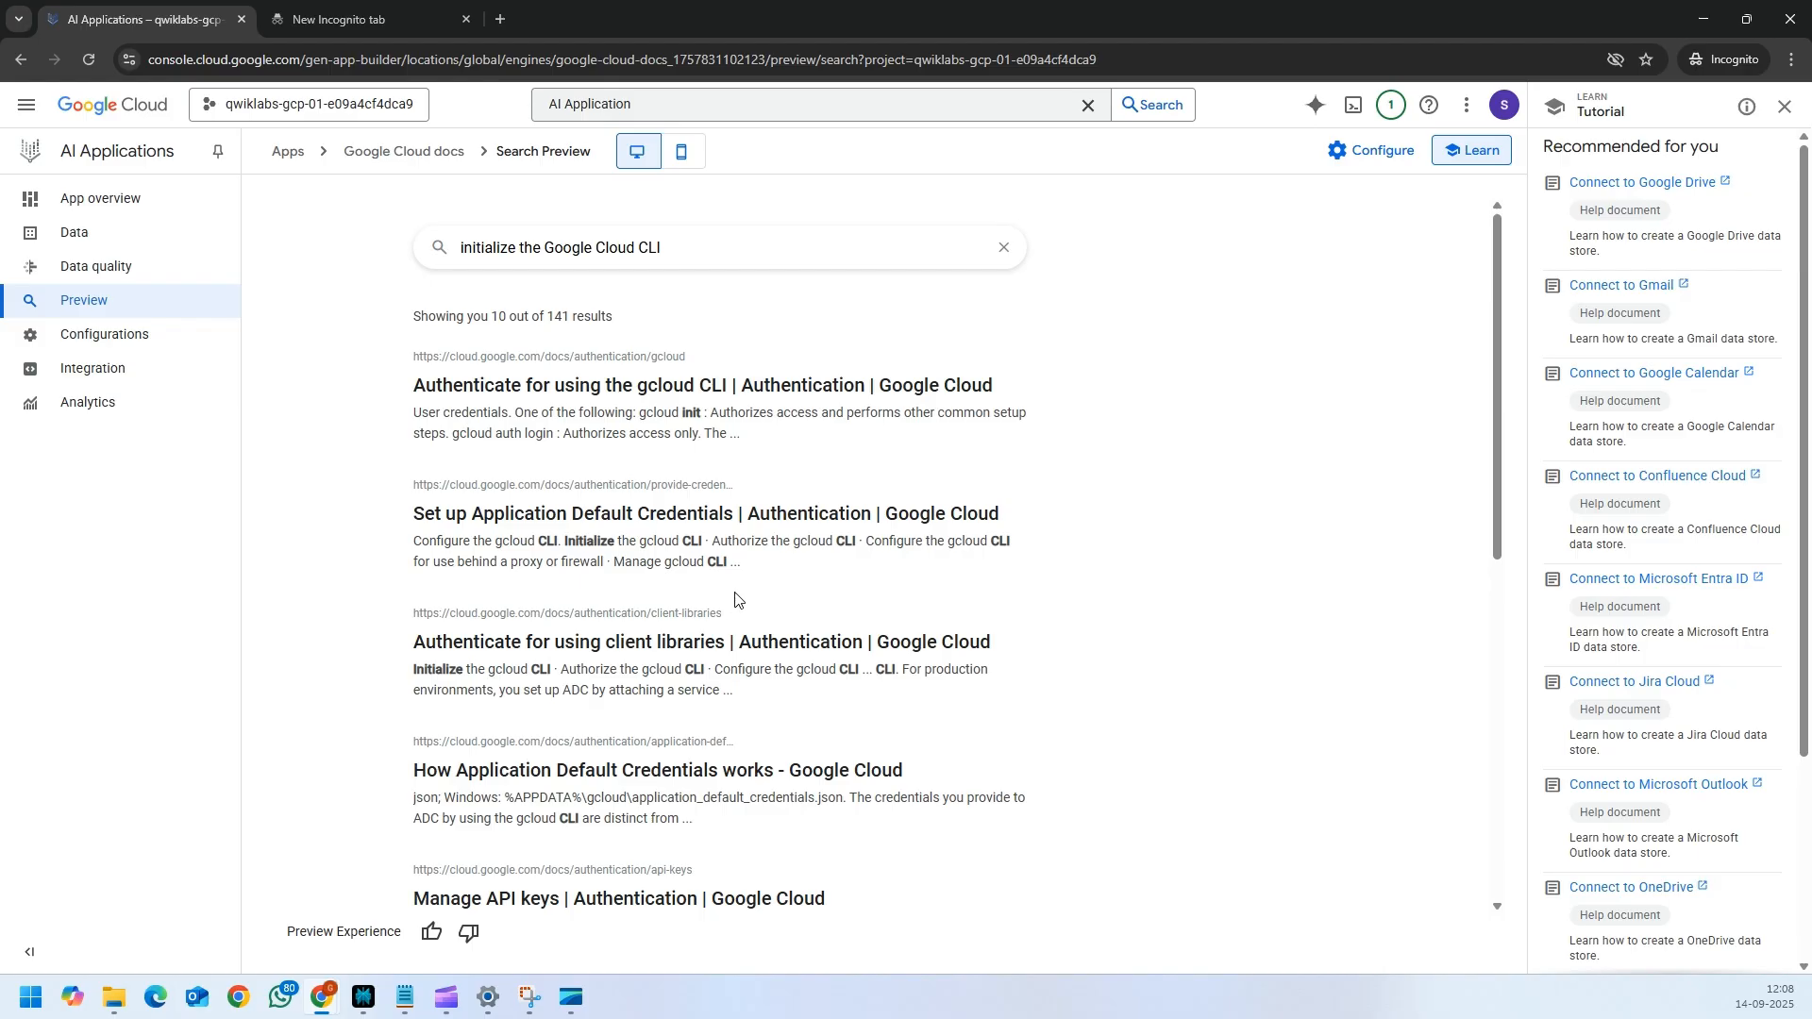
scroll(752, 622, down, 2)
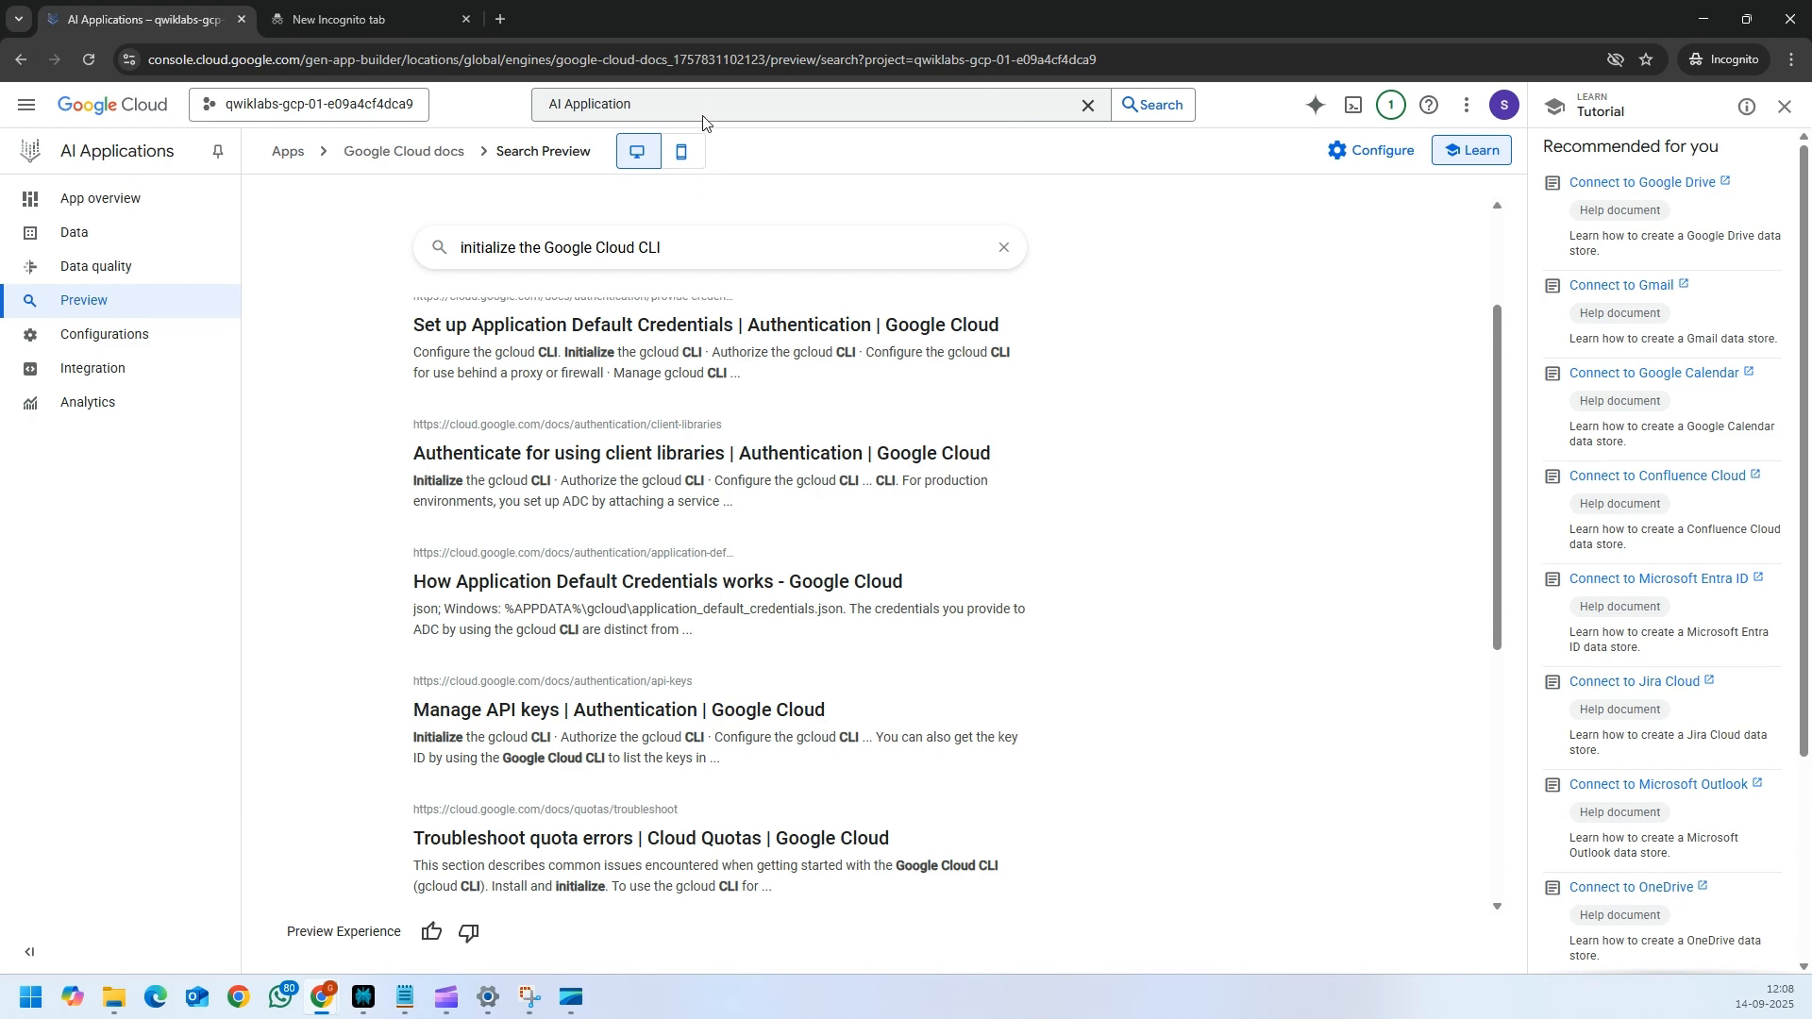
- Find AI Applications through the console search and start creating a new app of the Custom search (general) type
click(668, 103)
text(s)
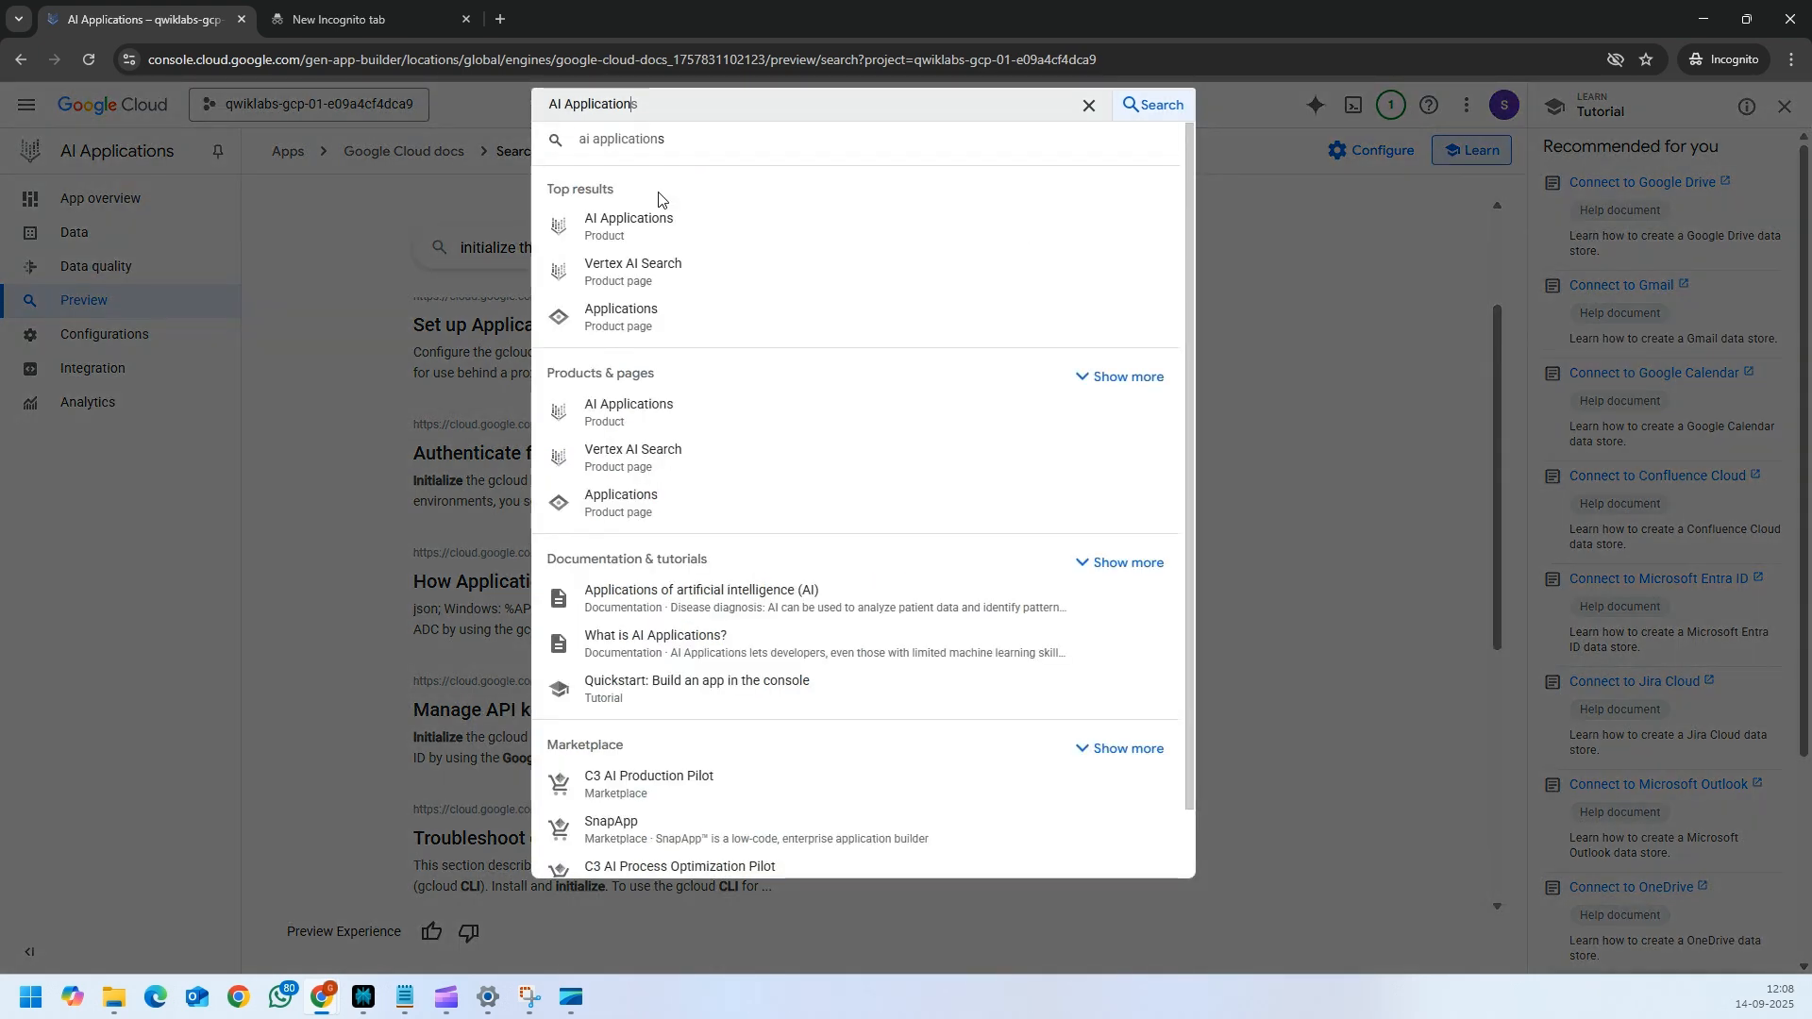
click(628, 227)
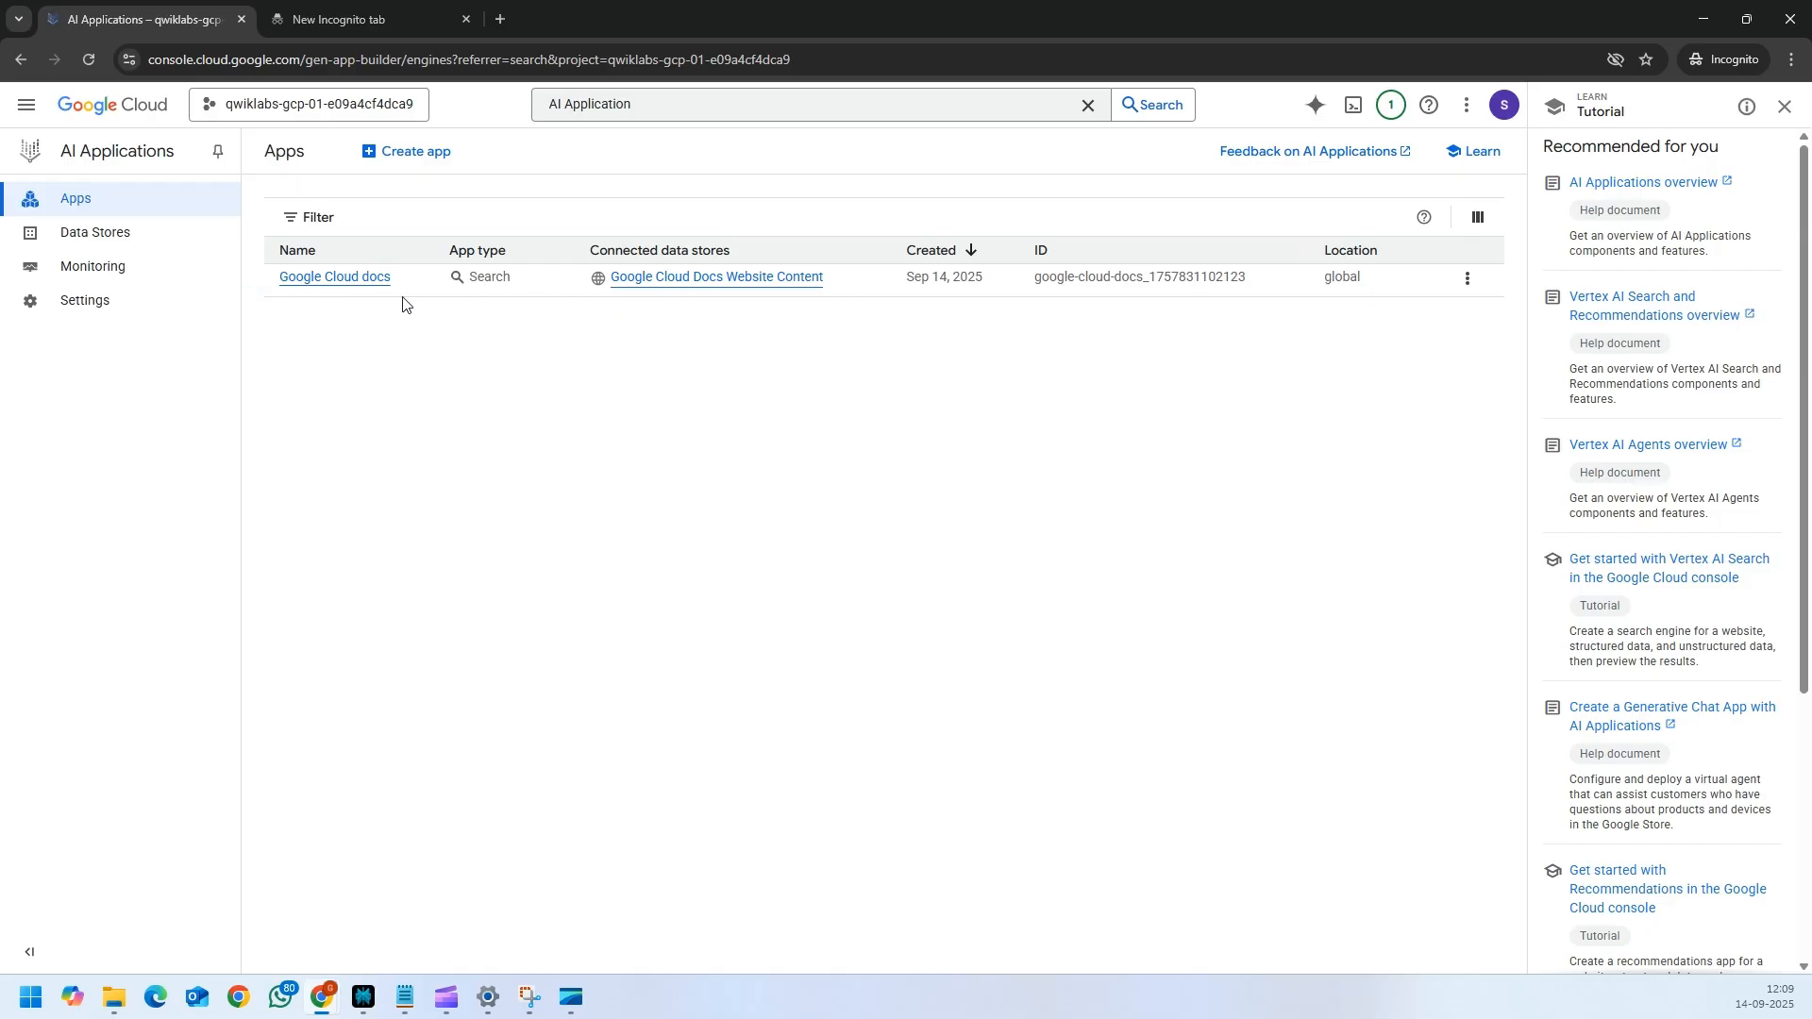
click(430, 157)
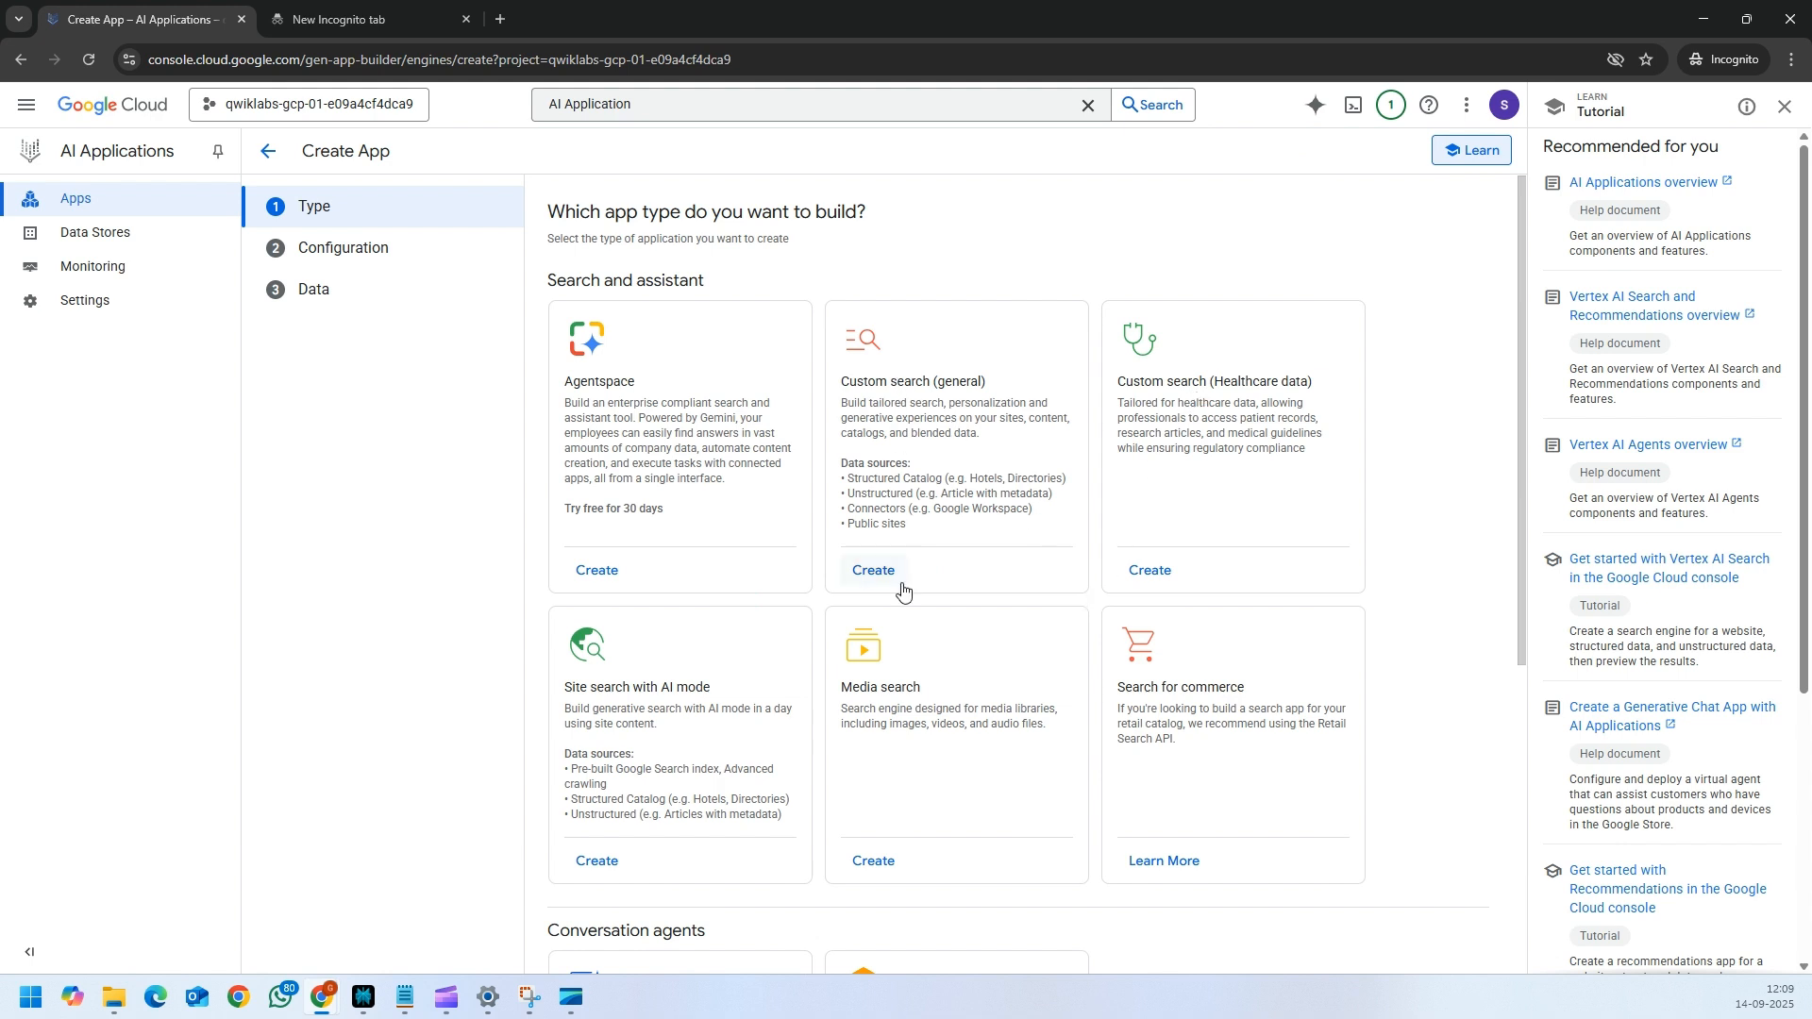
drag(848, 481, 954, 483)
click(939, 477)
click(871, 571)
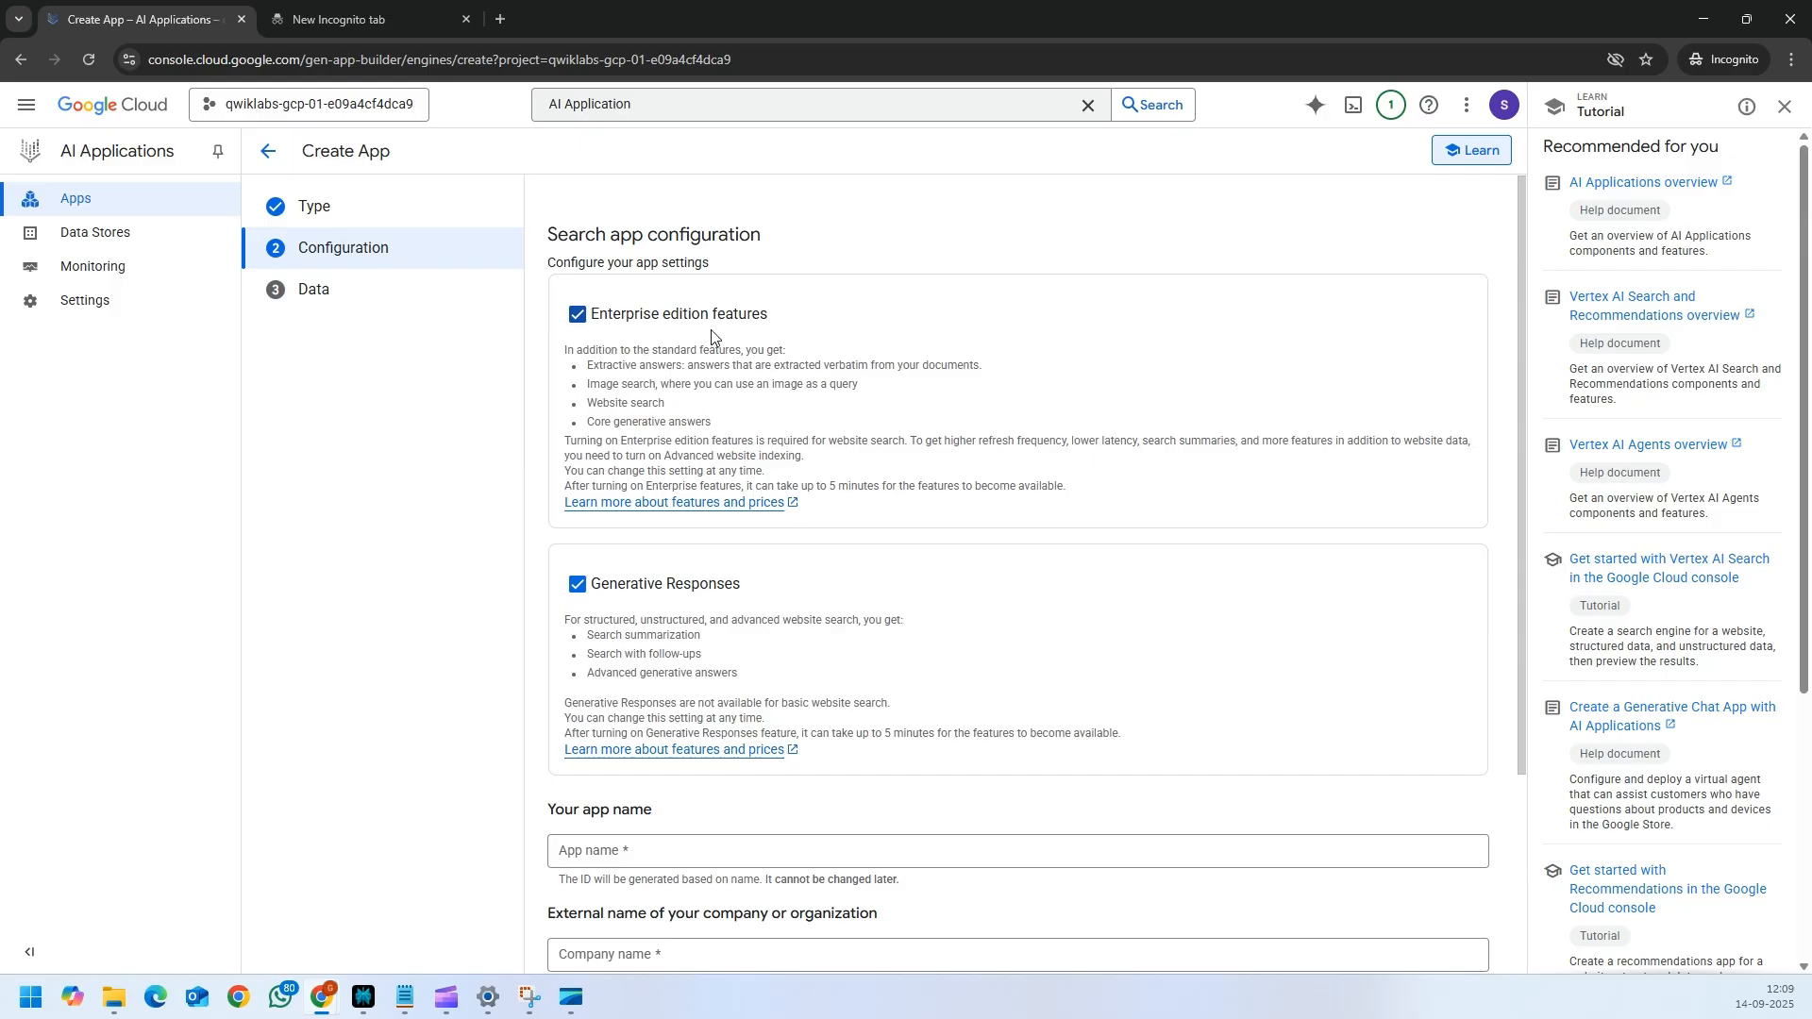
- Name the app Movie Database Search, set the company name to Movie Searchers, and continue to the data stage
scroll(699, 618, down, 3)
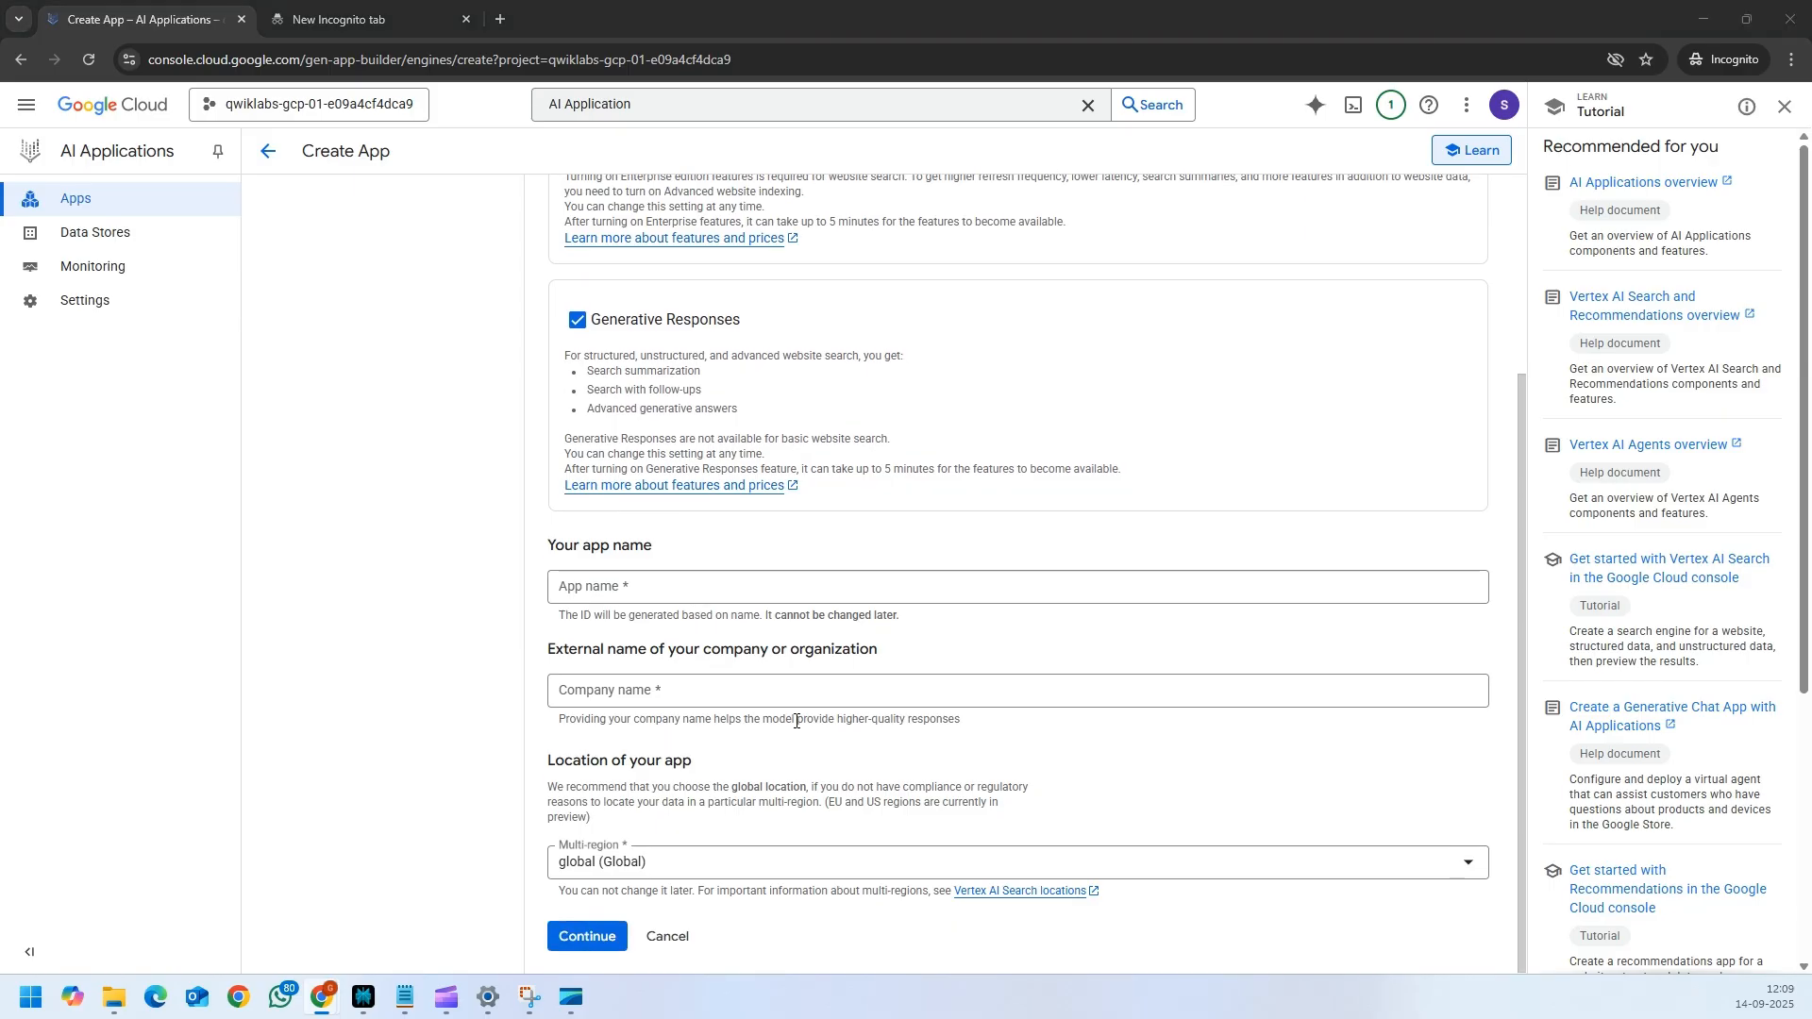
click(586, 587)
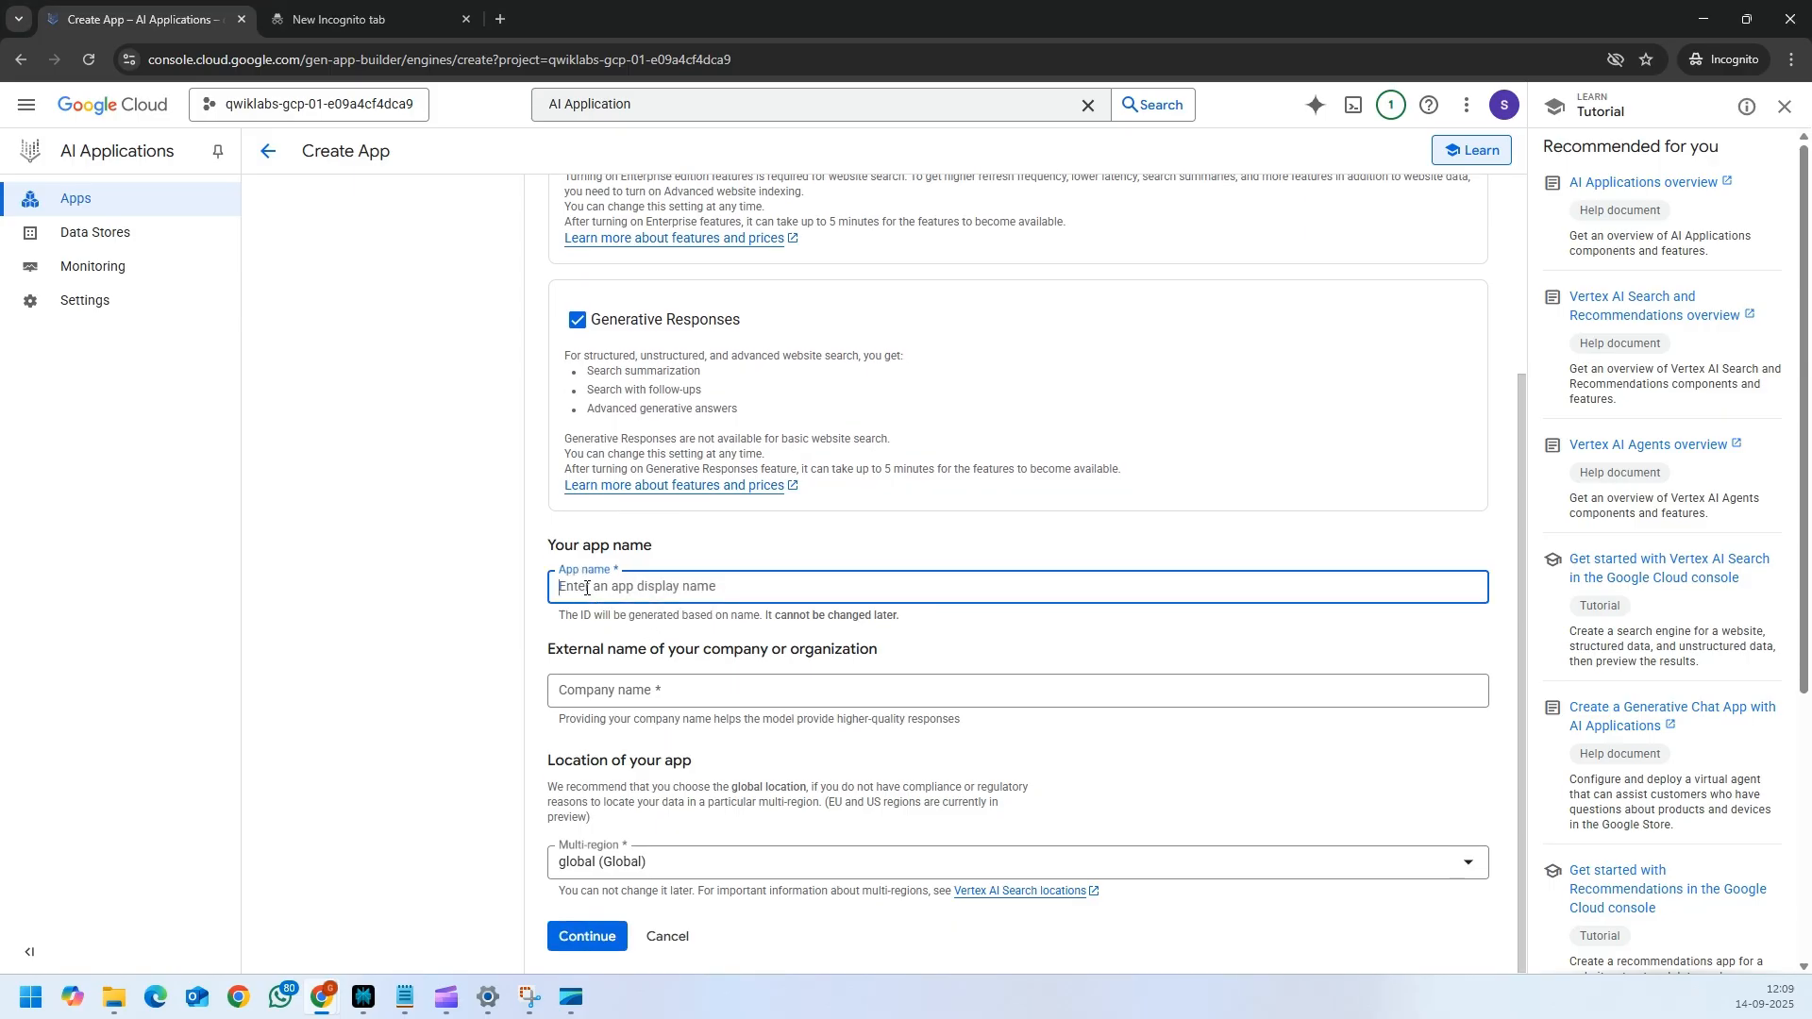
text(Movie Database Search)
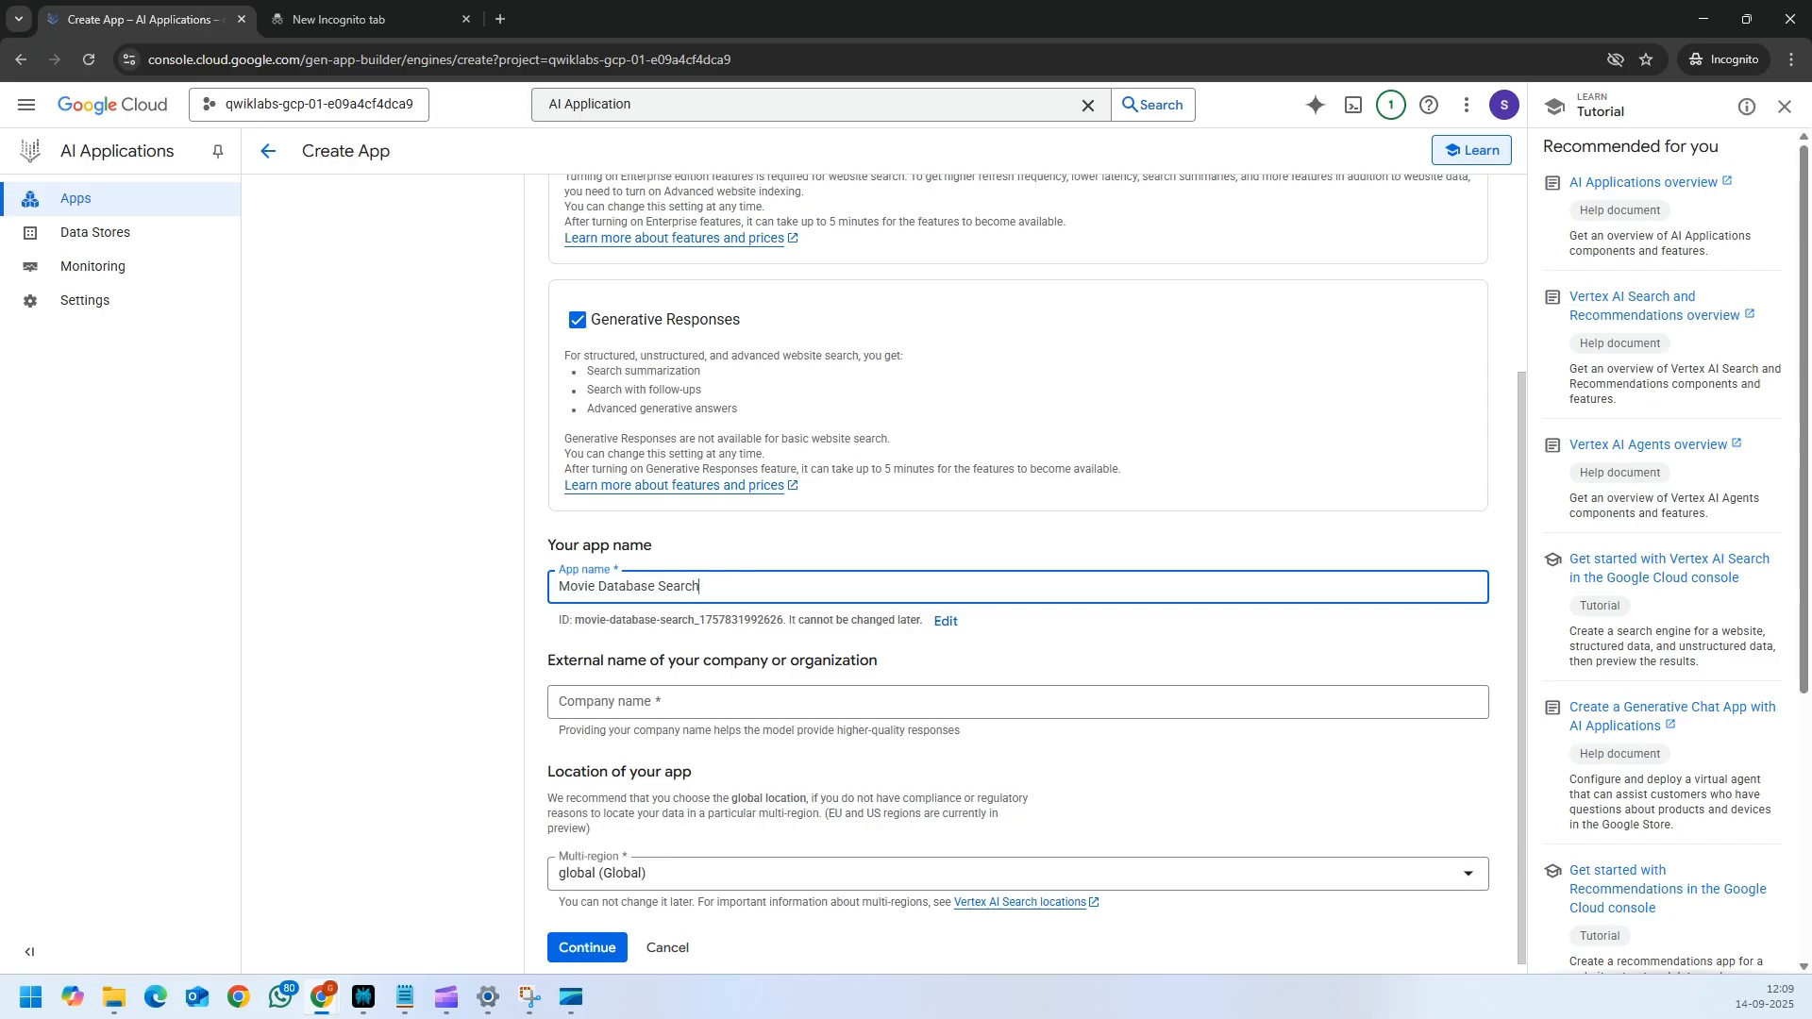
click(629, 709)
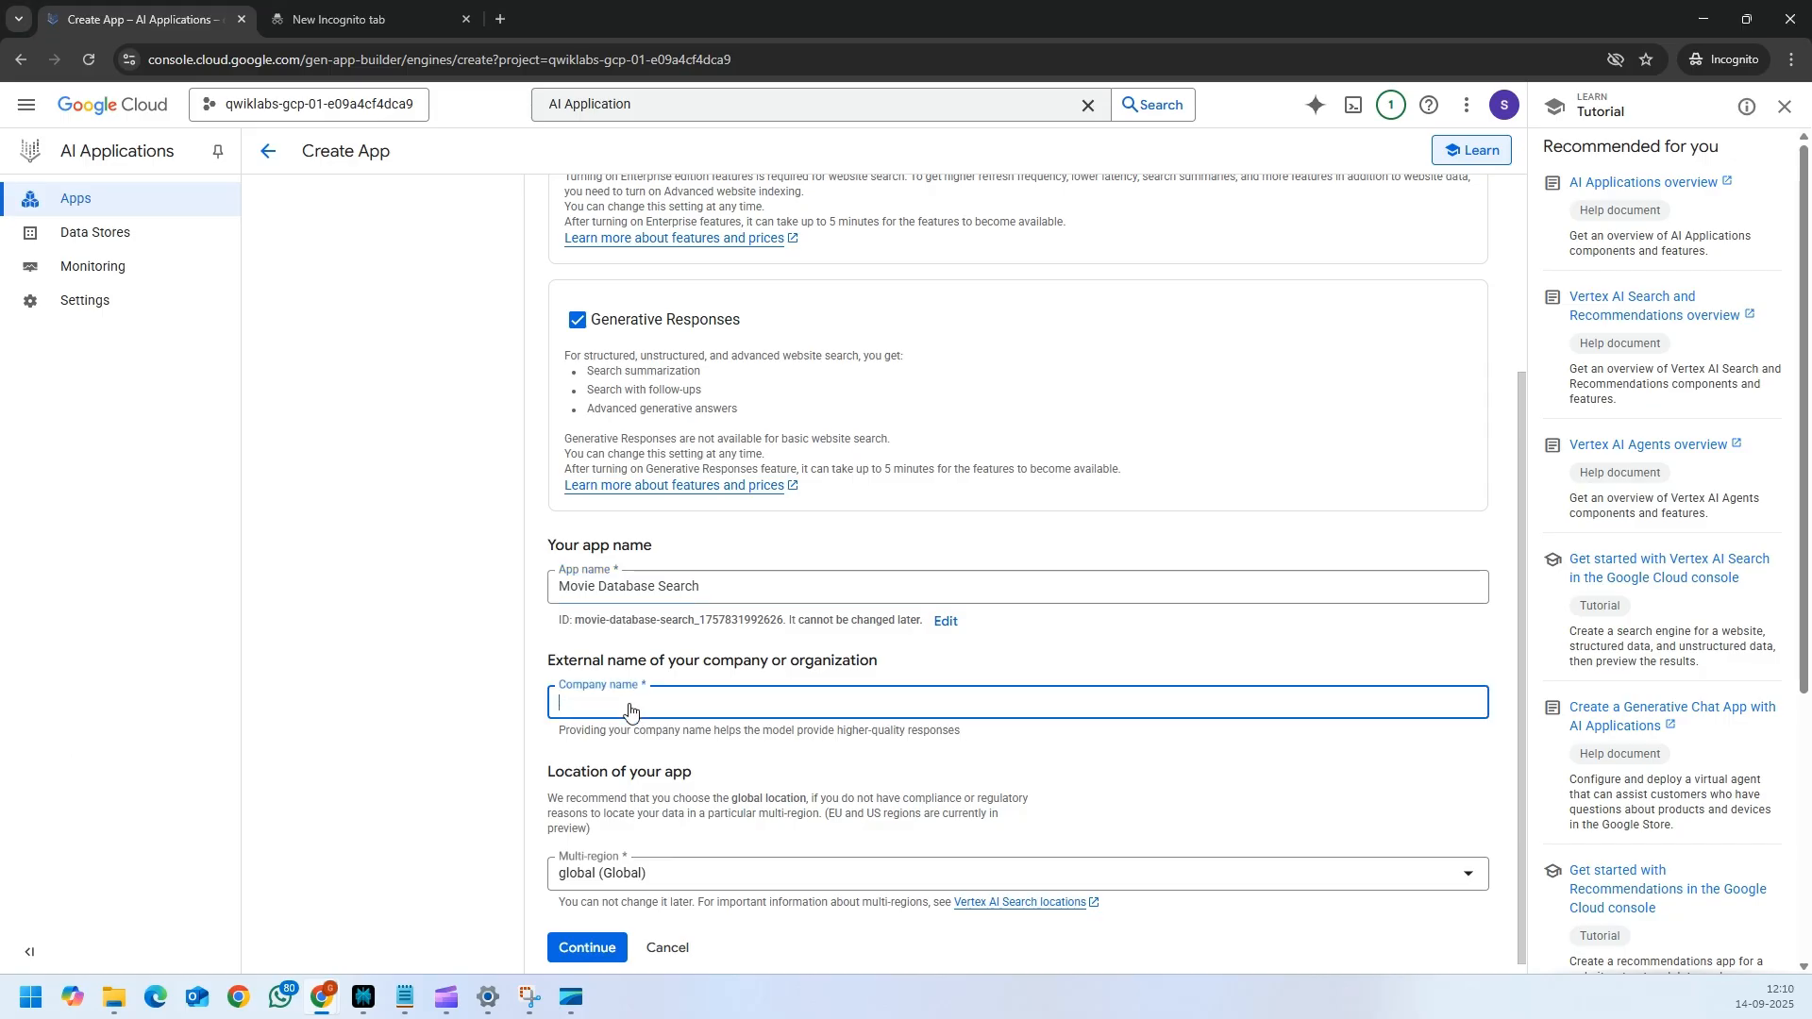
text(Movie Searchers)
scroll(675, 741, down, 1)
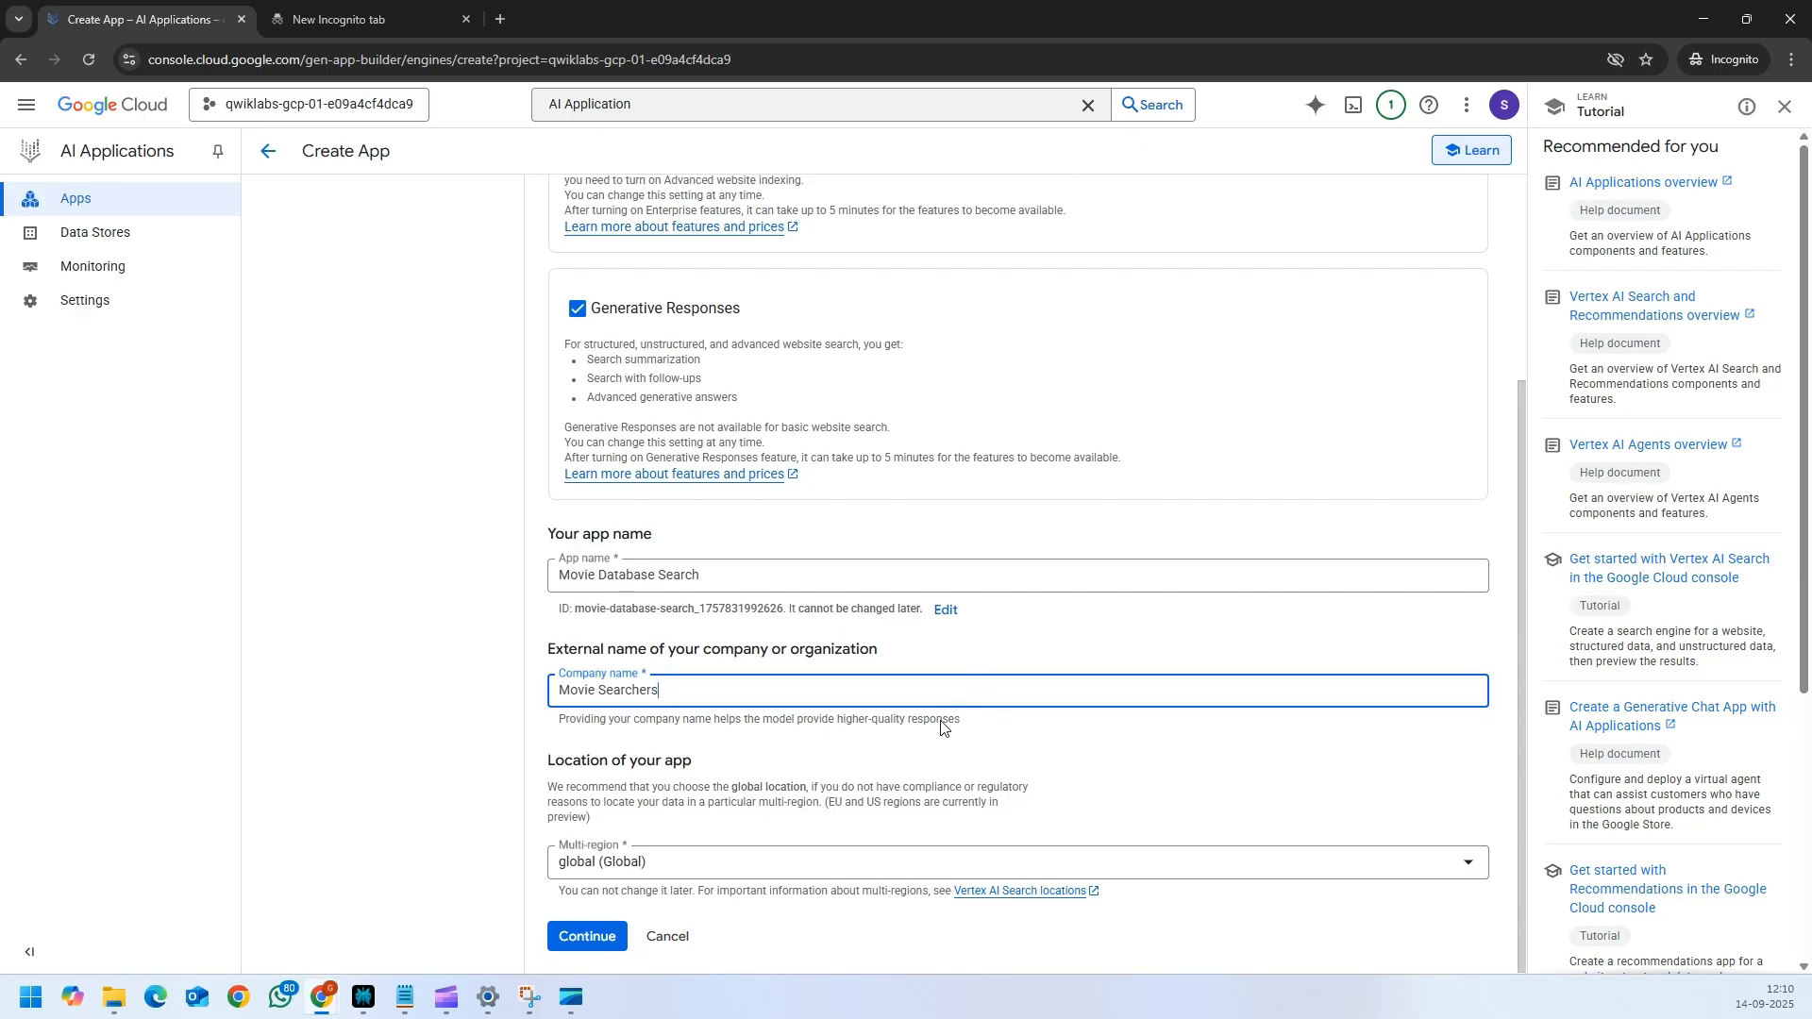
click(589, 939)
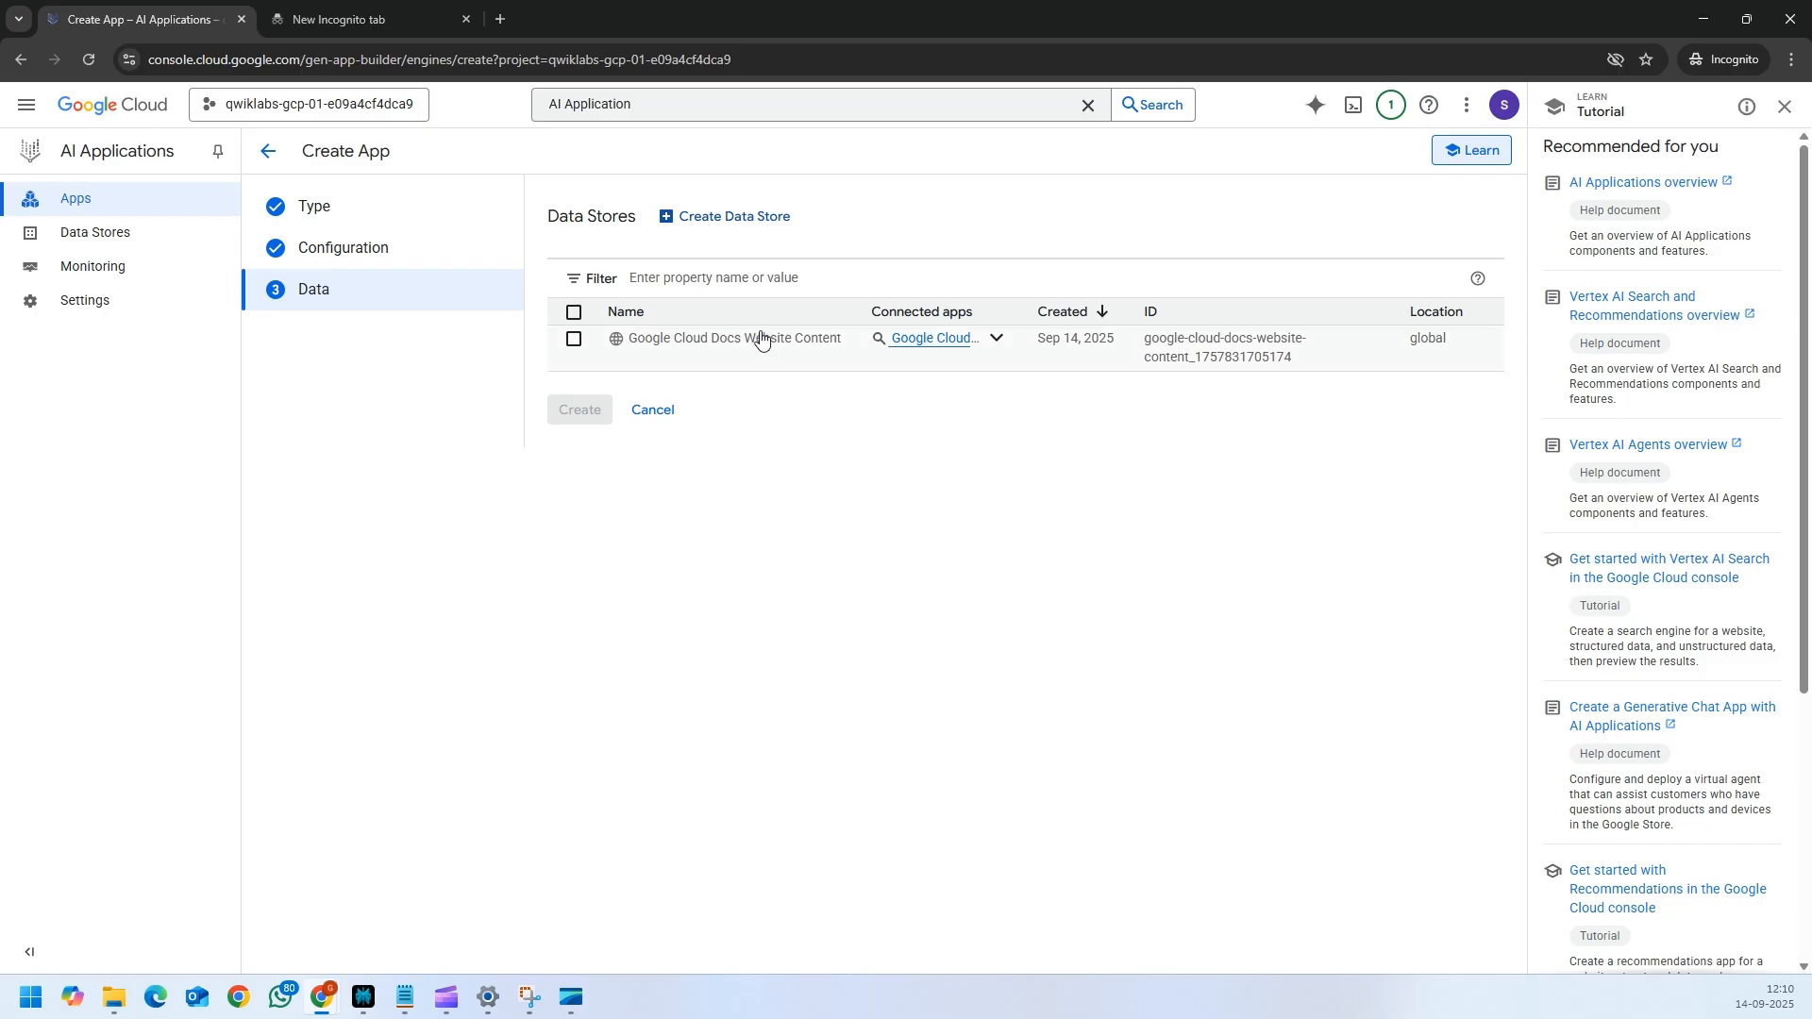
- Start a new data store with Cloud Storage as the source and Structured data (JSONL) as the data kind
click(739, 222)
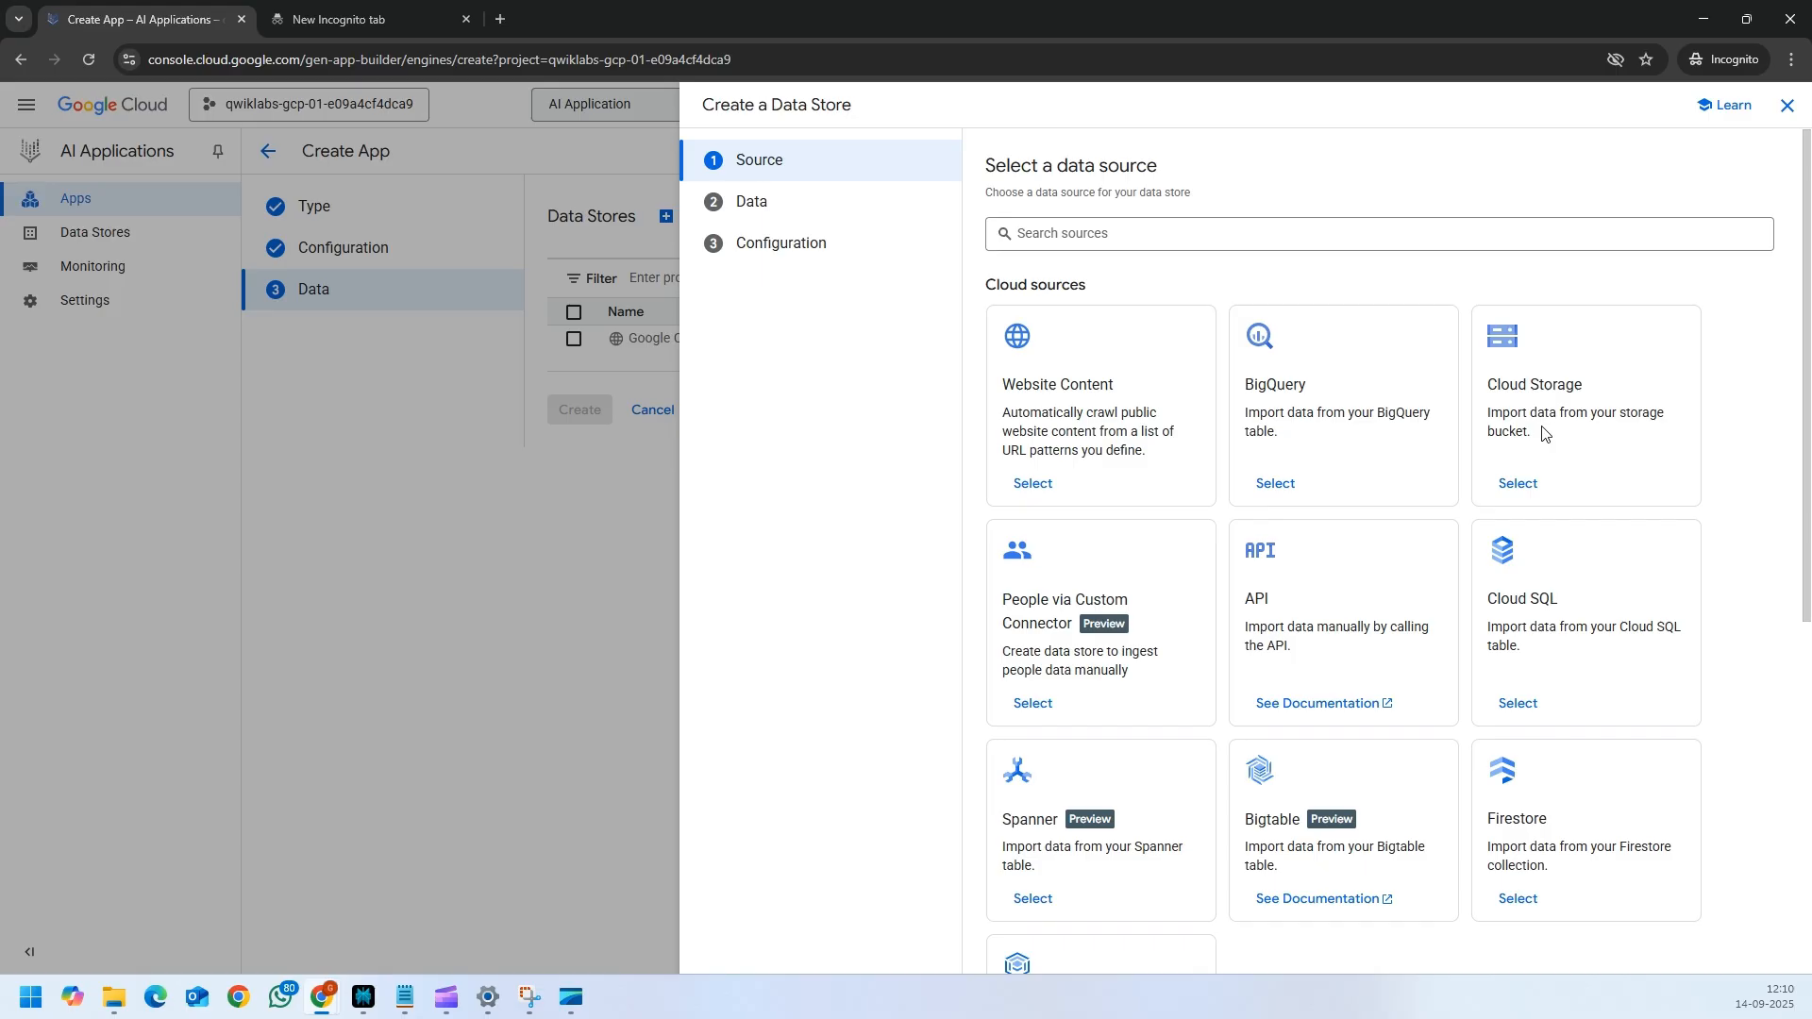
click(1519, 484)
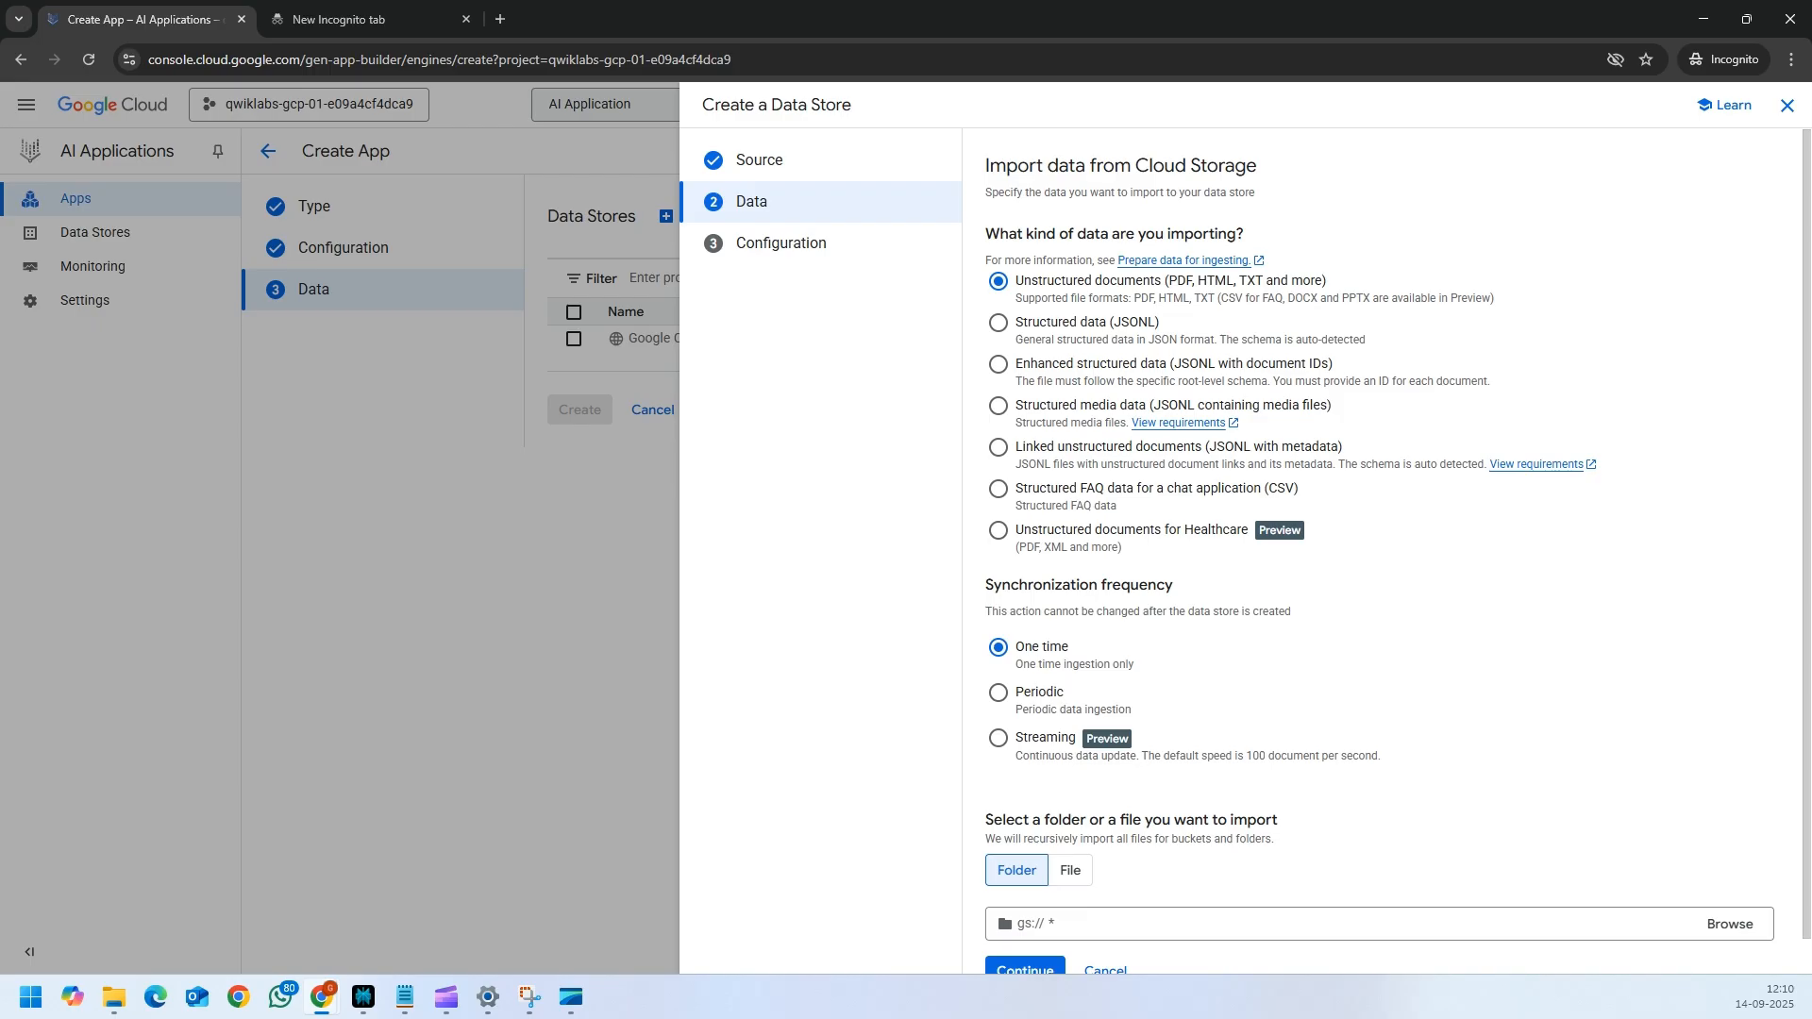
click(998, 323)
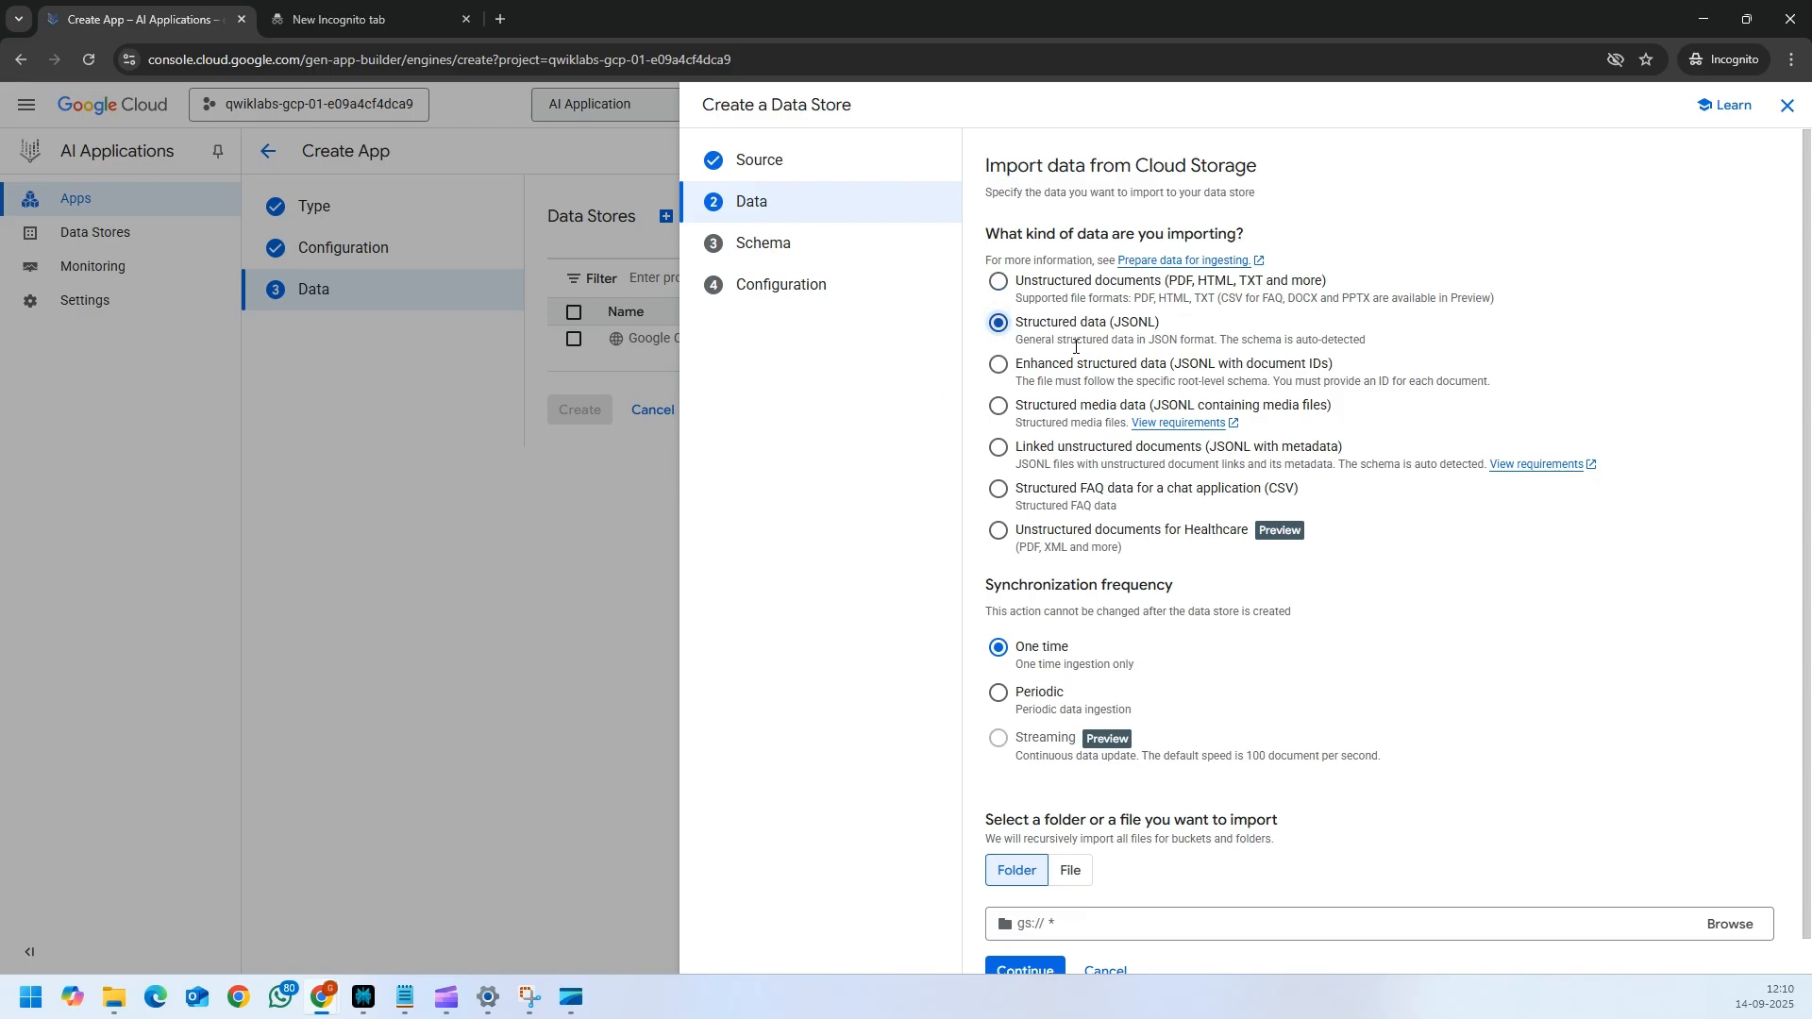
- Switch to the lab instructions and read Task 3, including the file path for the movie metadata import
key(alt+Tab)
scroll(695, 500, up, 2)
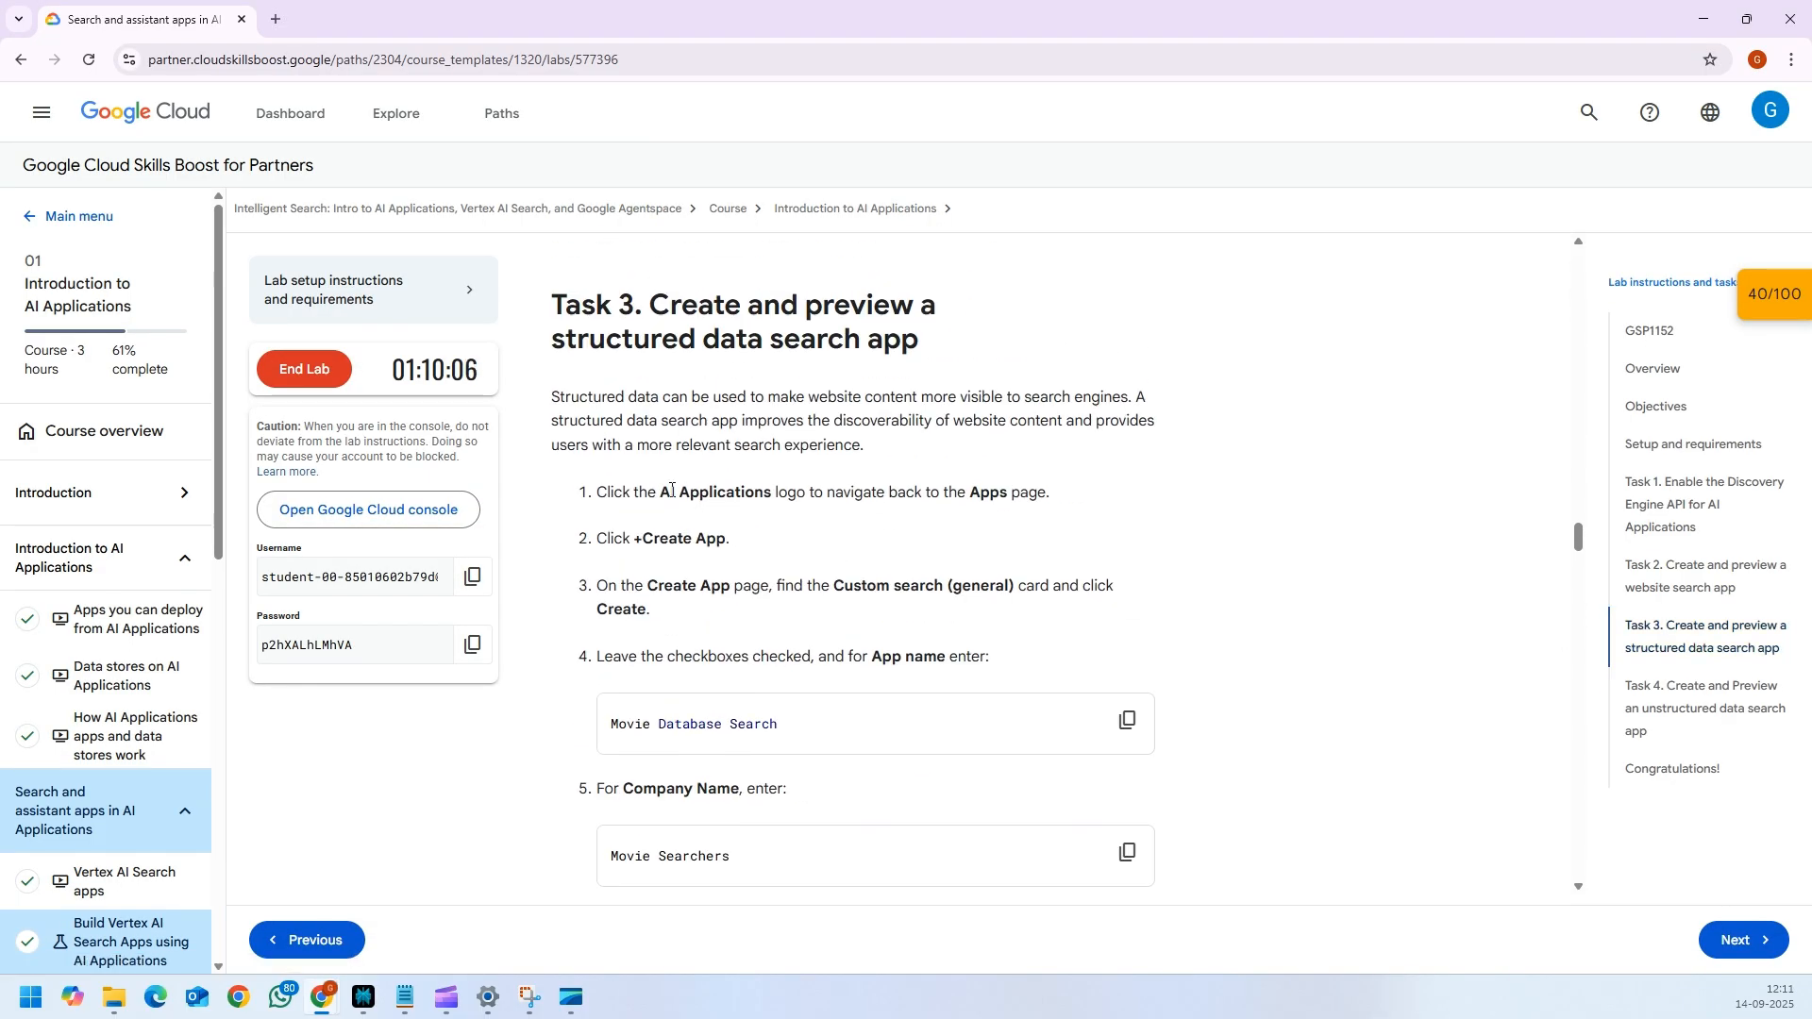
scroll(695, 501, down, 5)
scroll(728, 569, down, 2)
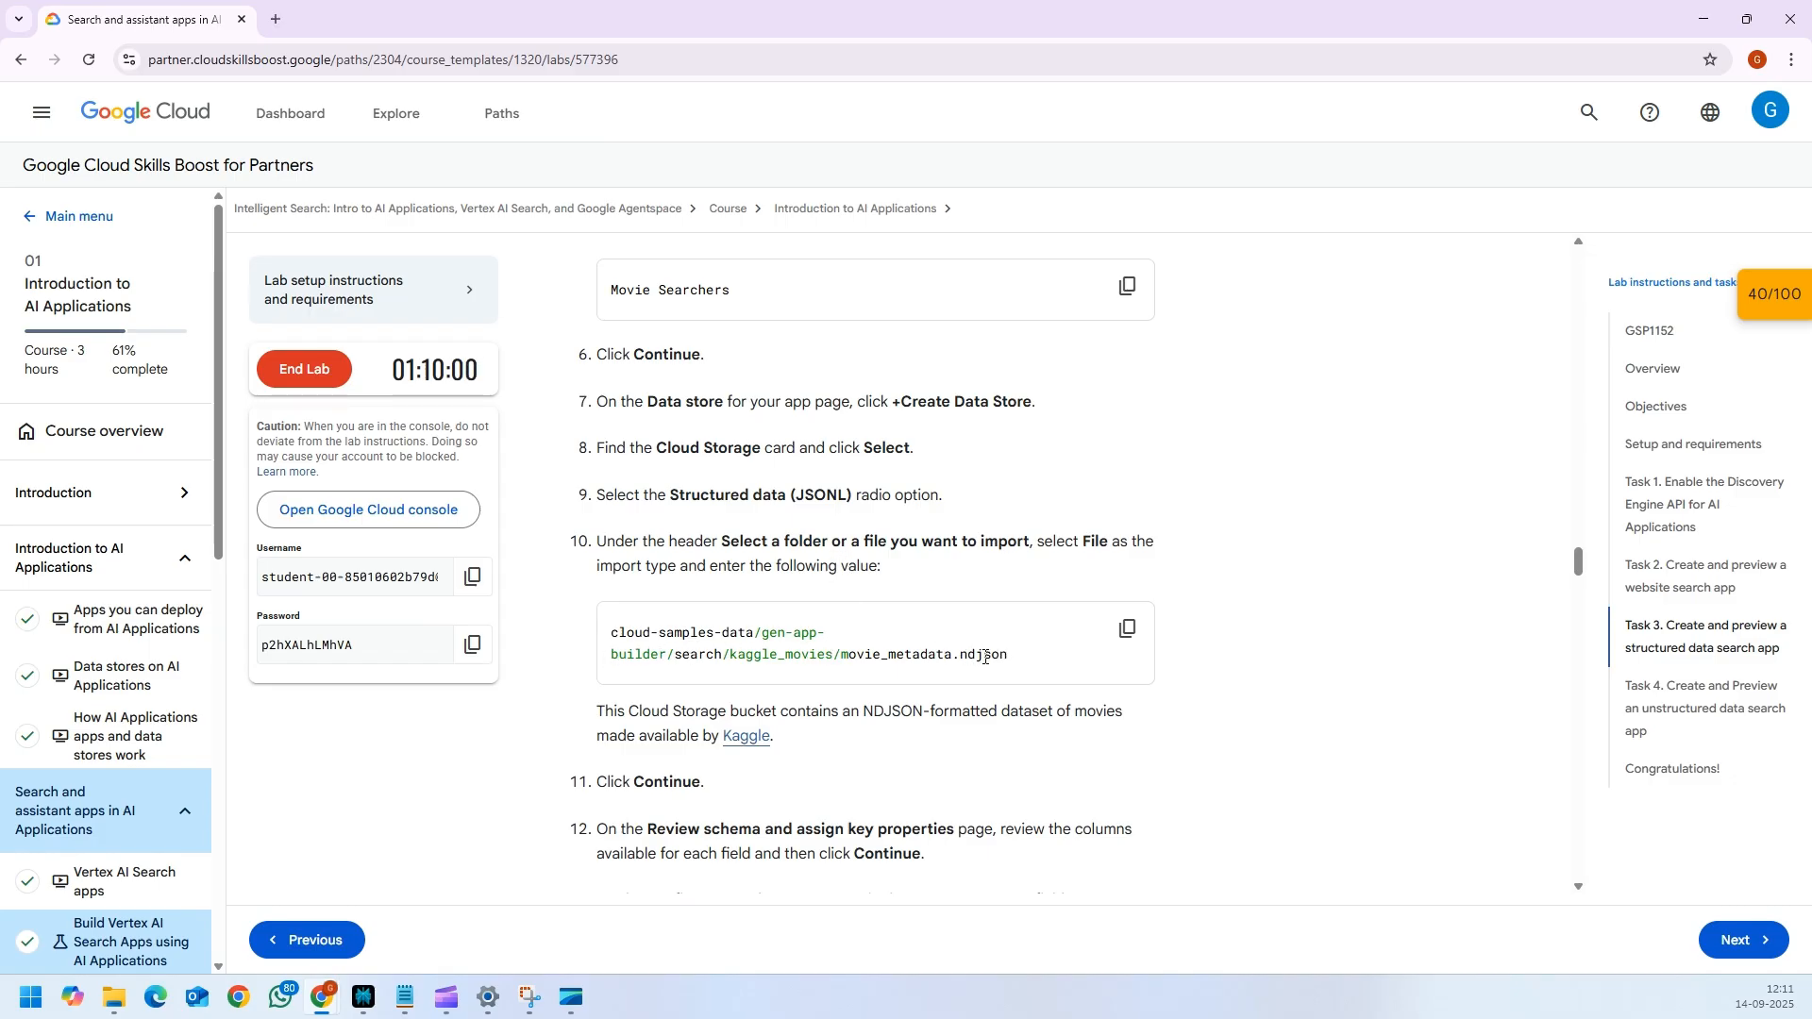
drag(1015, 656, 636, 633)
scroll(755, 613, down, 2)
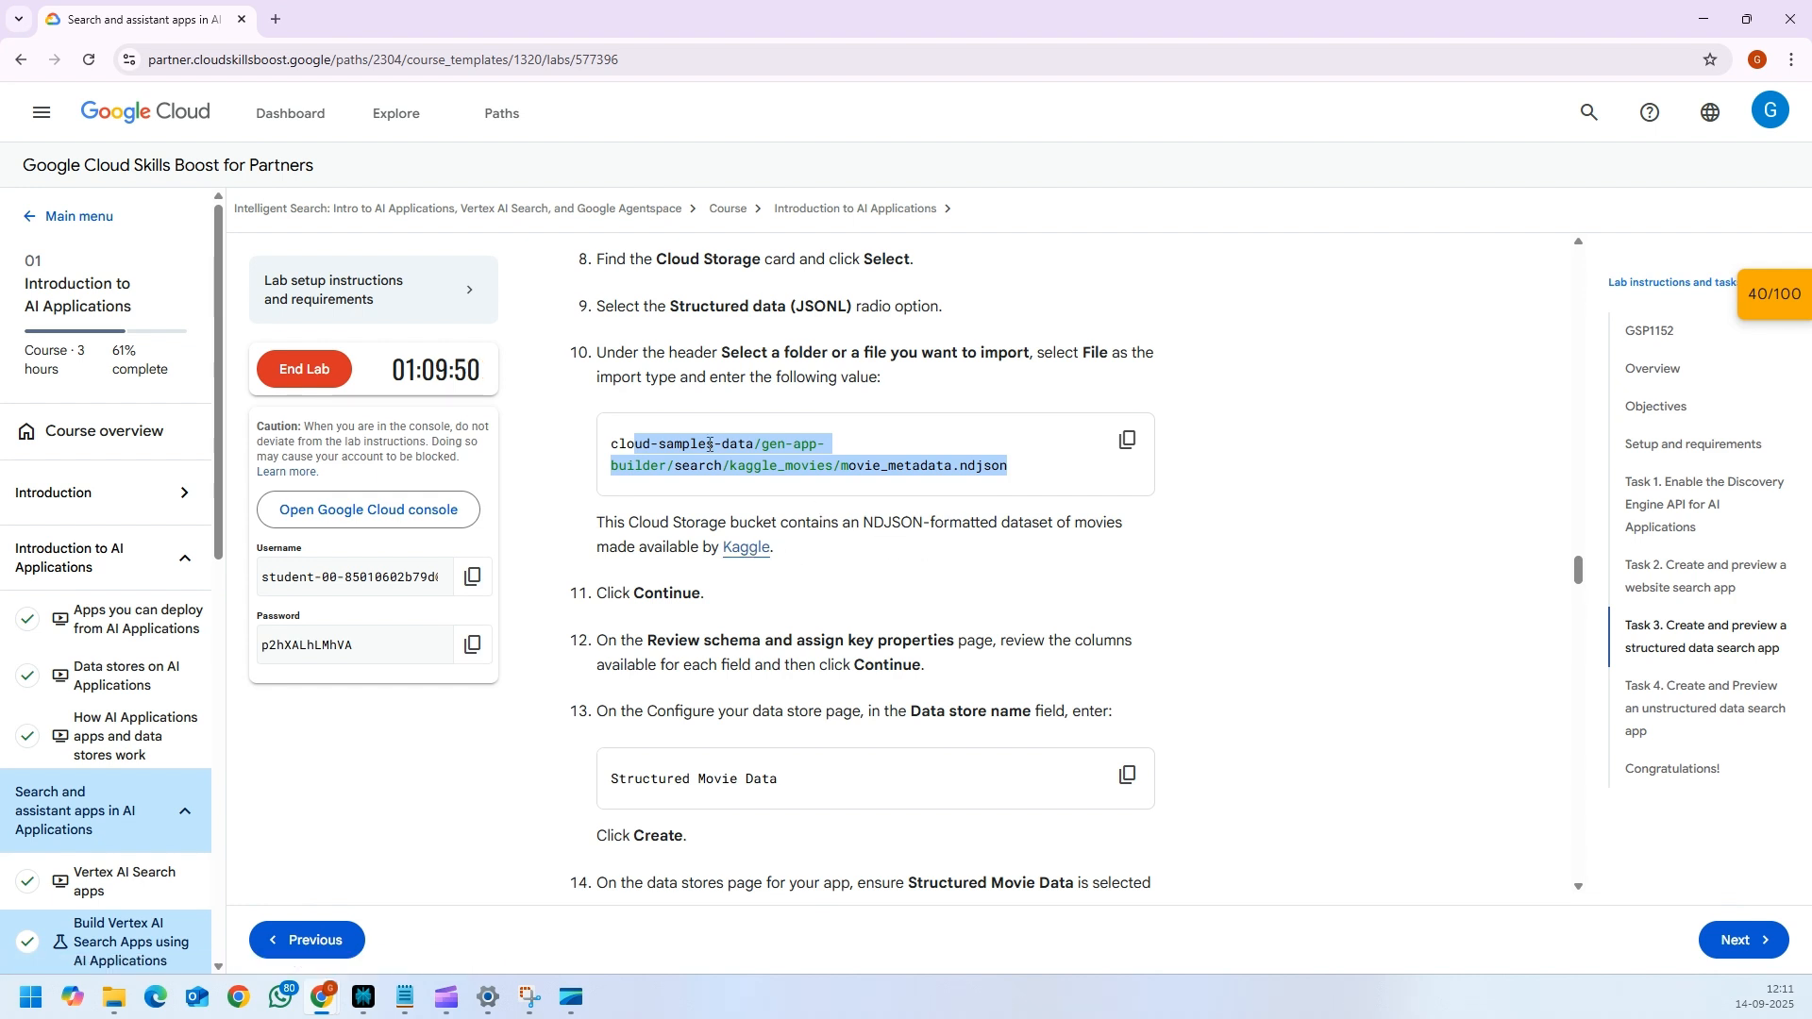
- Open the Kaggle link from the lab instructions in a new tab and examine The Movies Dataset's description and files
right_click(744, 550)
click(776, 576)
click(425, 19)
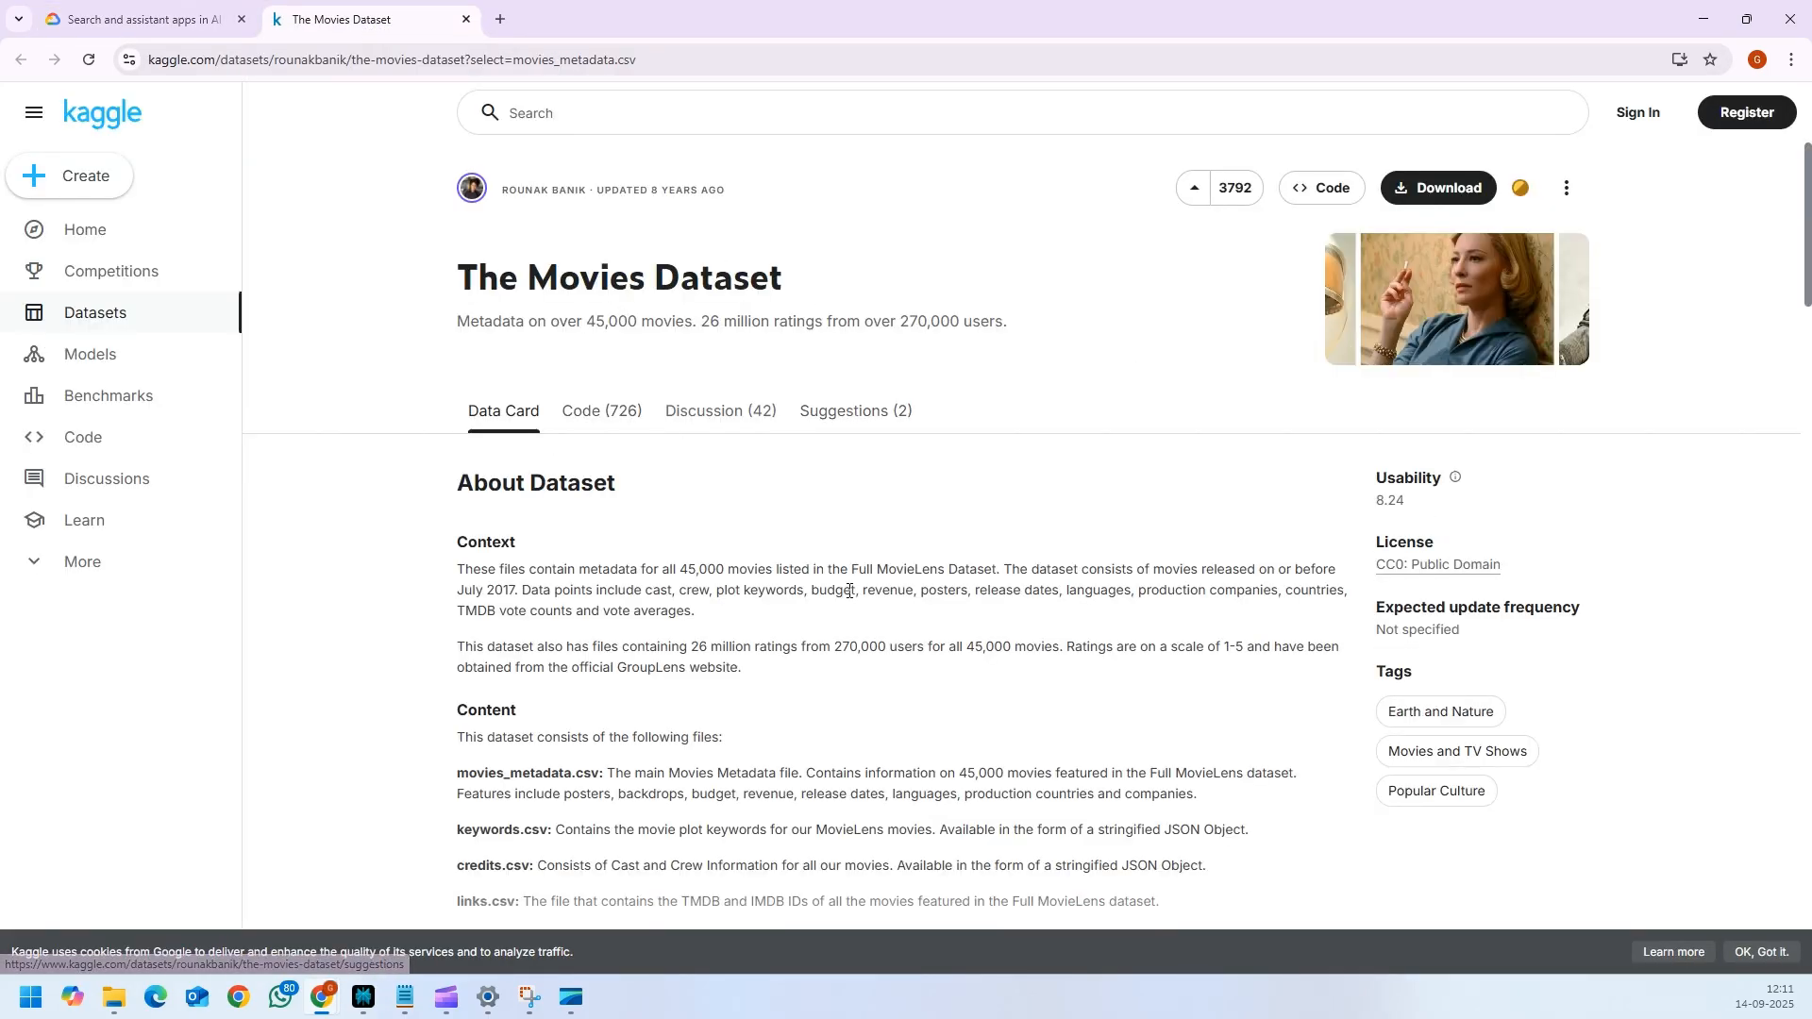
scroll(899, 644, down, 12)
scroll(902, 649, up, 3)
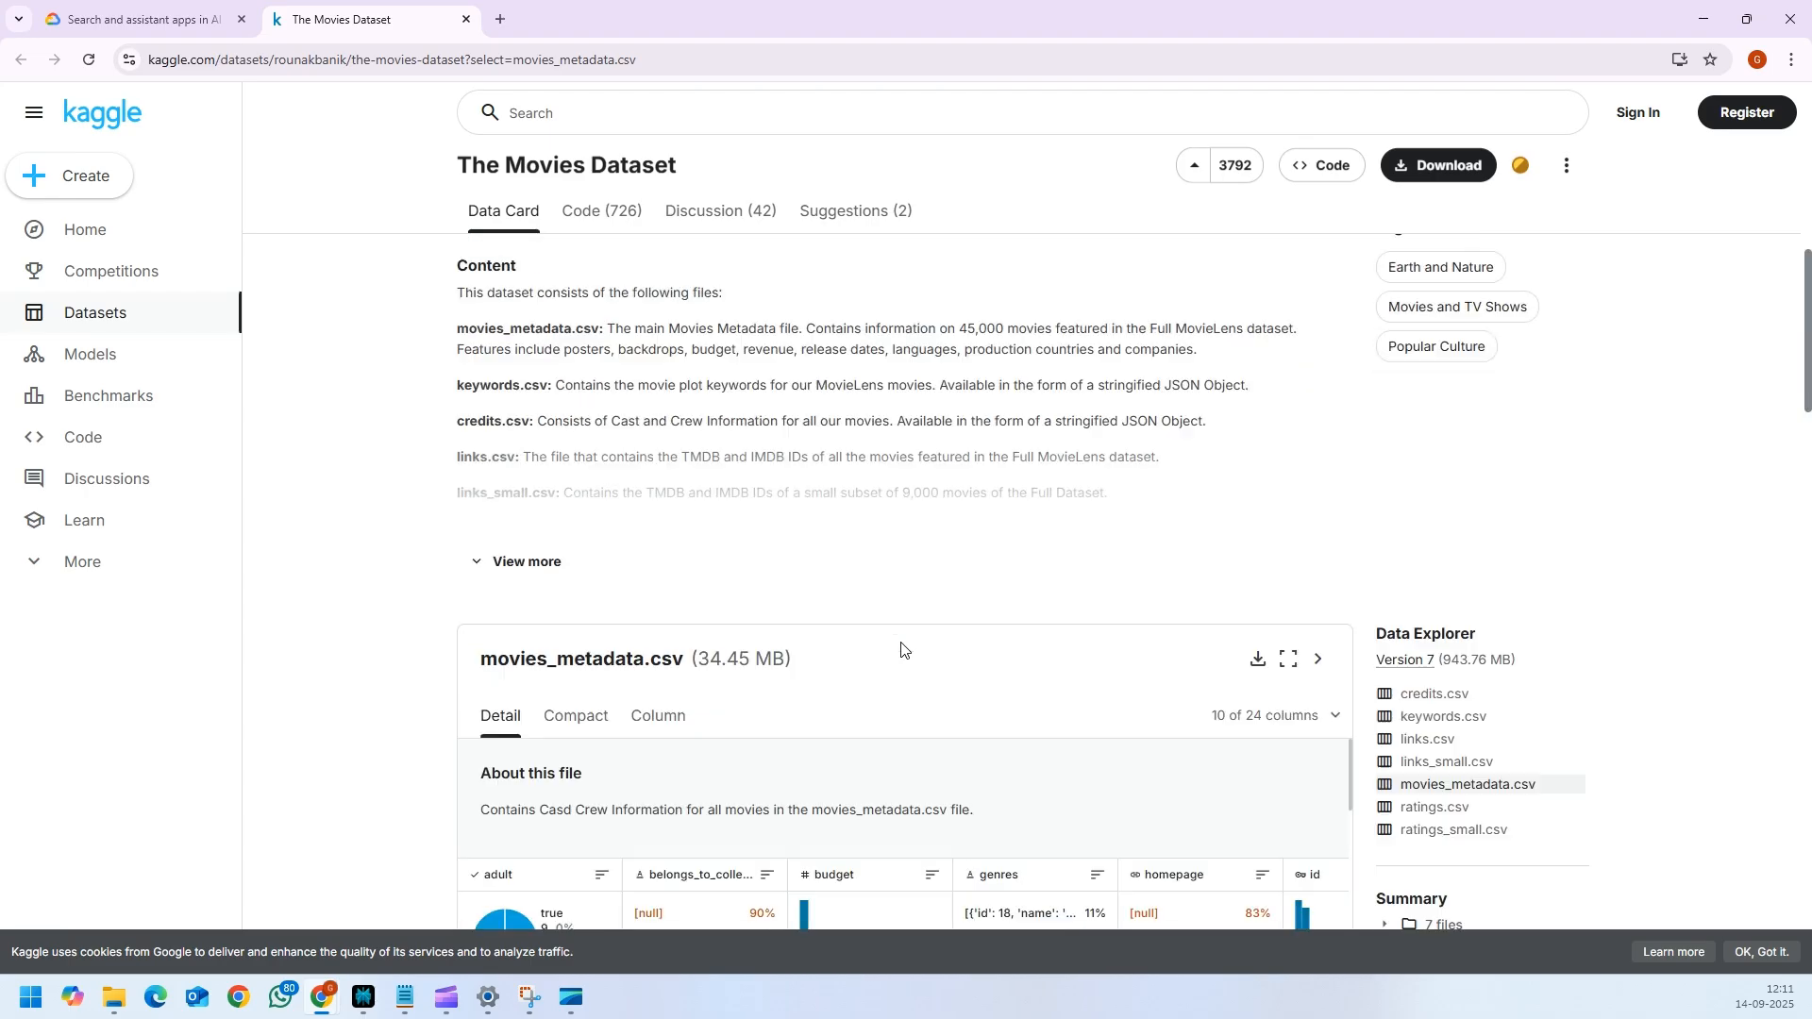
scroll(901, 649, up, 9)
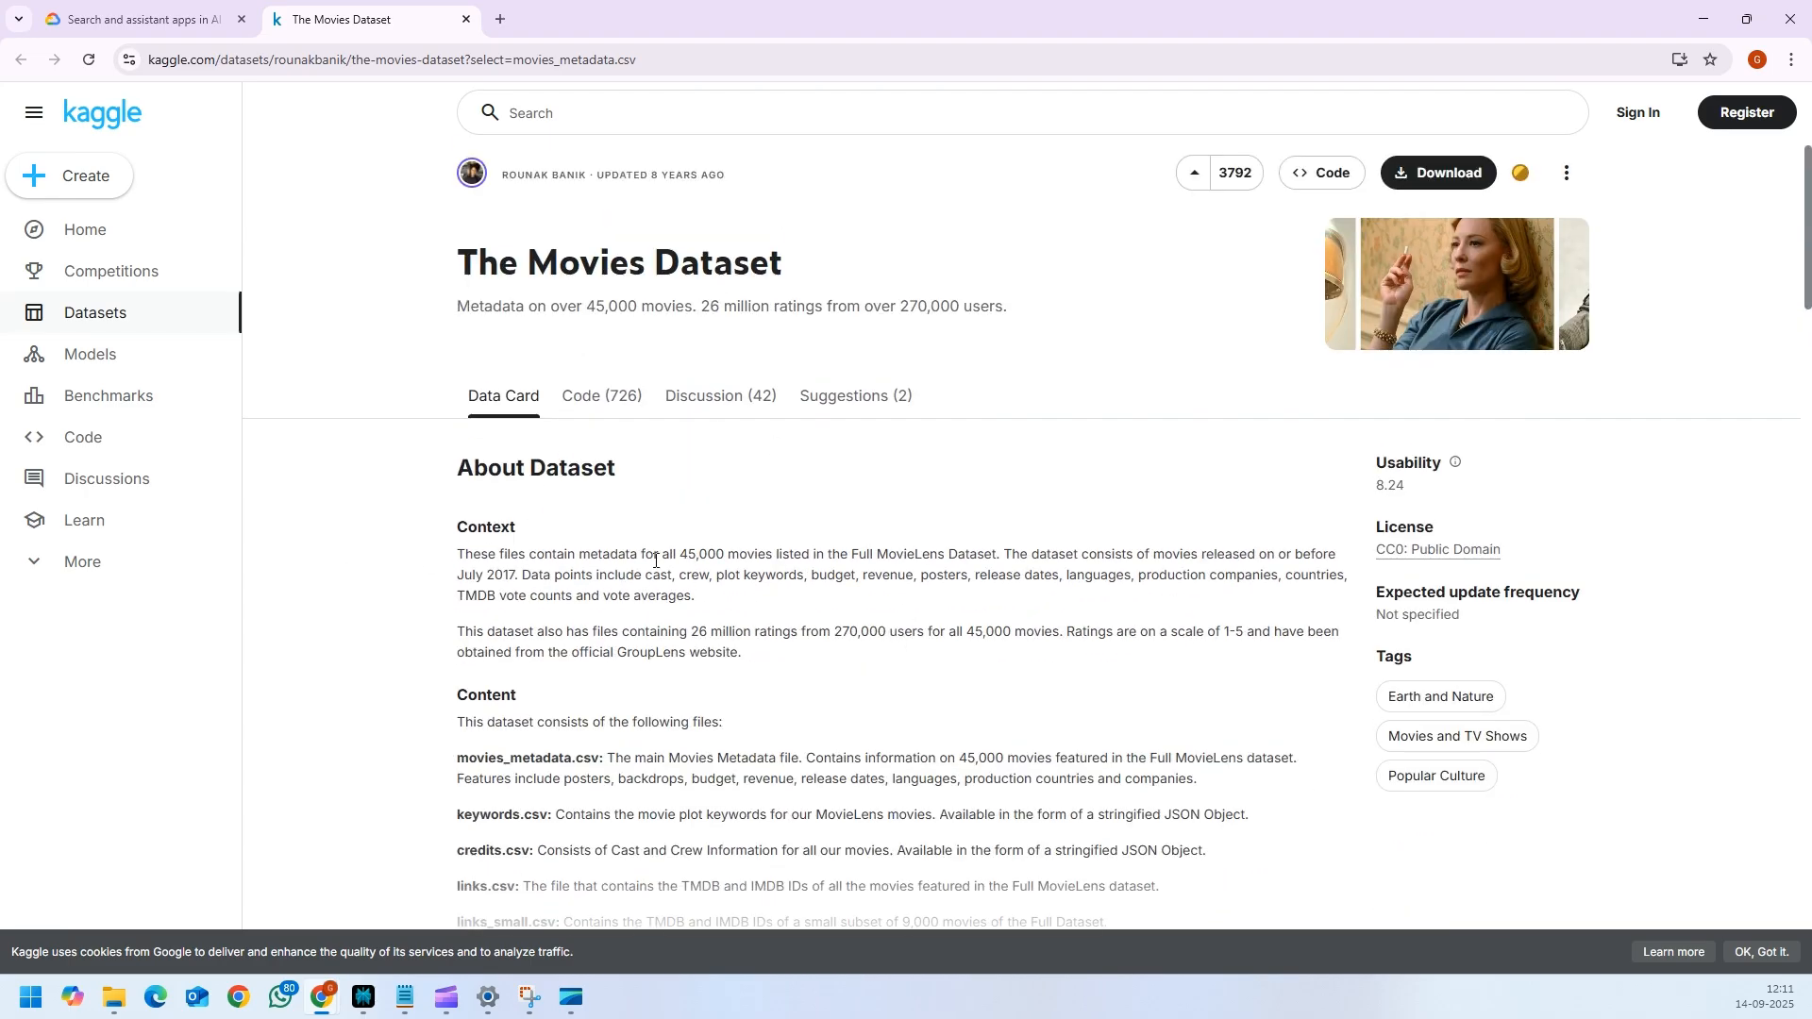
- Switch back to the Google Cloud console and continue with the file cloud-samples-data/gen-app-builder/search/kaggle_movies/movie_metadata.ndjson as the import source
key(alt+Tab)
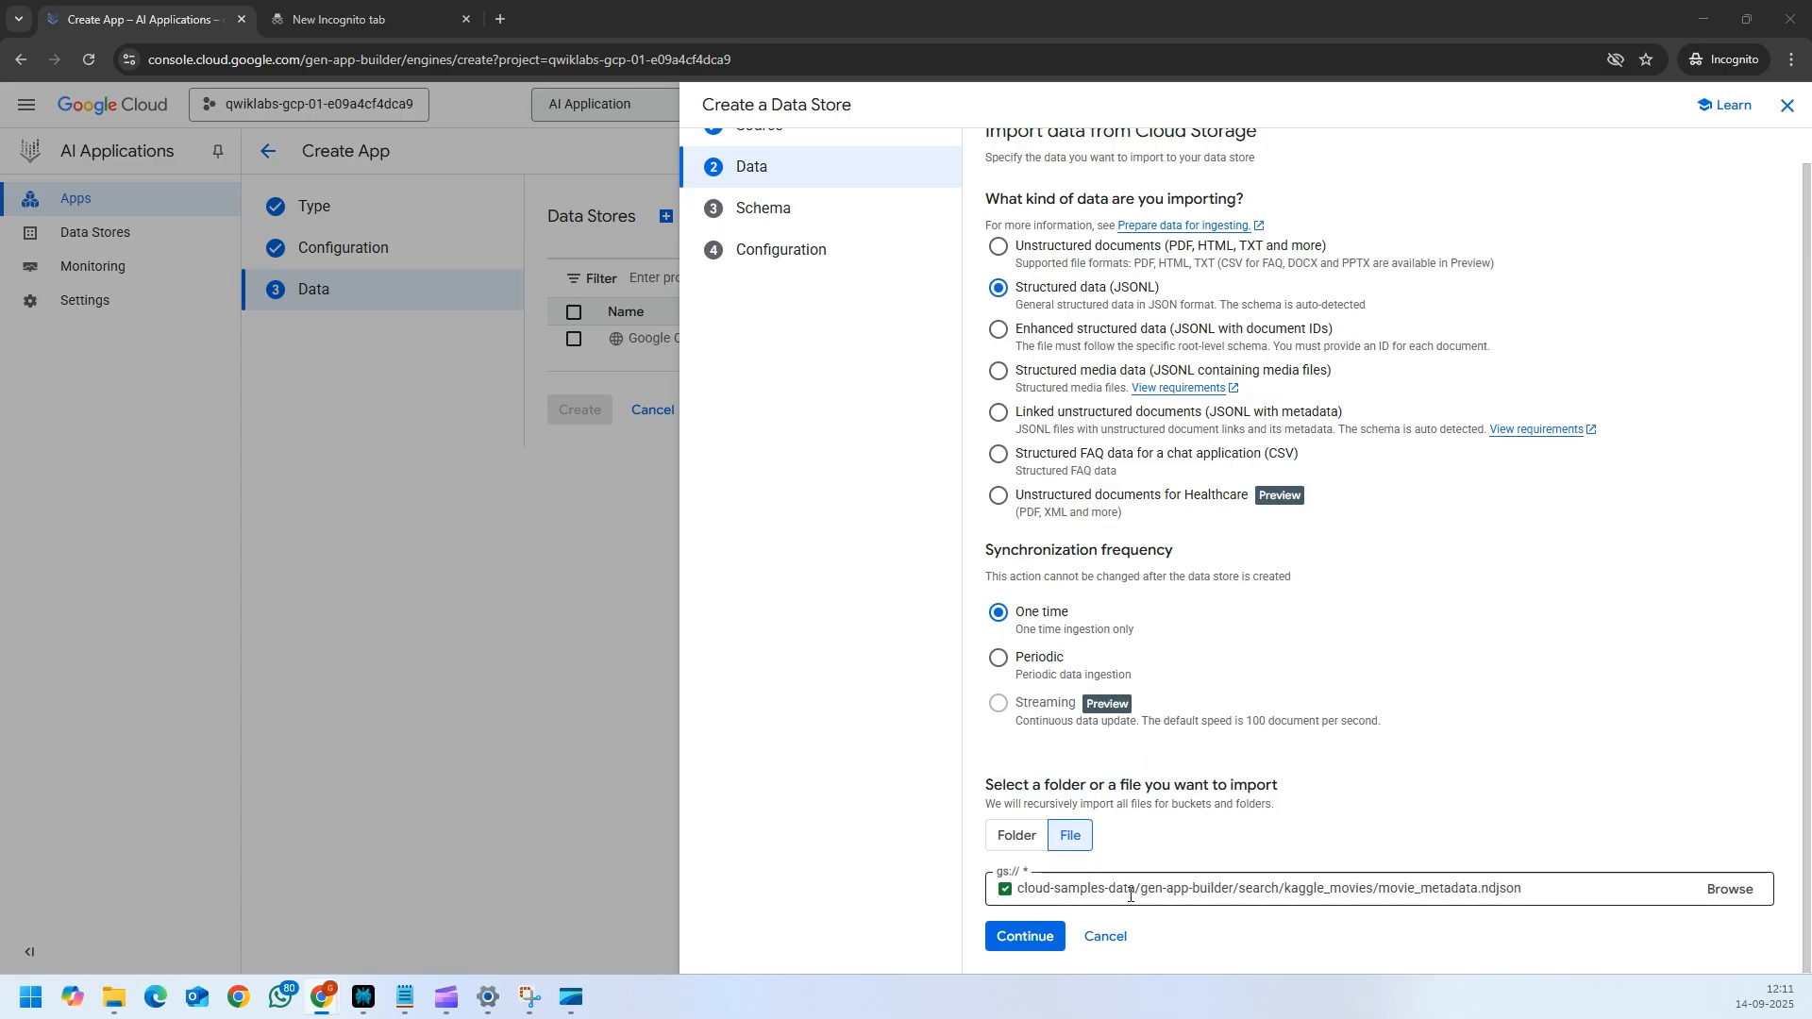
click(1589, 887)
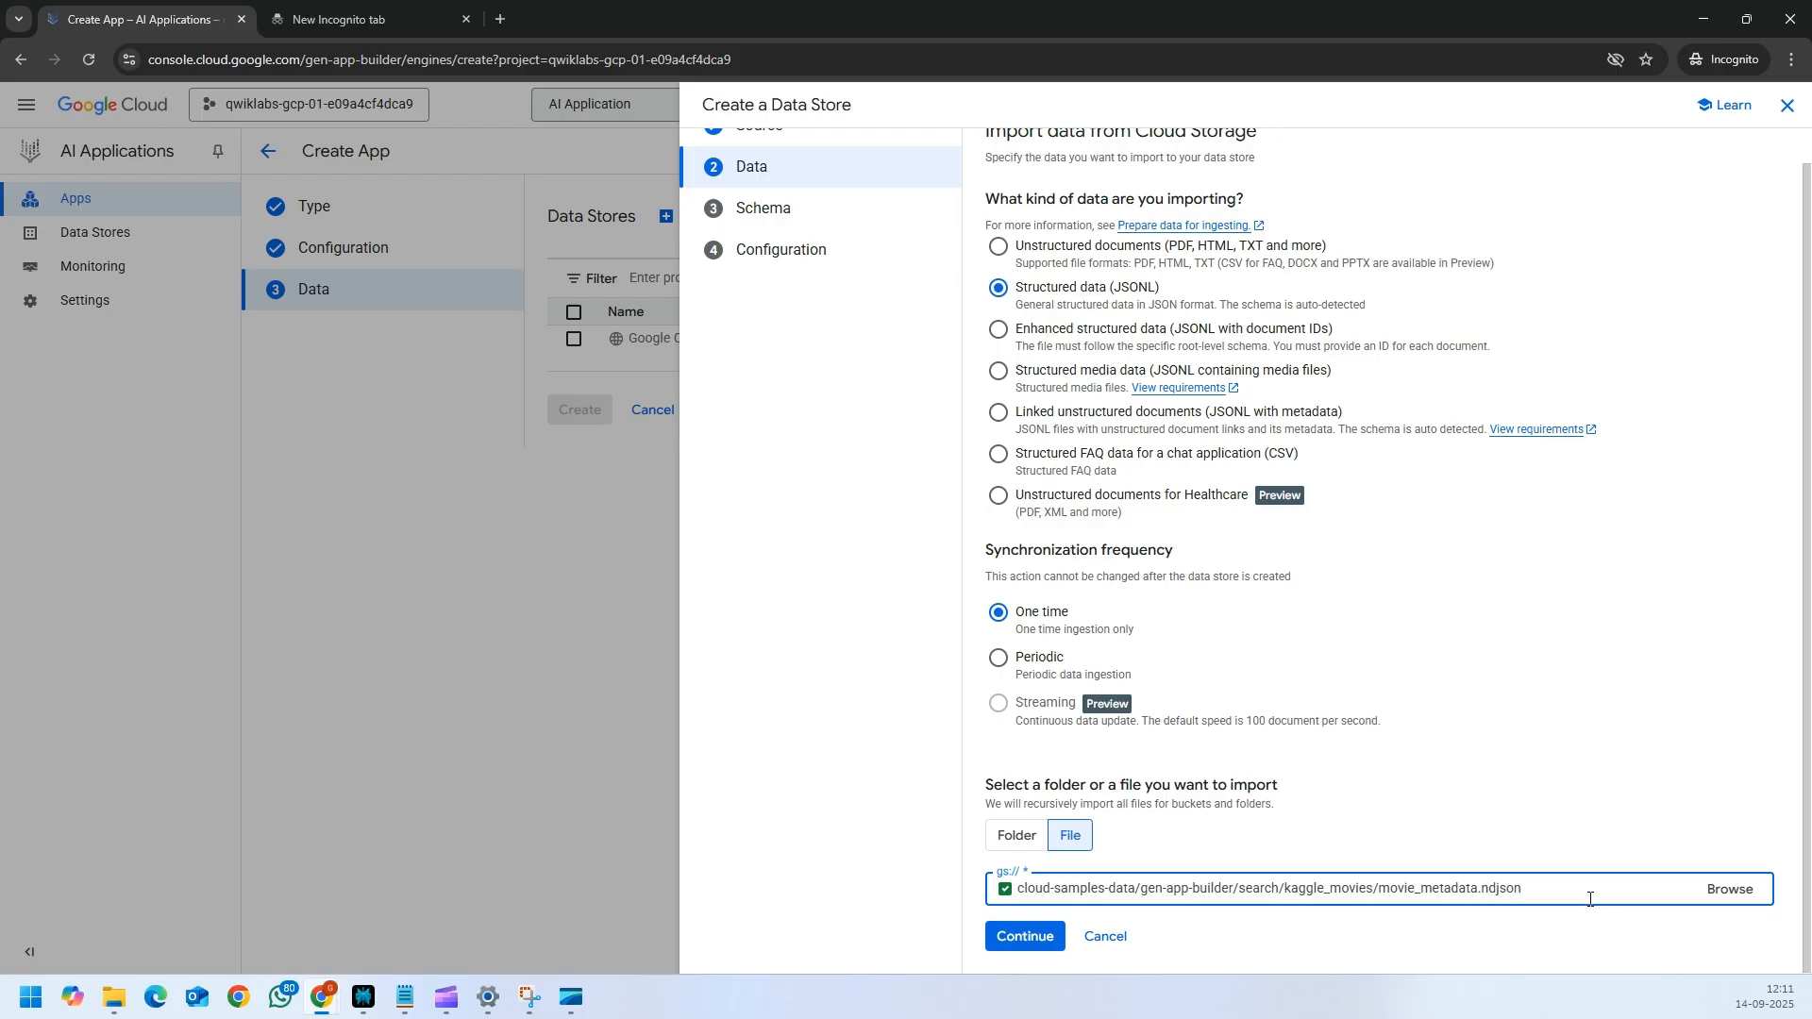
click(1012, 945)
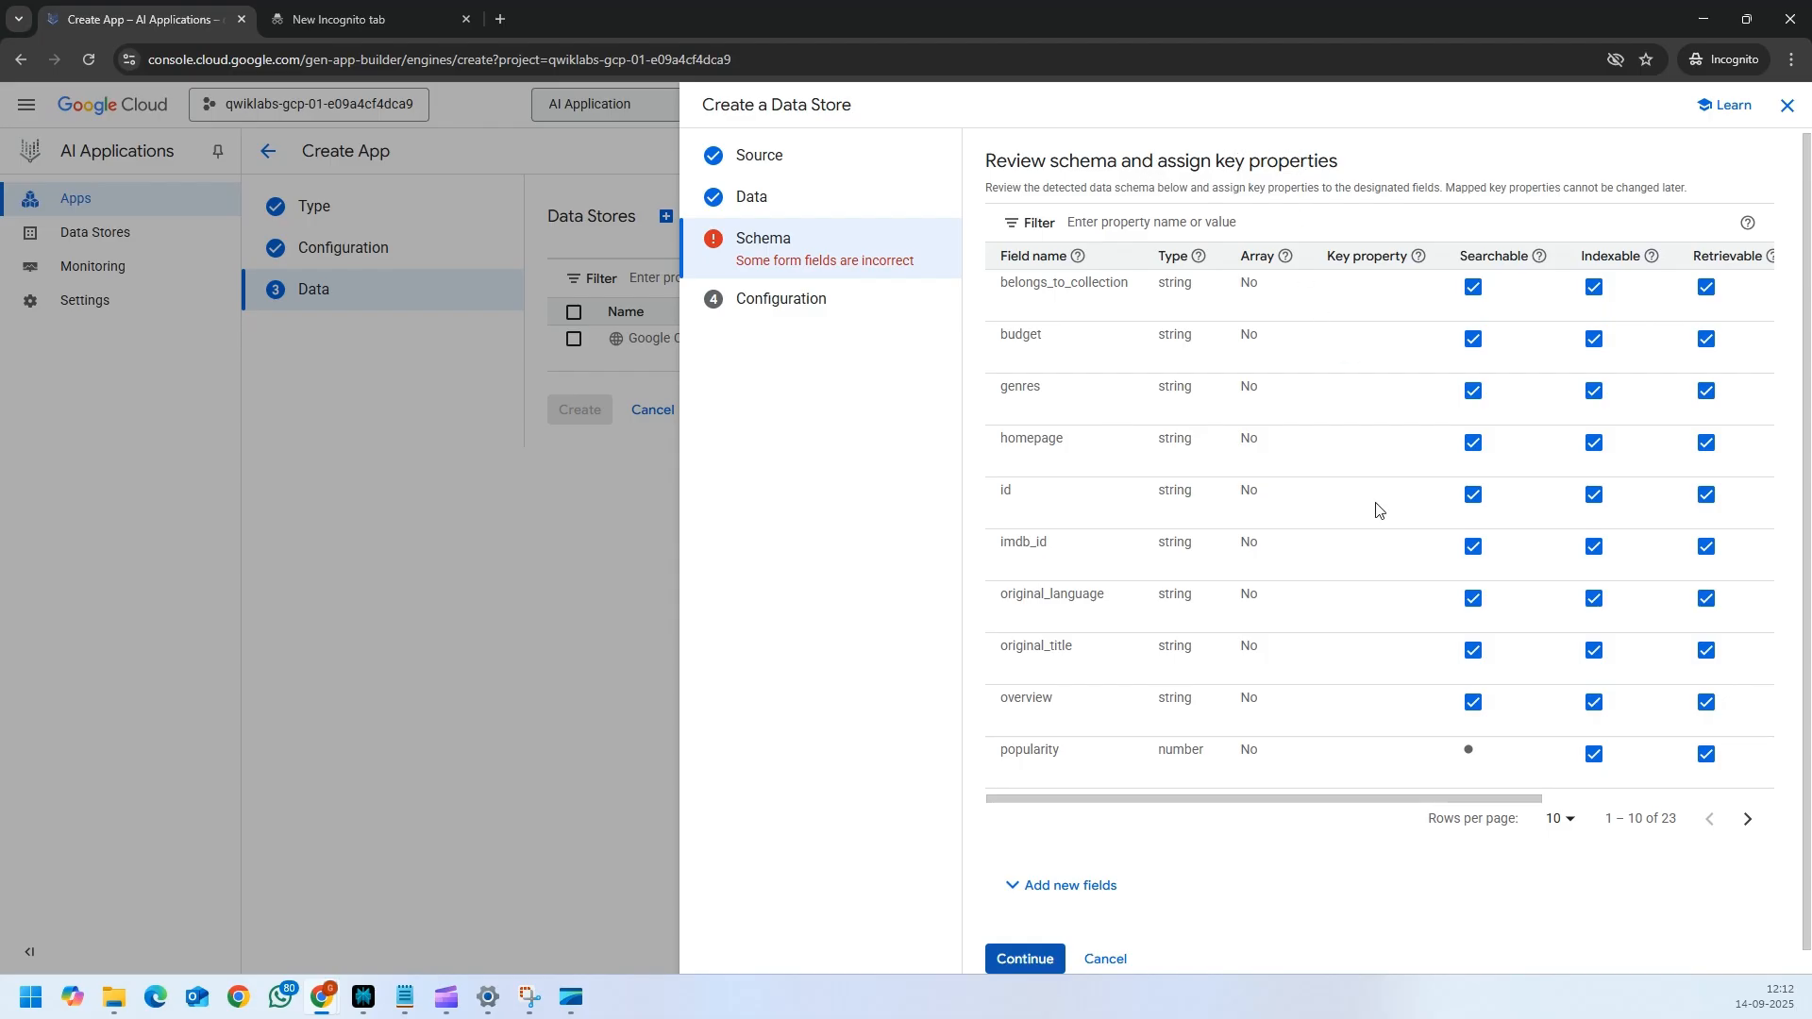
- Accept the detected schema, name the data store Structured Movie Data, and create it
scroll(1593, 433, down, 1)
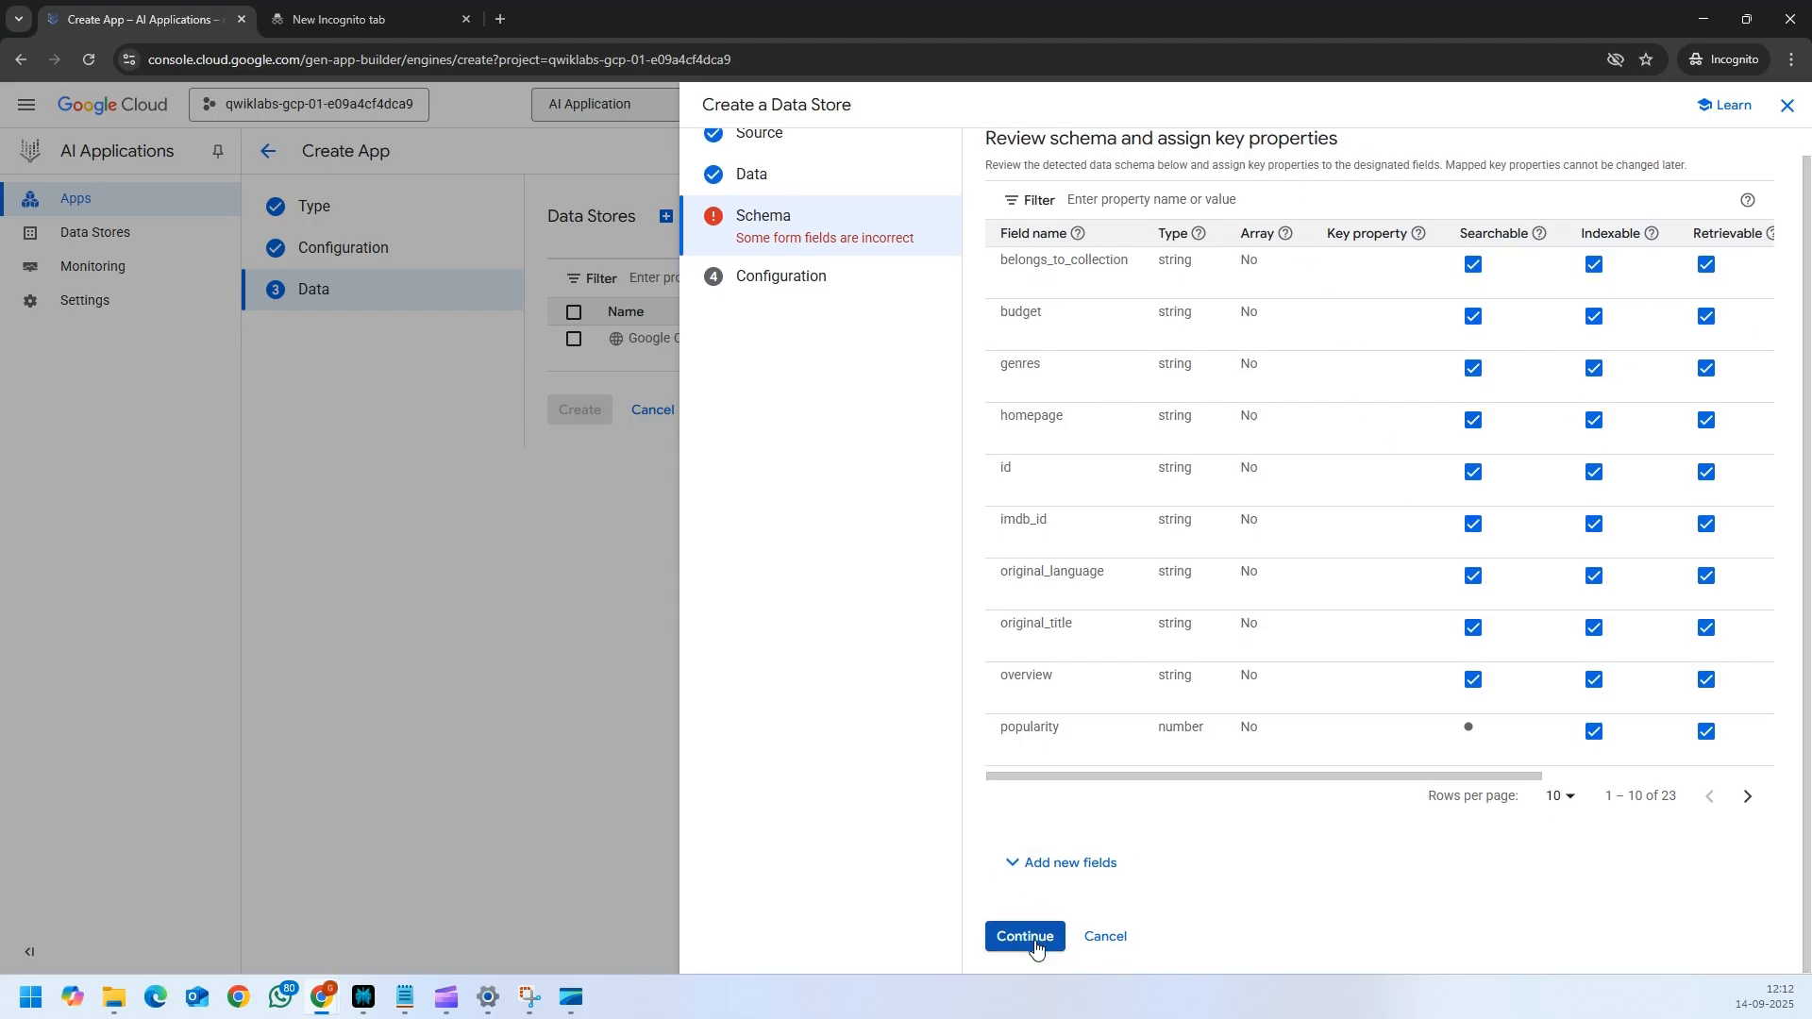
click(1026, 937)
text(Structured Movie Data)
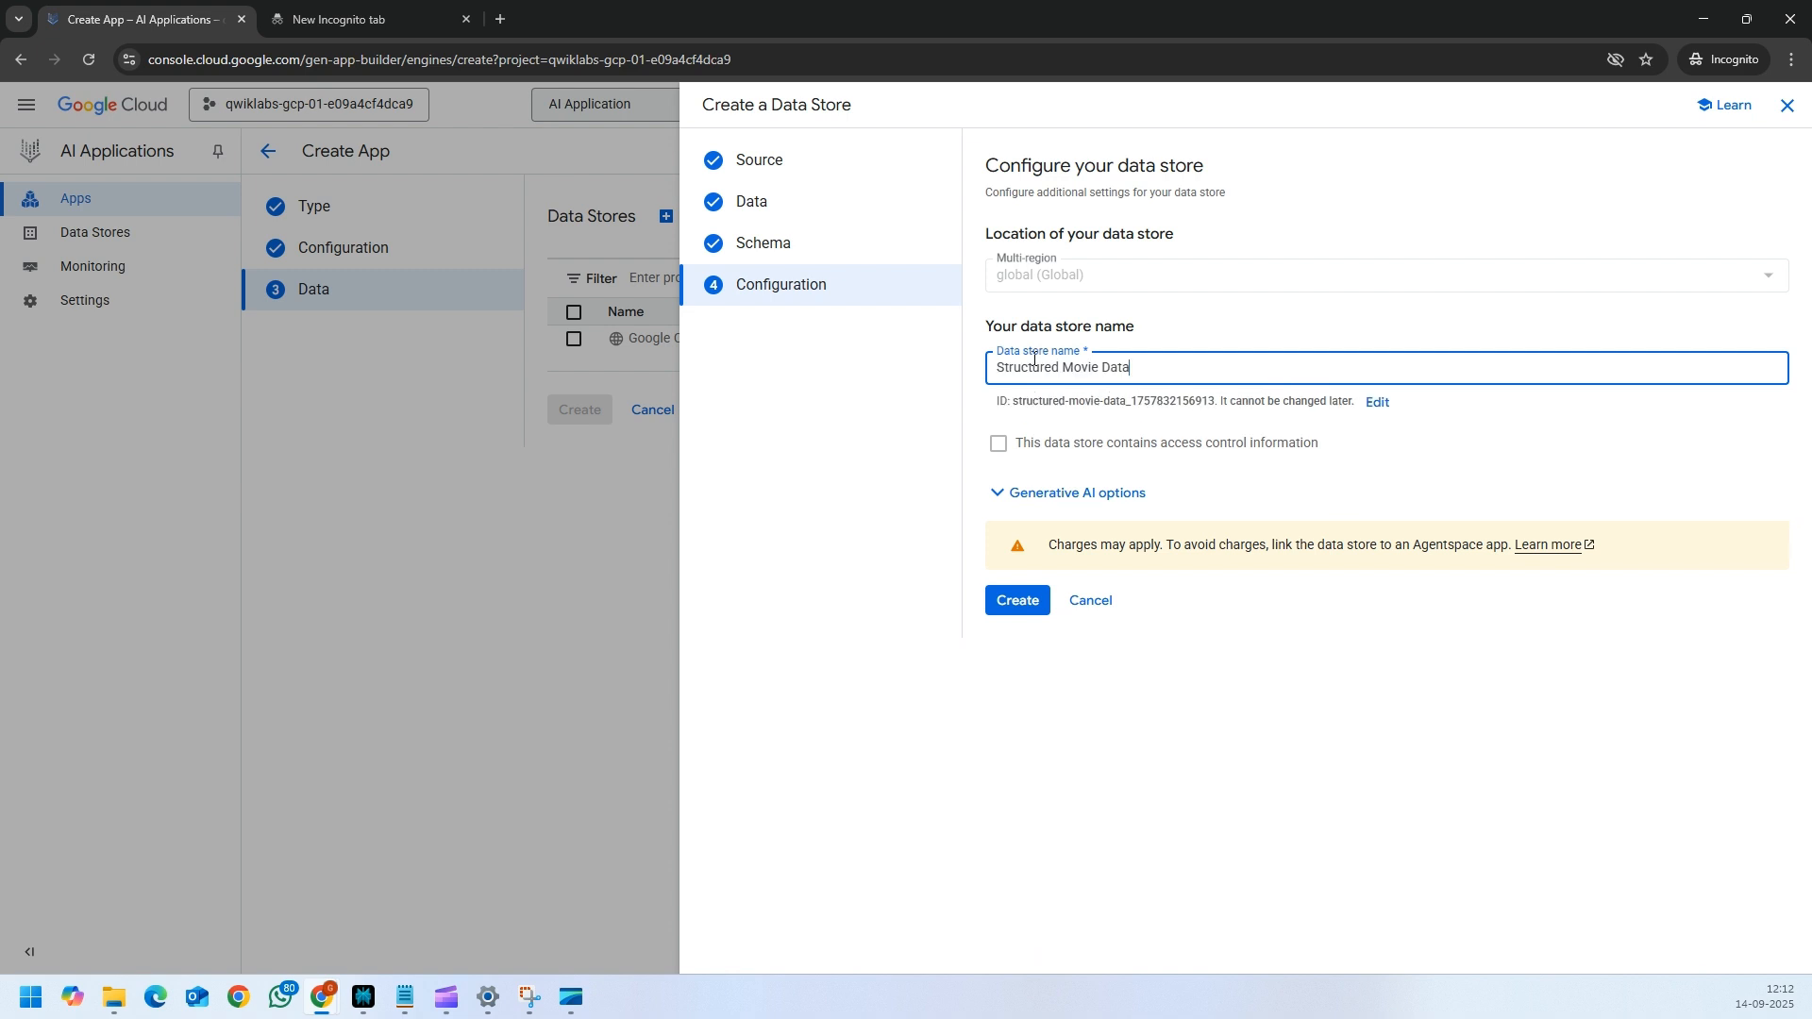
click(1031, 601)
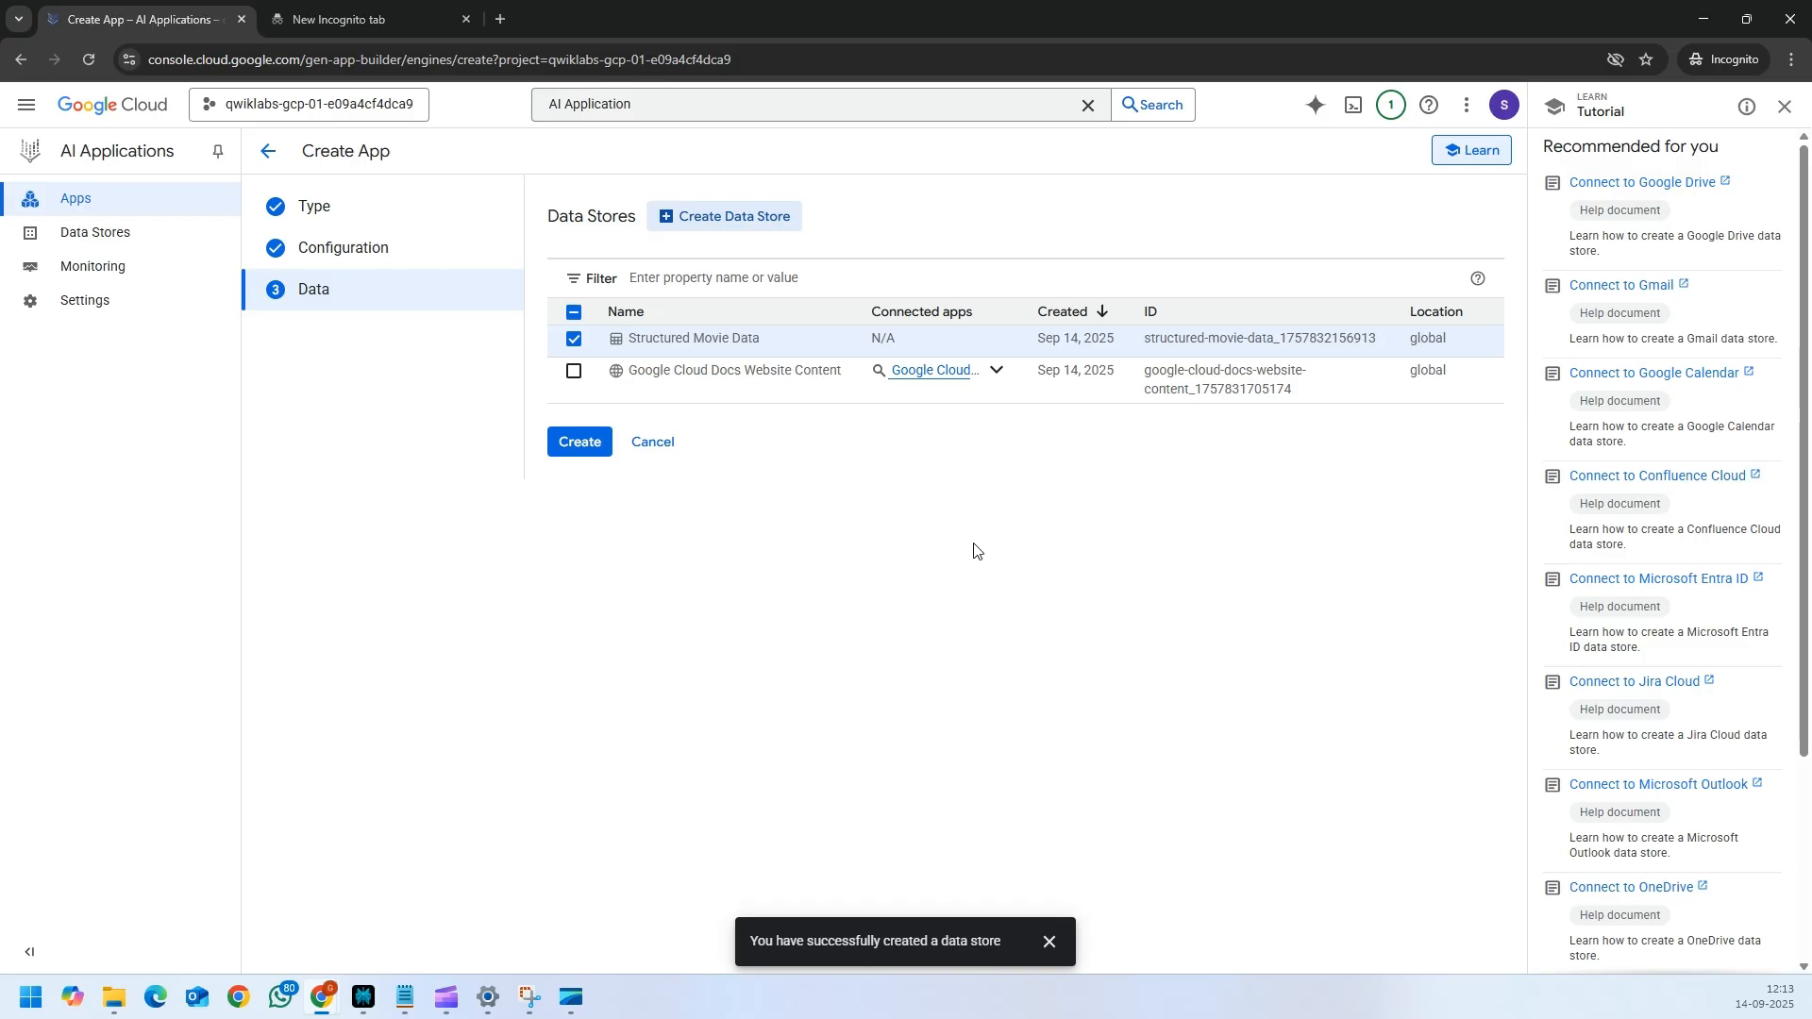
- Dismiss the notification and create the app with the Structured Movie Data data store selected
click(1048, 941)
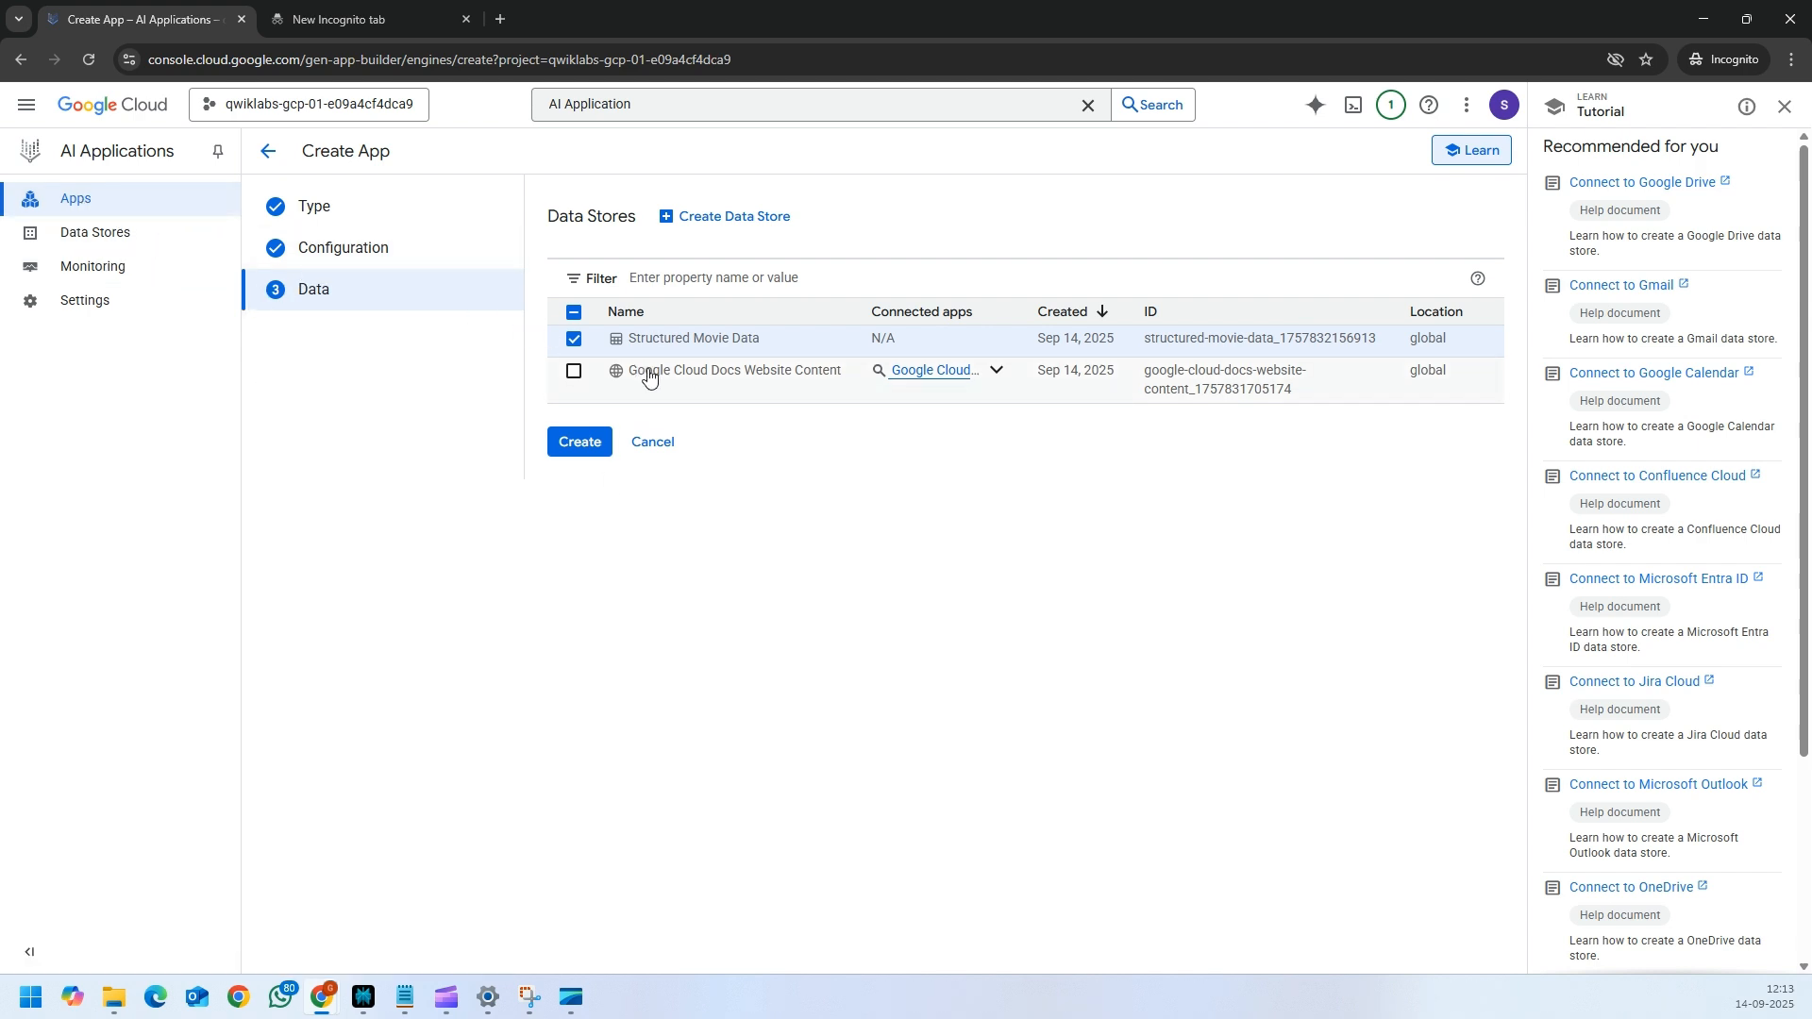
click(586, 450)
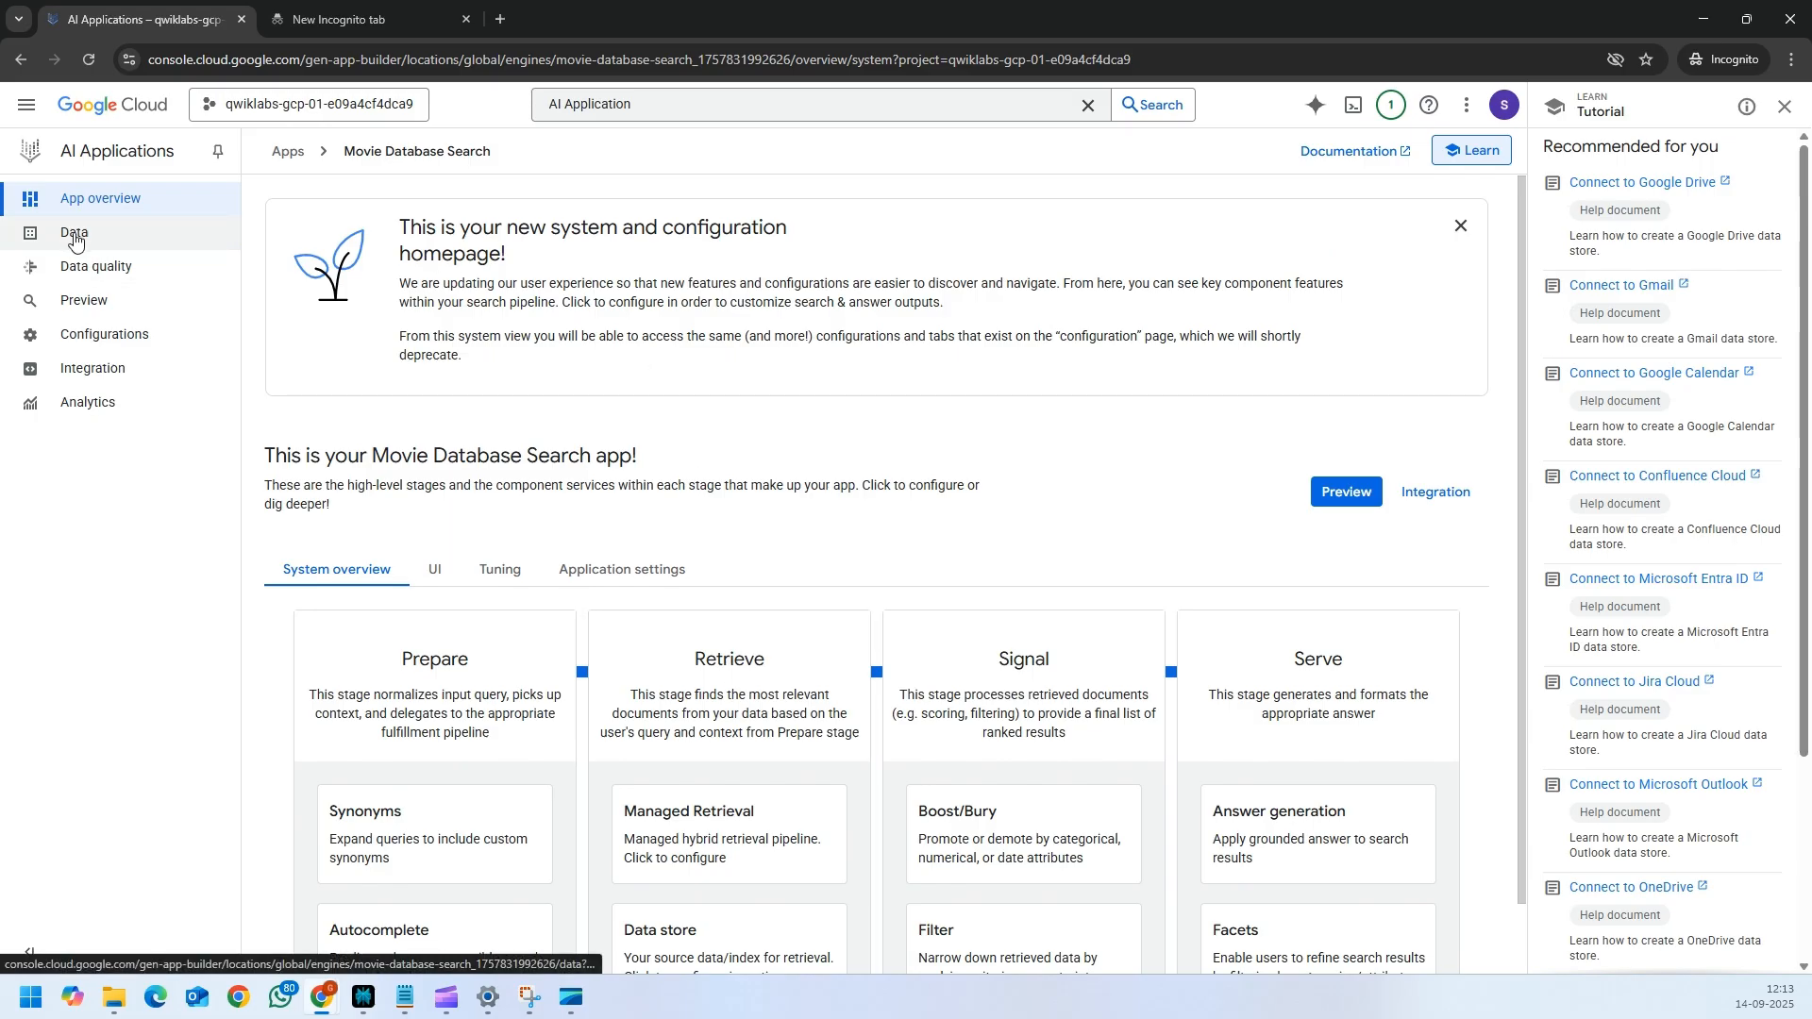
- Open the Structured Movie Data store of the app and review its indexed documents, import activity, and schema fields
click(75, 242)
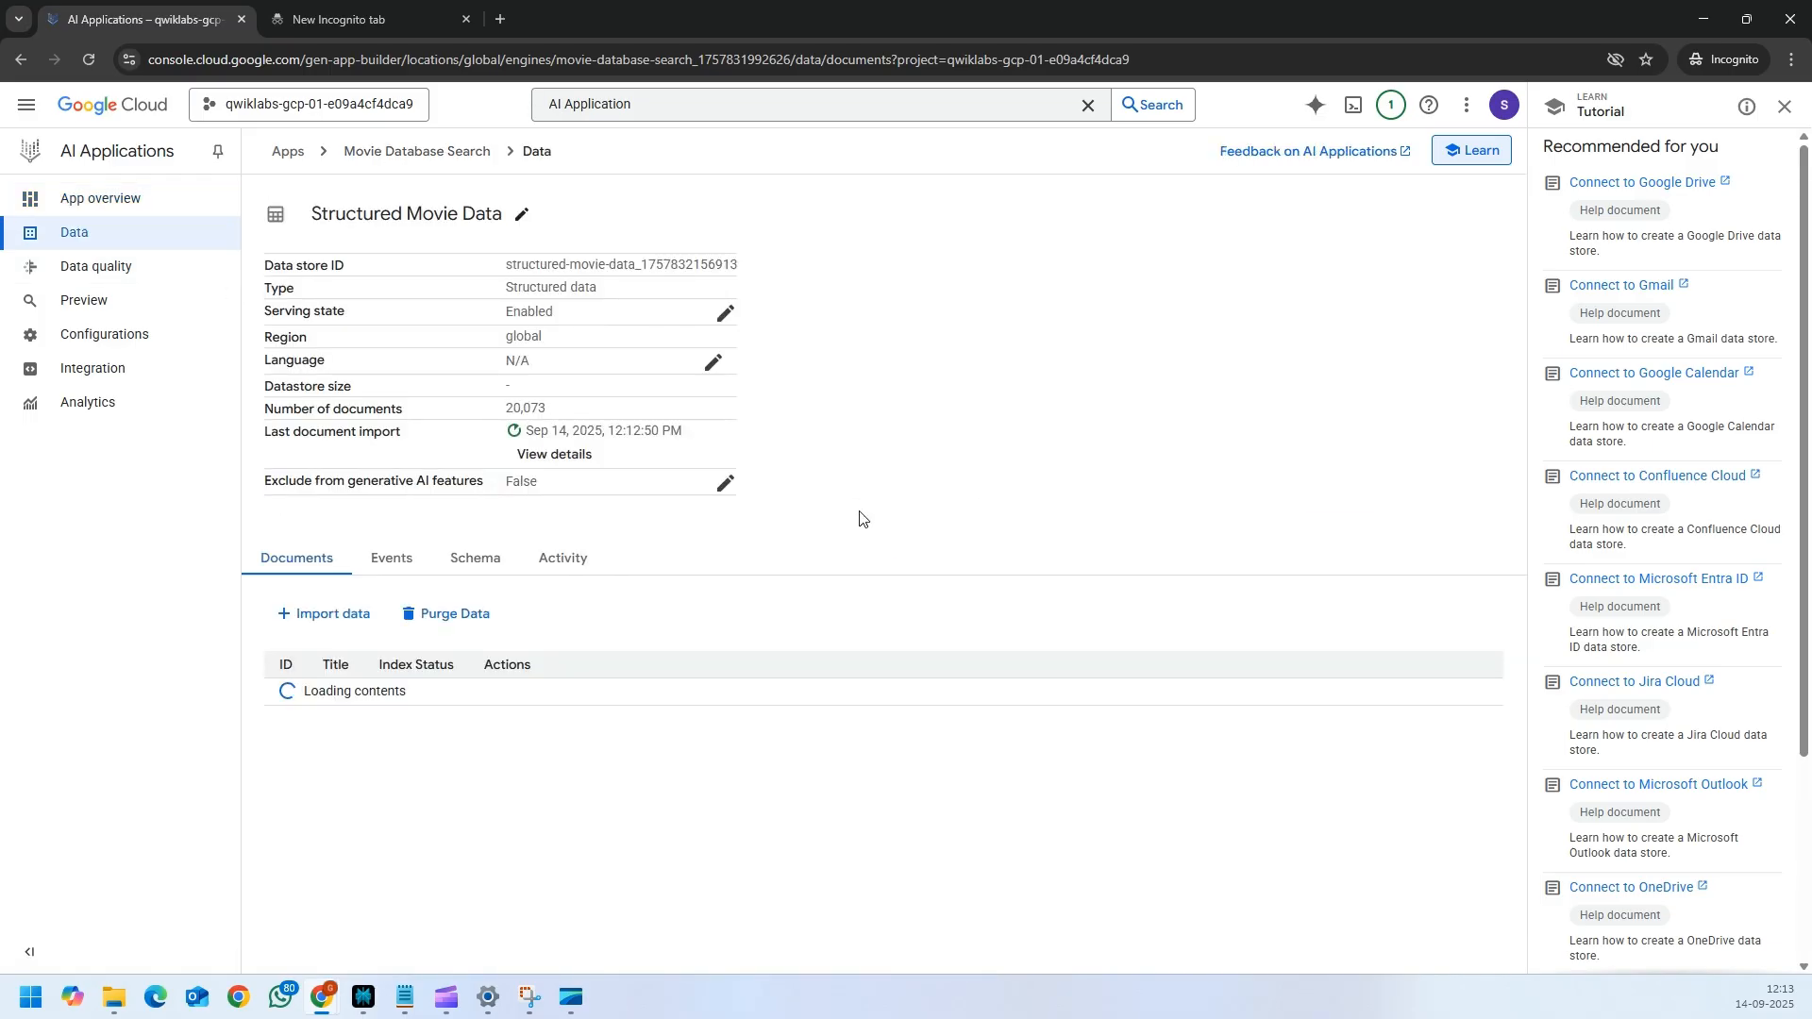
scroll(957, 839, down, 3)
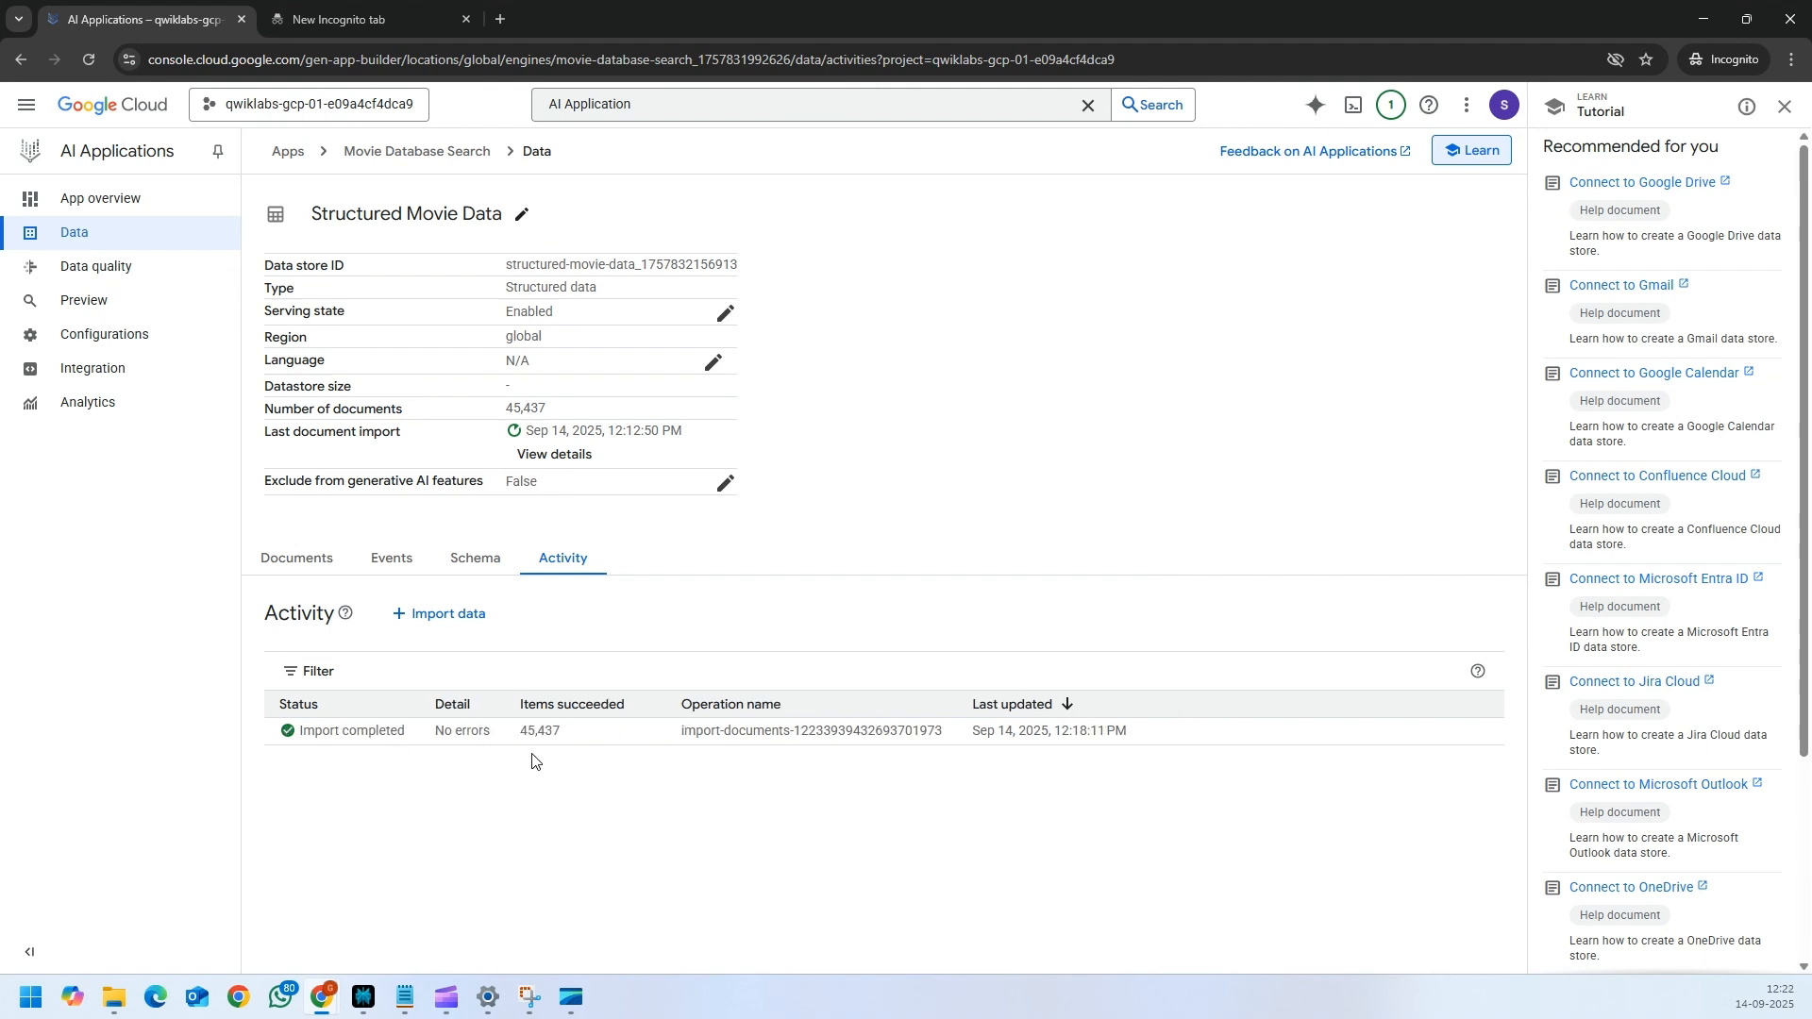
double_click(557, 738)
click(303, 564)
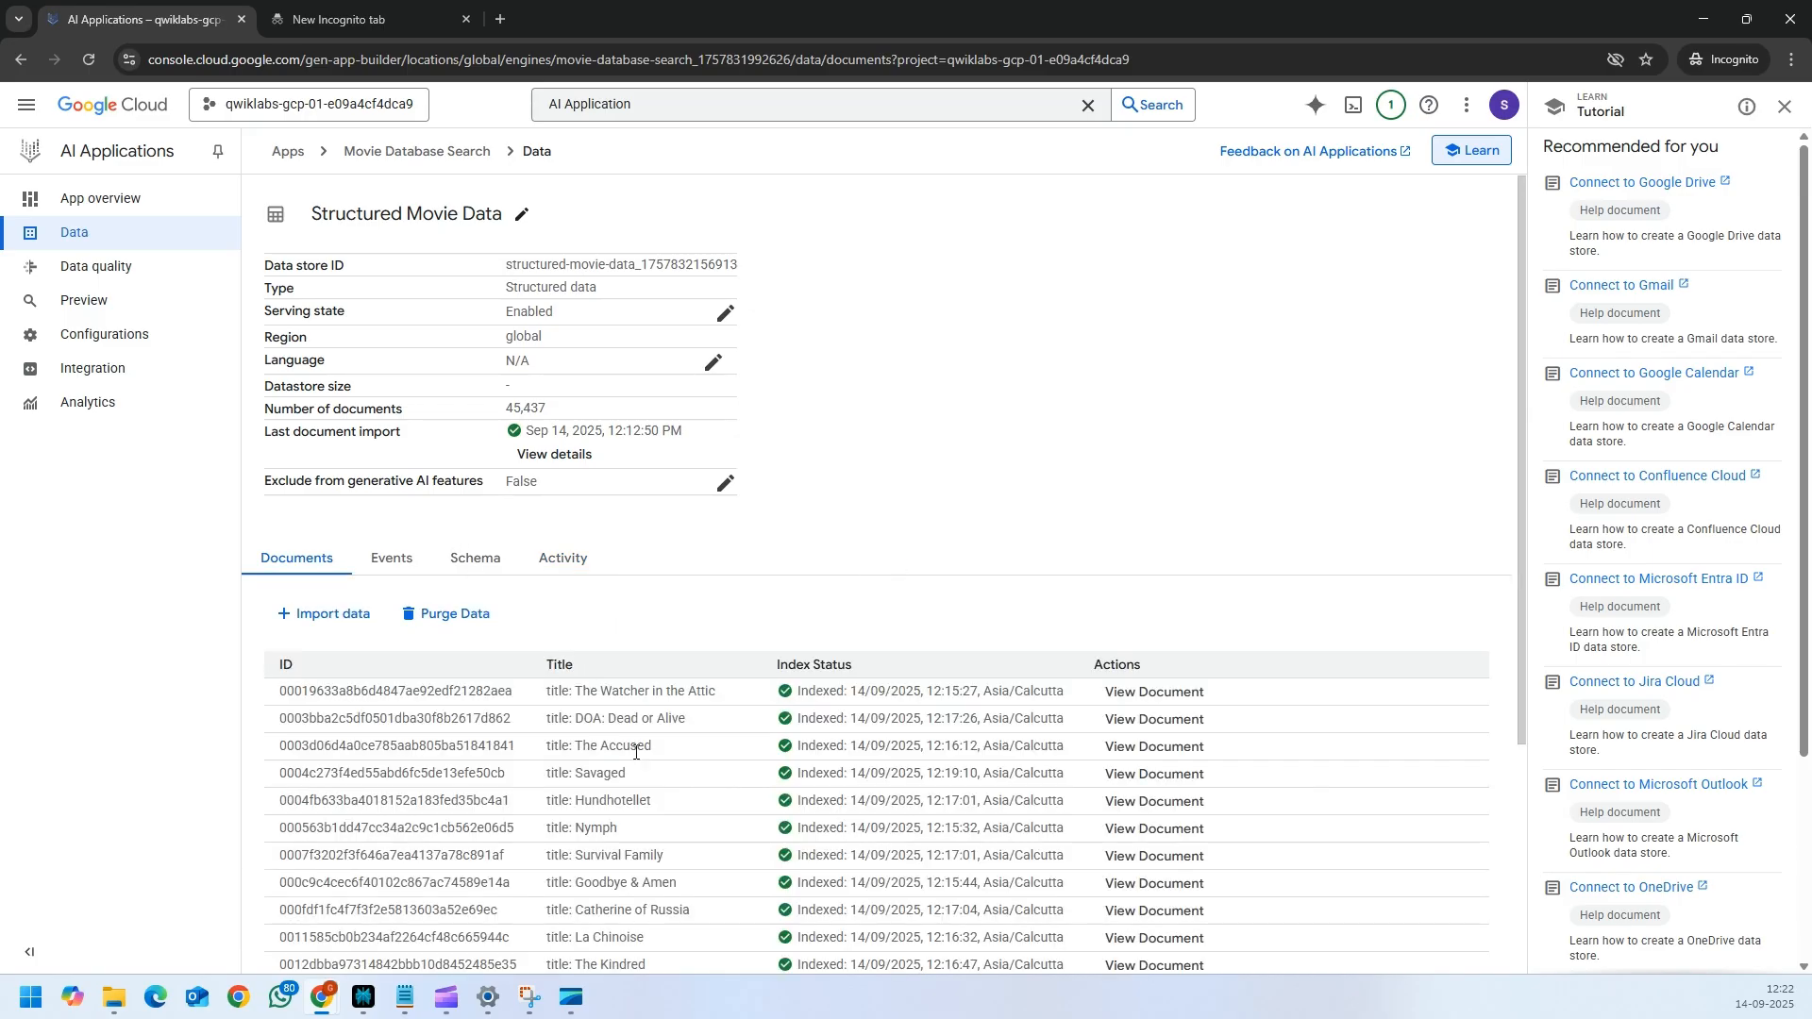
click(562, 569)
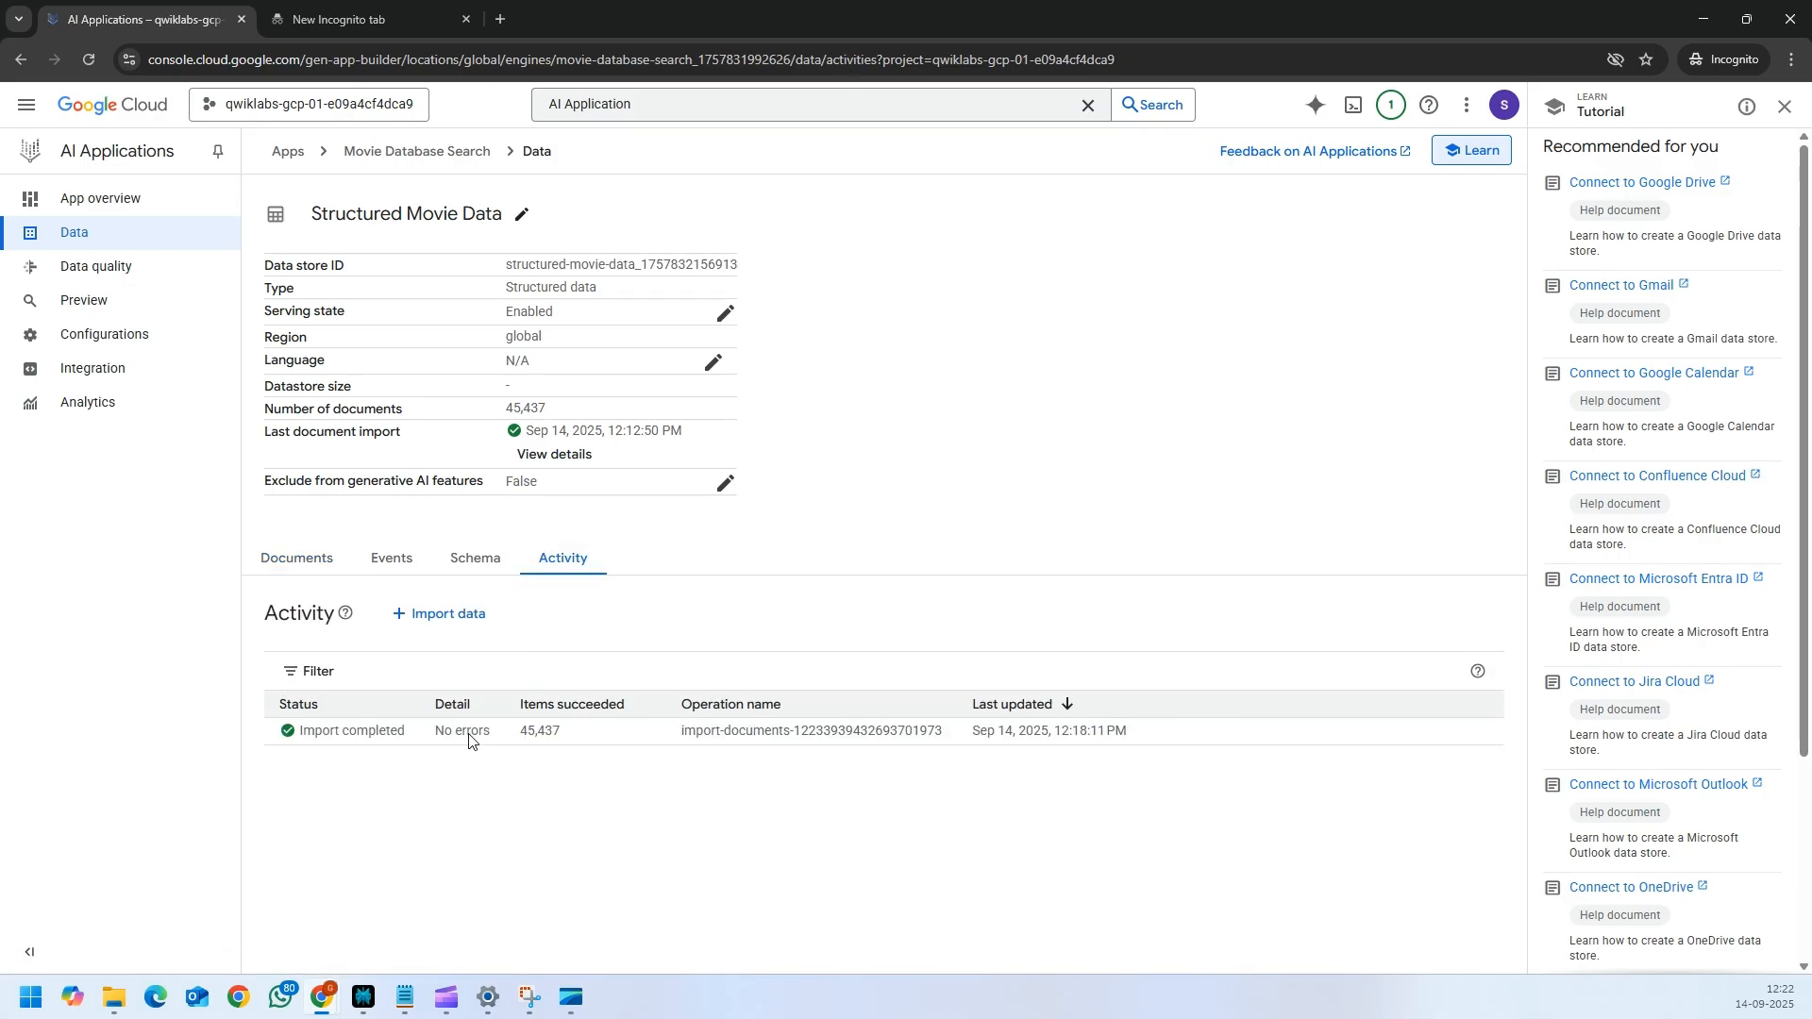
drag(524, 744, 561, 744)
click(472, 566)
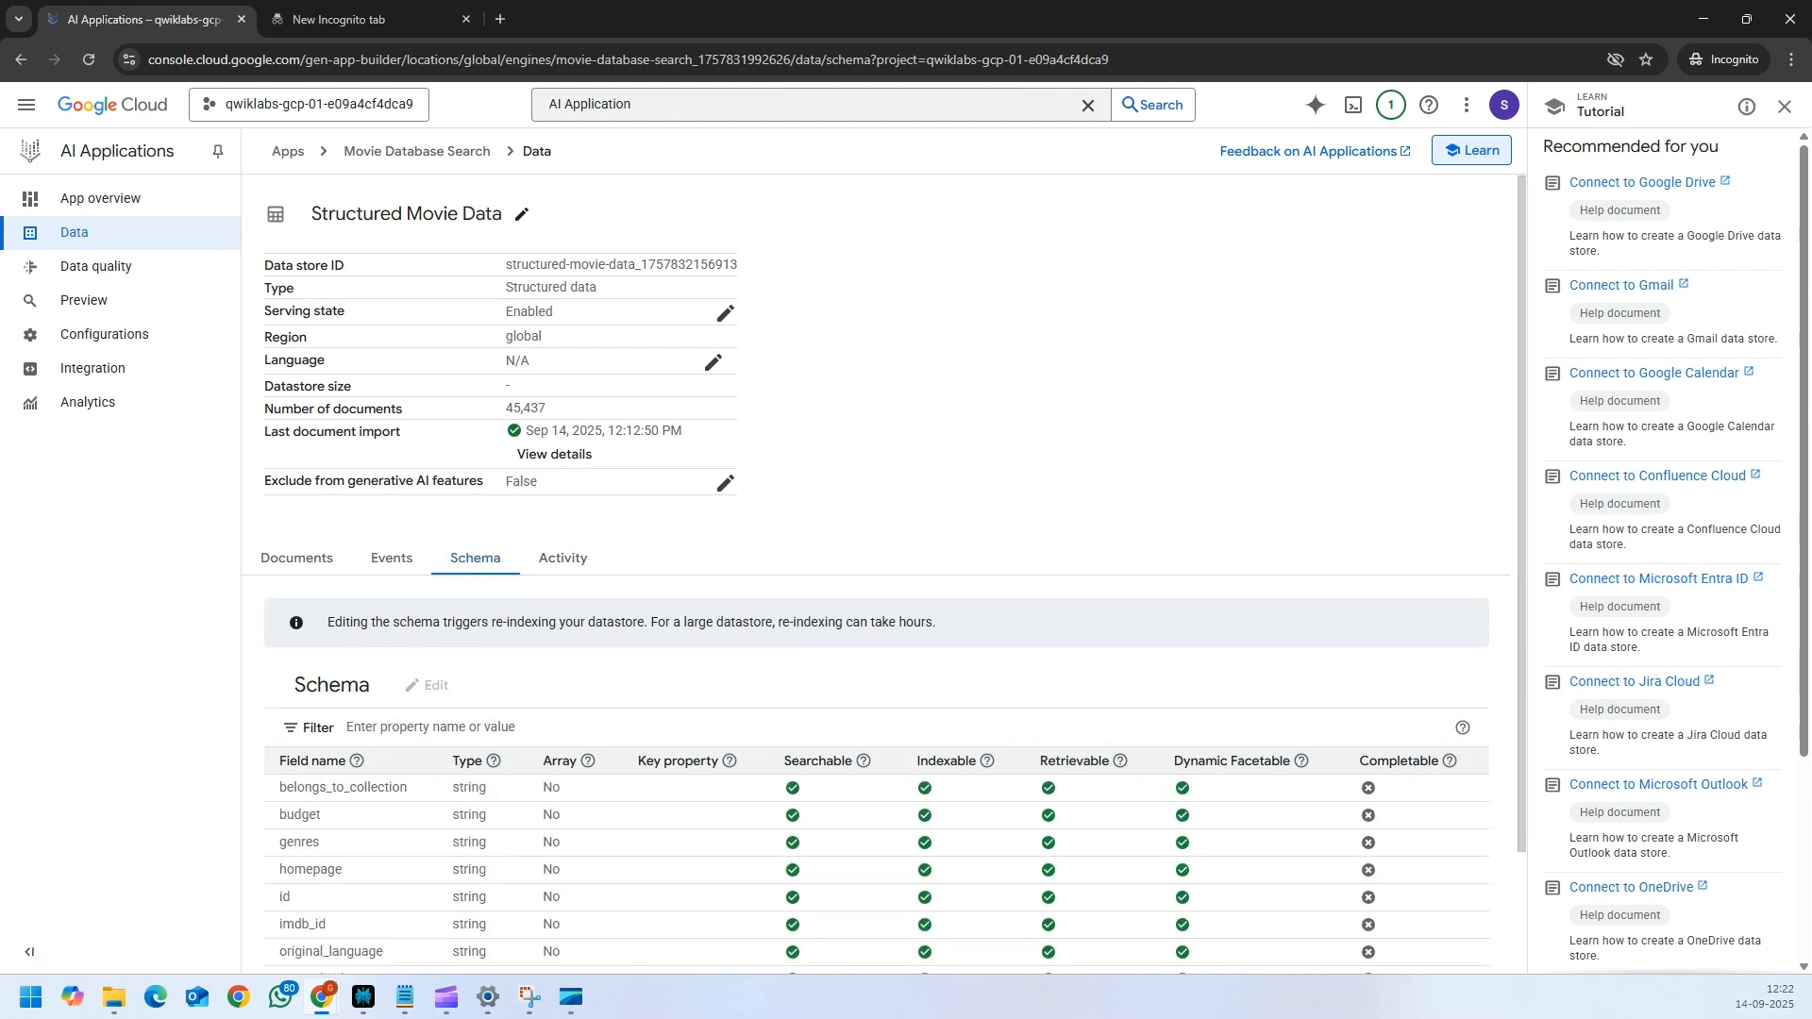
scroll(560, 836, down, 2)
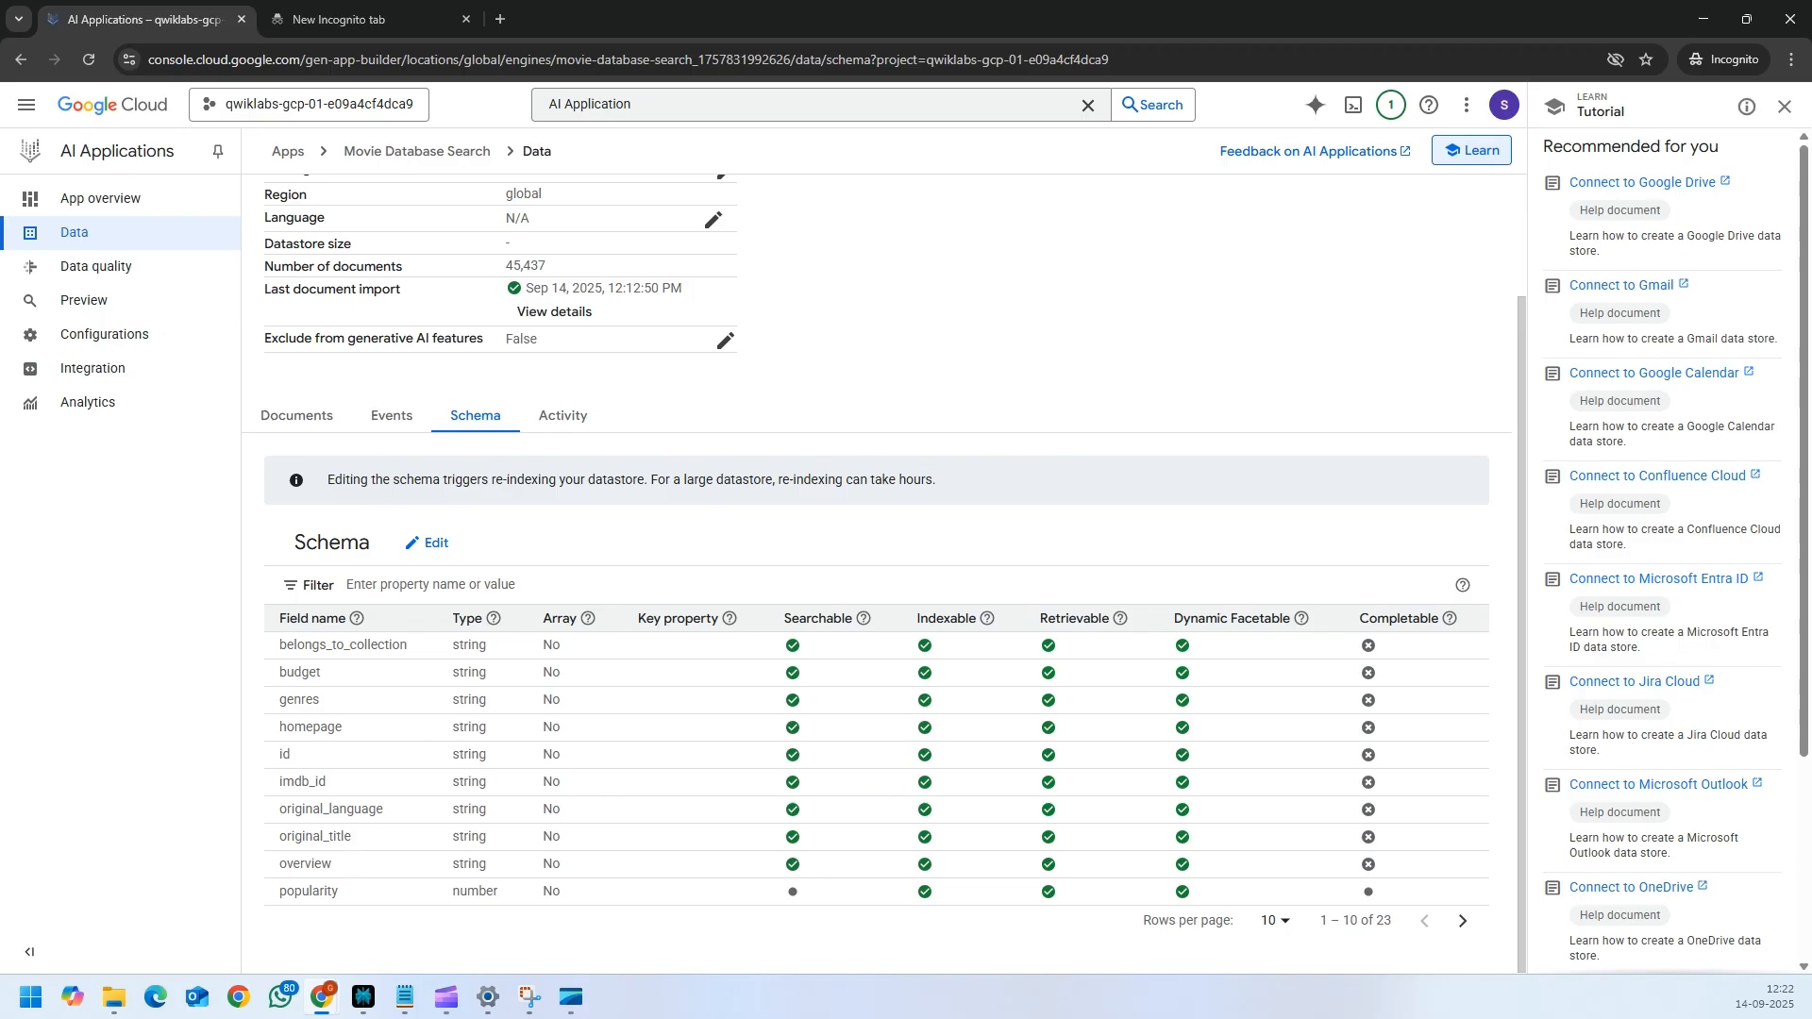
- In the app's UI configuration, expand the result field settings and map Title to the title field
click(104, 334)
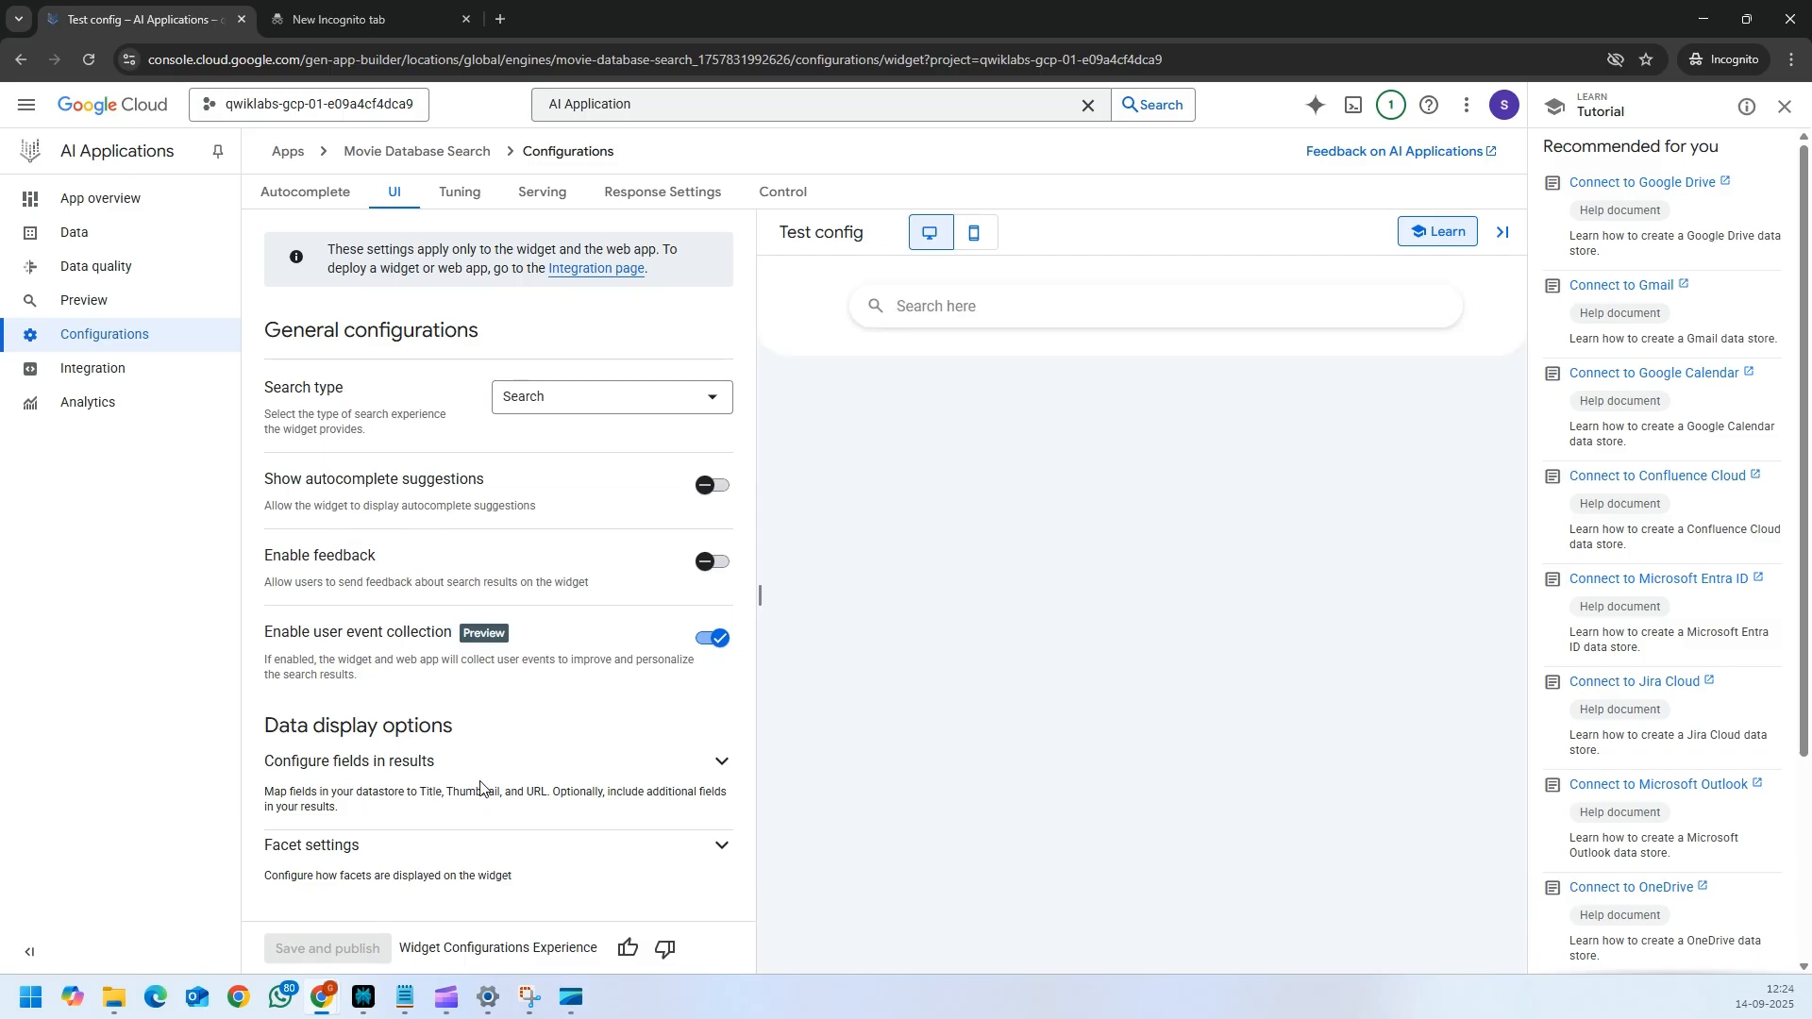
click(380, 766)
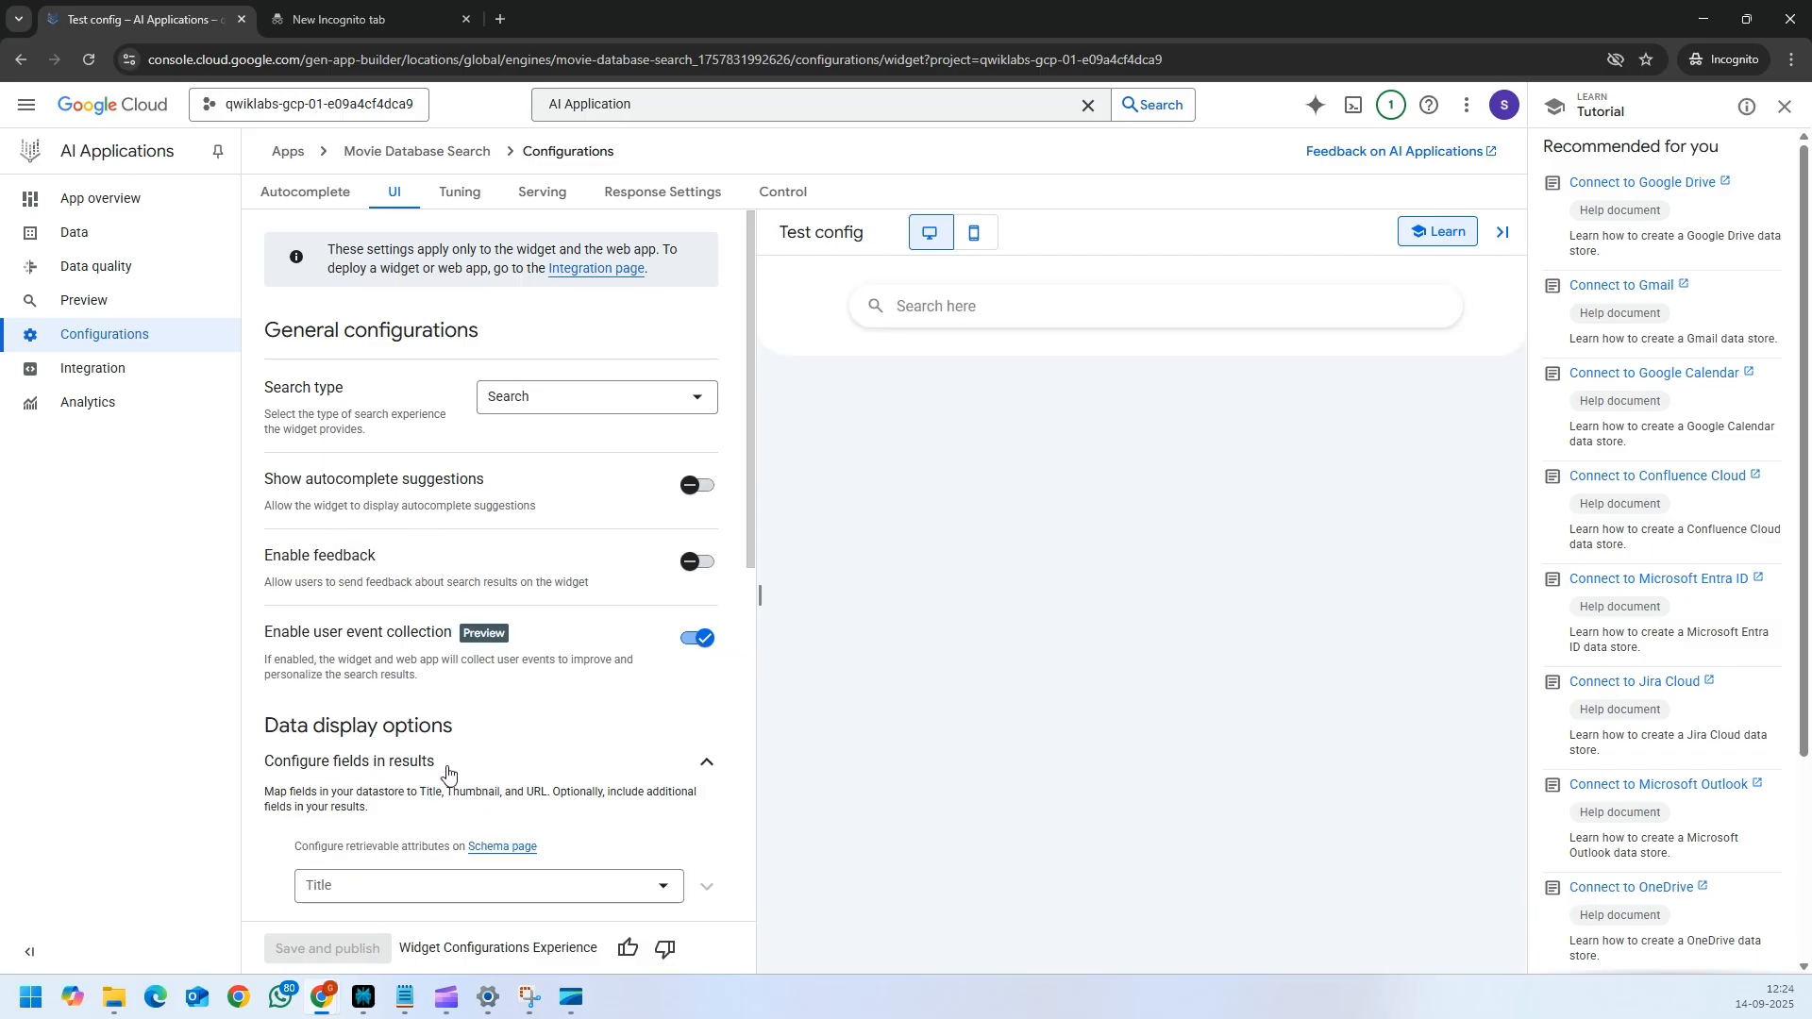
scroll(463, 766, down, 7)
scroll(563, 642, up, 1)
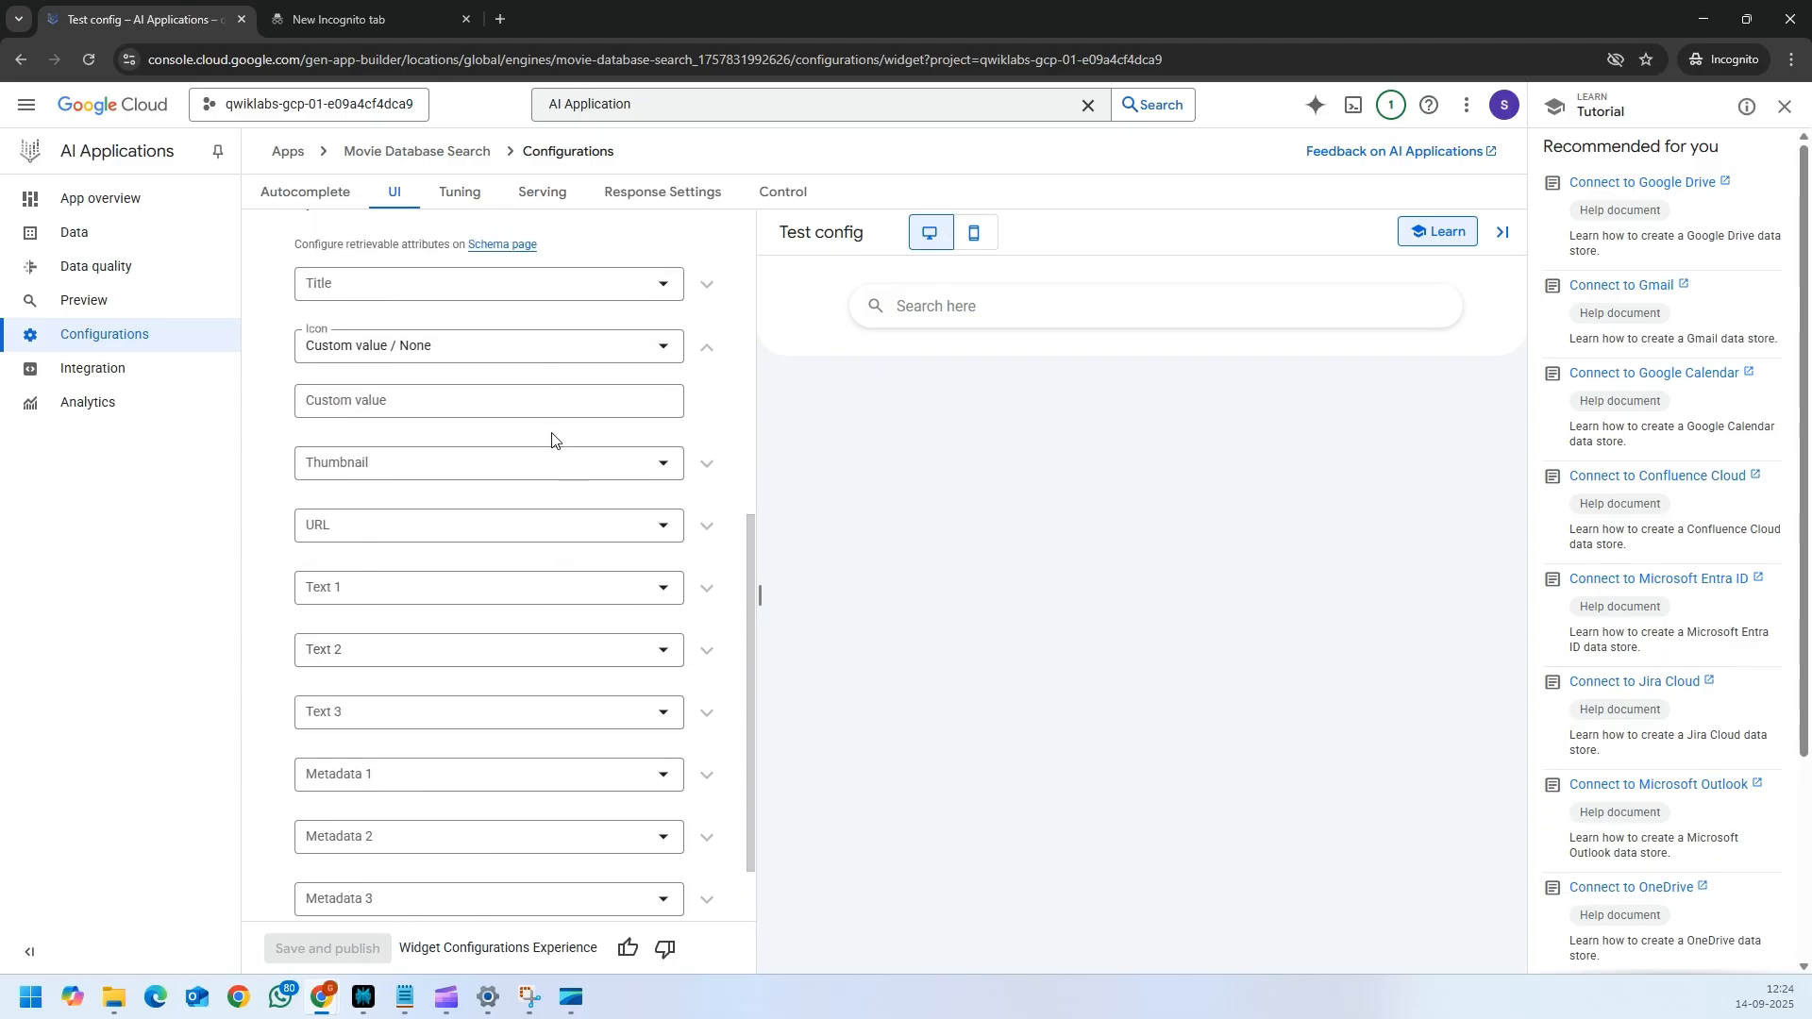
click(382, 284)
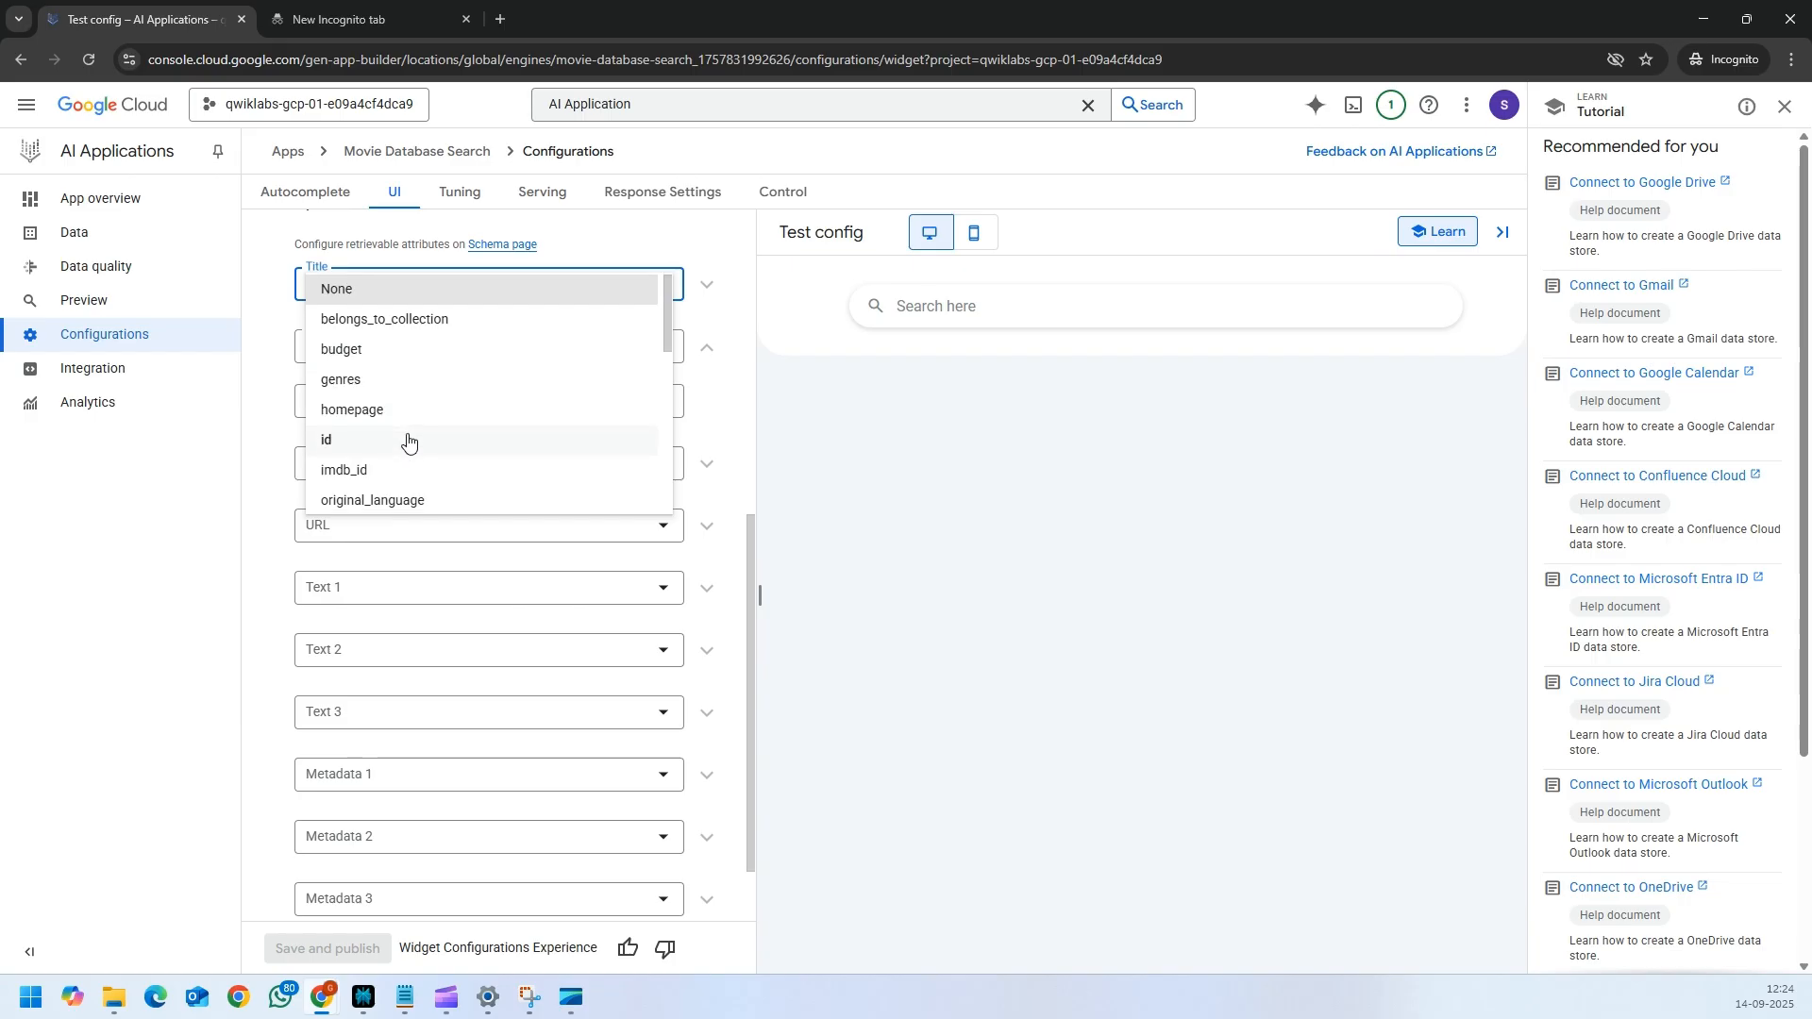
scroll(406, 439, down, 3)
scroll(408, 440, down, 2)
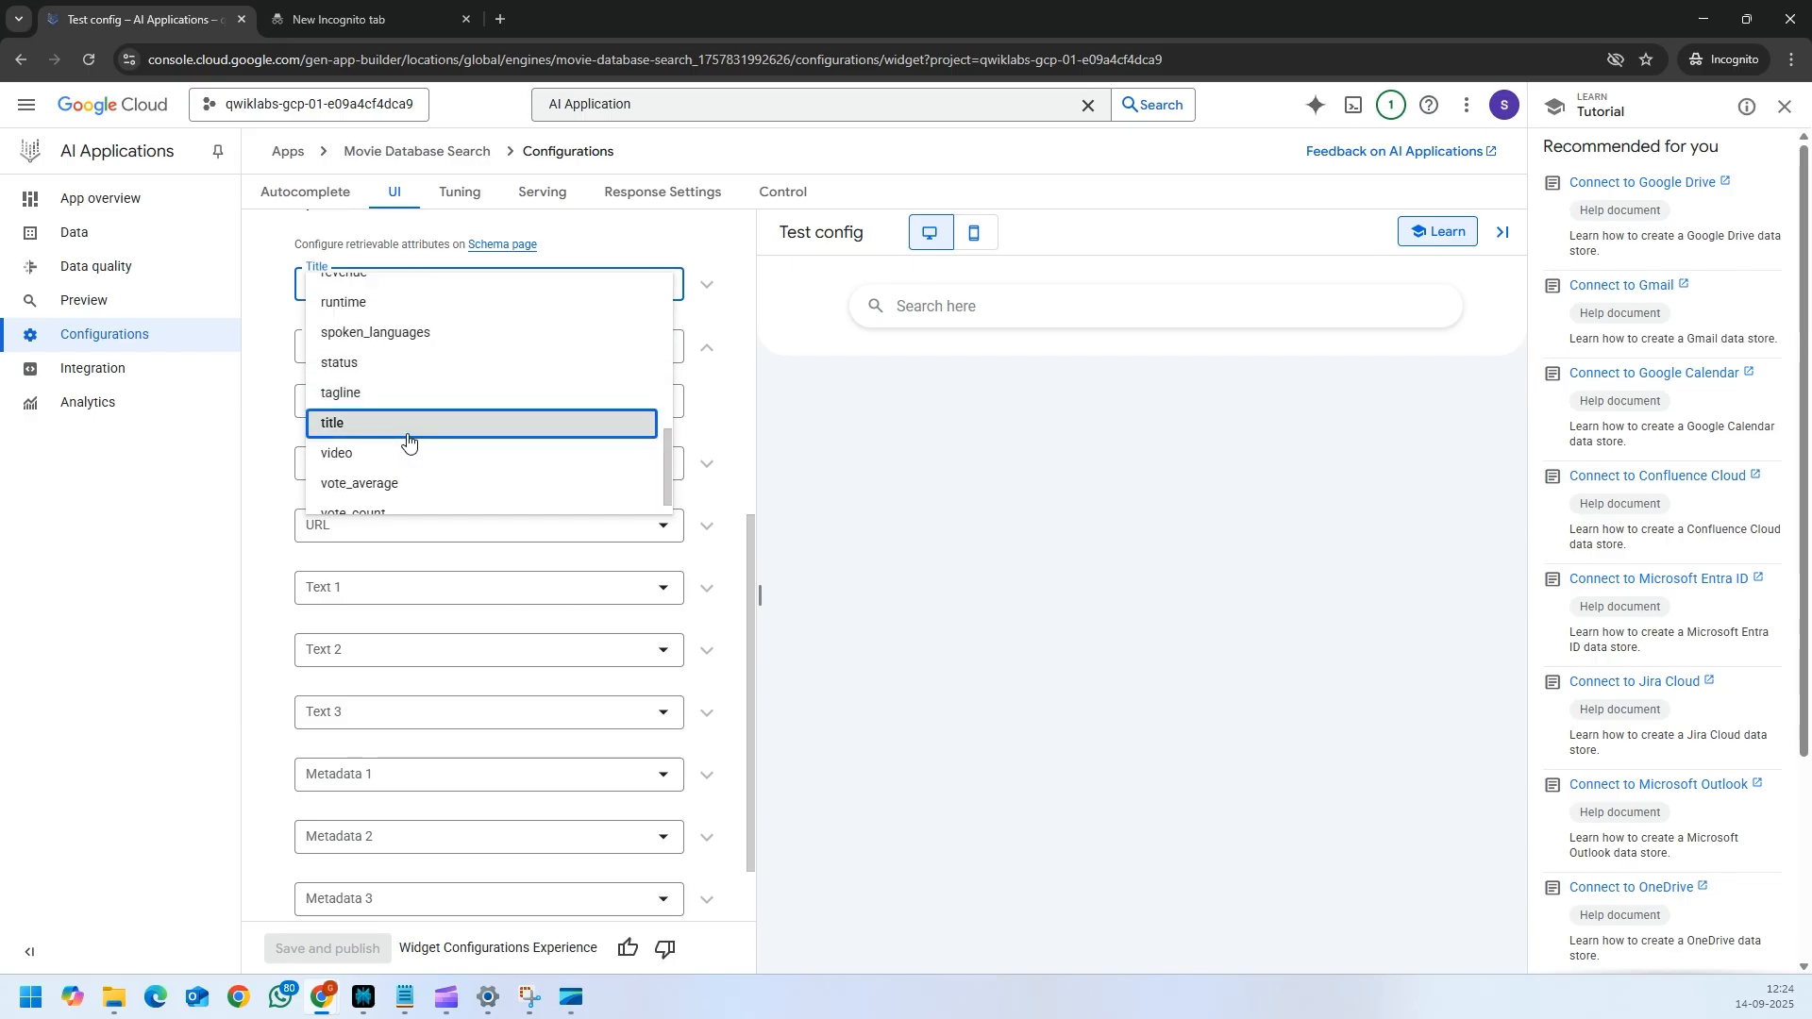
click(405, 426)
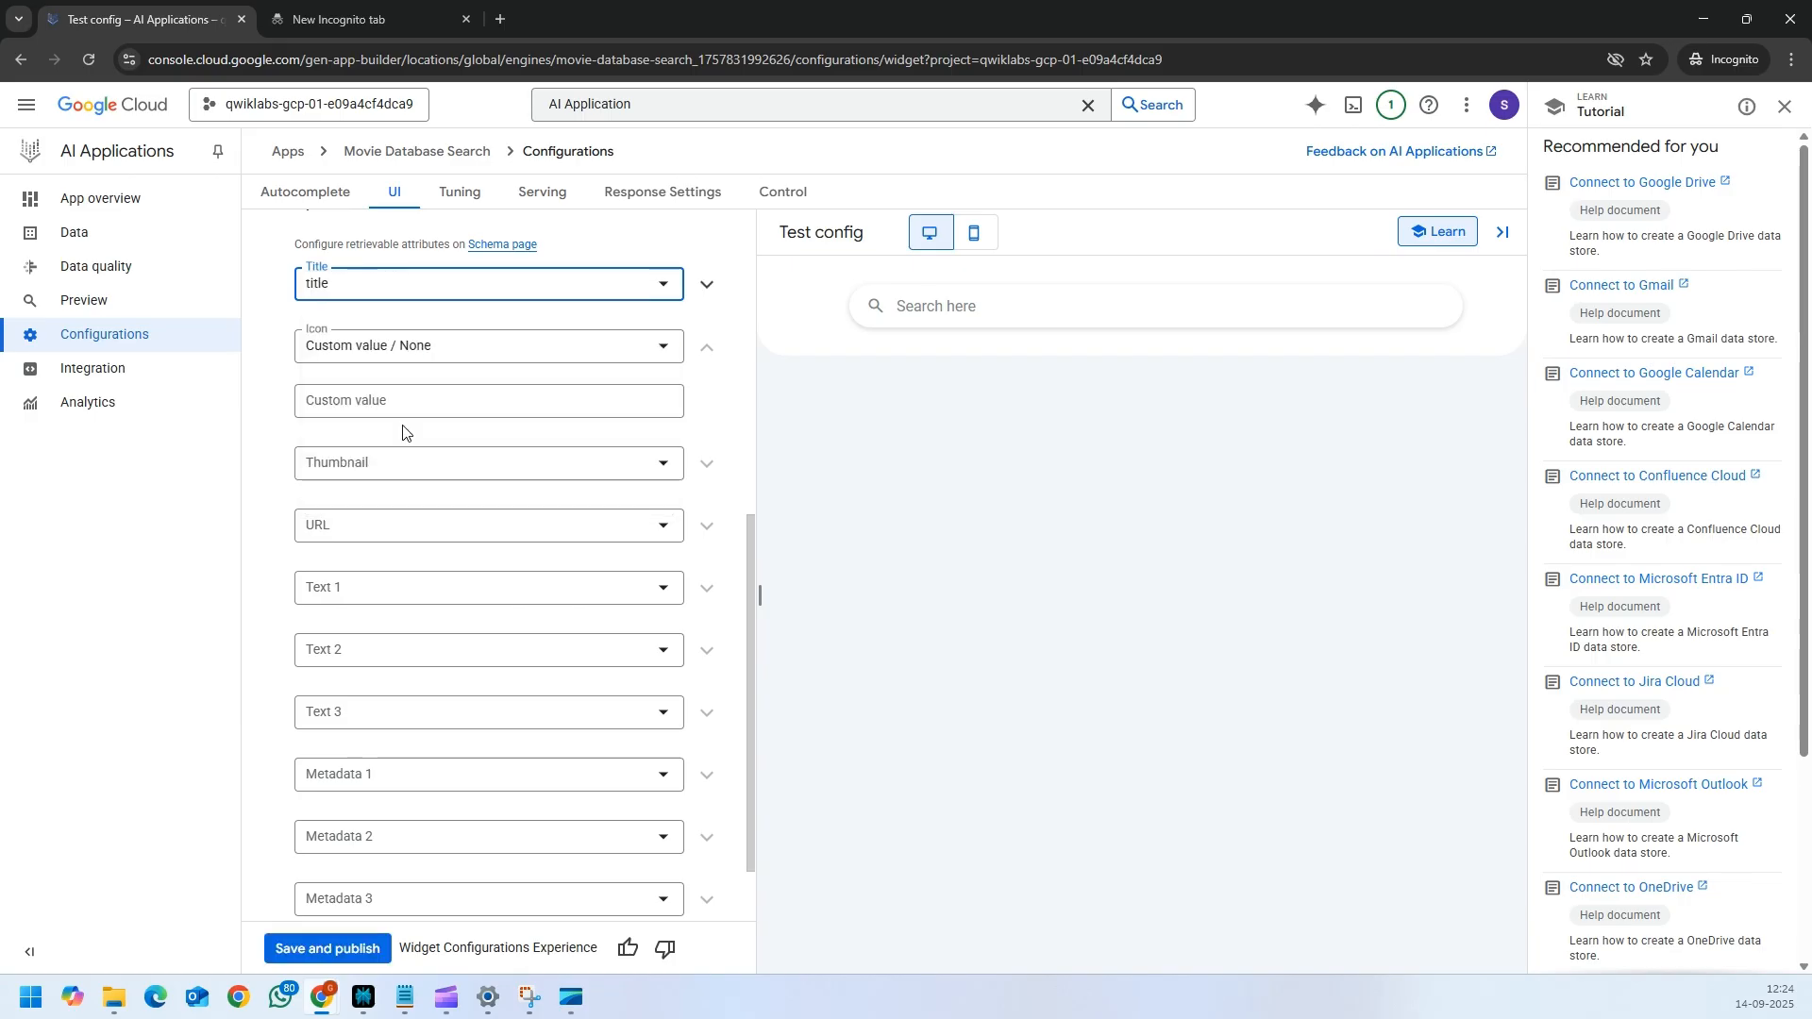
- Map Thumbnail to poster_path and URL to homepage in the result field settings
click(662, 464)
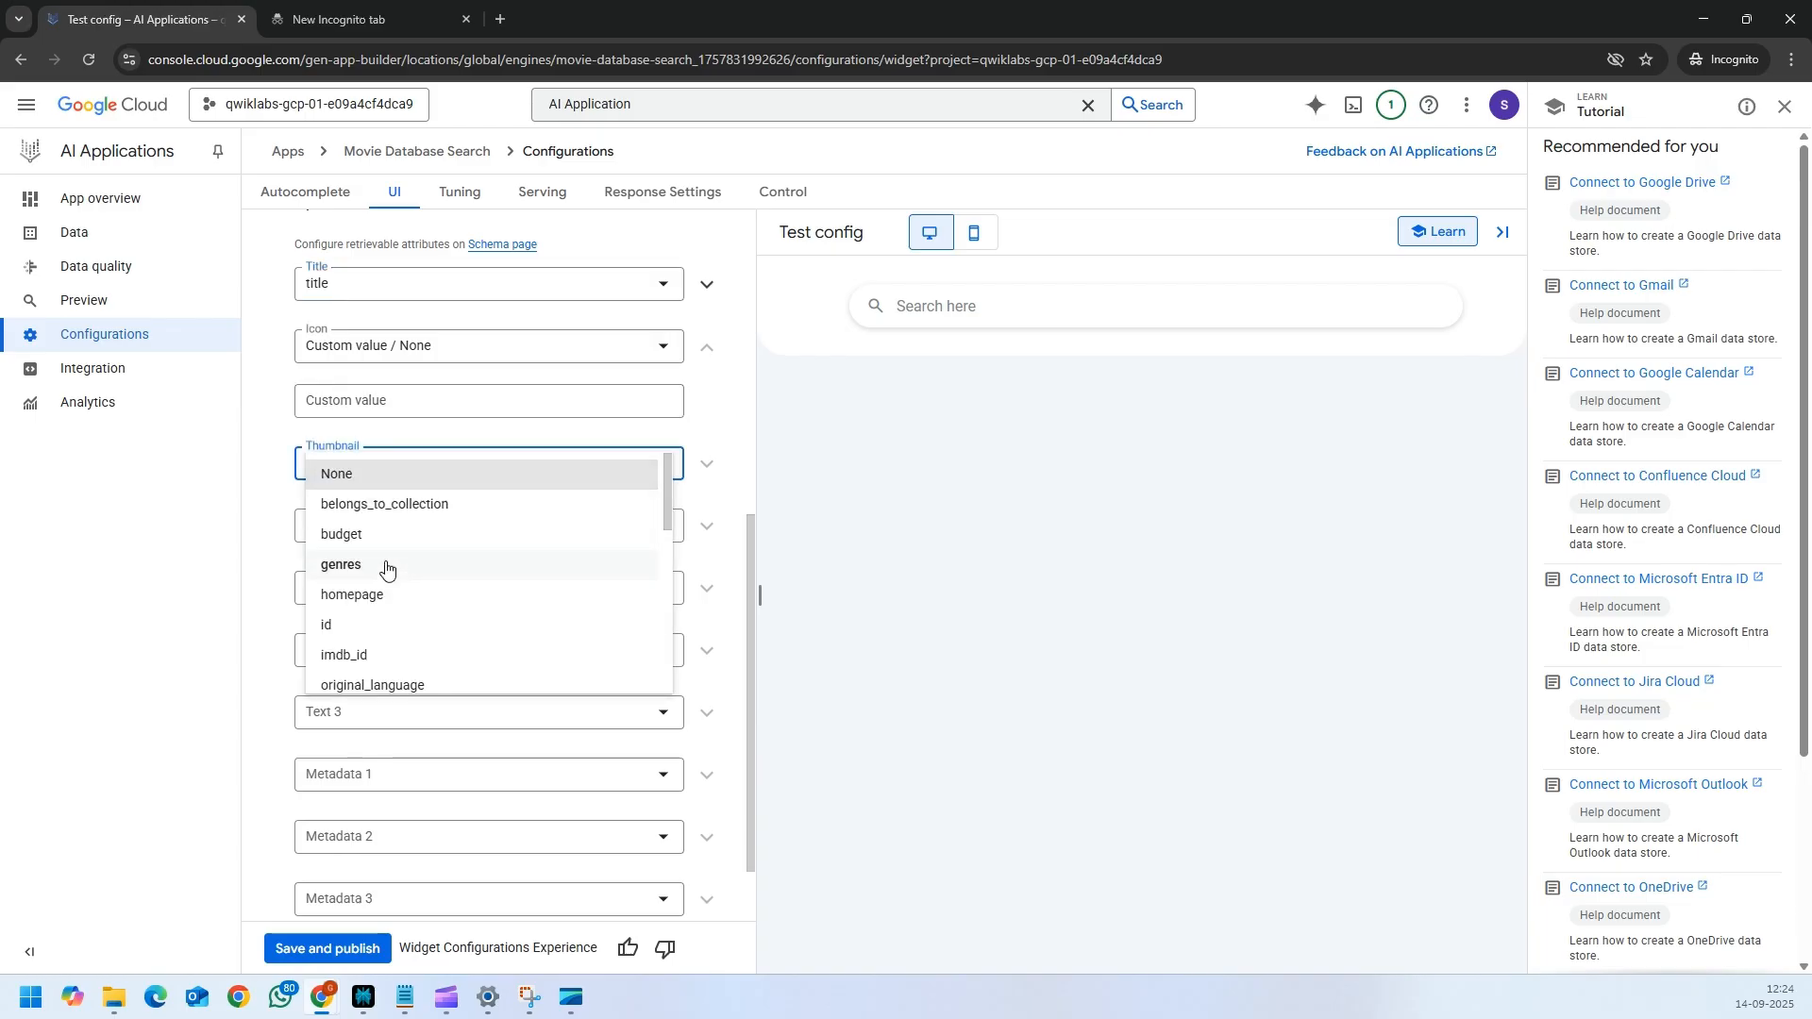
scroll(386, 567, down, 2)
key(Down)
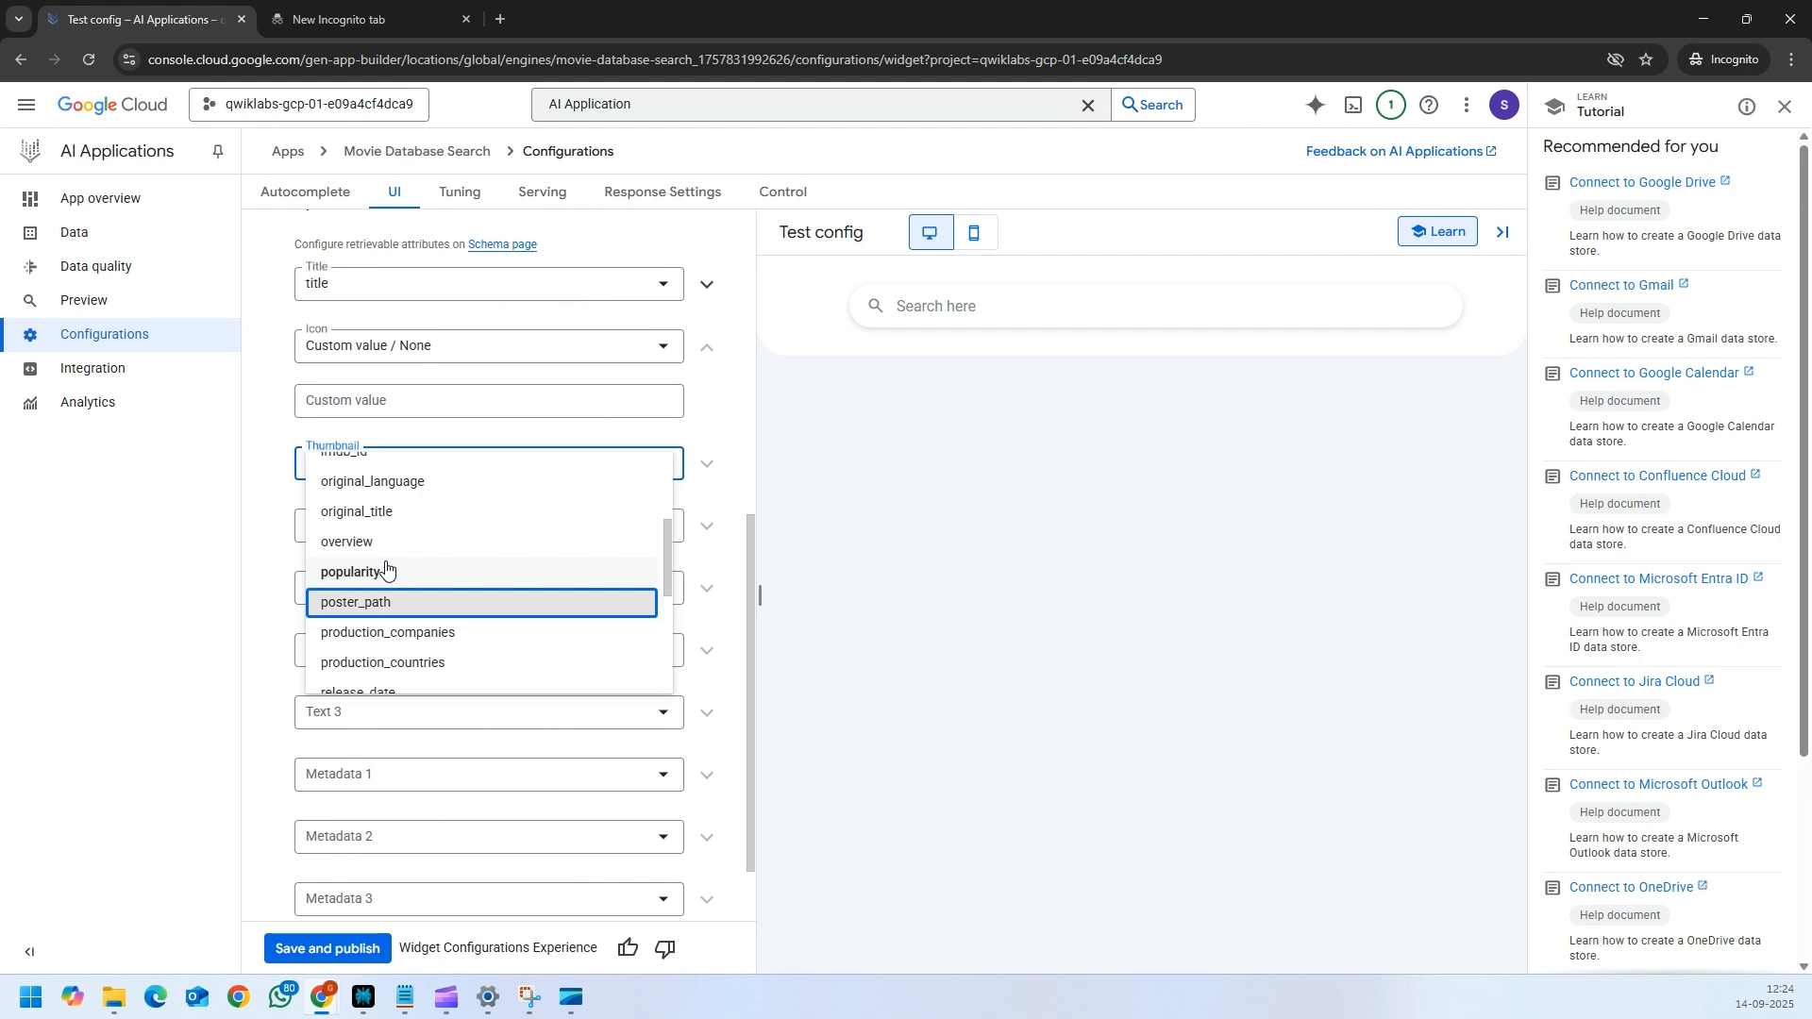
click(389, 600)
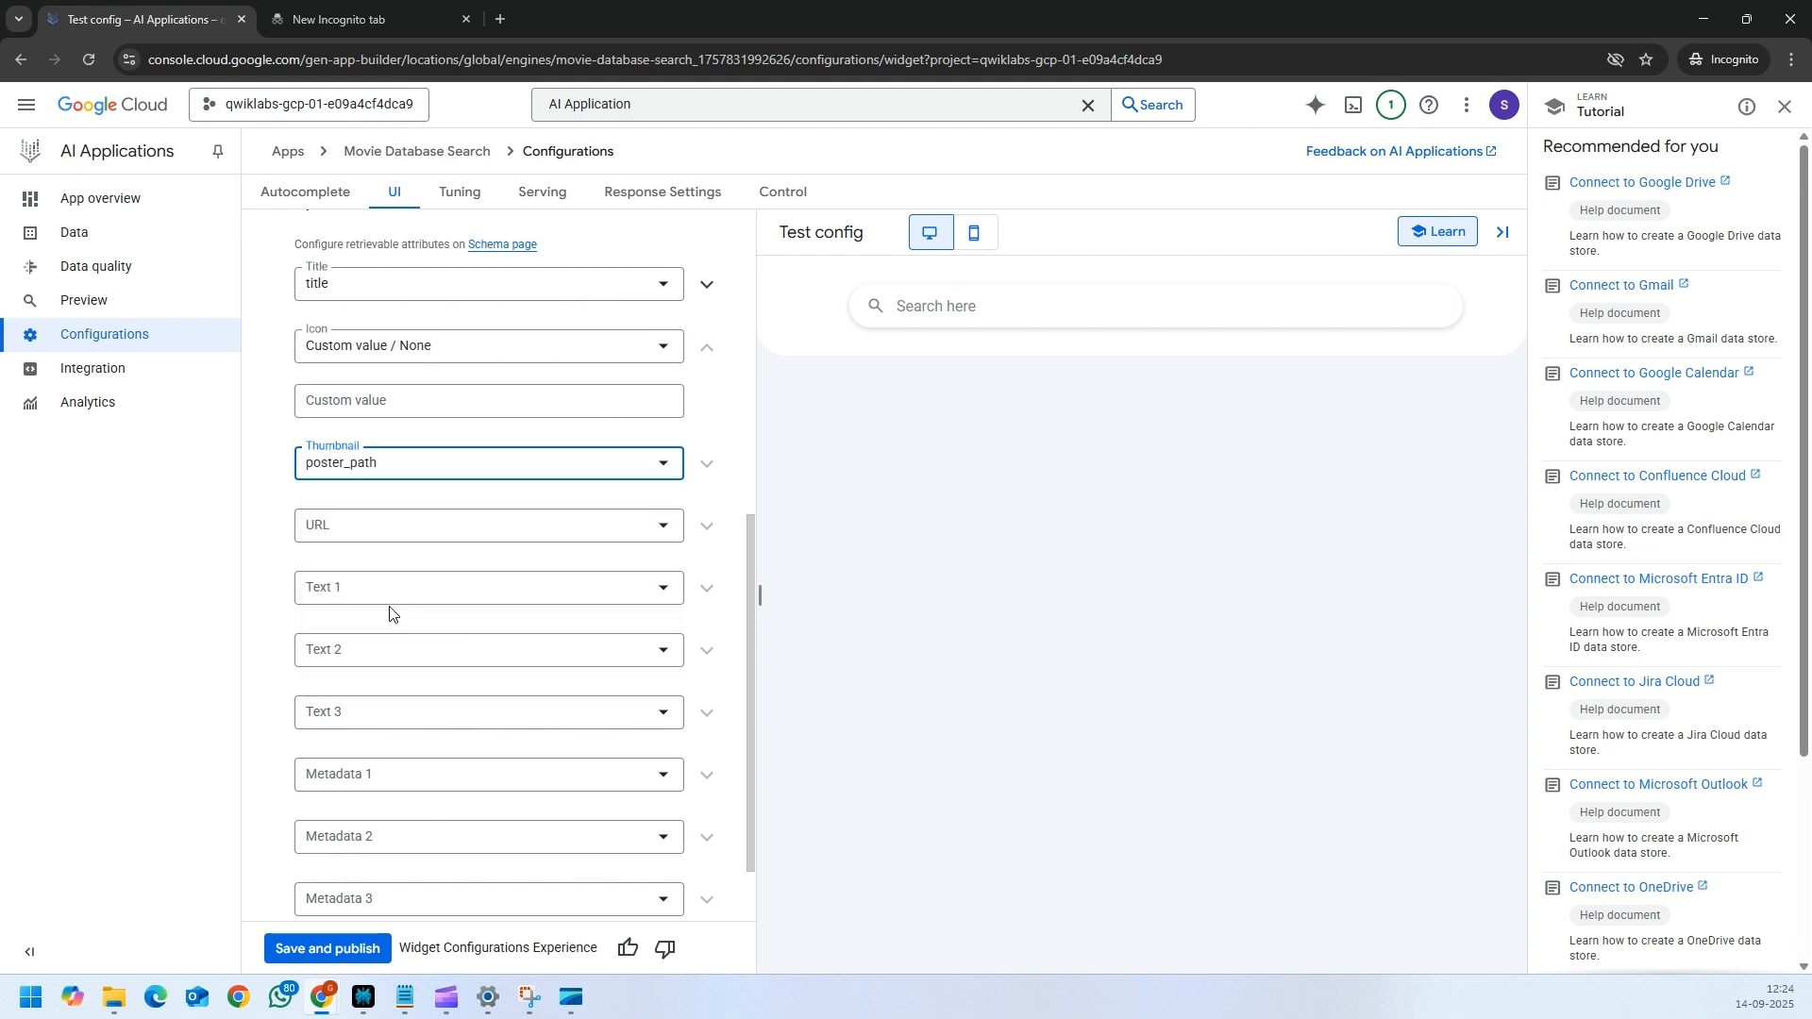
click(487, 523)
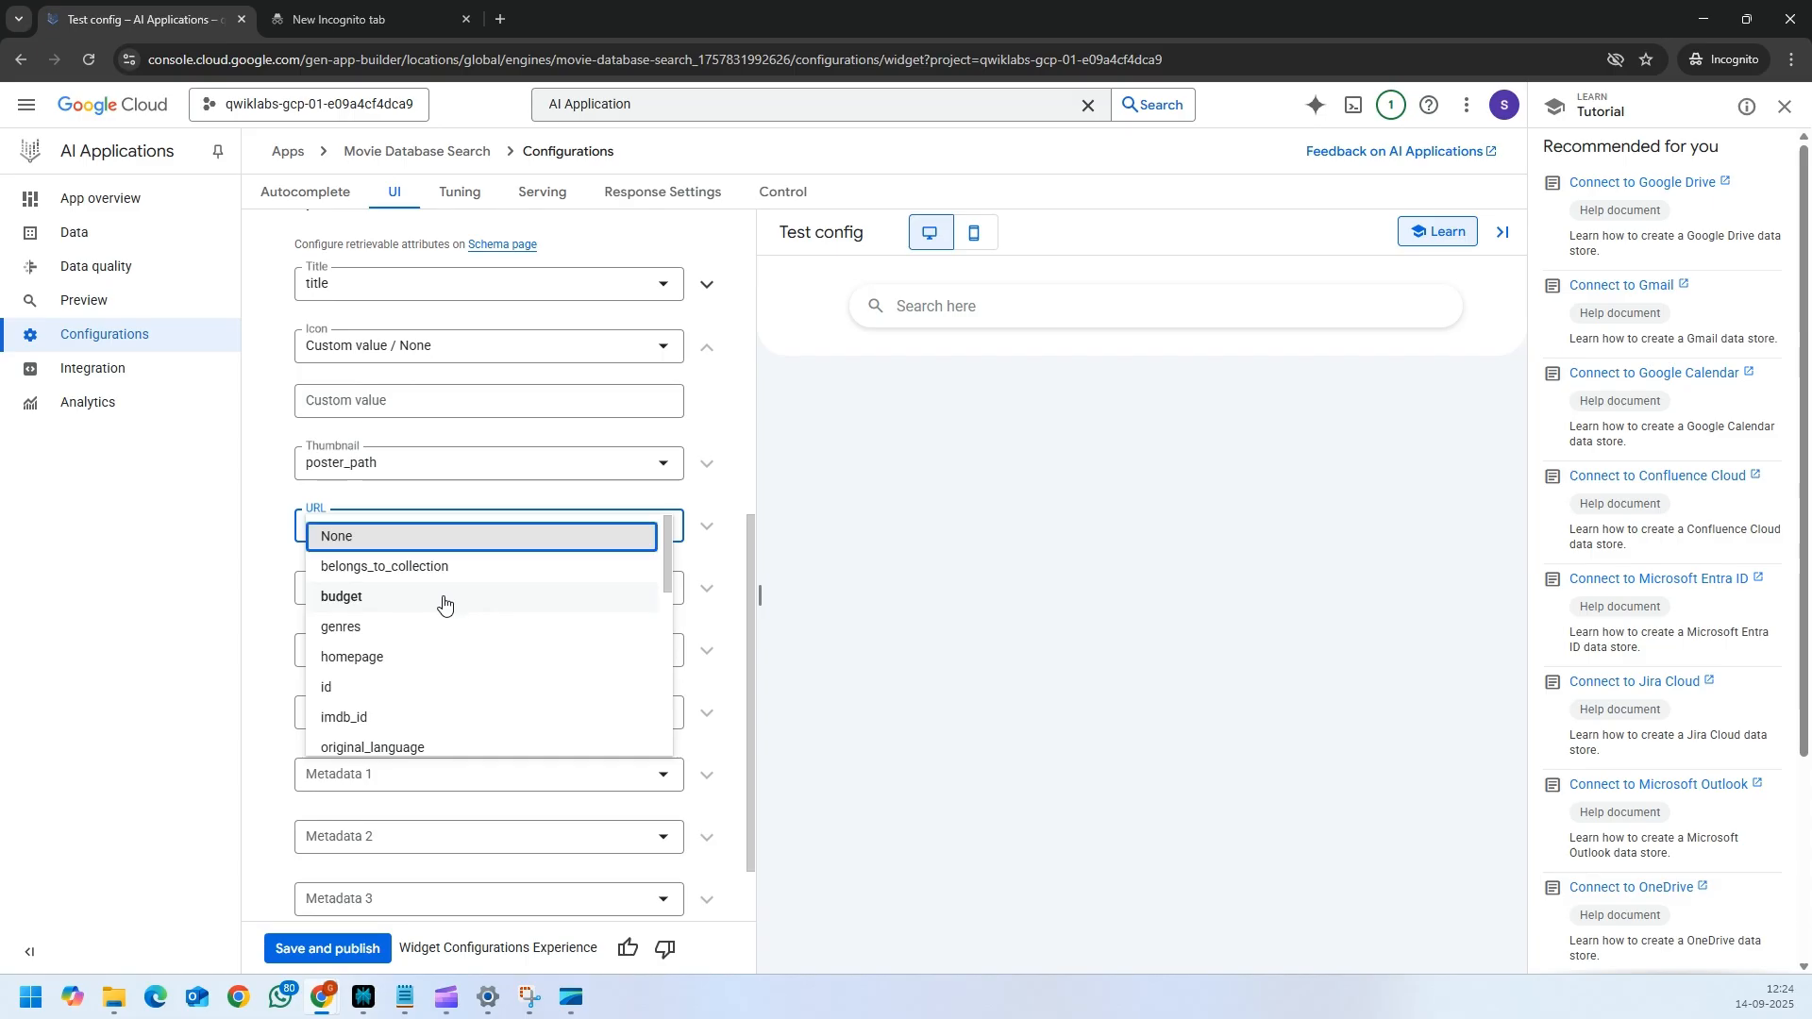
key(h)
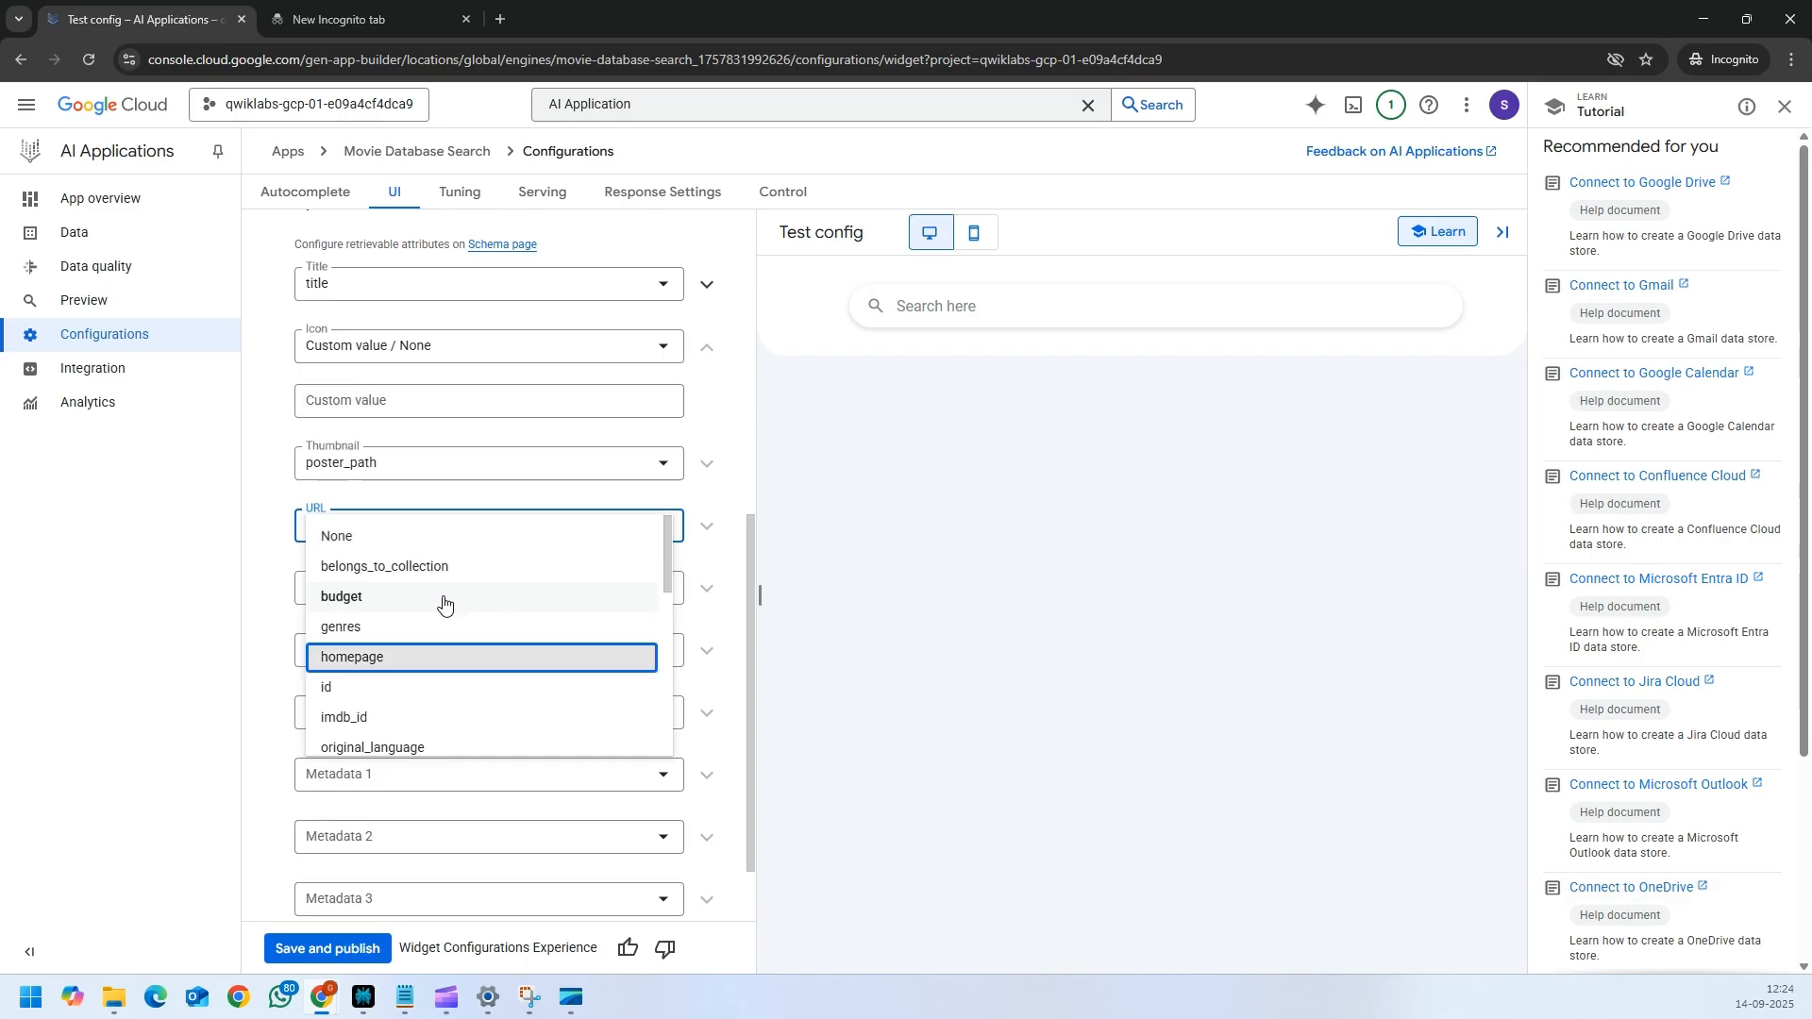
click(383, 654)
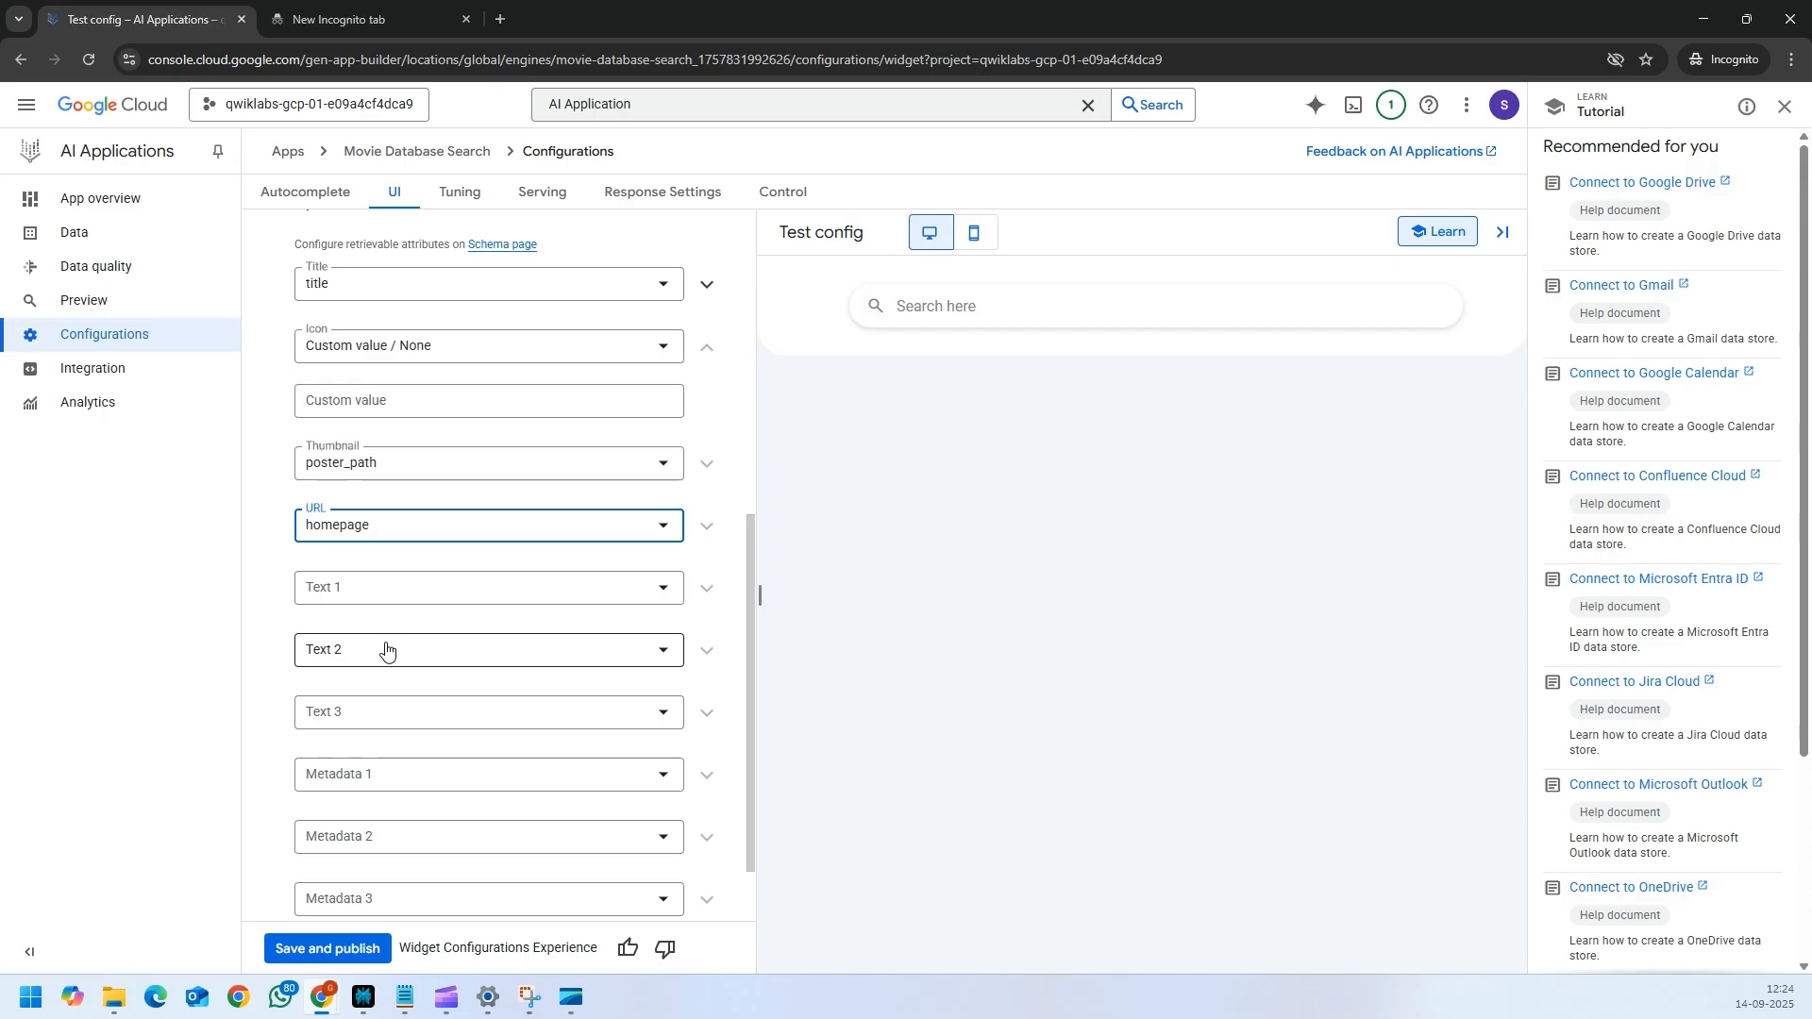
- Map Text 1 to tagline and Text 2 to release_date in the result field settings
click(422, 589)
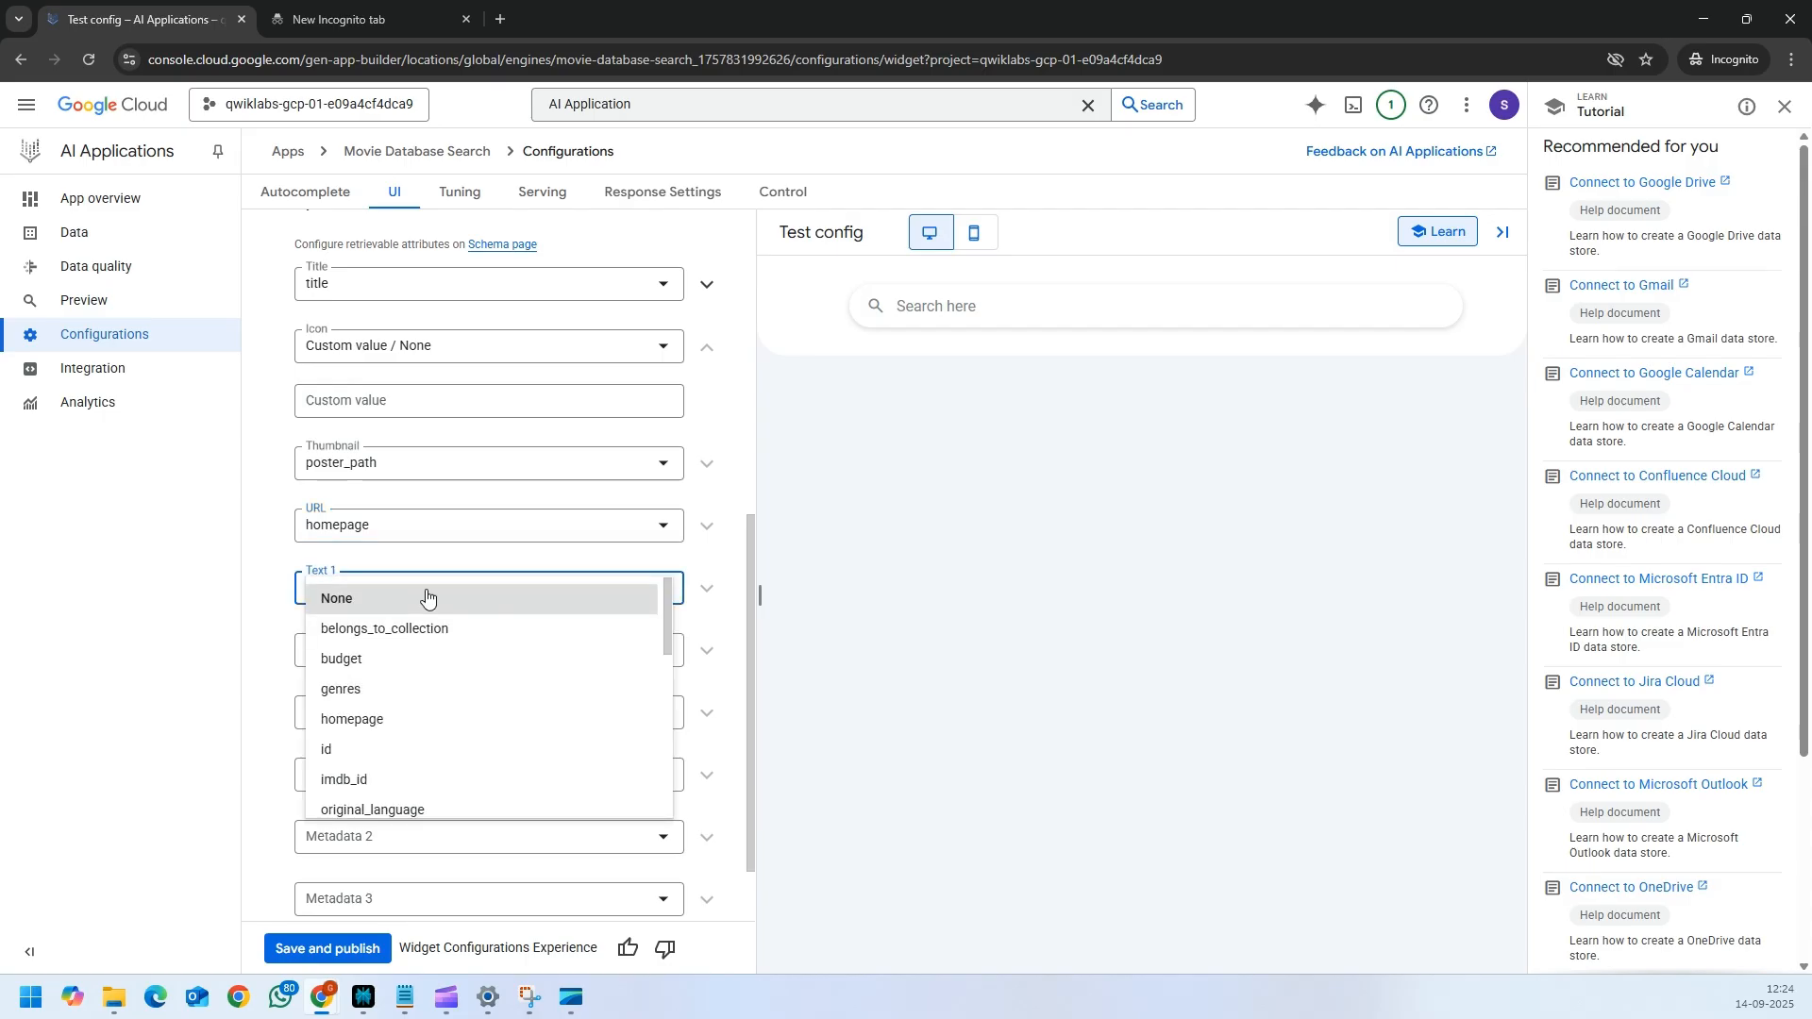
key(t)
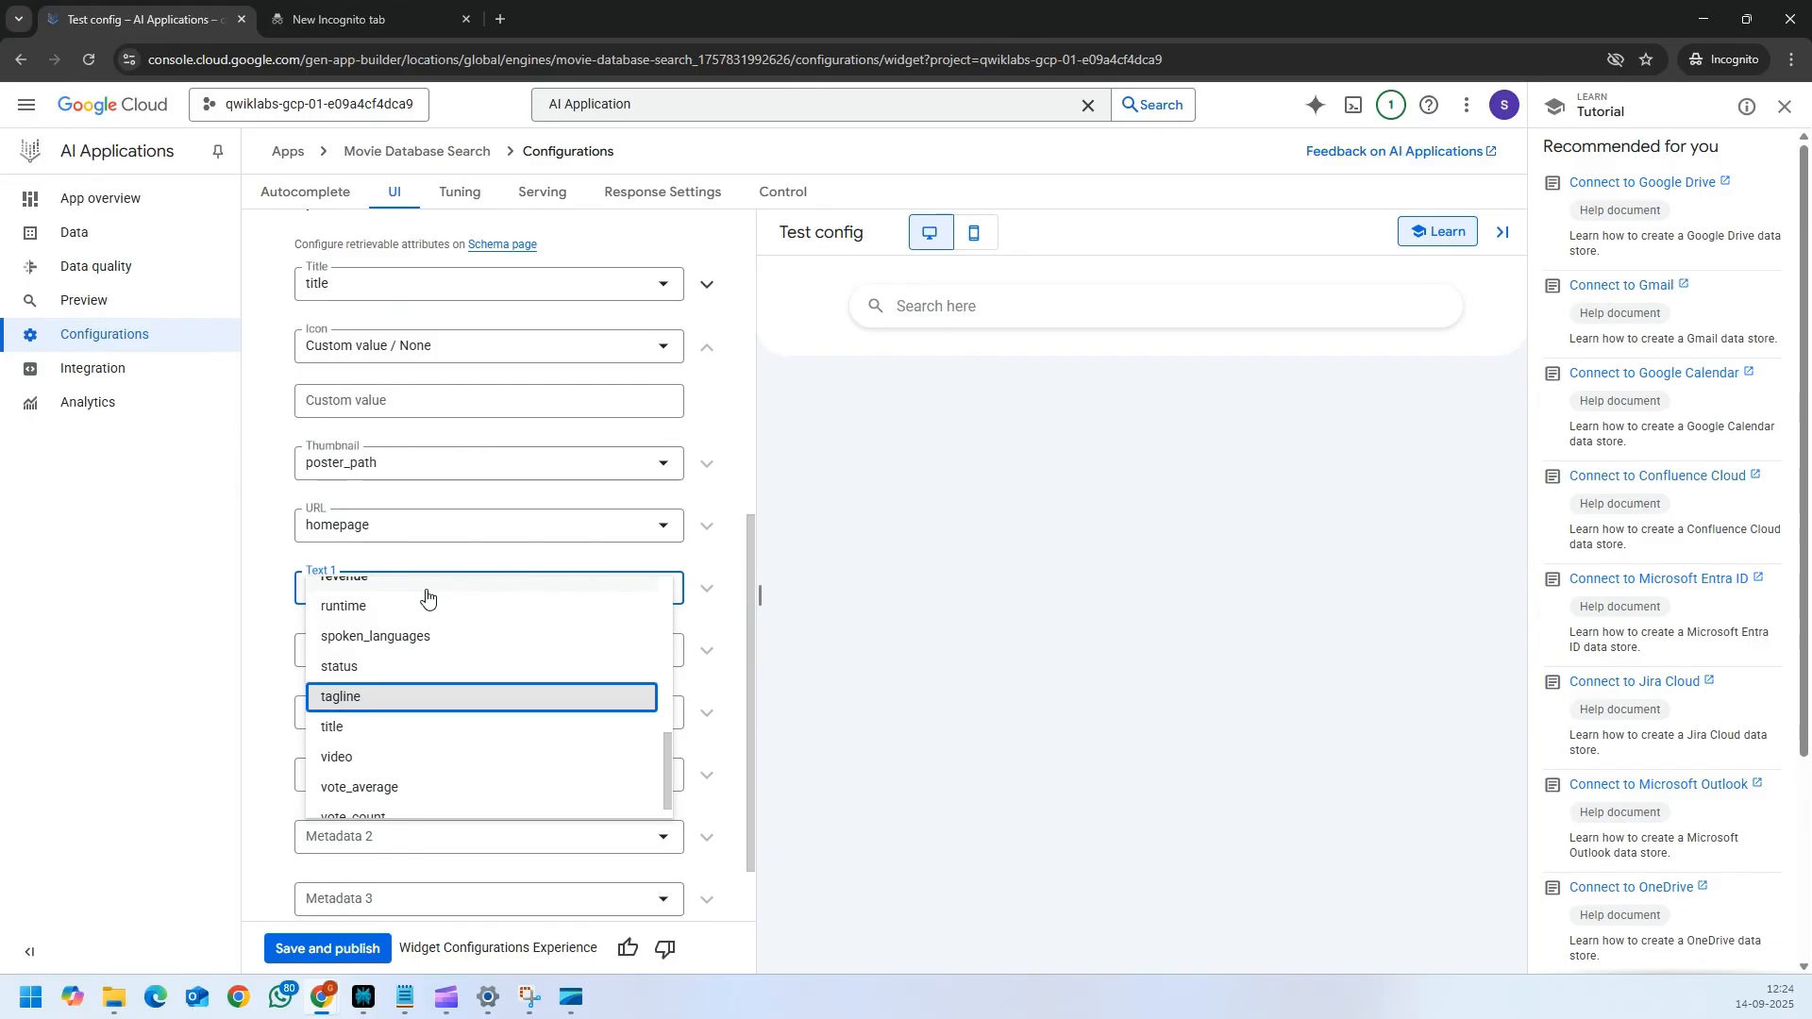
click(381, 698)
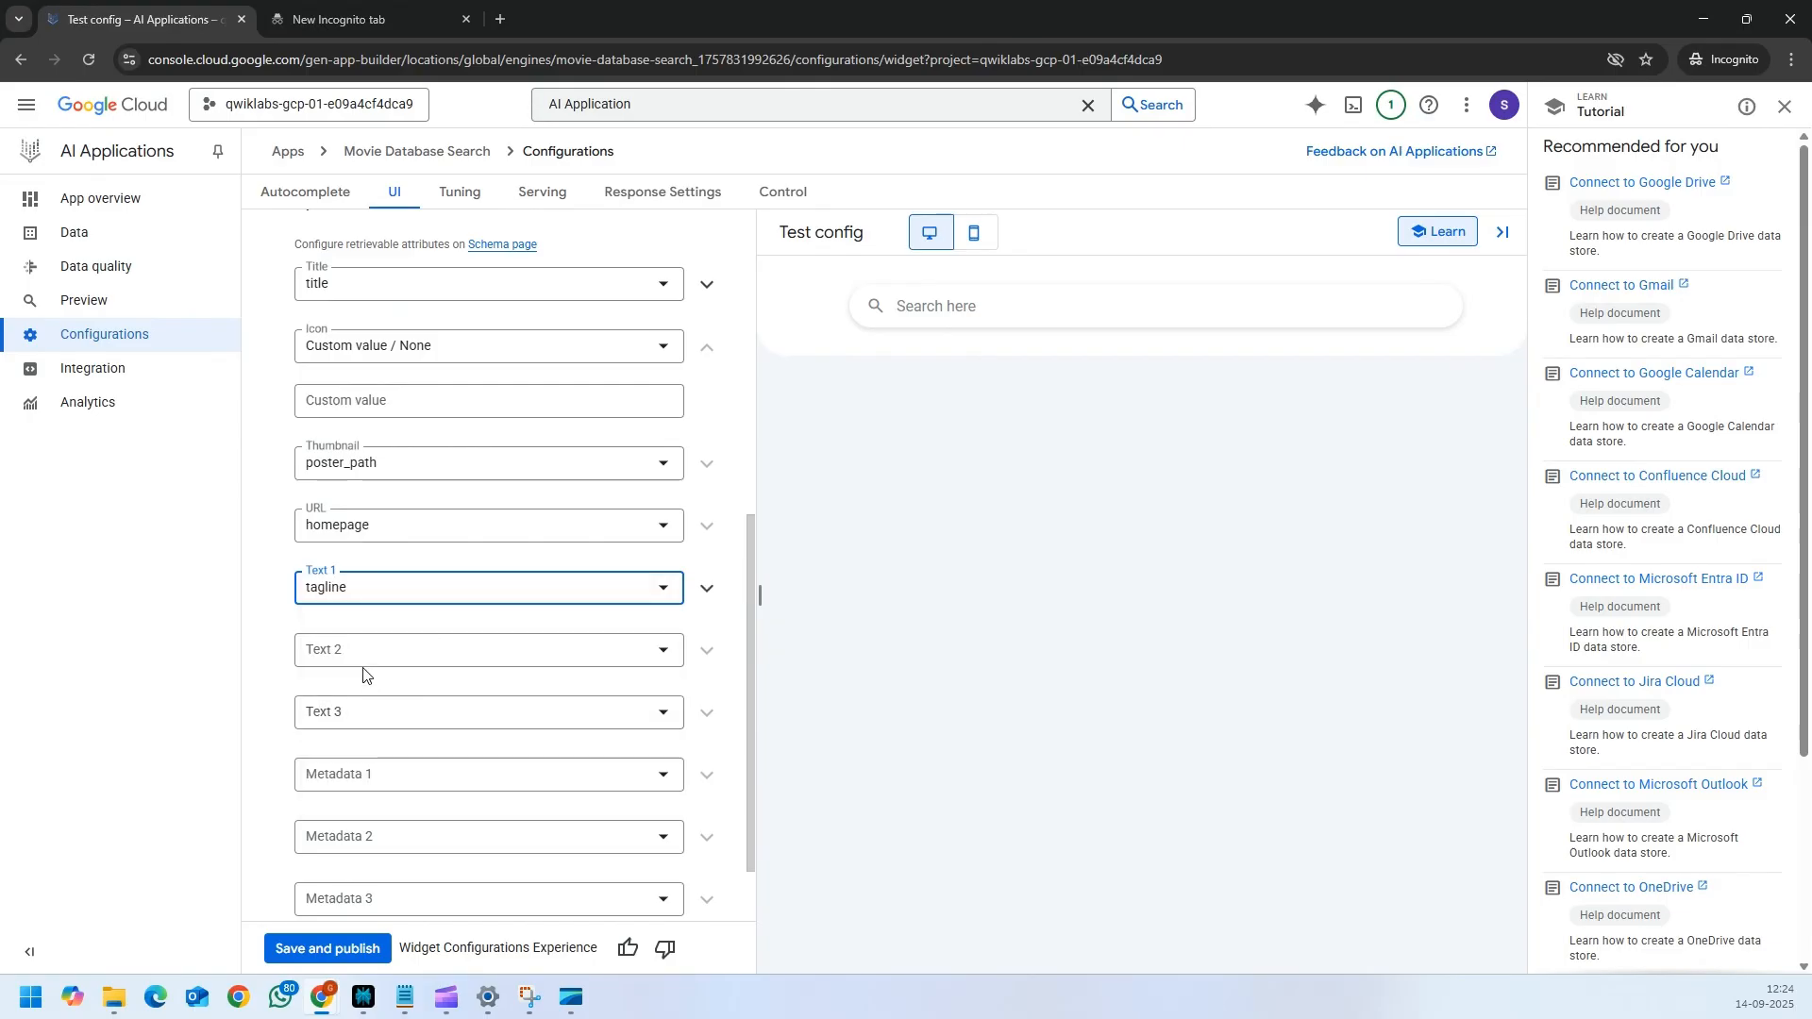
click(400, 644)
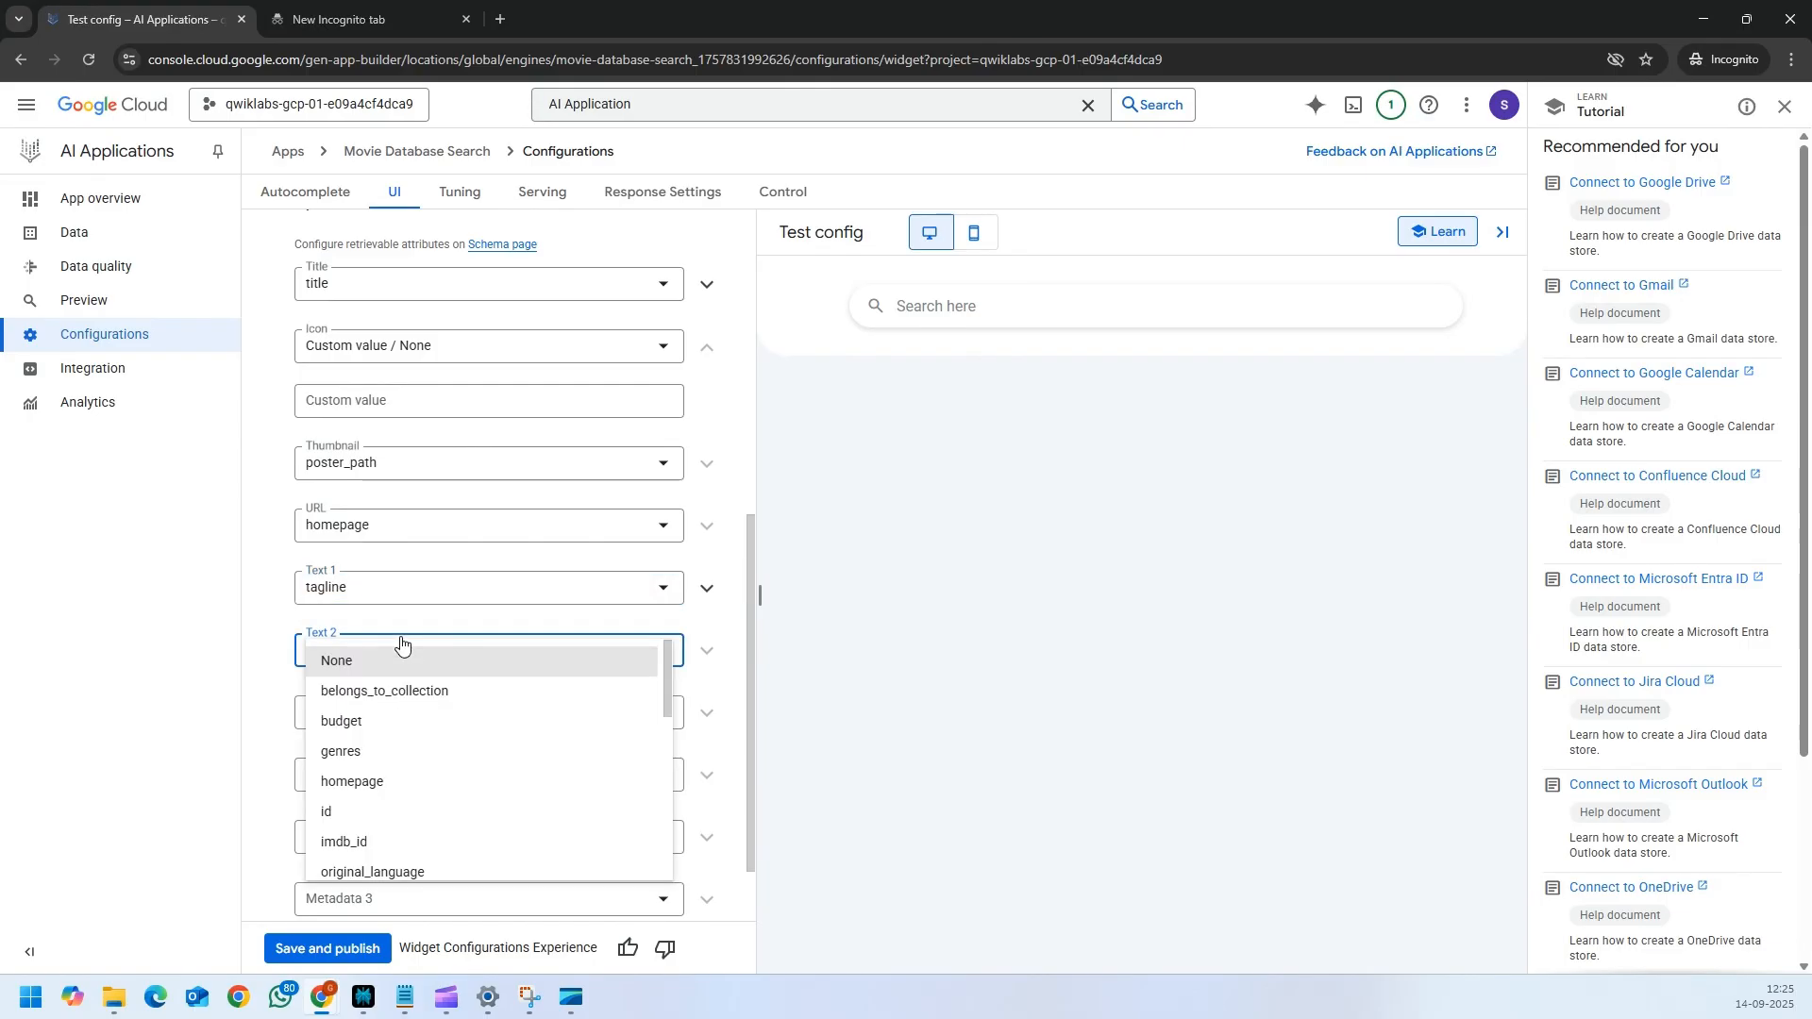
key(r)
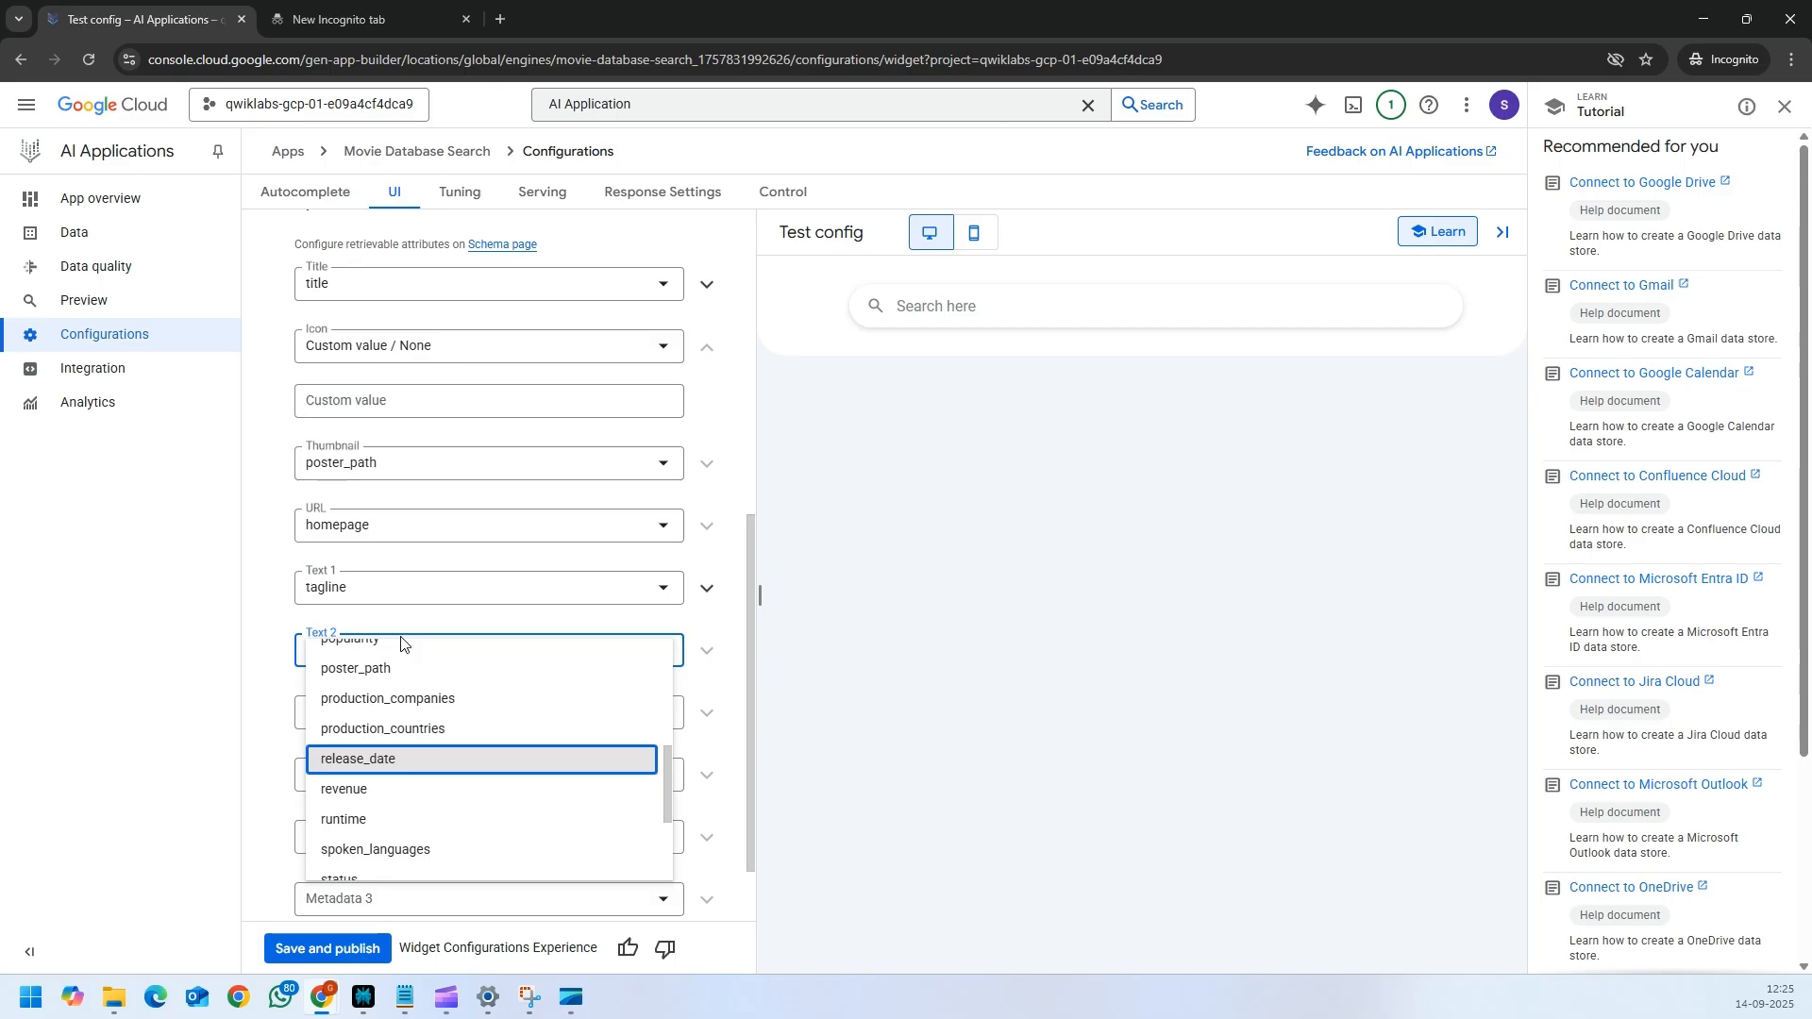
click(410, 760)
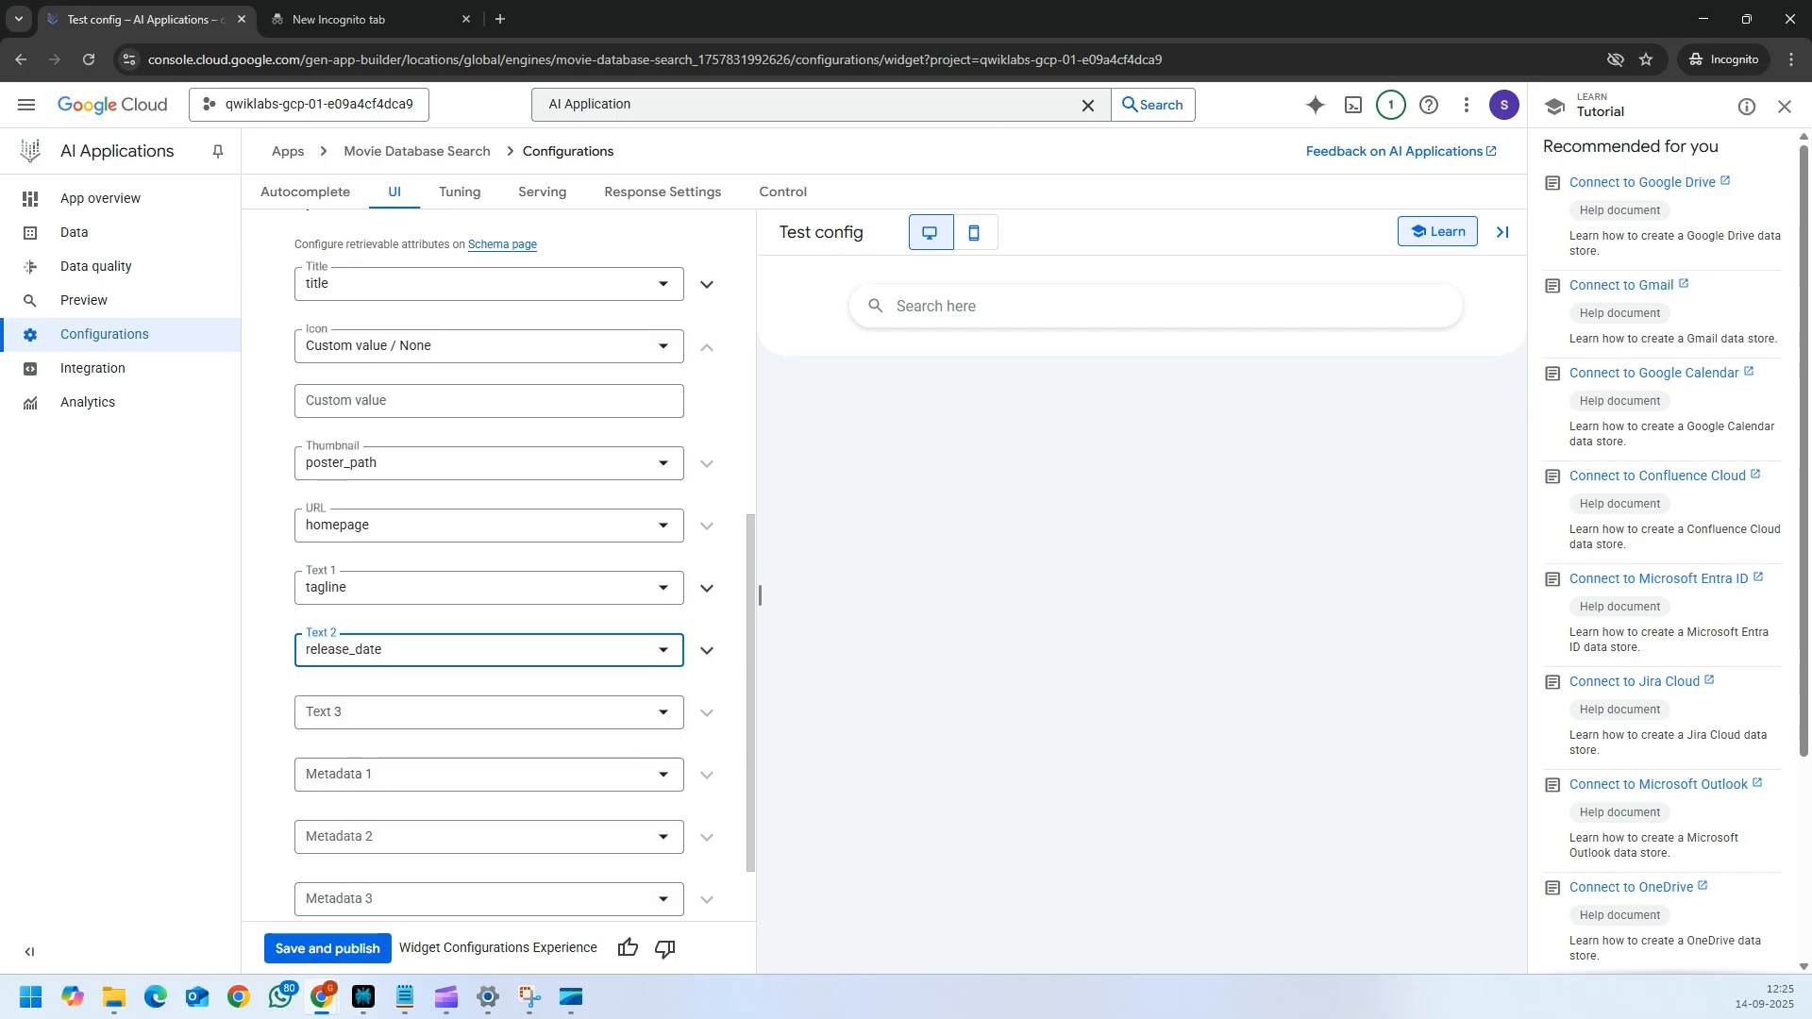
- Save and publish the widget configuration, and dismiss the notification
scroll(429, 717, down, 1)
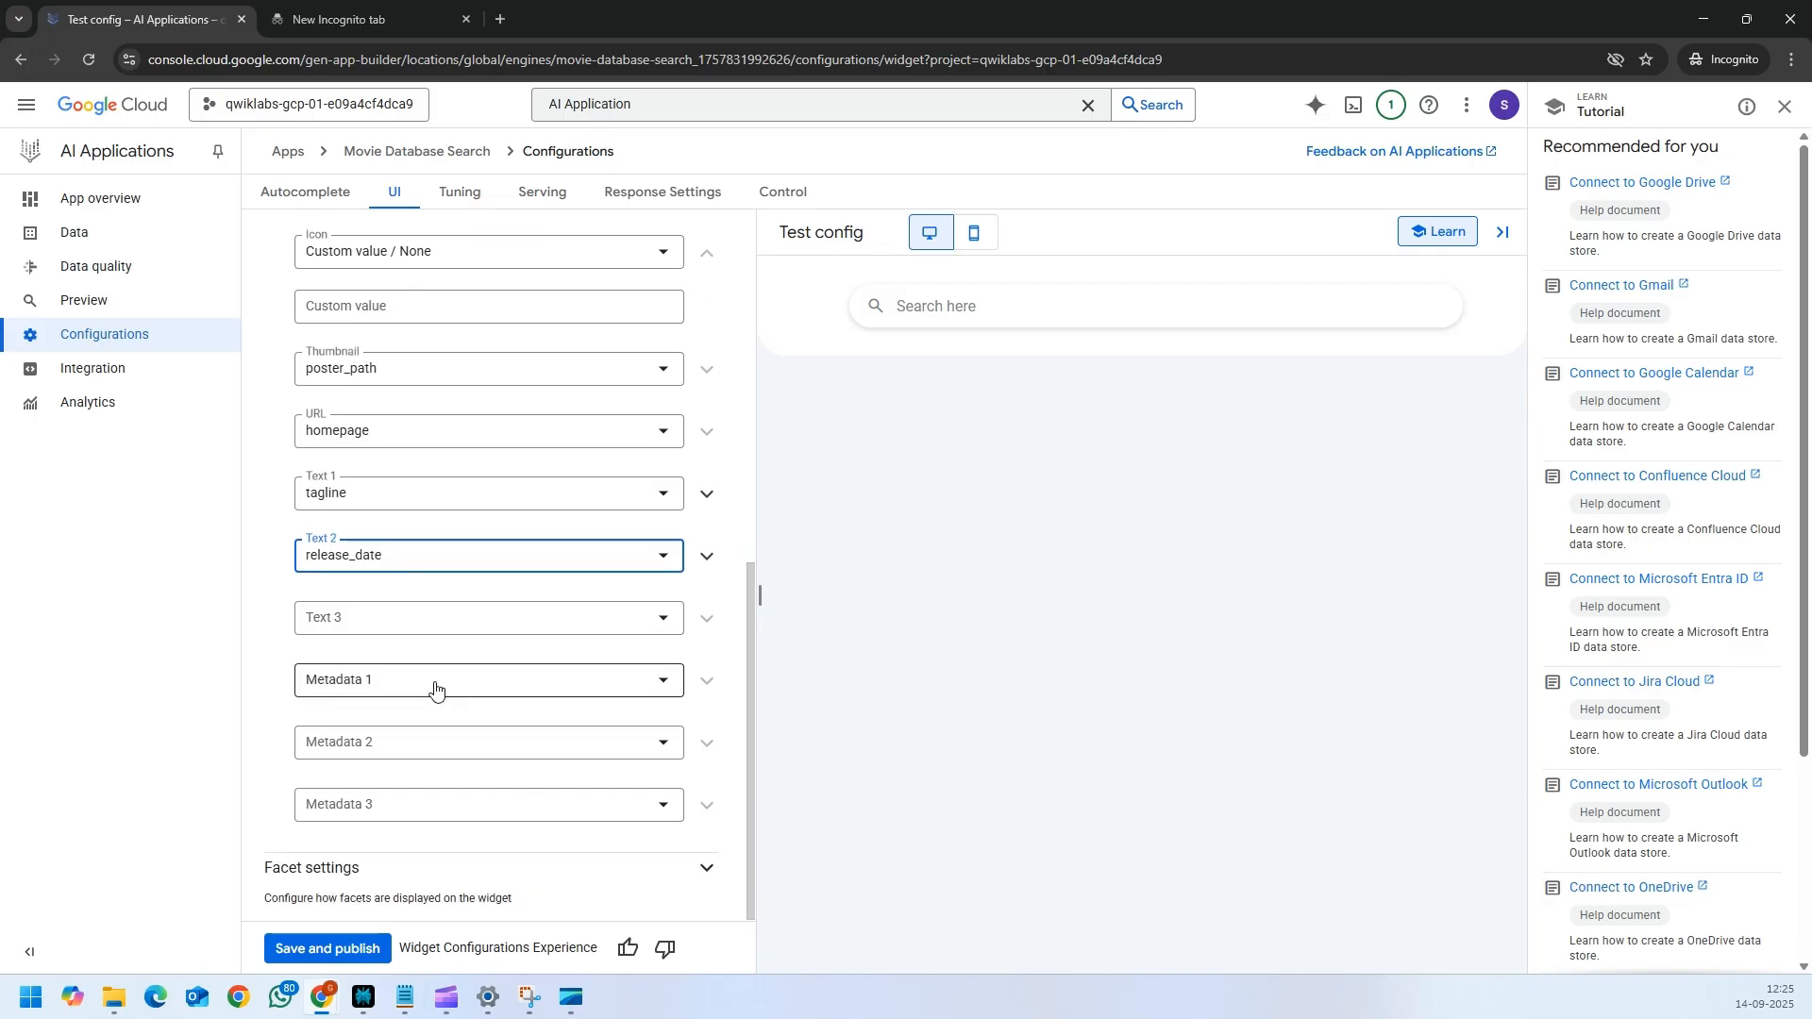
click(350, 948)
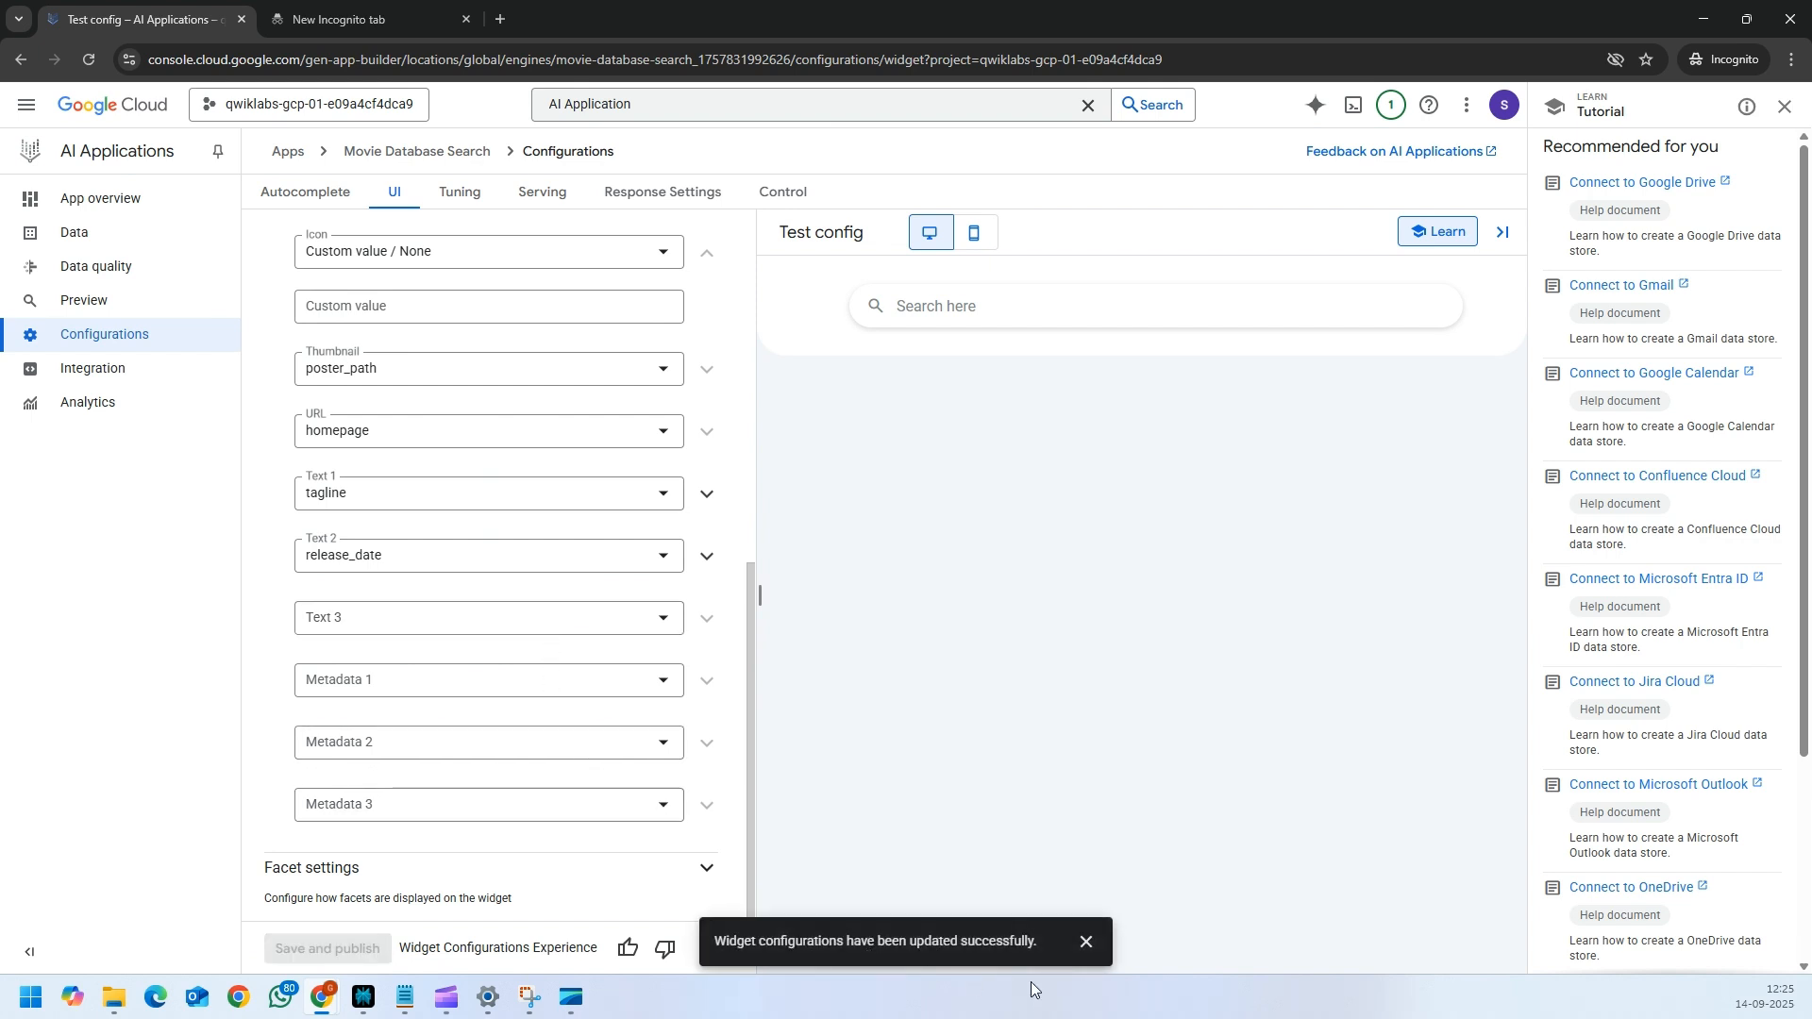
click(1085, 942)
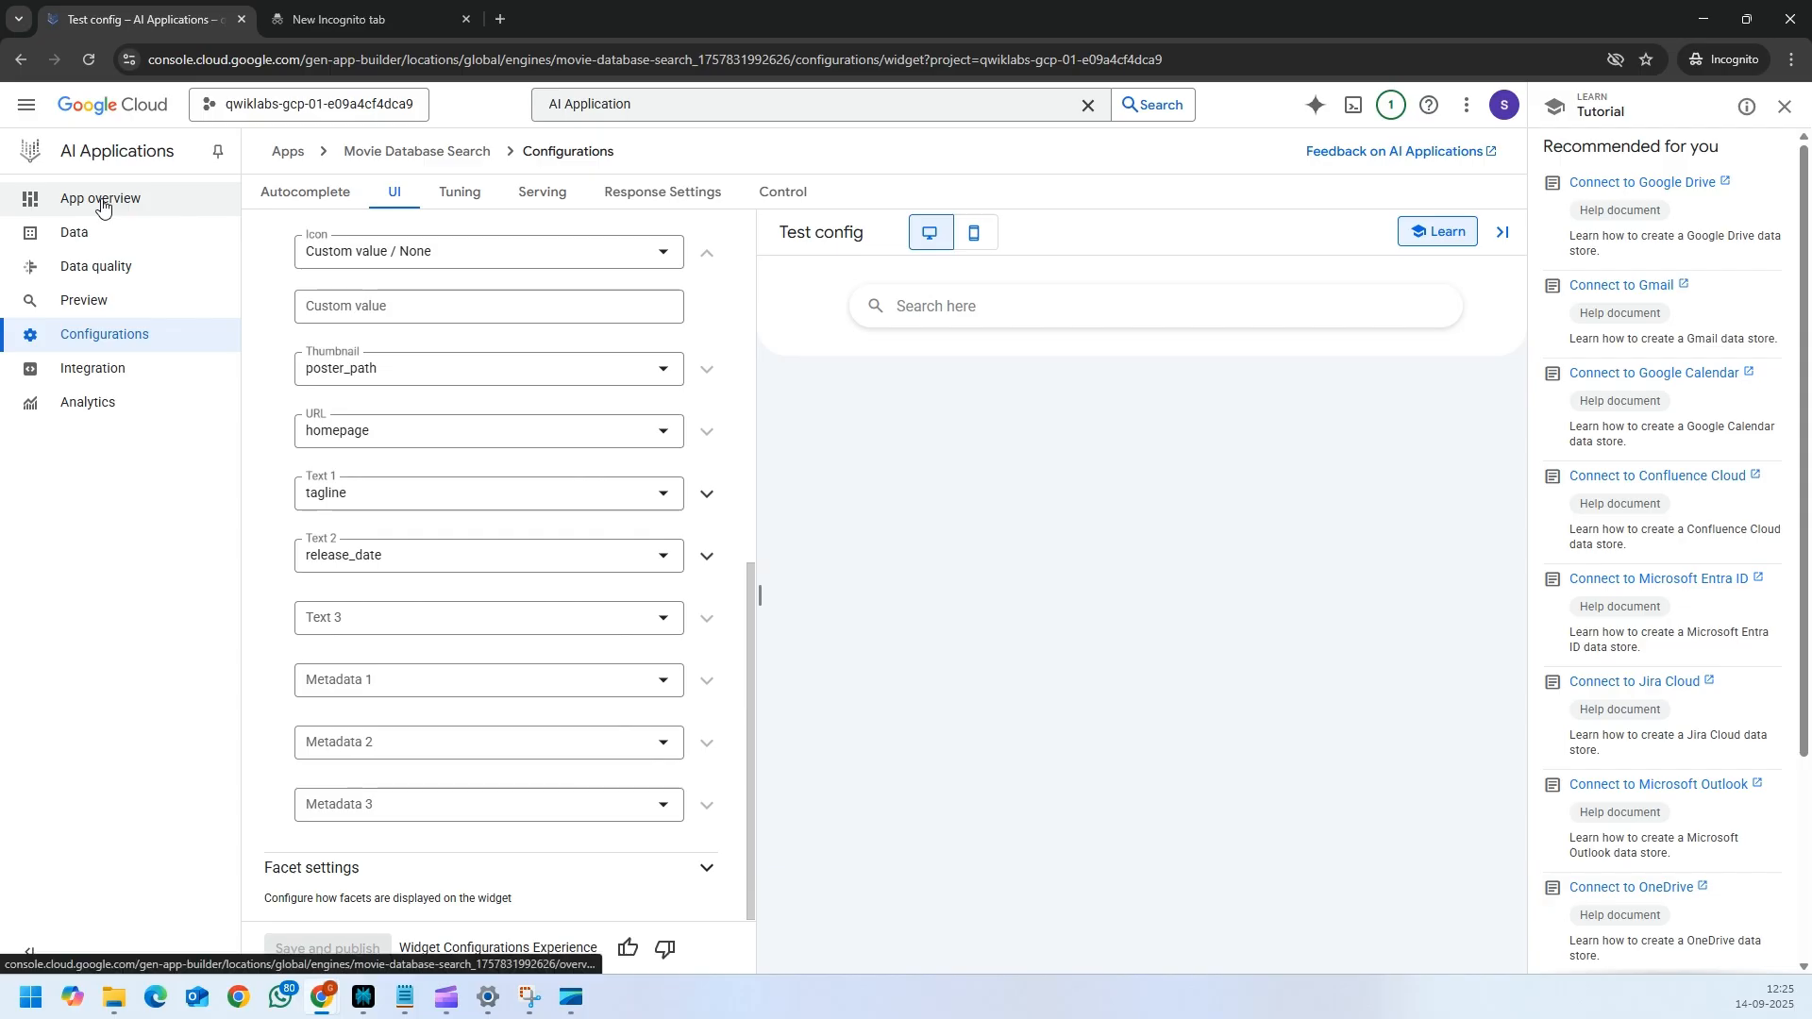
- Search the app preview for Harry Potter and open the Harry Potter and the Philosopher's Stone result's site in a new tab
click(101, 299)
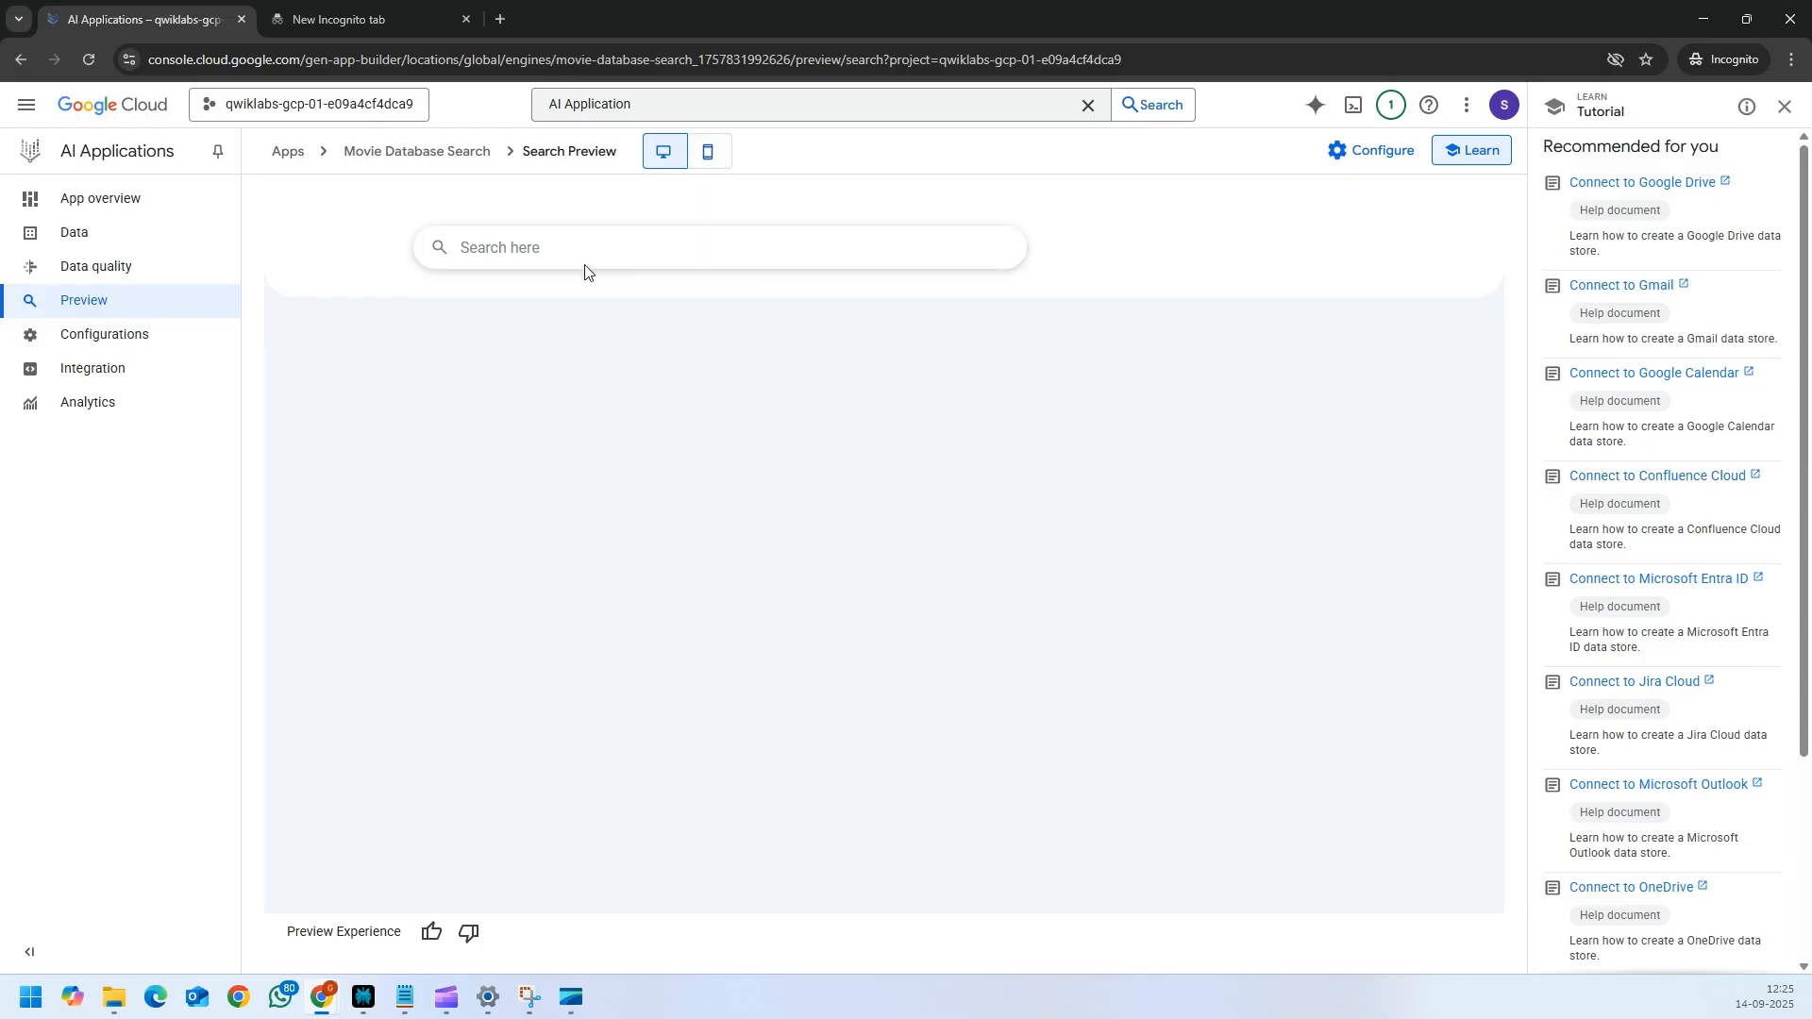
text(Harry Potter)
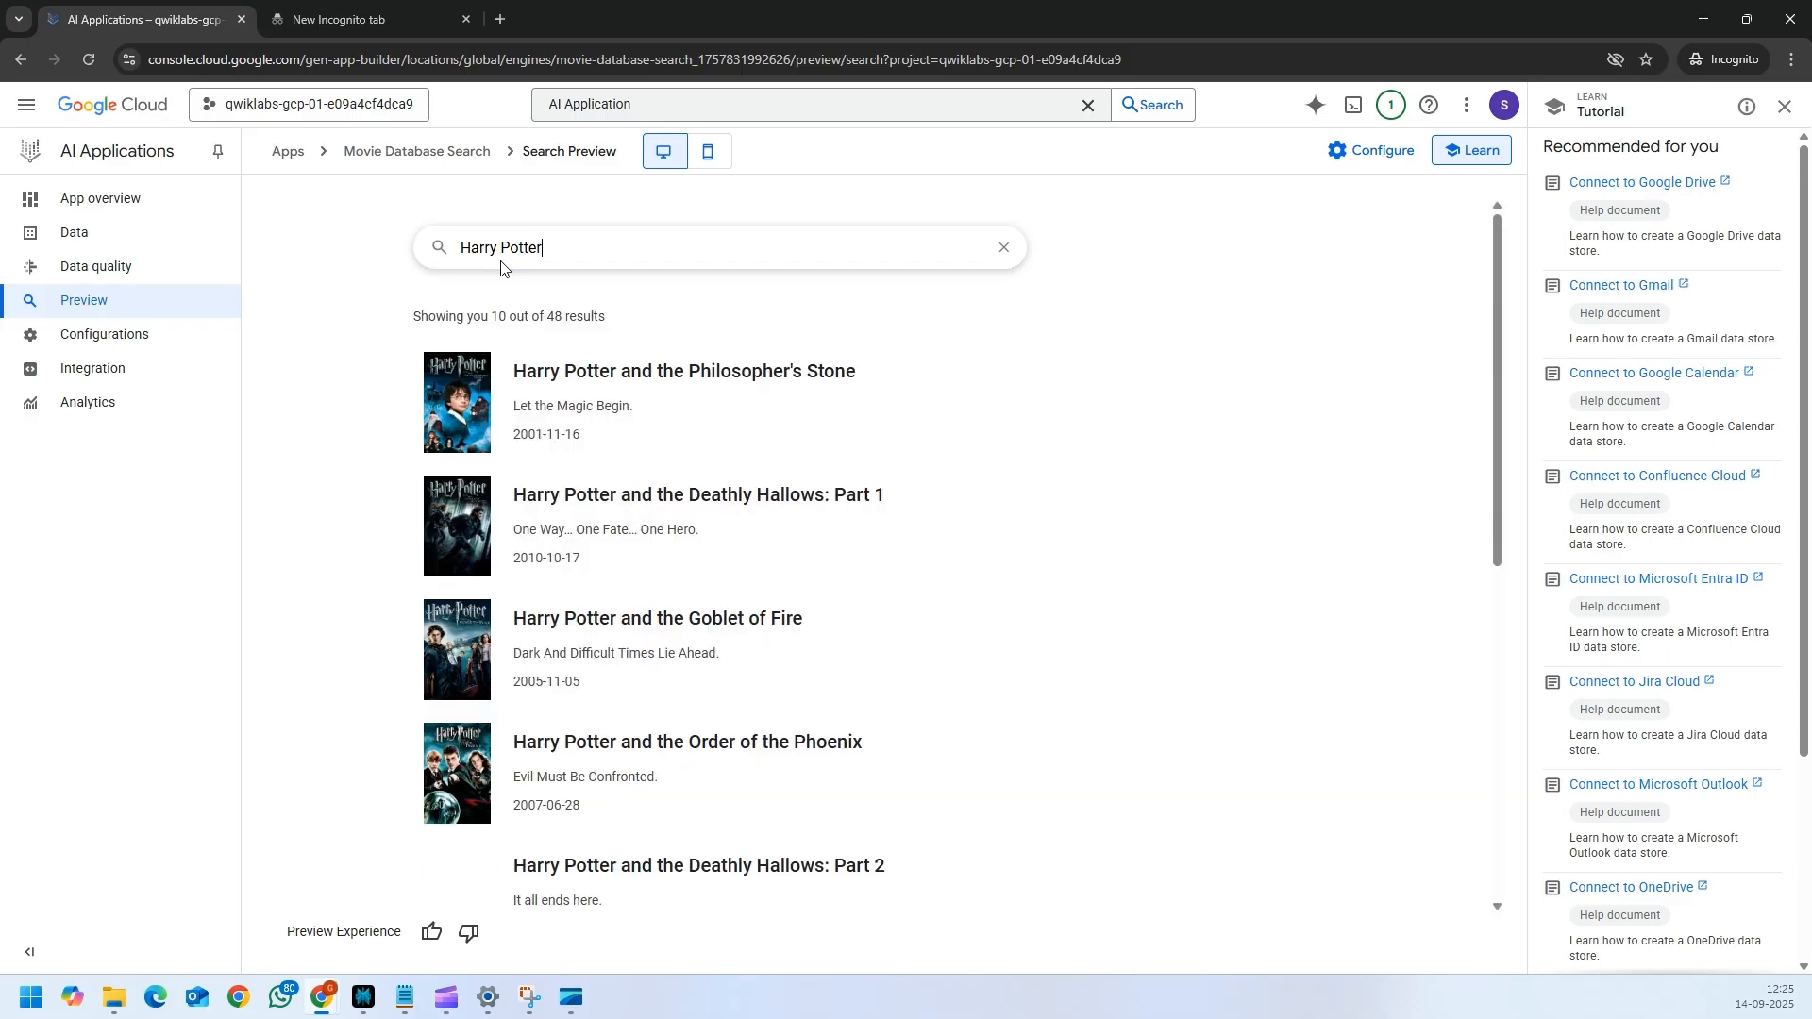
right_click(674, 372)
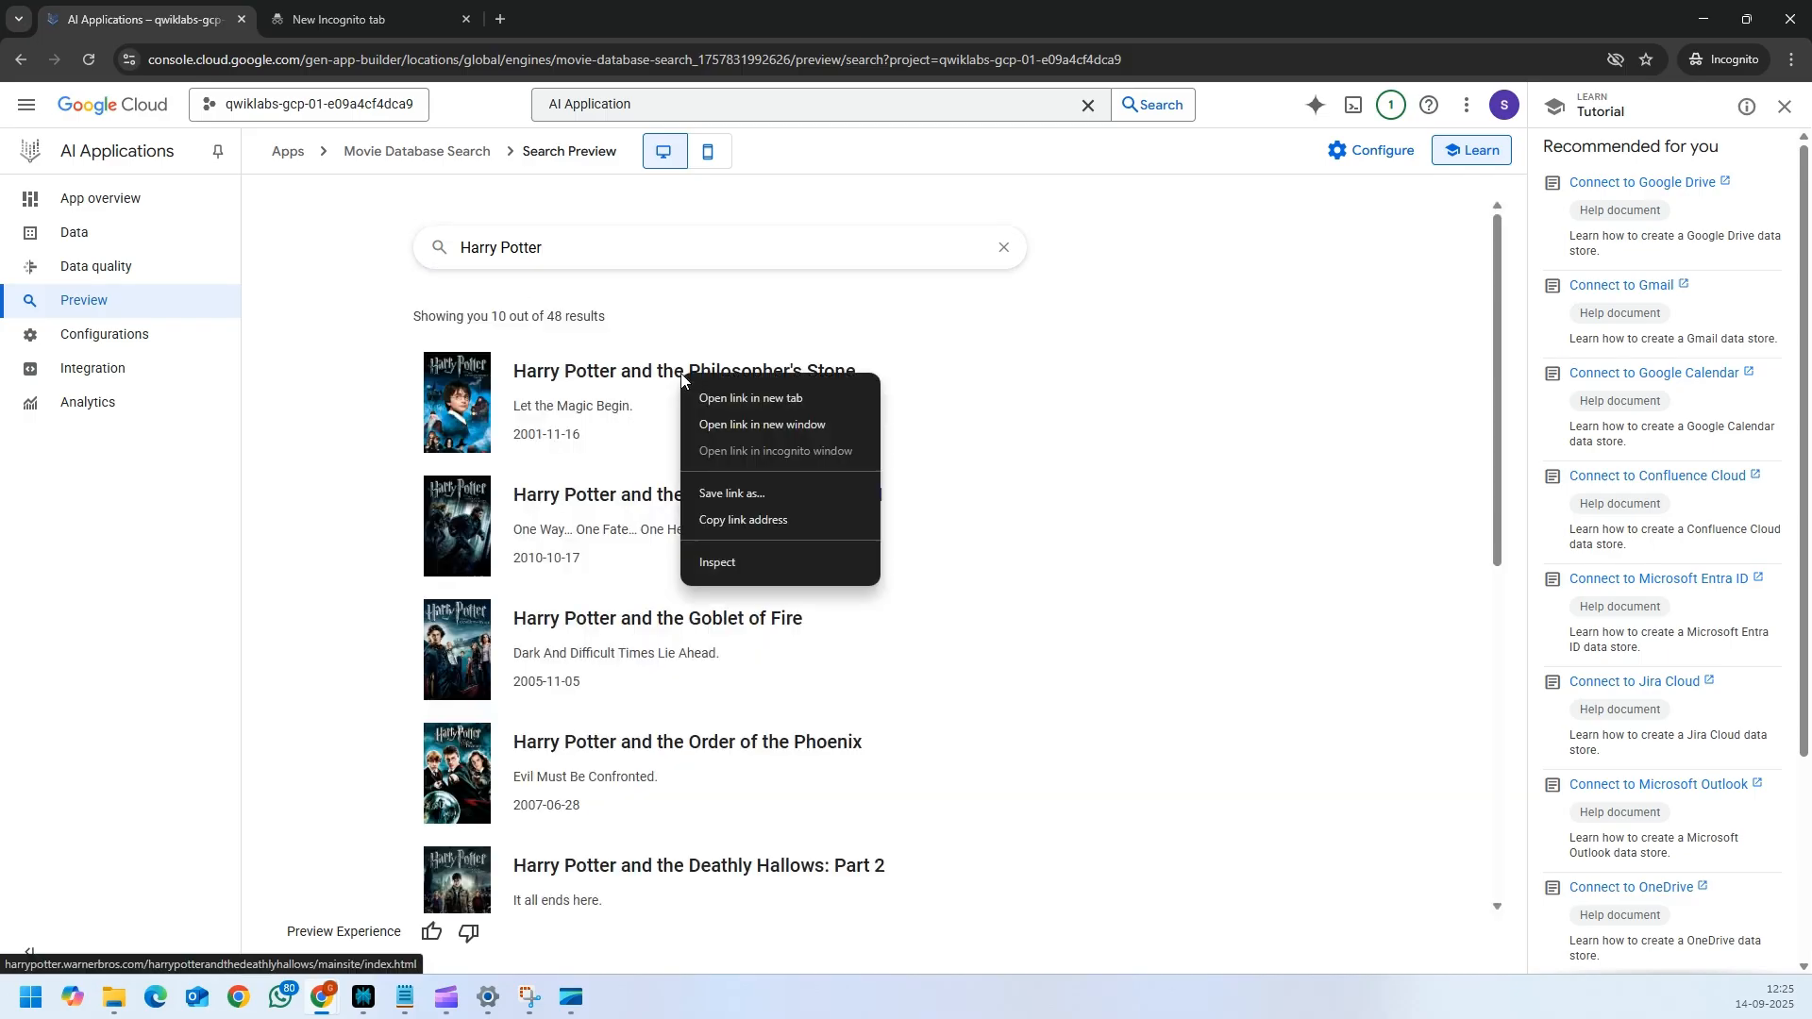
click(760, 388)
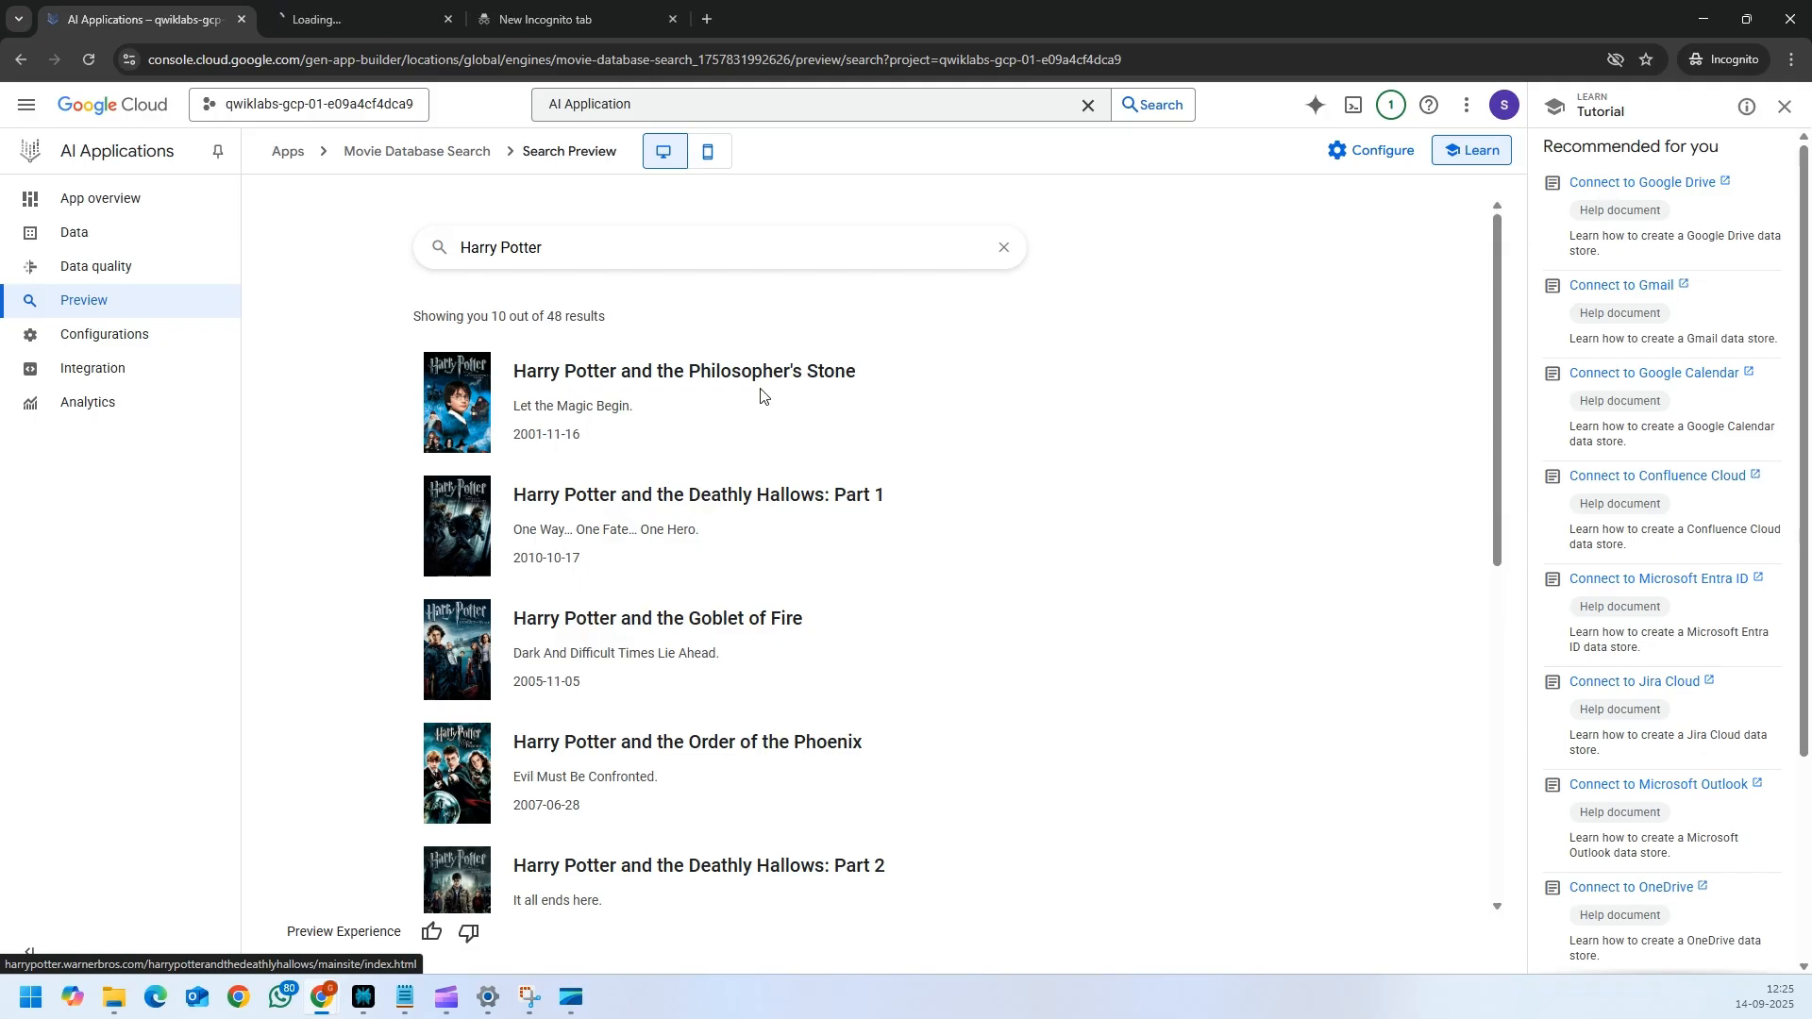
click(366, 12)
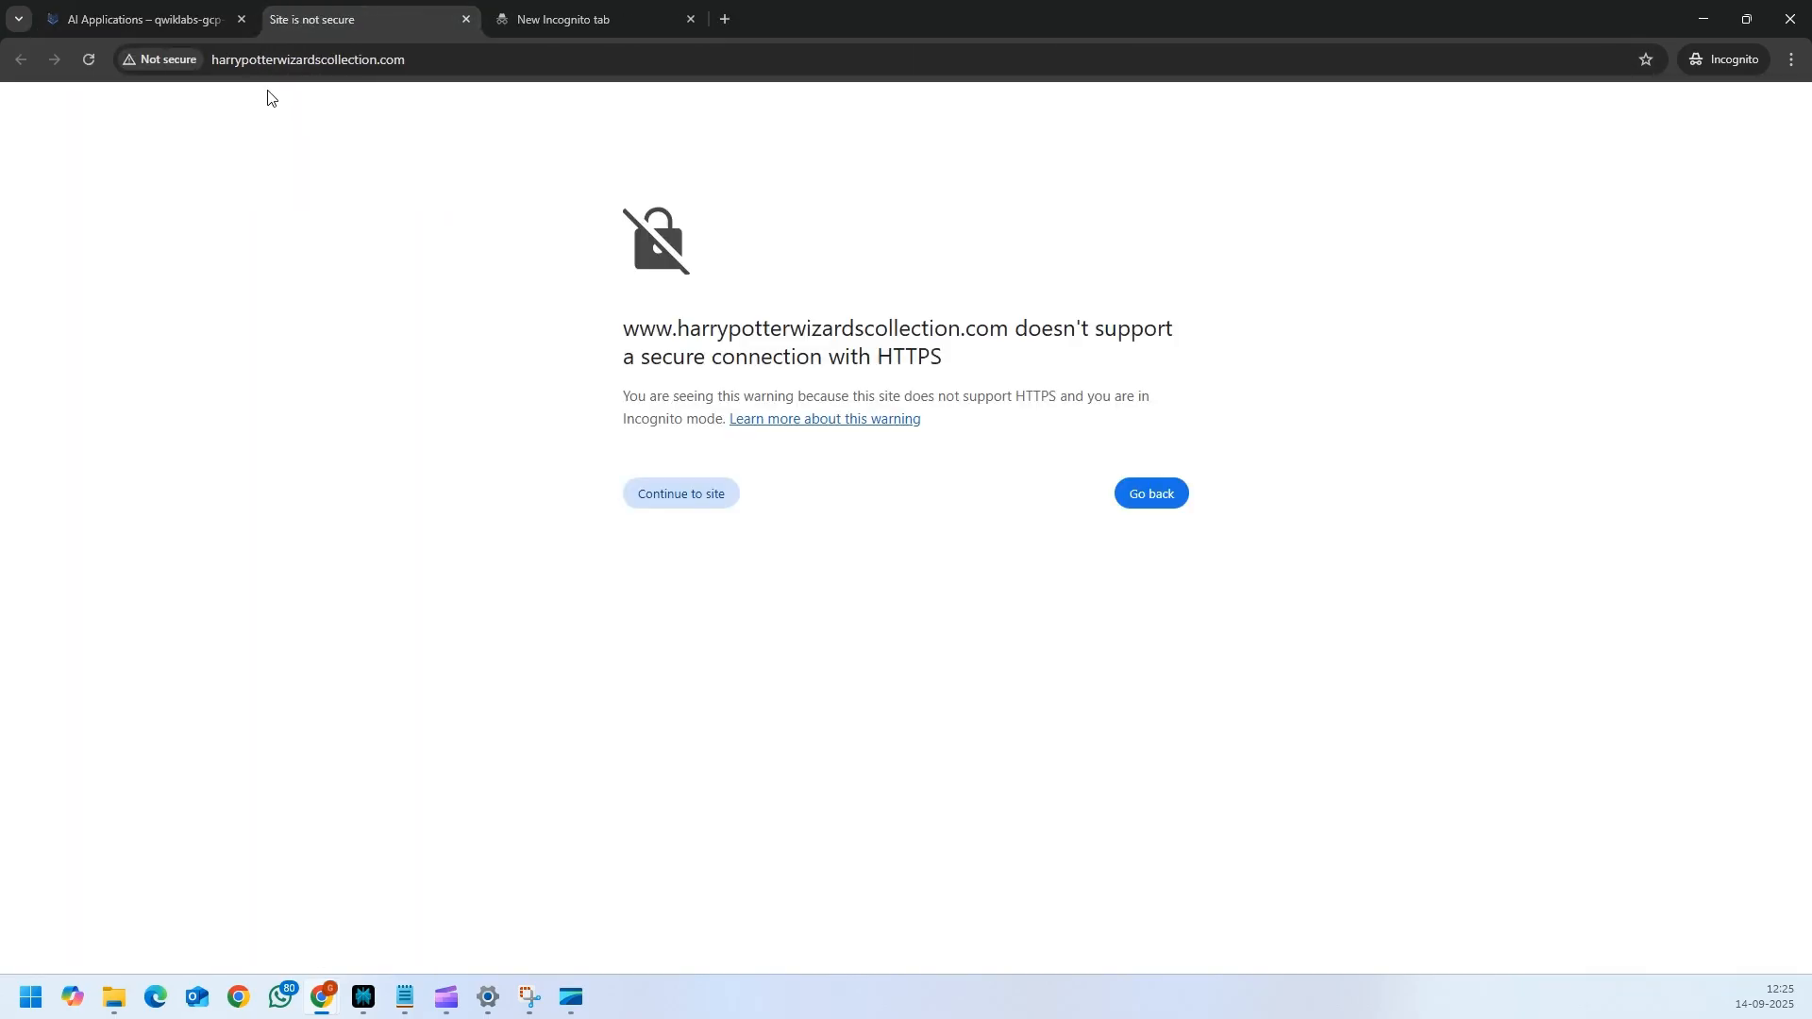
click(713, 494)
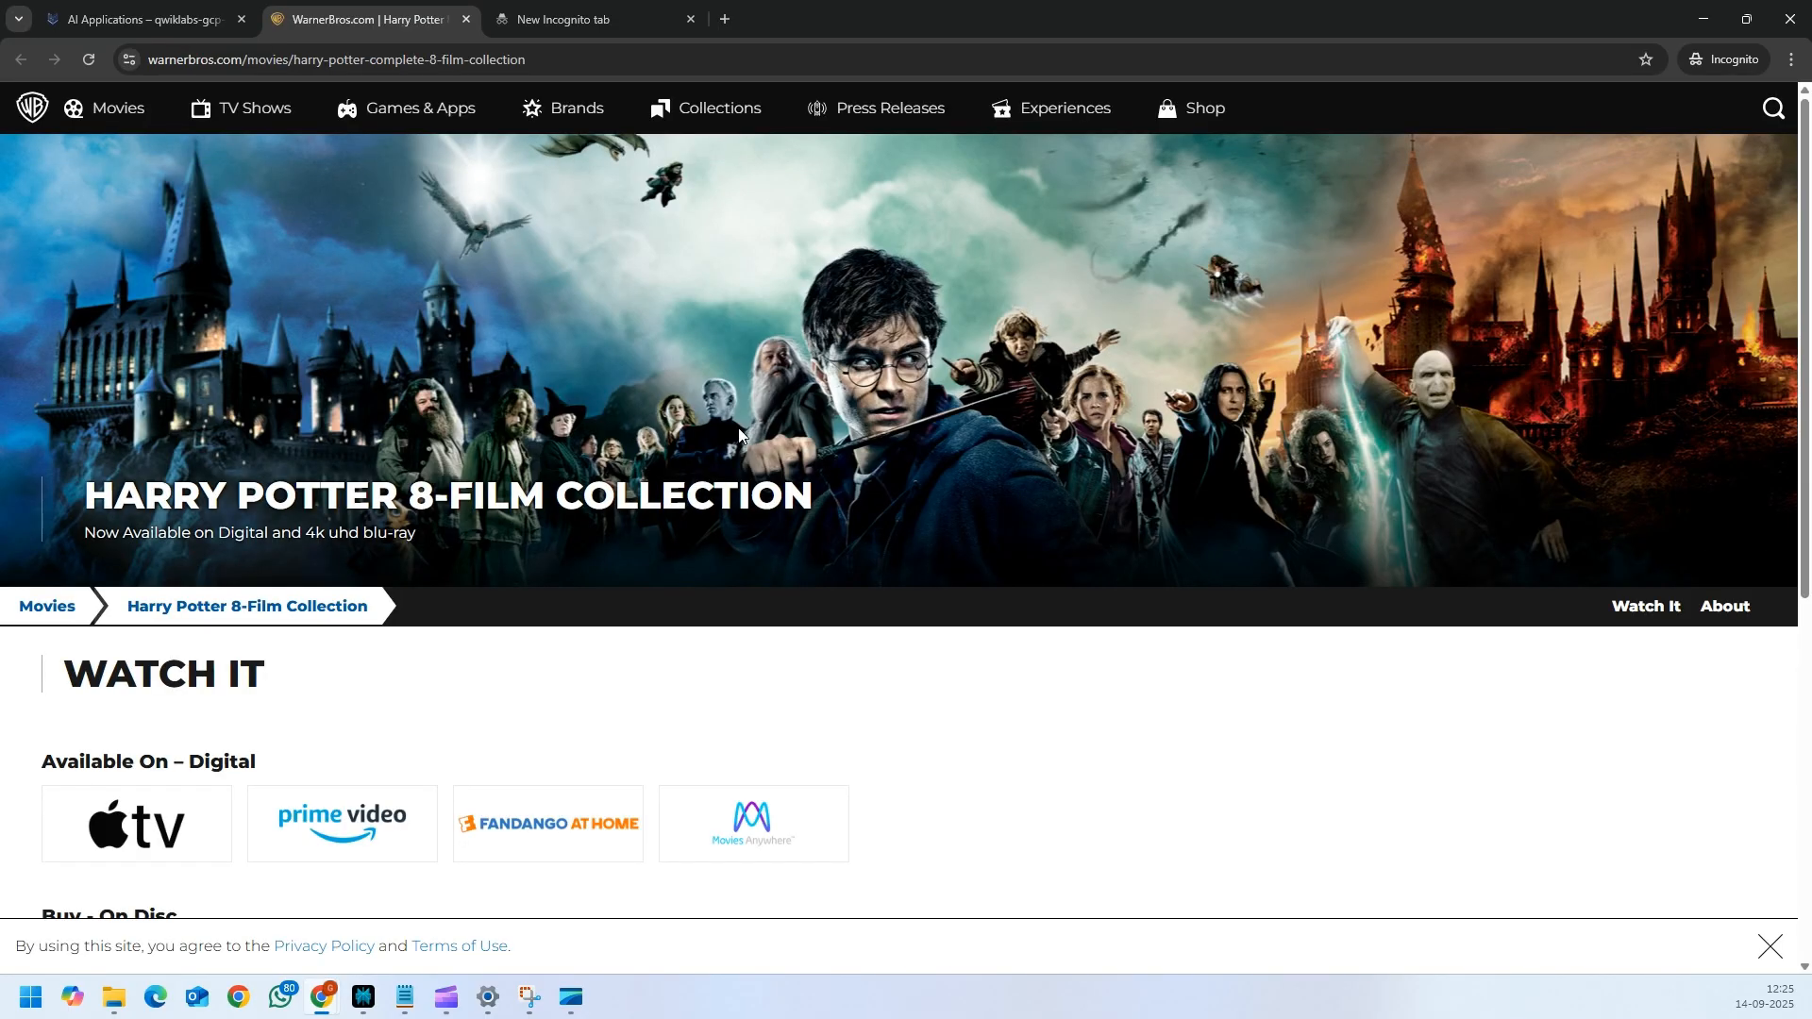
- Check the opened movie page's address, and return to the search preview to inspect the first result's tagline
click(479, 59)
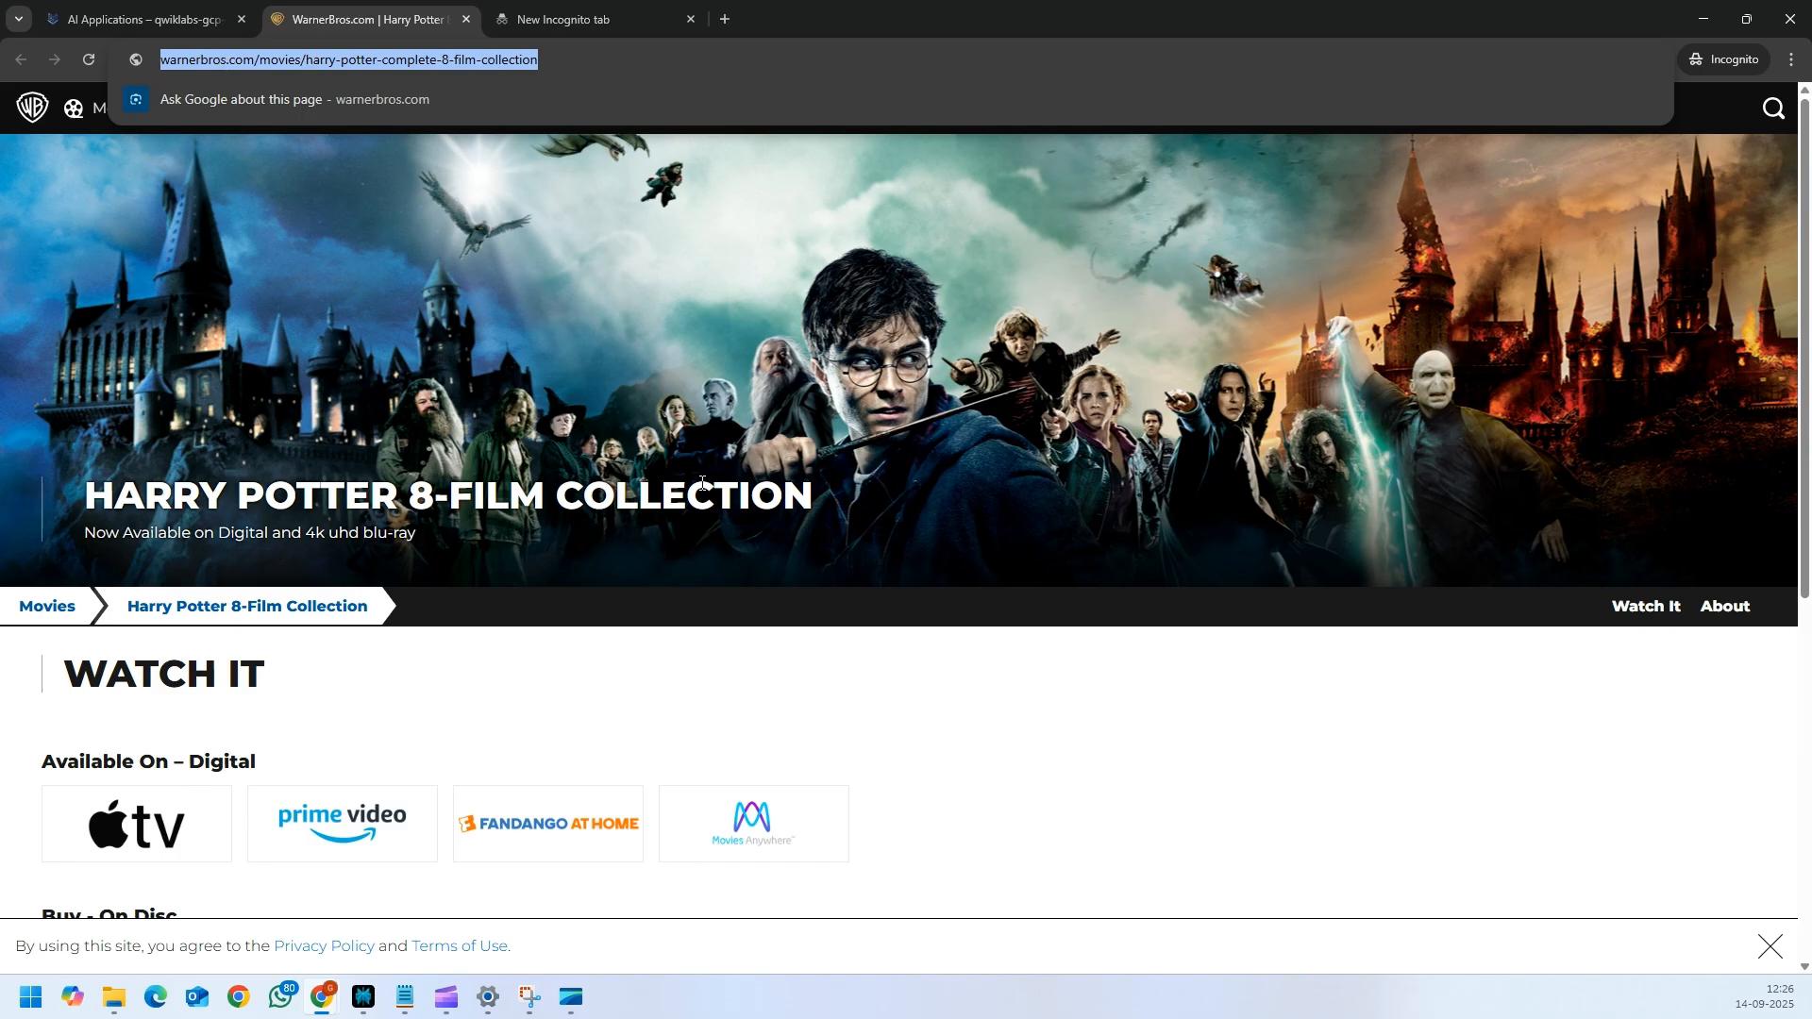
key(ctrl+shift+Tab)
drag(520, 404, 657, 408)
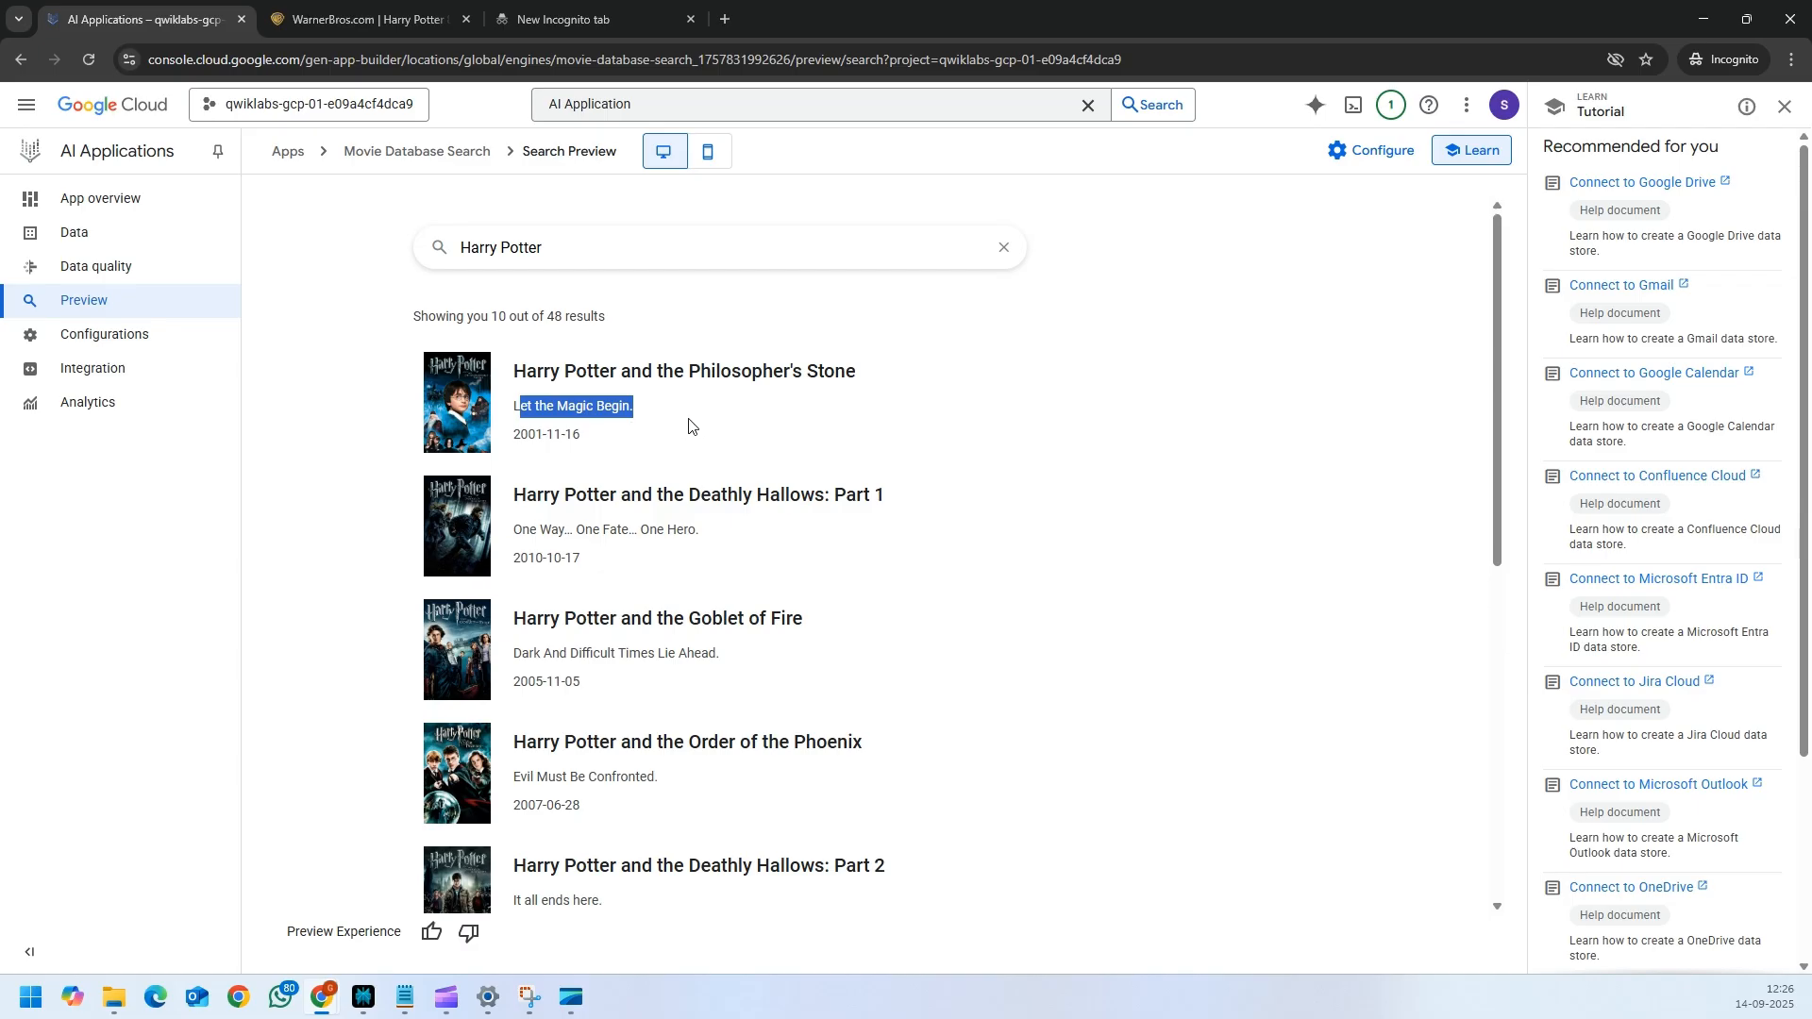
- Inspect the tagline and release date shown under the Harry Potter and the Philosopher's Stone result
click(647, 419)
drag(647, 416, 510, 450)
click(589, 449)
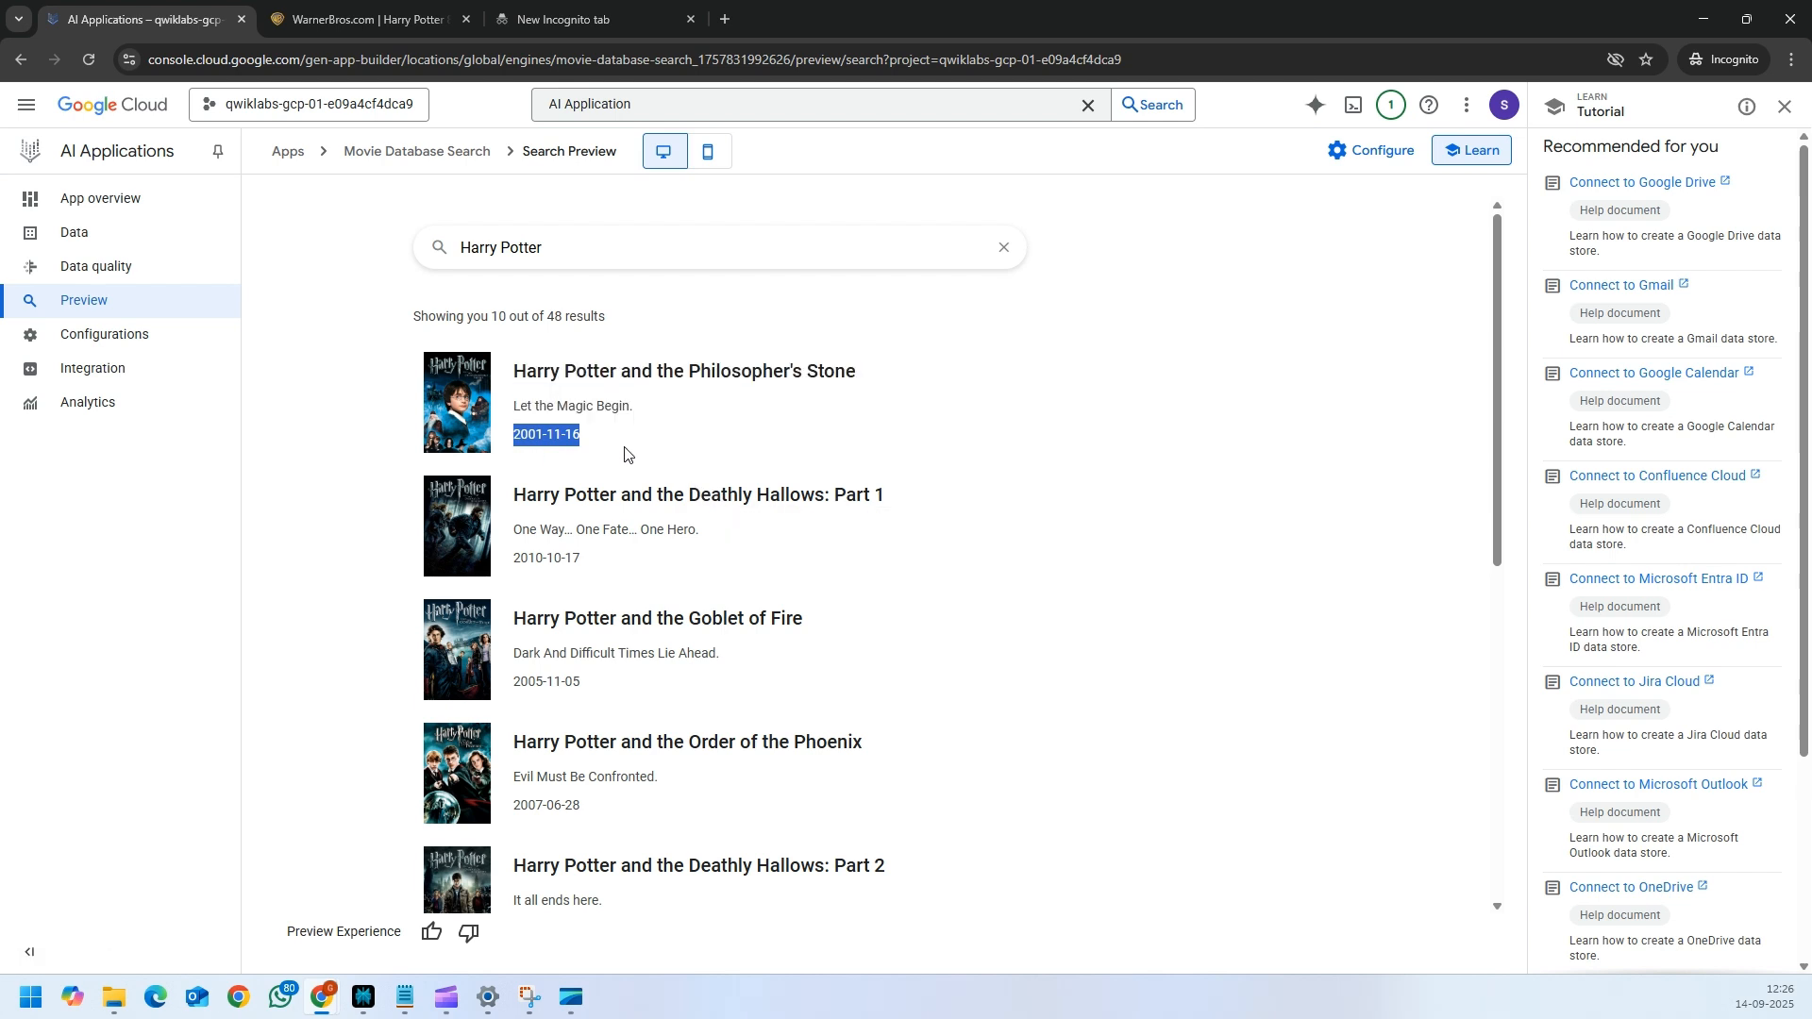
drag(641, 416, 512, 408)
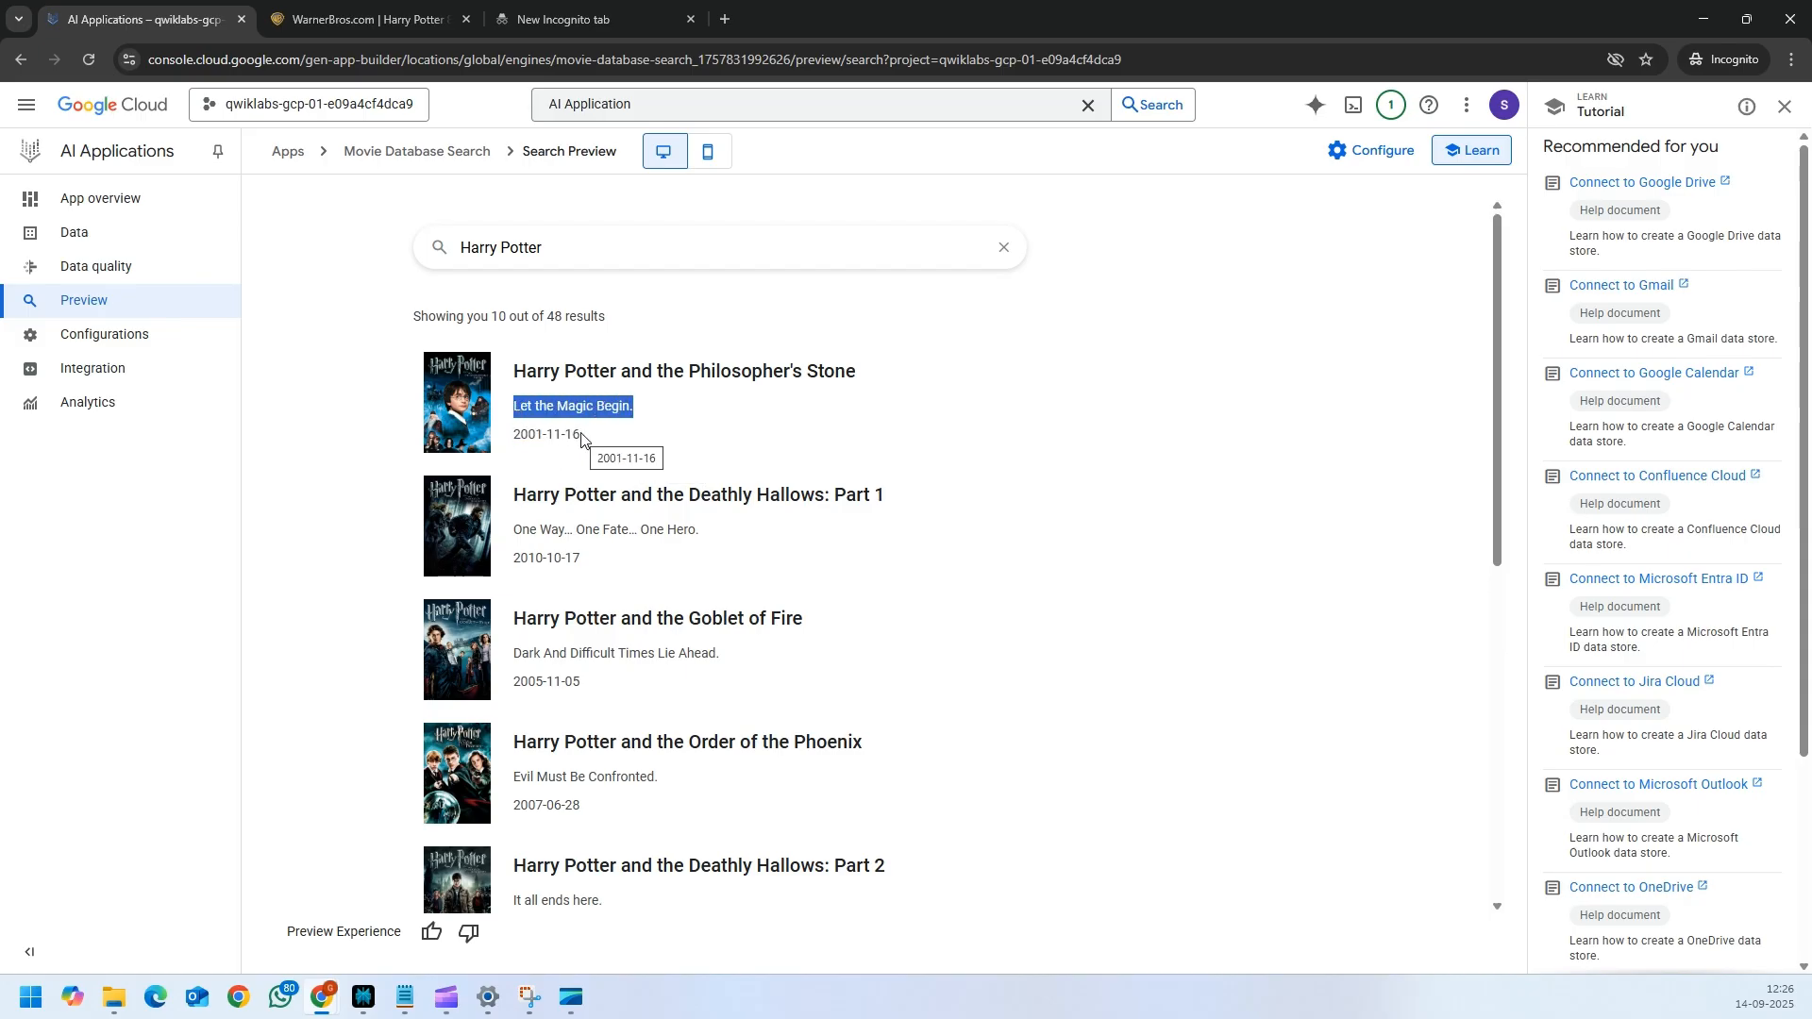
drag(585, 436, 547, 436)
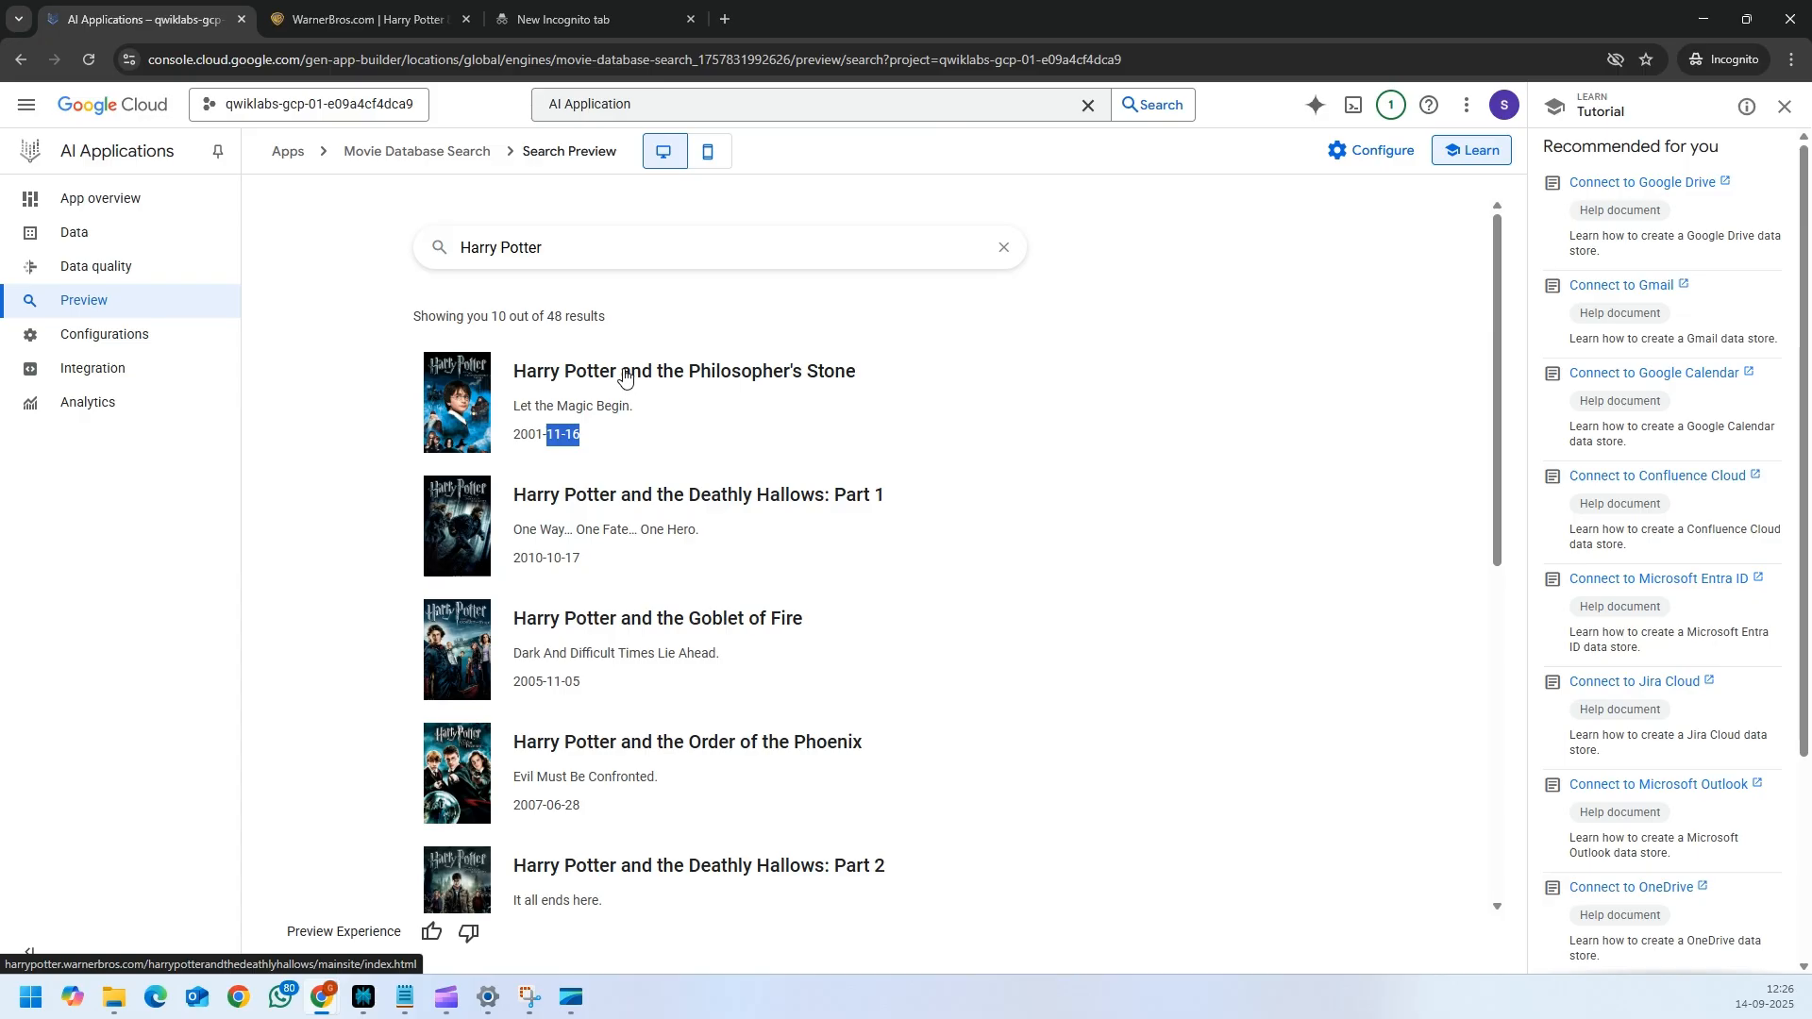
- Replace the Harry Potter query in the search preview and search for Vanhelsing
click(376, 19)
click(142, 19)
drag(450, 248, 1119, 253)
key(BackSpace)
text(Van)
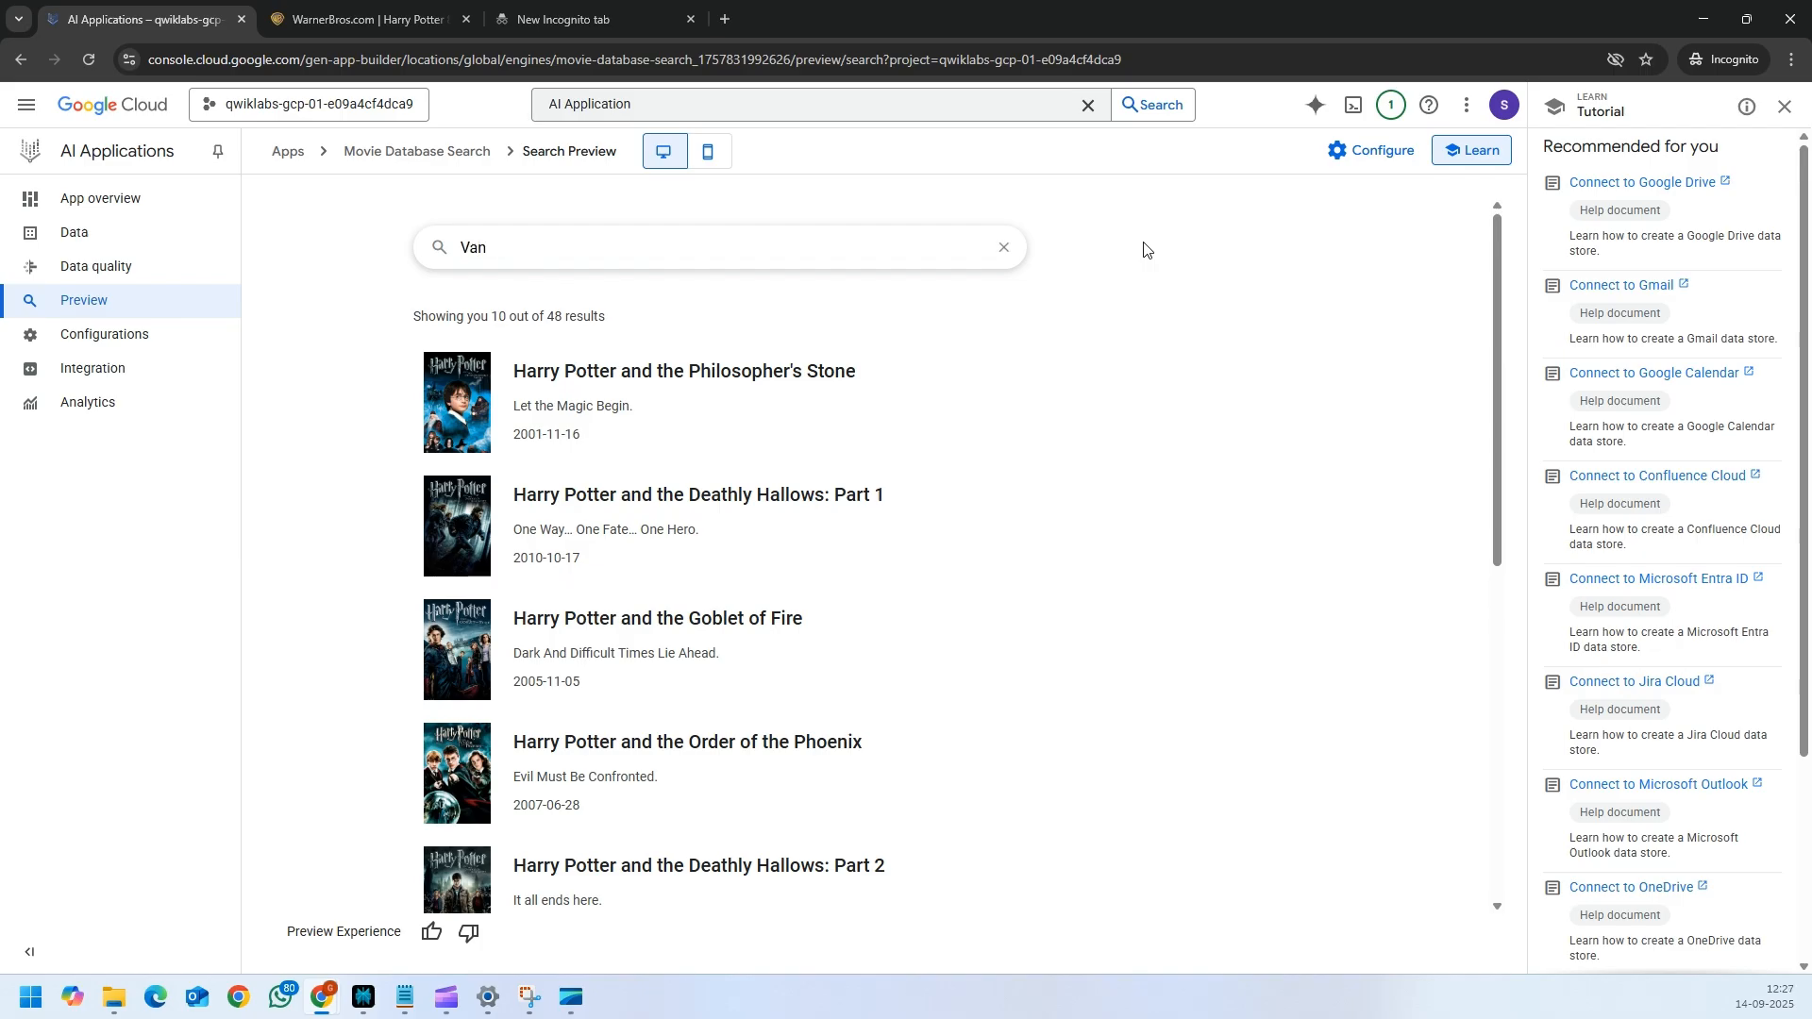
text(helsing)
key(Return)
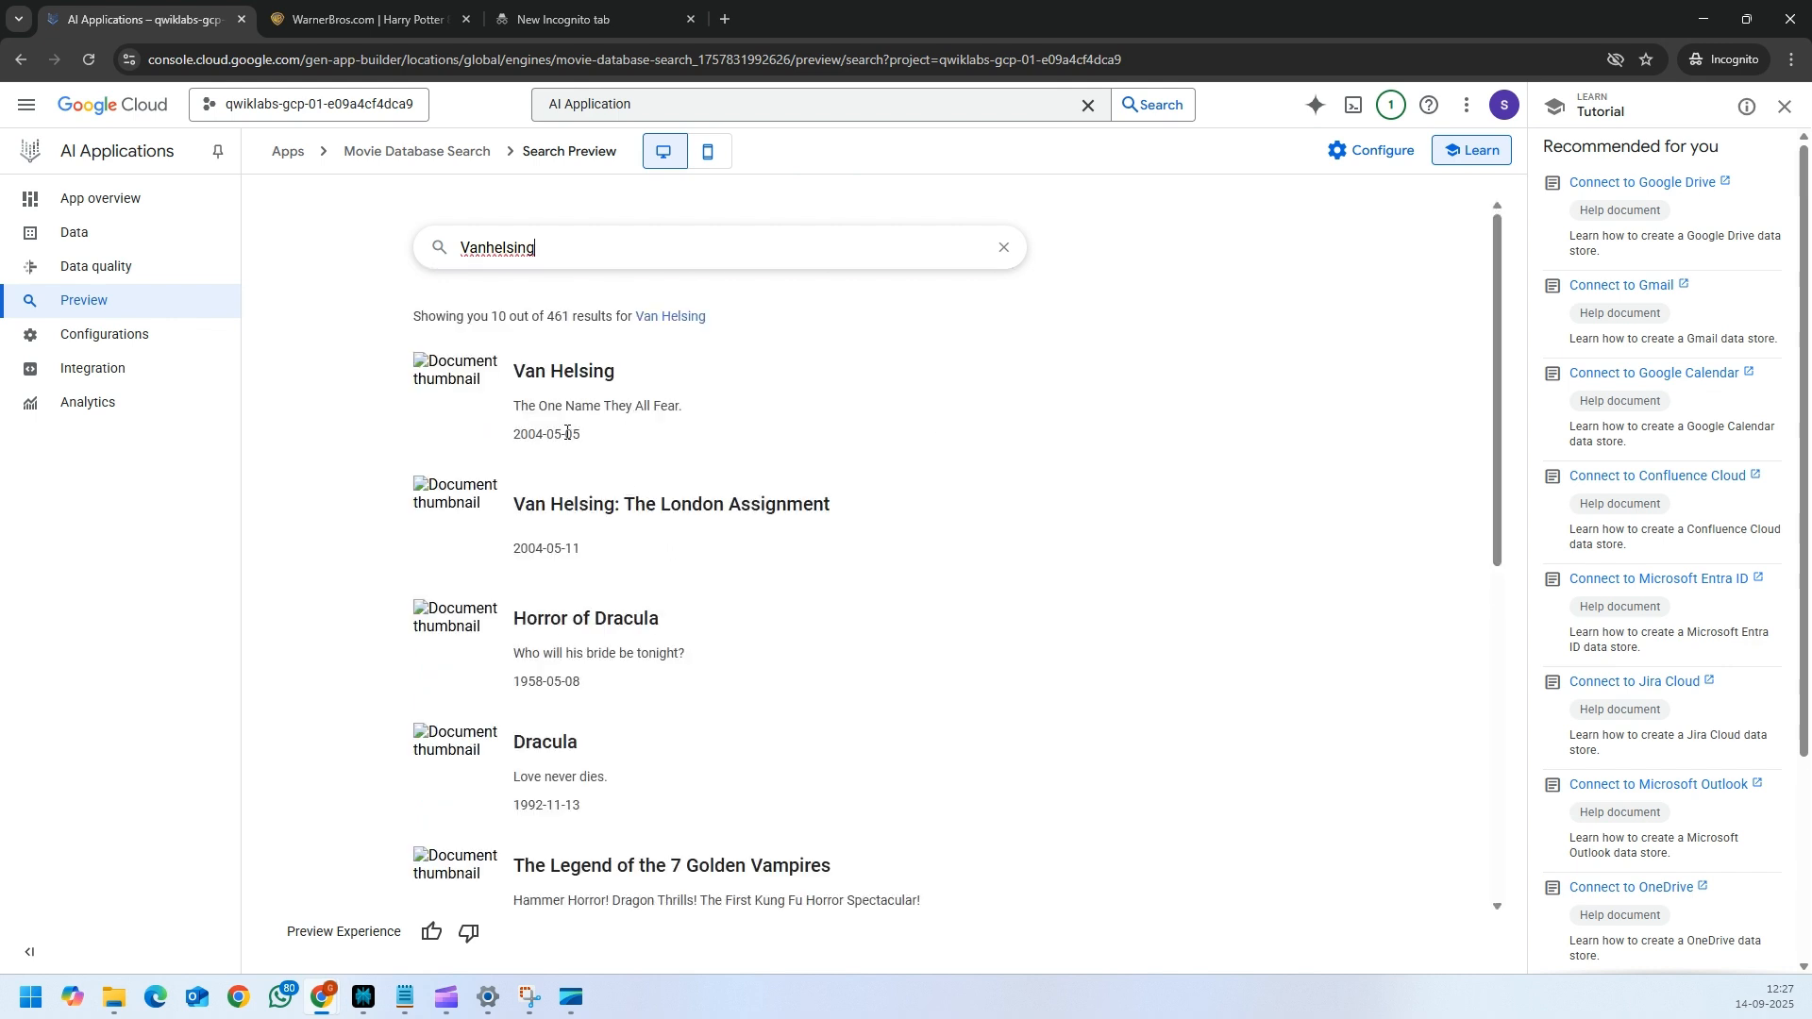
- Open the Van Helsing result's site in a new tab to view it, and close both opened movie site tabs
right_click(571, 385)
click(618, 400)
click(603, 20)
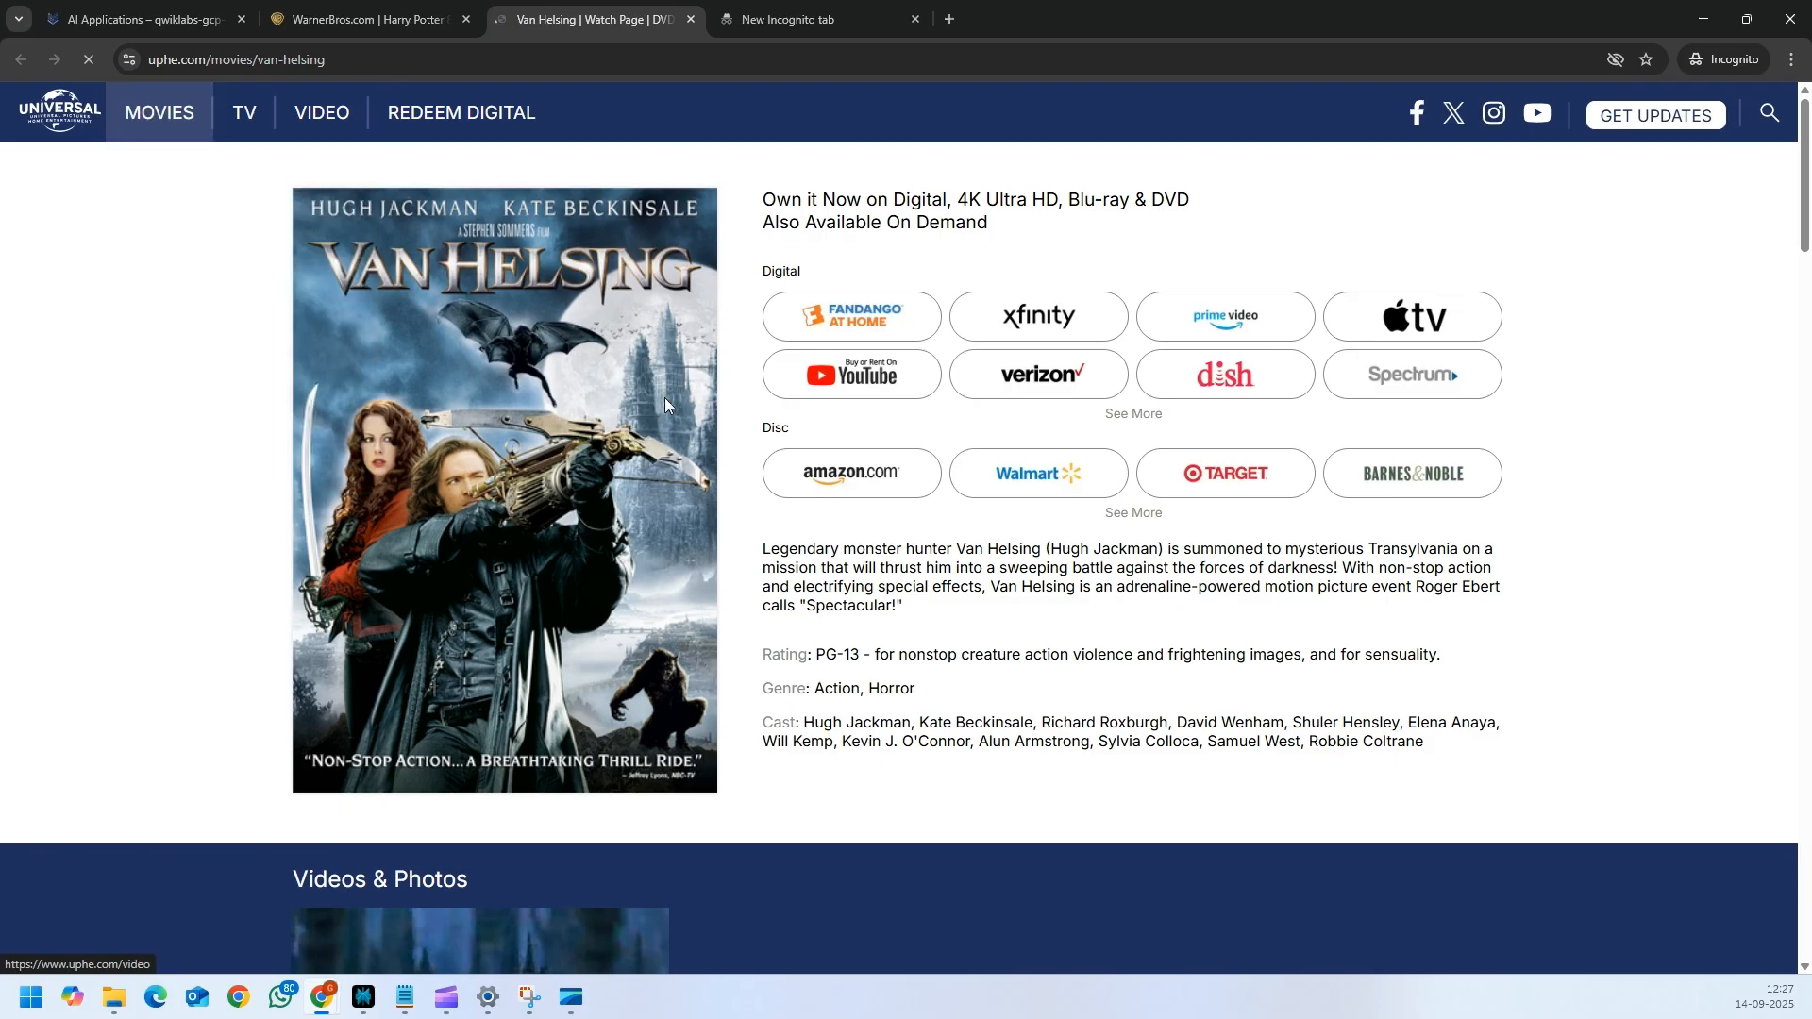
click(691, 19)
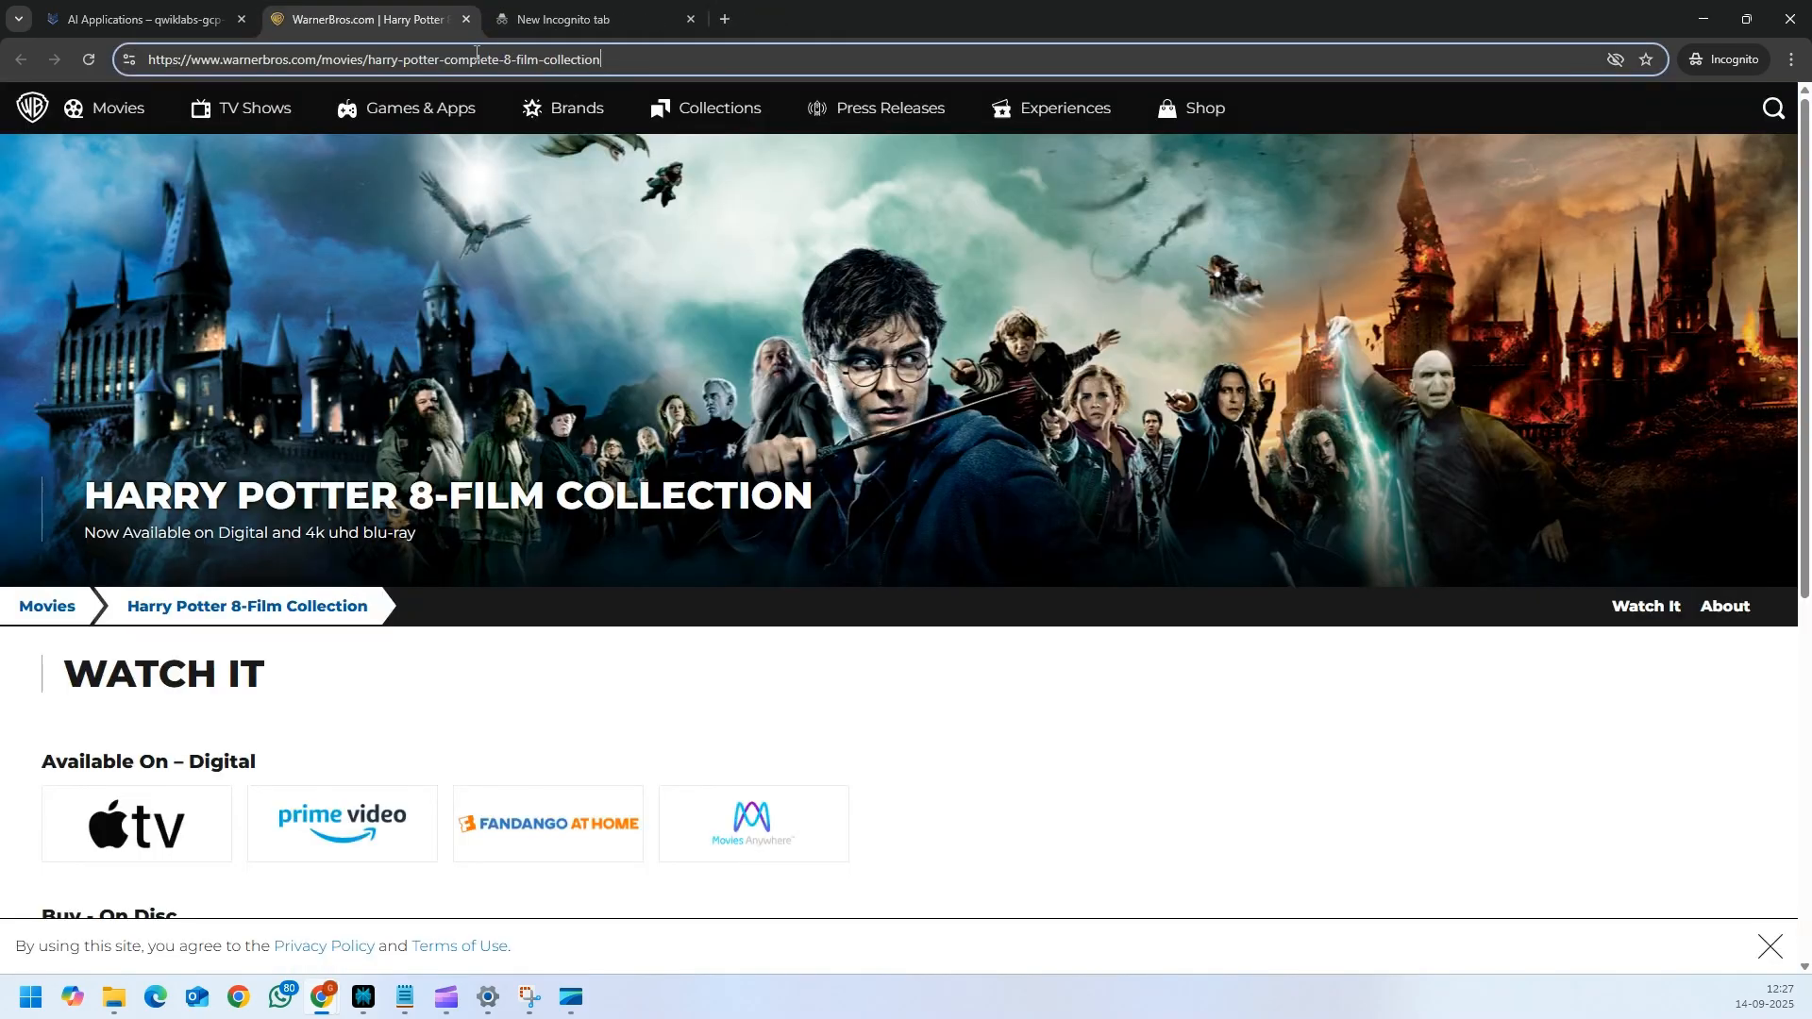
click(464, 19)
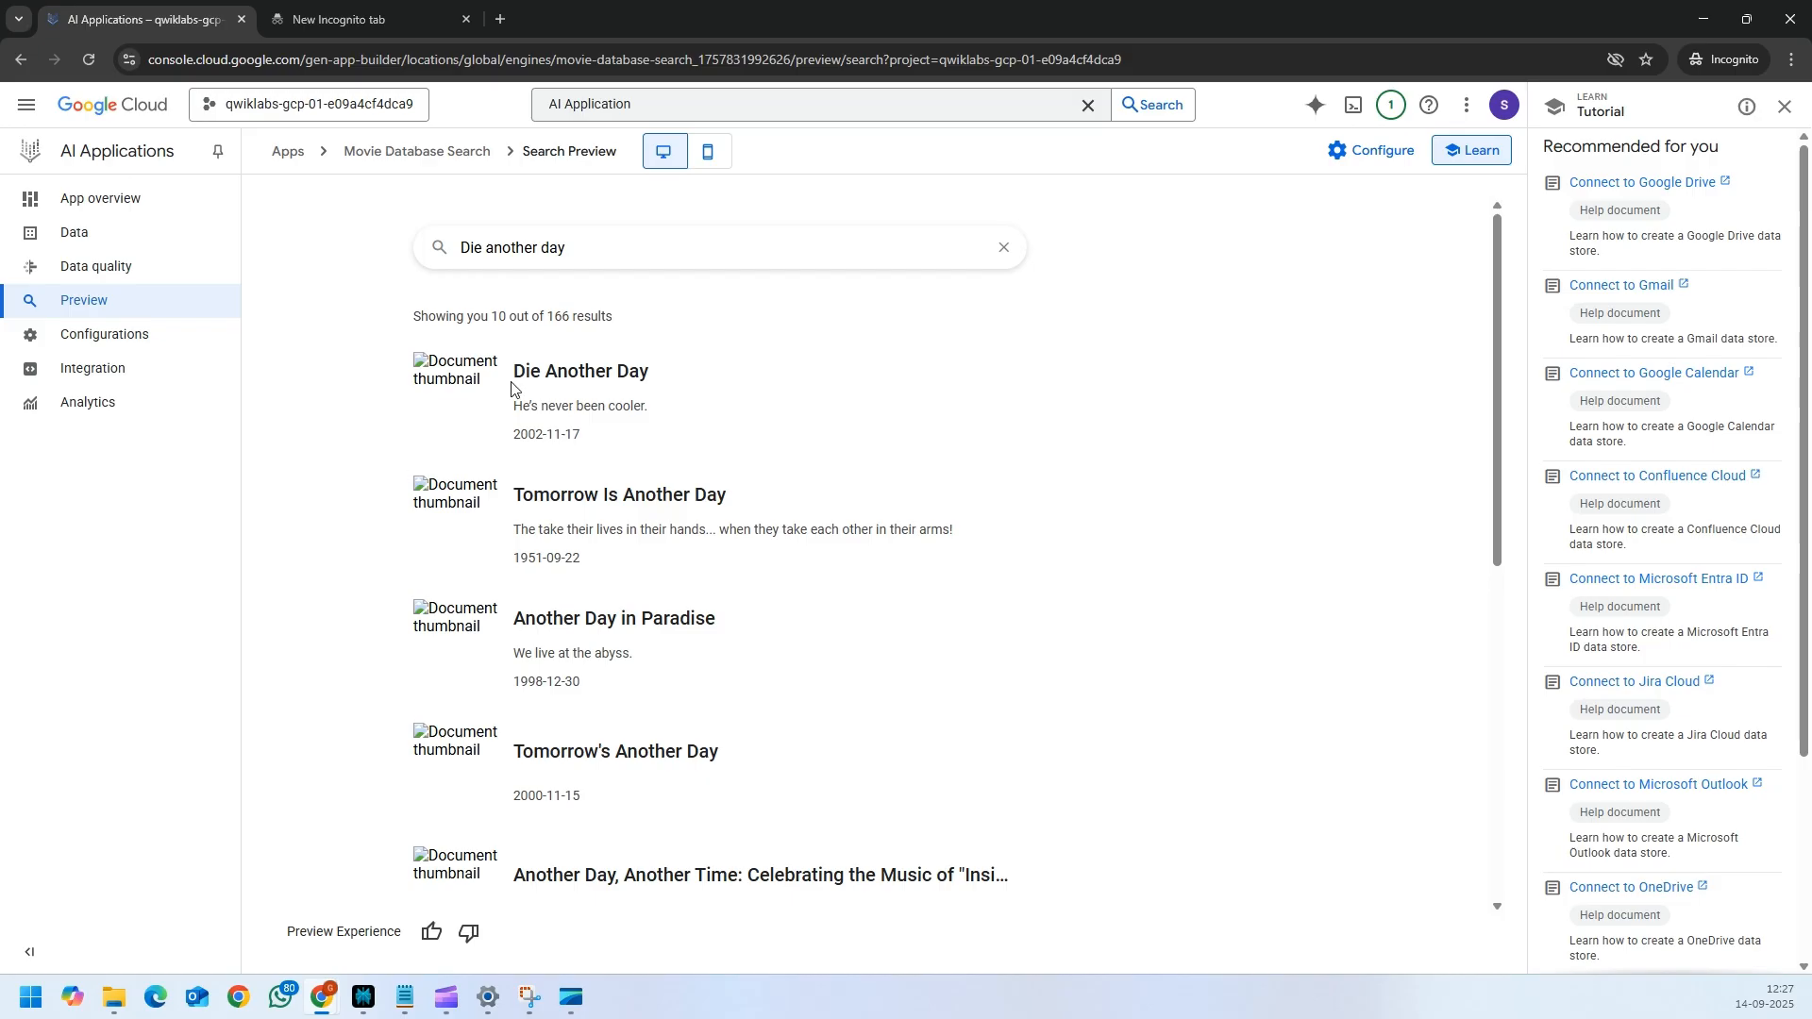
- Switch to the lab instructions and check the progress of the Task 3 objective for creating a structured data search app
key(alt+Tab)
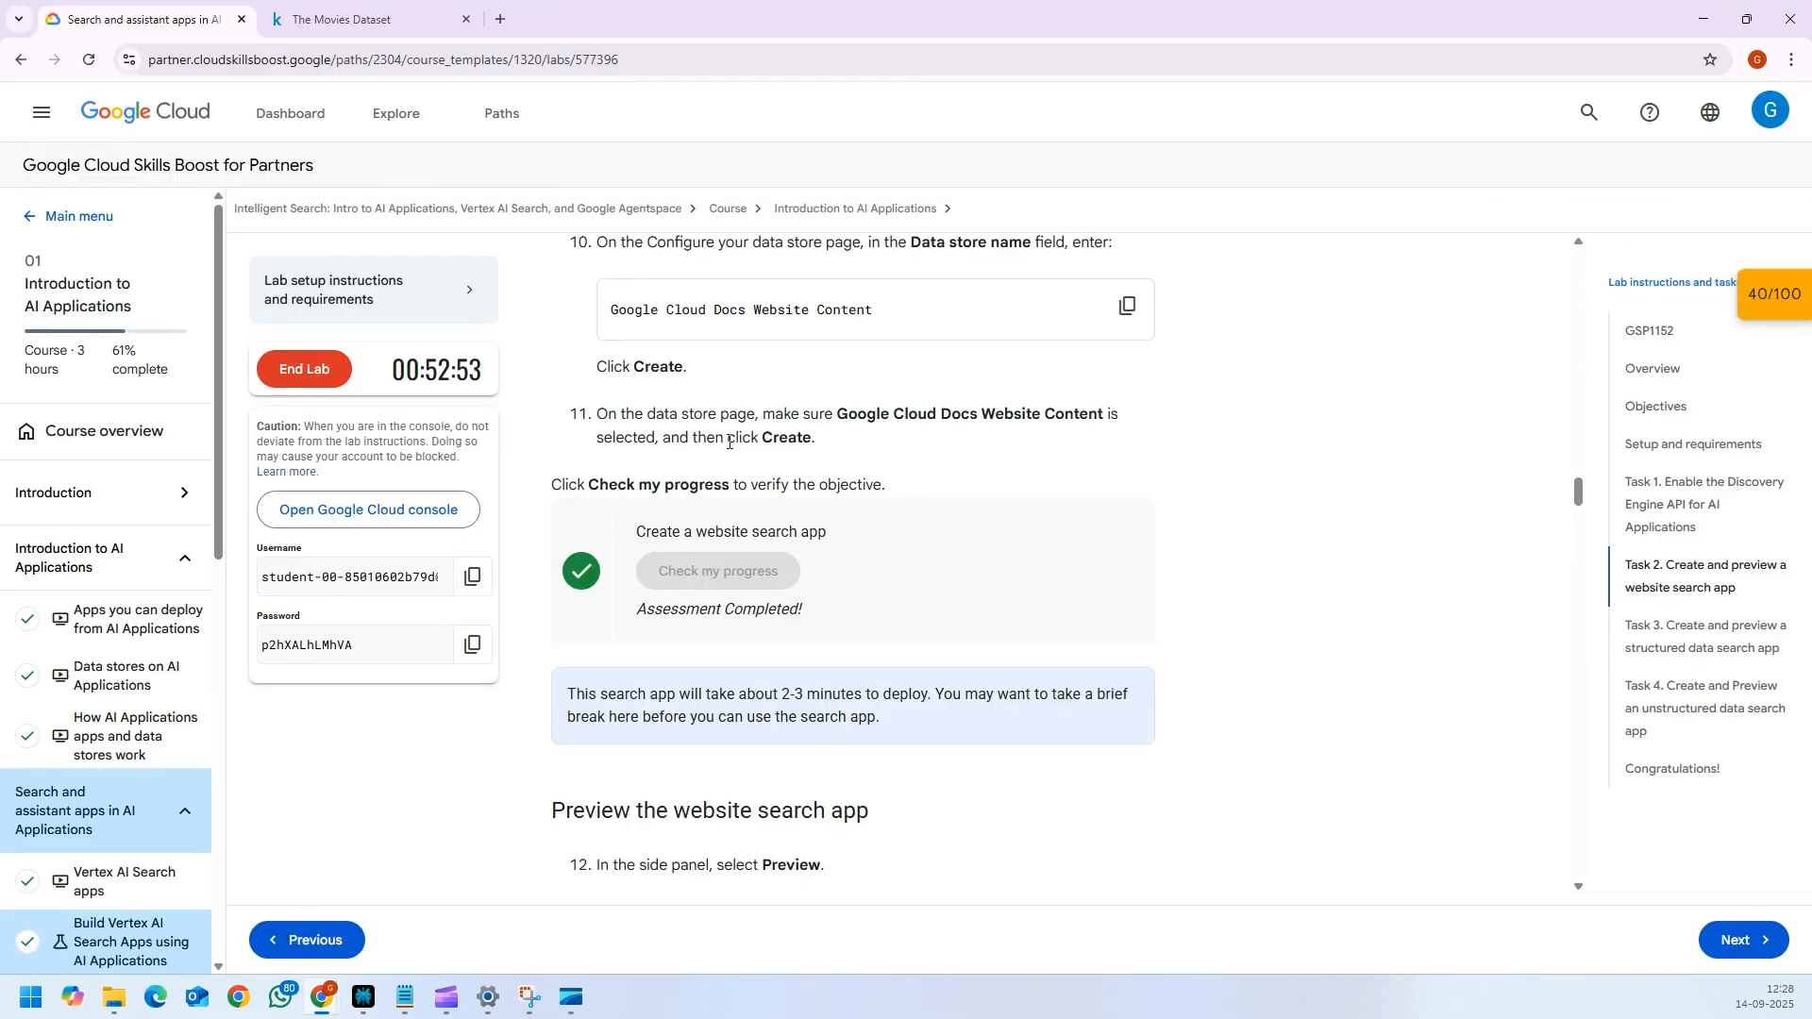
click(1720, 638)
scroll(736, 502, down, 10)
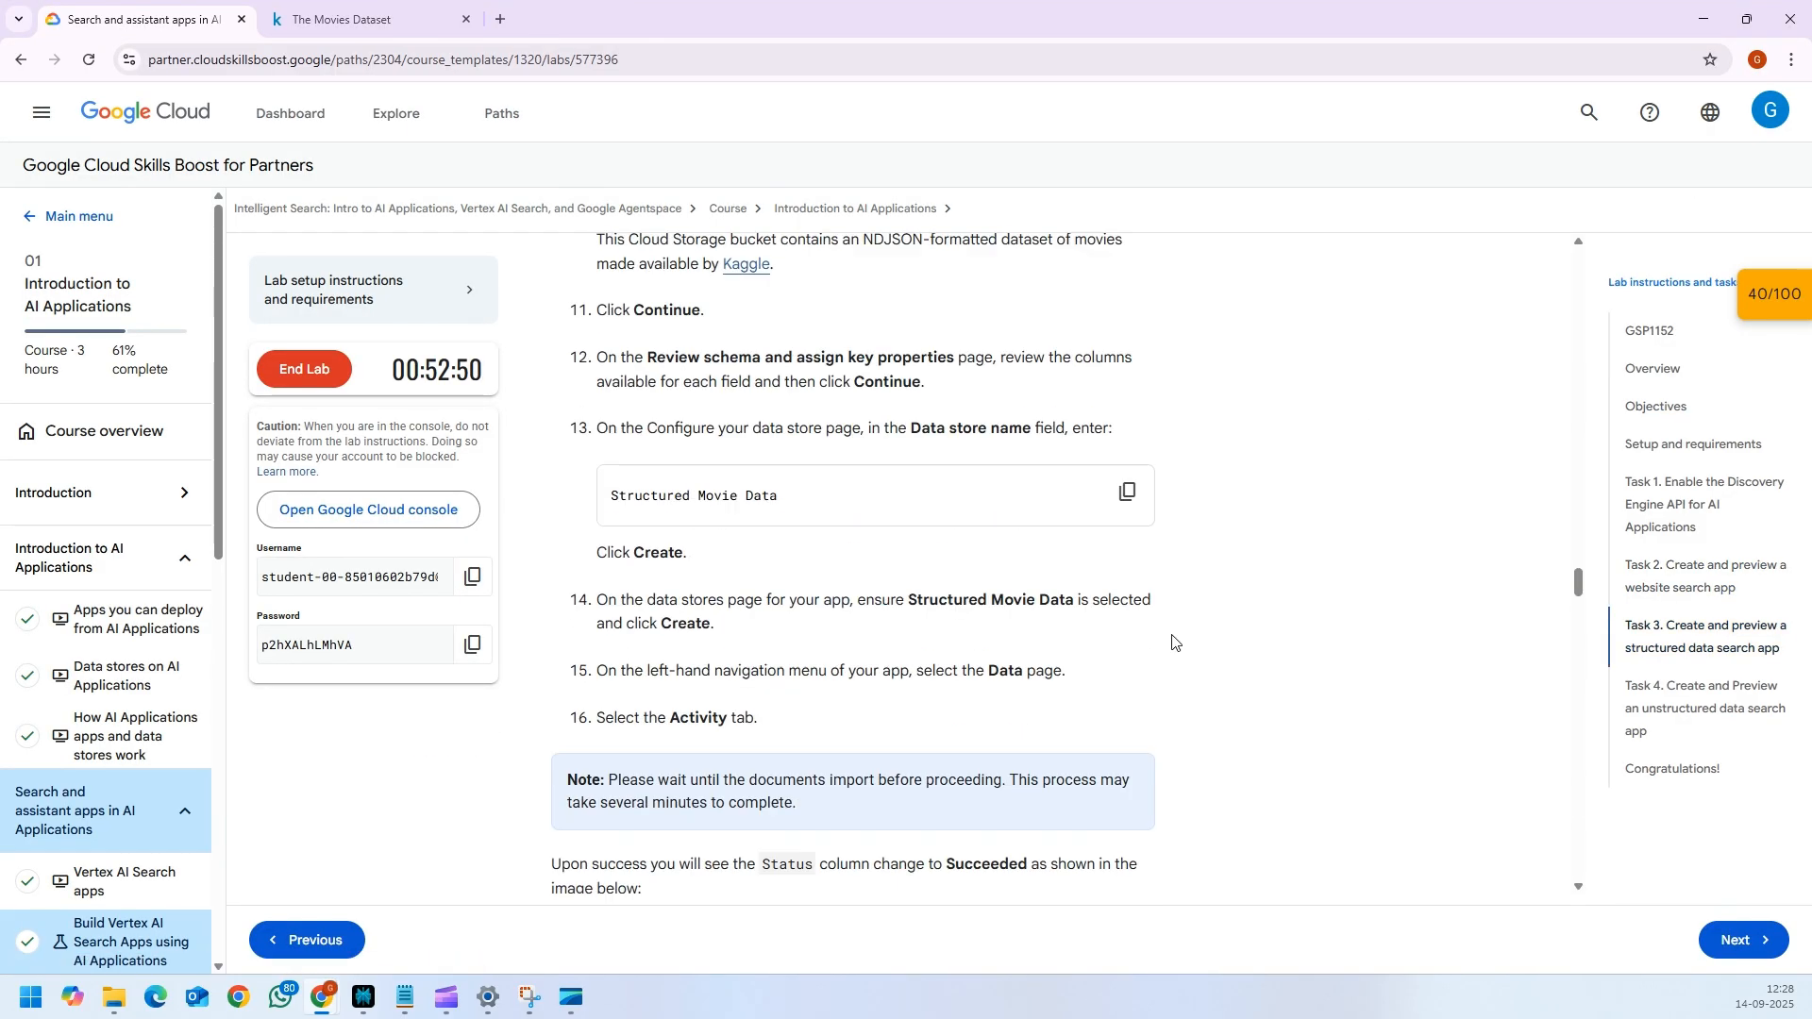
scroll(837, 614, down, 6)
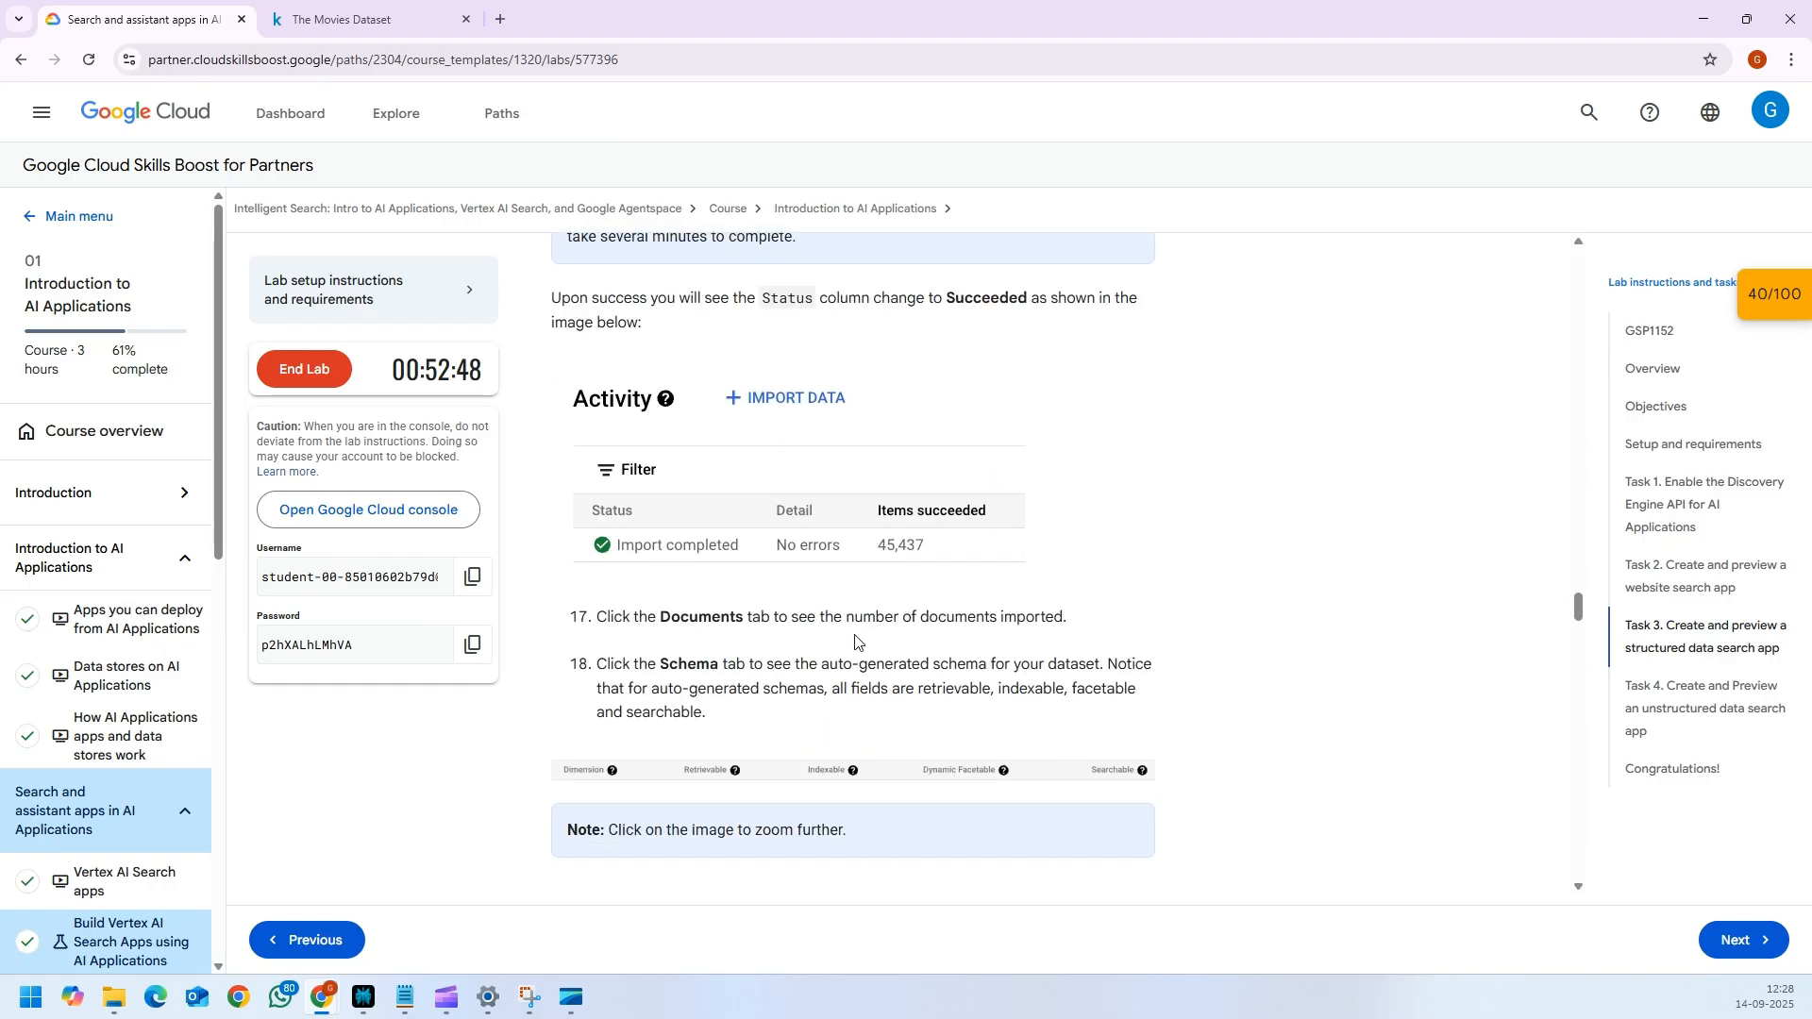
scroll(837, 615, down, 12)
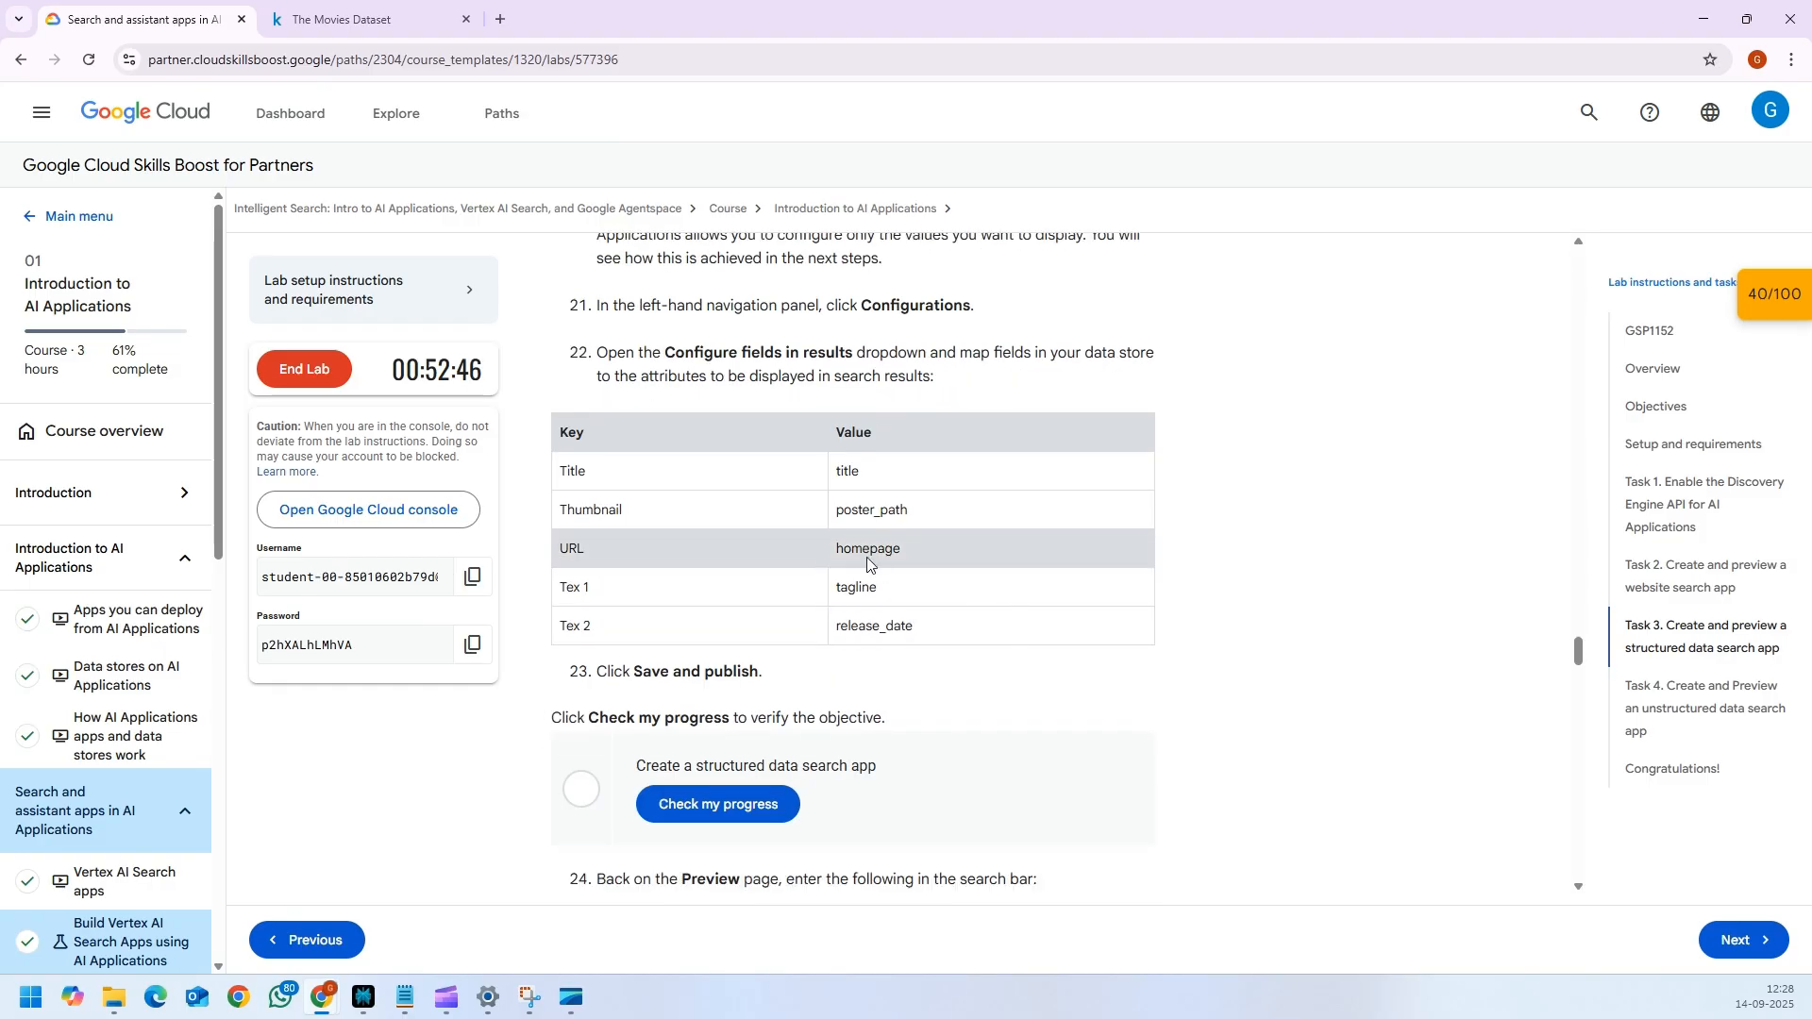
scroll(884, 689, up, 3)
scroll(762, 426, down, 4)
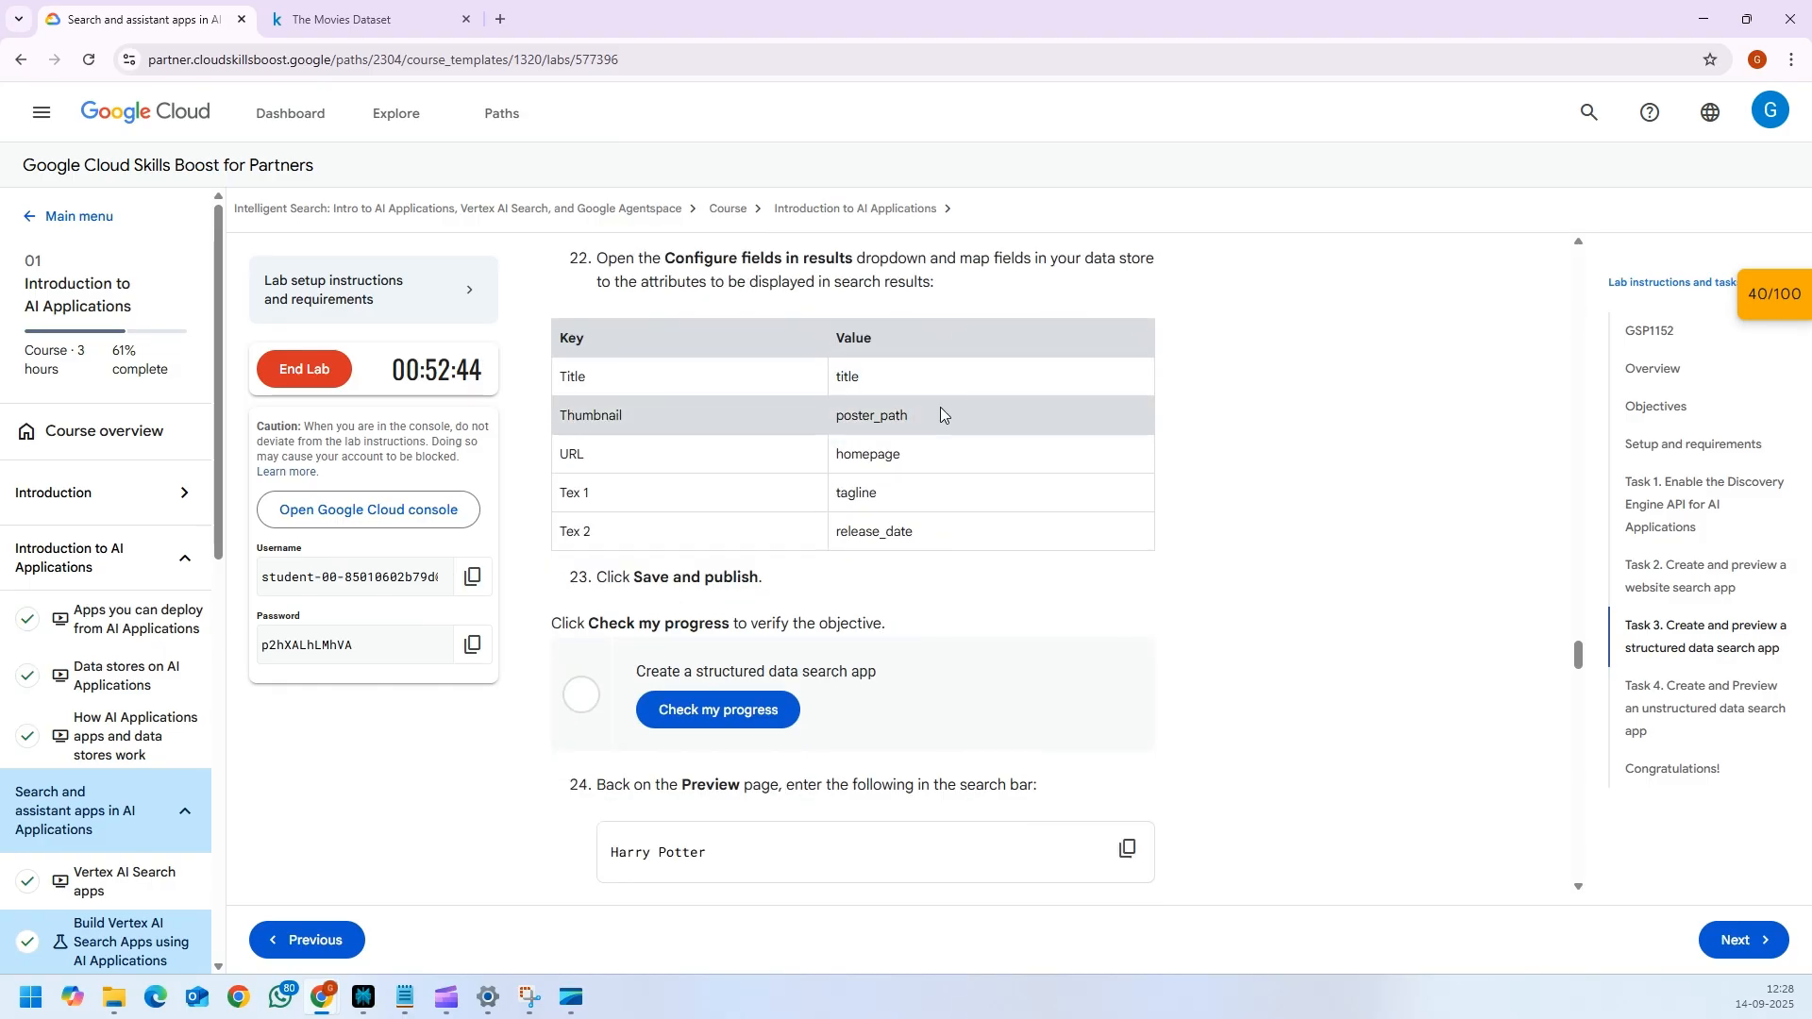
click(740, 717)
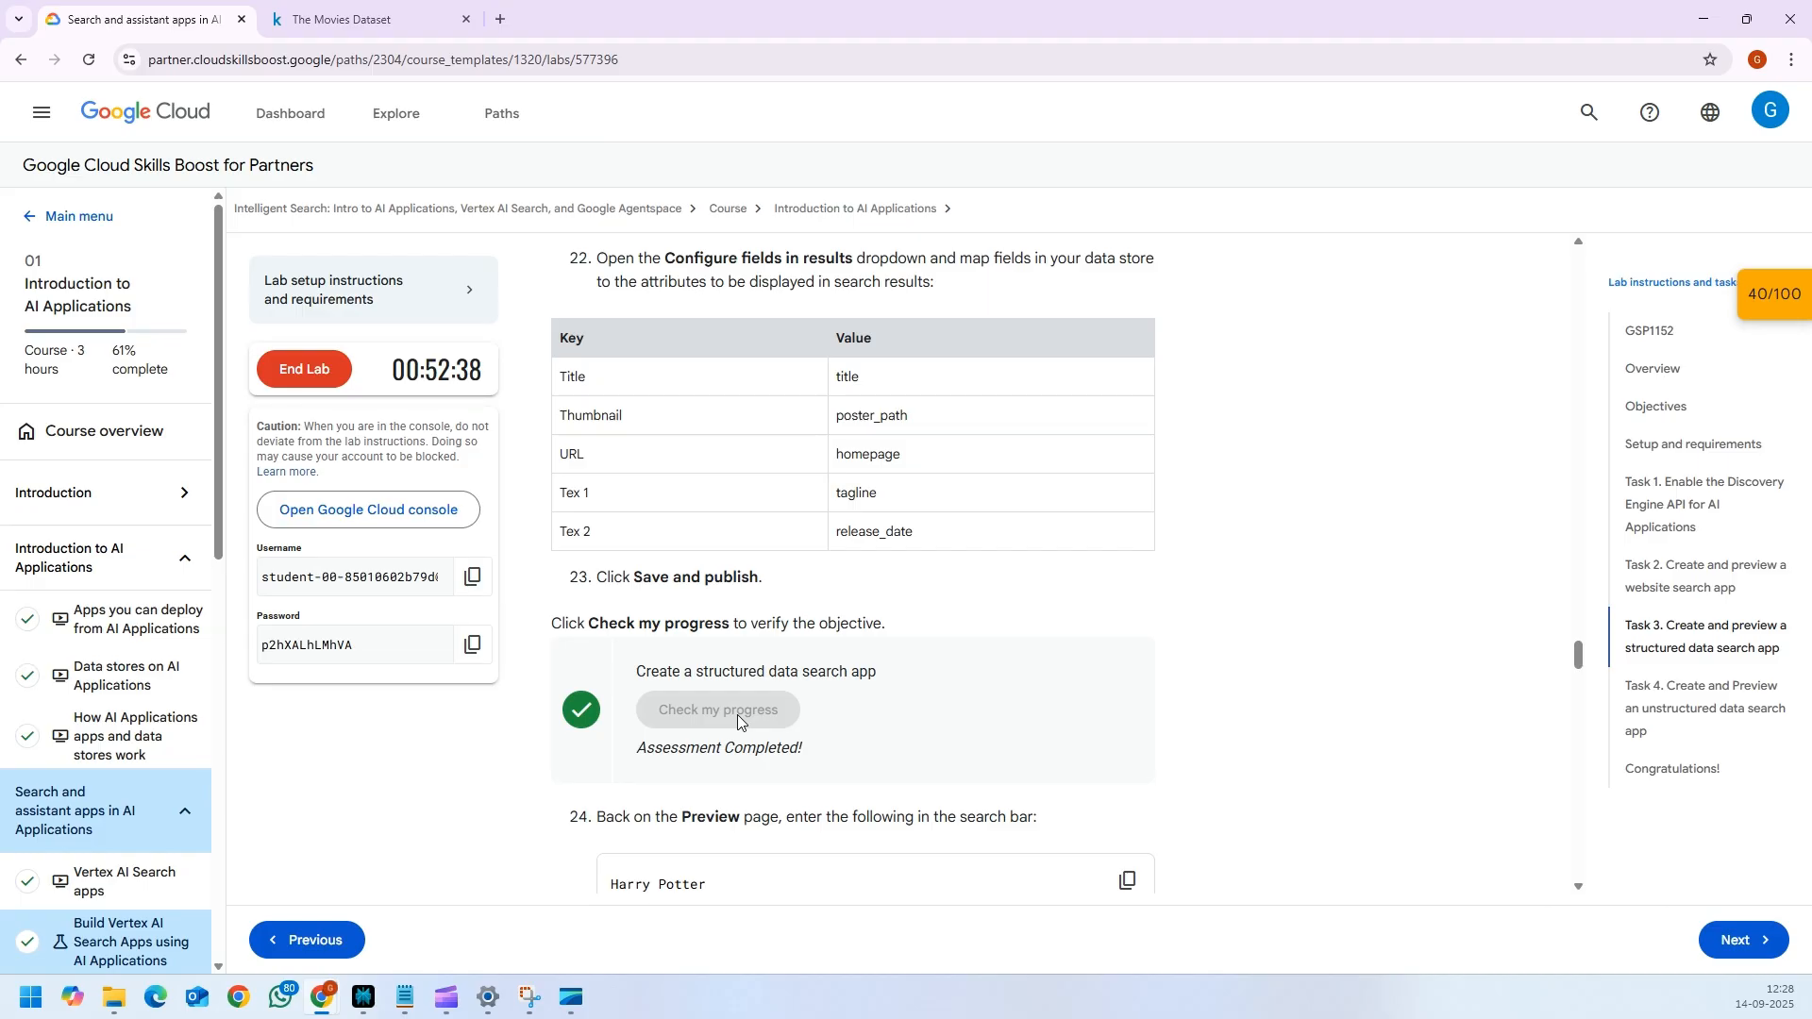
- Read the remaining preview instructions and the Integration section of Task 3 covering the widget and API methods
scroll(736, 715, down, 3)
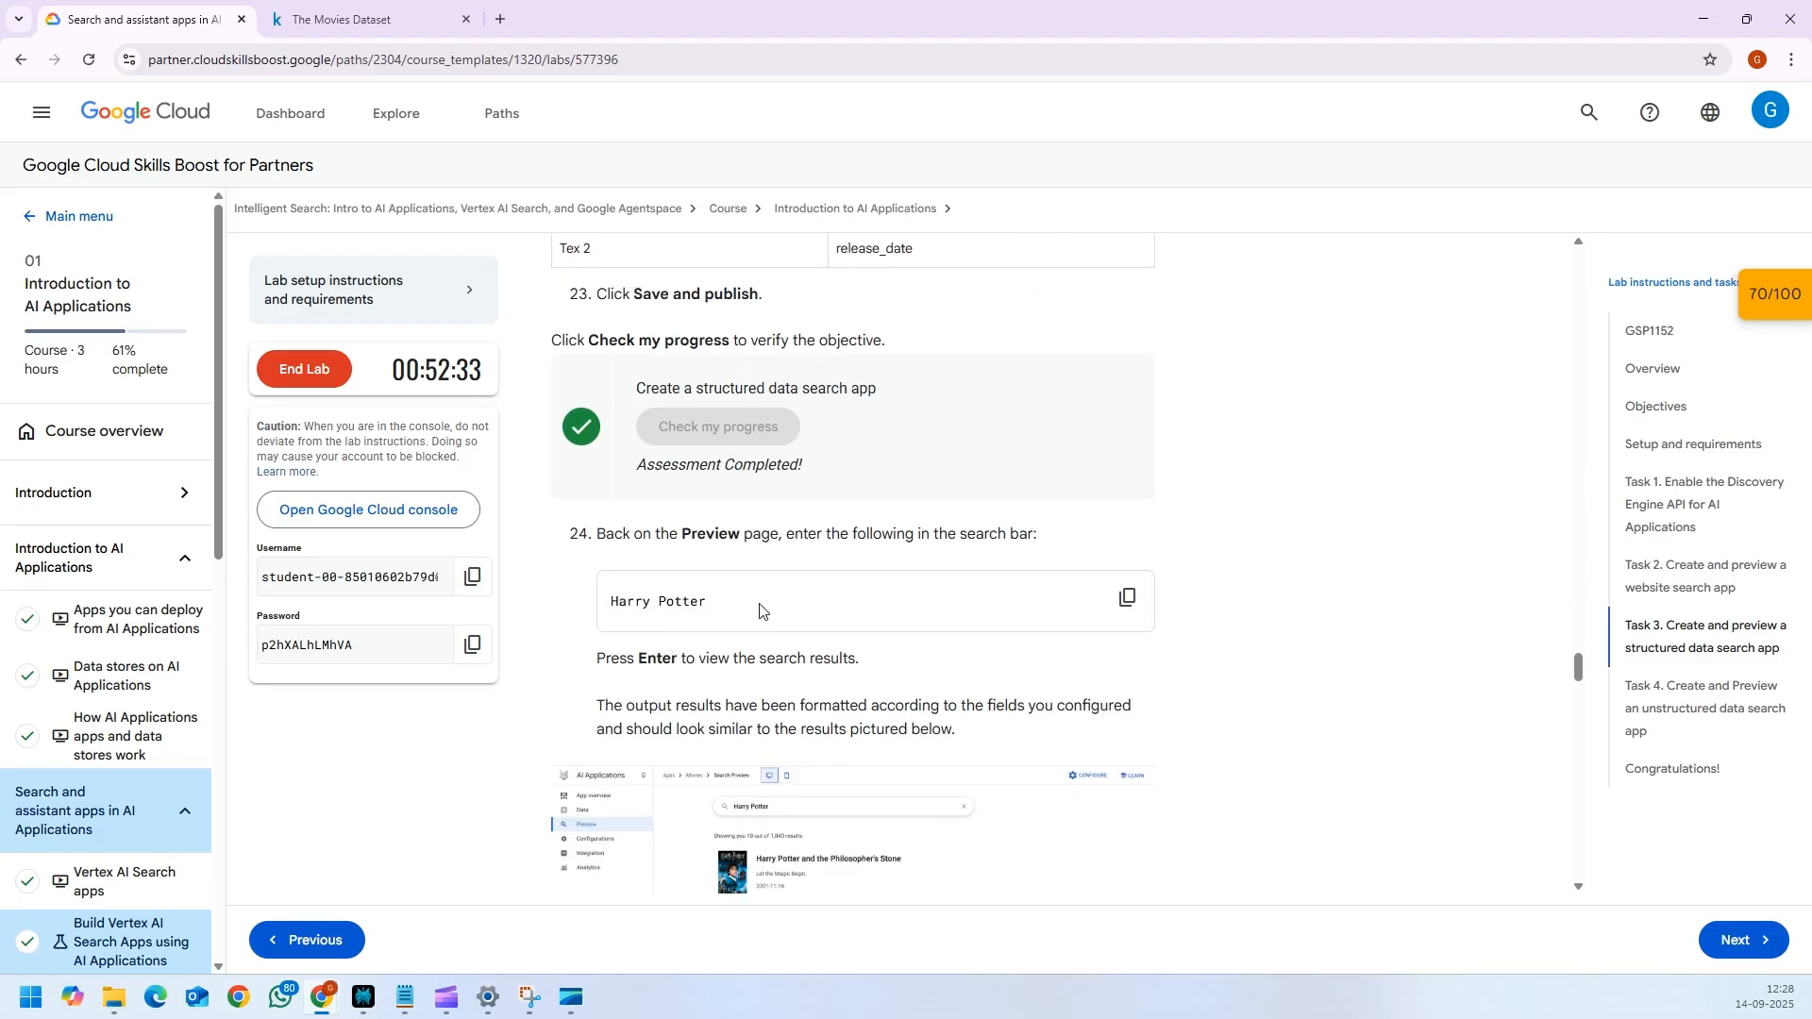
scroll(758, 609, down, 3)
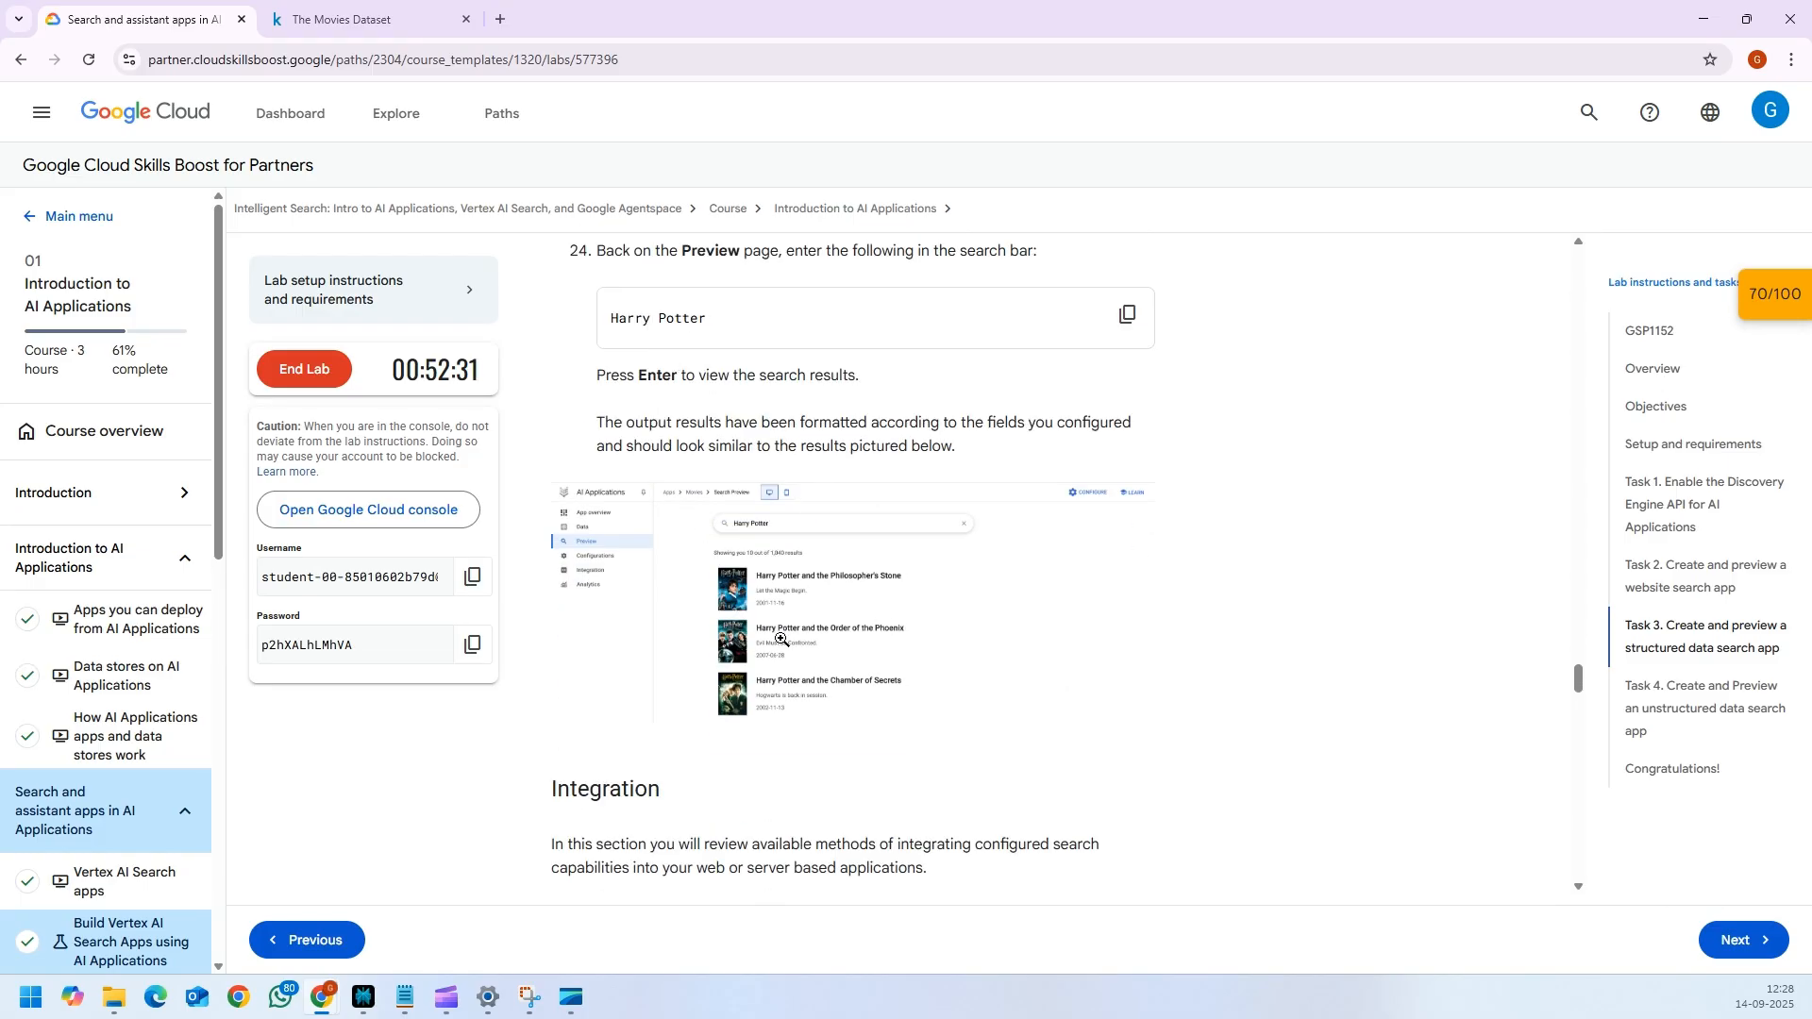
scroll(968, 562, down, 3)
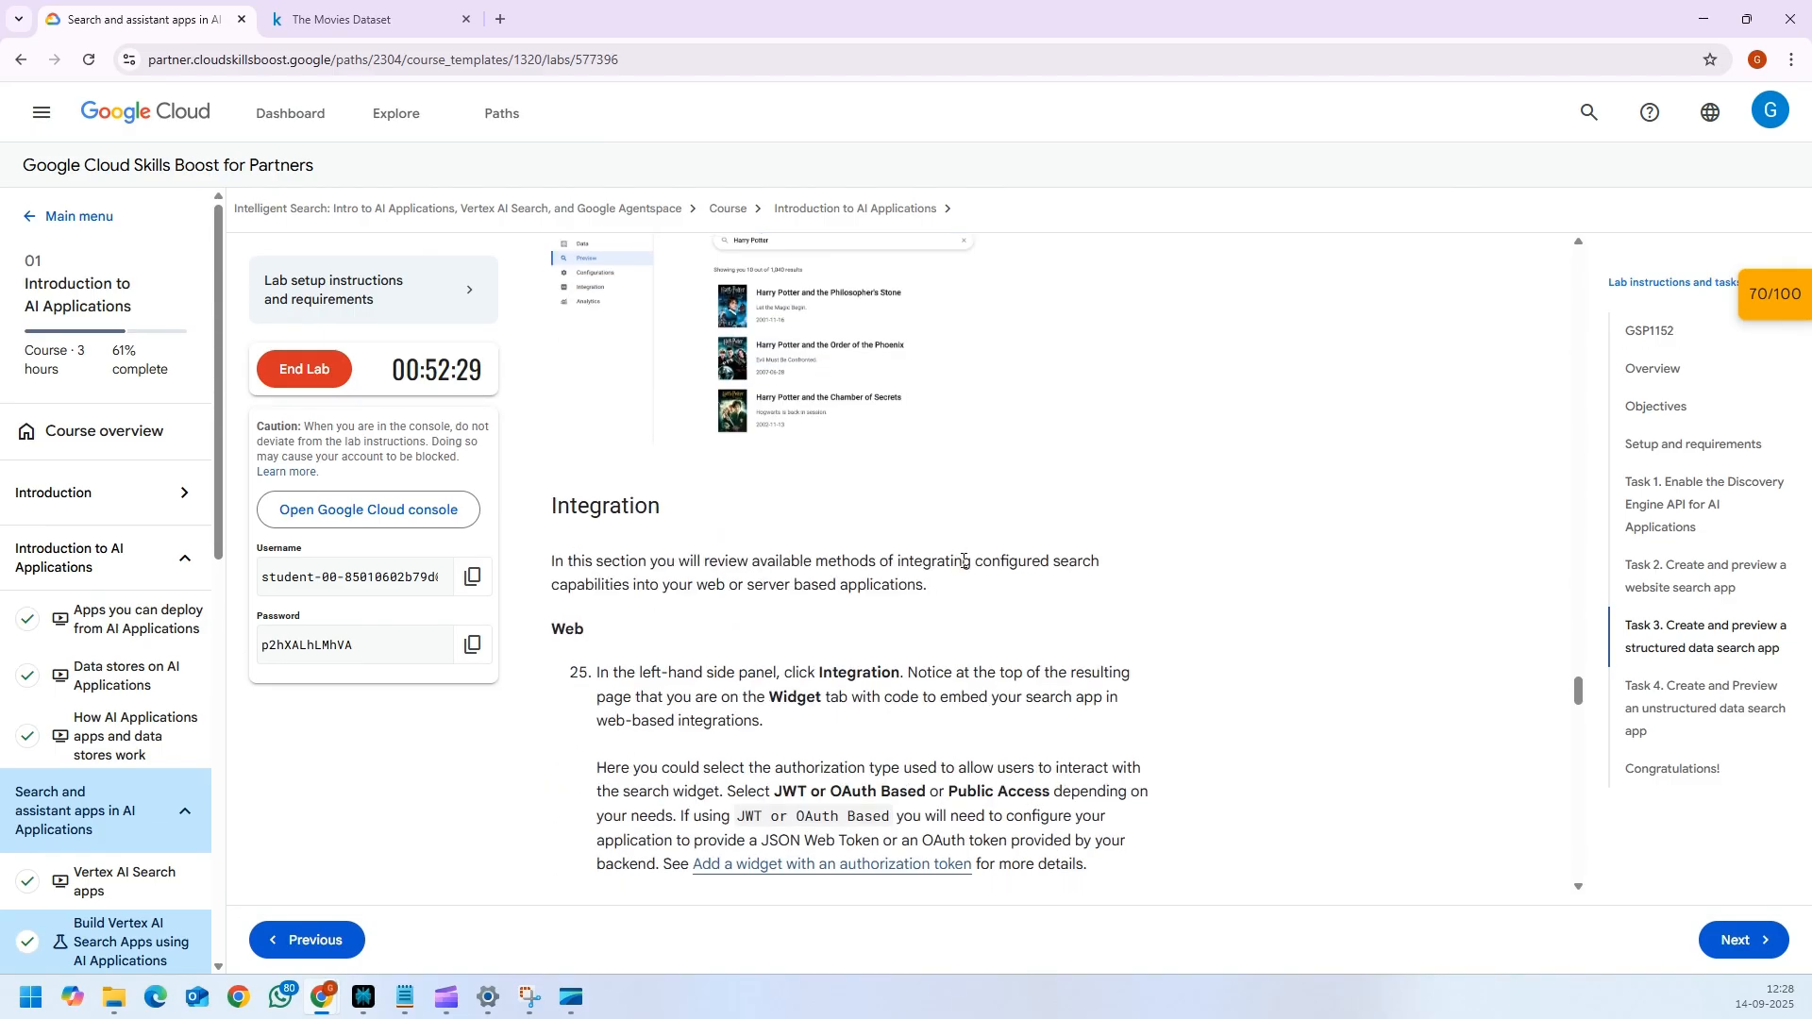
scroll(967, 563, down, 3)
scroll(961, 556, up, 1)
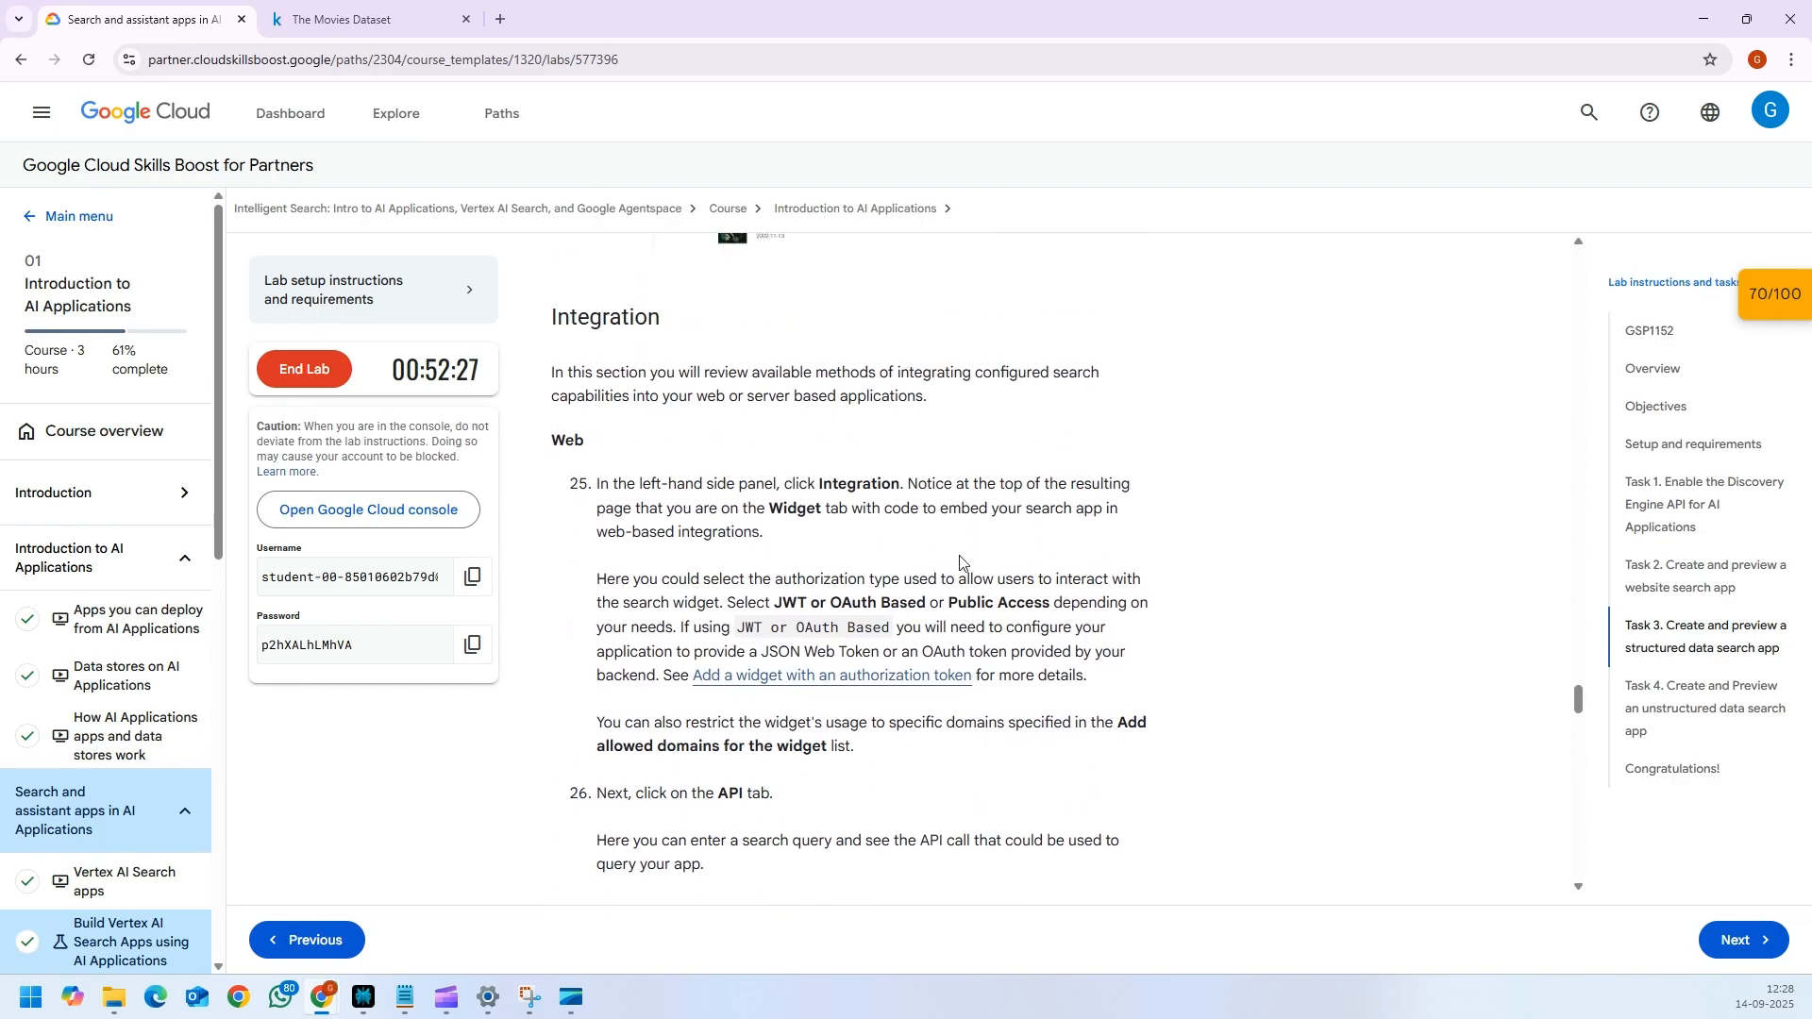
scroll(960, 564, down, 1)
scroll(944, 557, up, 1)
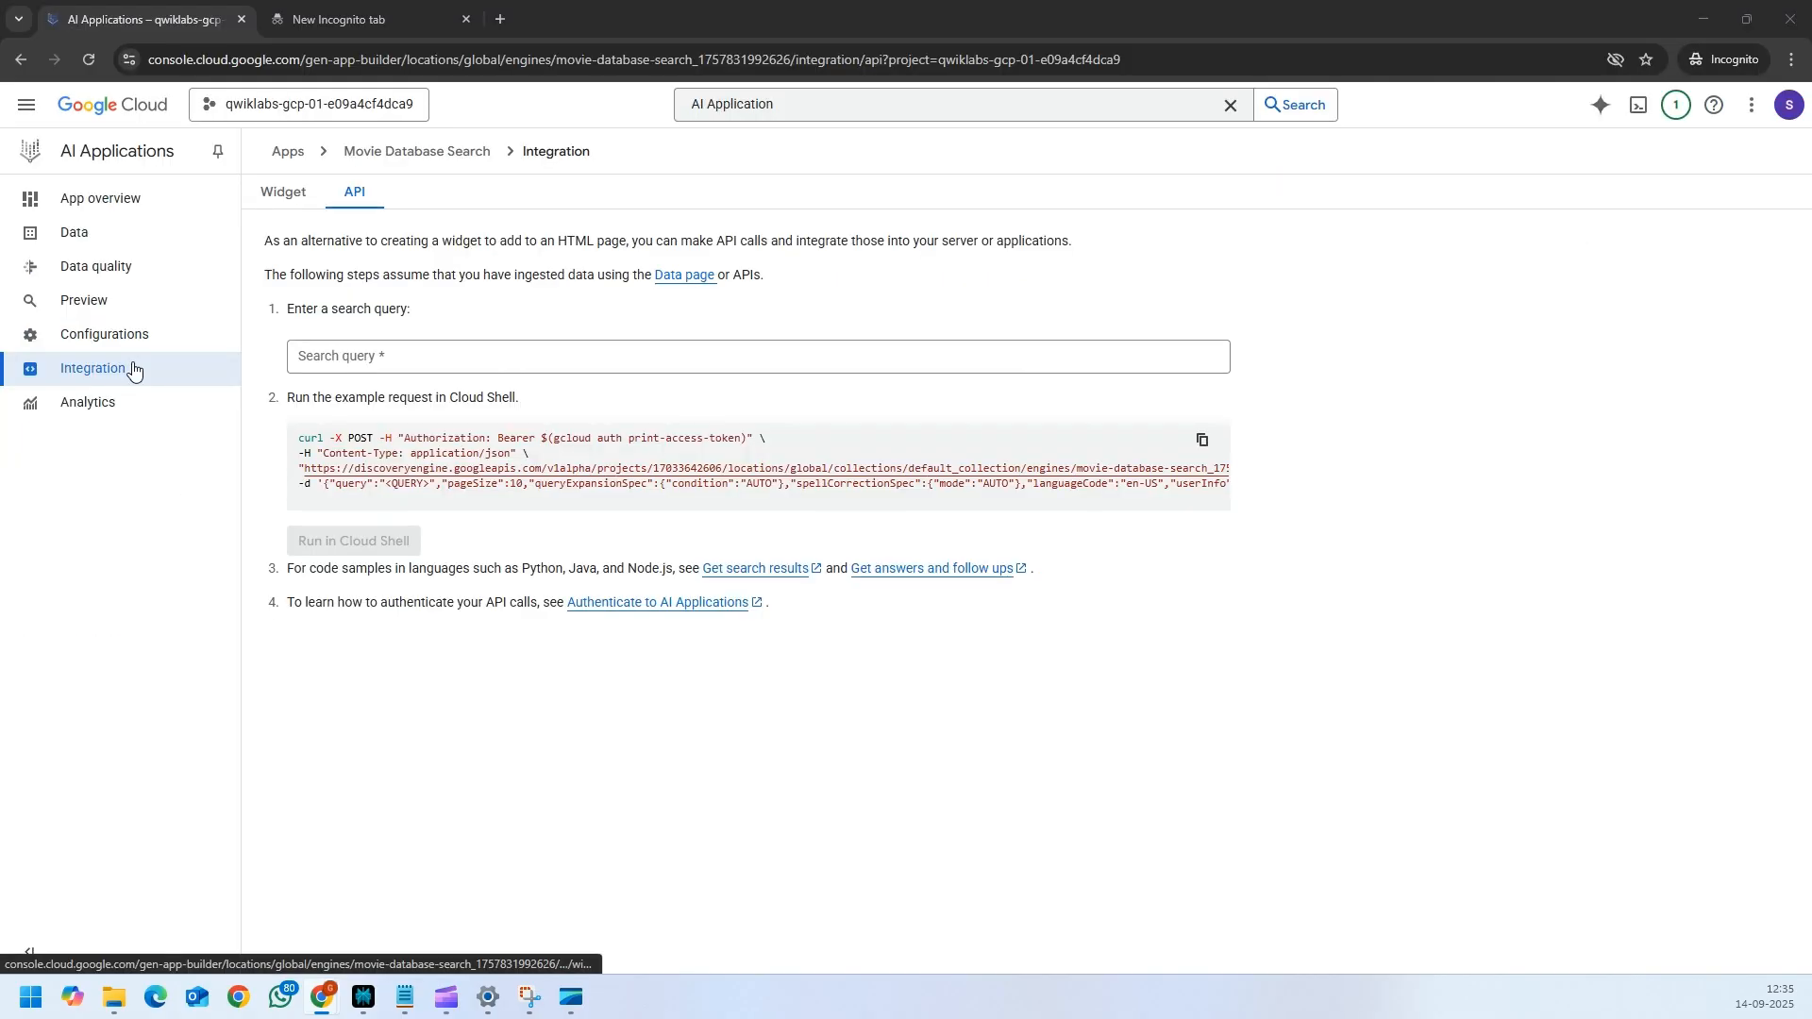
- Review the widget integration options of Movie Database Search, including authorization type, allowed domains and embed code
click(293, 194)
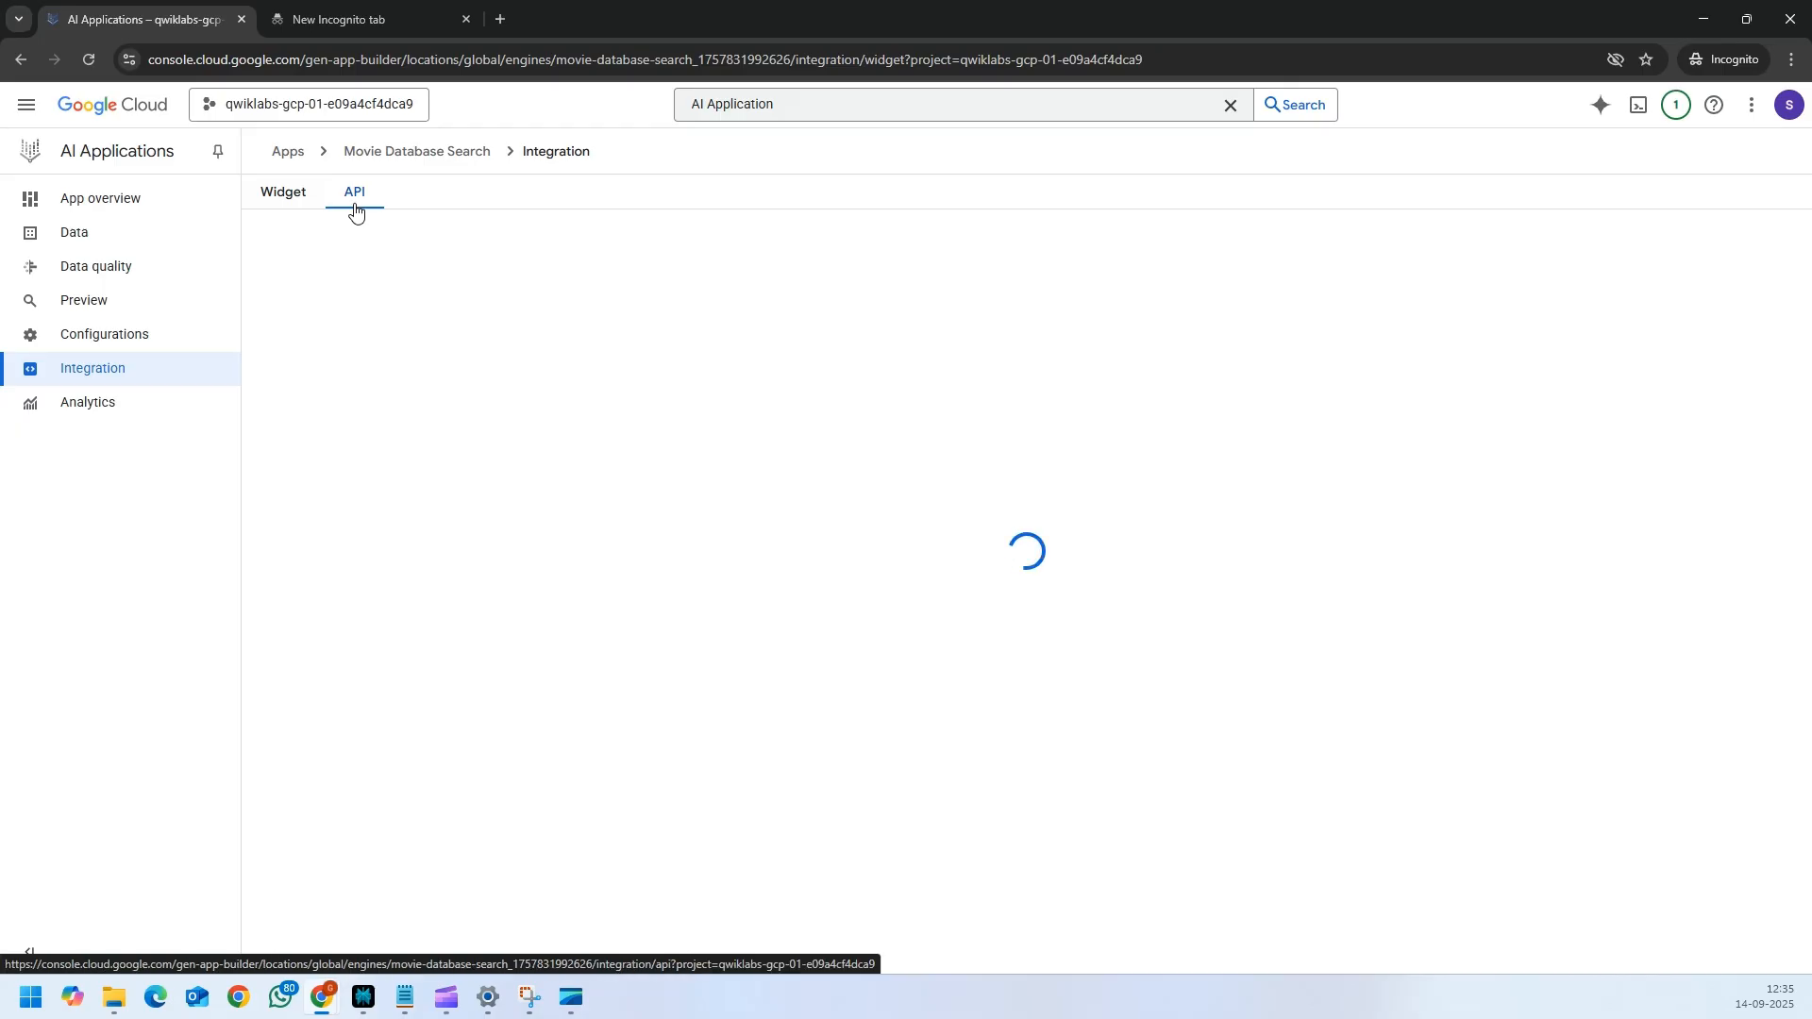
click(283, 206)
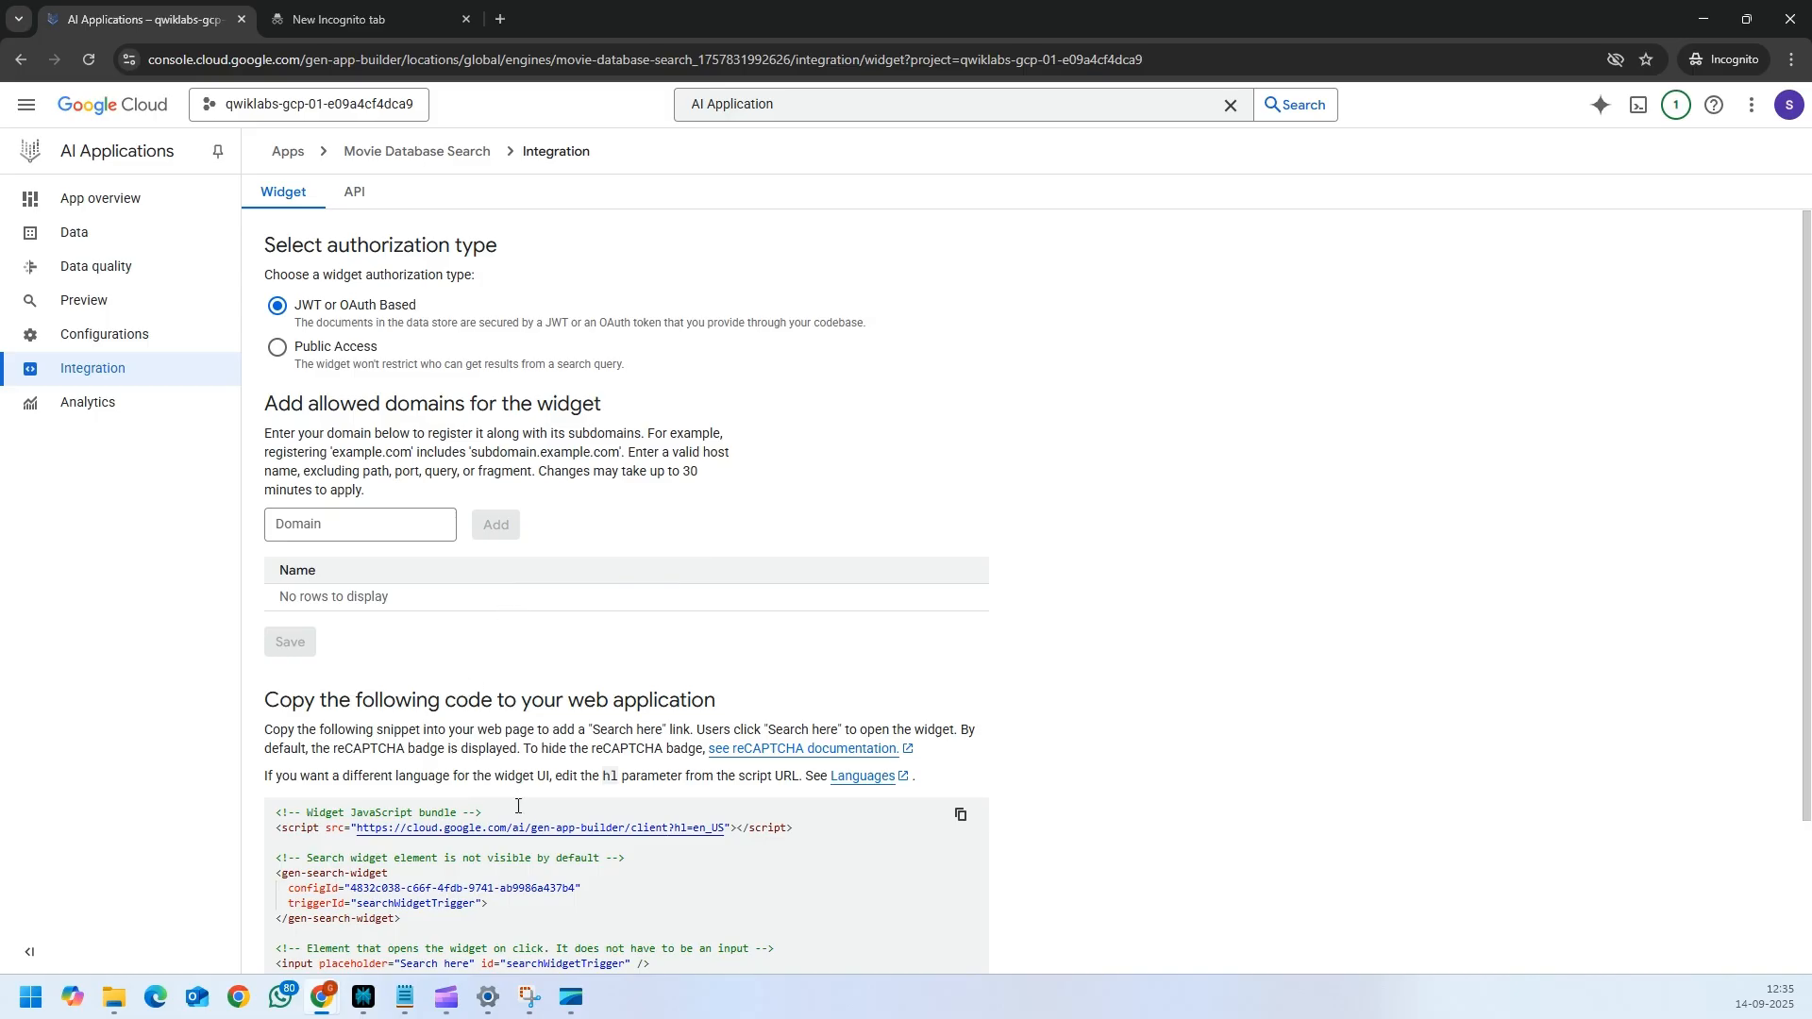
scroll(518, 813, down, 2)
scroll(453, 760, up, 2)
- Enter Harry Potter as the search query for the app's example API request
click(356, 193)
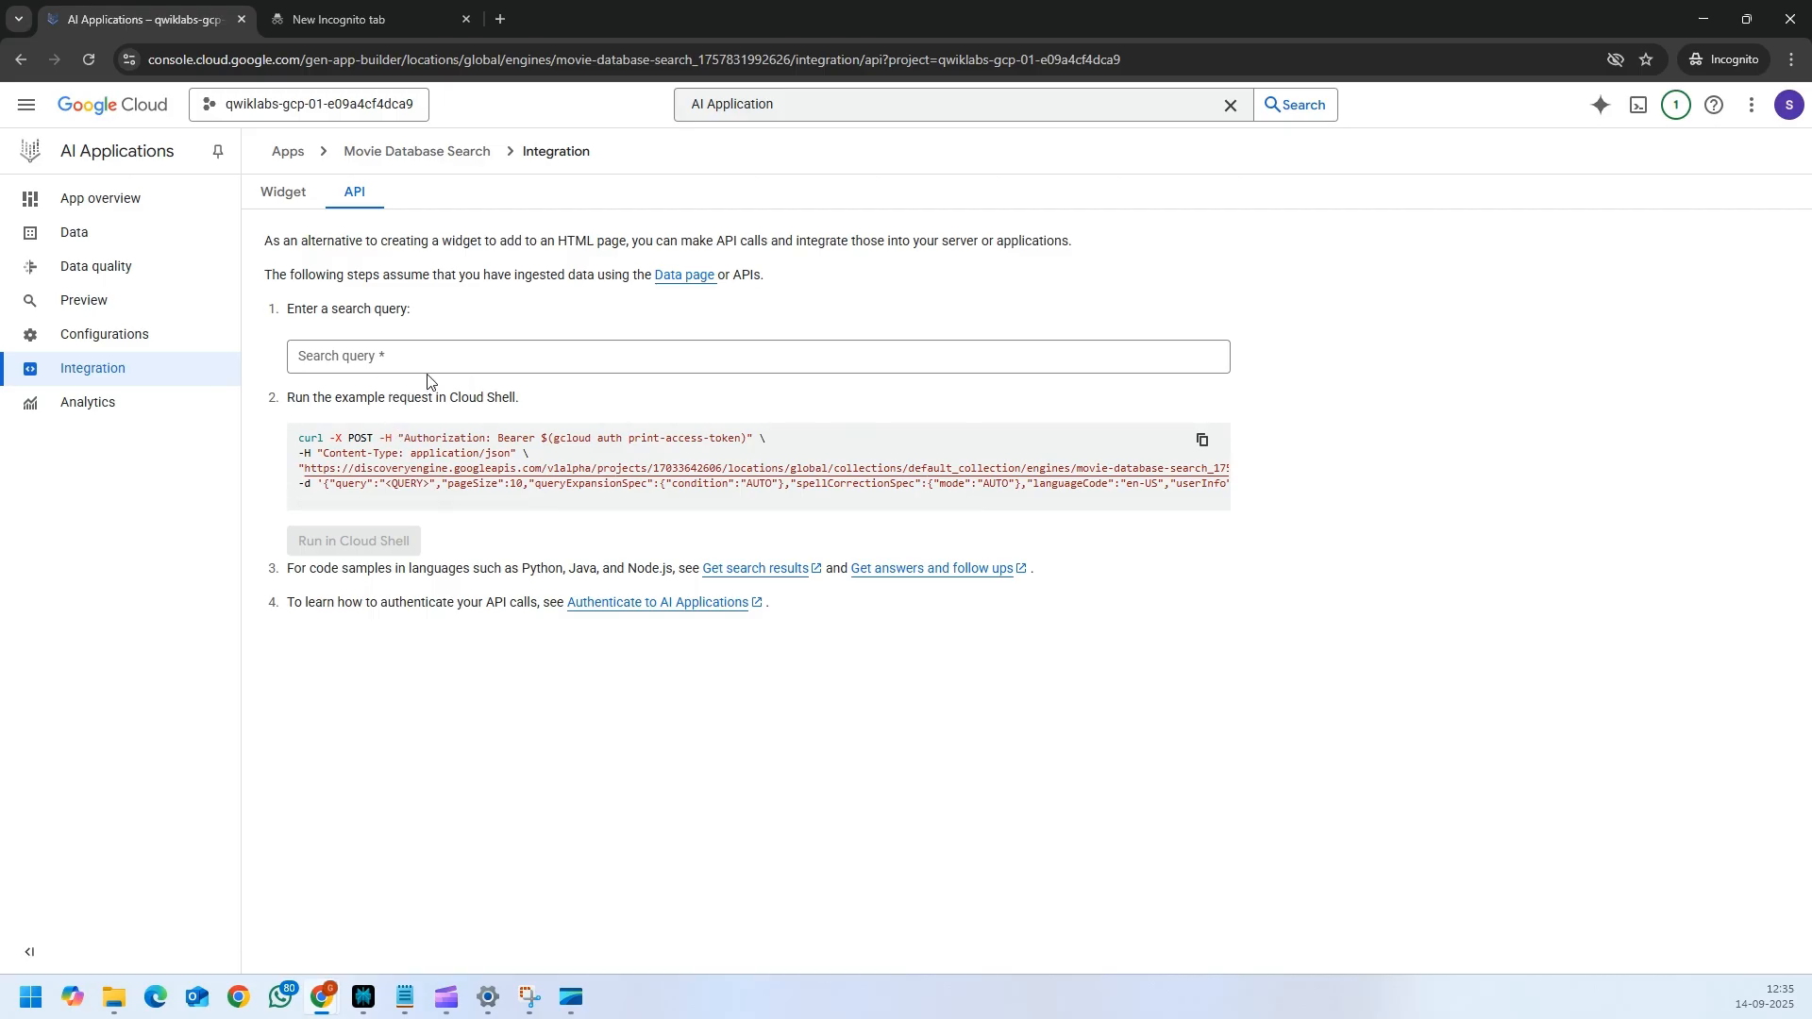
click(371, 361)
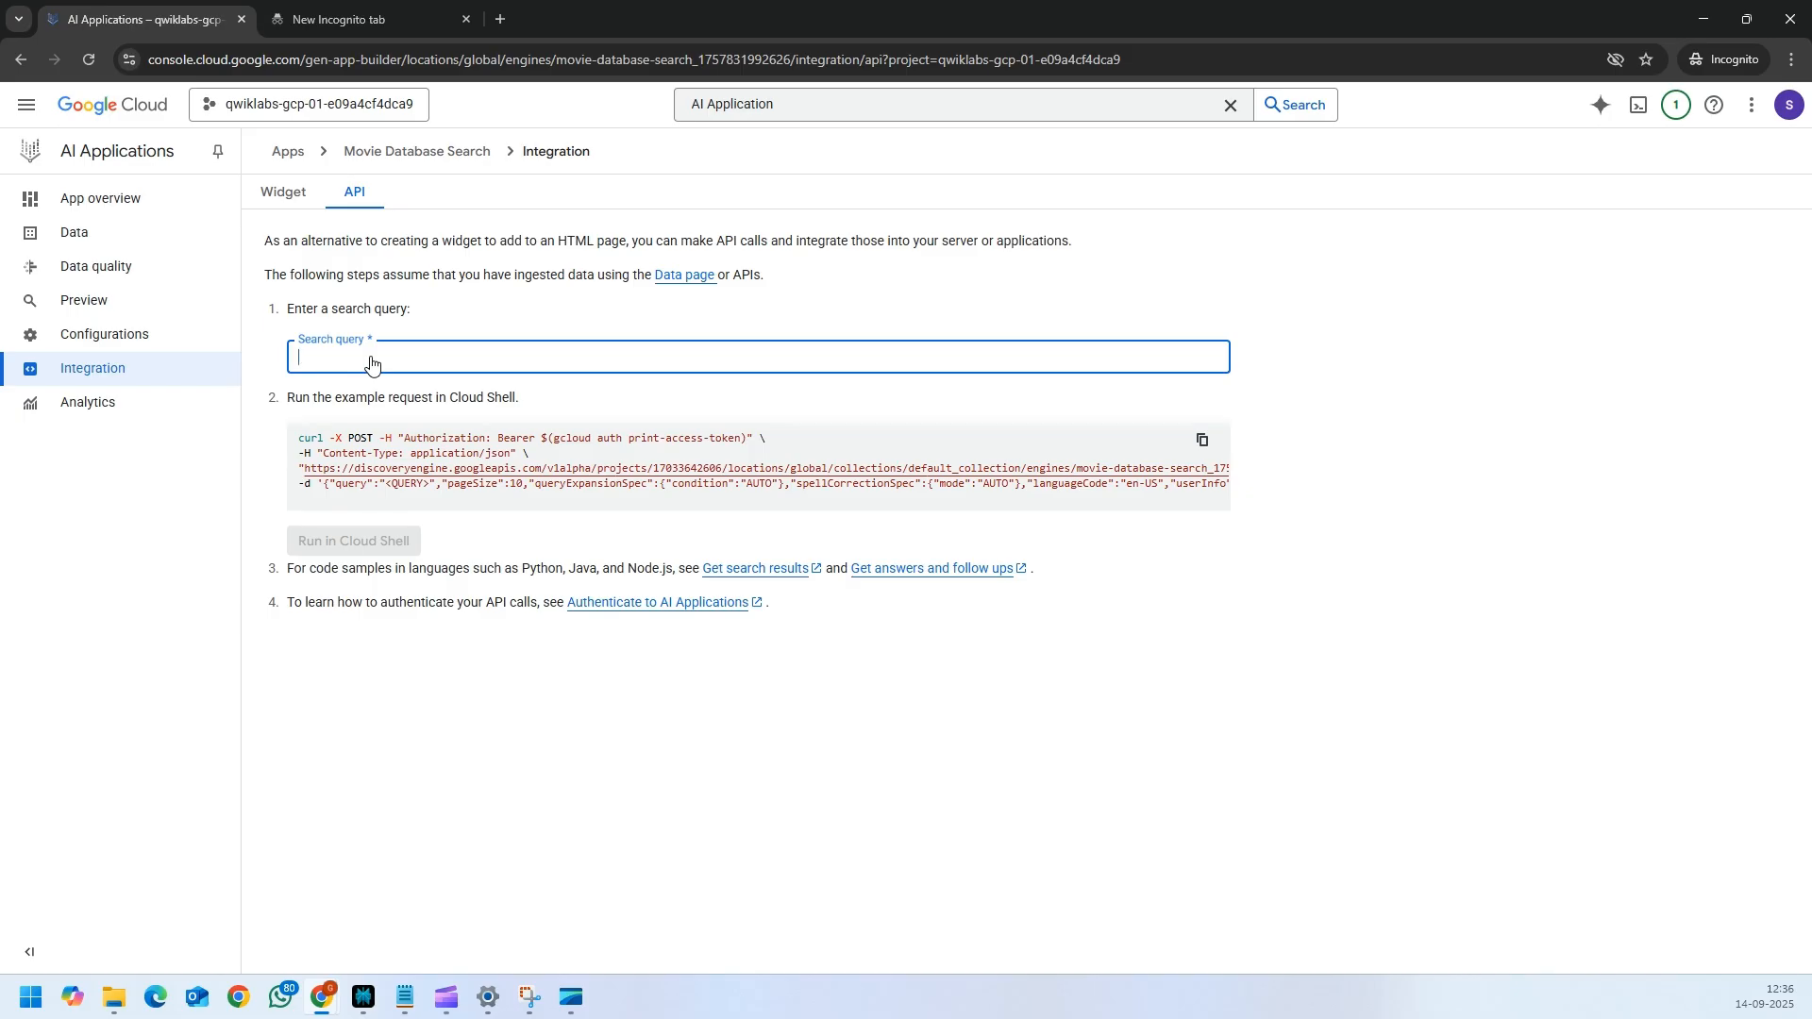
text(Harry P)
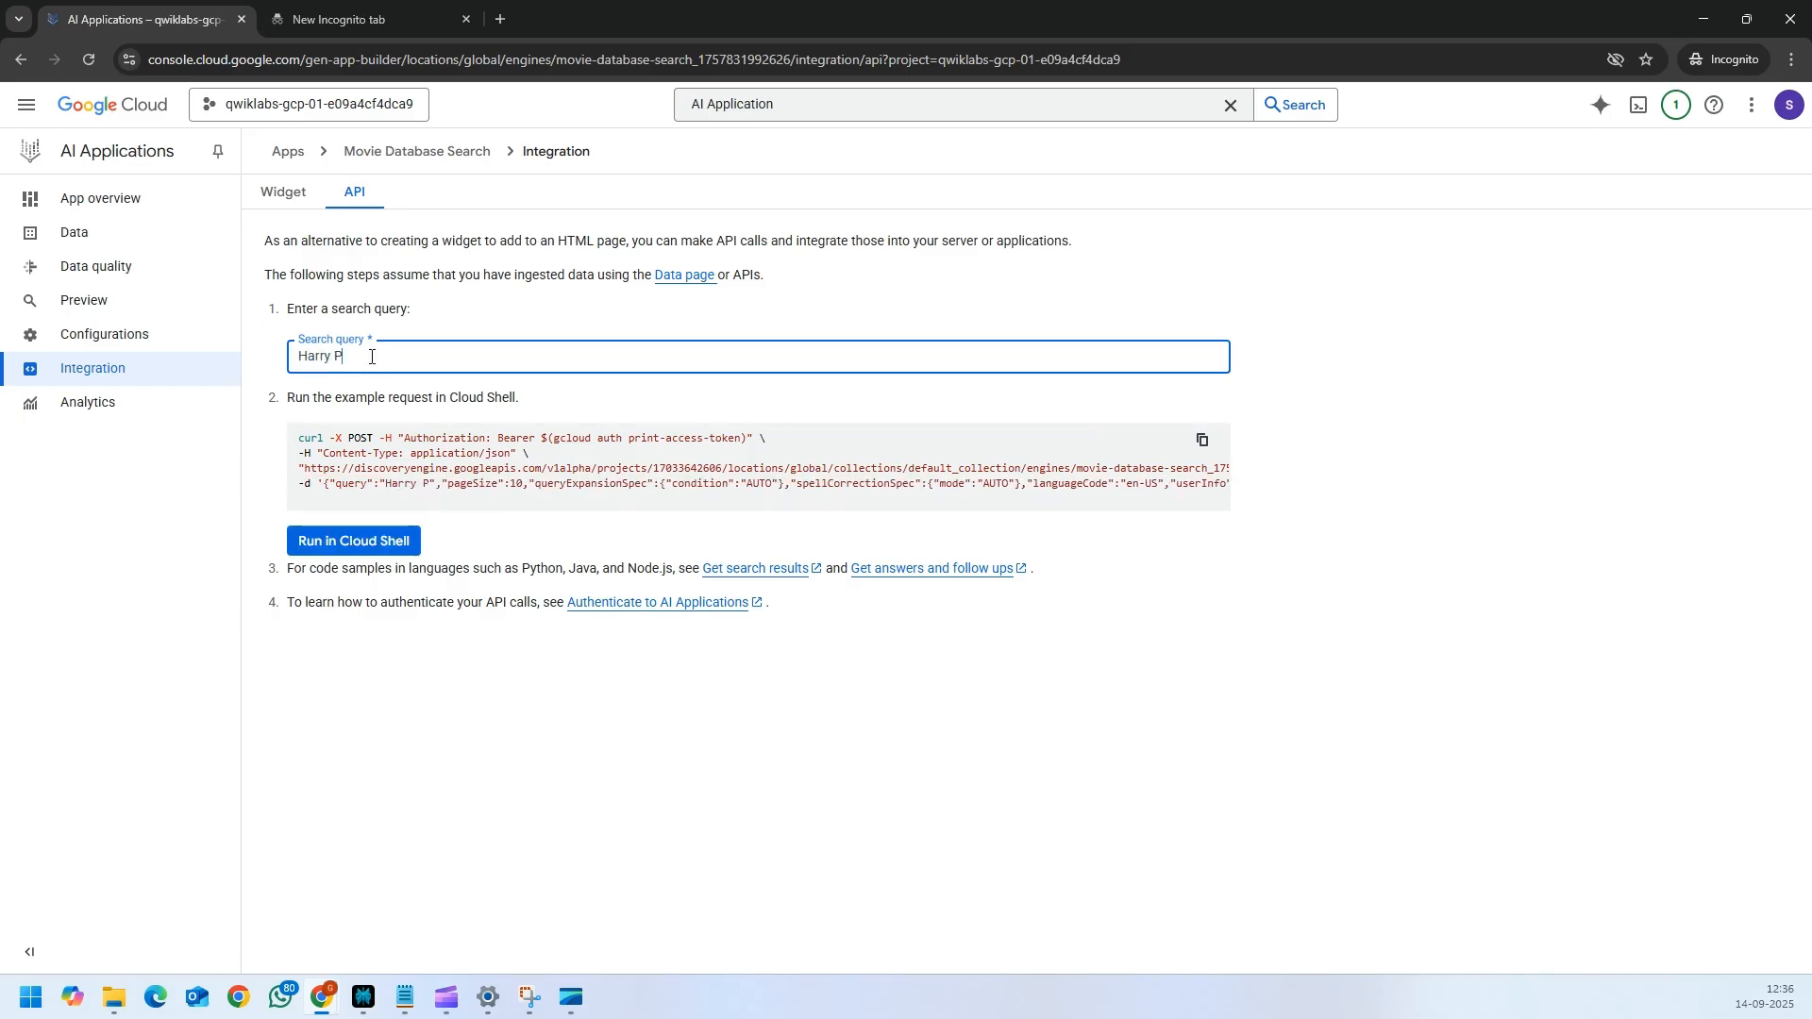
text(otter)
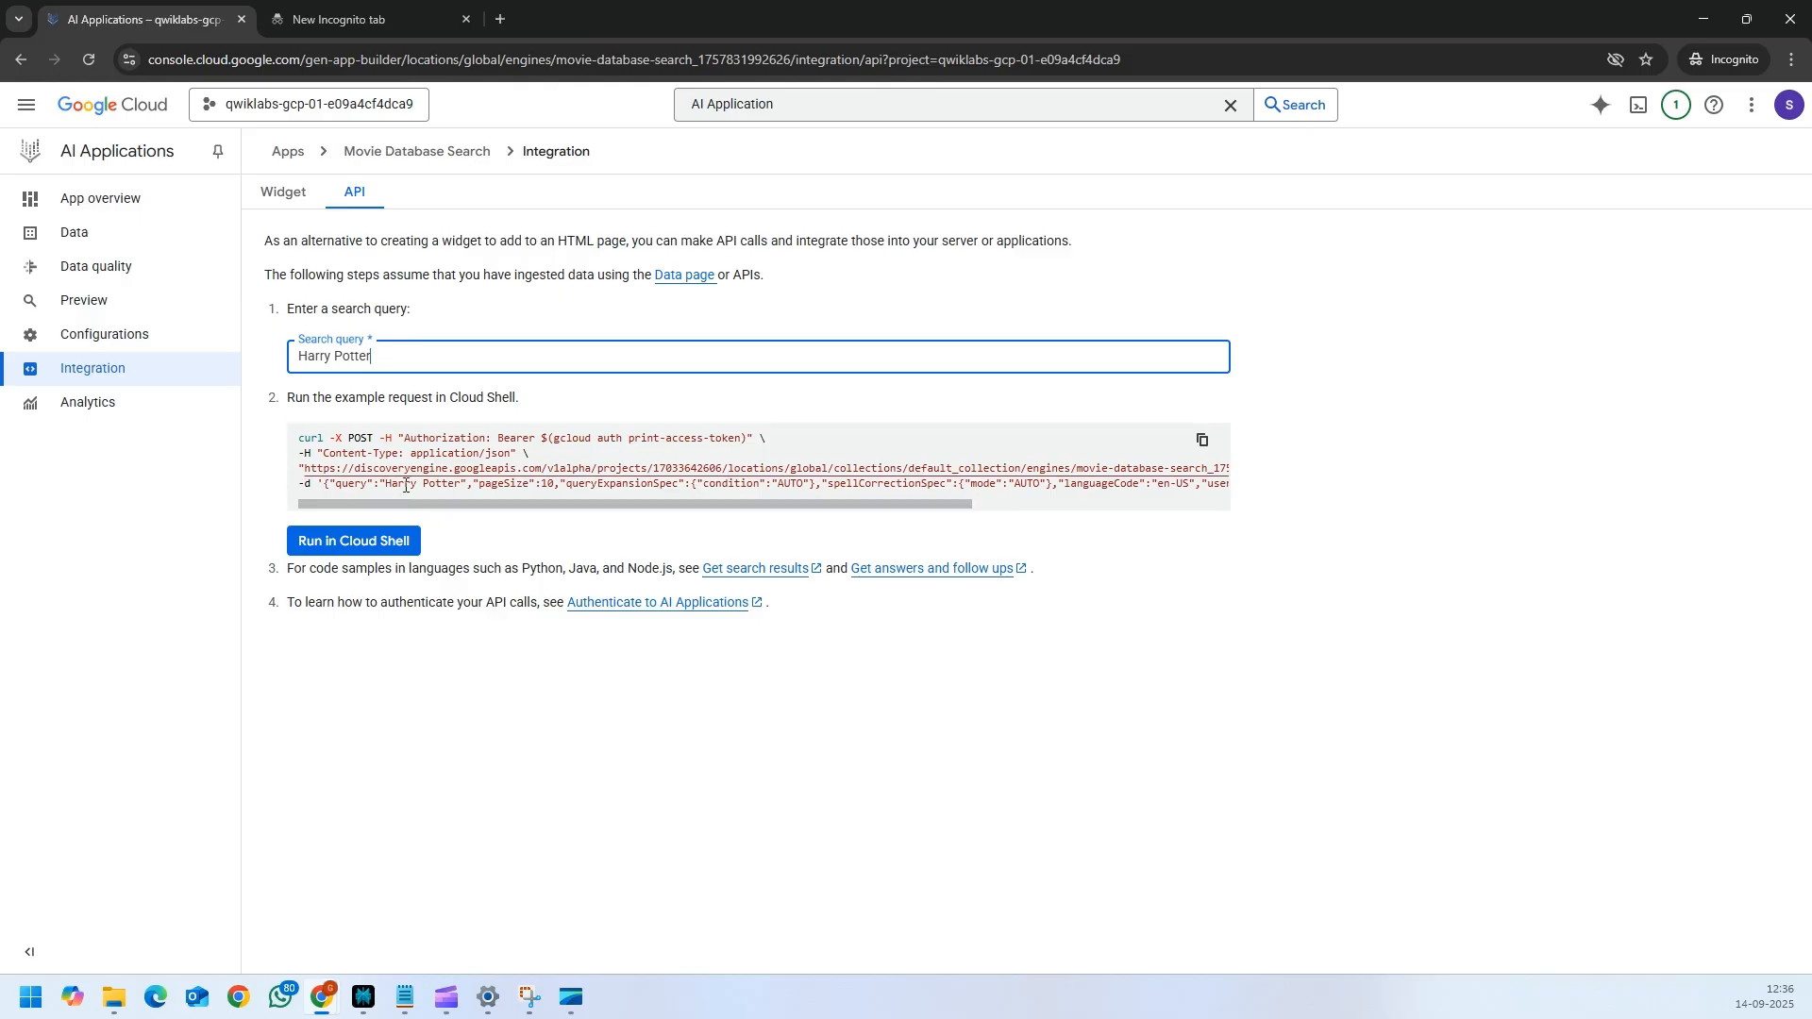
- Run the example API request in Cloud Shell, authorizing Cloud Shell and dismissing the Gemini CLI tip
click(354, 540)
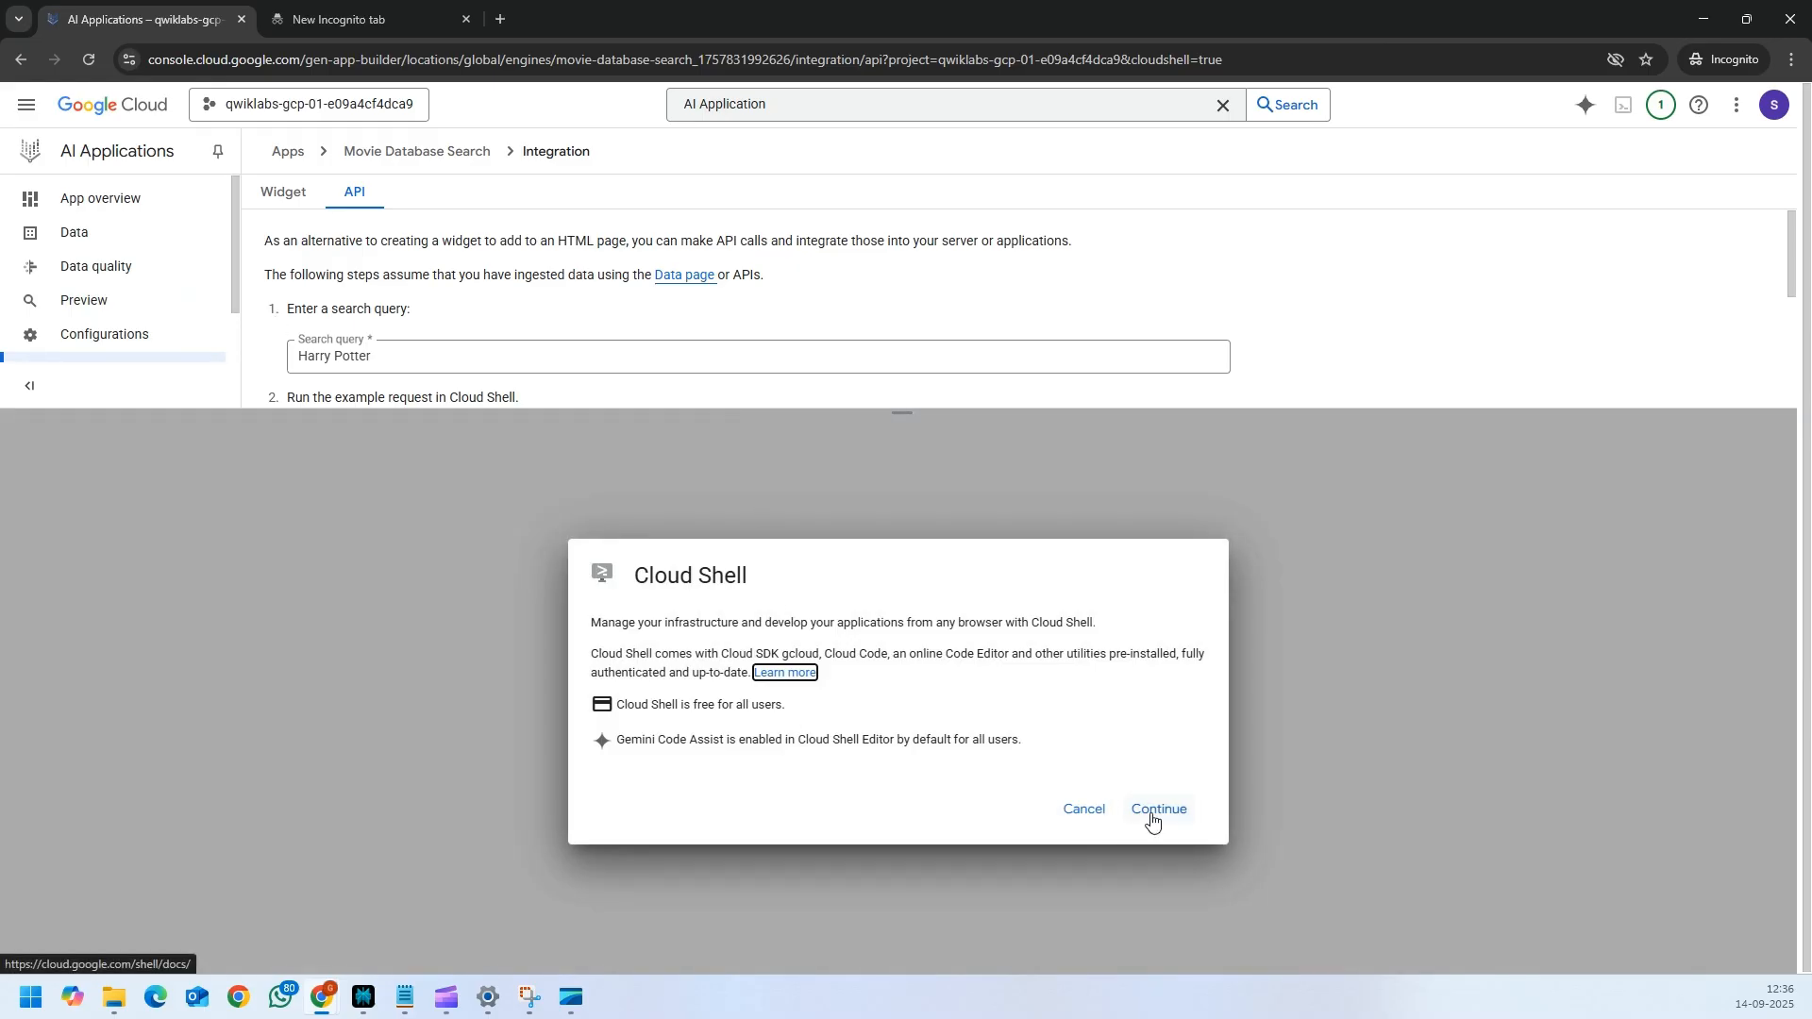
click(1153, 821)
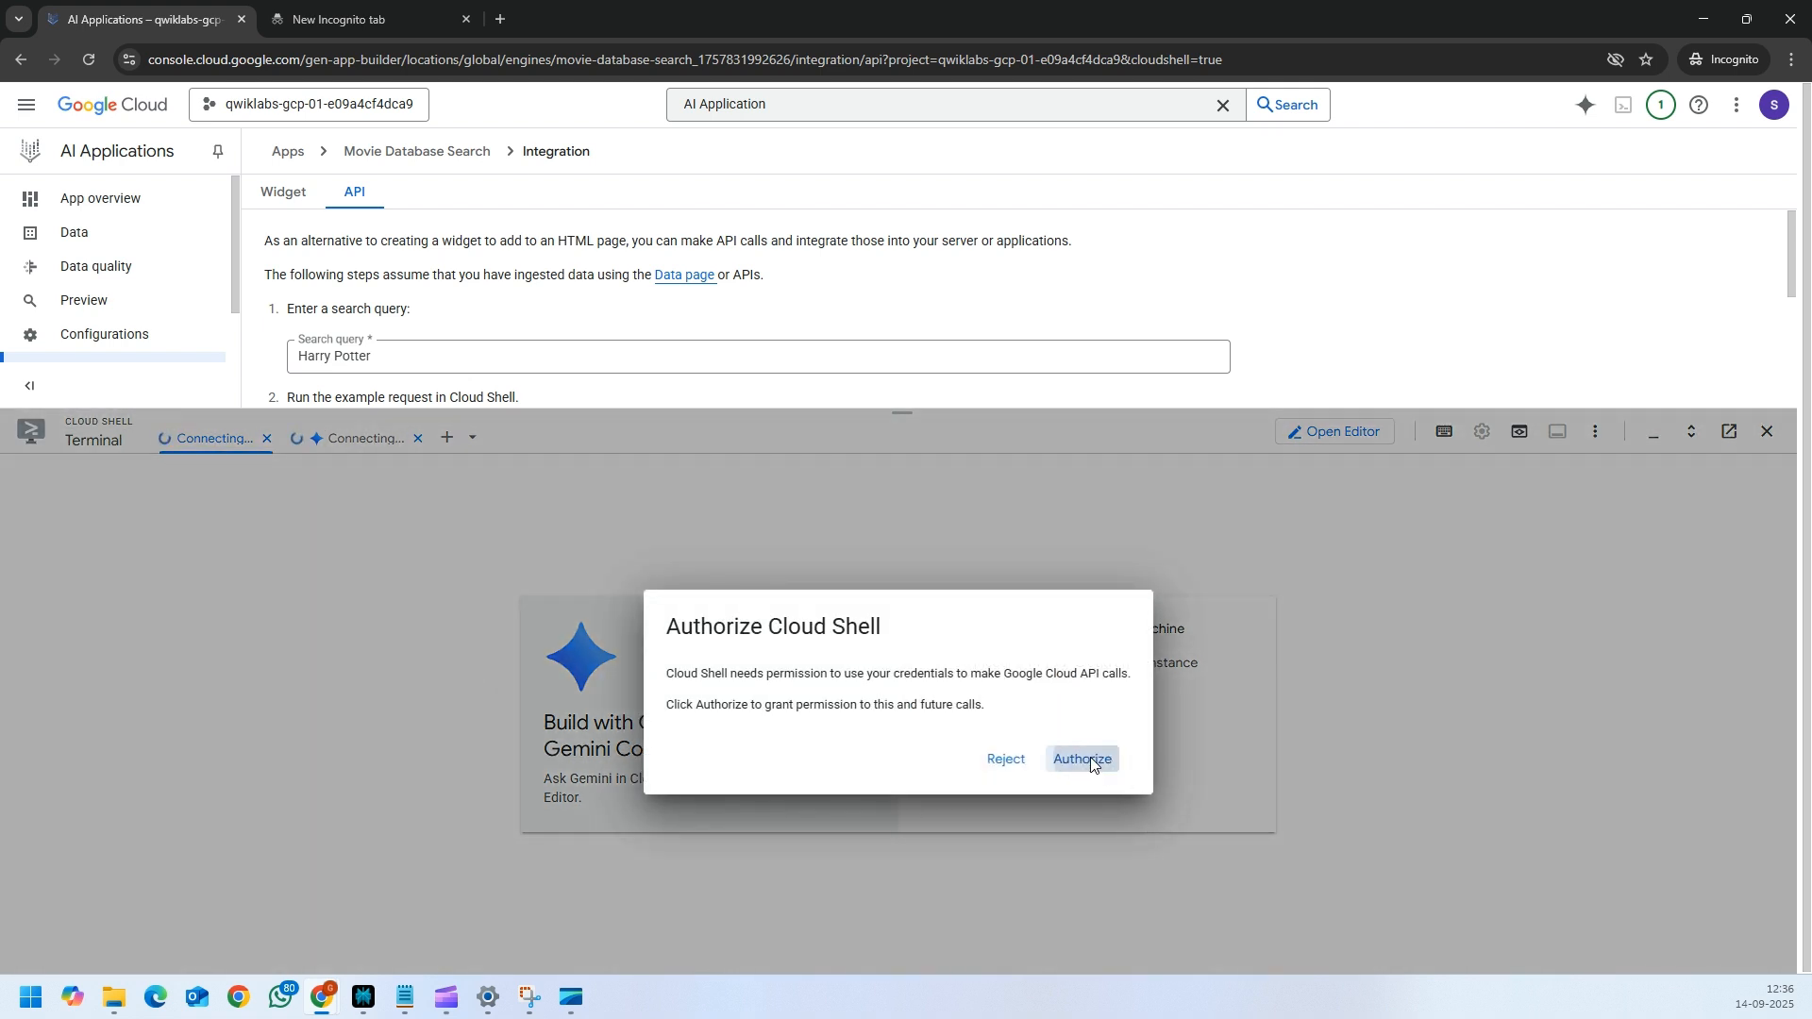
click(1091, 759)
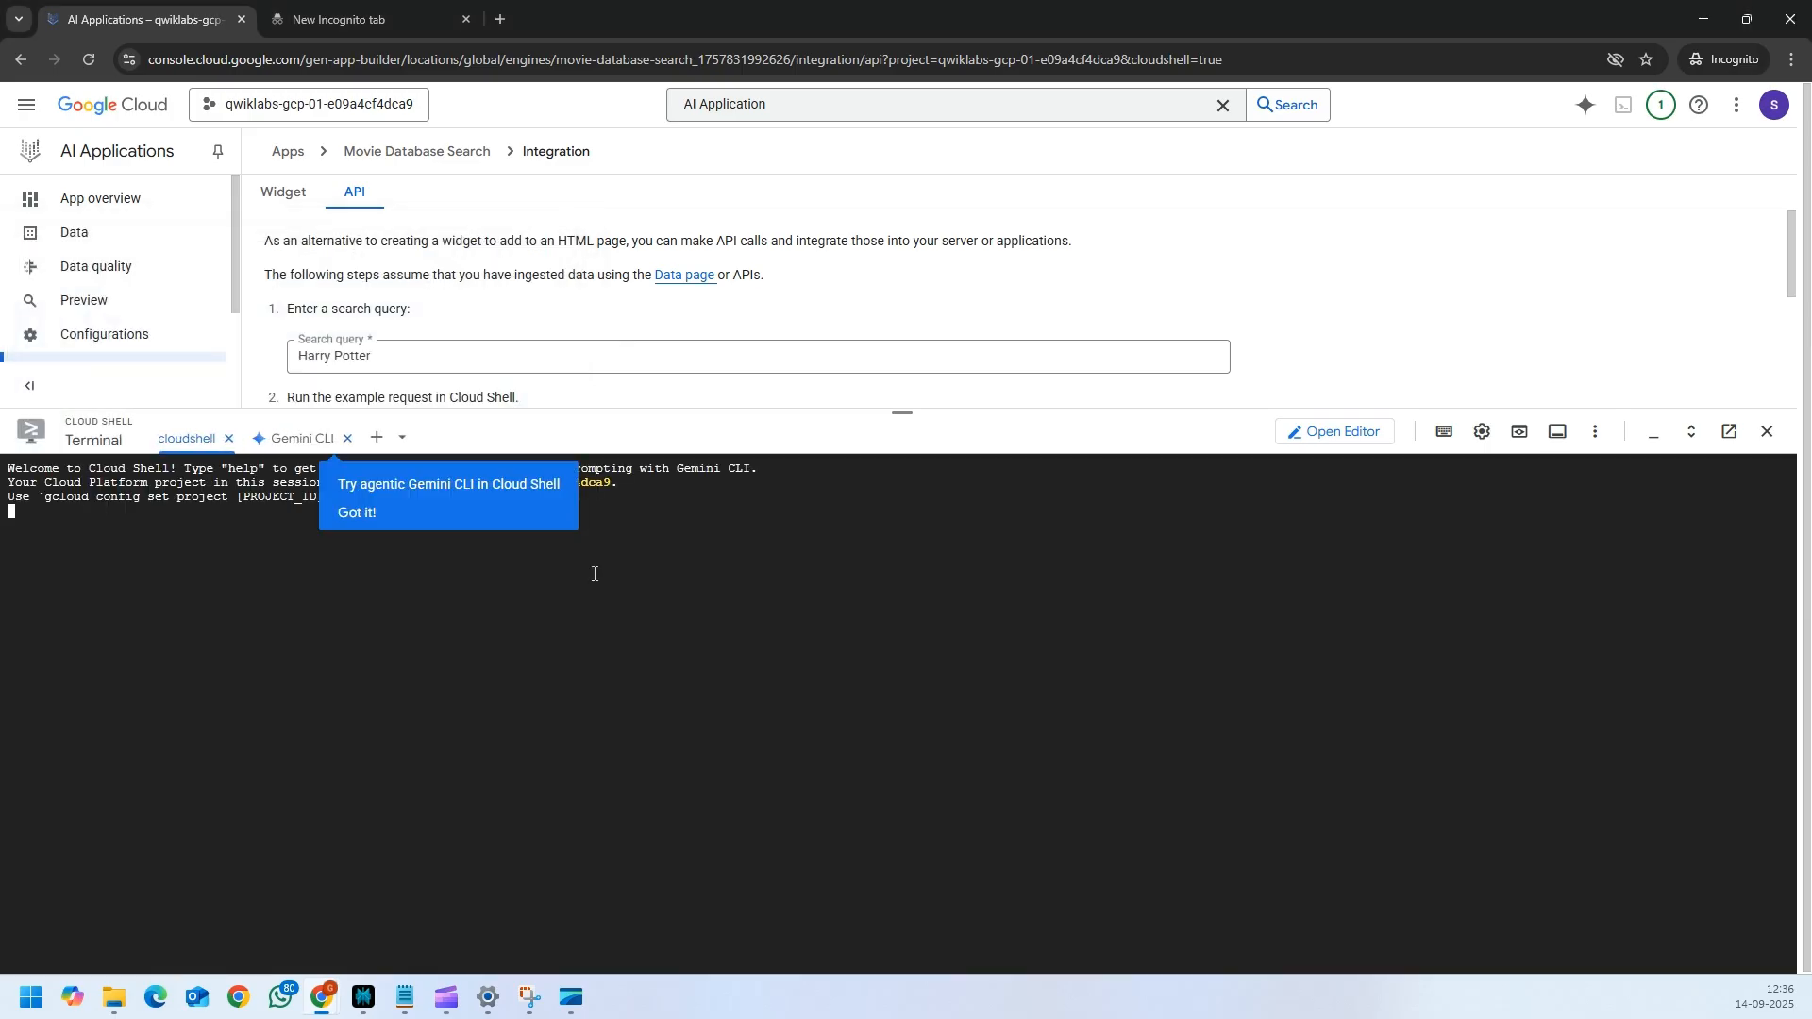
click(357, 513)
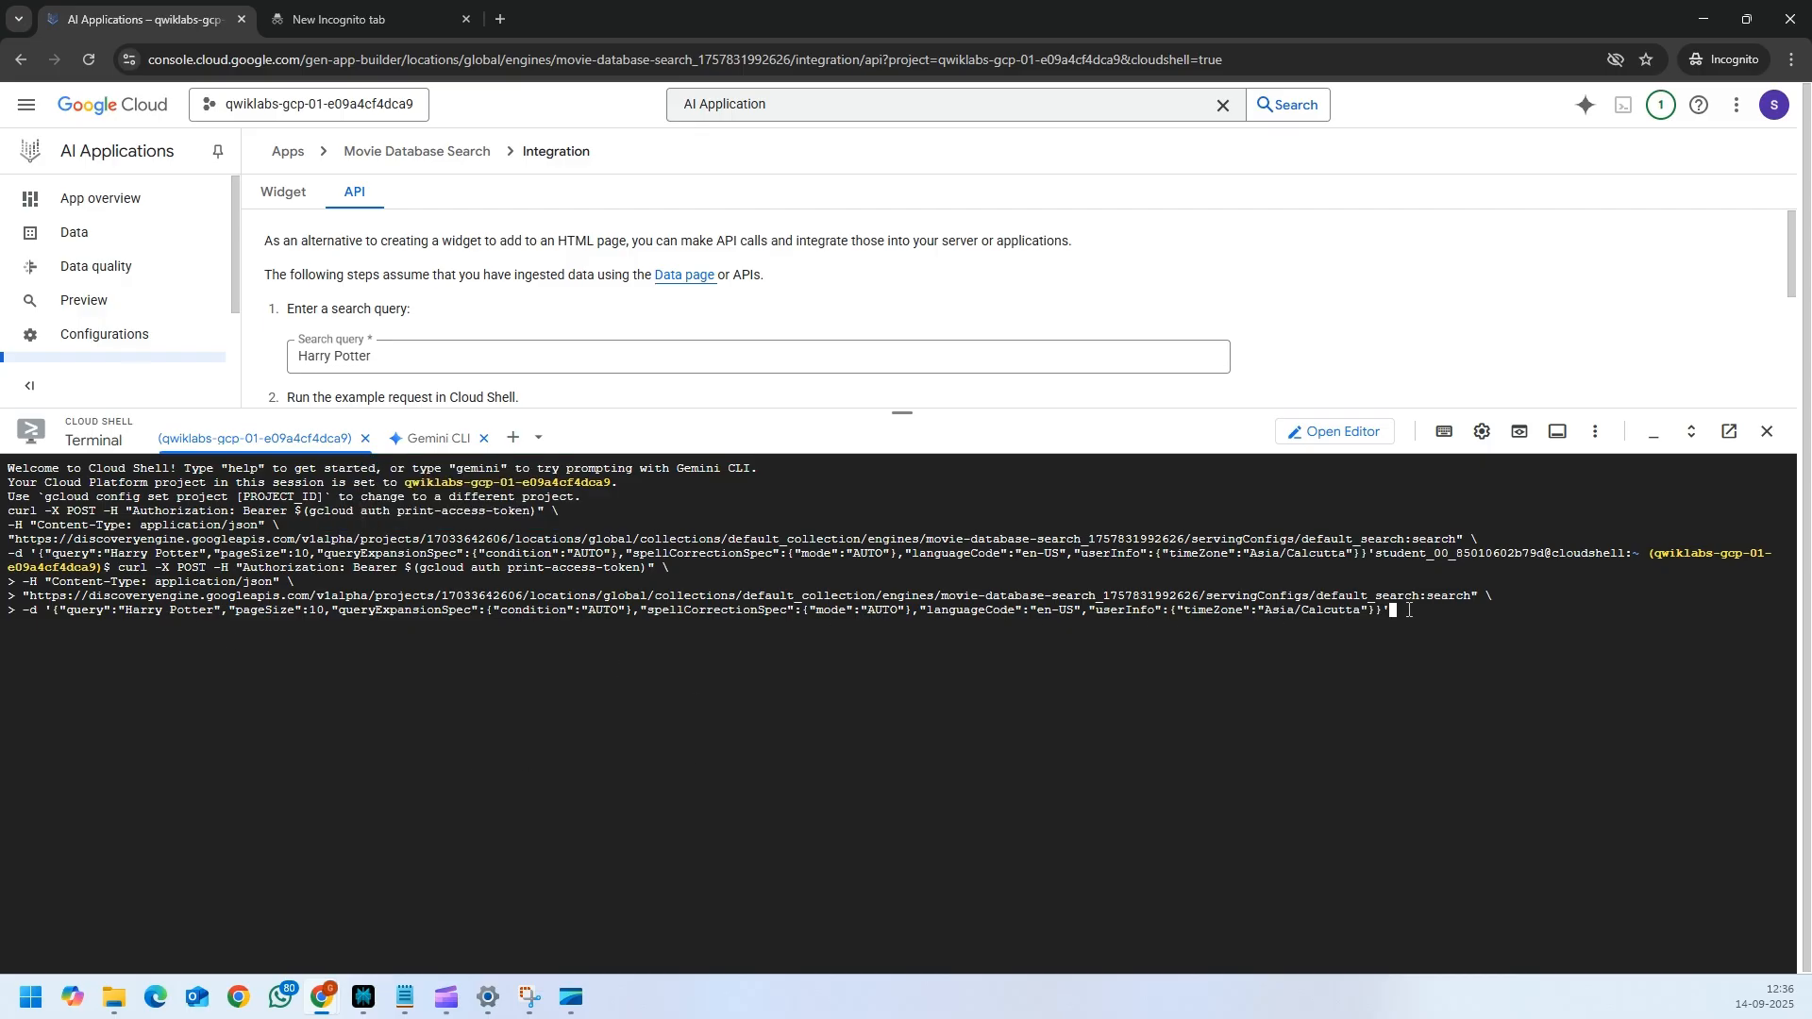
key(Return)
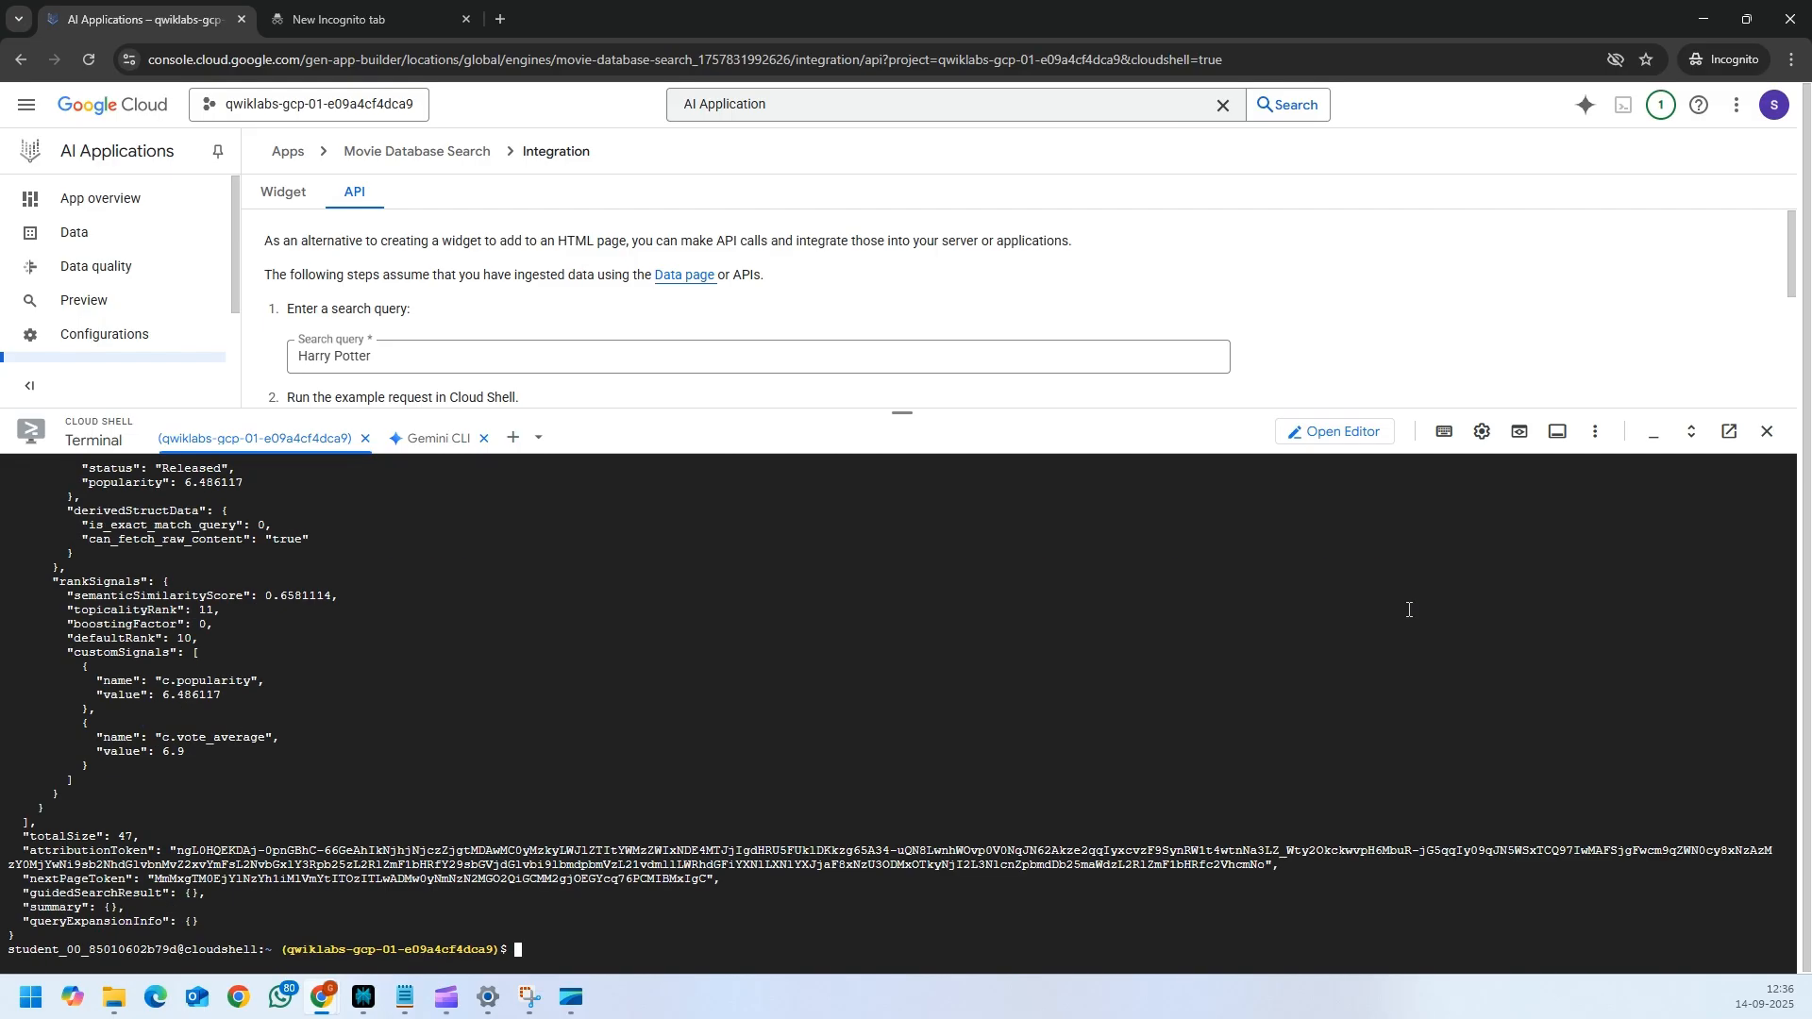
- Examine the JSON response in the terminal, including the first movie's title, production companies, release date and rank signals
scroll(247, 642, up, 10)
drag(132, 573, 368, 542)
scroll(198, 580, down, 2)
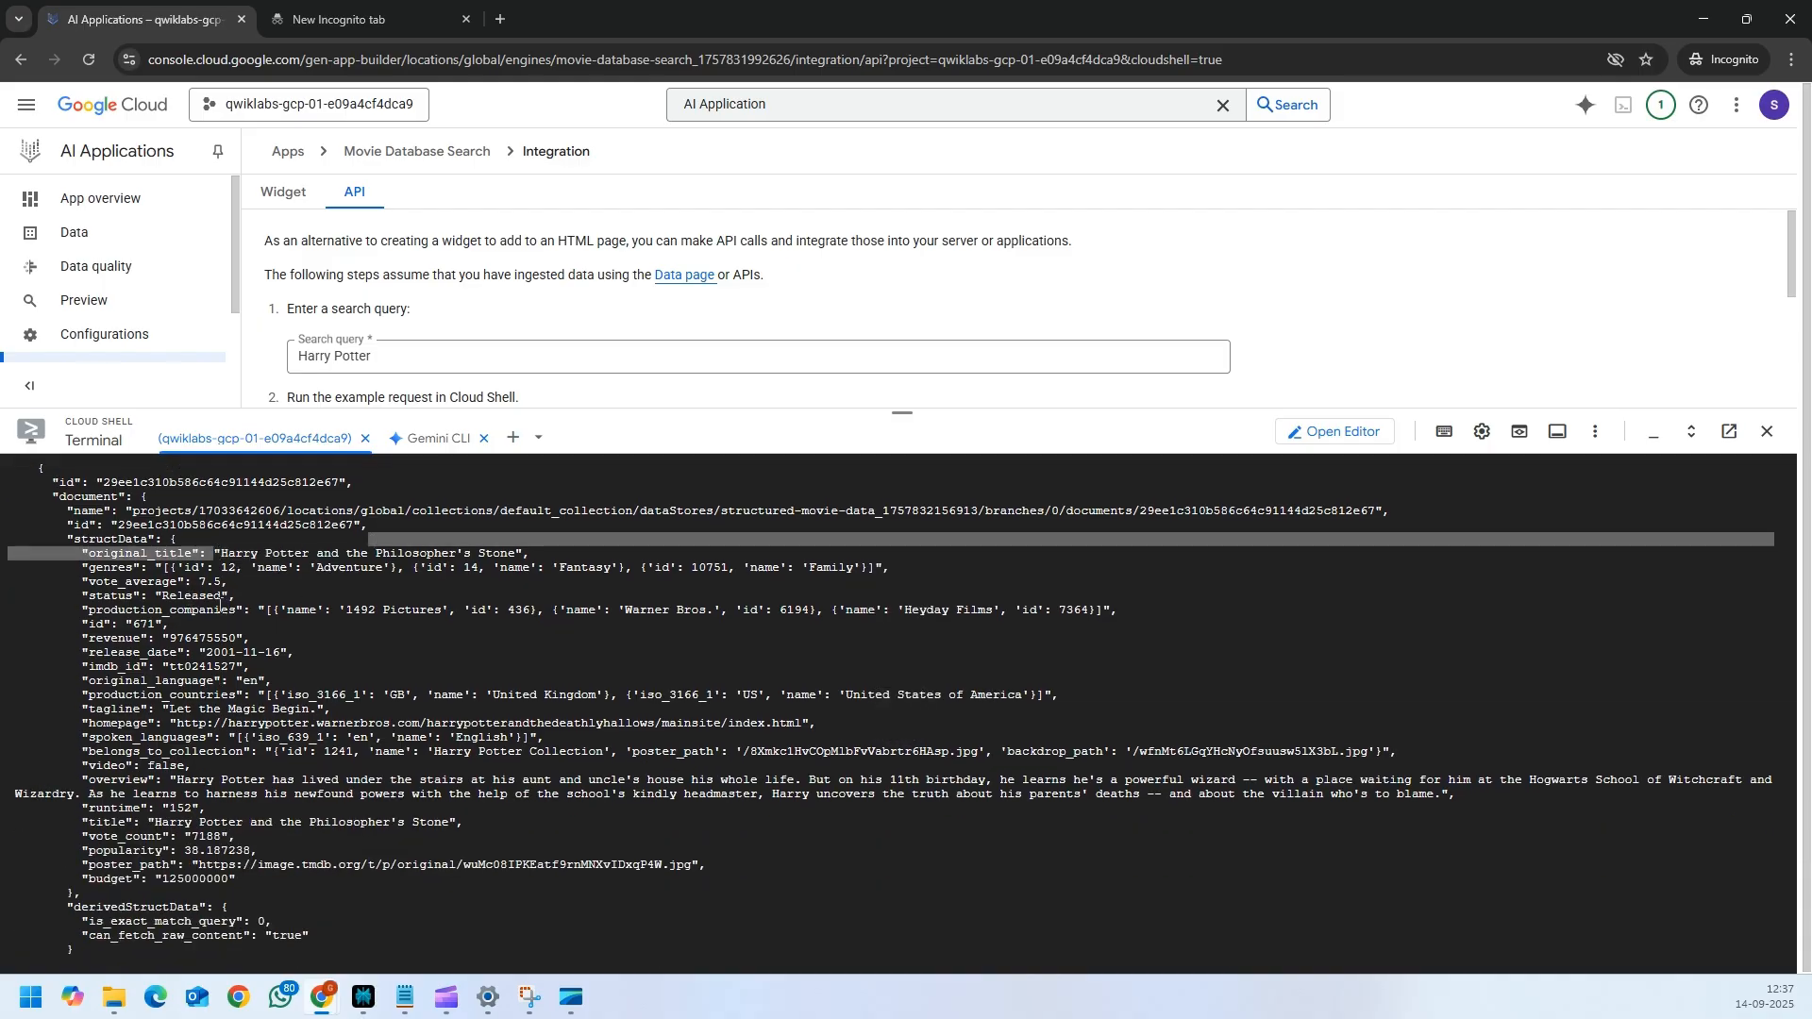
drag(367, 622, 507, 610)
click(670, 614)
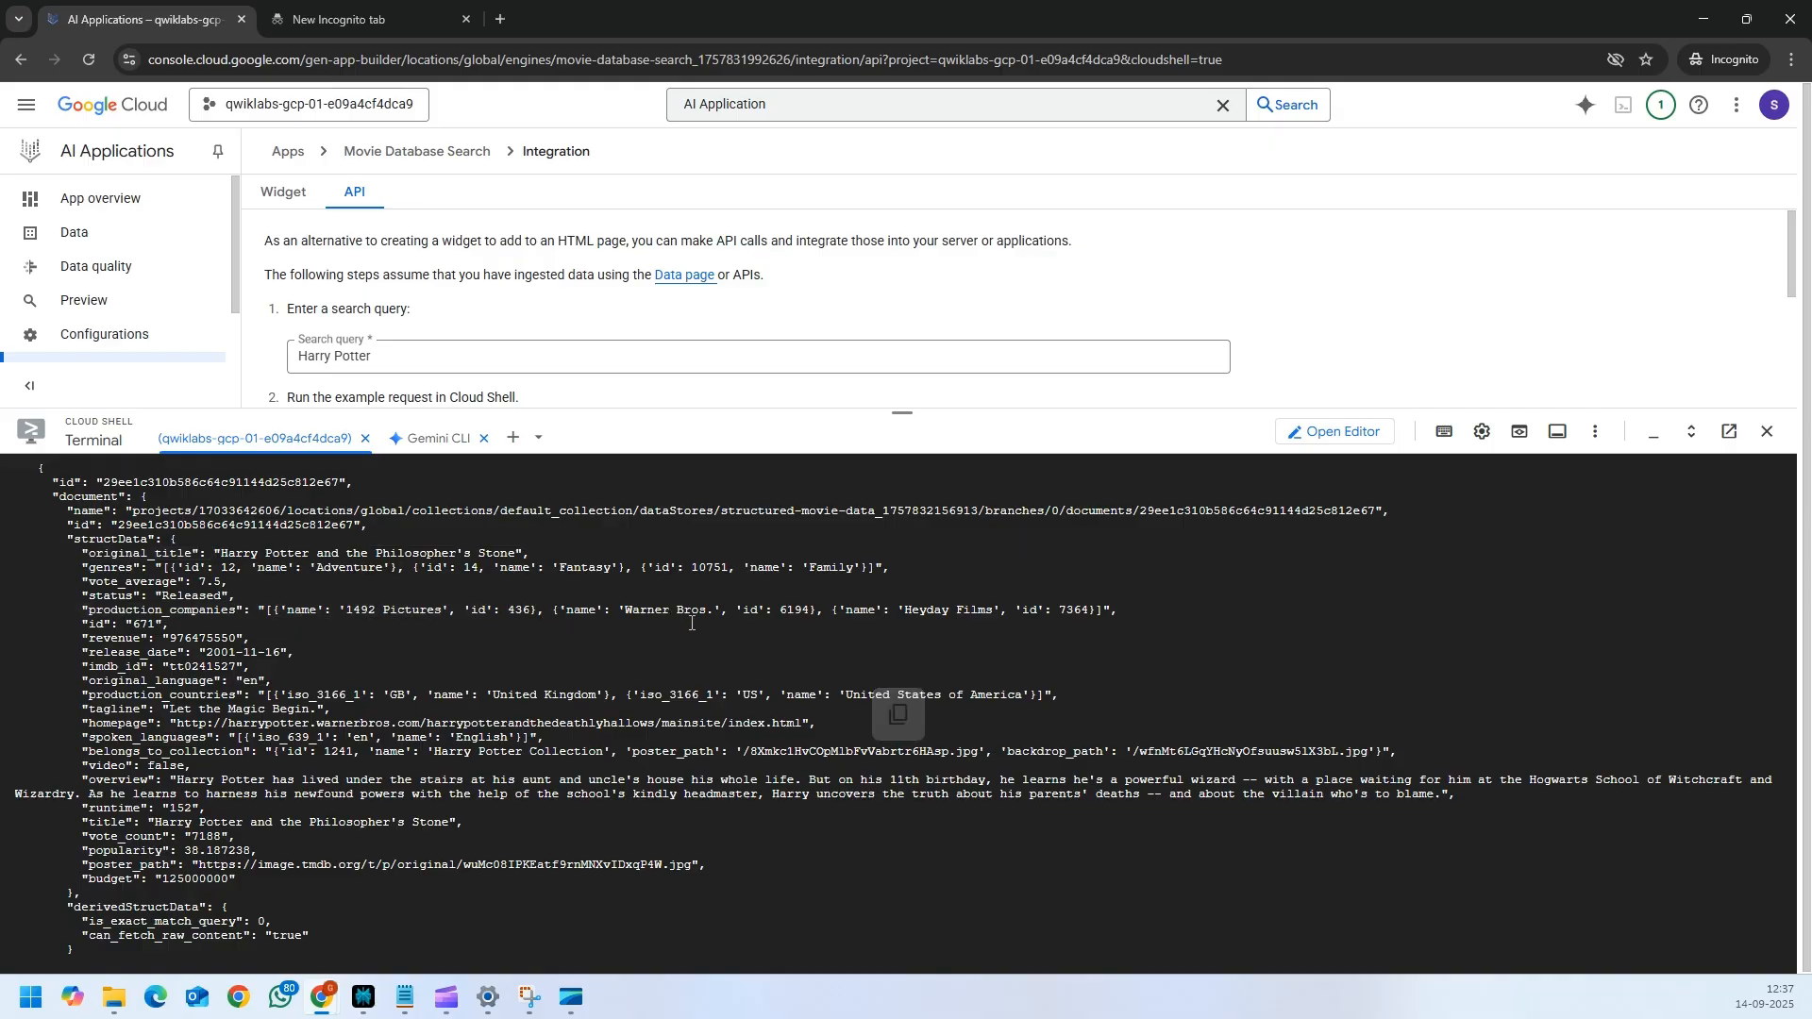
drag(639, 609, 715, 610)
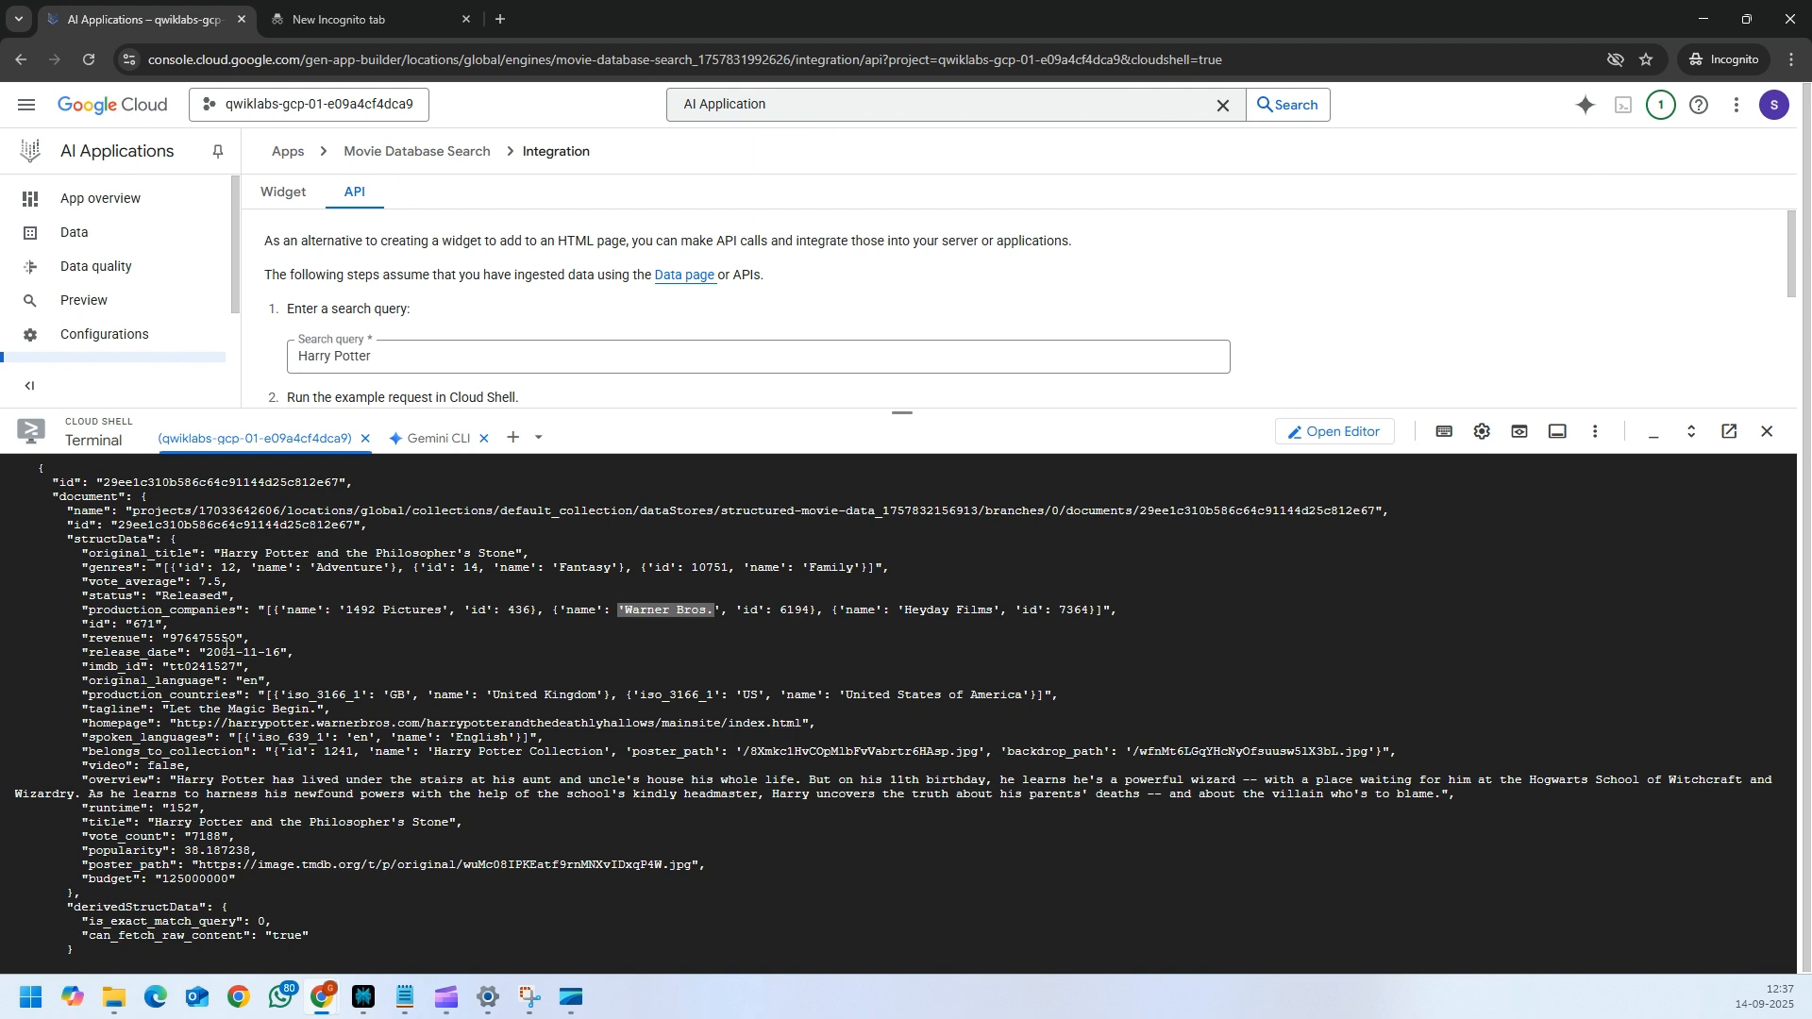
scroll(286, 661, down, 1)
drag(285, 595, 207, 595)
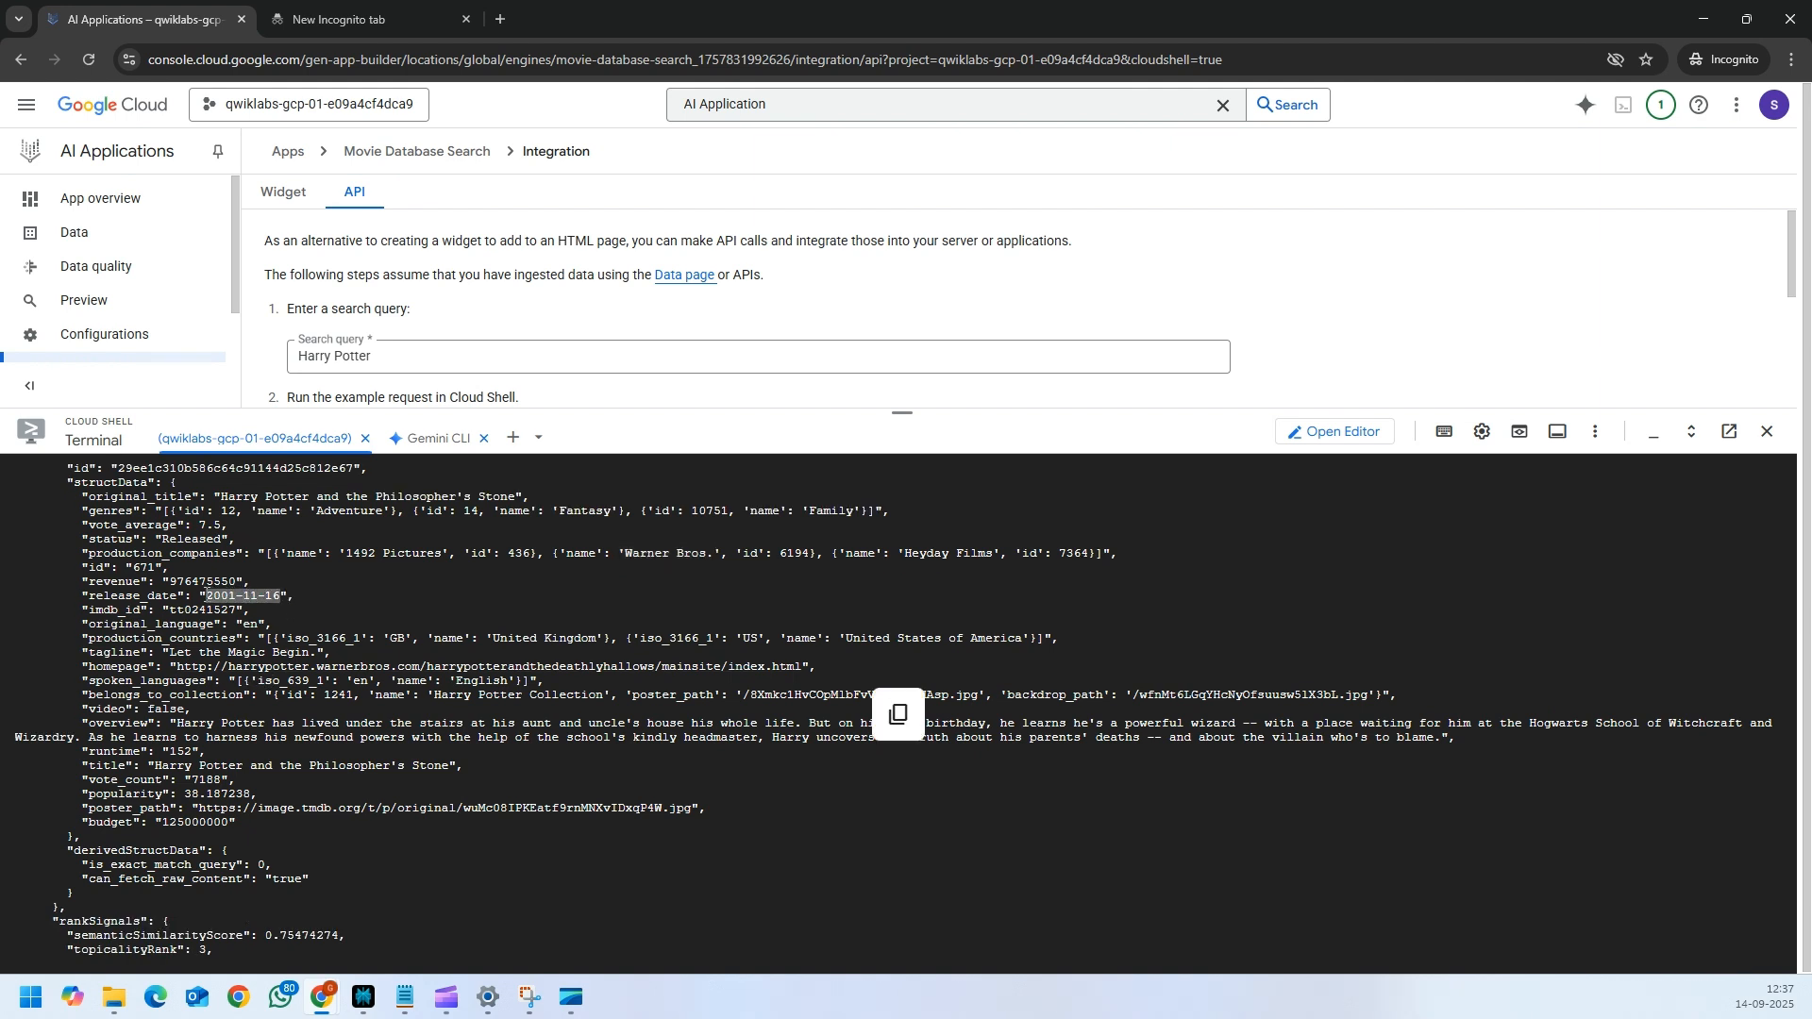
scroll(277, 691, down, 3)
scroll(277, 690, down, 15)
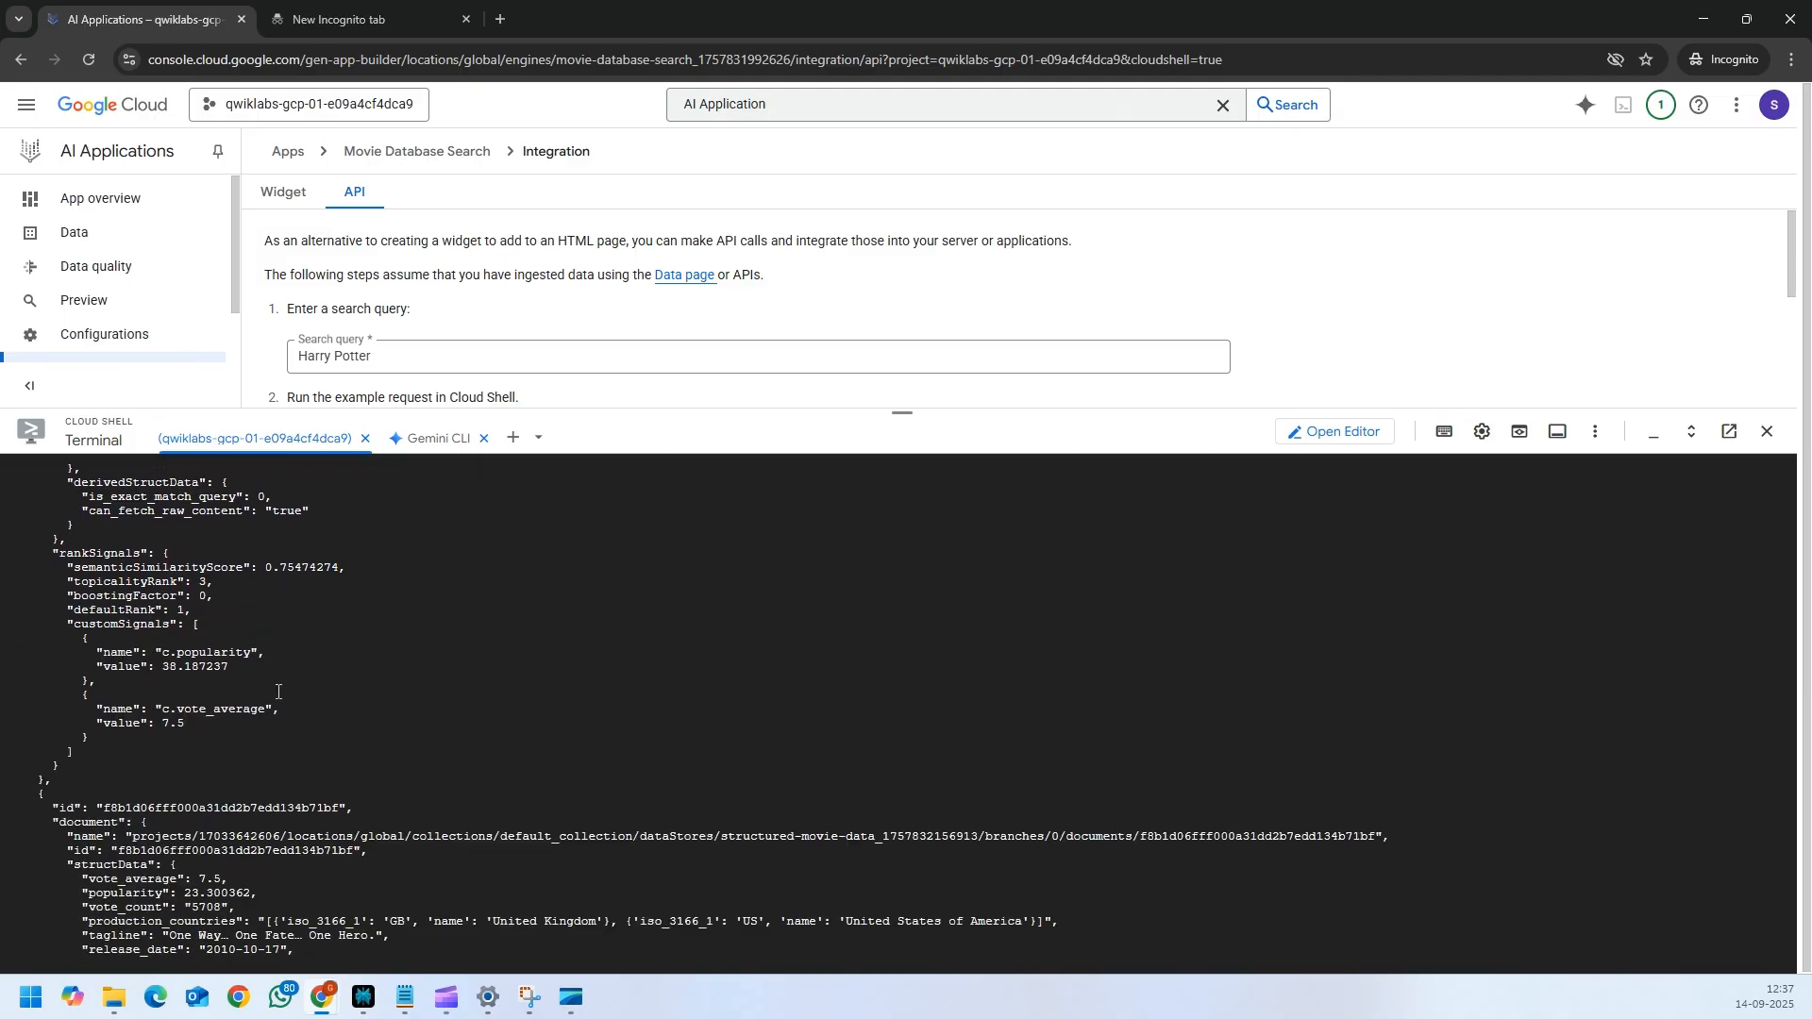
- Examine the remaining movie entries in the terminal's JSON response, including their titles, rank signals, popularity and vote average
scroll(279, 692, down, 15)
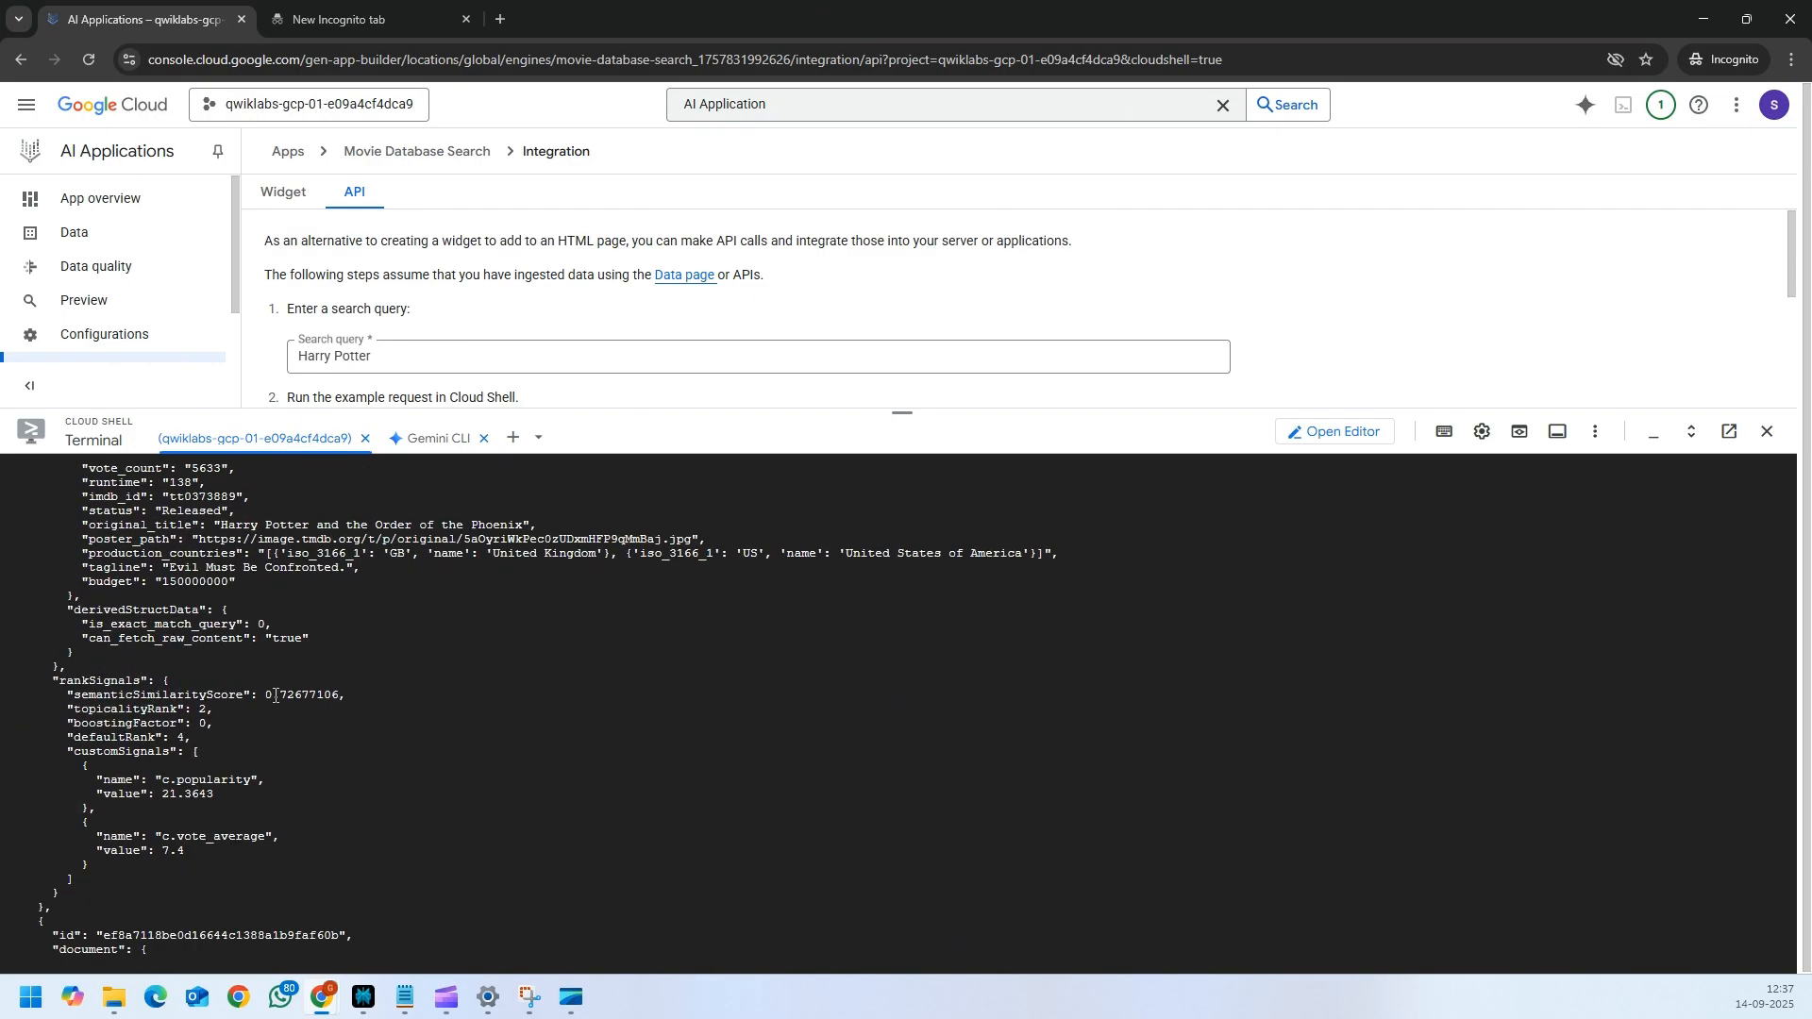
scroll(276, 695, down, 15)
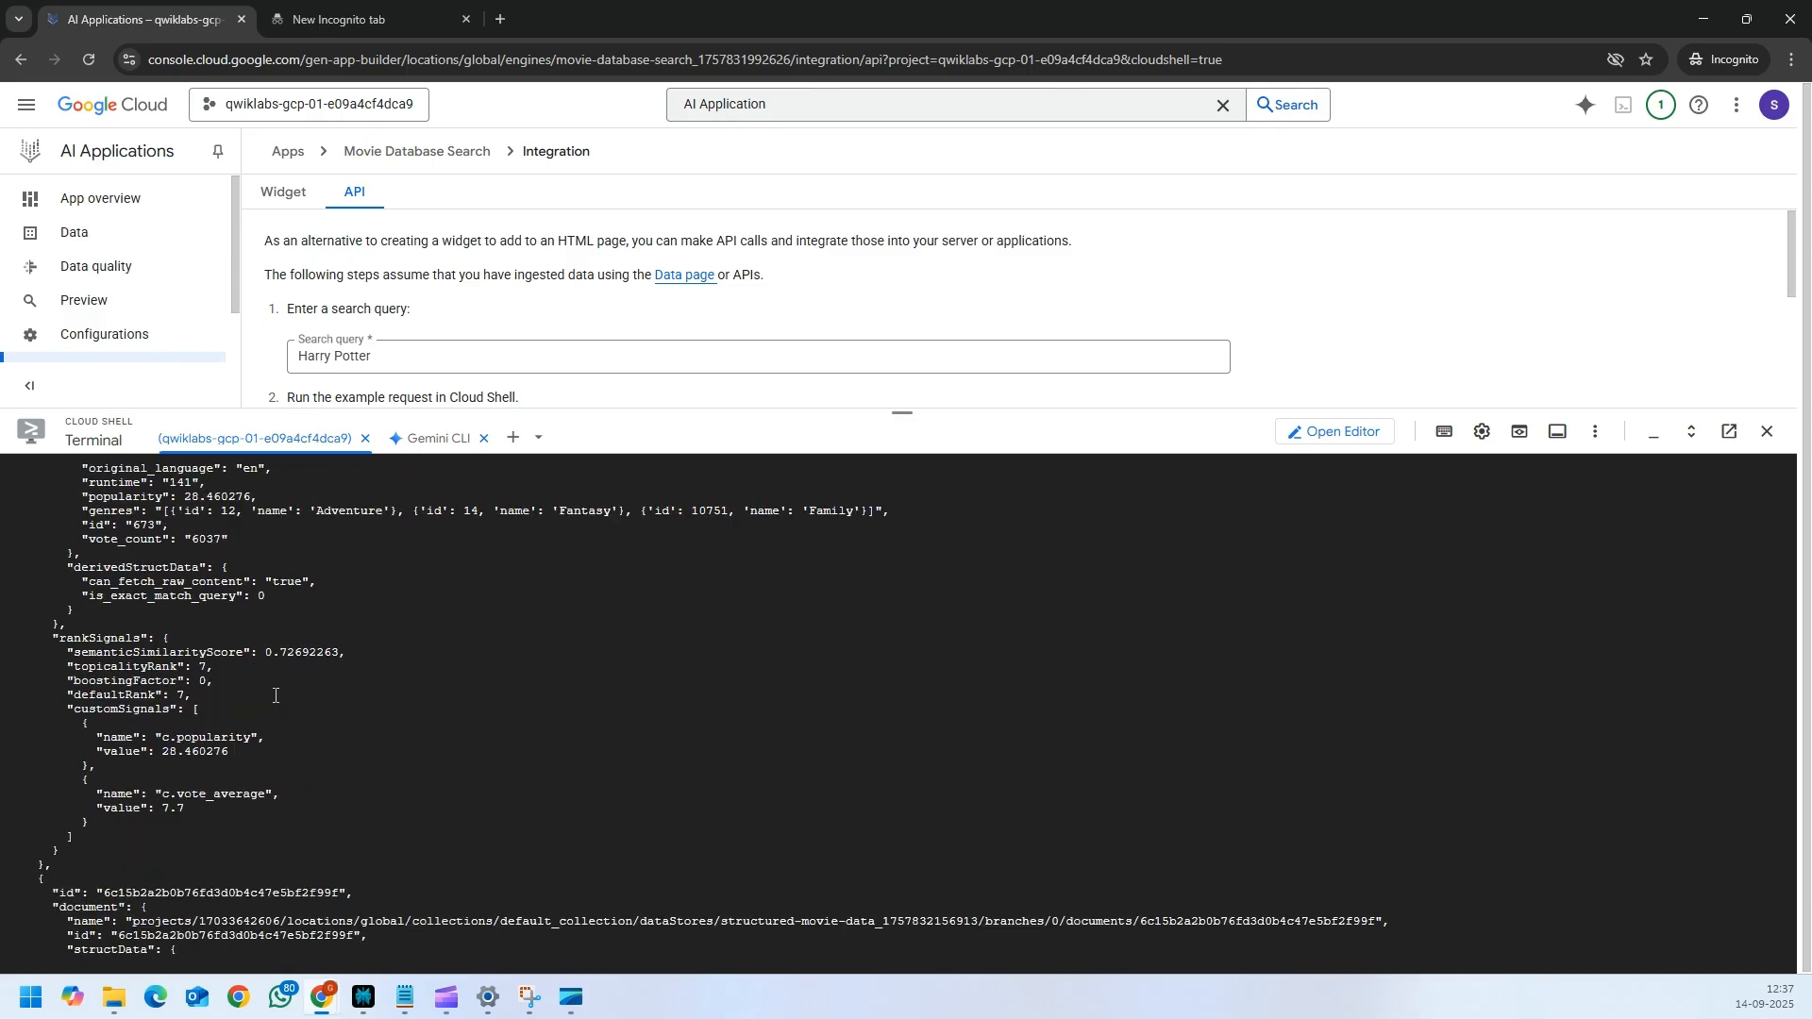
scroll(179, 618, down, 10)
drag(9, 706, 1774, 956)
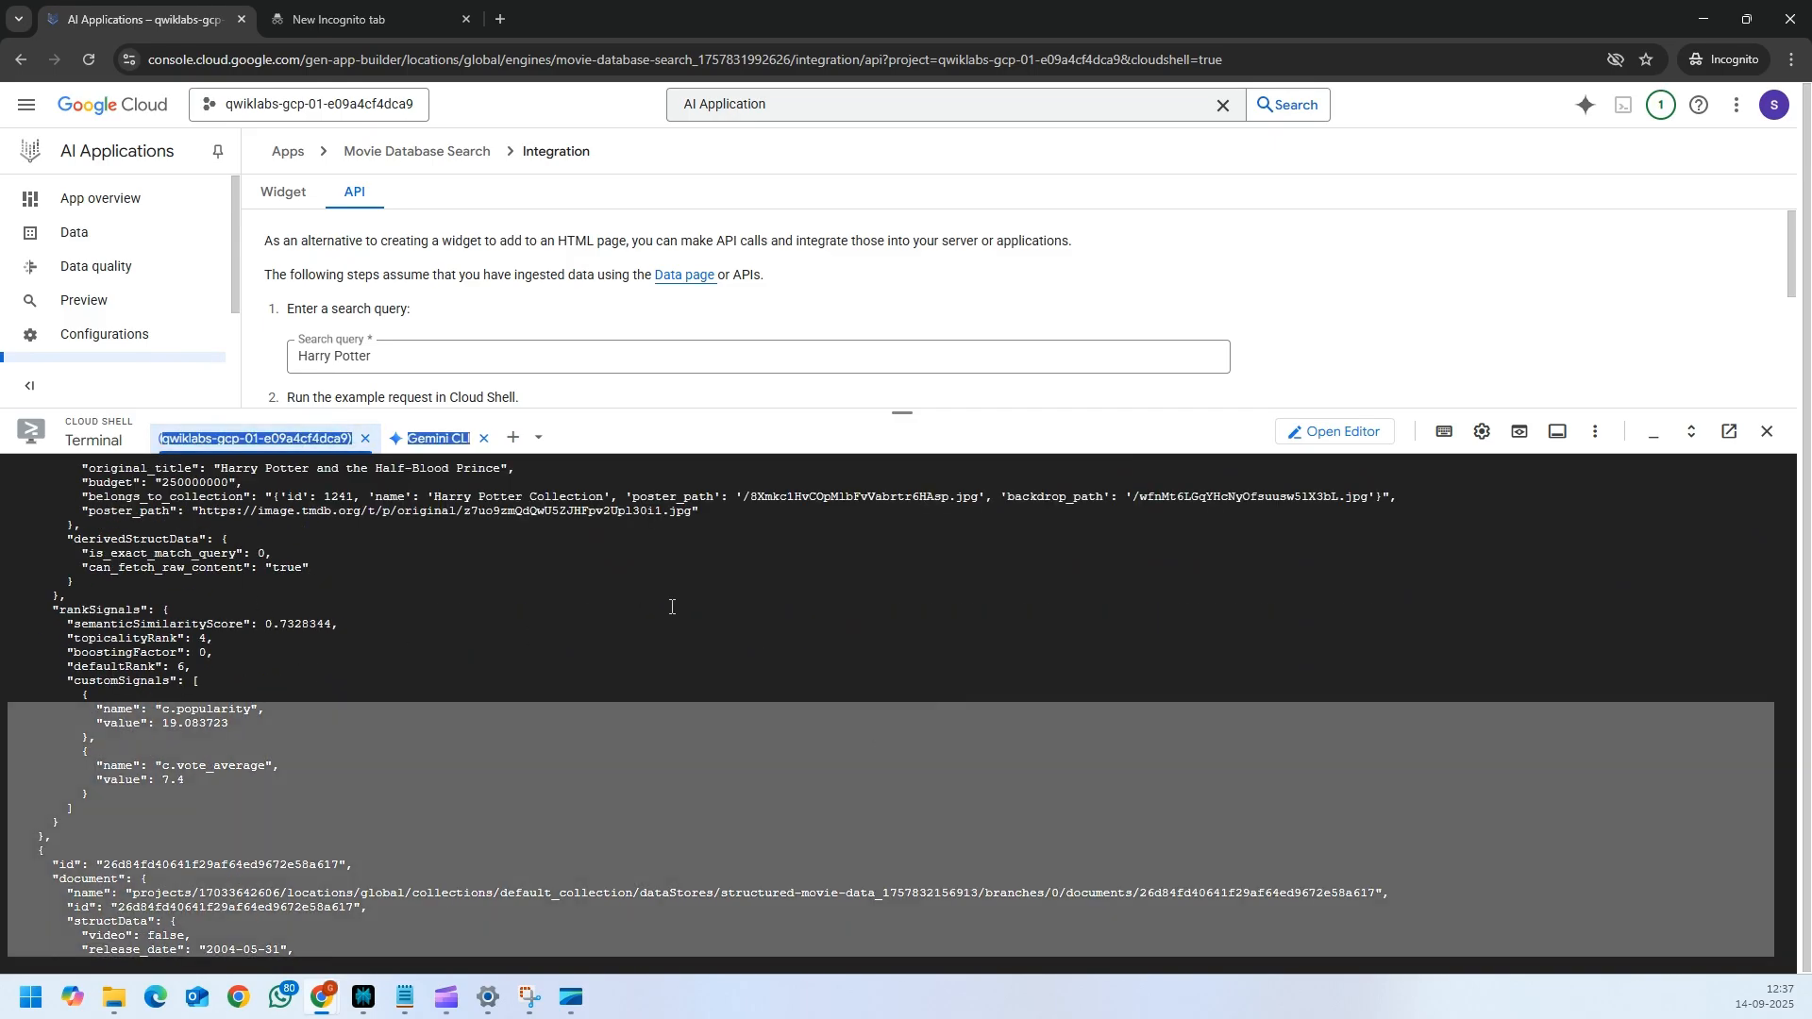
click(533, 635)
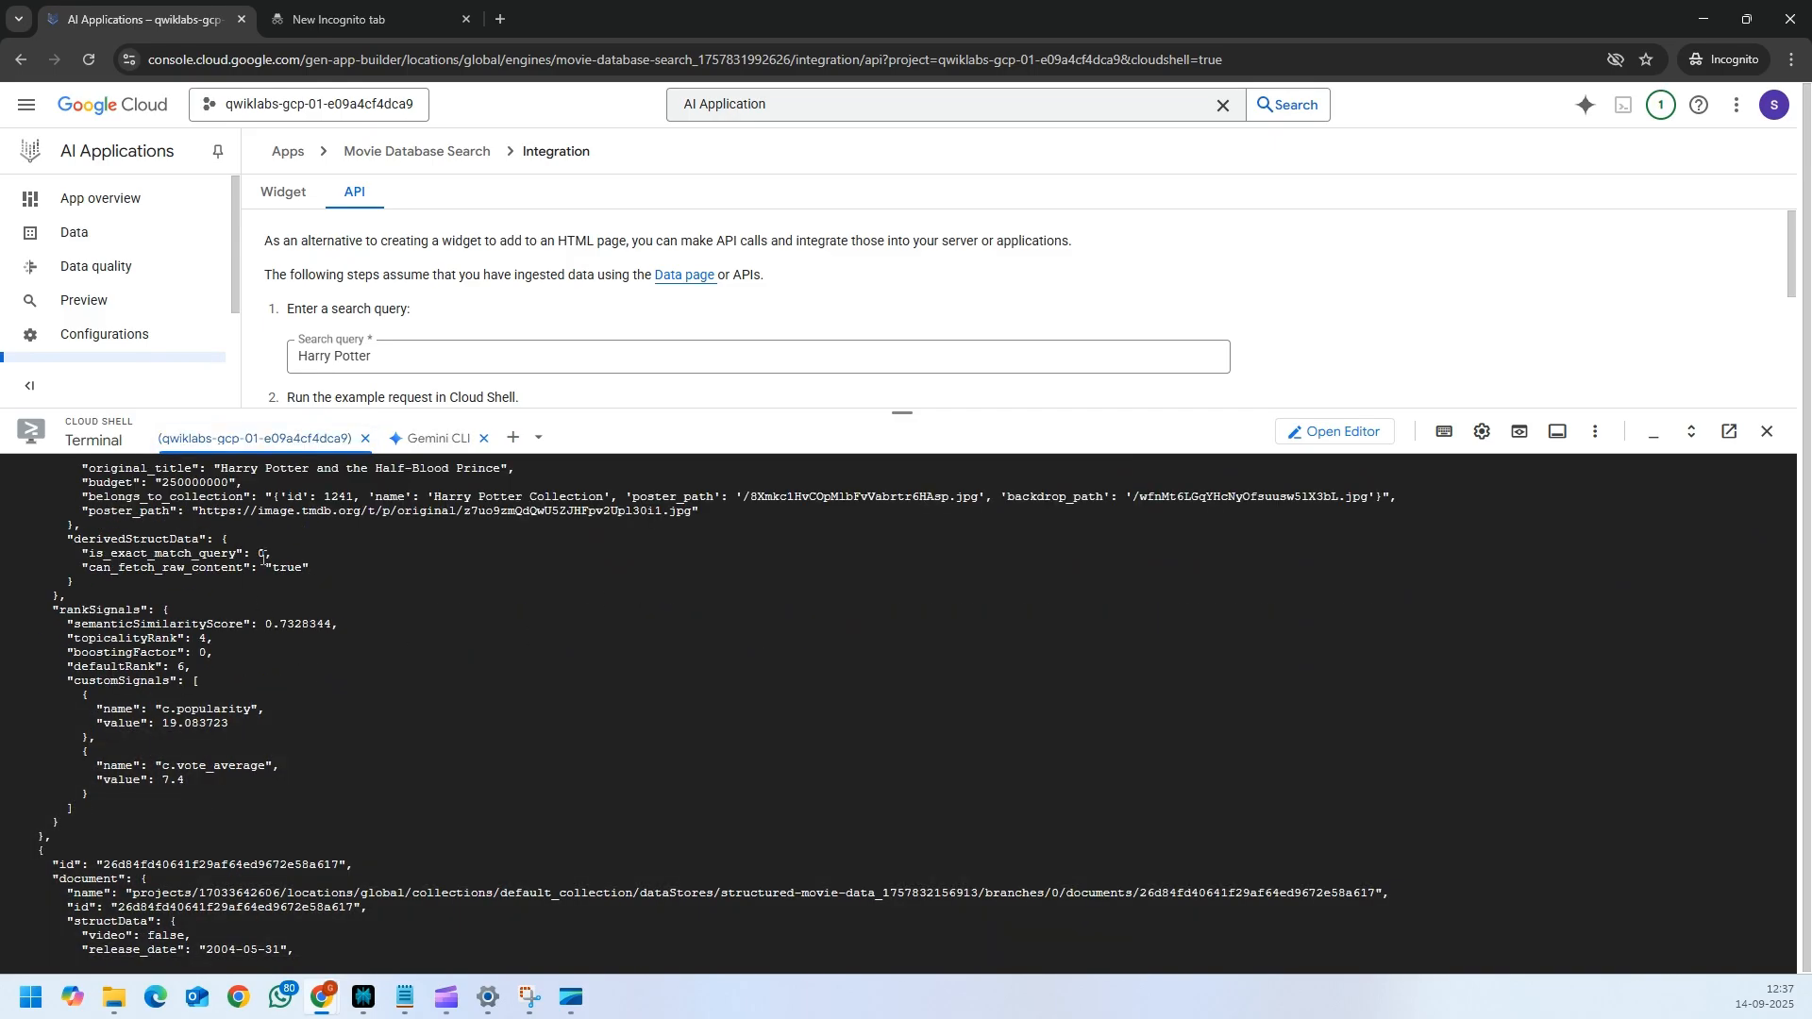
- Open the preview of Movie Database Search, close Cloud Shell, and search the preview for Harry Potter
click(84, 304)
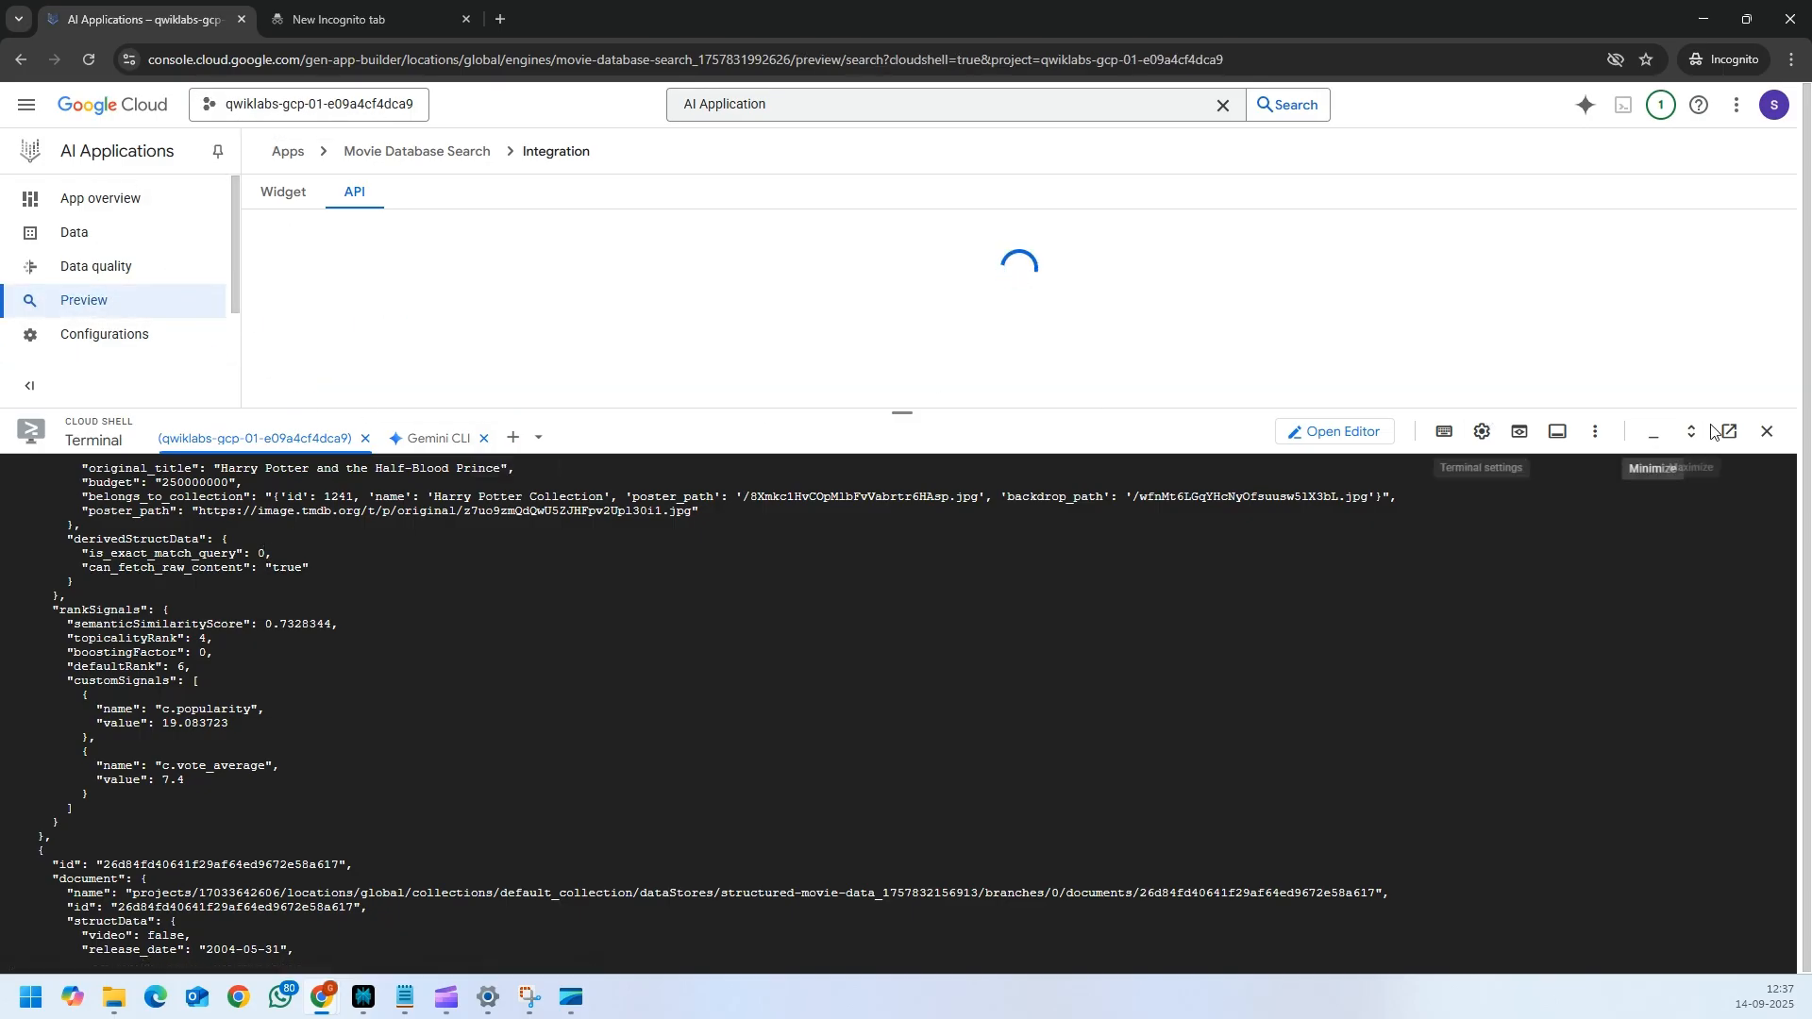
click(1766, 437)
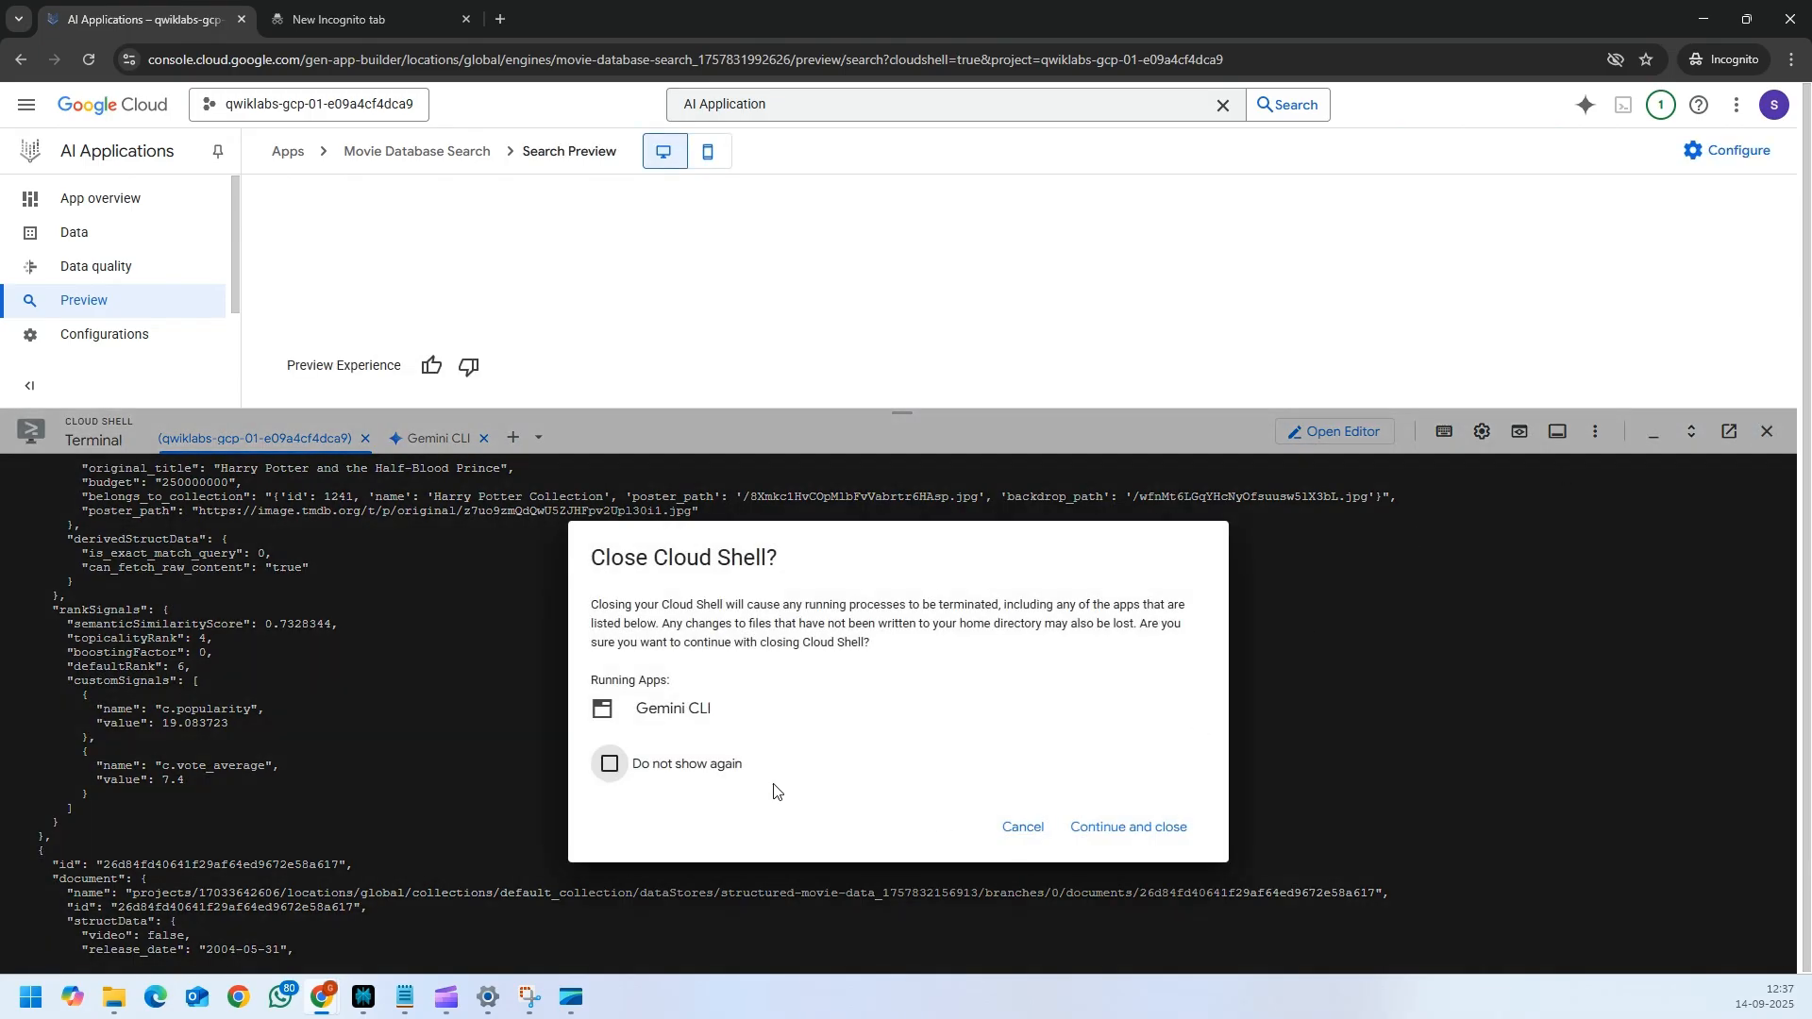
click(1165, 831)
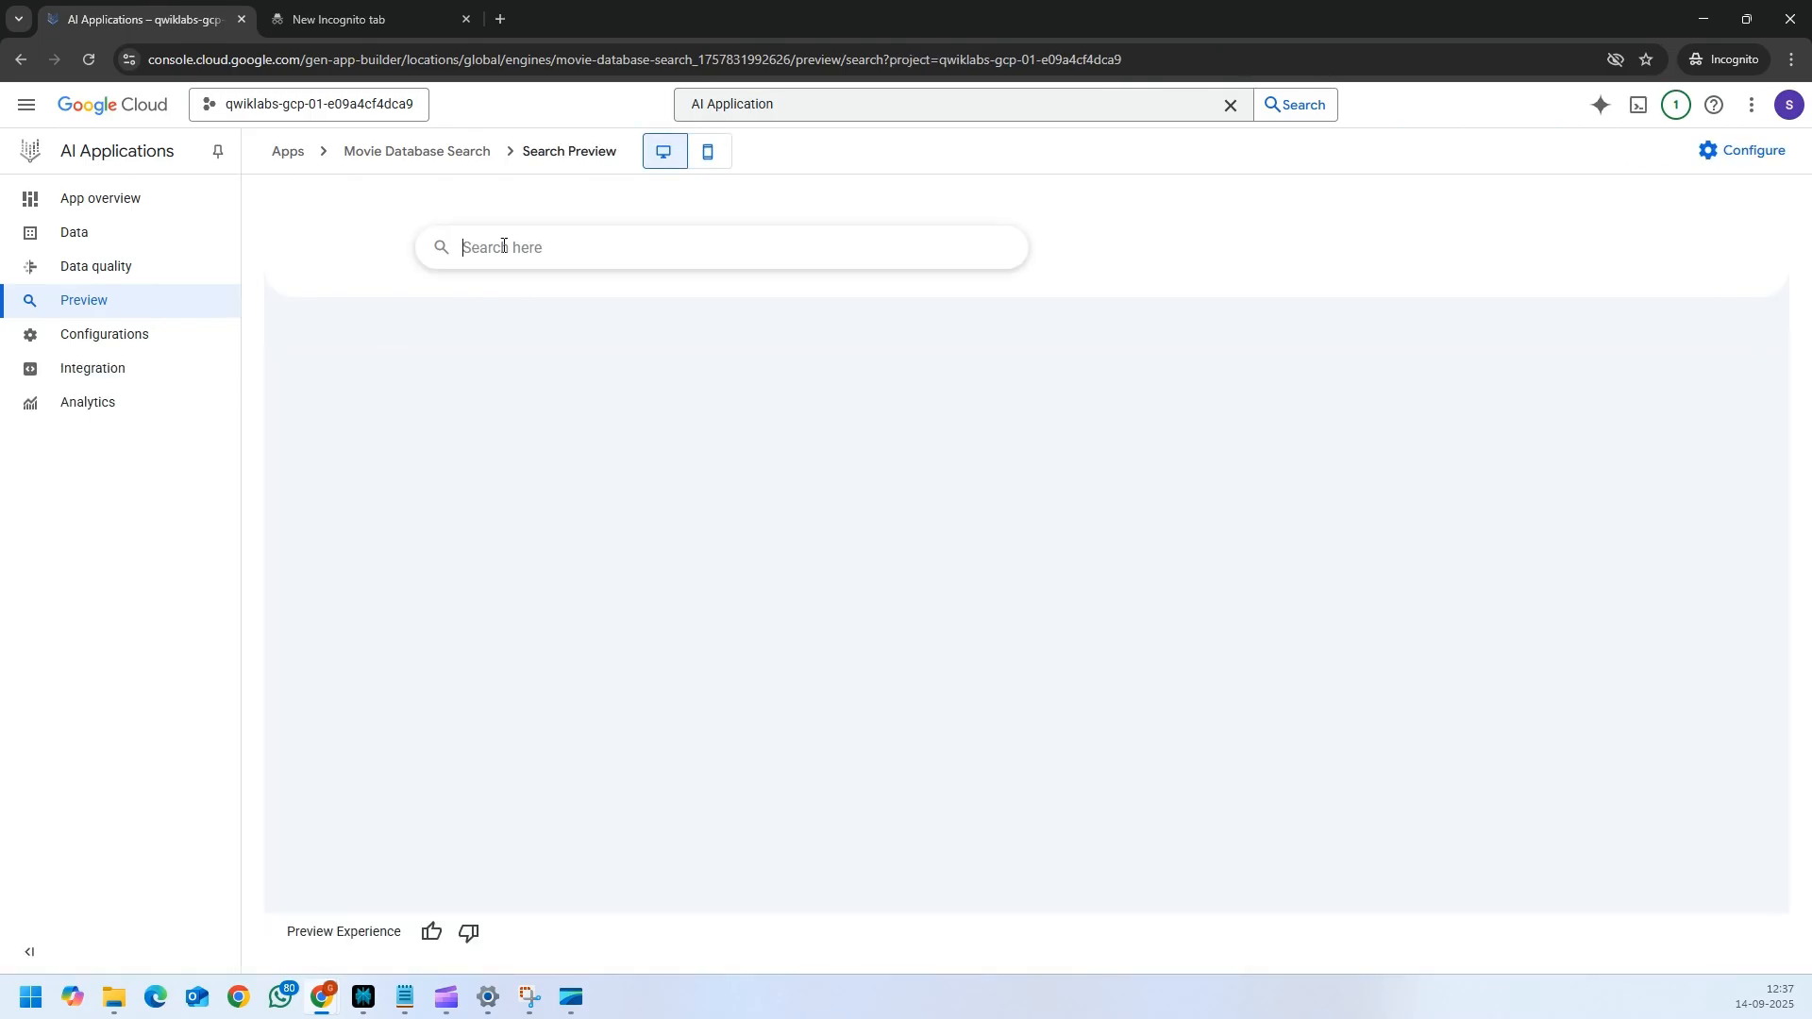
text(Harry Potter)
key(Return)
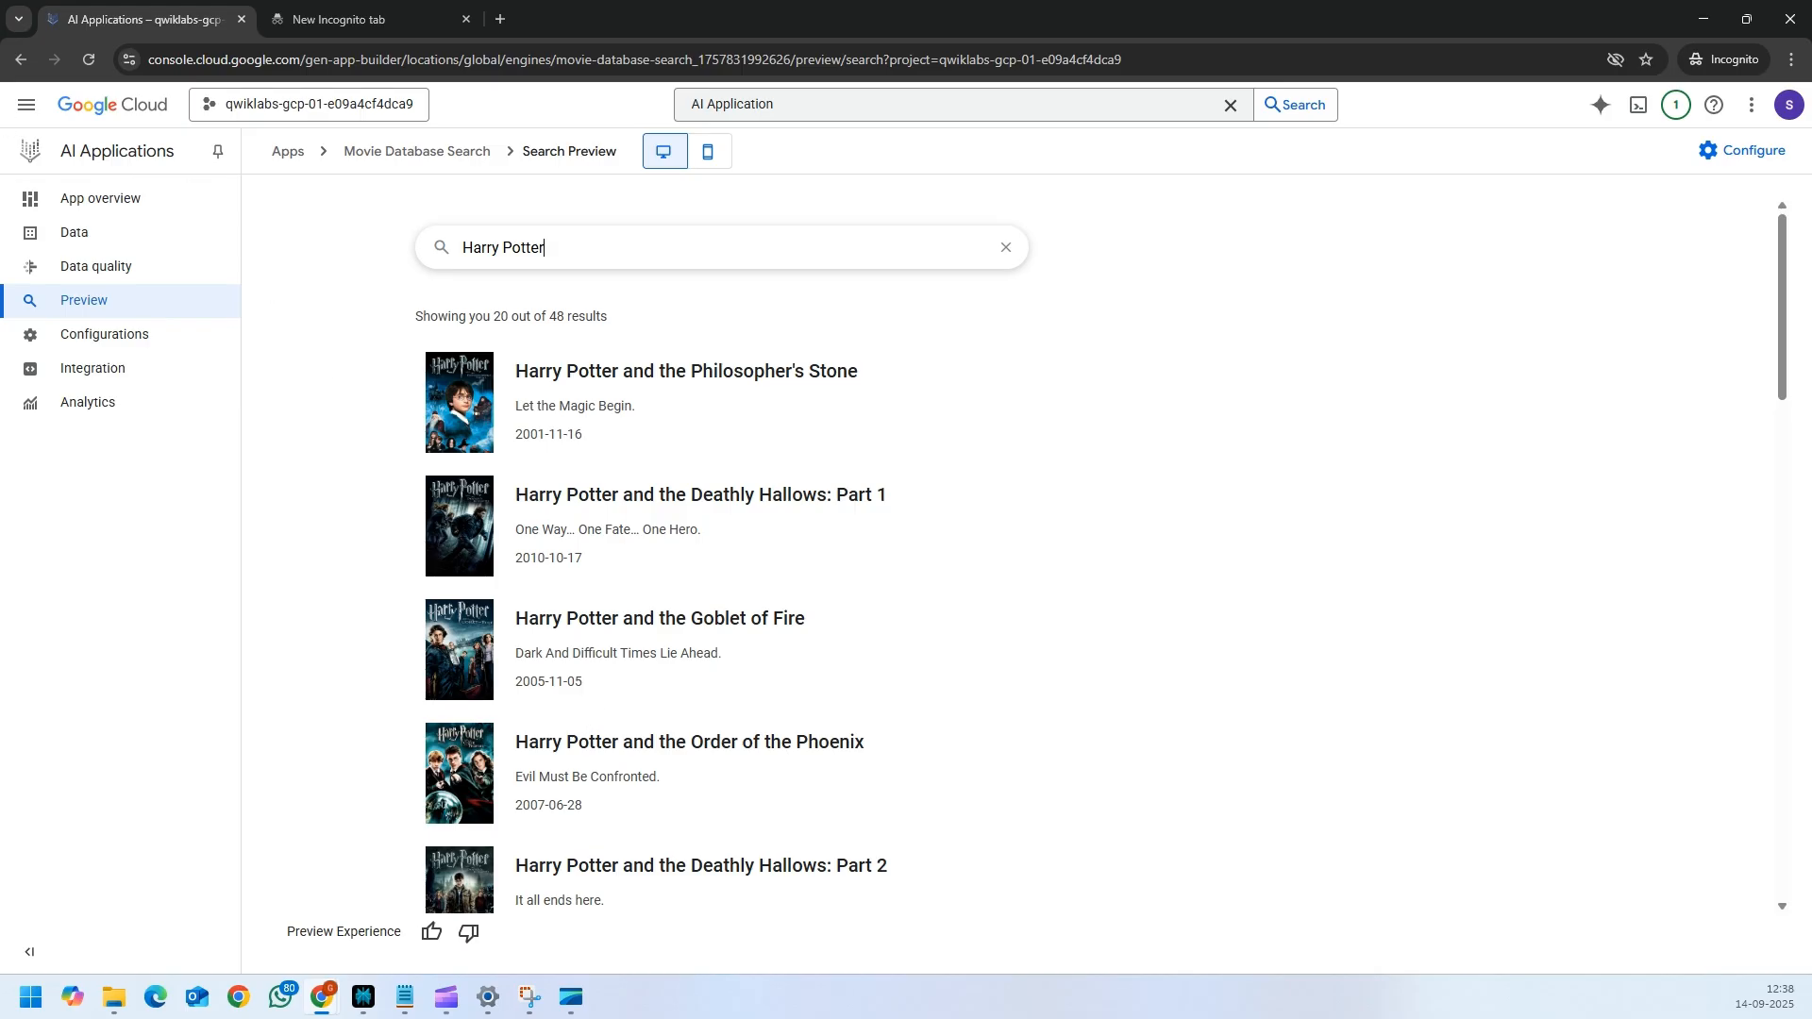
- Switch to the Skills Boost lab page and read Task 4 on creating and previewing an unstructured data search app
key(alt+Tab)
drag(800, 234, 944, 5)
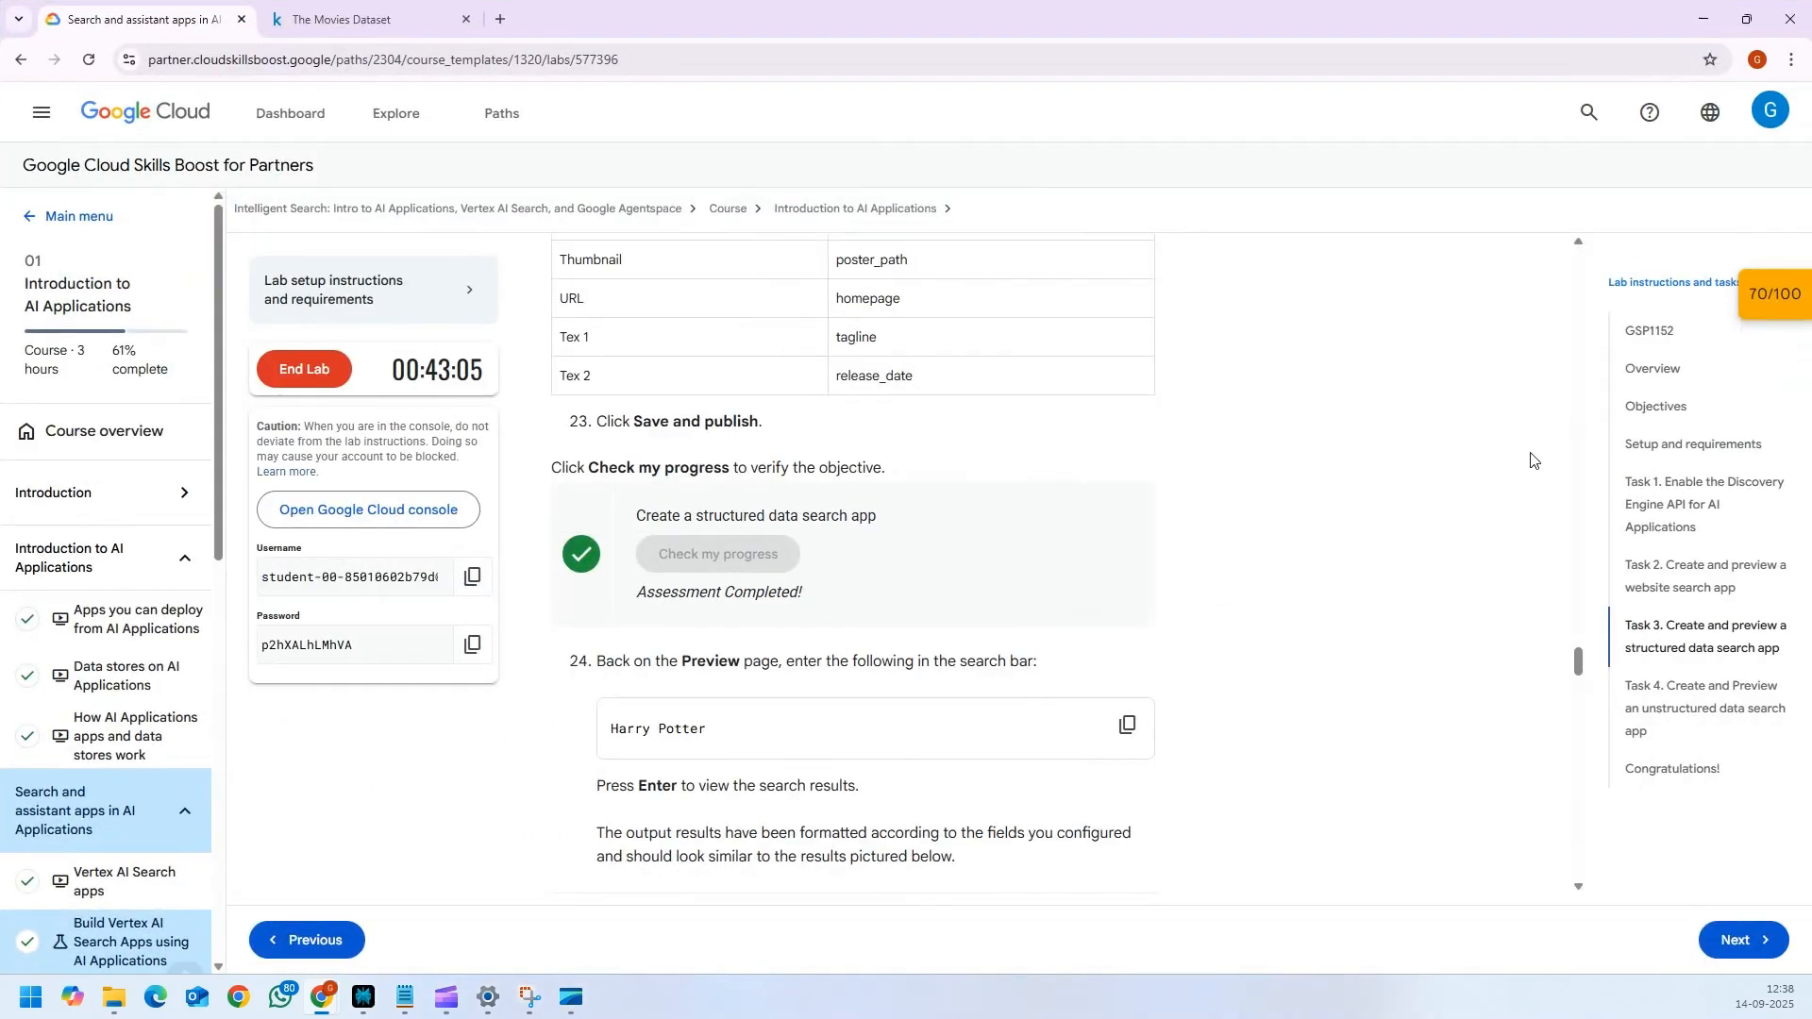
click(1687, 706)
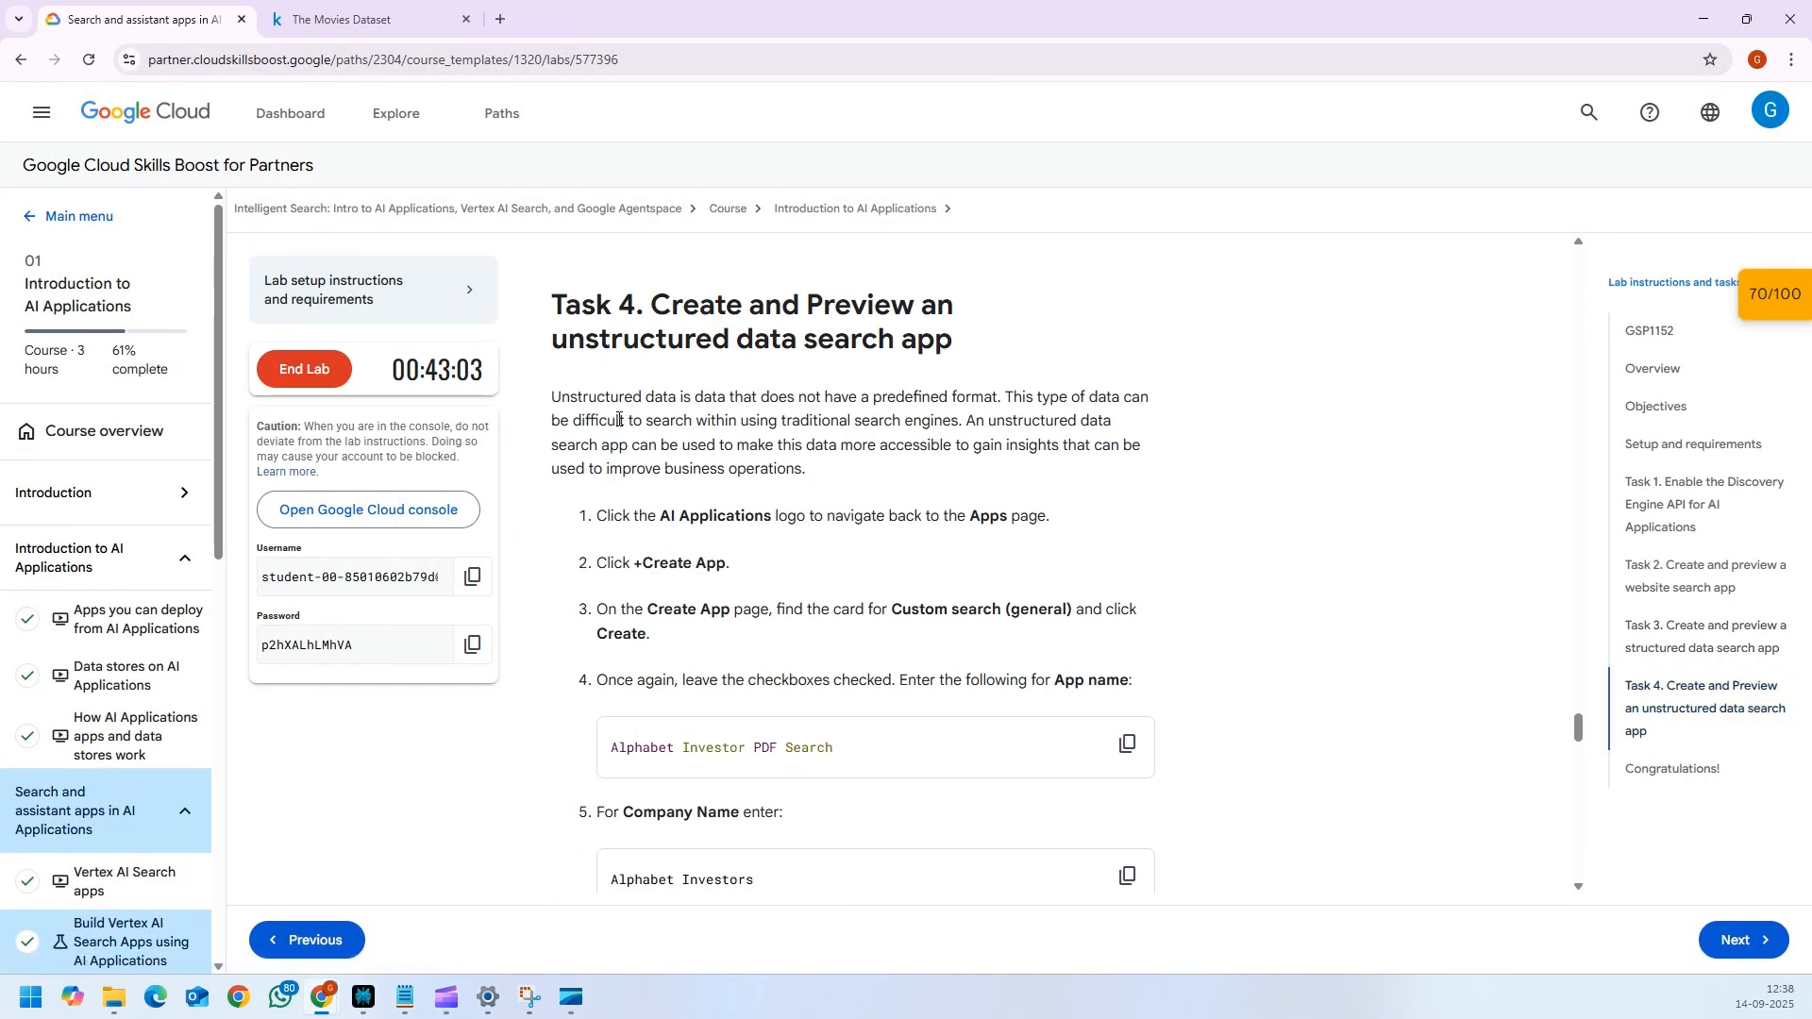
drag(555, 401, 881, 469)
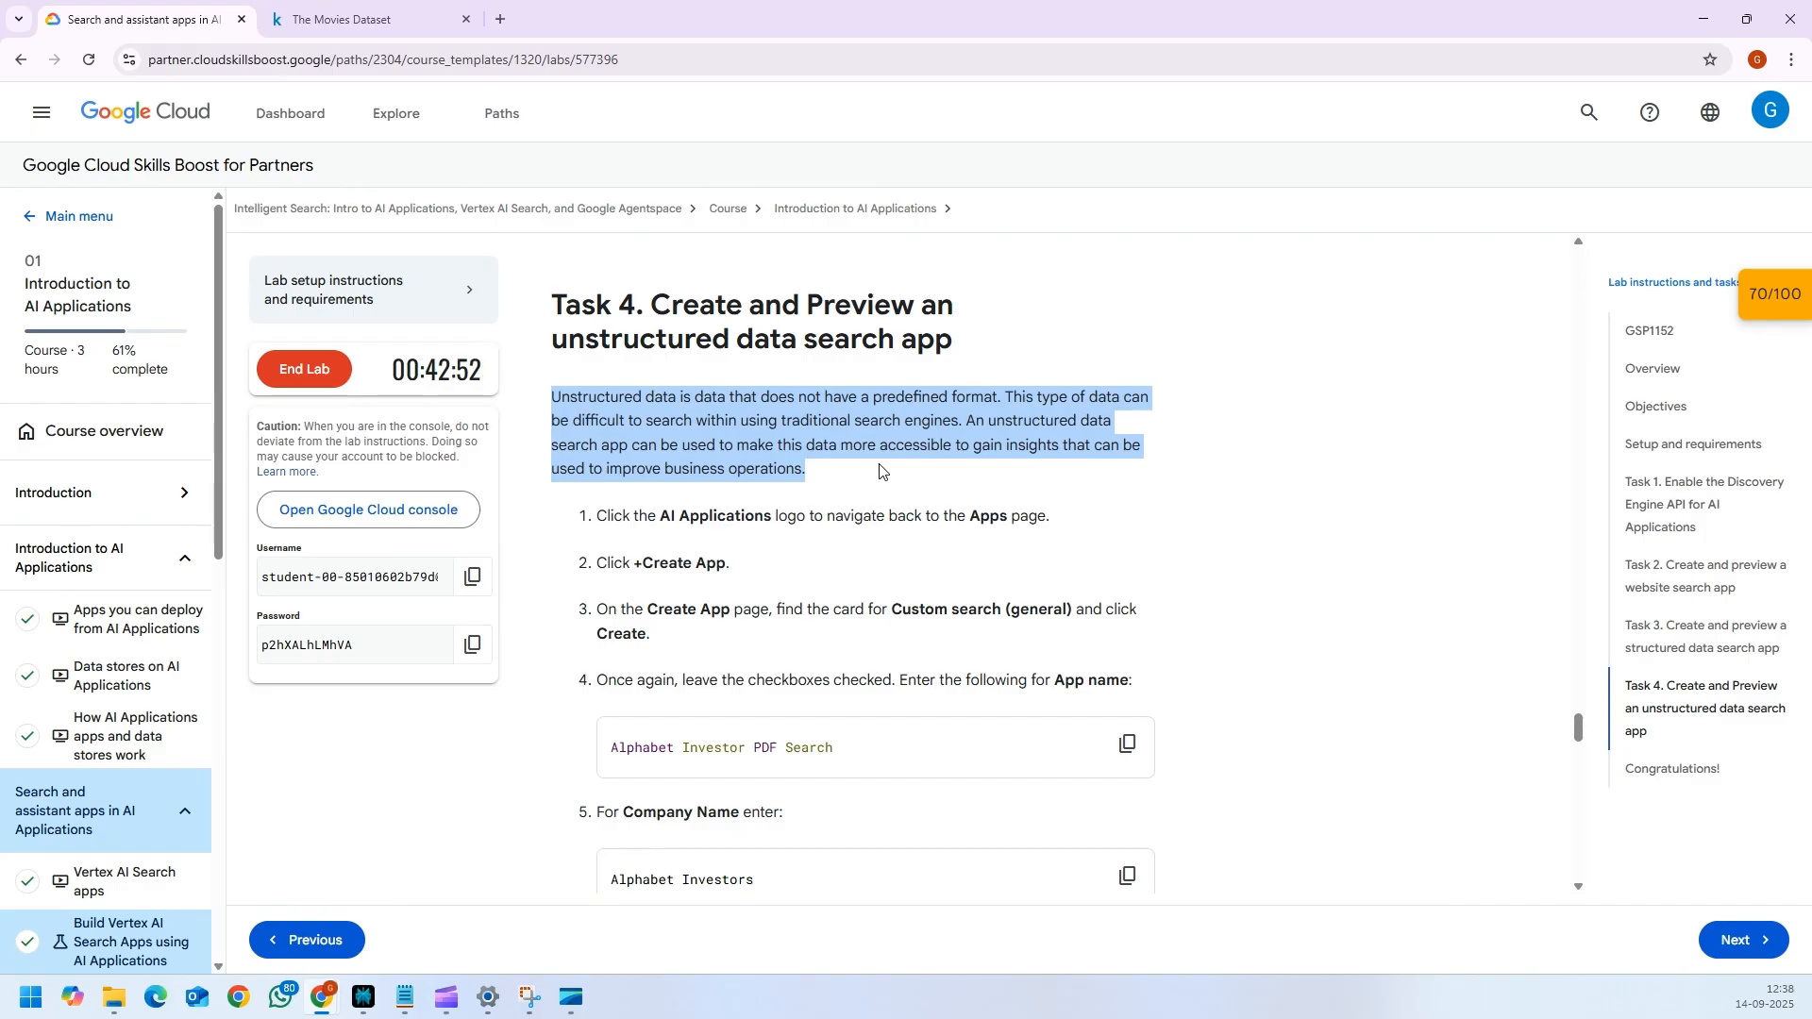
click(806, 445)
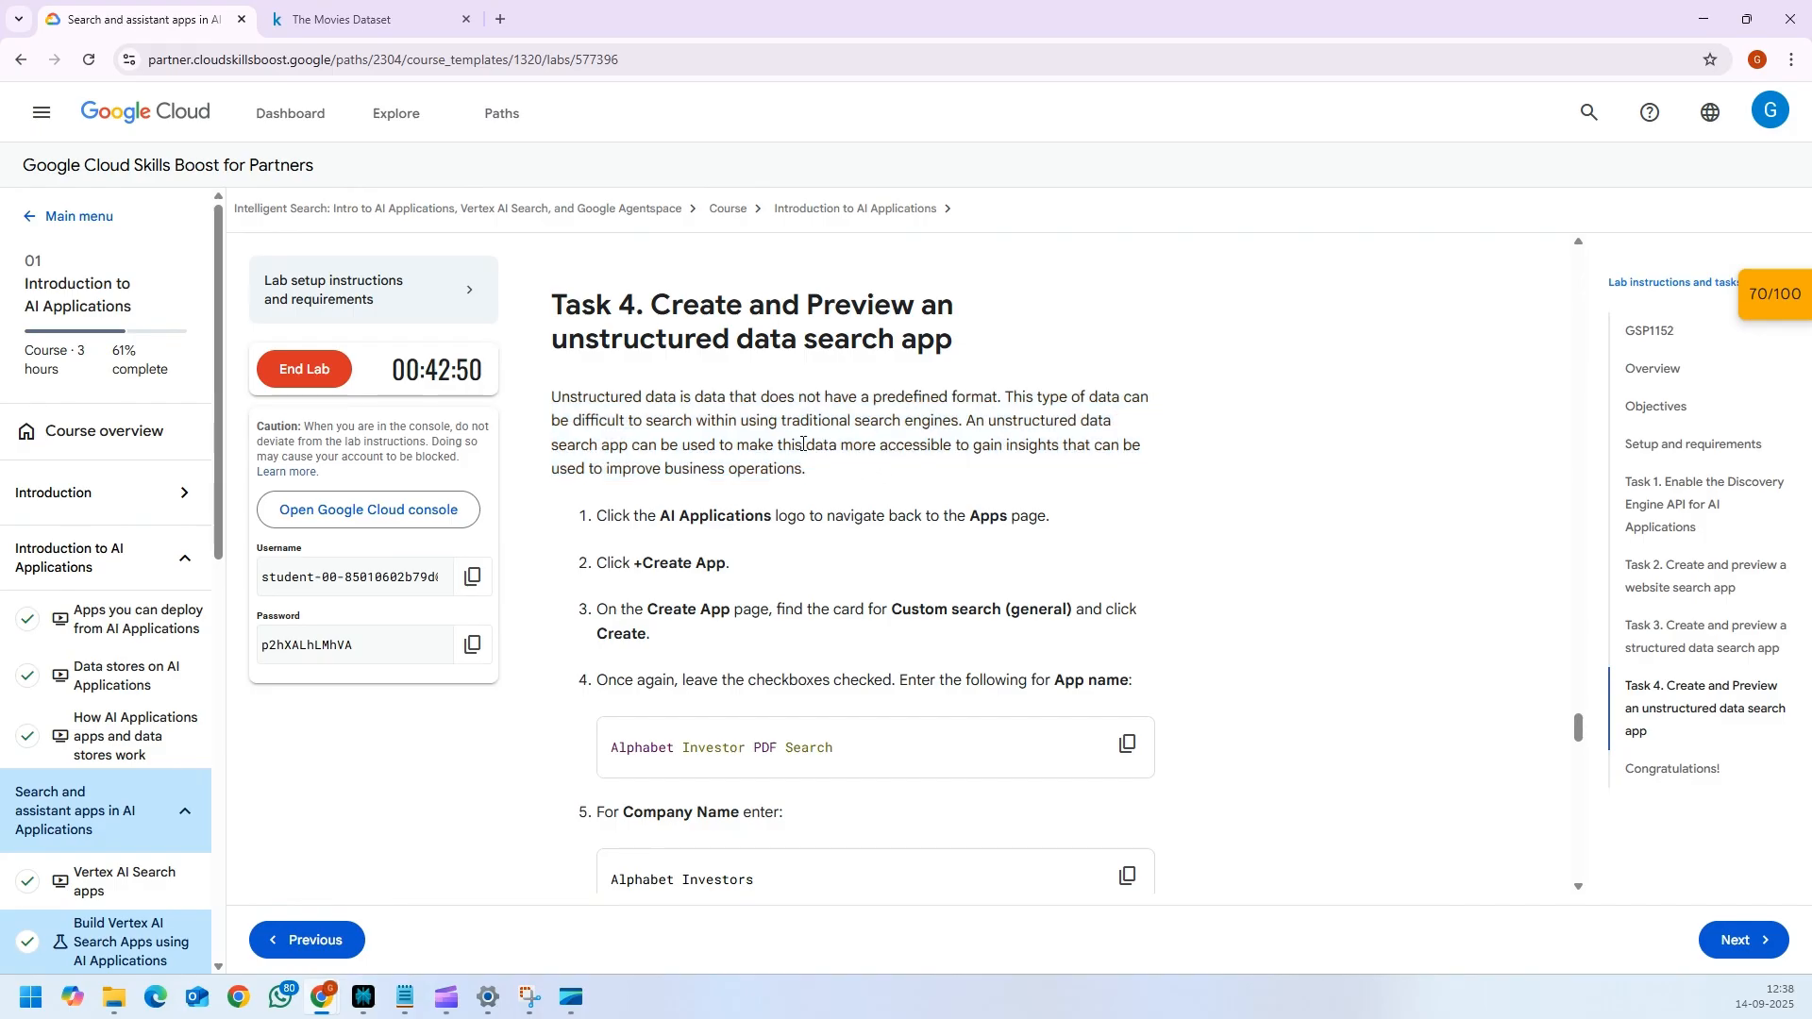
drag(777, 422, 958, 417)
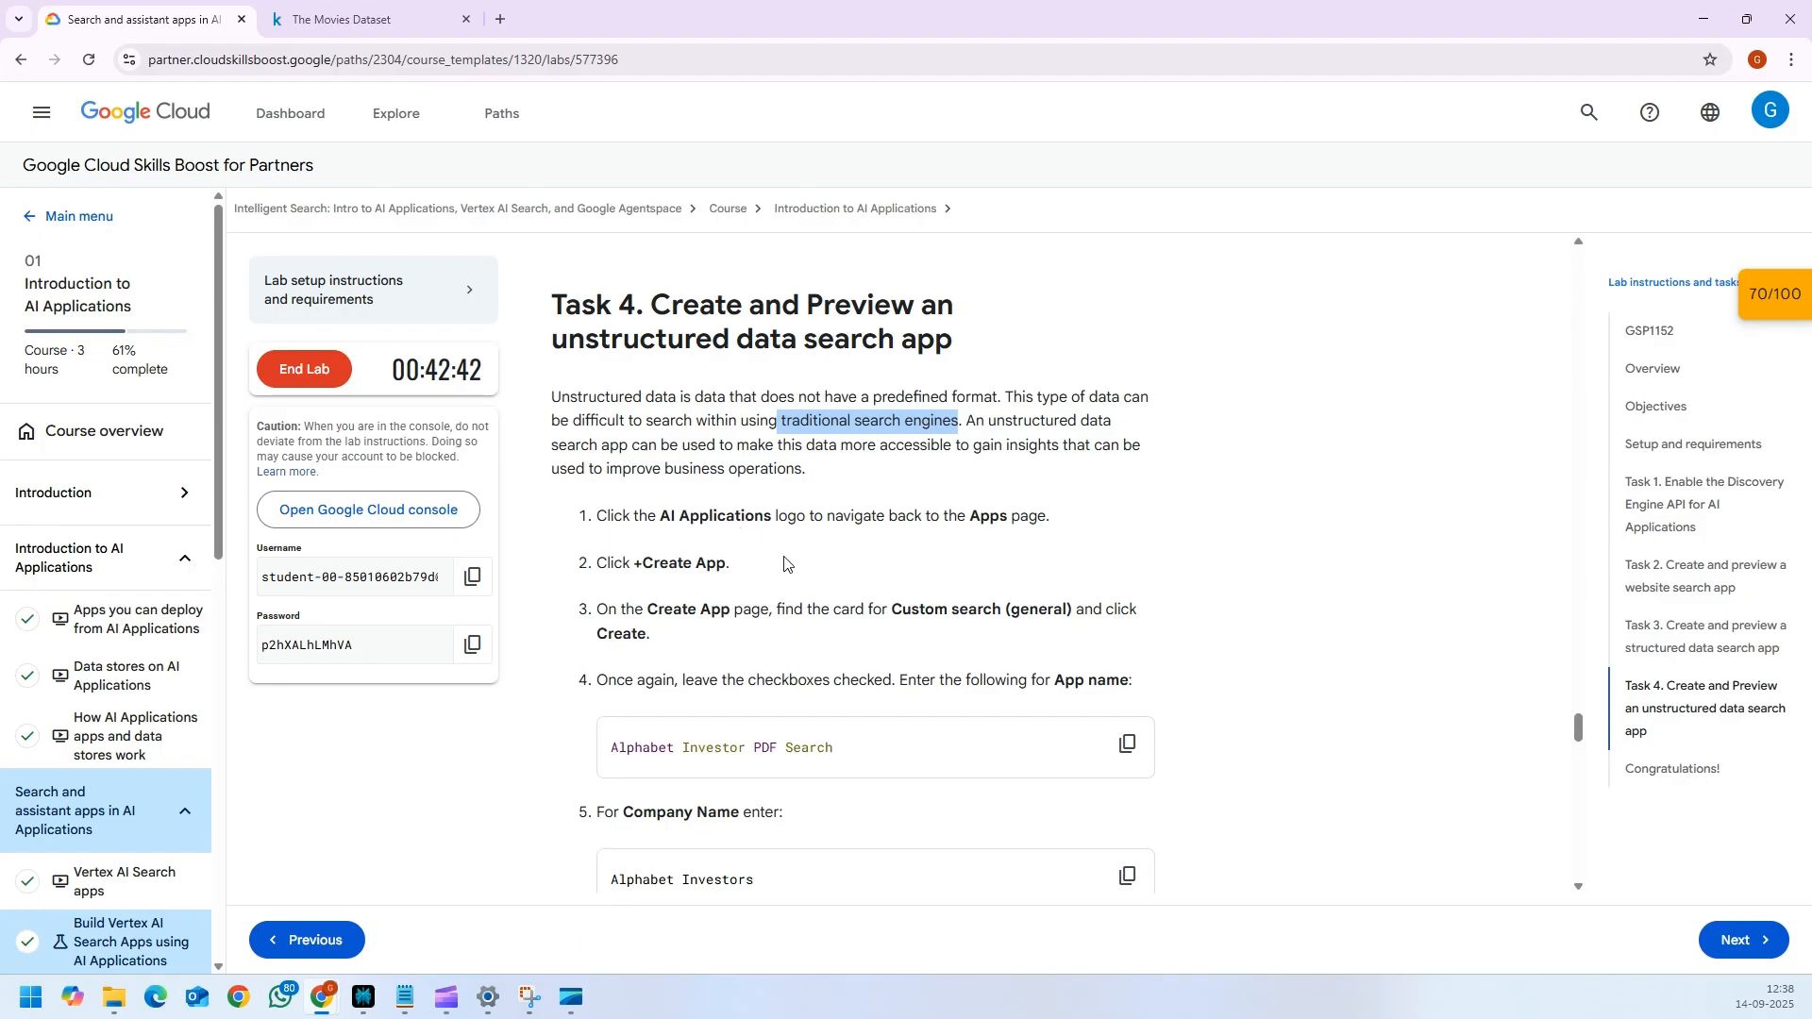
drag(600, 516, 780, 722)
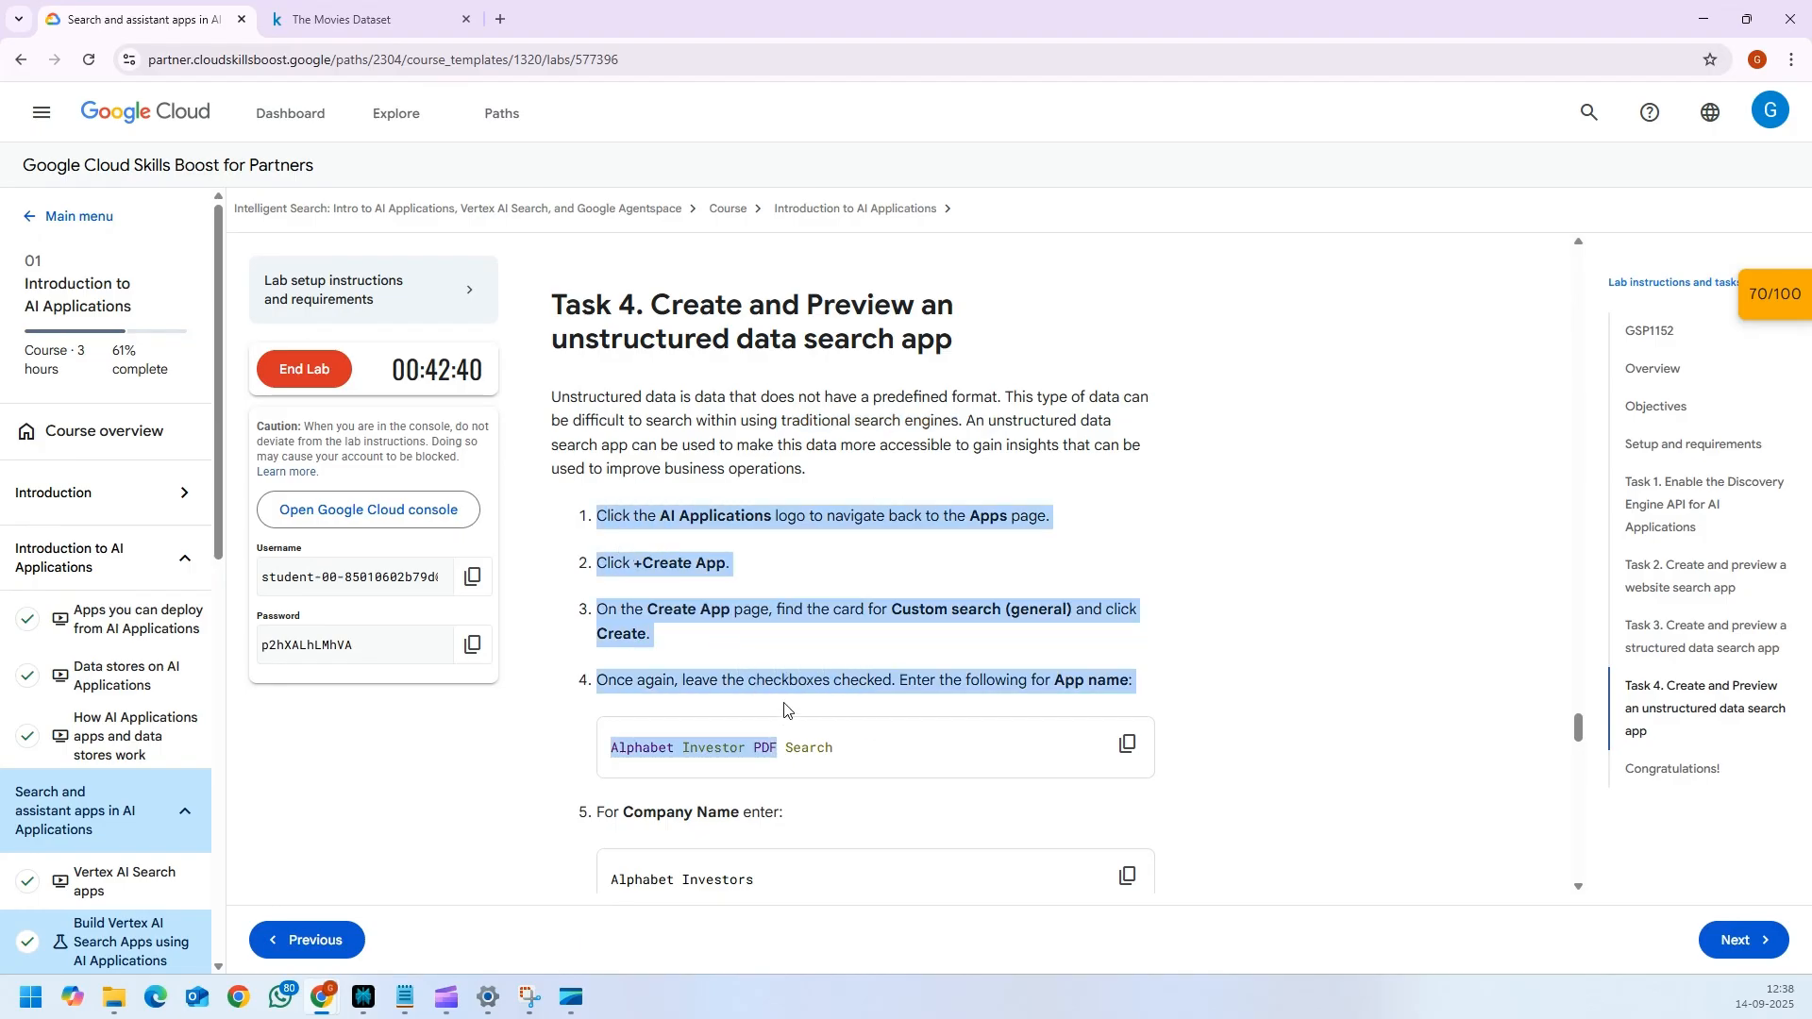
click(1080, 551)
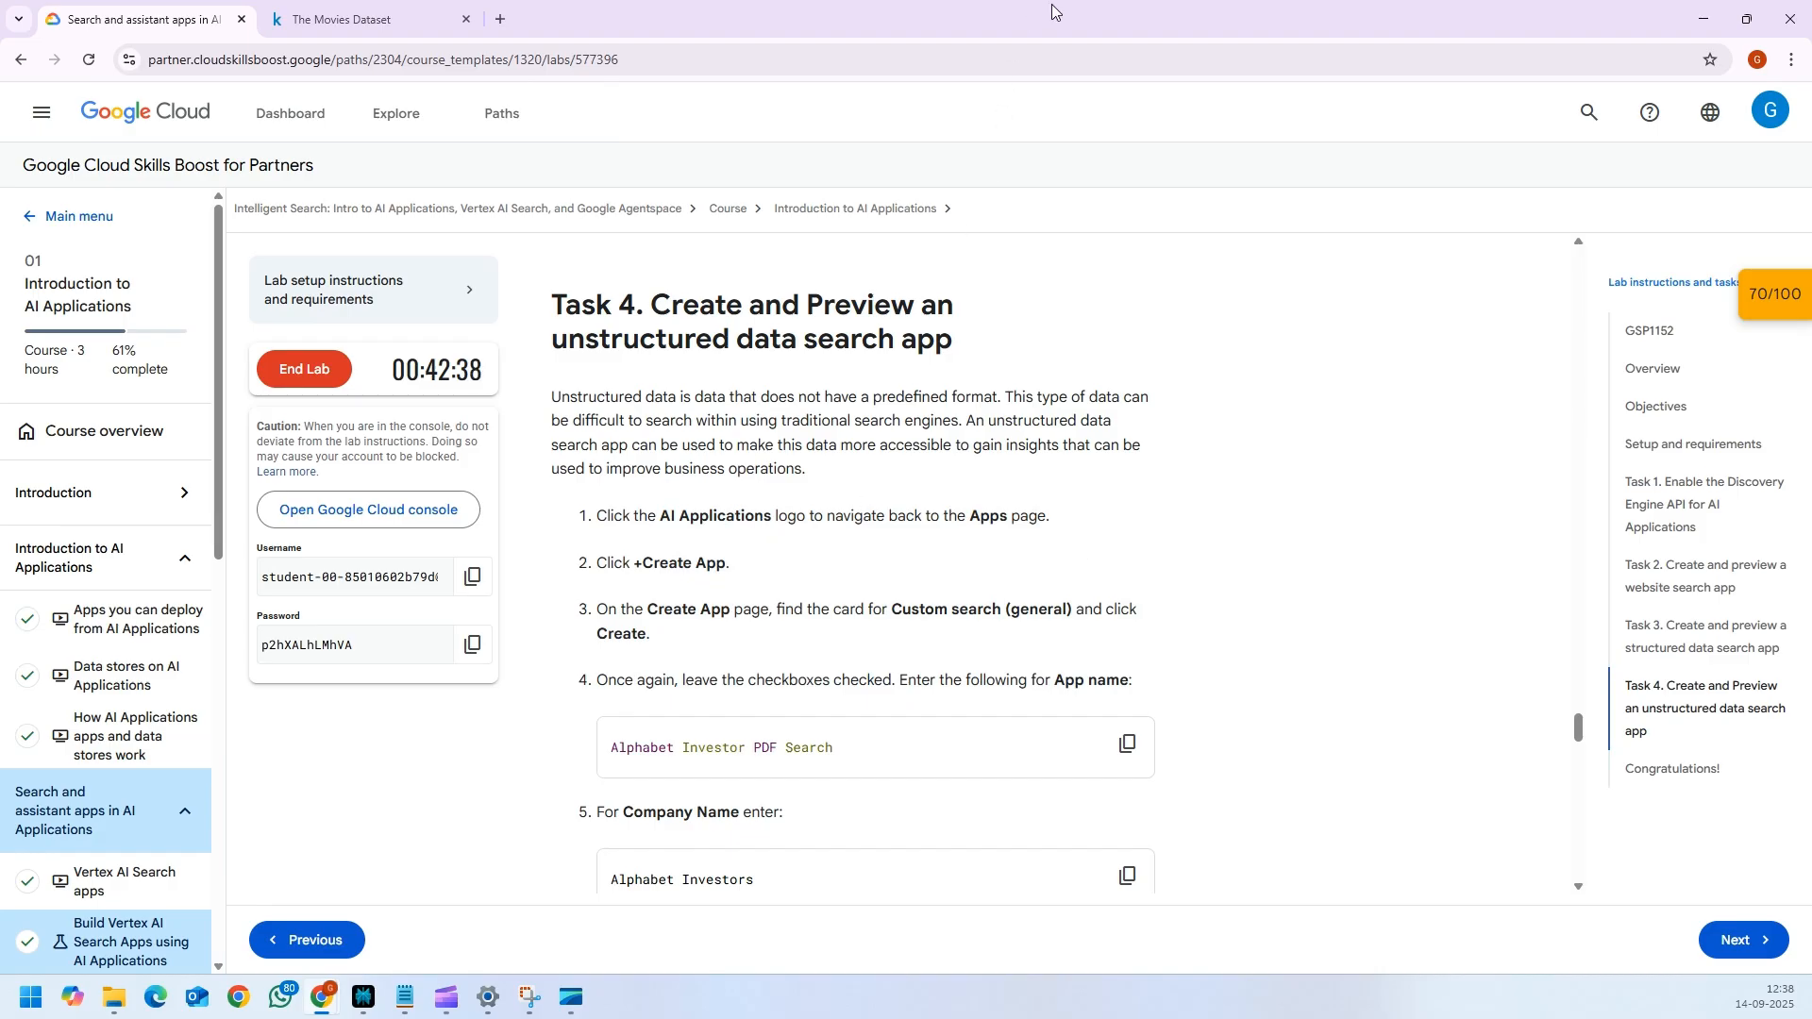
- Return to the Google Cloud console and start creating a Custom search (general) app from the AI Applications Apps page
drag(1072, 16, 0, 53)
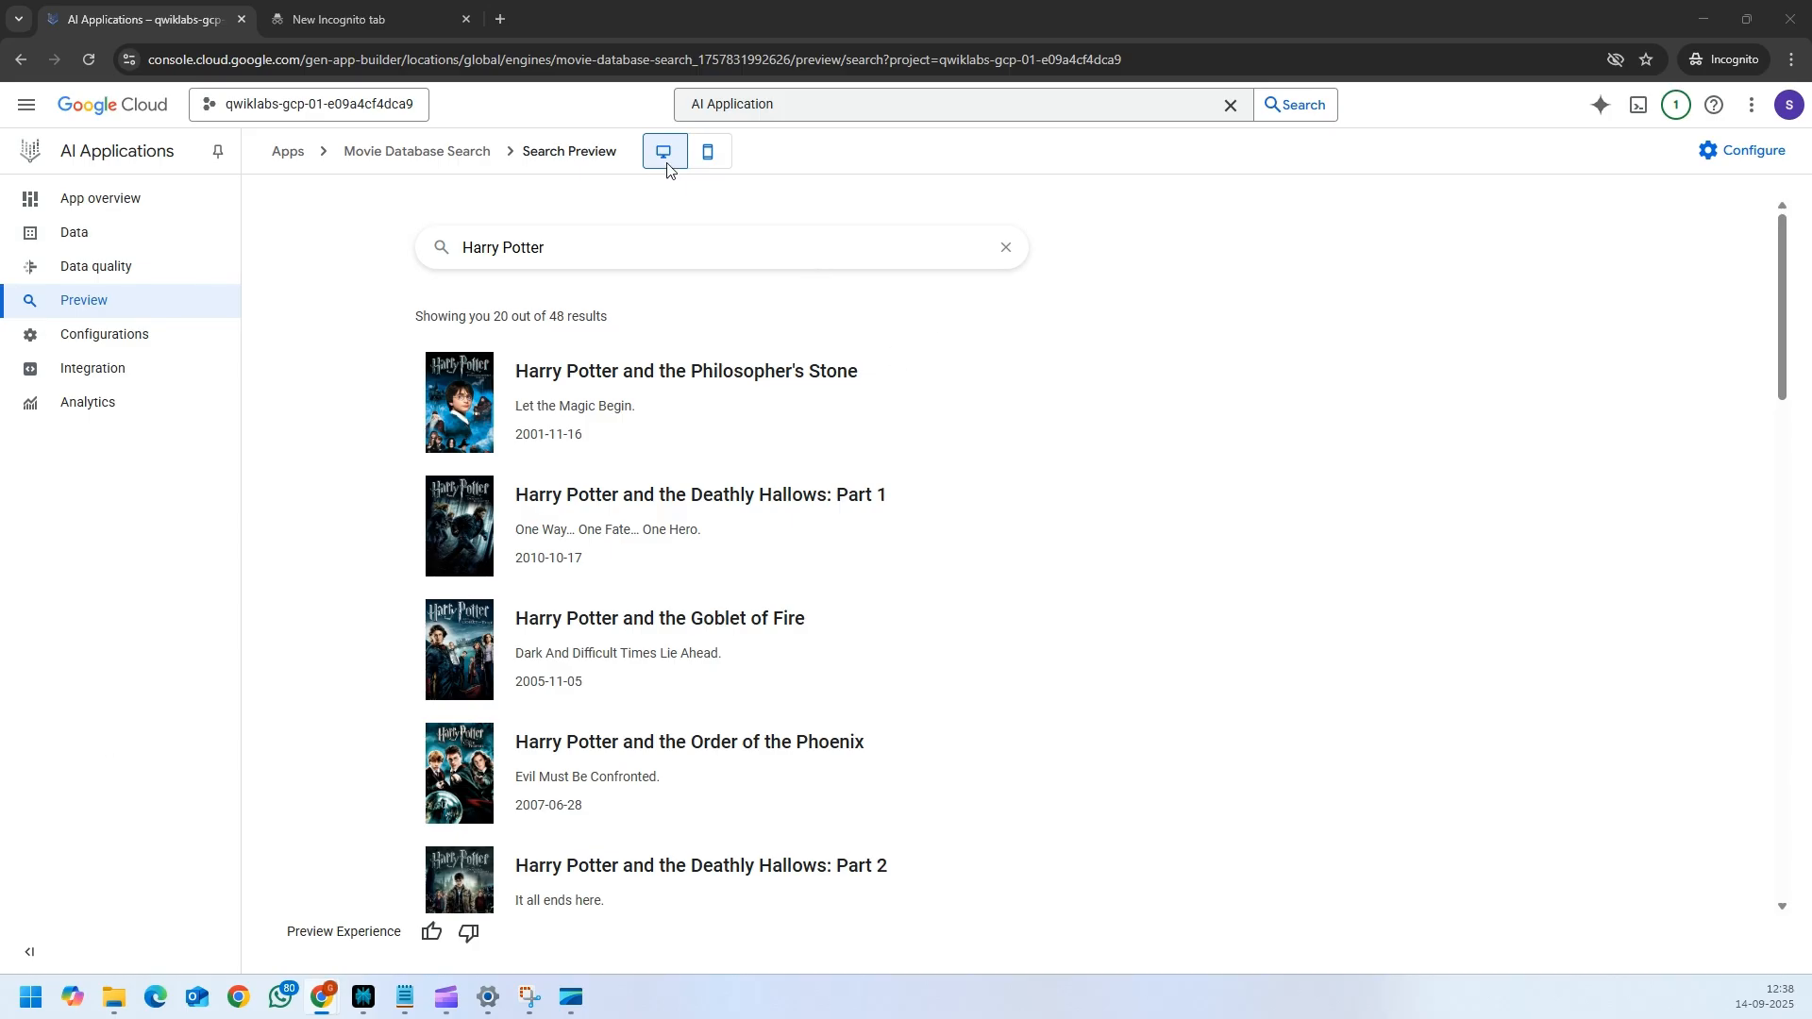
click(778, 105)
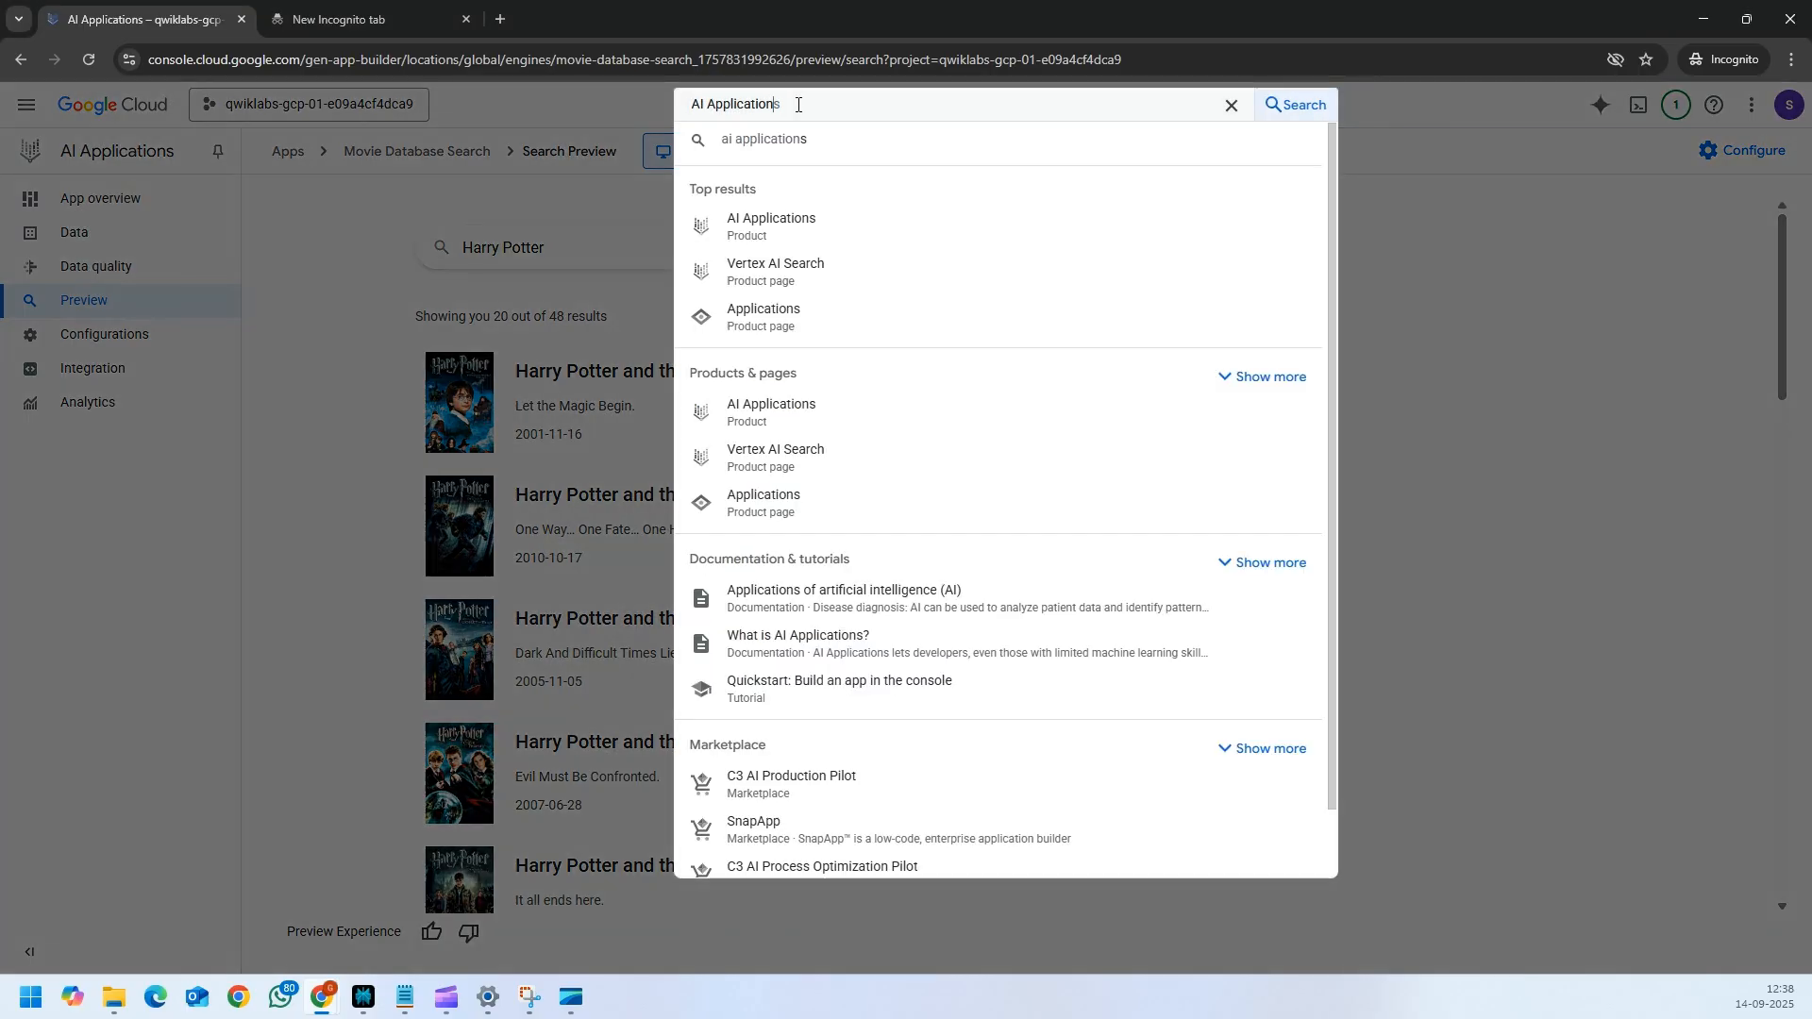
click(782, 225)
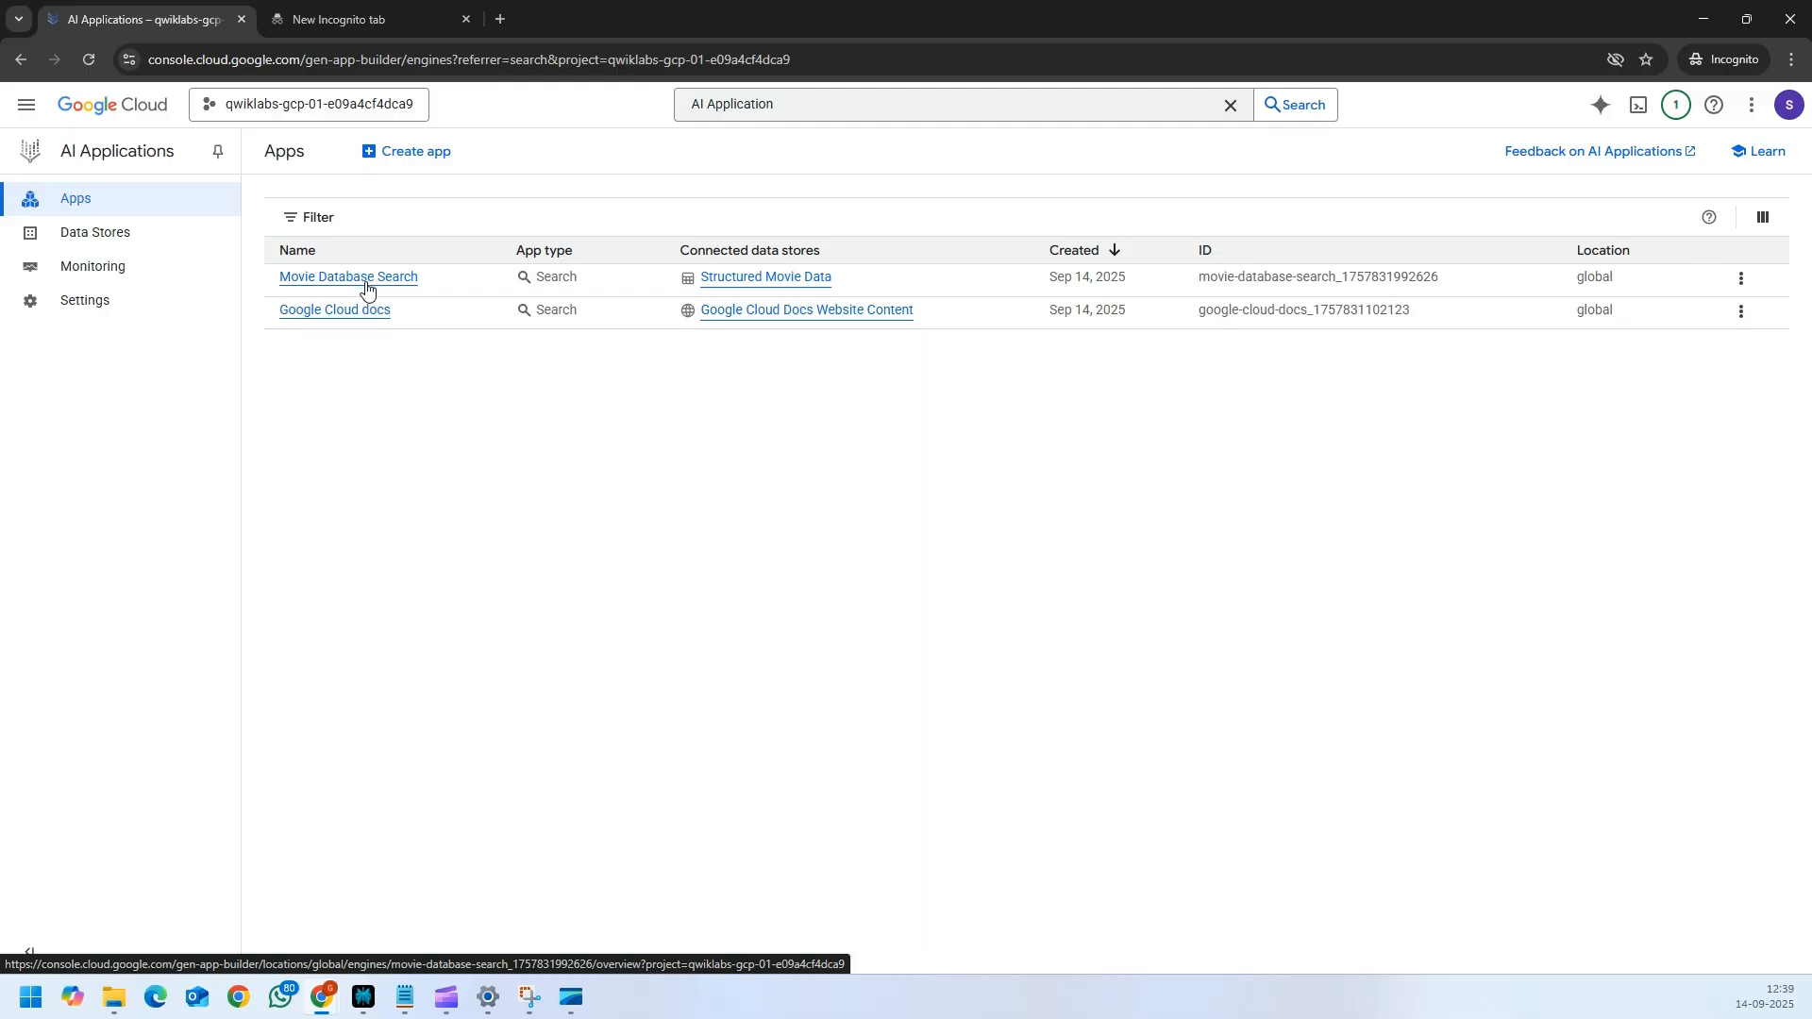
click(427, 157)
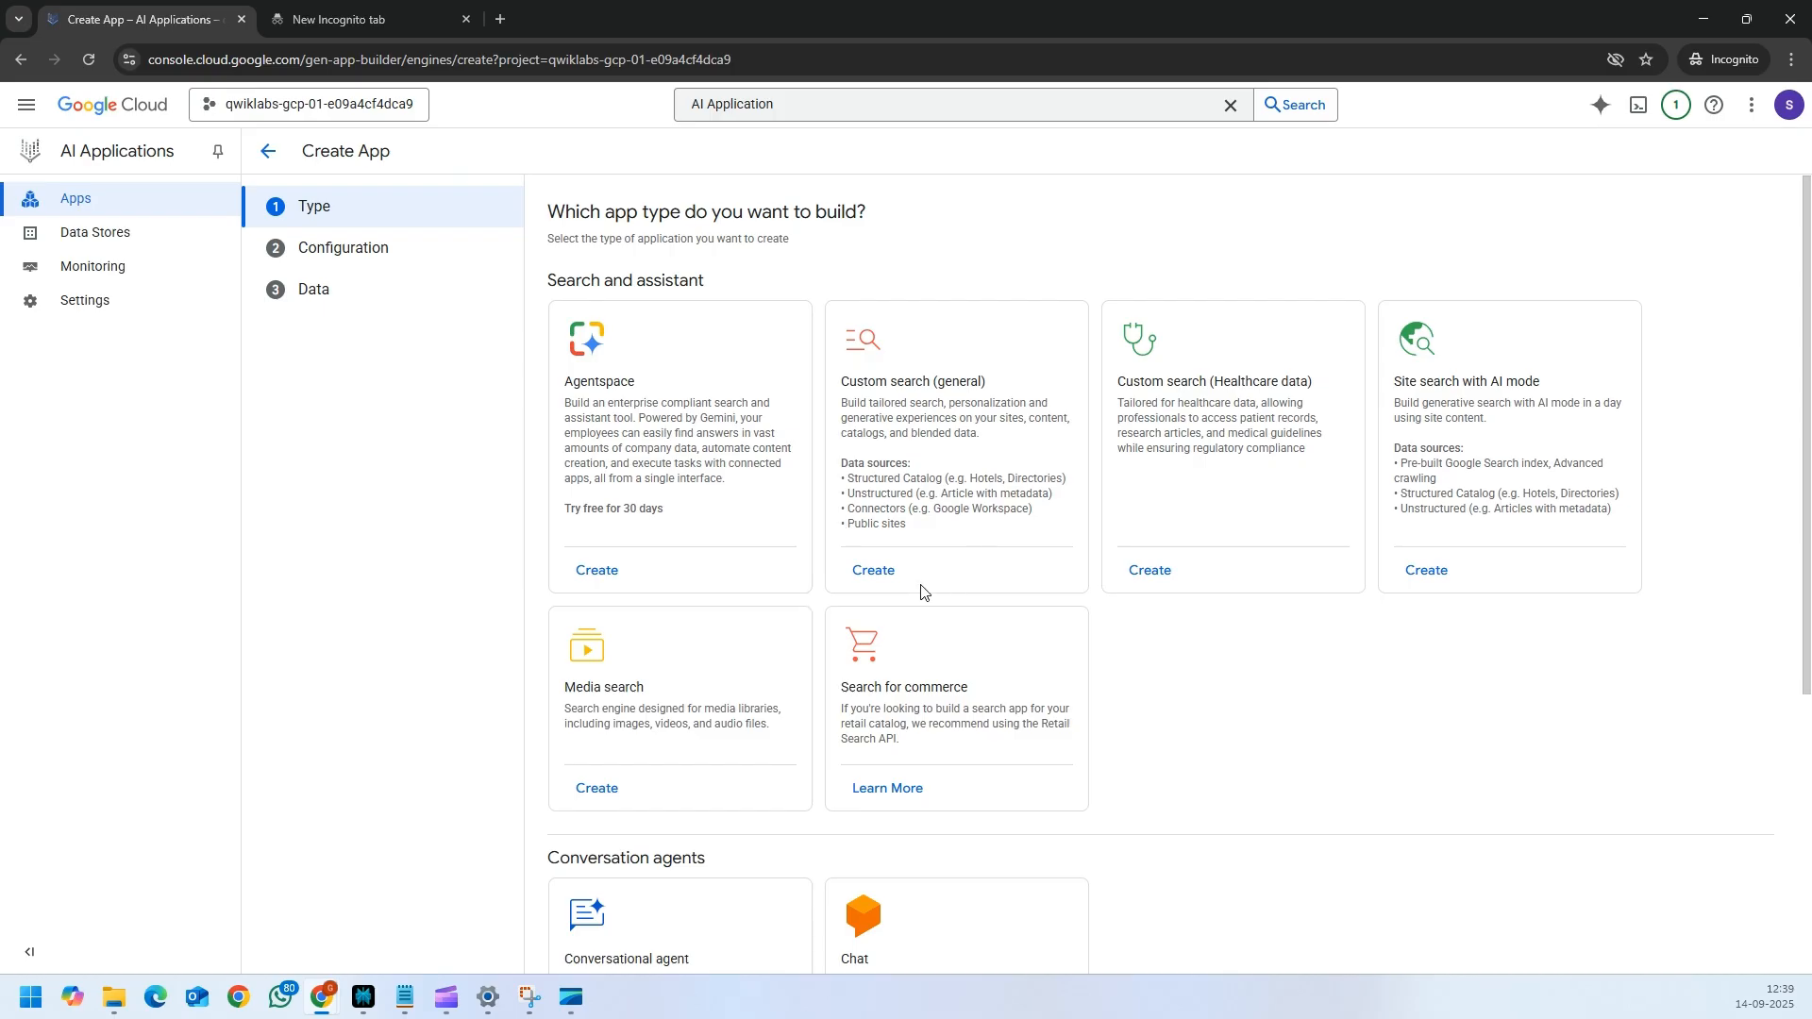
click(875, 571)
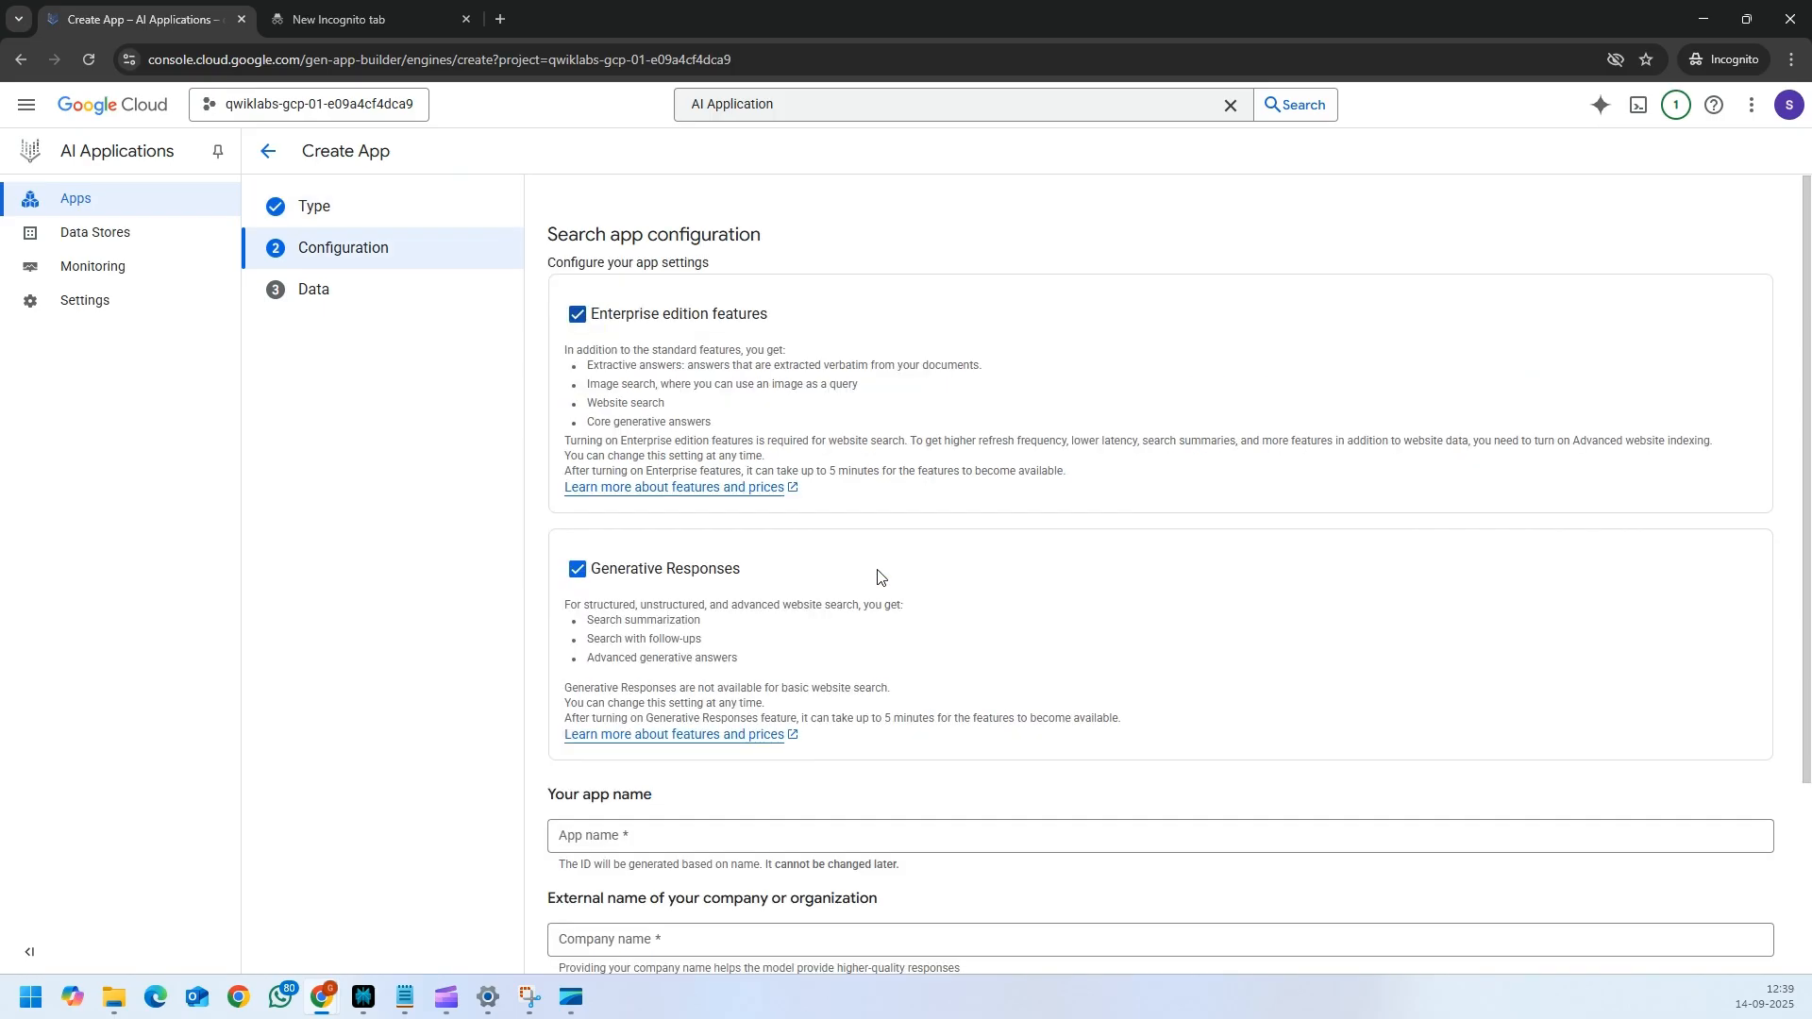
- Name the app Alphabet Investor PDF Search, set the company name to Alphabet Investors, and continue to the data stage
scroll(776, 601, down, 3)
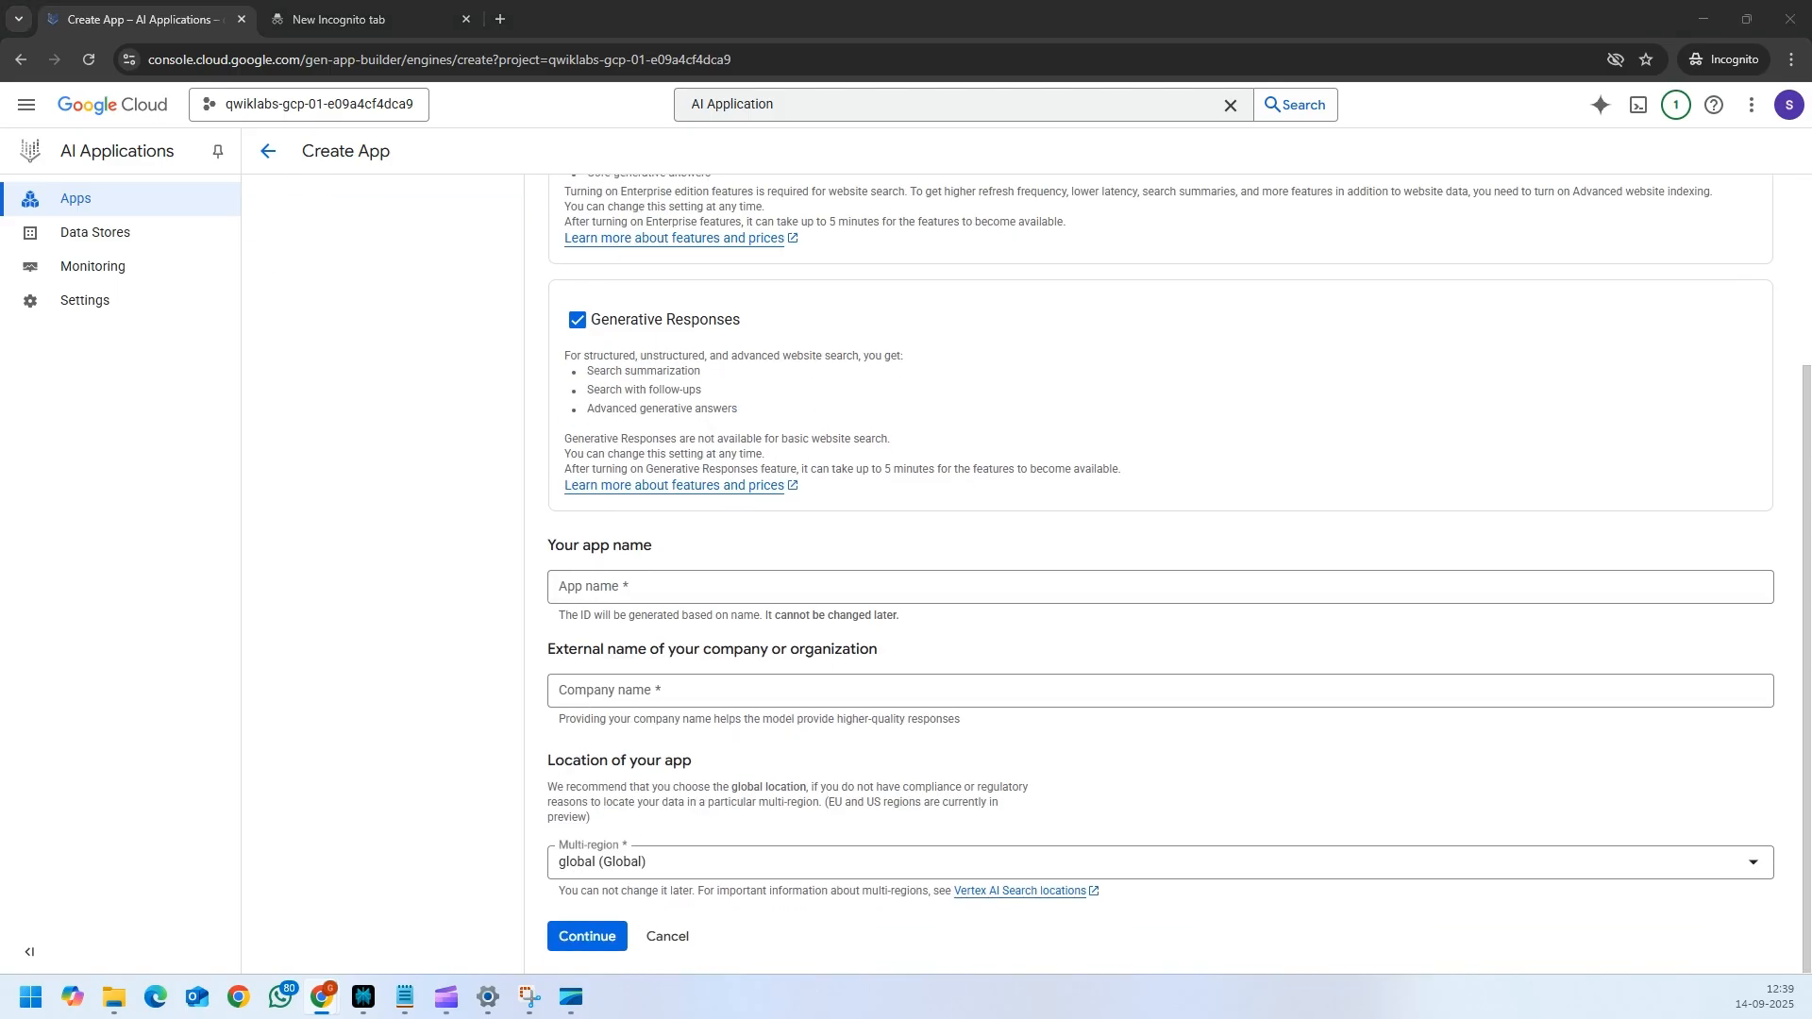
click(614, 588)
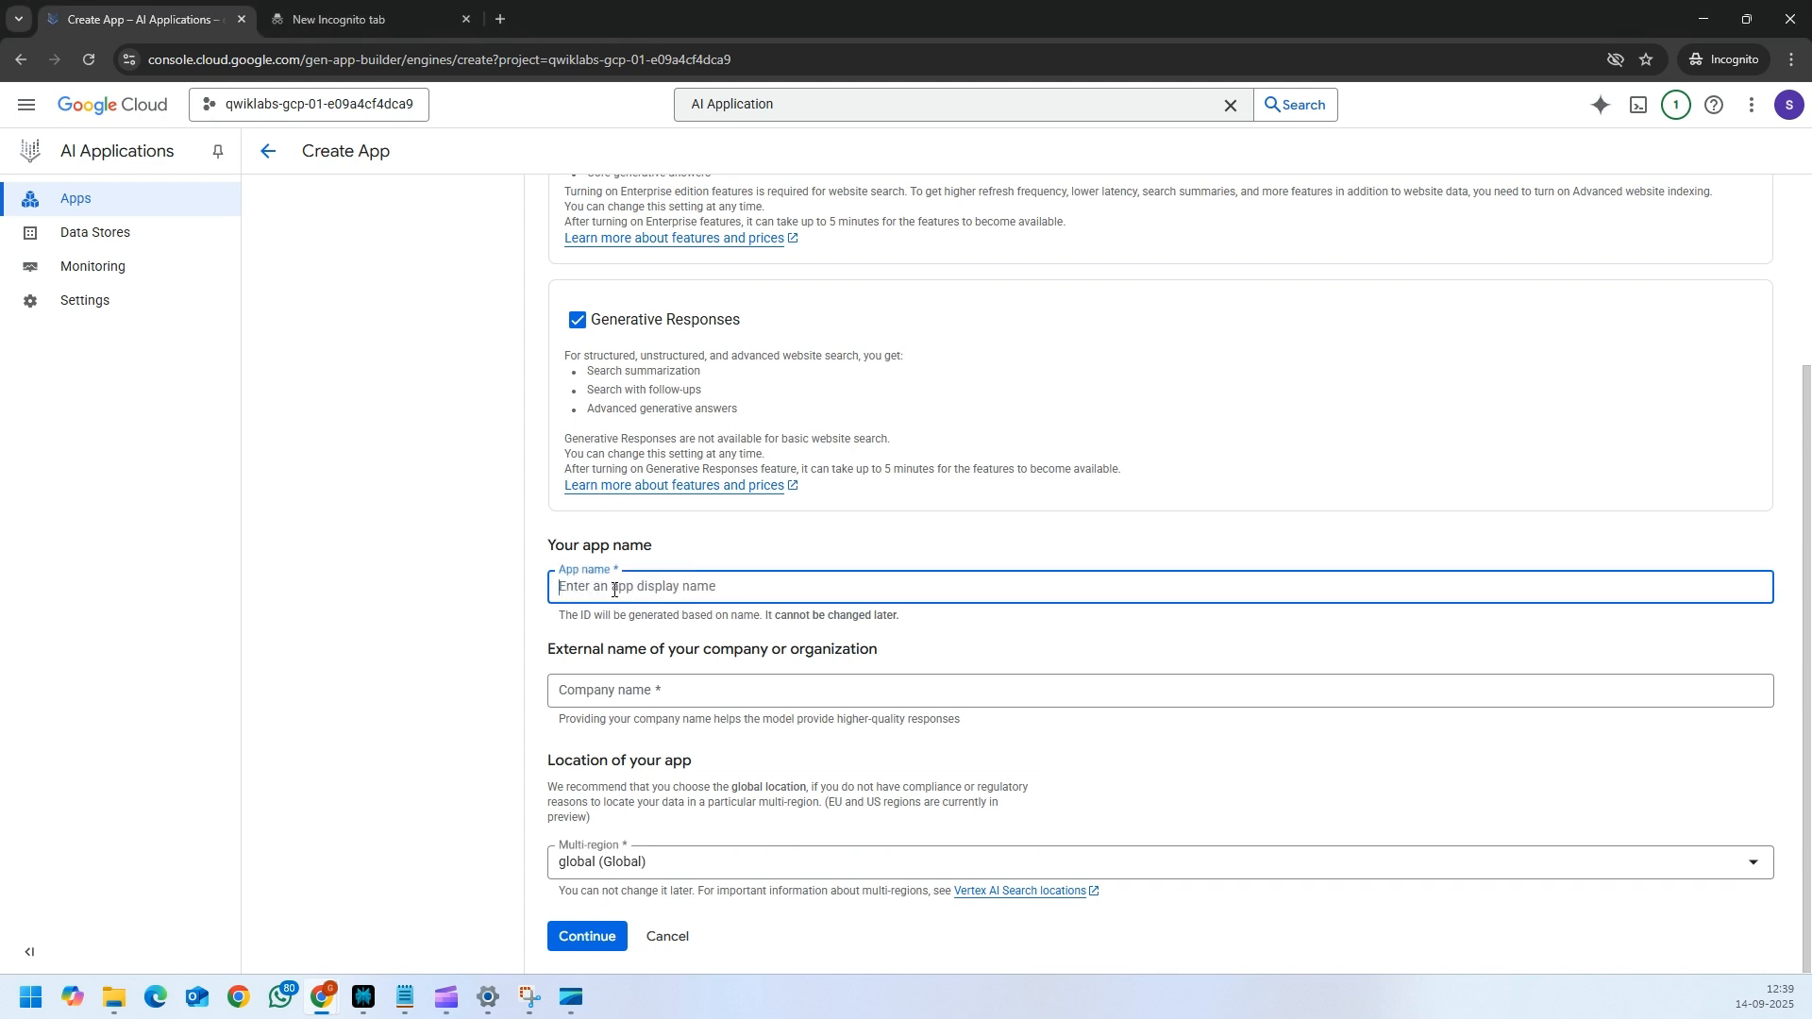
text(Alphabet Investor PDF Search)
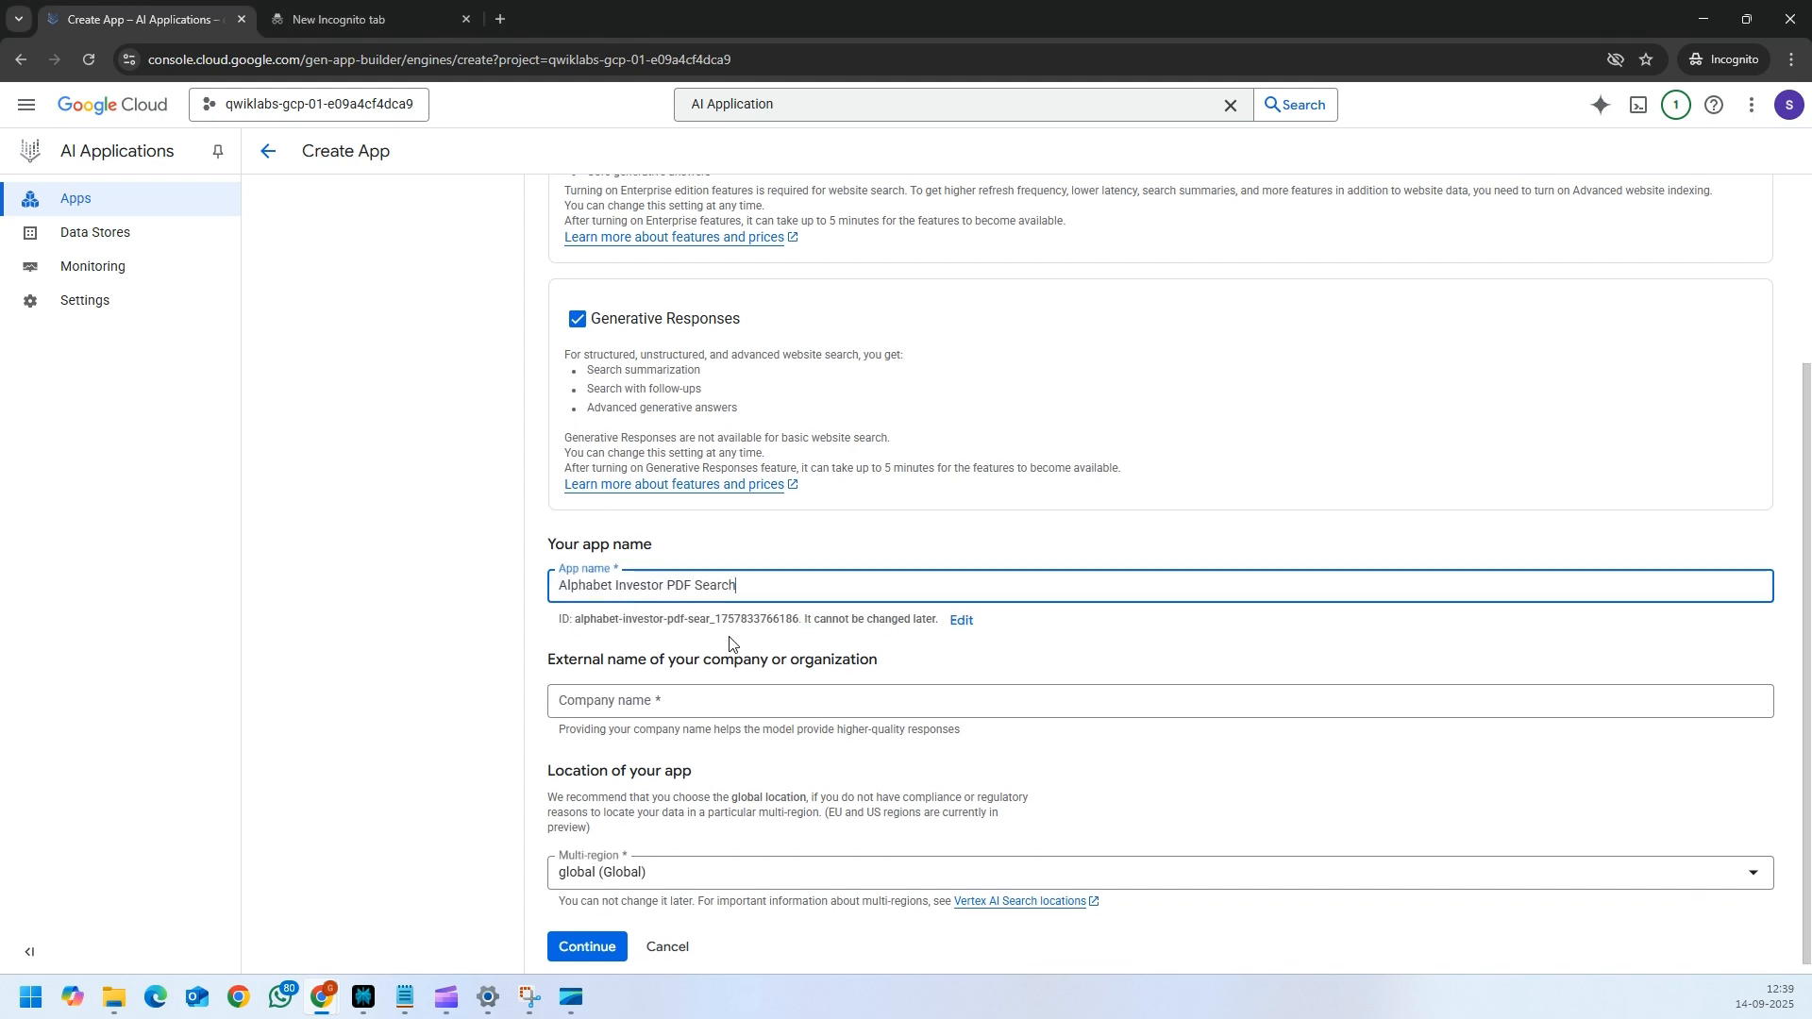
scroll(726, 639, down, 1)
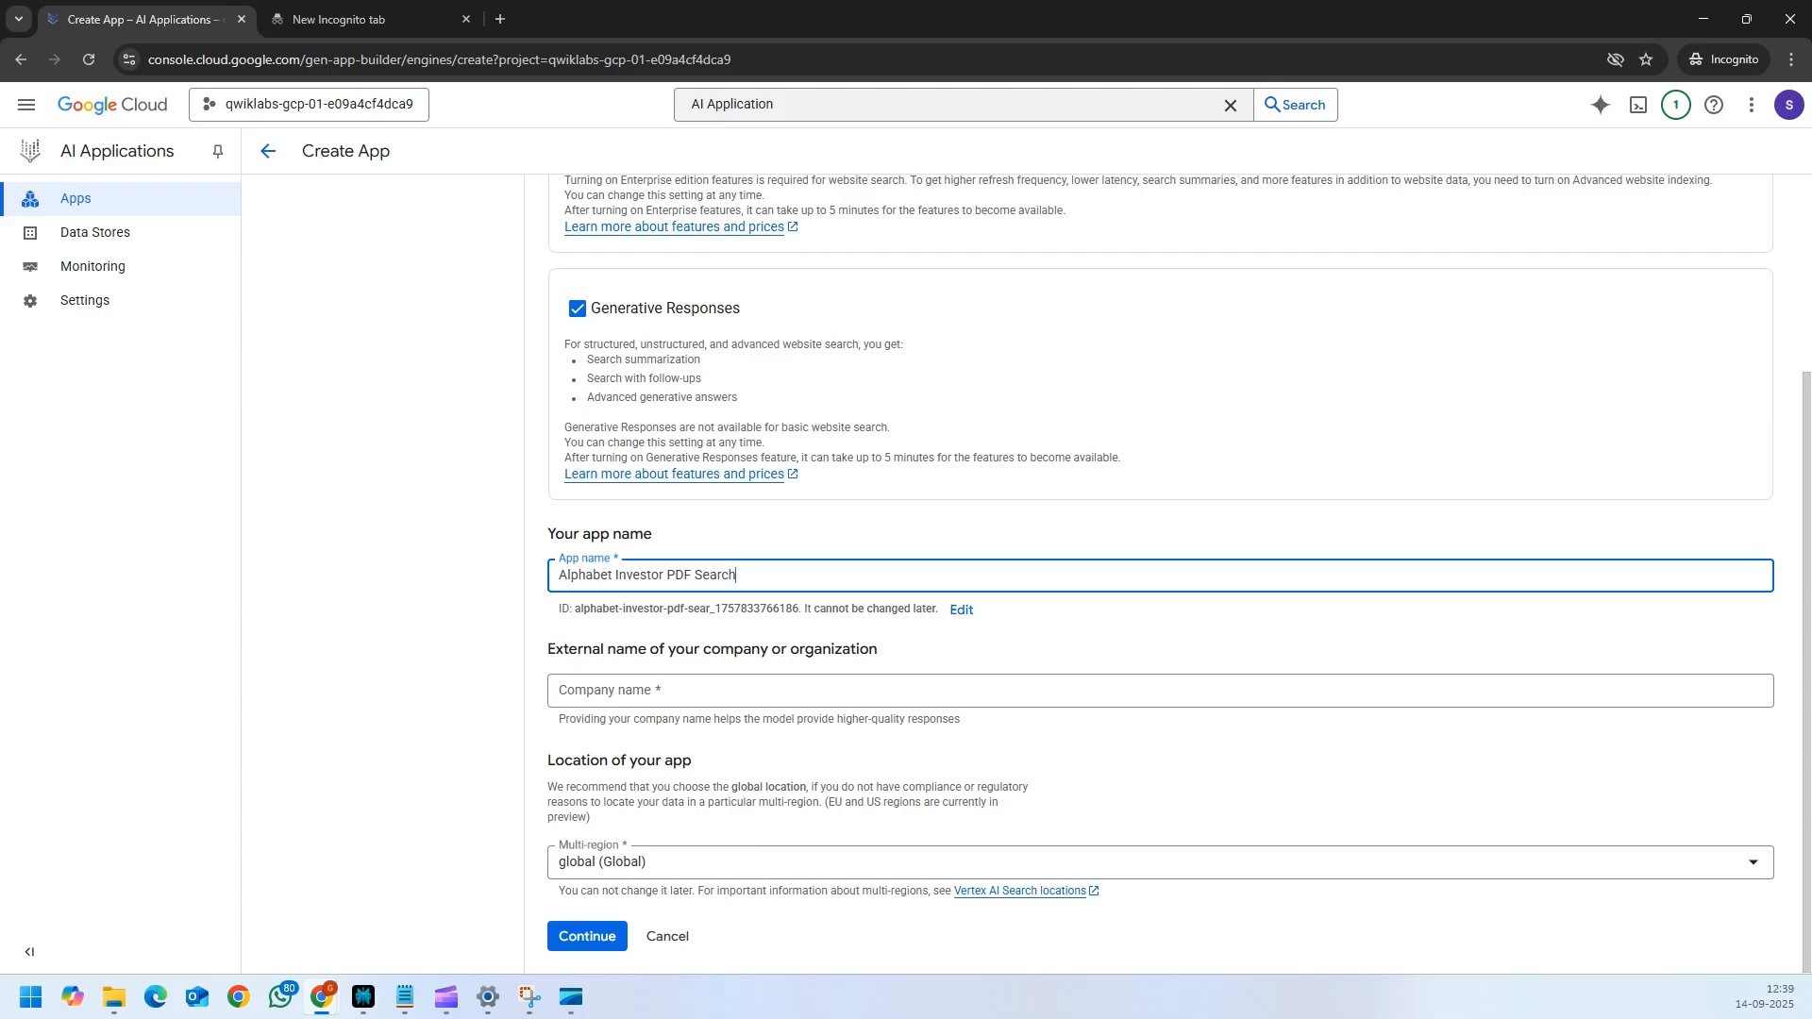
click(622, 693)
text(Alphabet Investors)
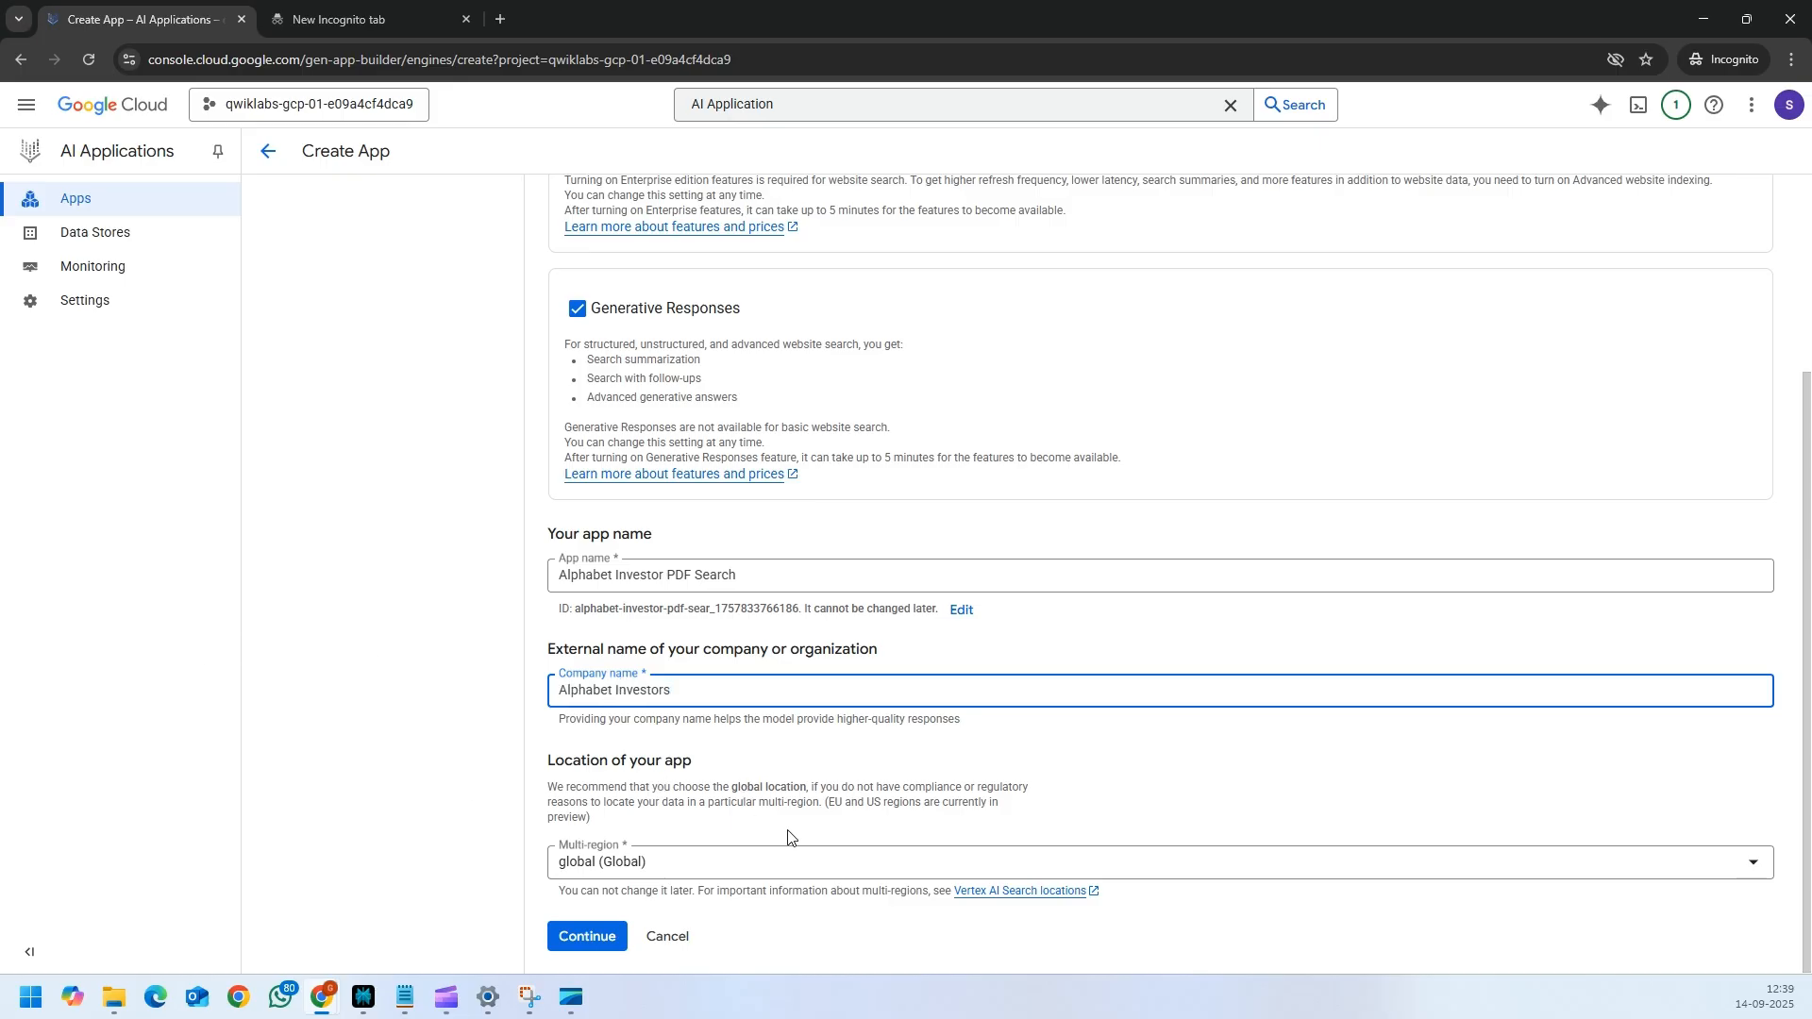
click(600, 944)
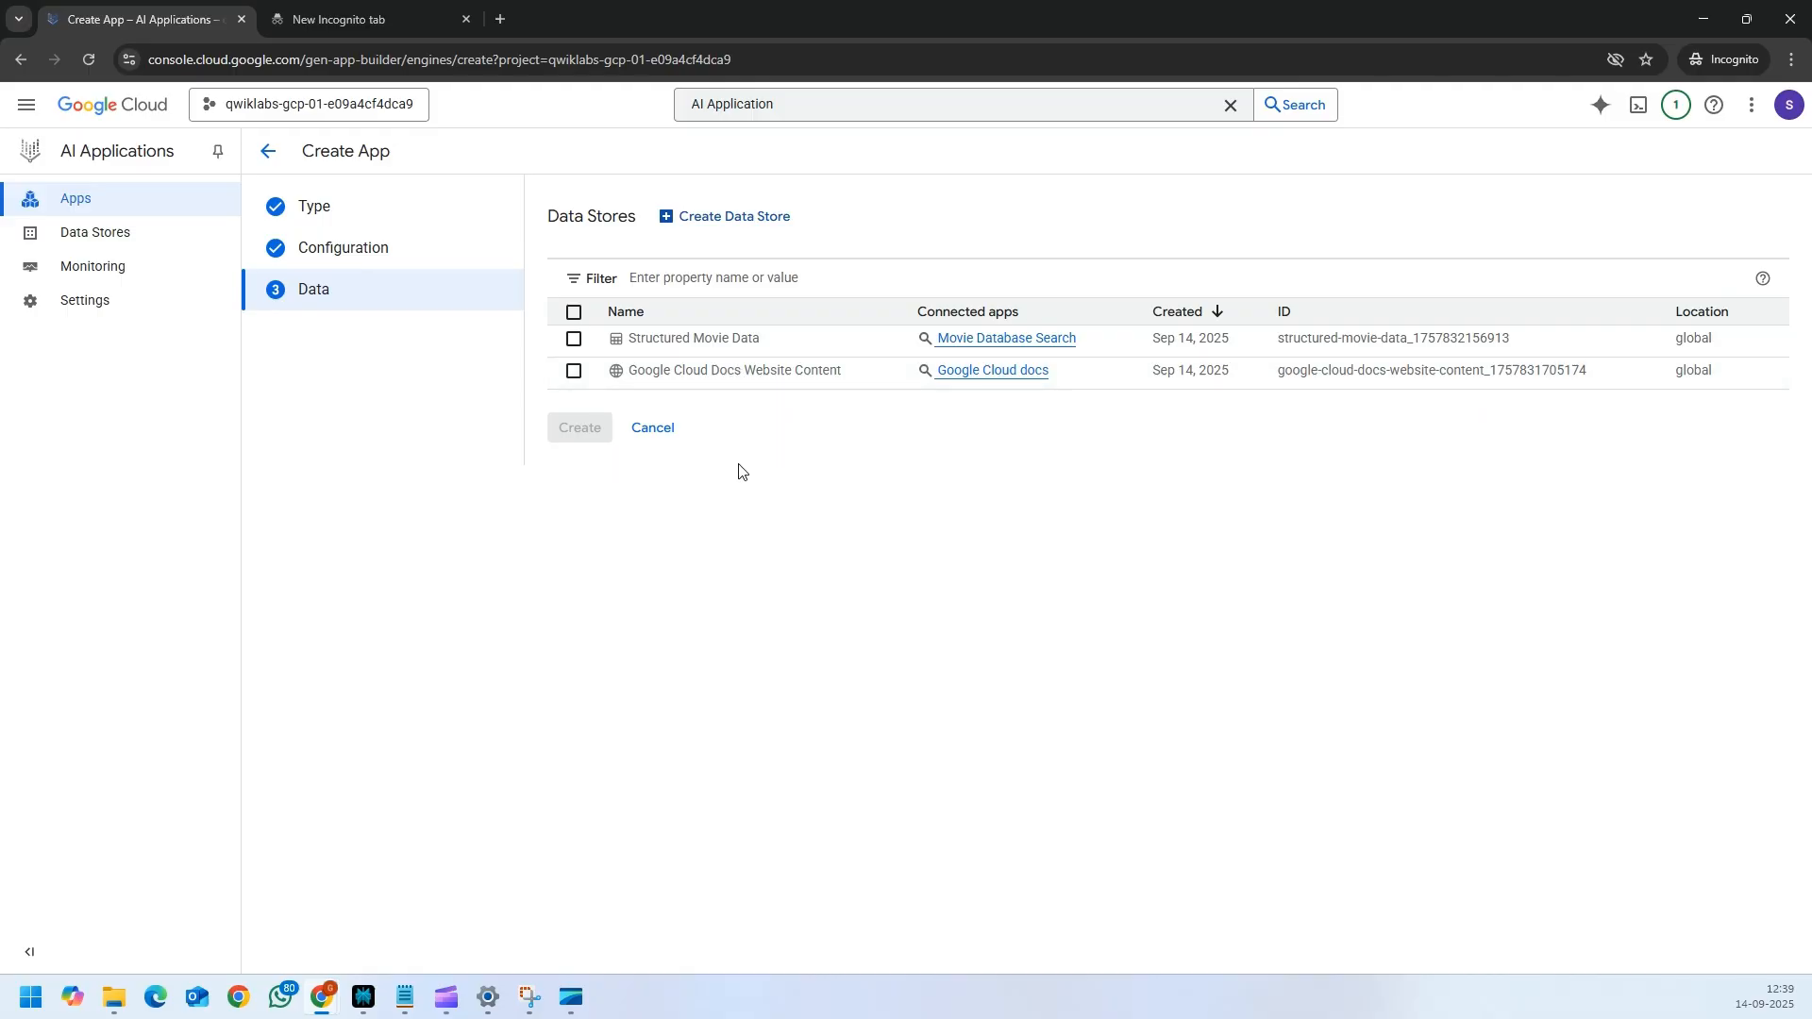
- Set up a new Cloud Storage data store with a one-time import of unstructured documents from the folder cloud-samples-data/gen-app-builder/search/alphabet-investor-pdfs
click(744, 219)
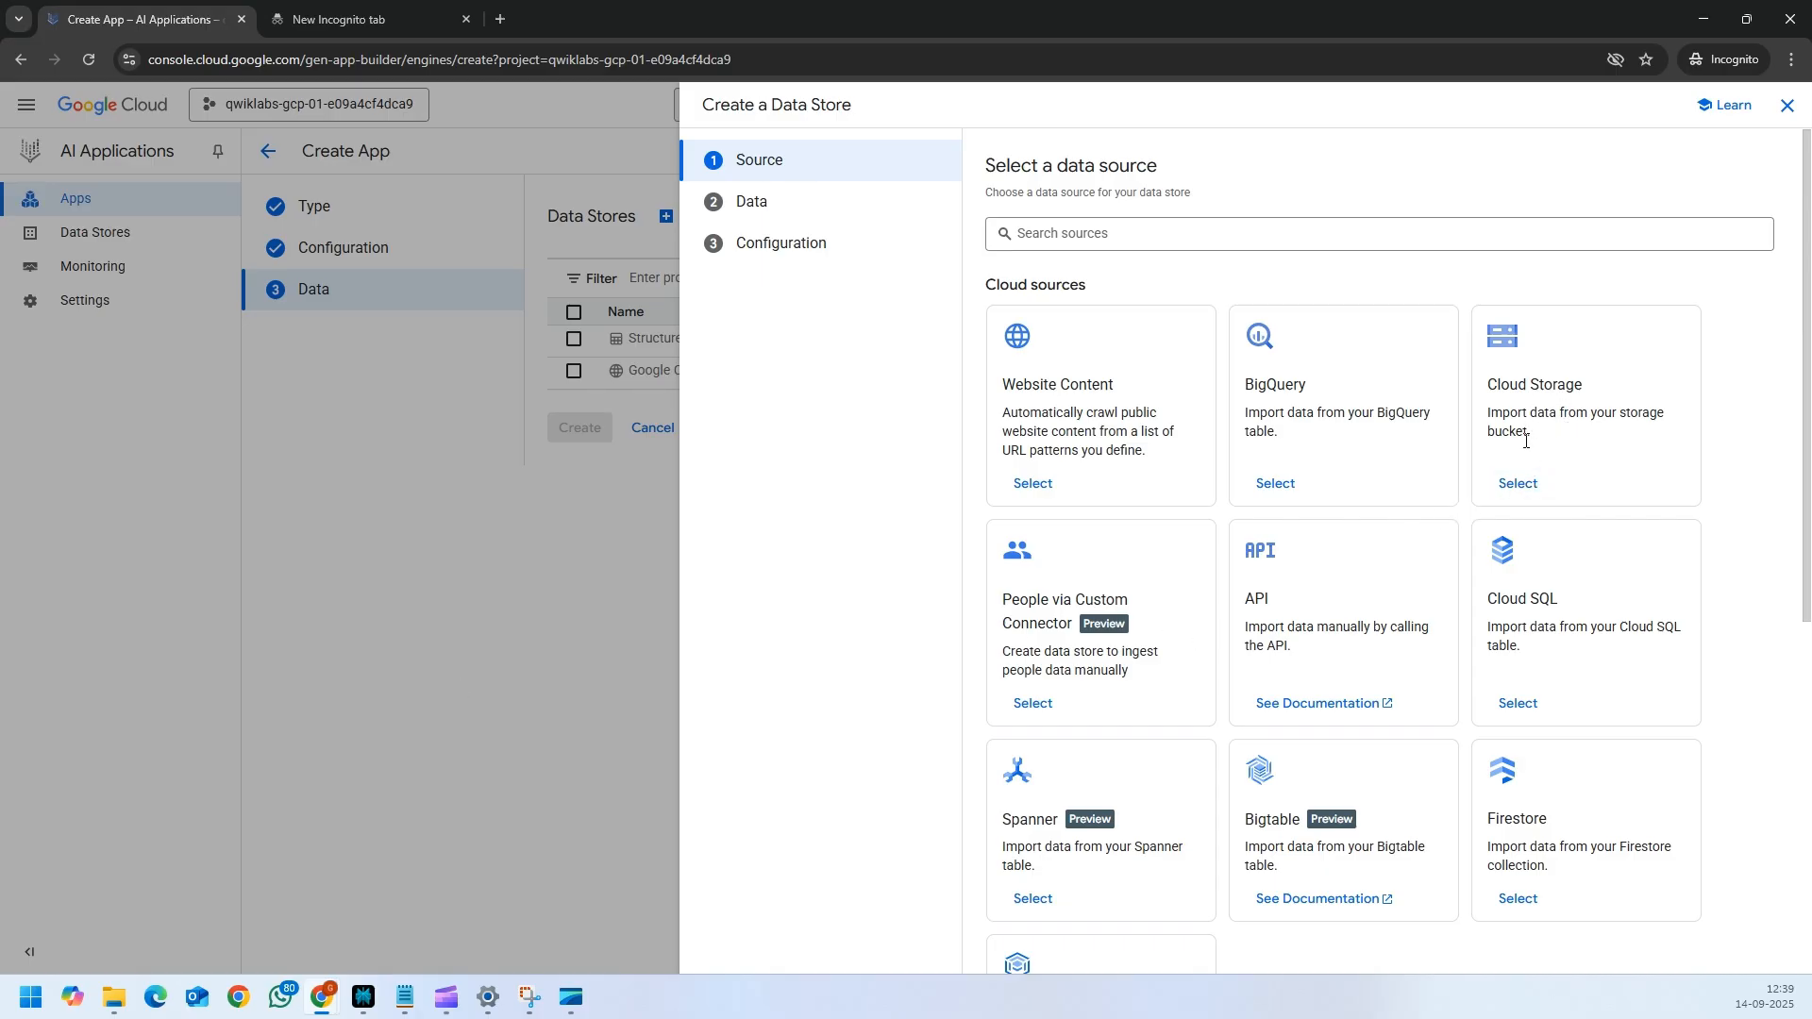
click(1520, 484)
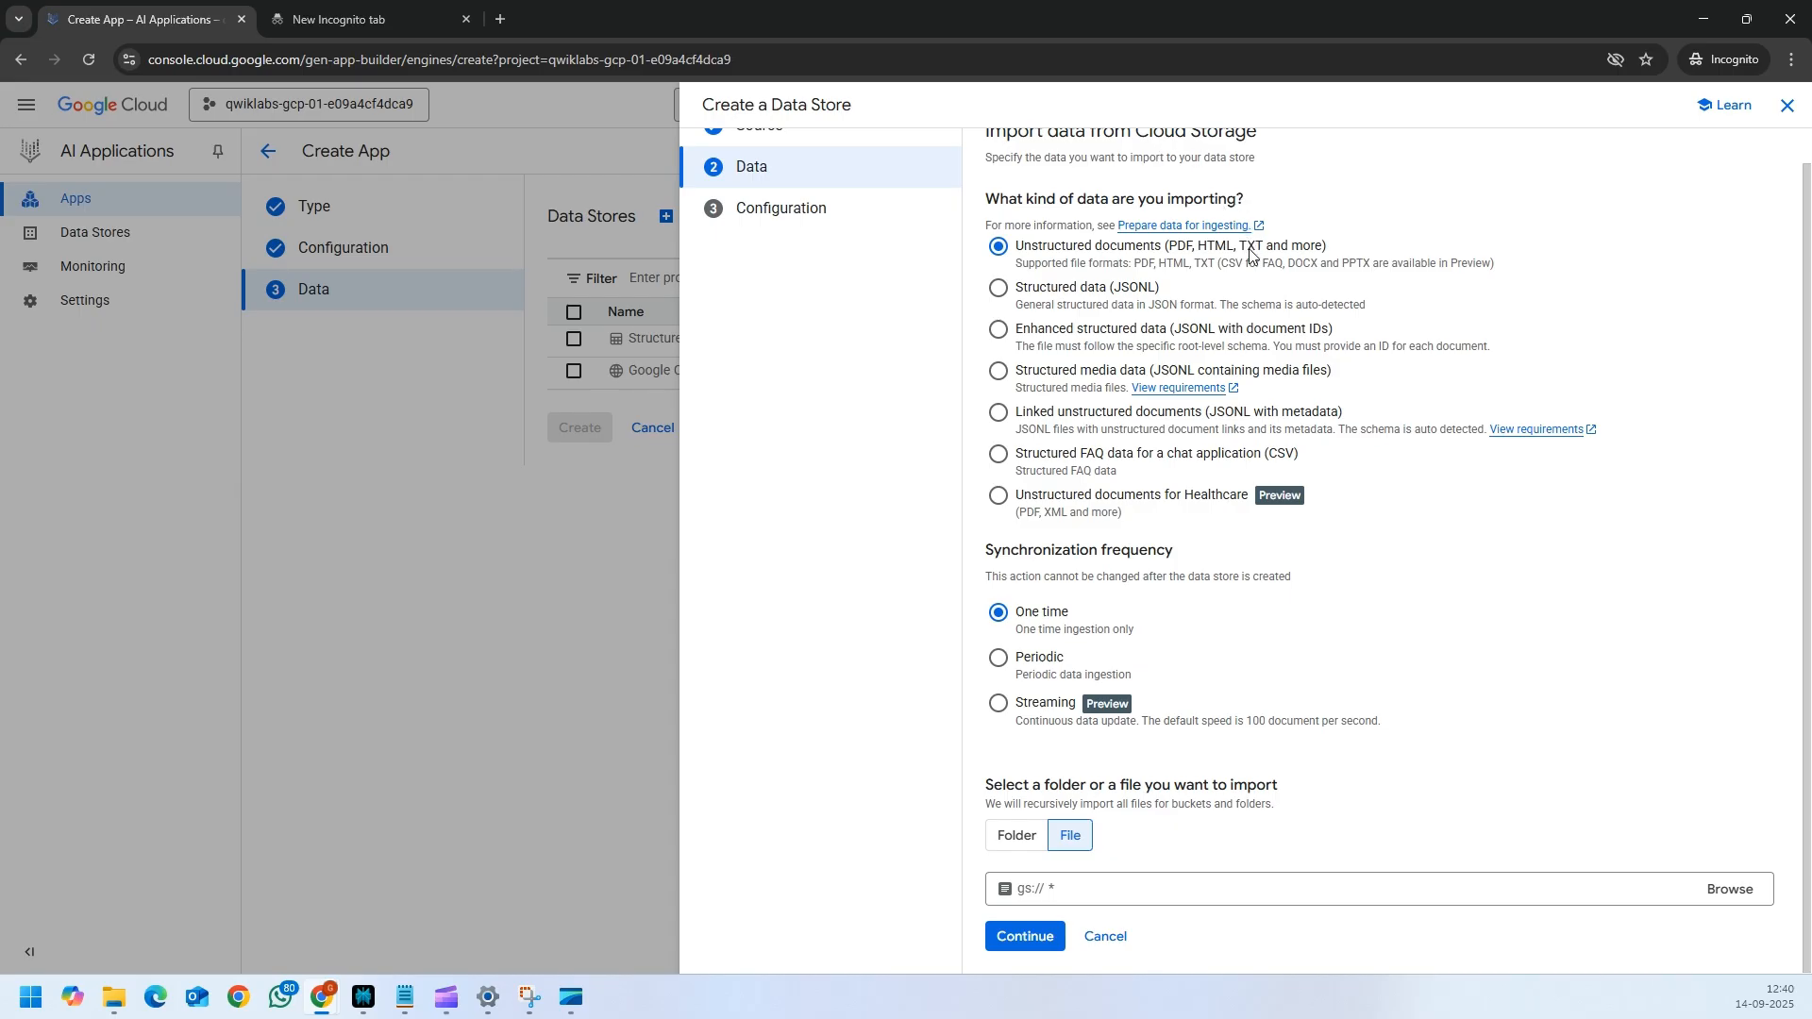
scroll(1227, 246, up, 1)
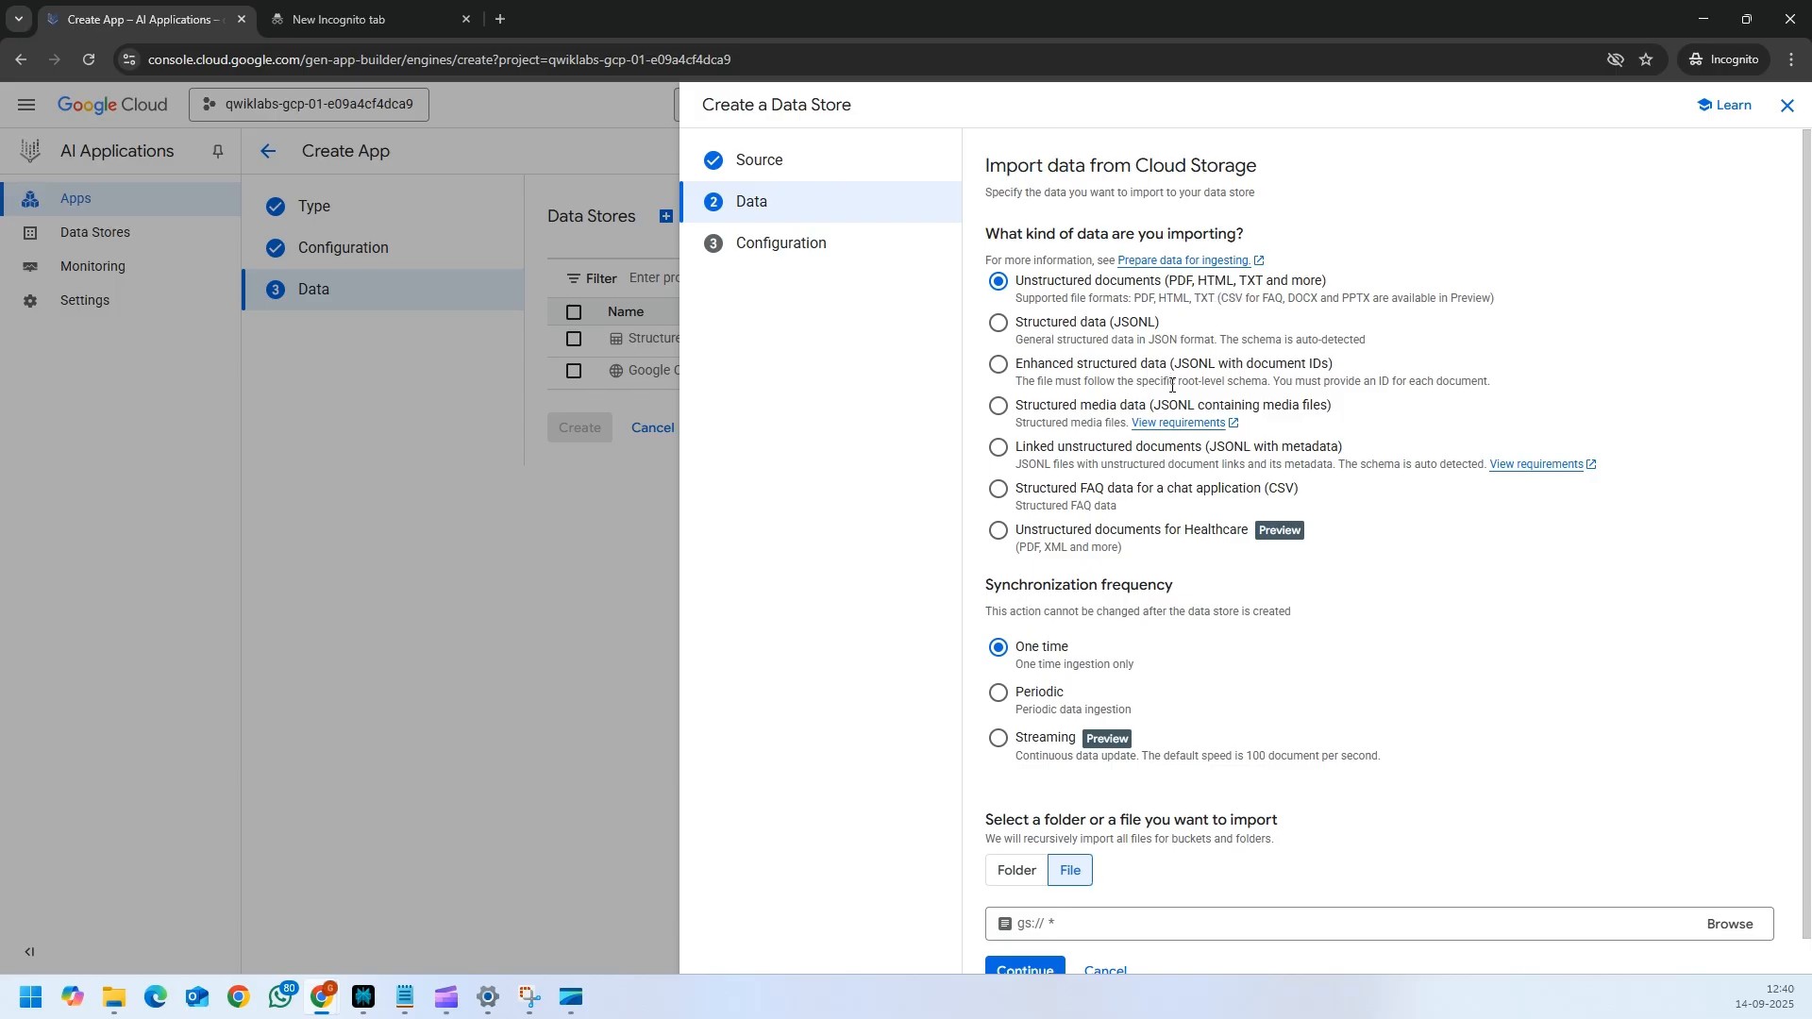
scroll(1170, 387, down, 1)
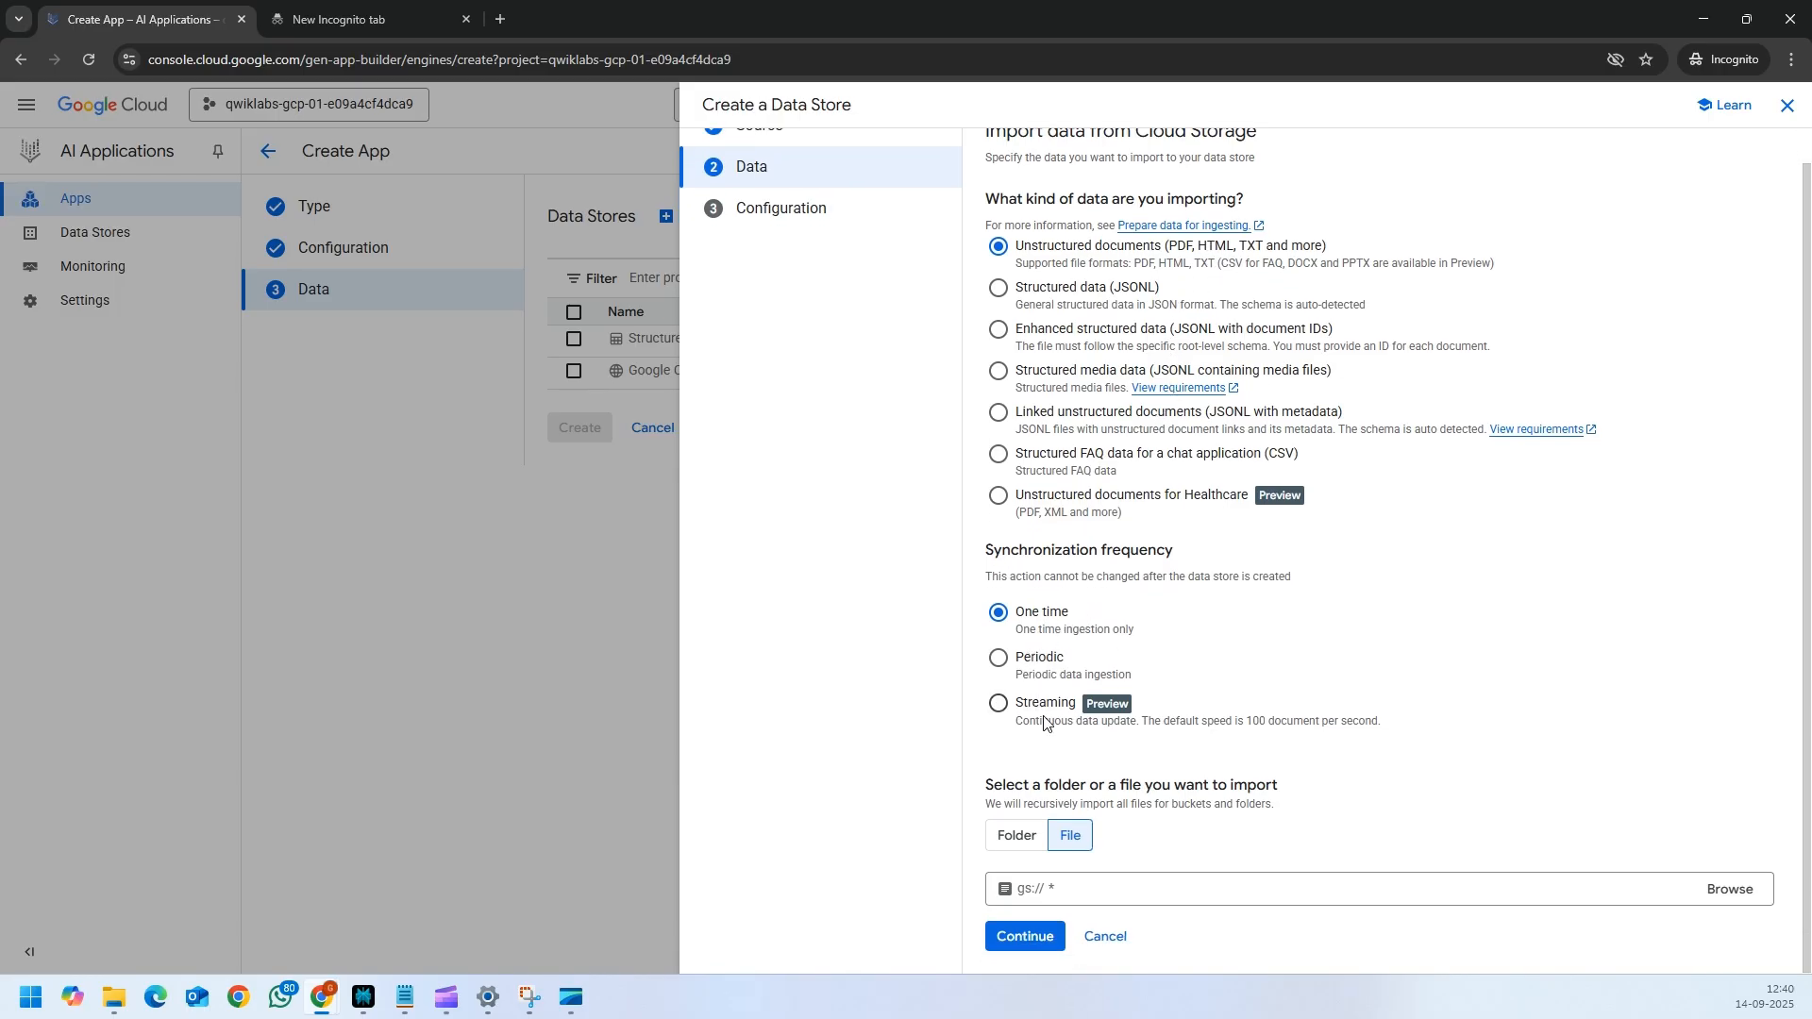
click(1074, 843)
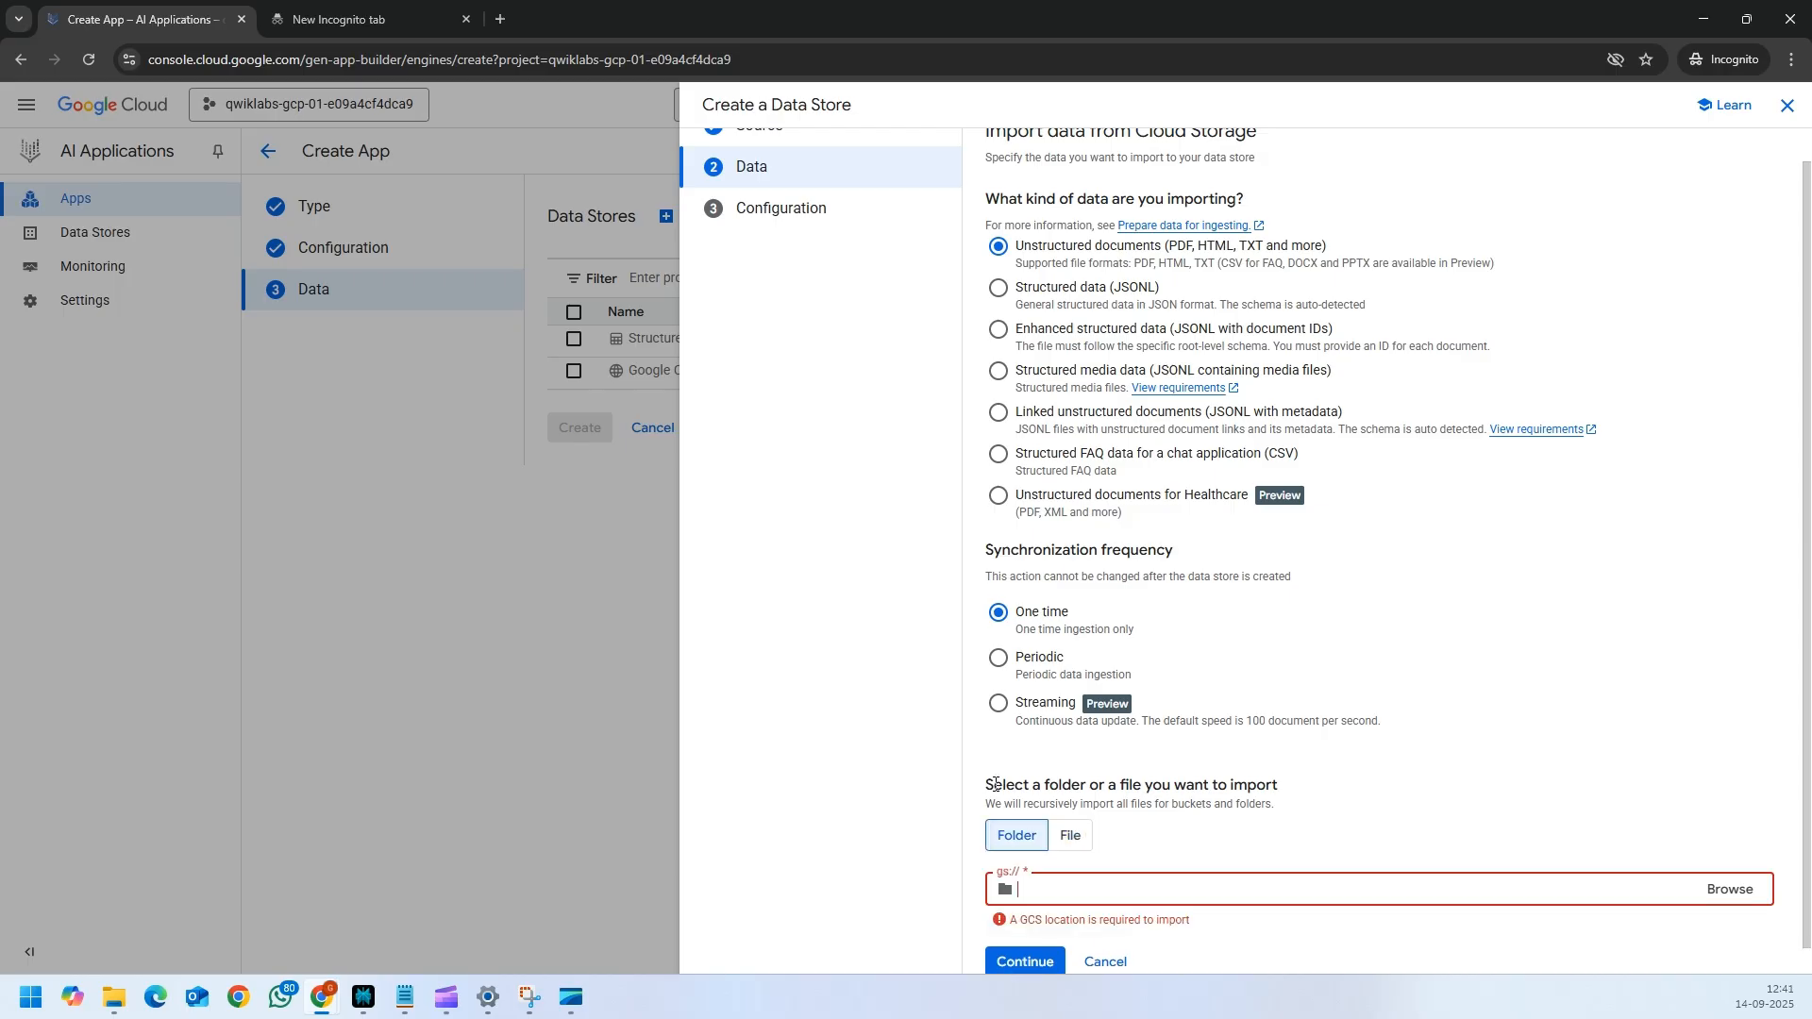
drag(984, 786, 1279, 782)
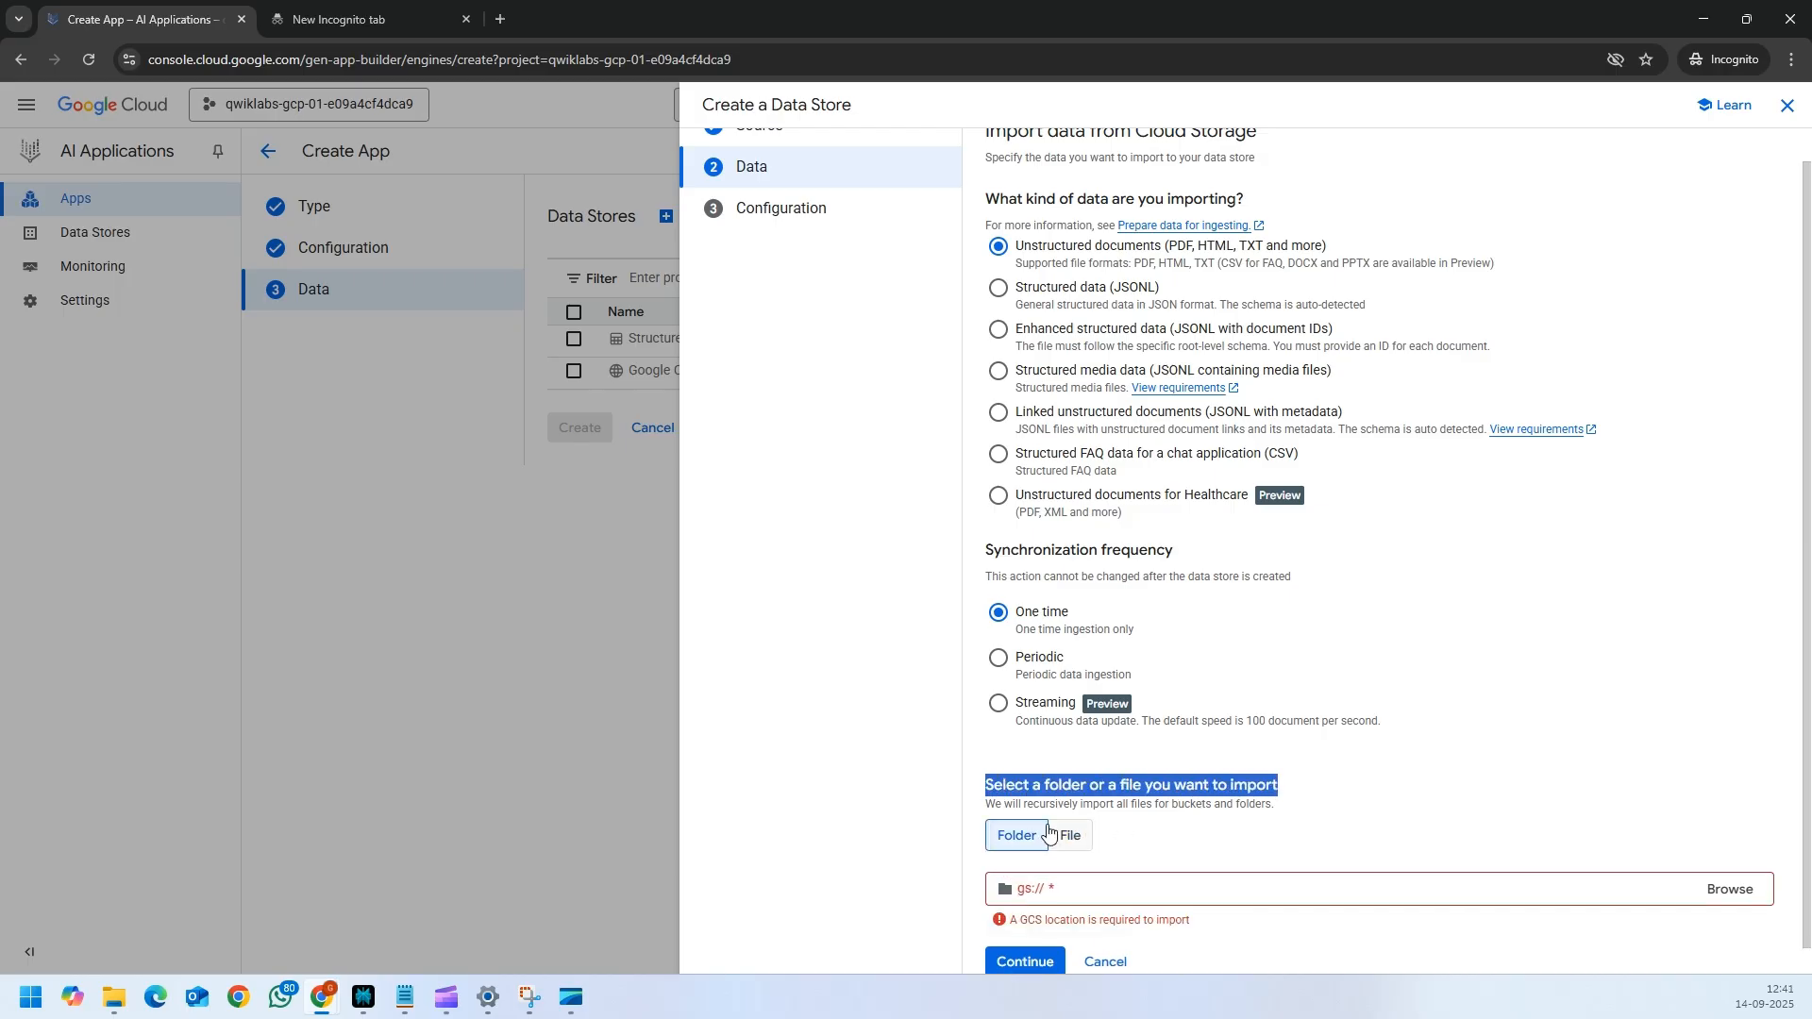
click(1087, 883)
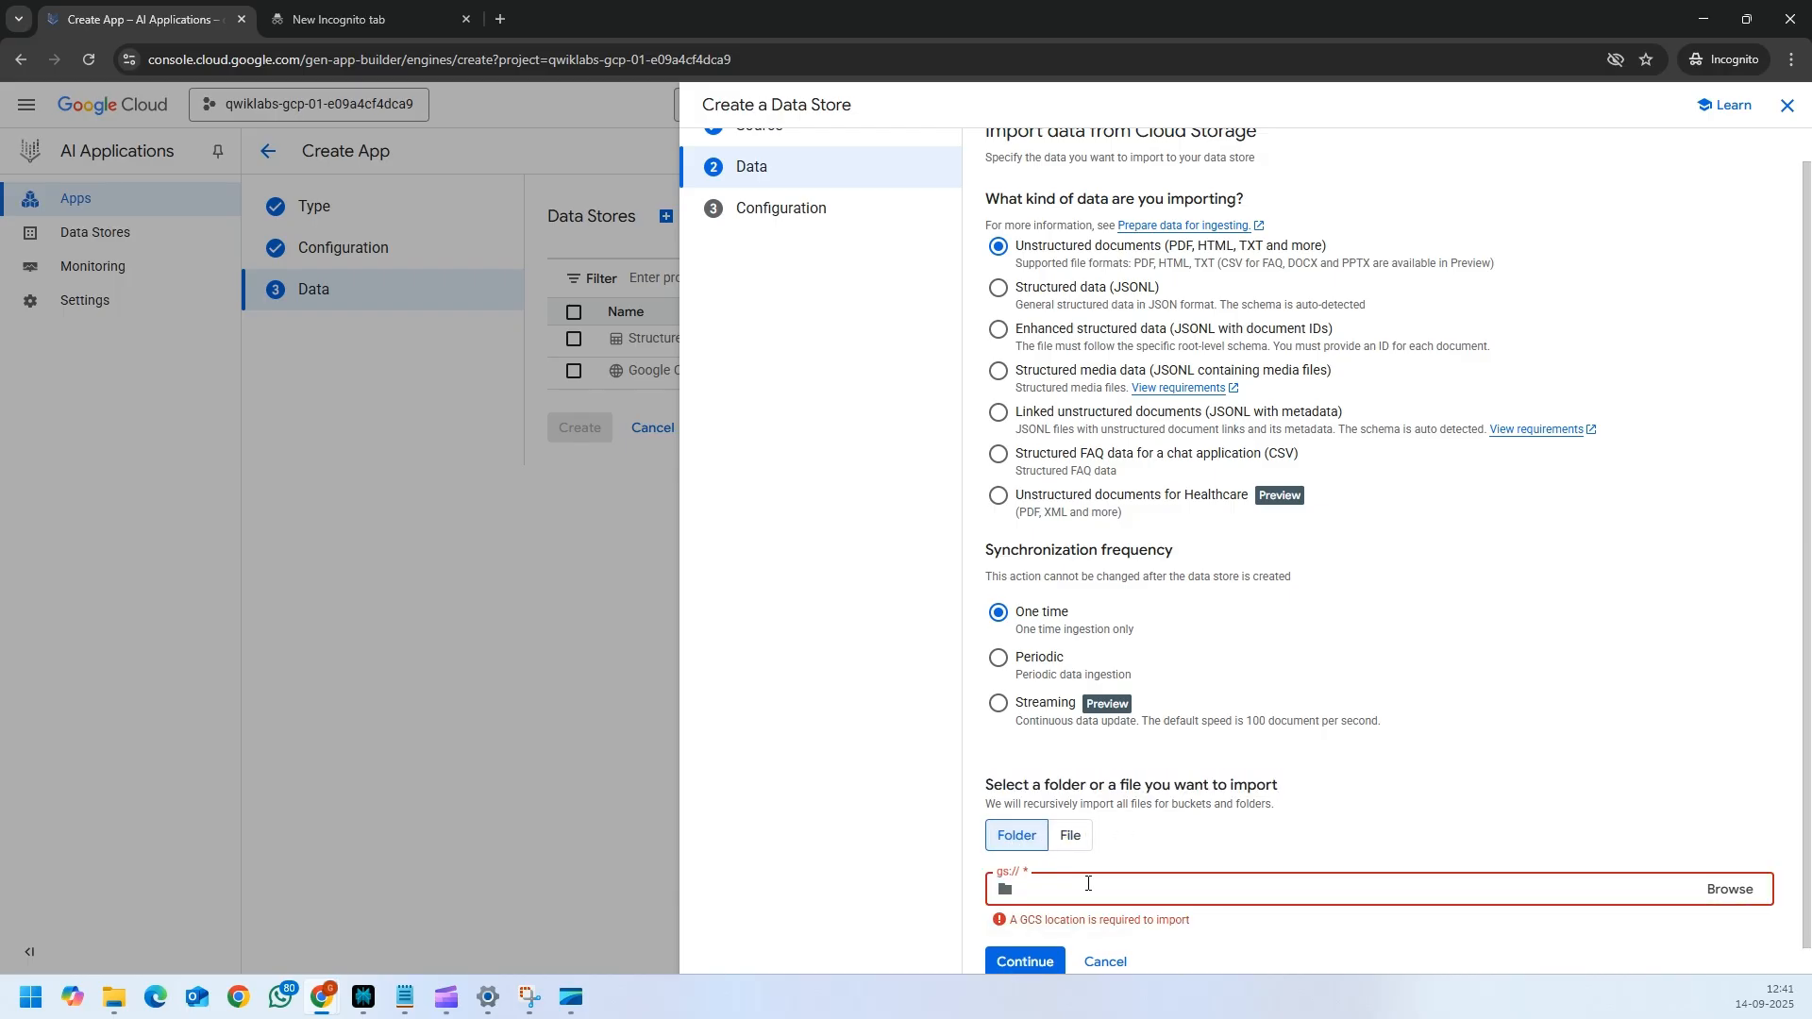
text(cloud-samples-data/gen-app-builder/search/alphabet-investor-pdfs)
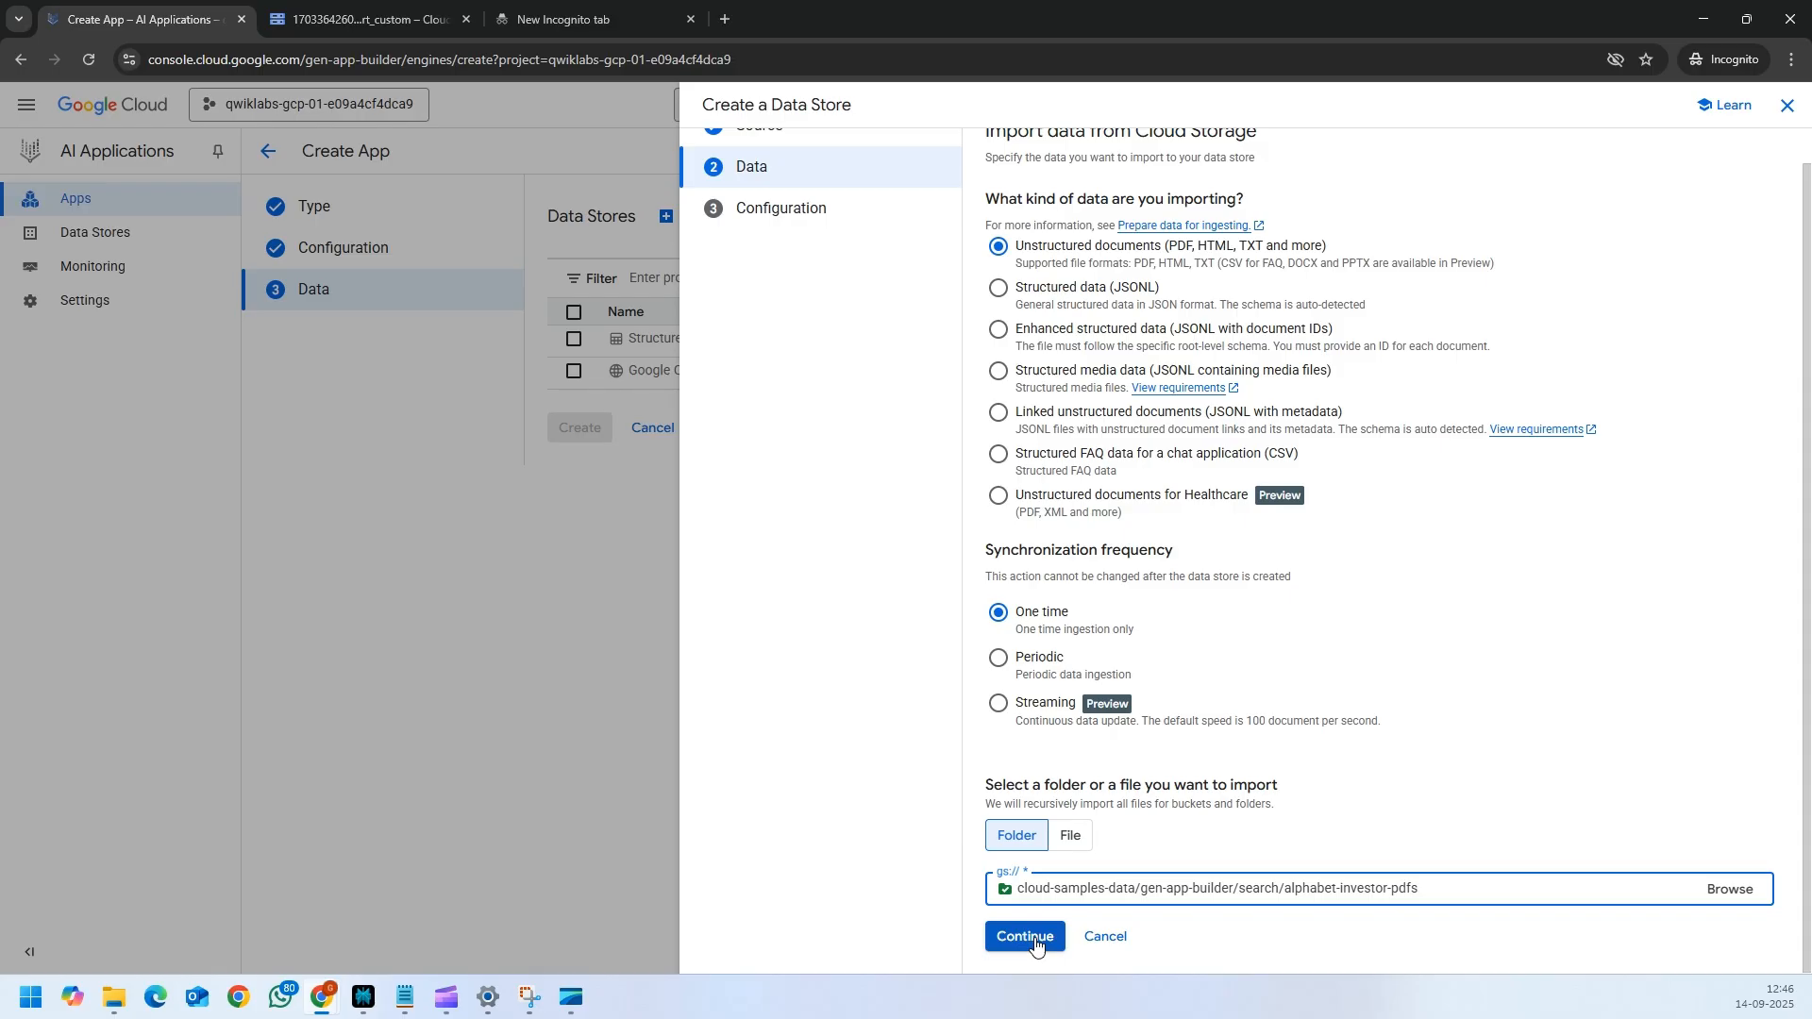
click(1029, 938)
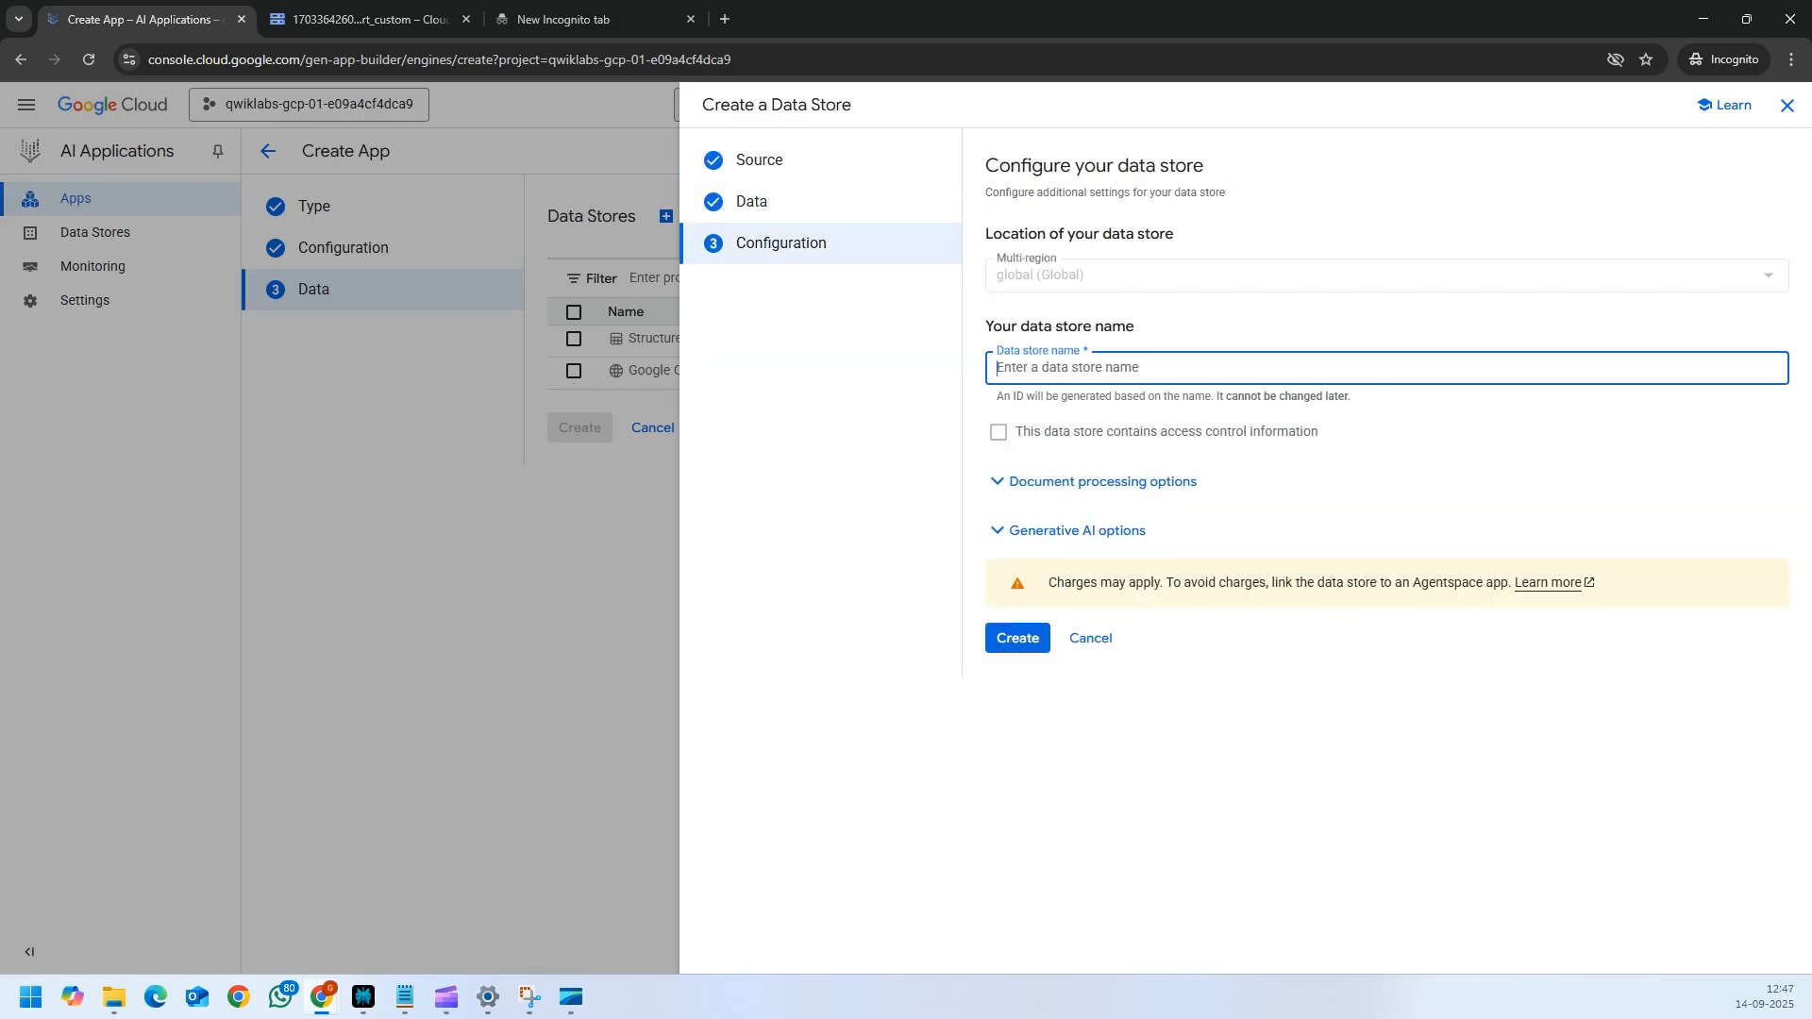
- Name the new data store Unstructured PDF Data
key(alt+Tab)
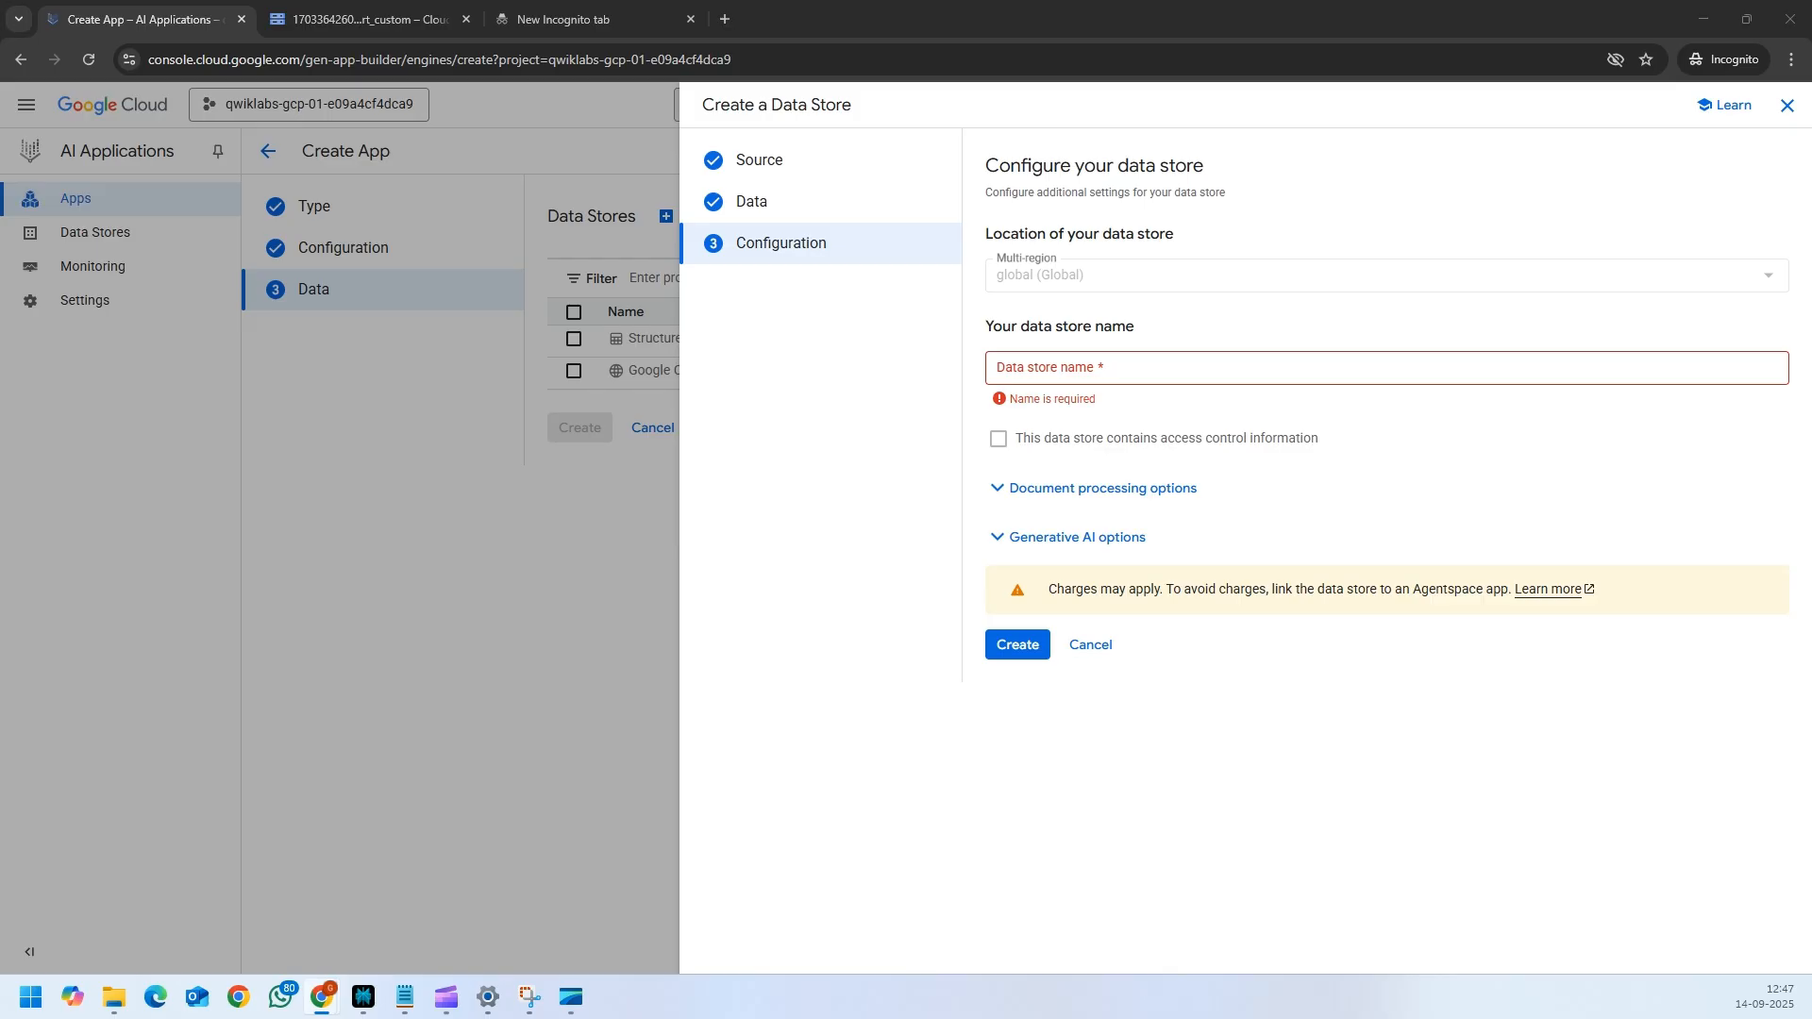
click(1054, 364)
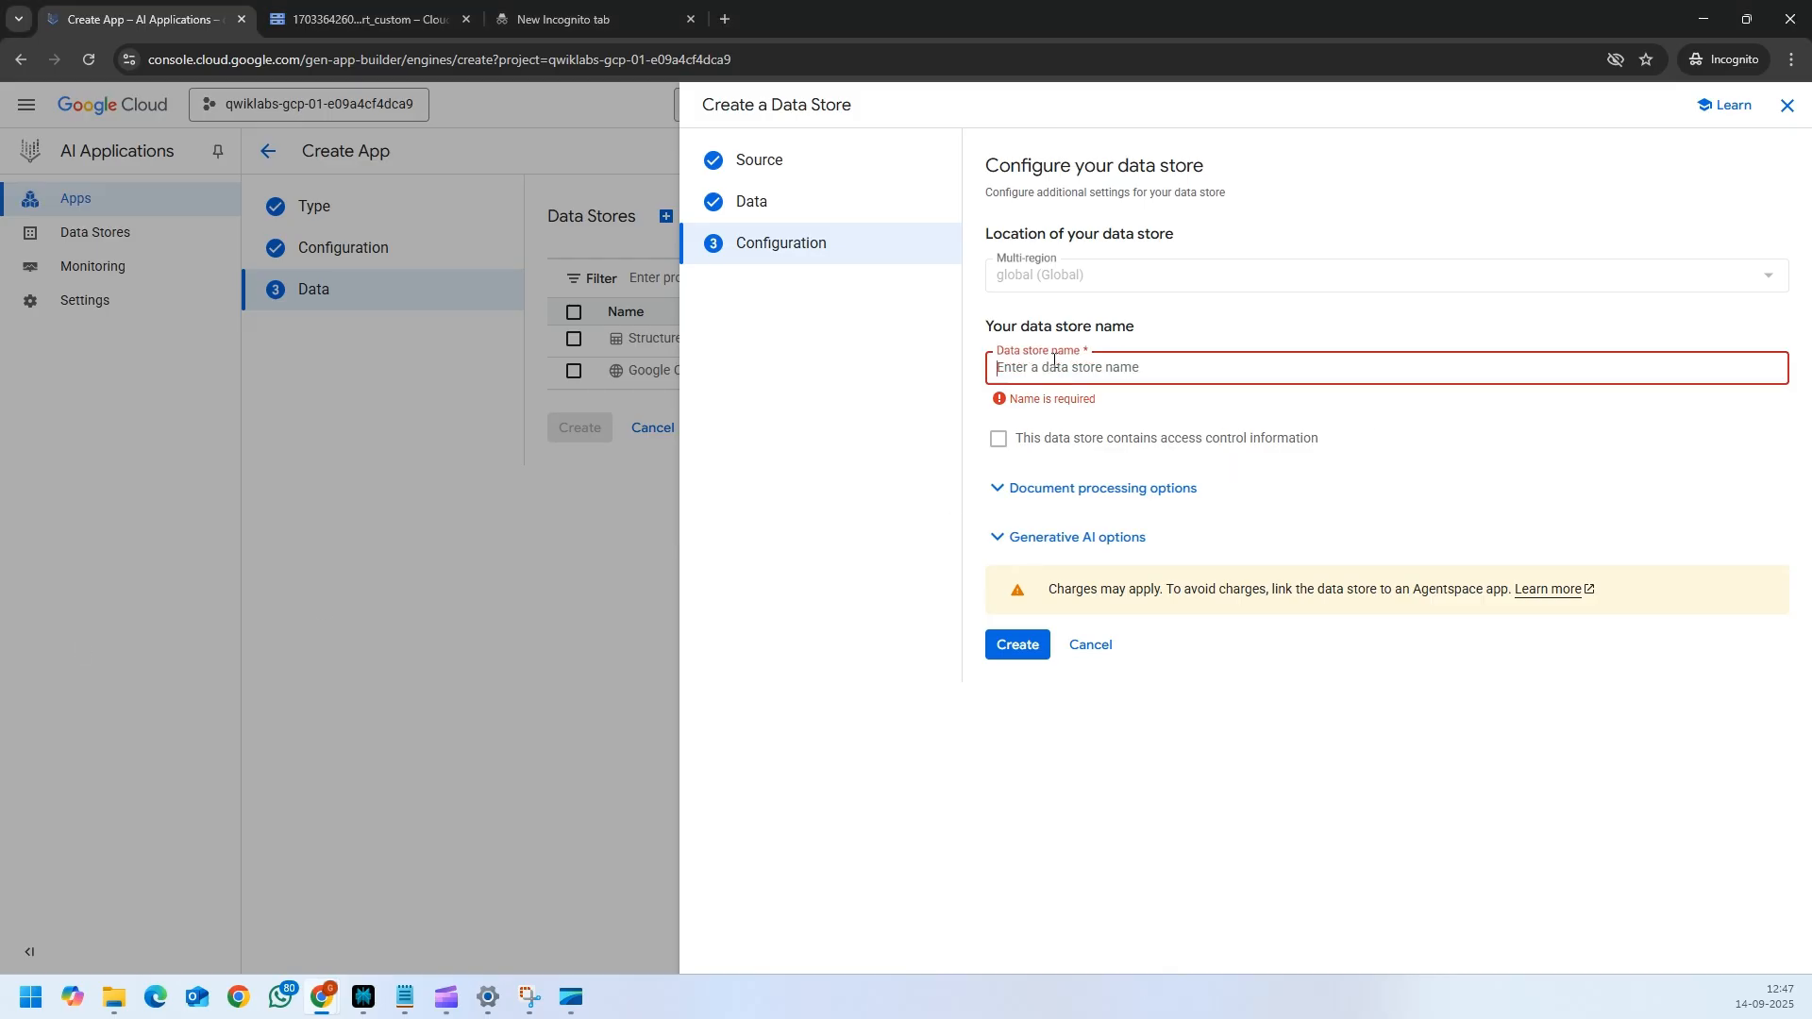
text(Unstructured PDF Data)
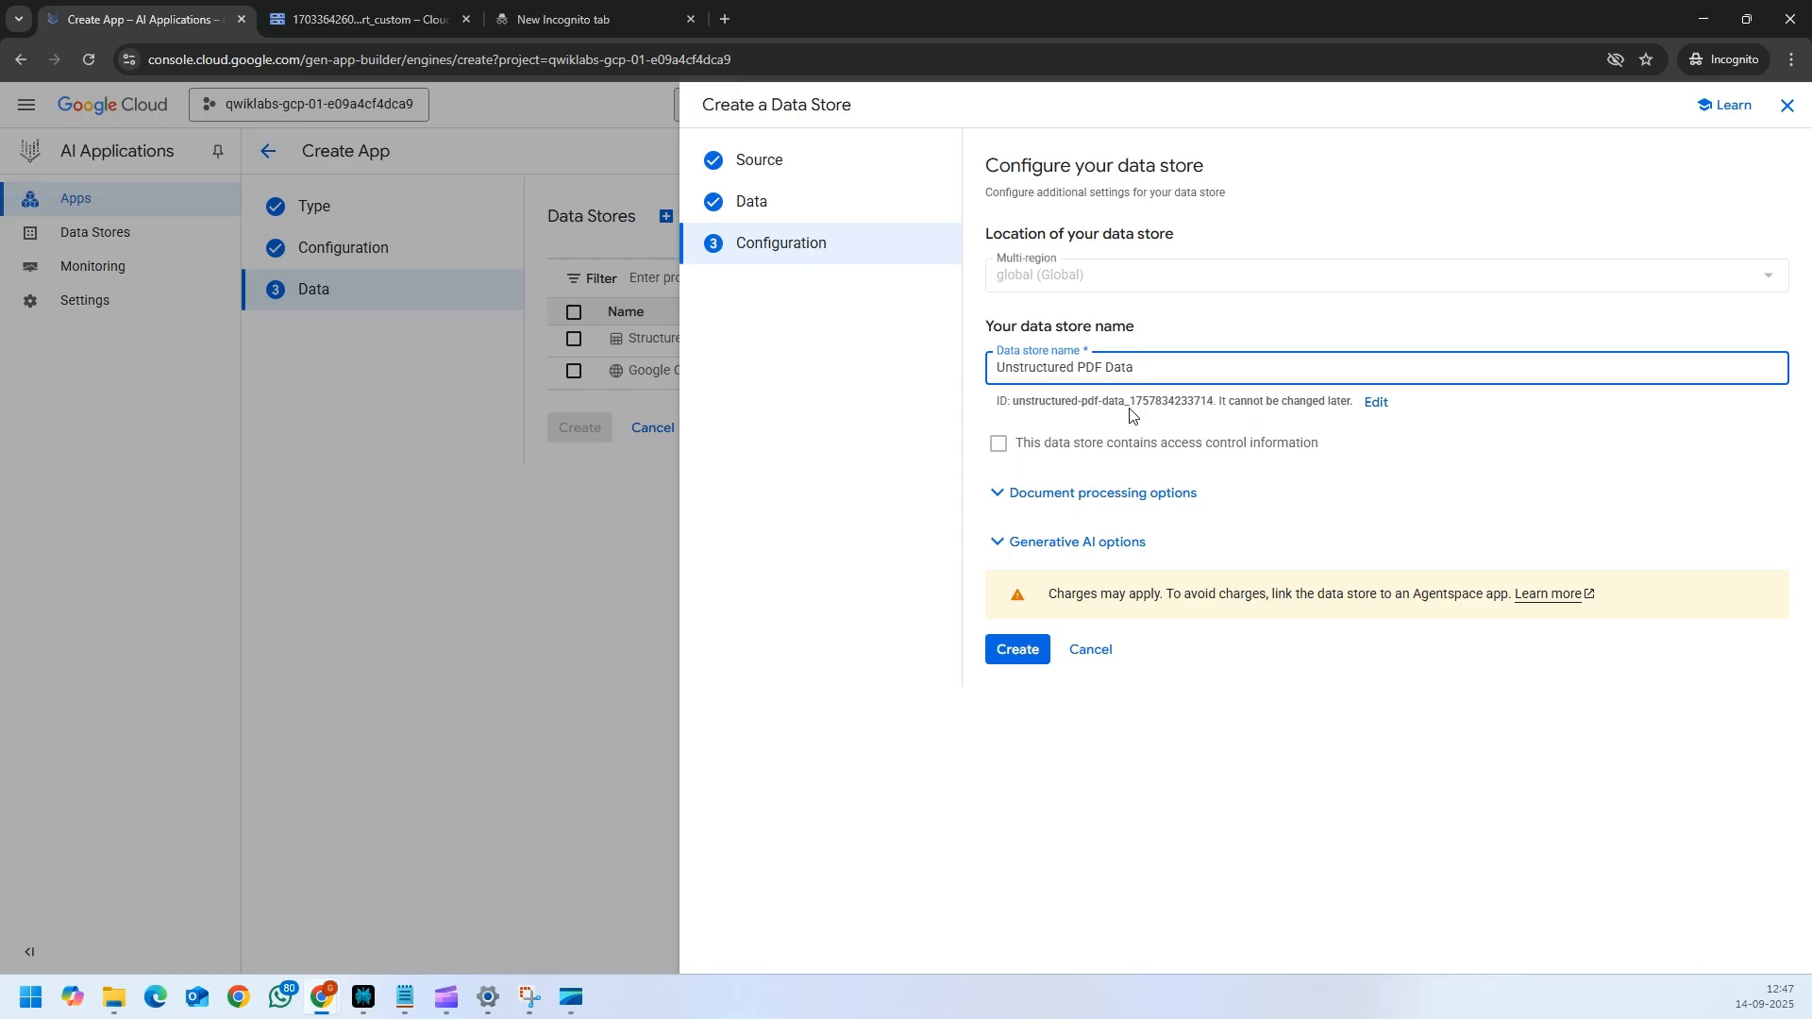
- Set the data store's default document parser to Layout Parser in the document processing options and review the resulting chunking settings
click(1000, 500)
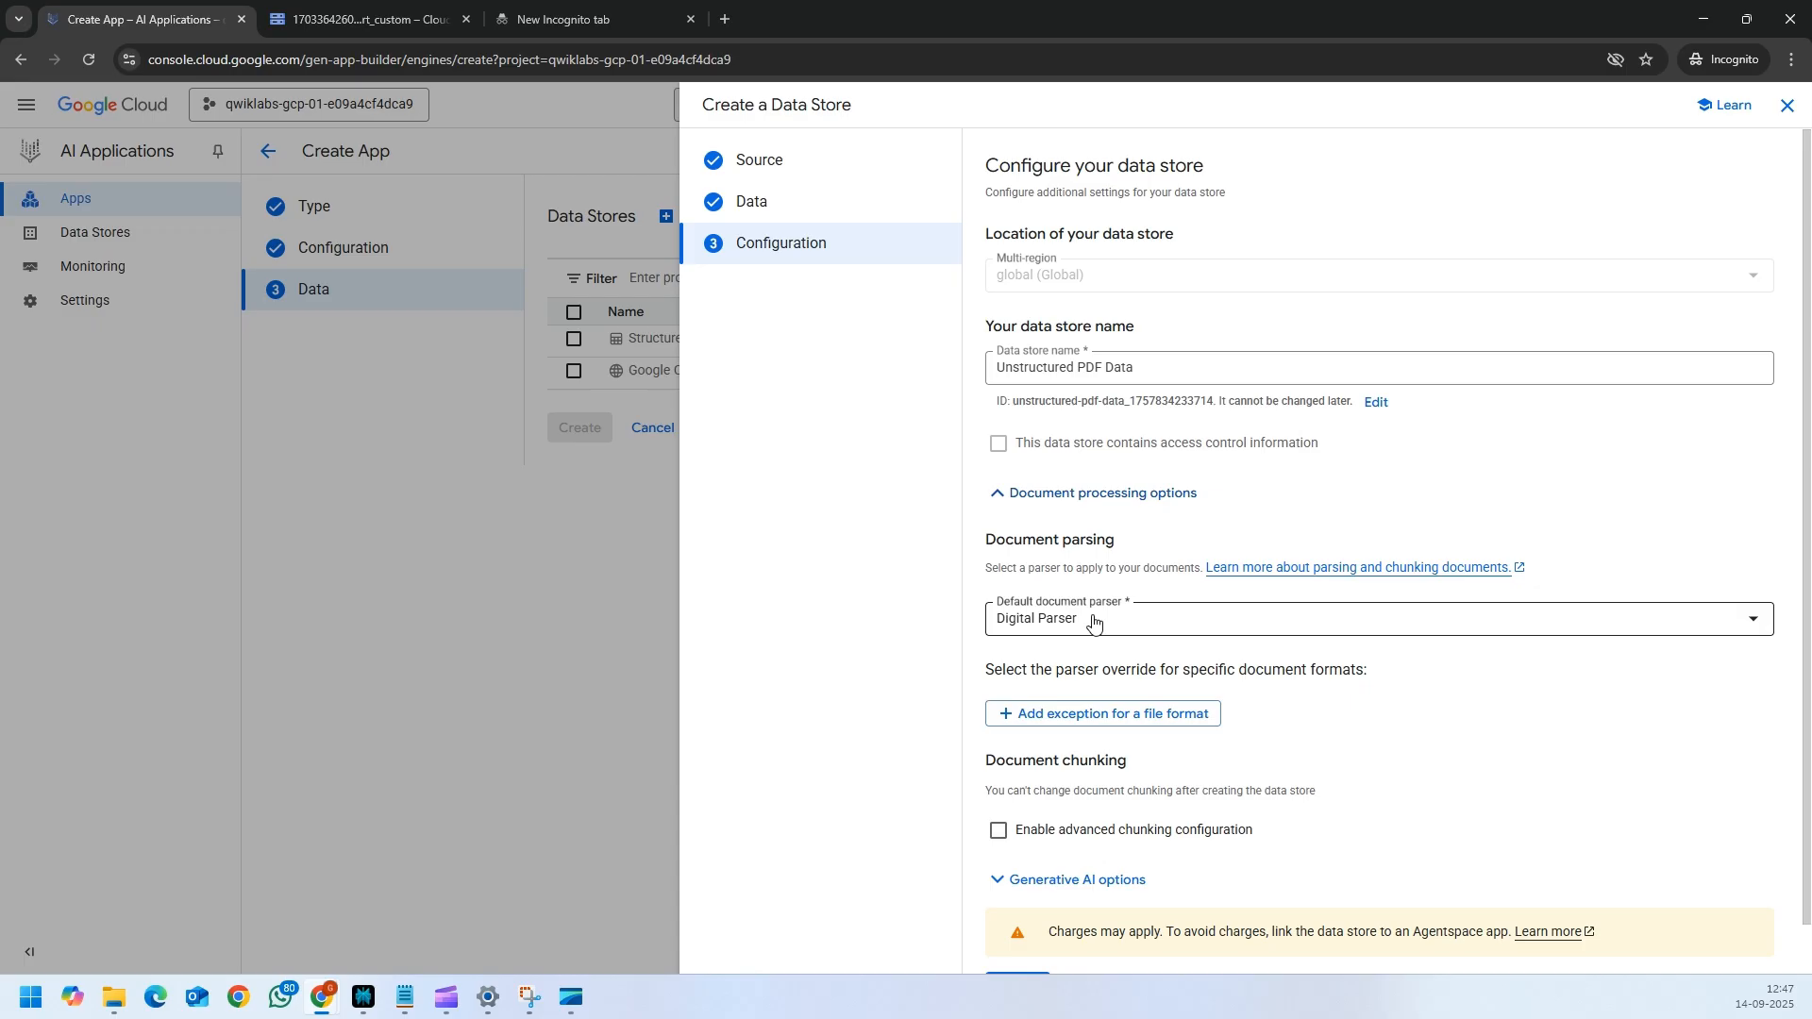
scroll(1093, 621, down, 1)
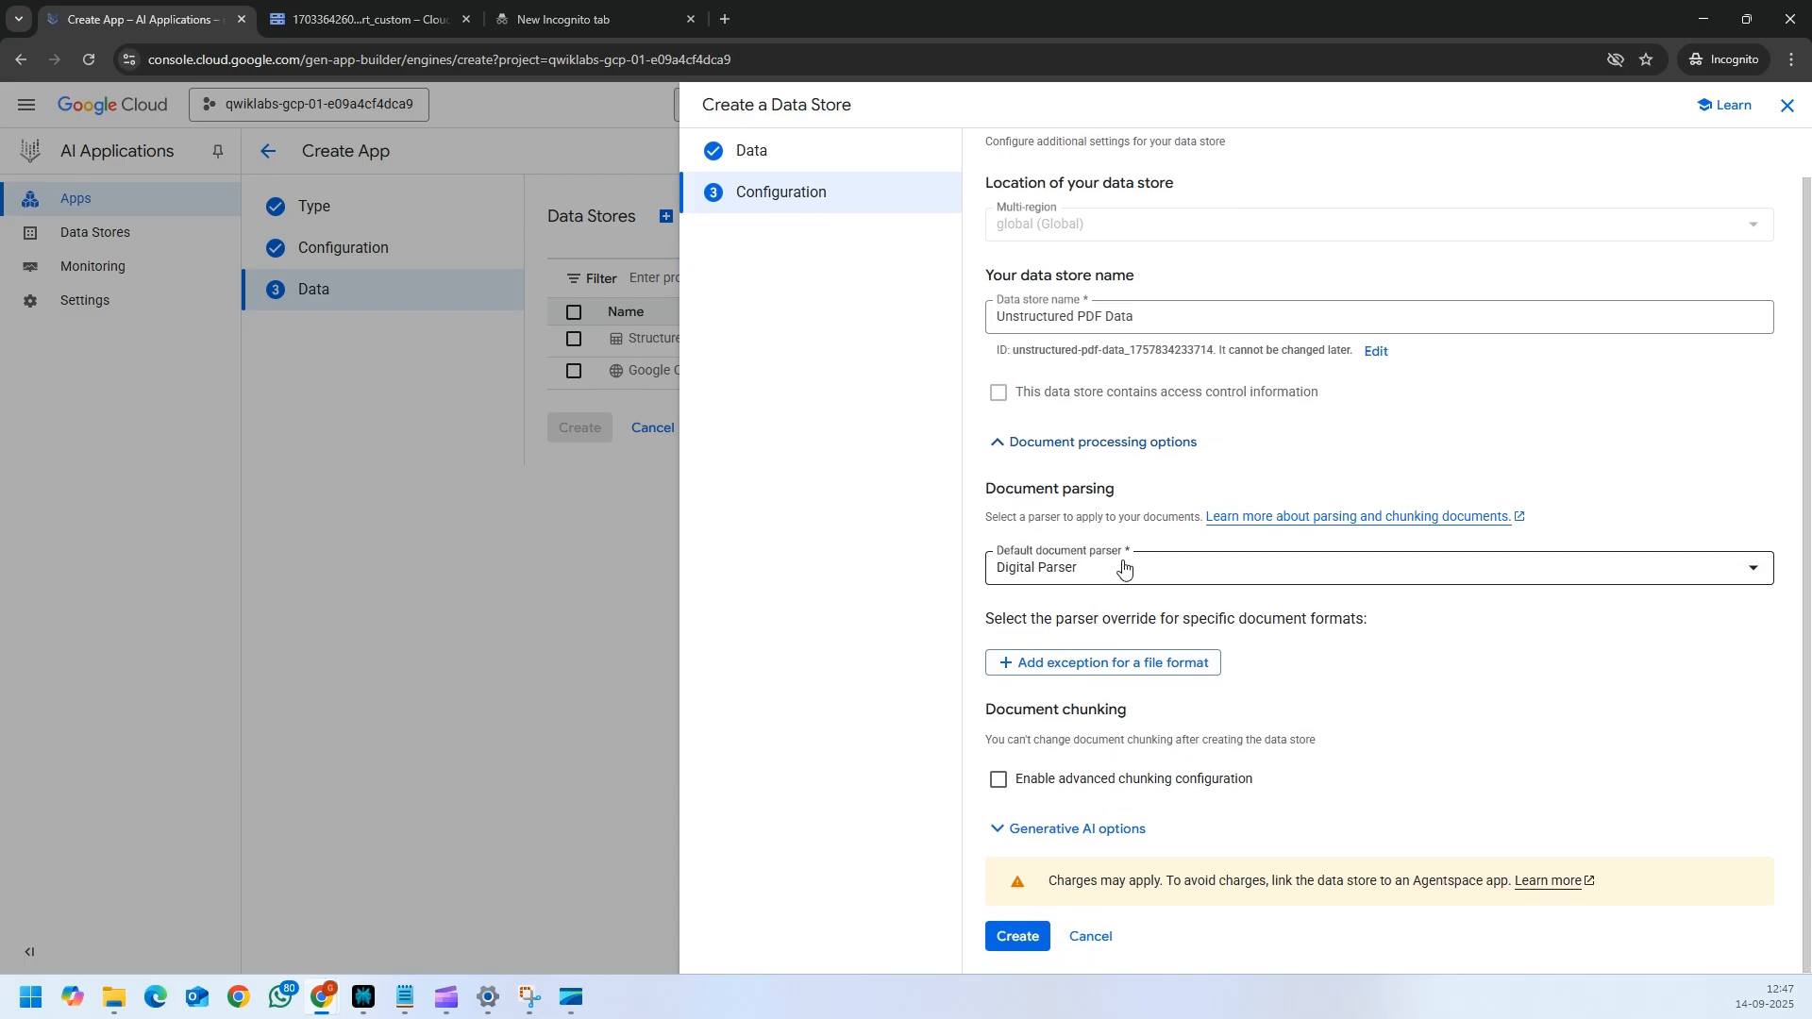
click(1133, 567)
click(1068, 641)
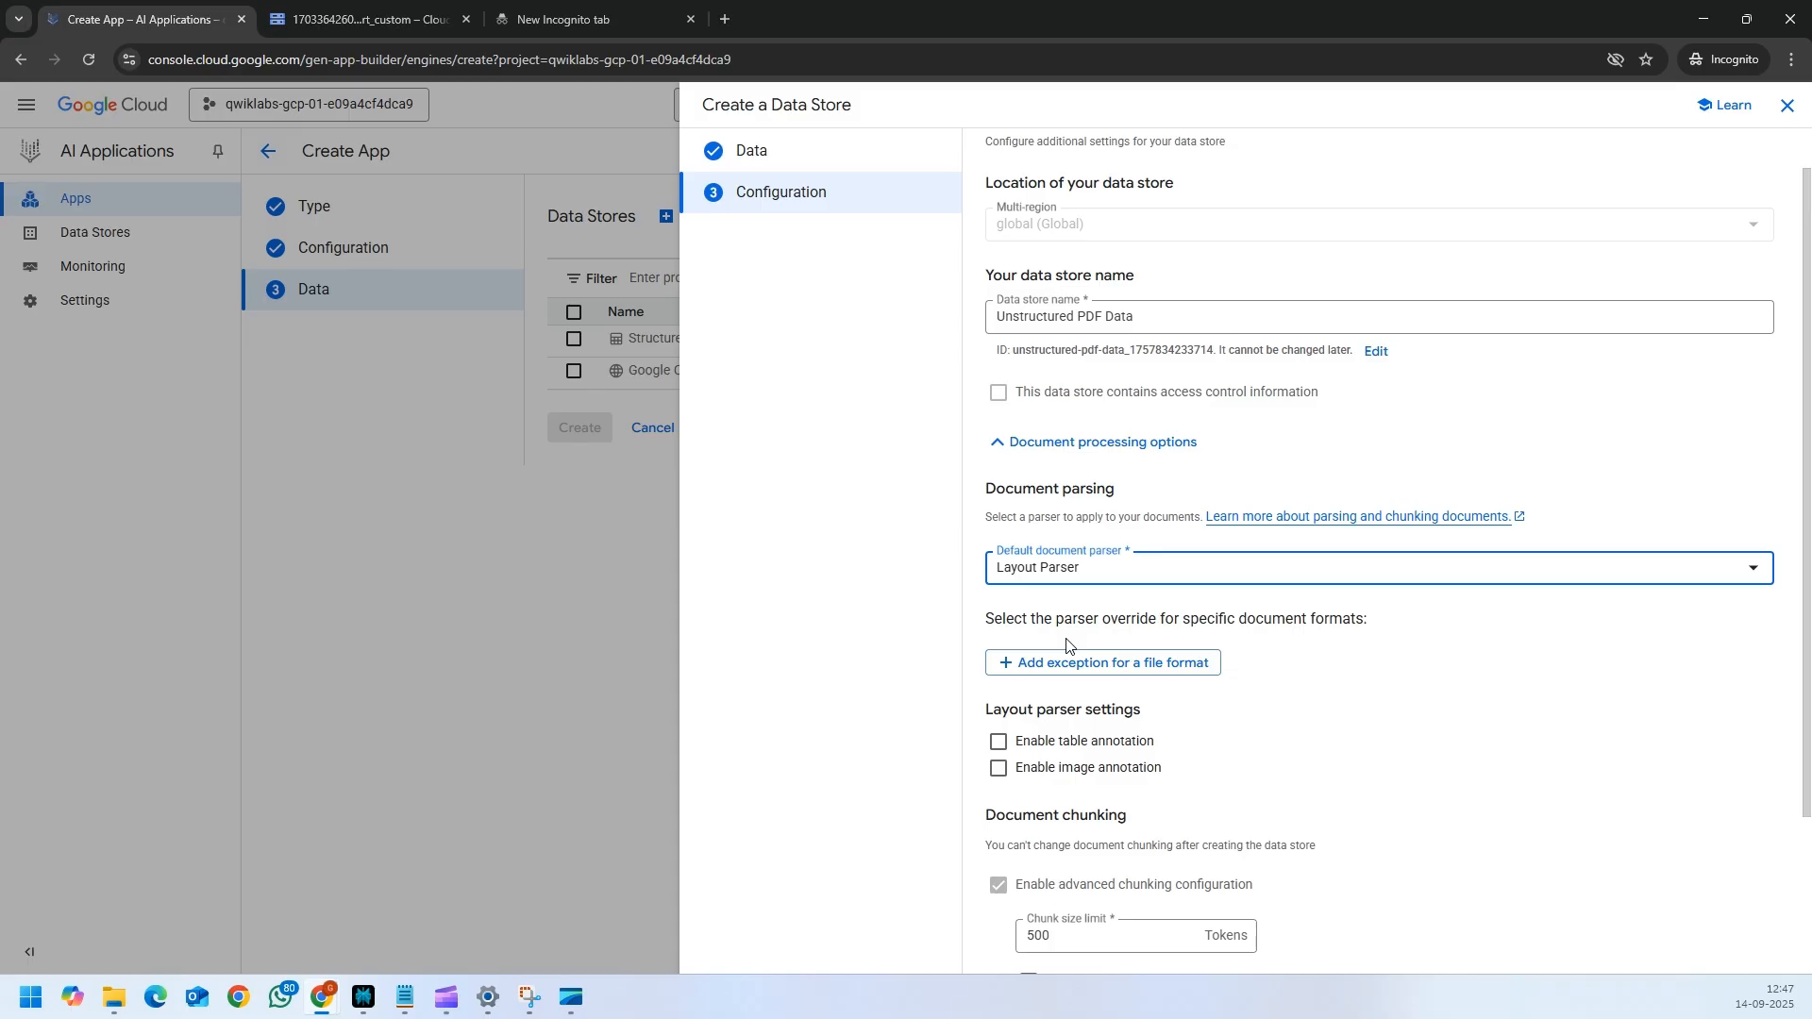
scroll(1085, 642, down, 2)
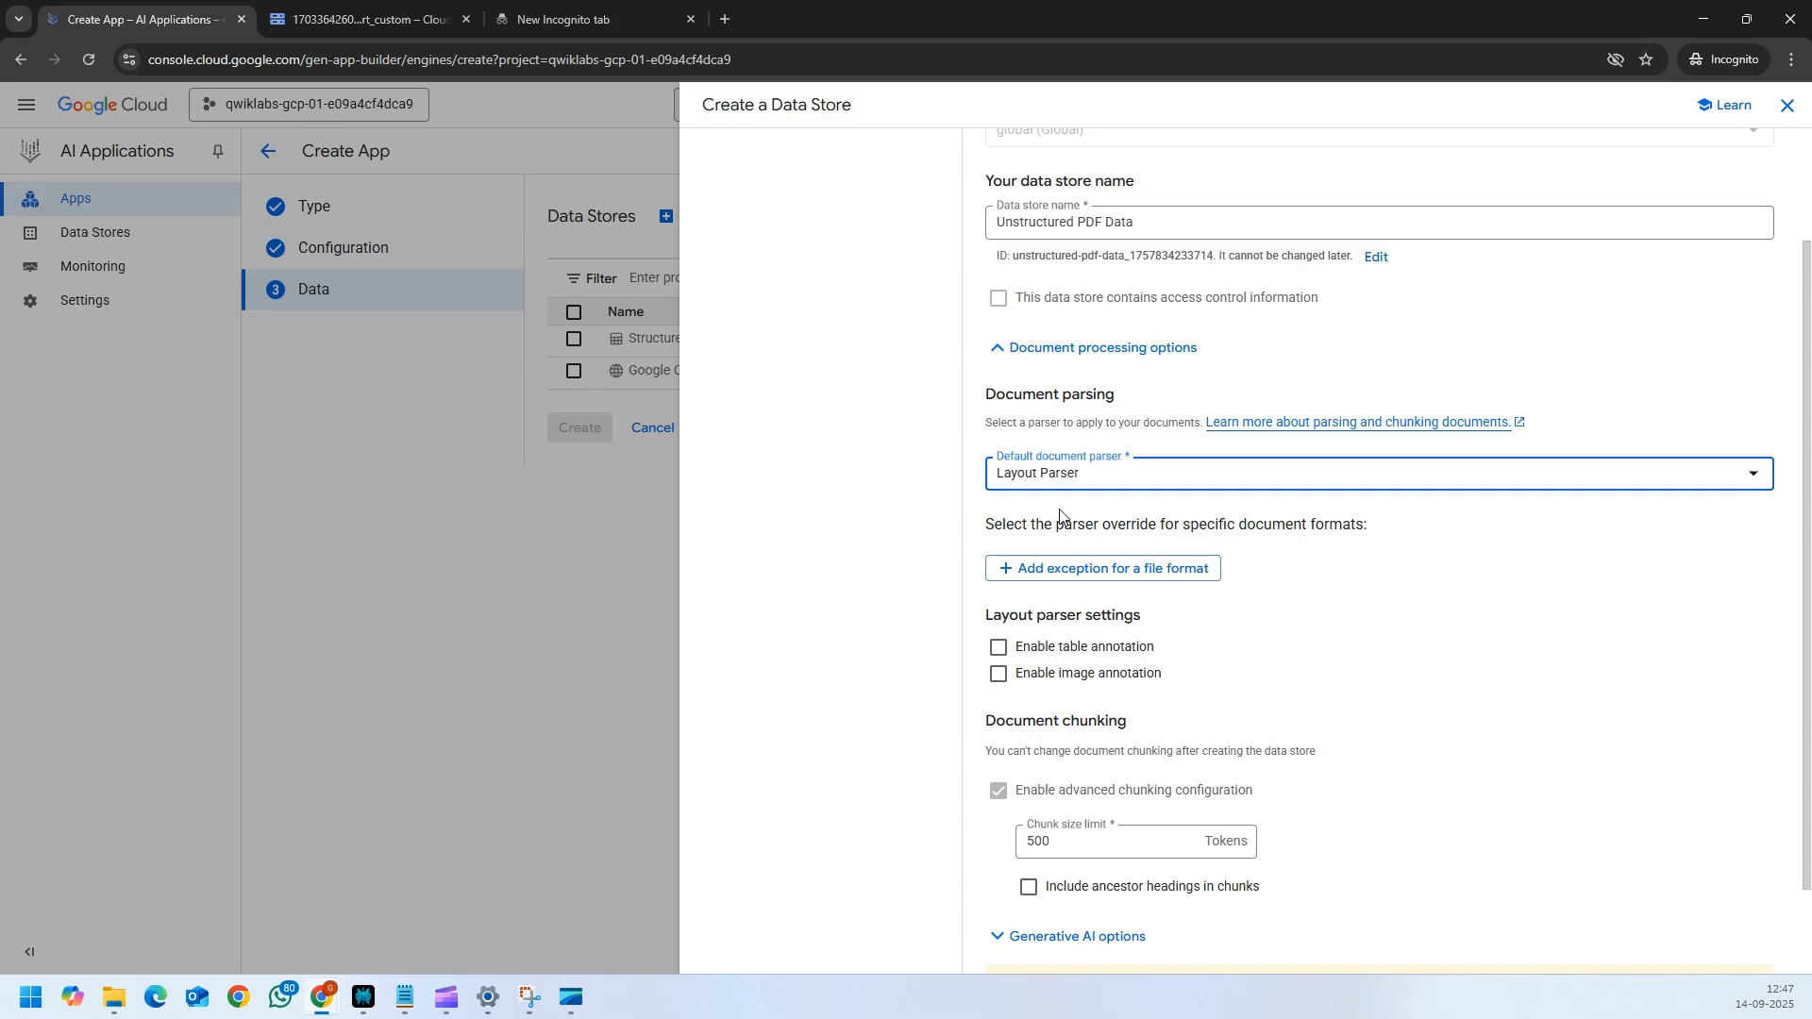
scroll(1100, 519, down, 1)
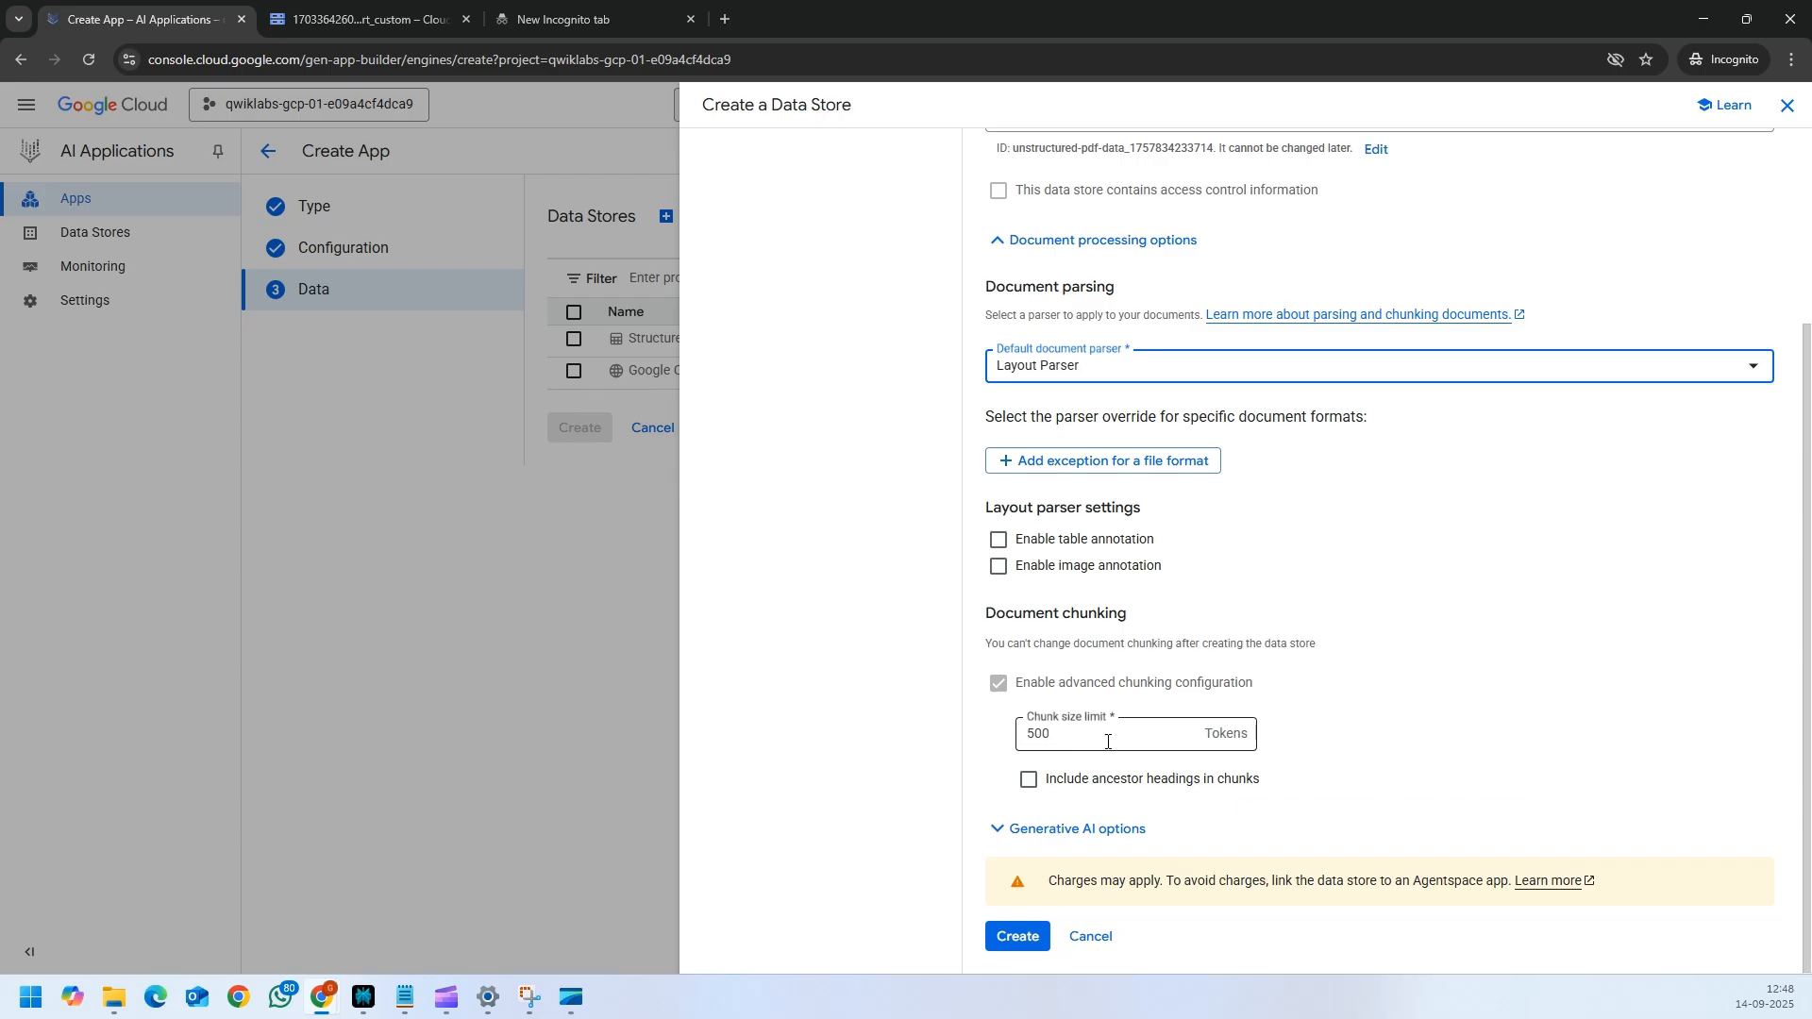
- Create the Unstructured PDF Data store and finish creating the app with that data store selected
click(1032, 948)
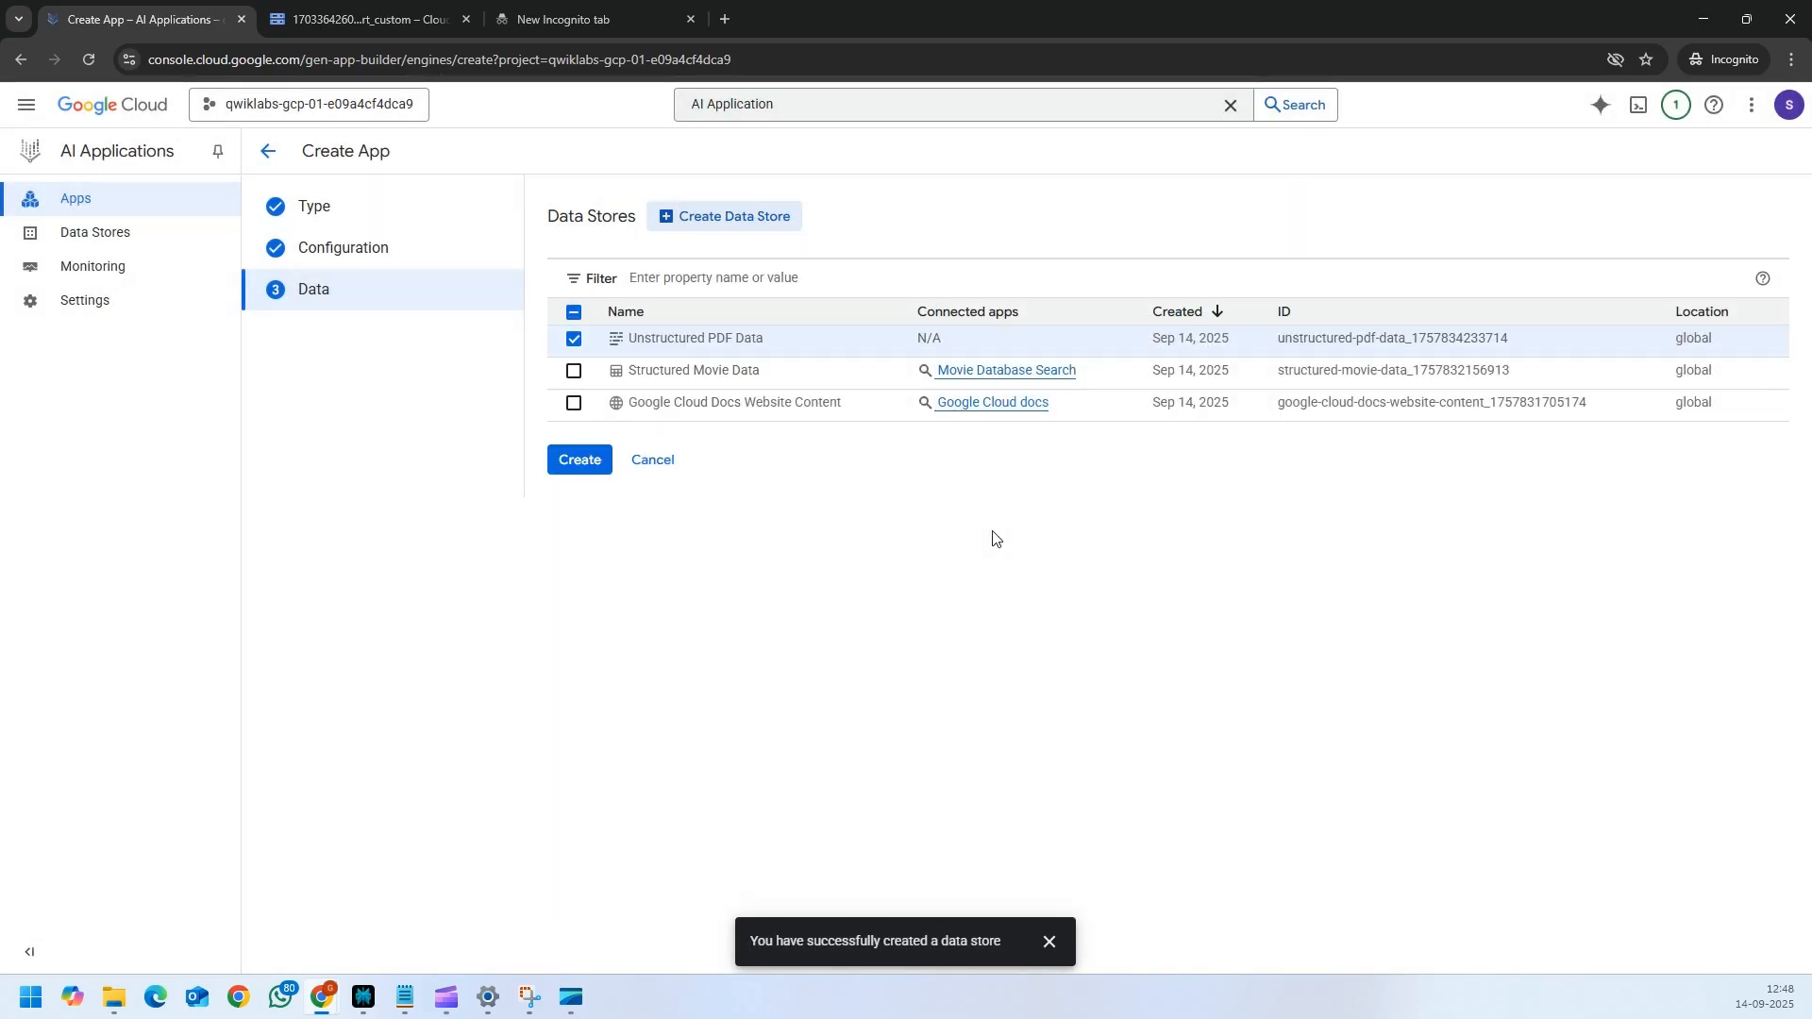
click(1049, 940)
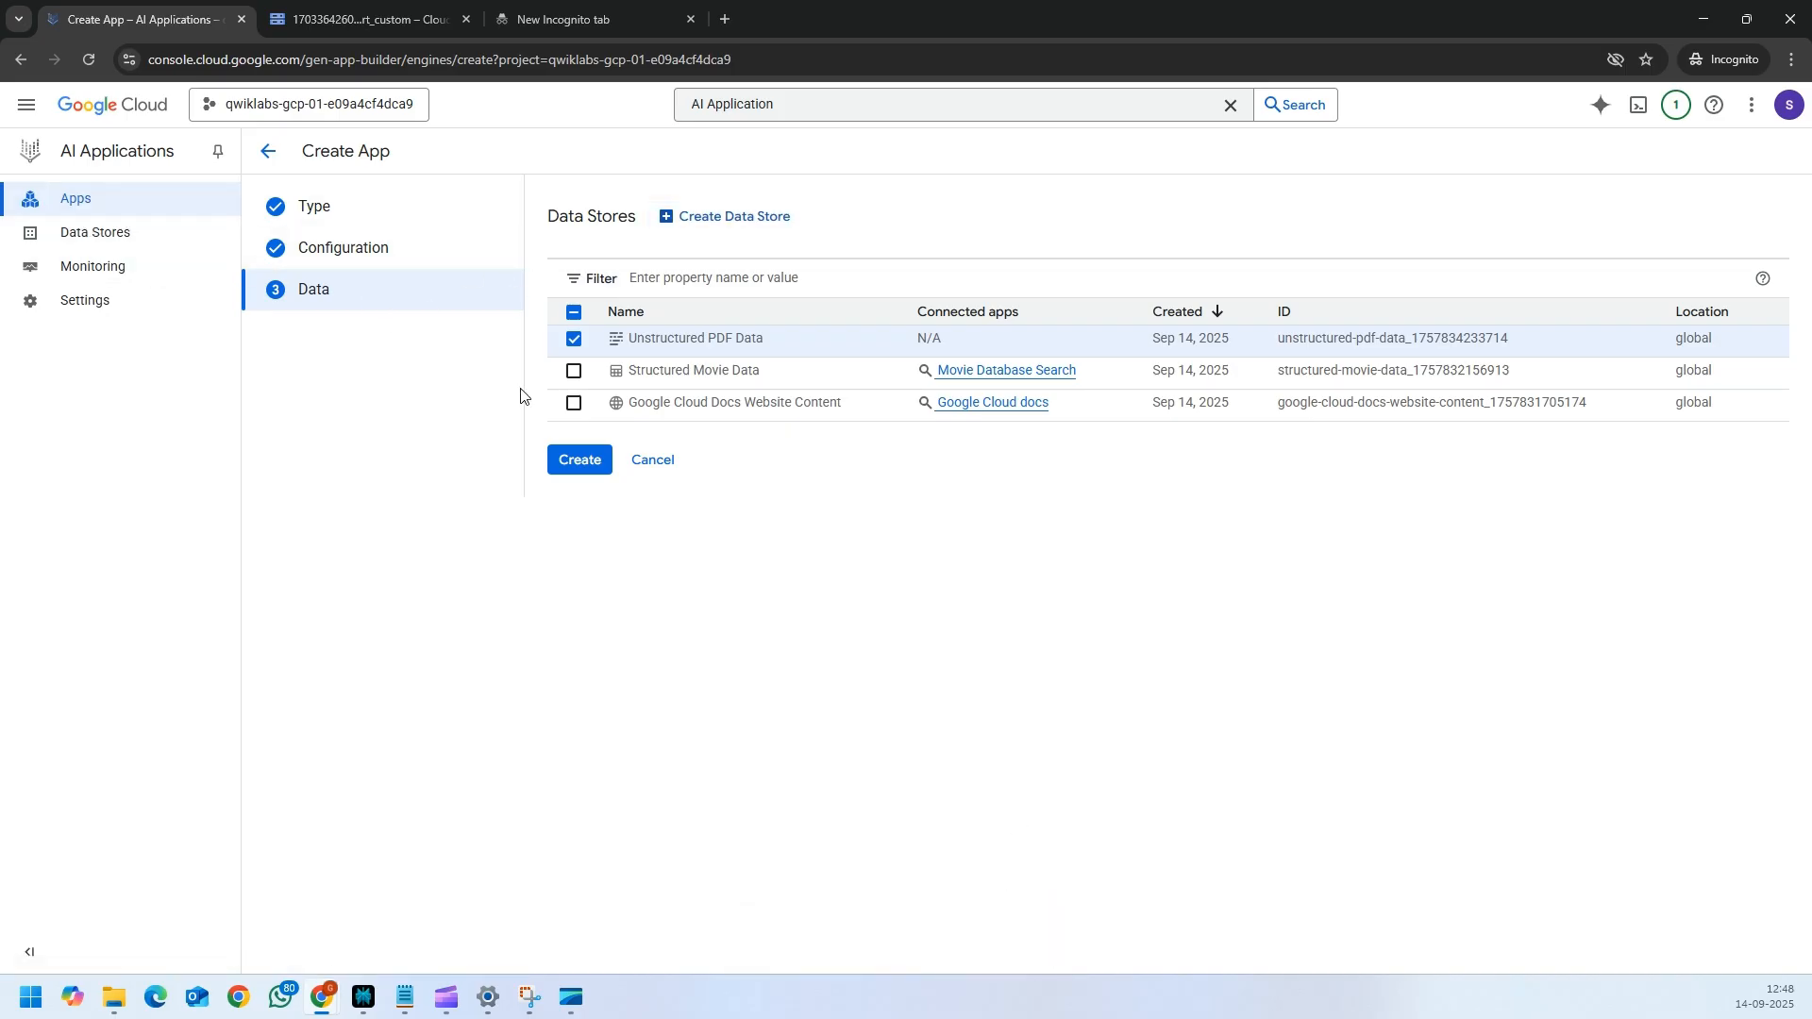
click(580, 460)
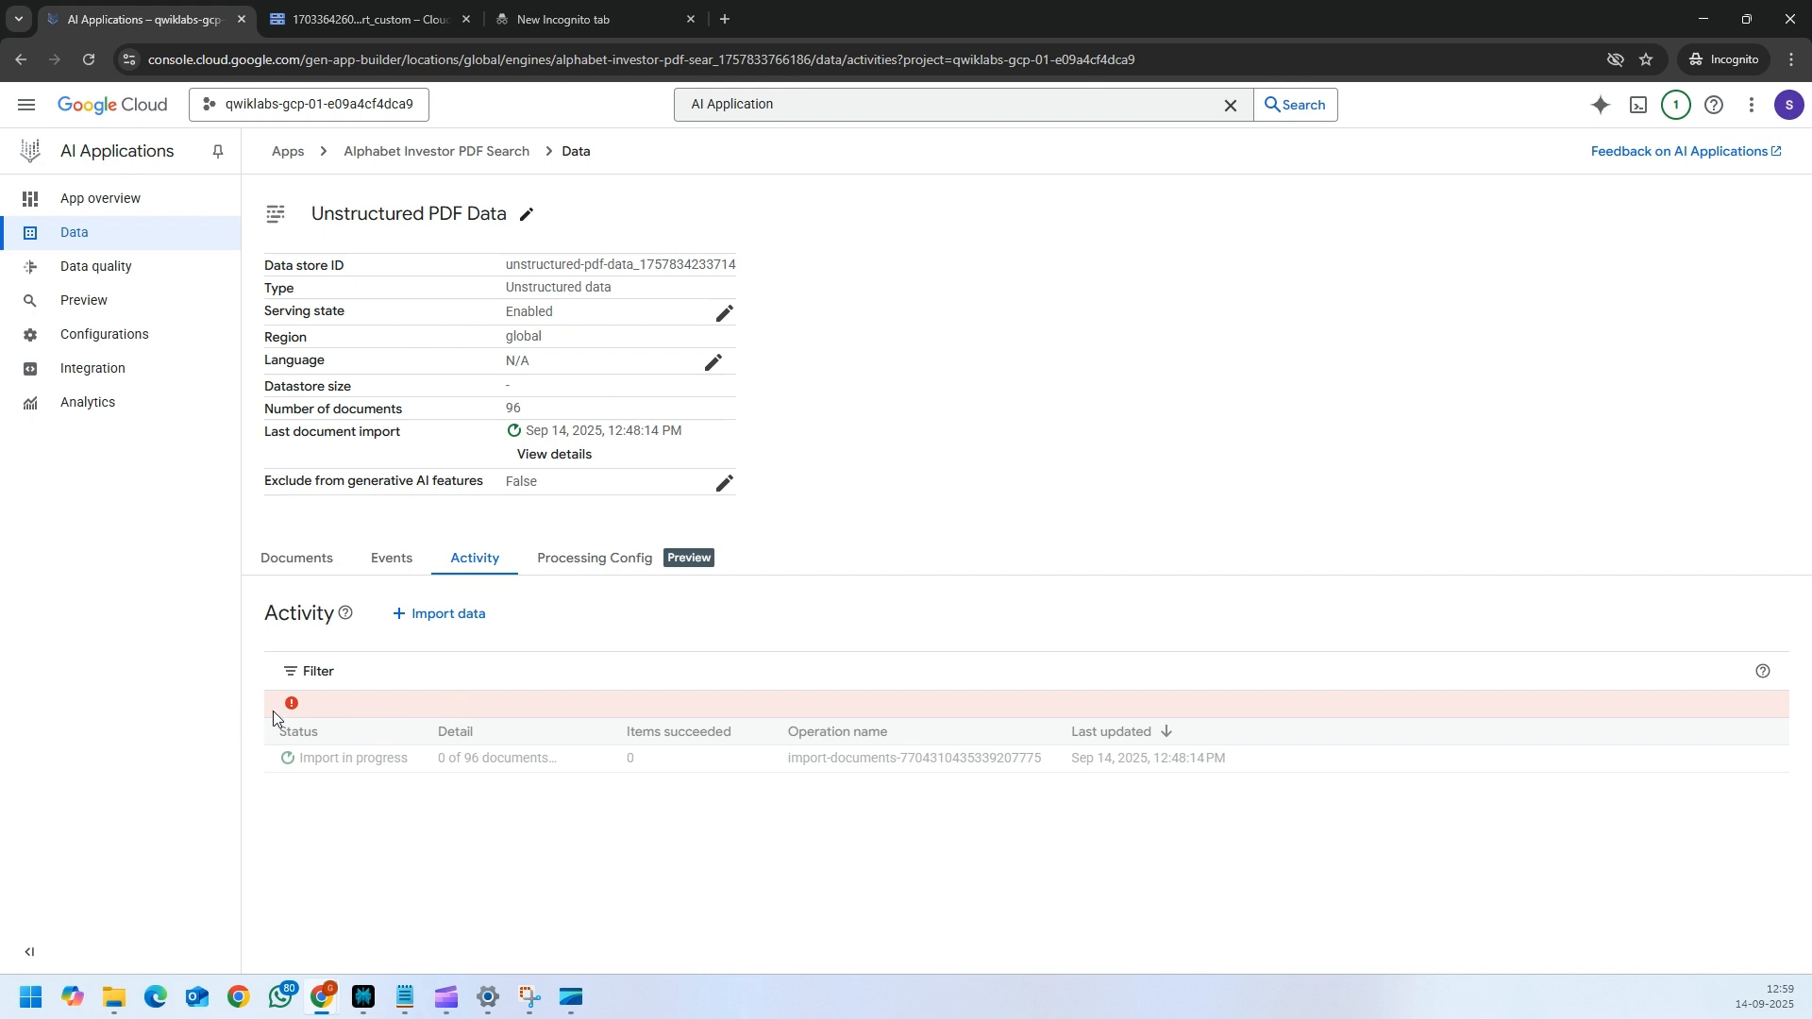
- View the imported document 2019Q2_alphabet_earnings_release.pdf in a separate tab from the data store's document list, then return to the list
click(311, 566)
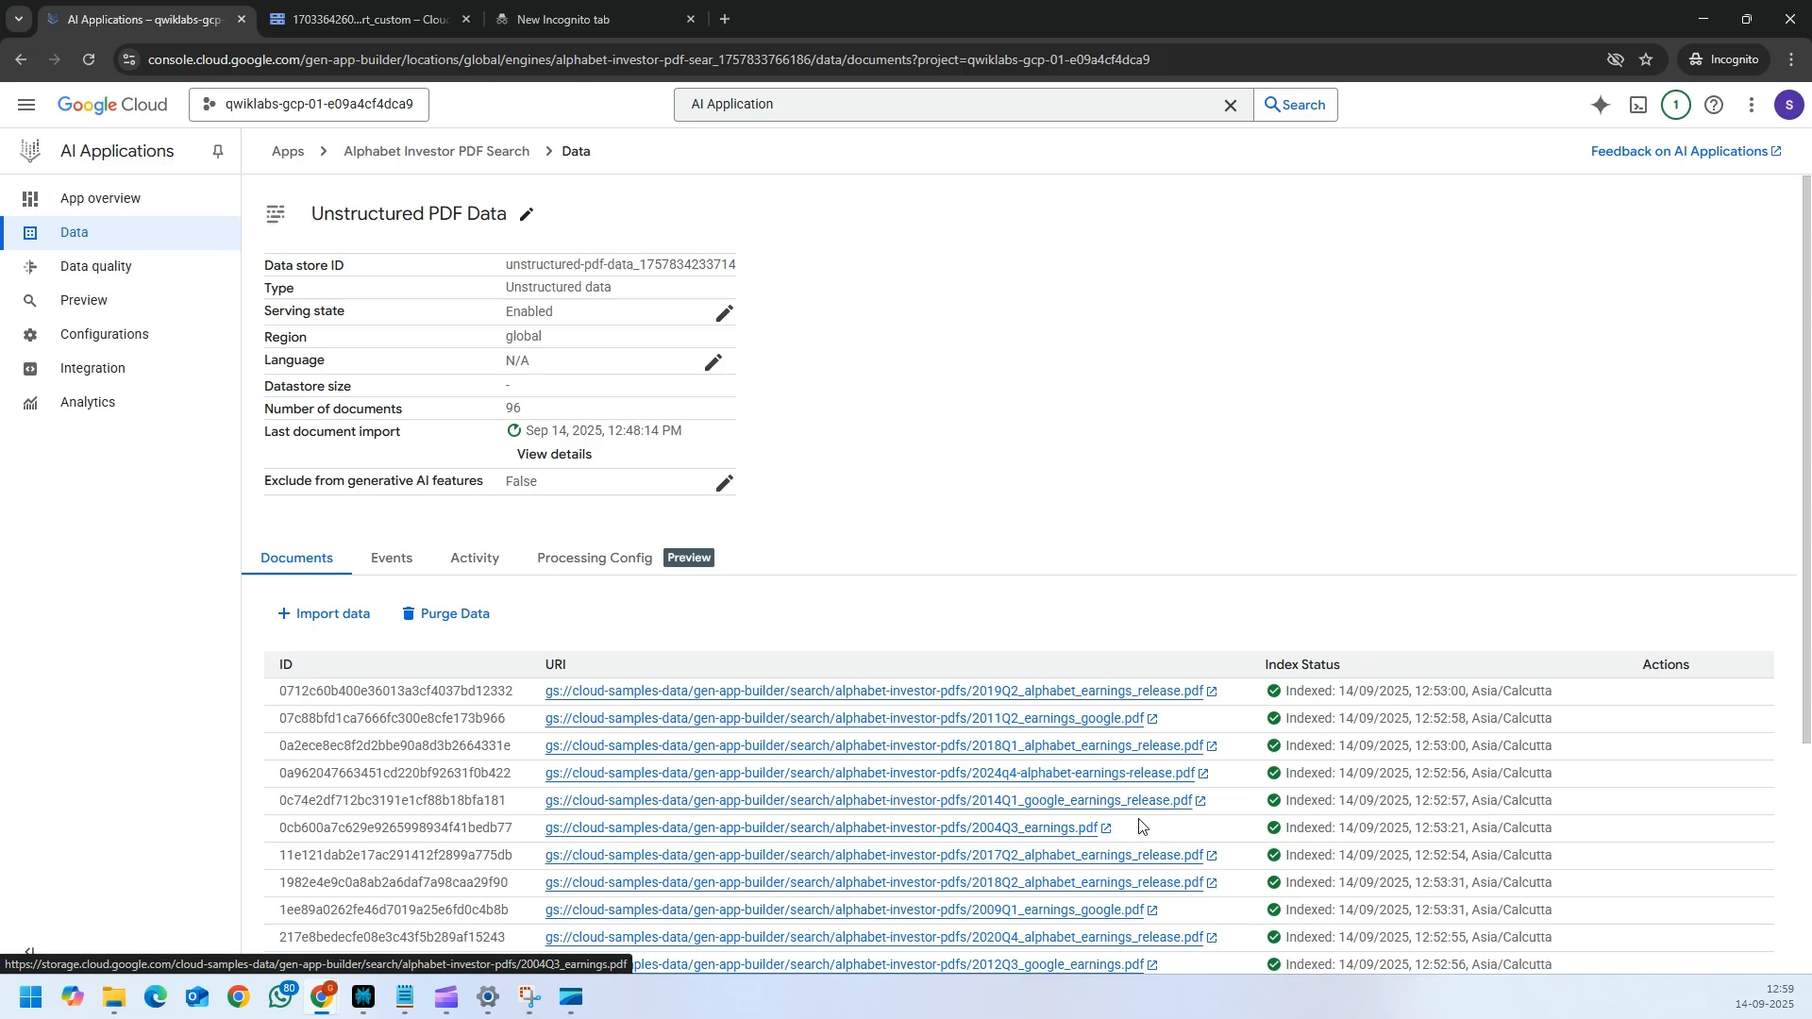
right_click(727, 697)
click(773, 712)
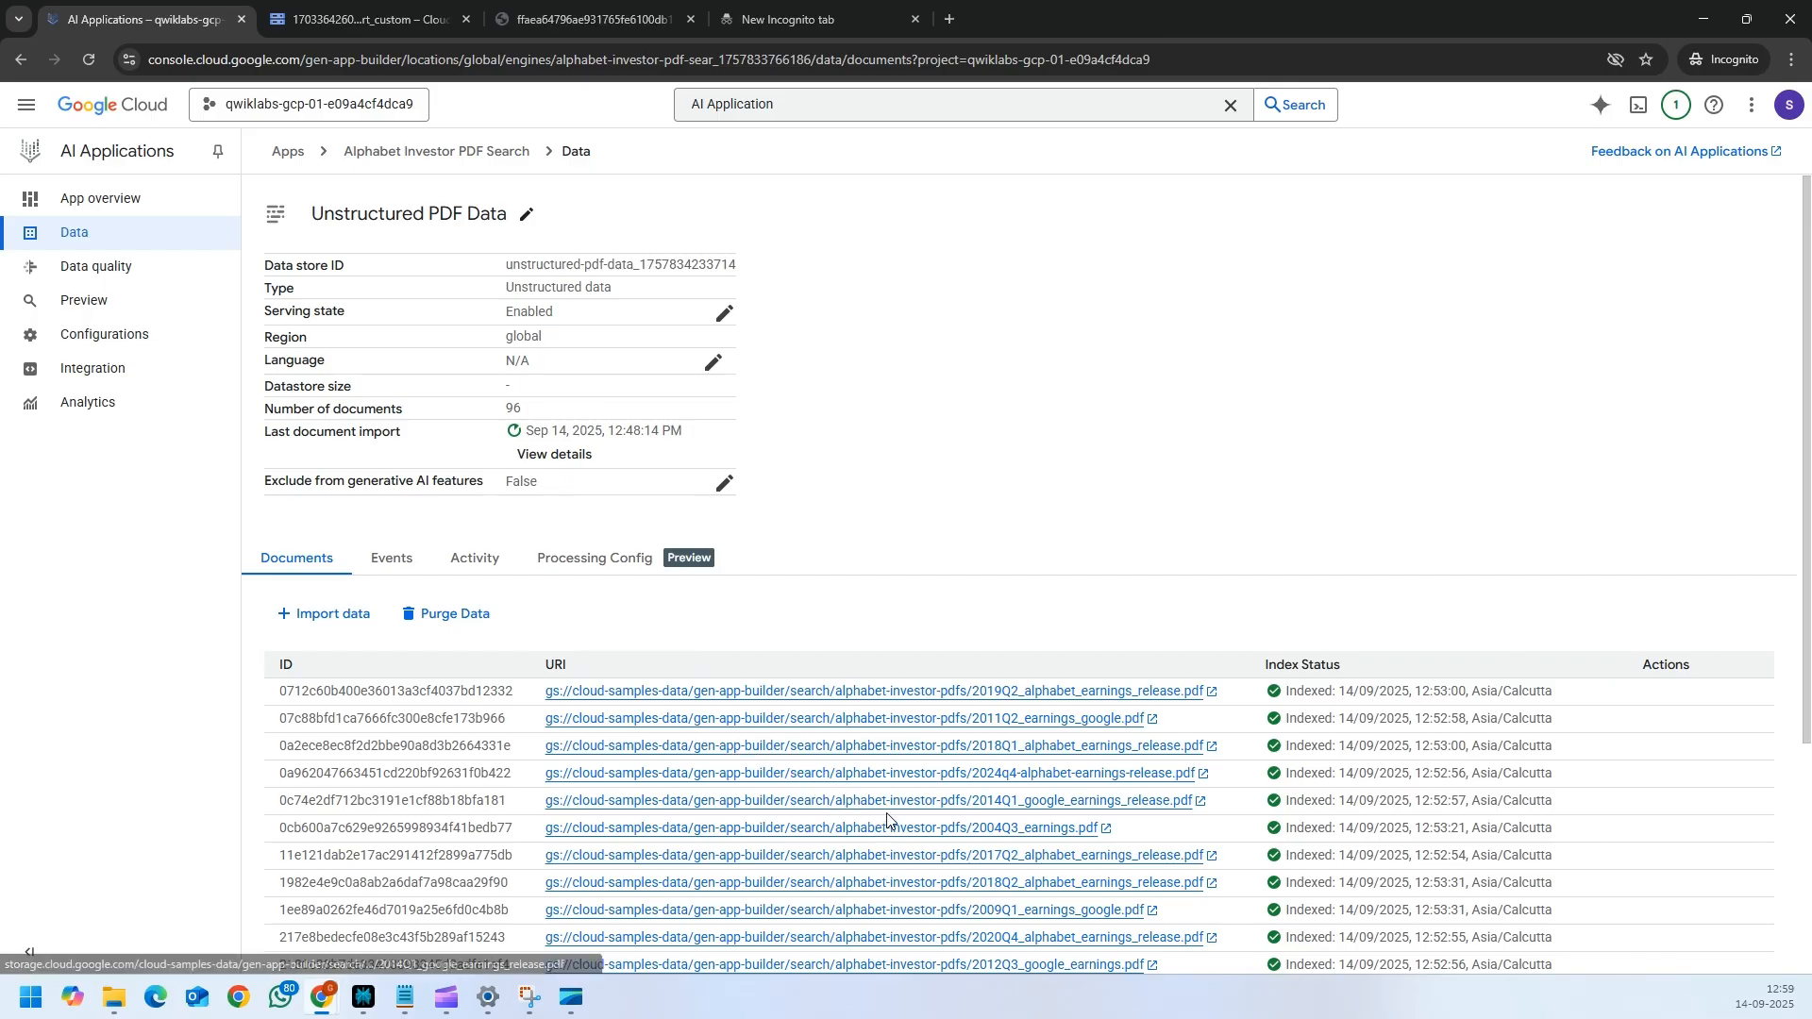
click(595, 20)
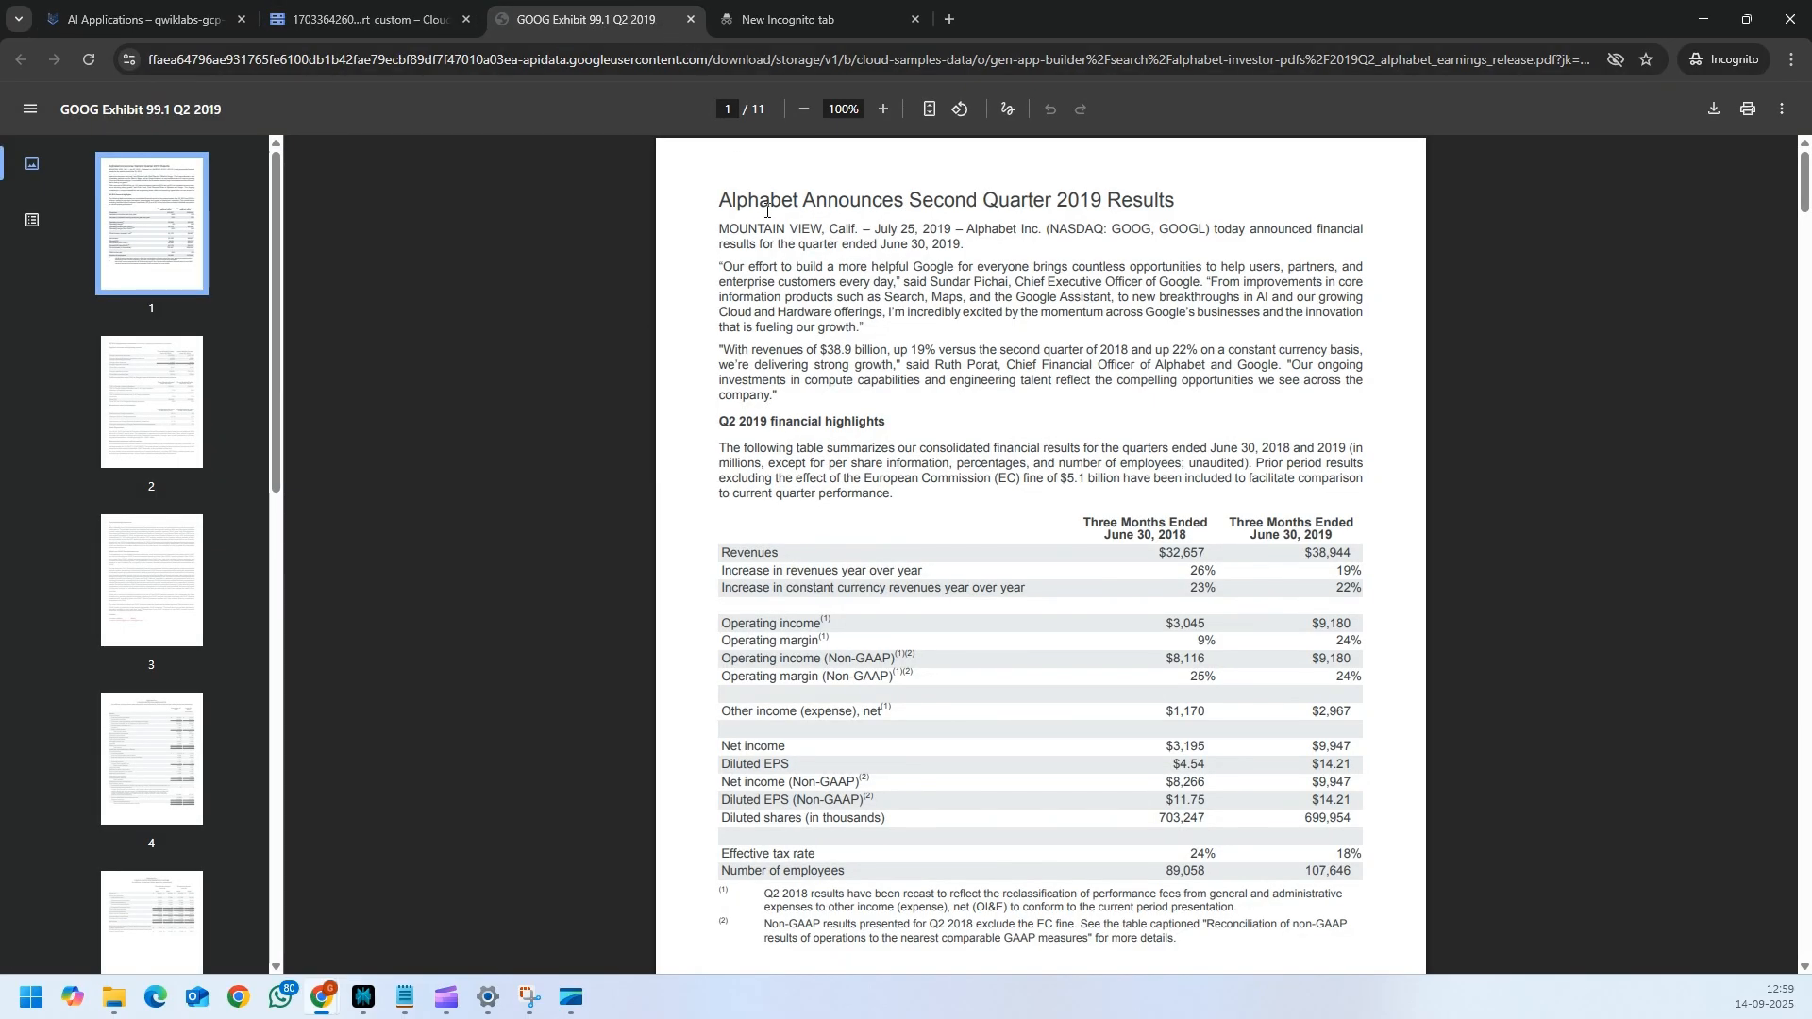
scroll(841, 391, down, 5)
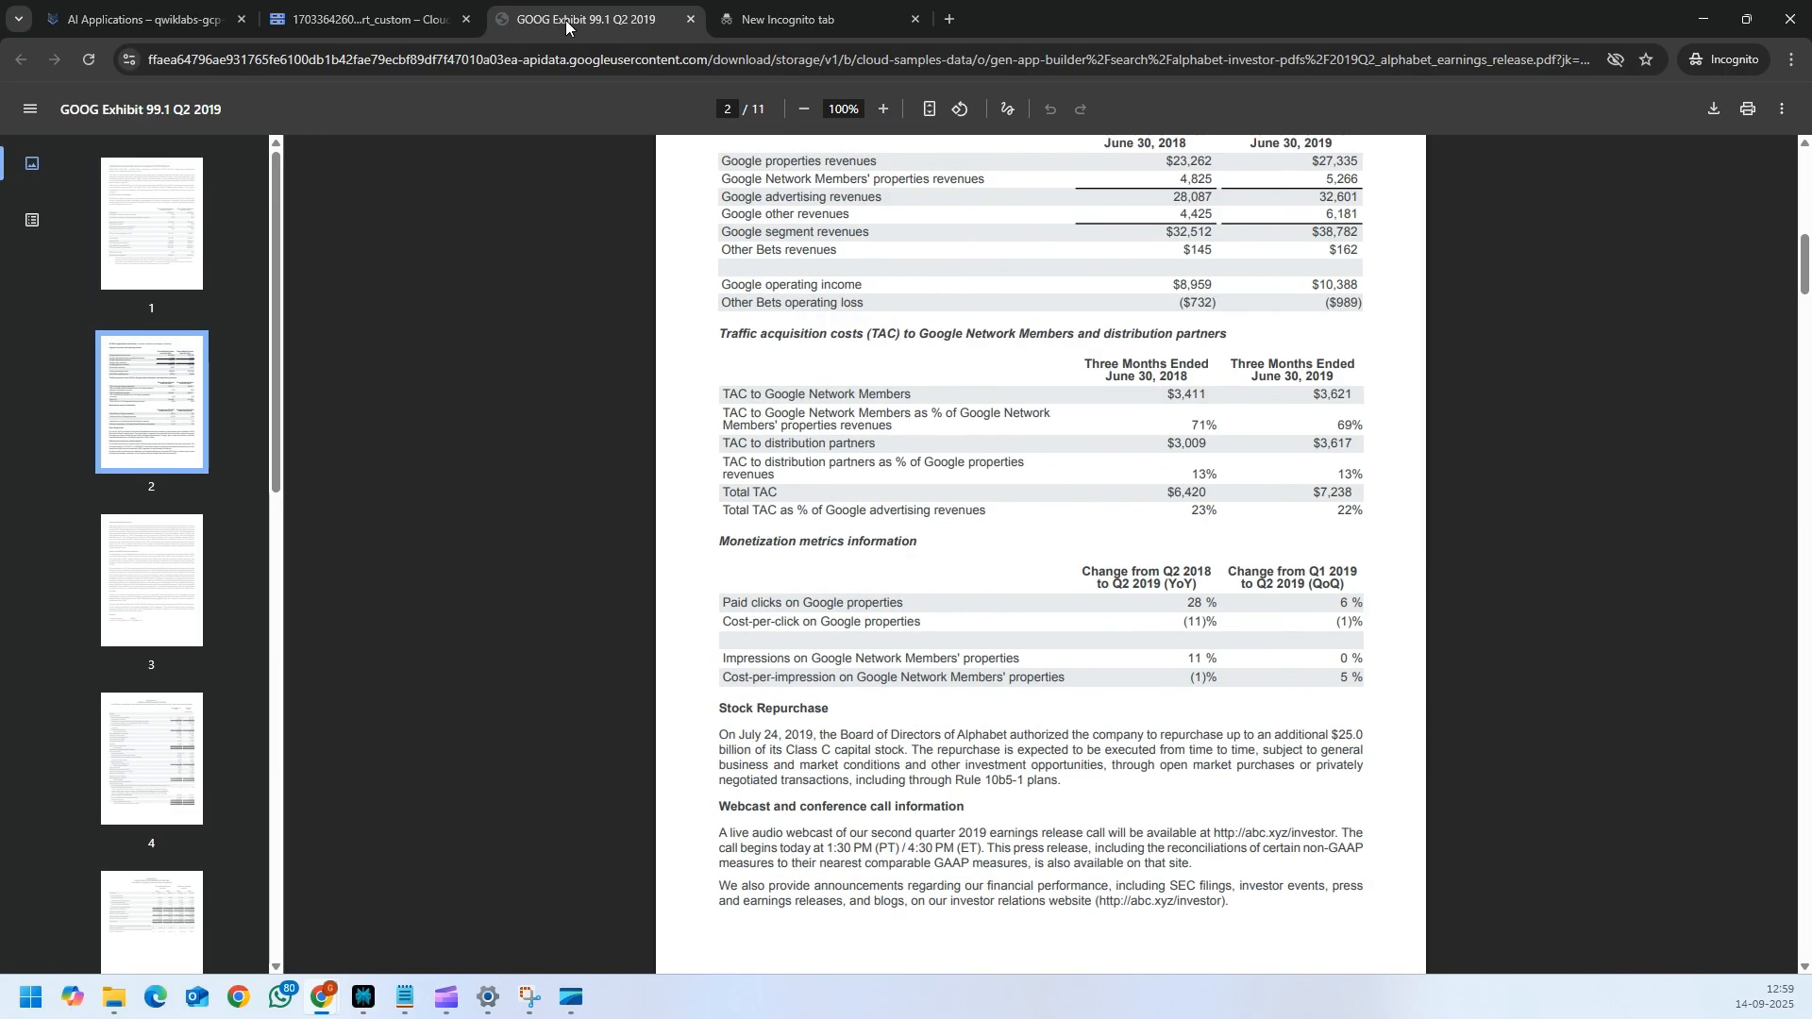
click(691, 18)
click(184, 19)
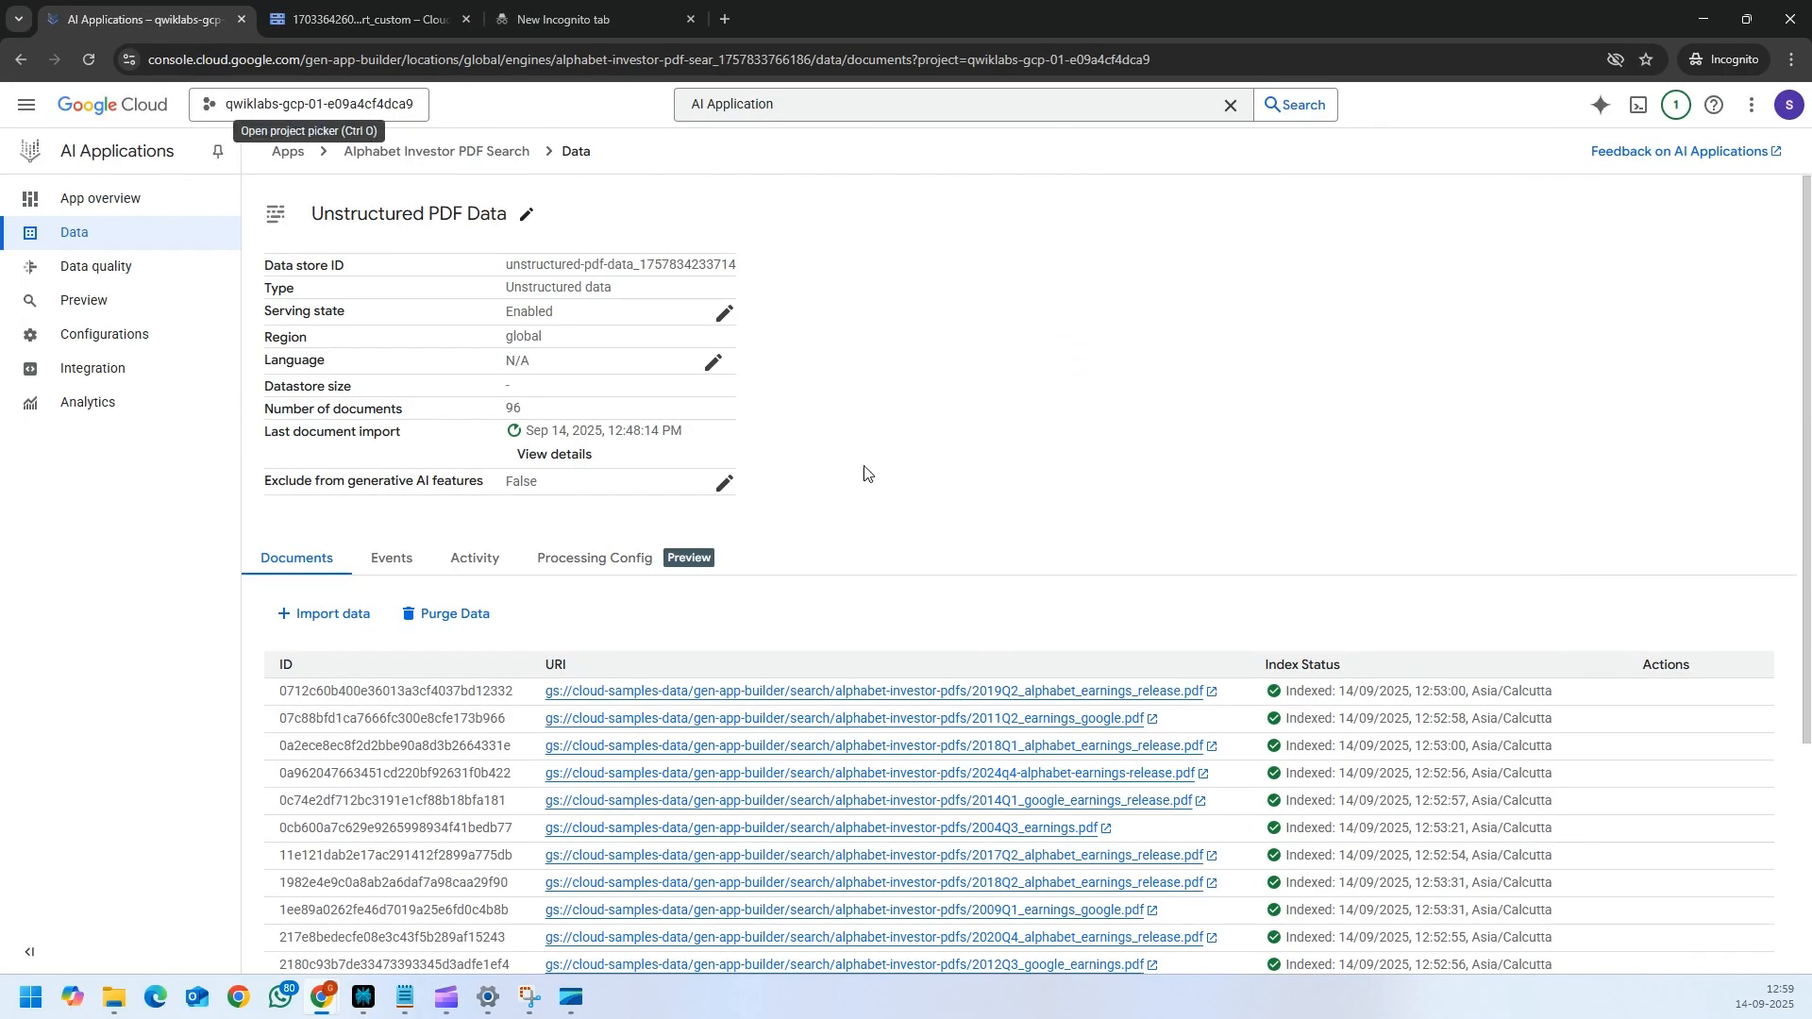
- Check the data store's import activity and expand the full detail of the import operation
click(479, 559)
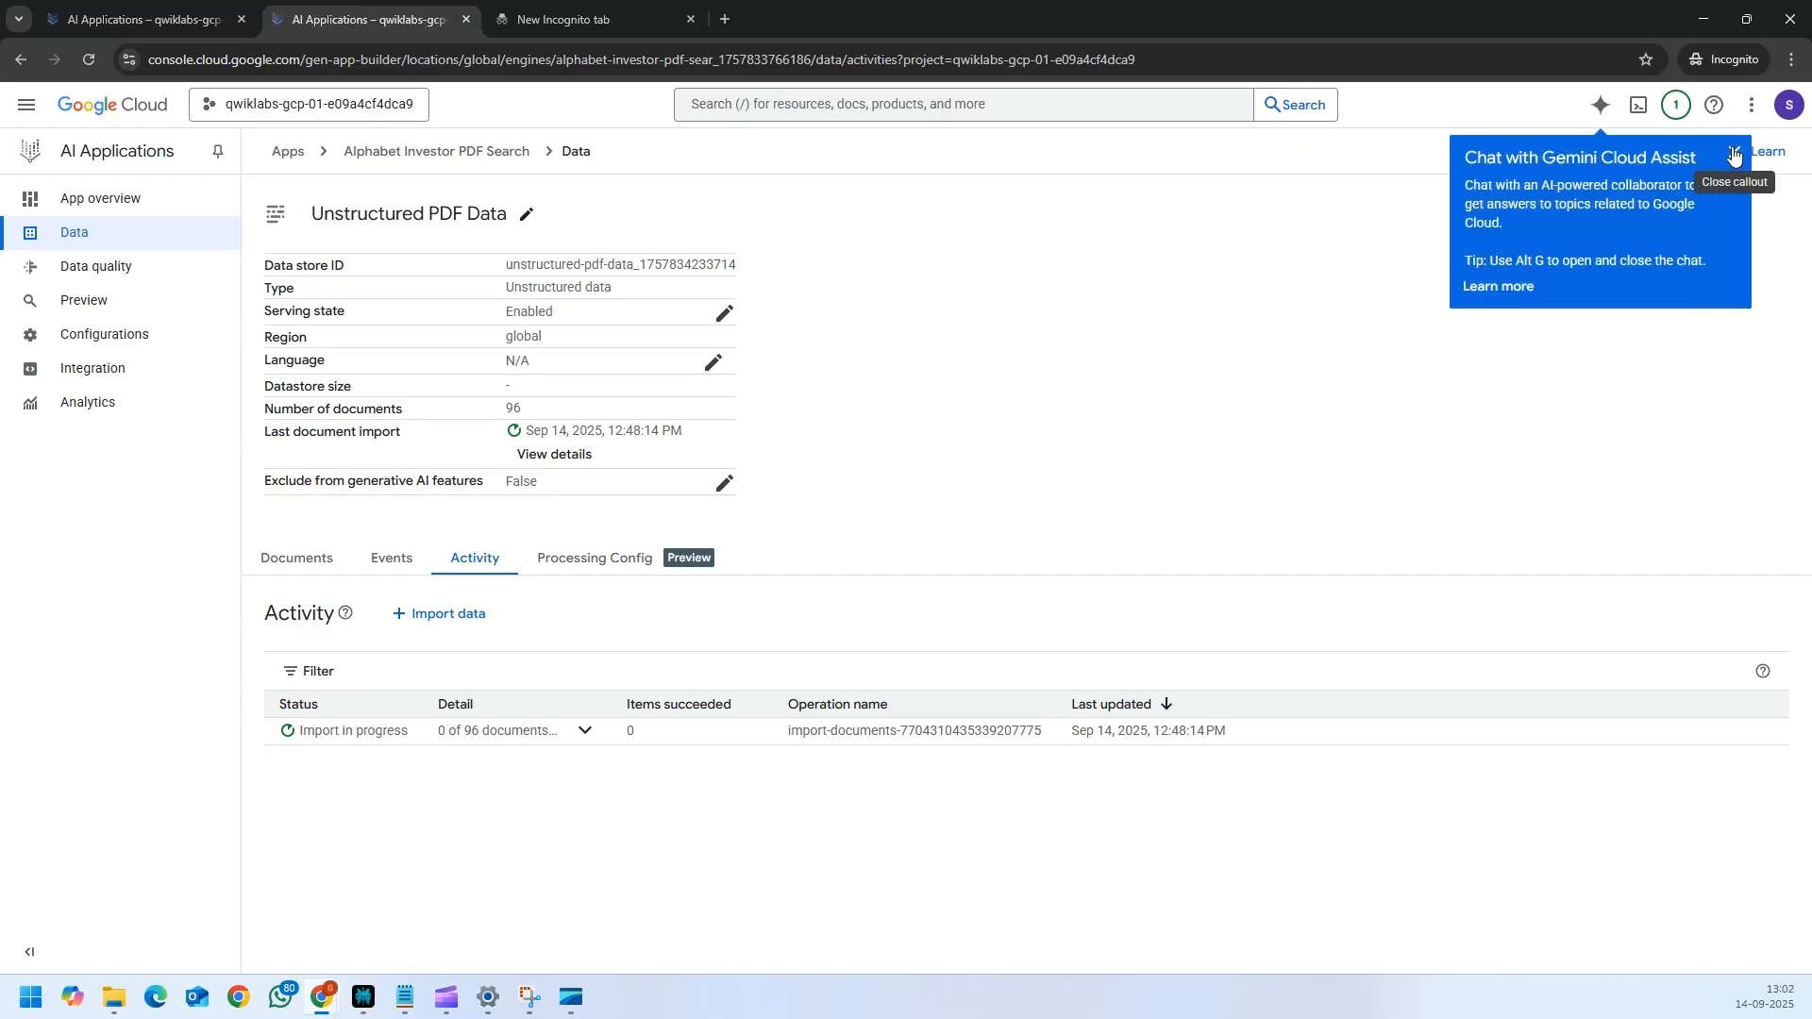
click(1735, 156)
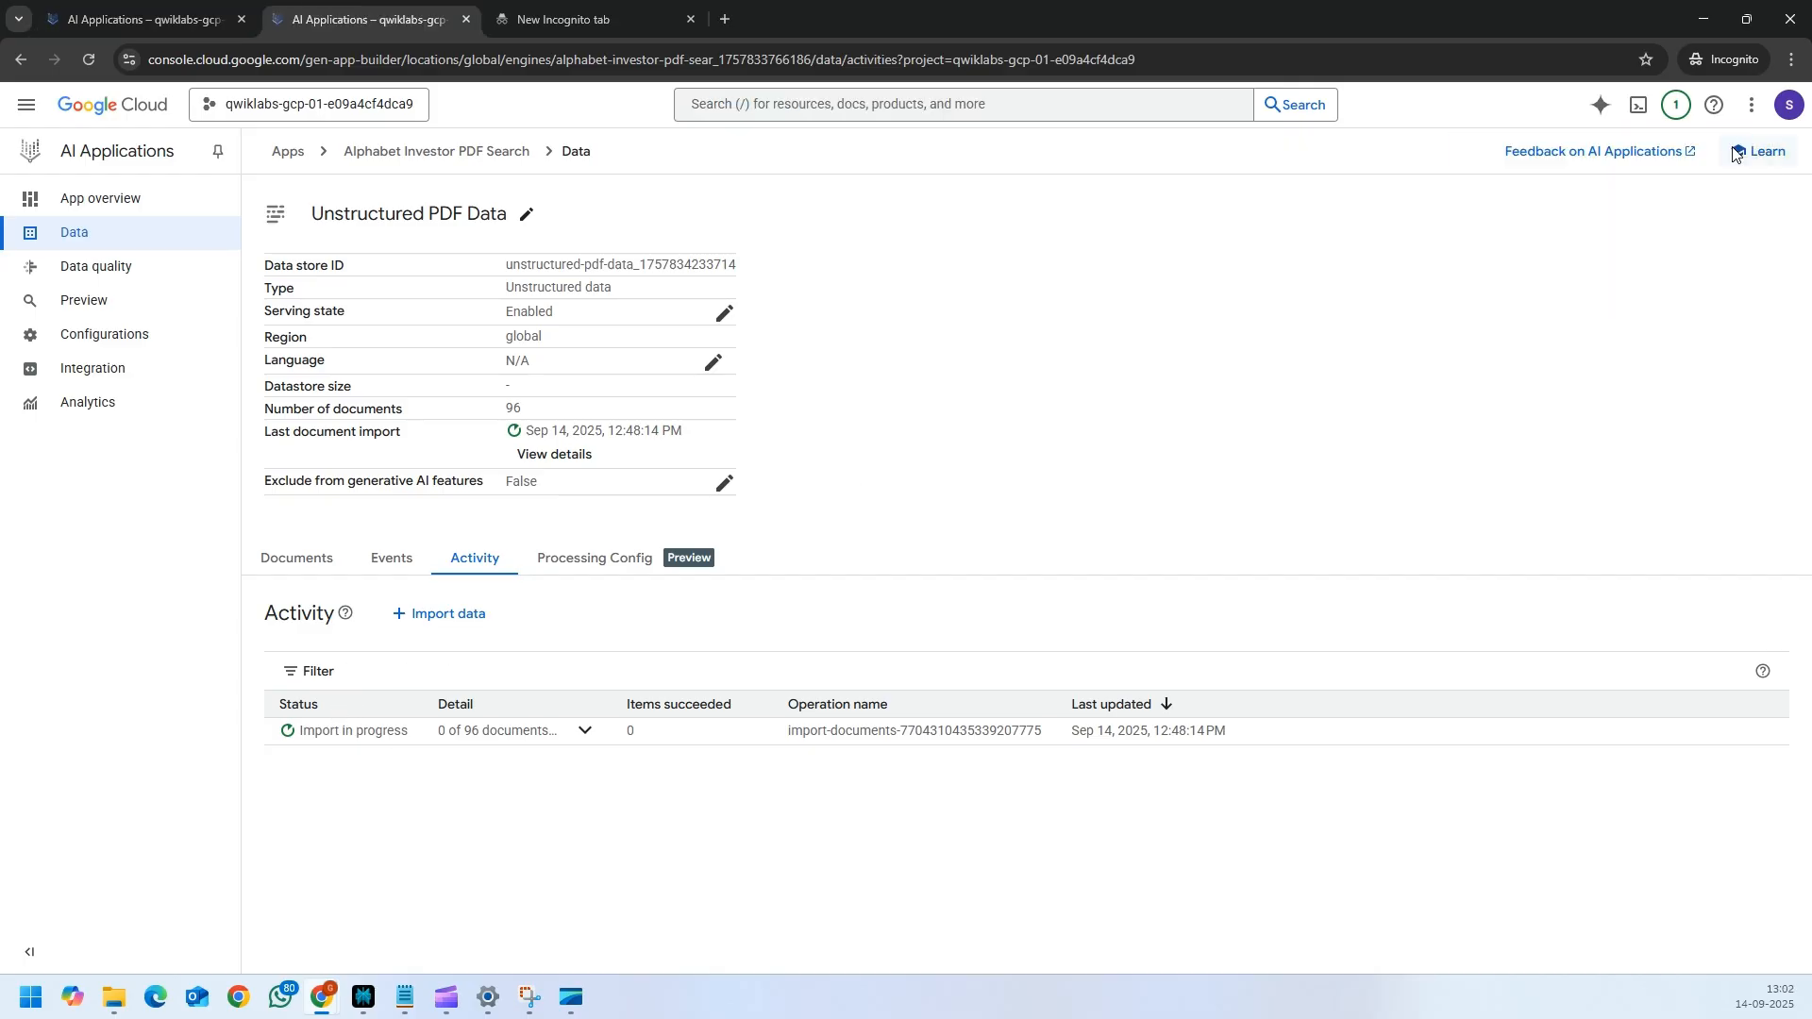
click(586, 731)
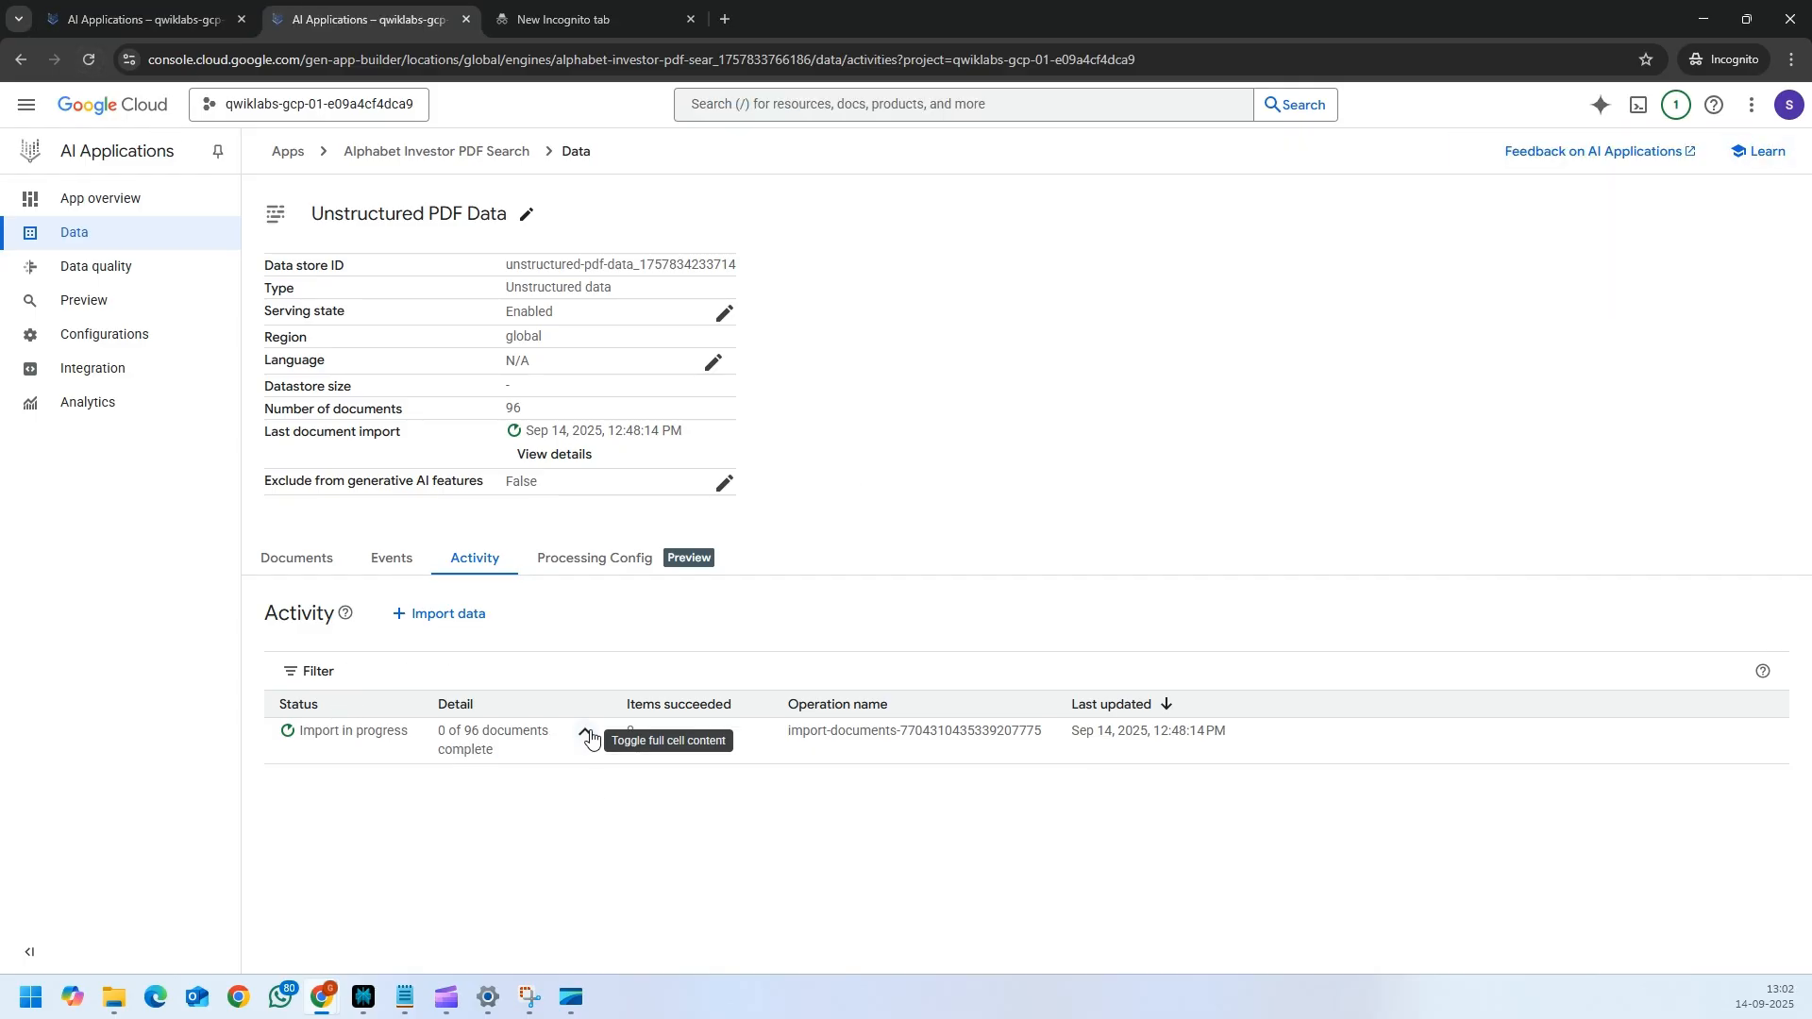
- Show the data store's document list with 100 rows per page and go to its end
click(323, 565)
scroll(1264, 746, down, 3)
click(1527, 912)
click(1548, 902)
scroll(1483, 678, down, 15)
scroll(1483, 678, down, 1)
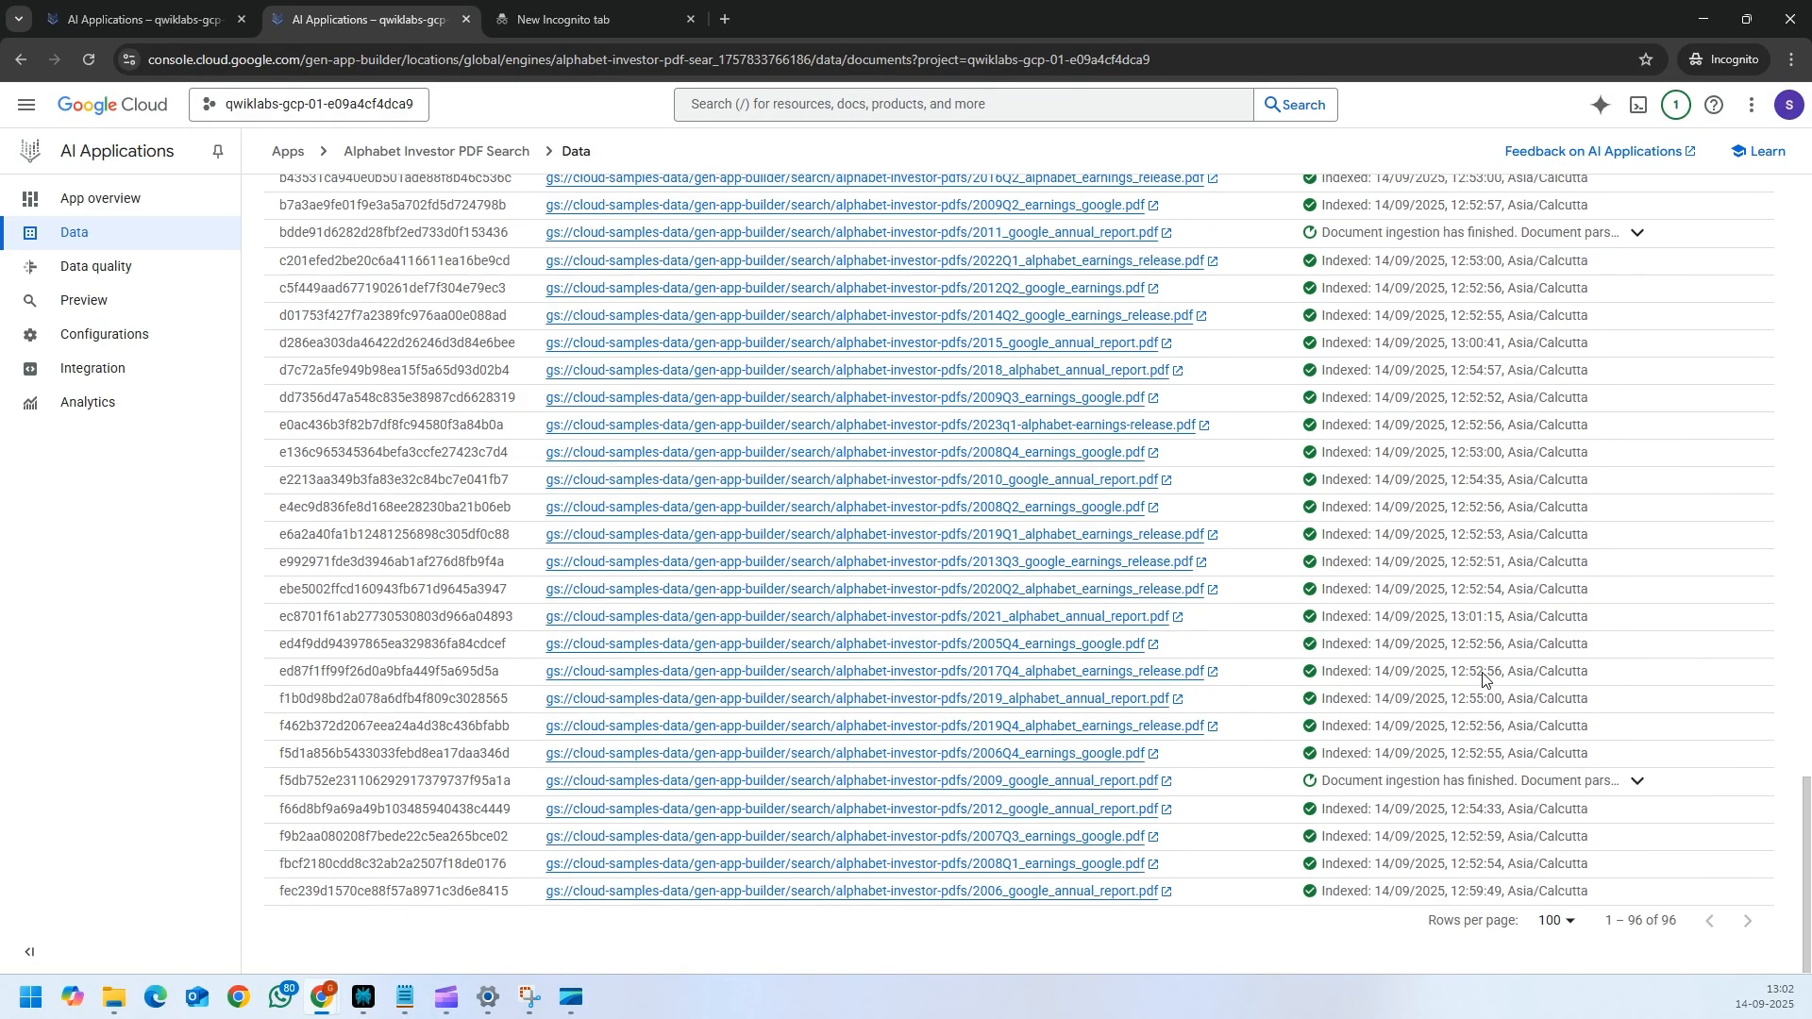
- Examine the index status of every imported PDF to find documents that are still being processed
scroll(1475, 797, up, 20)
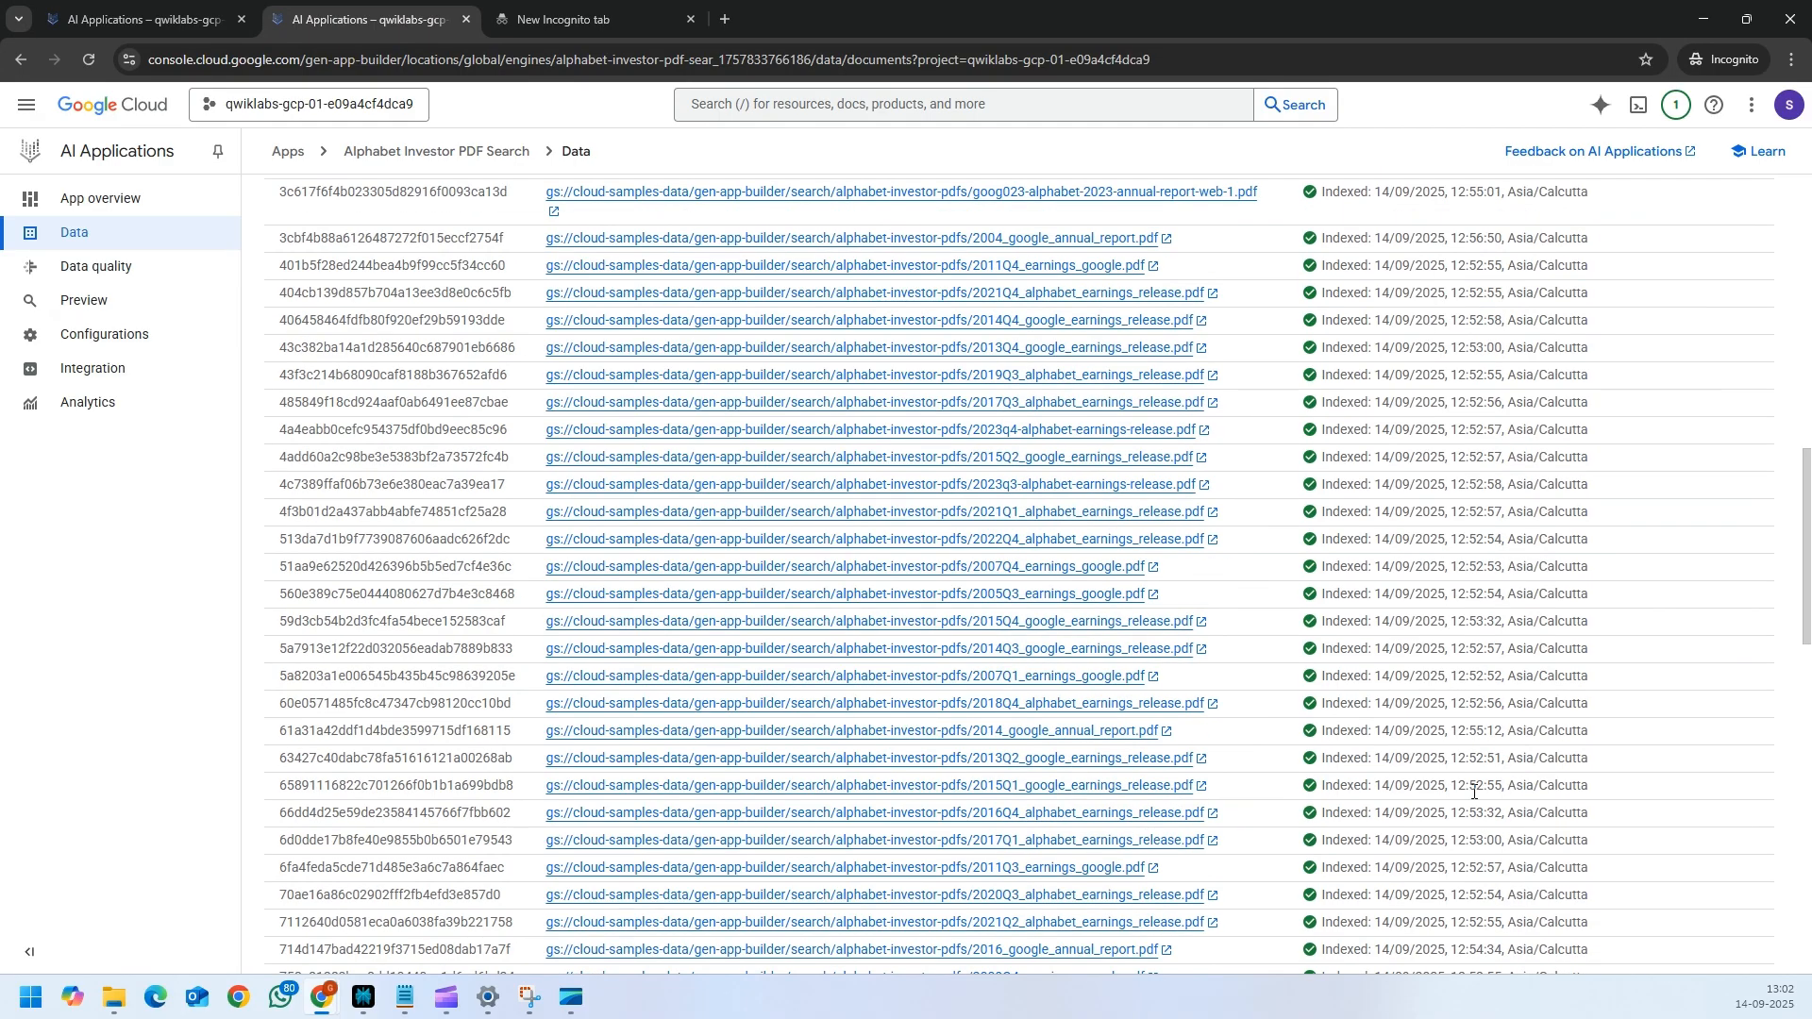
scroll(1477, 793, down, 20)
scroll(1477, 791, up, 20)
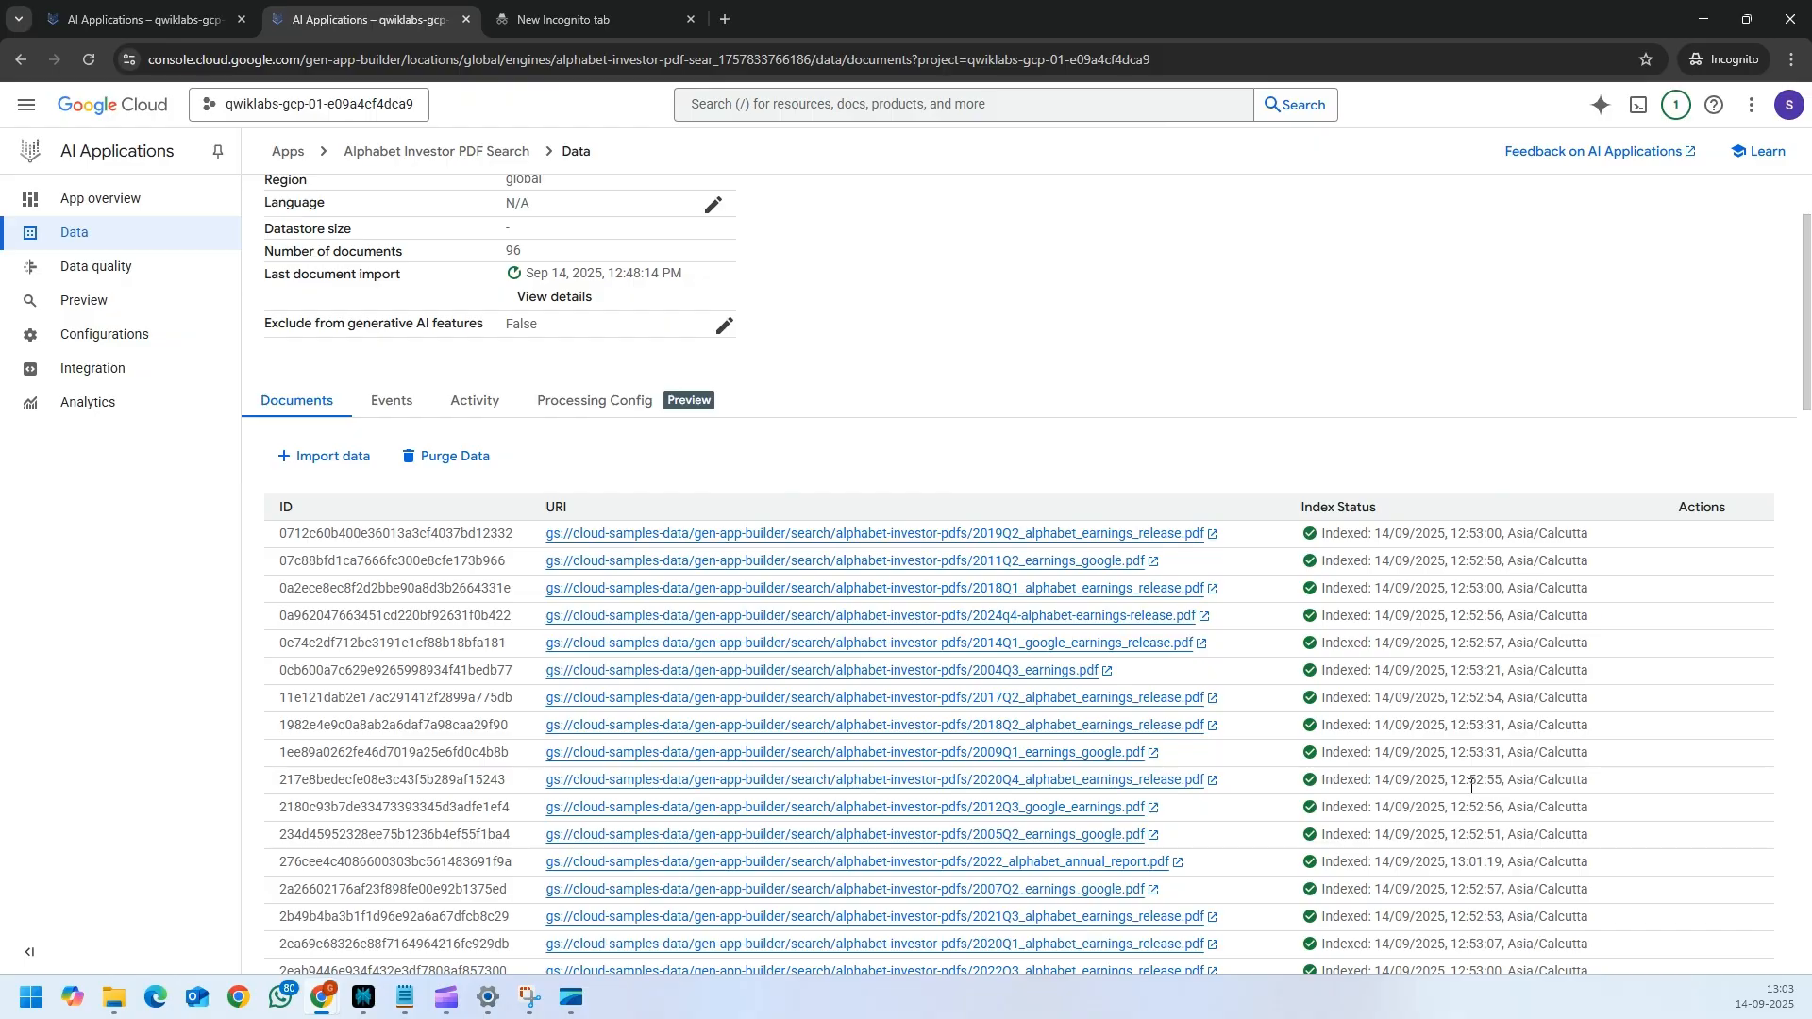
scroll(1278, 703, down, 11)
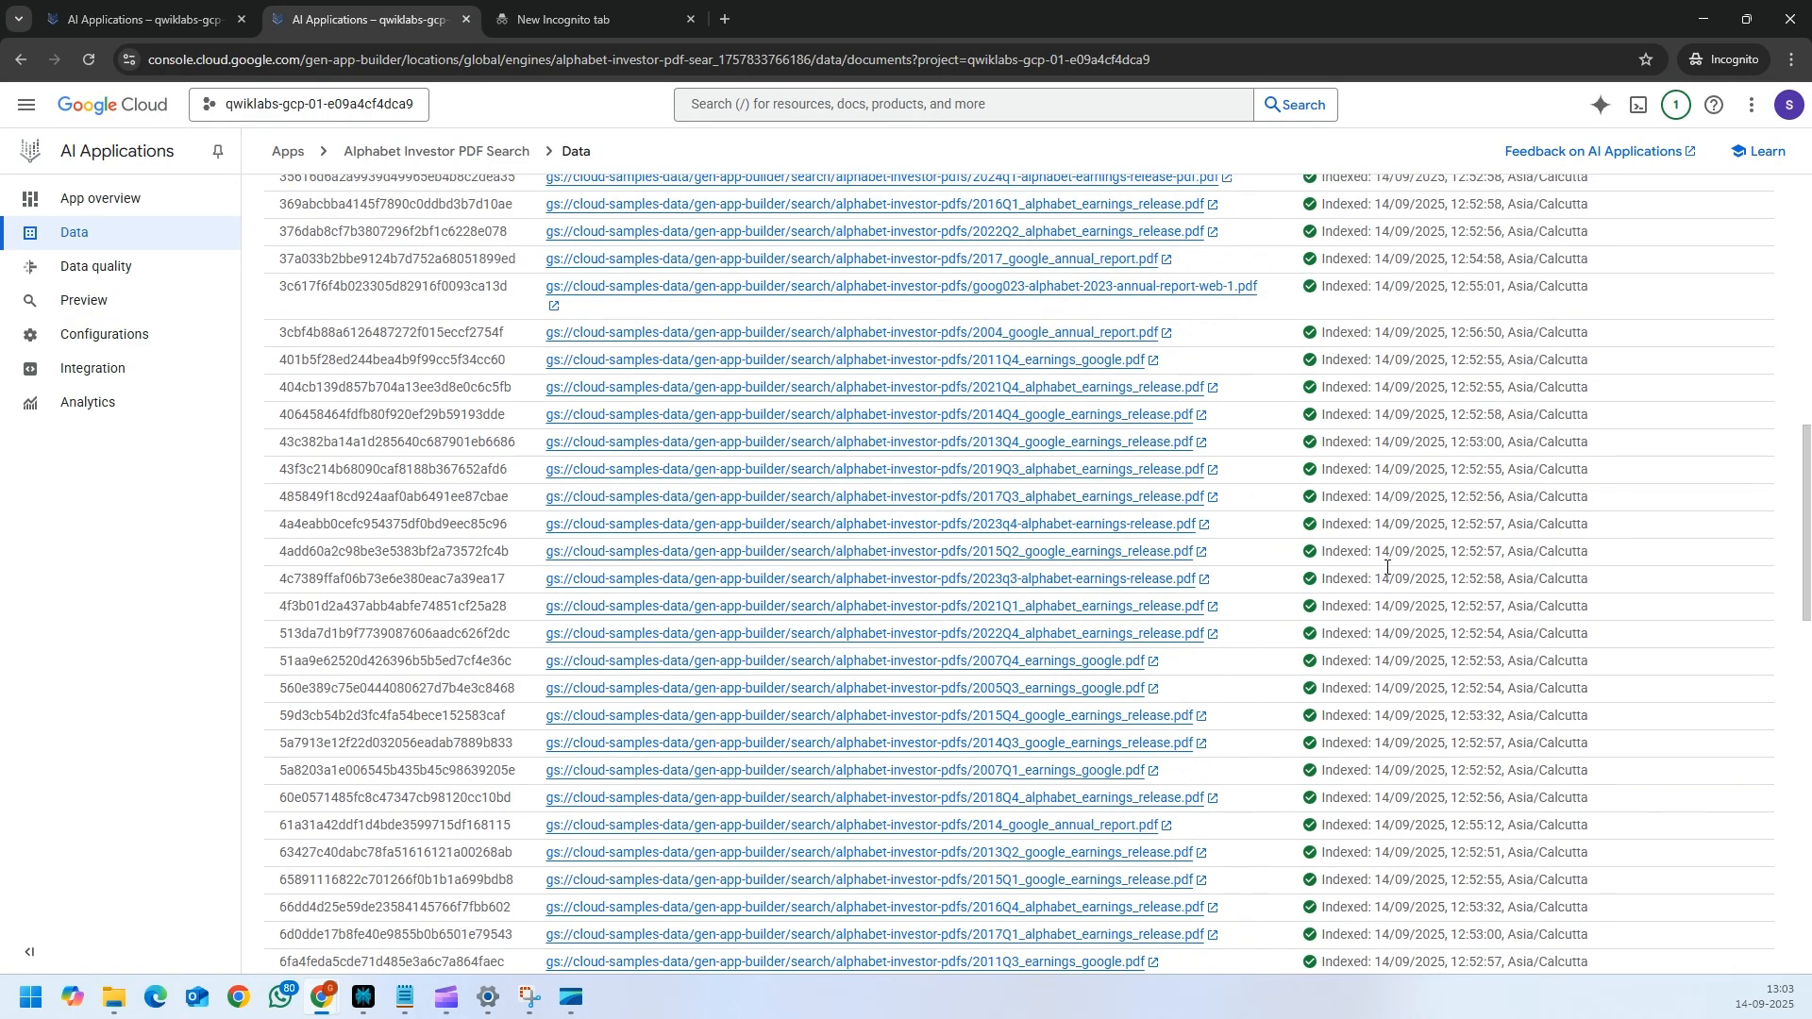
scroll(1395, 679, down, 6)
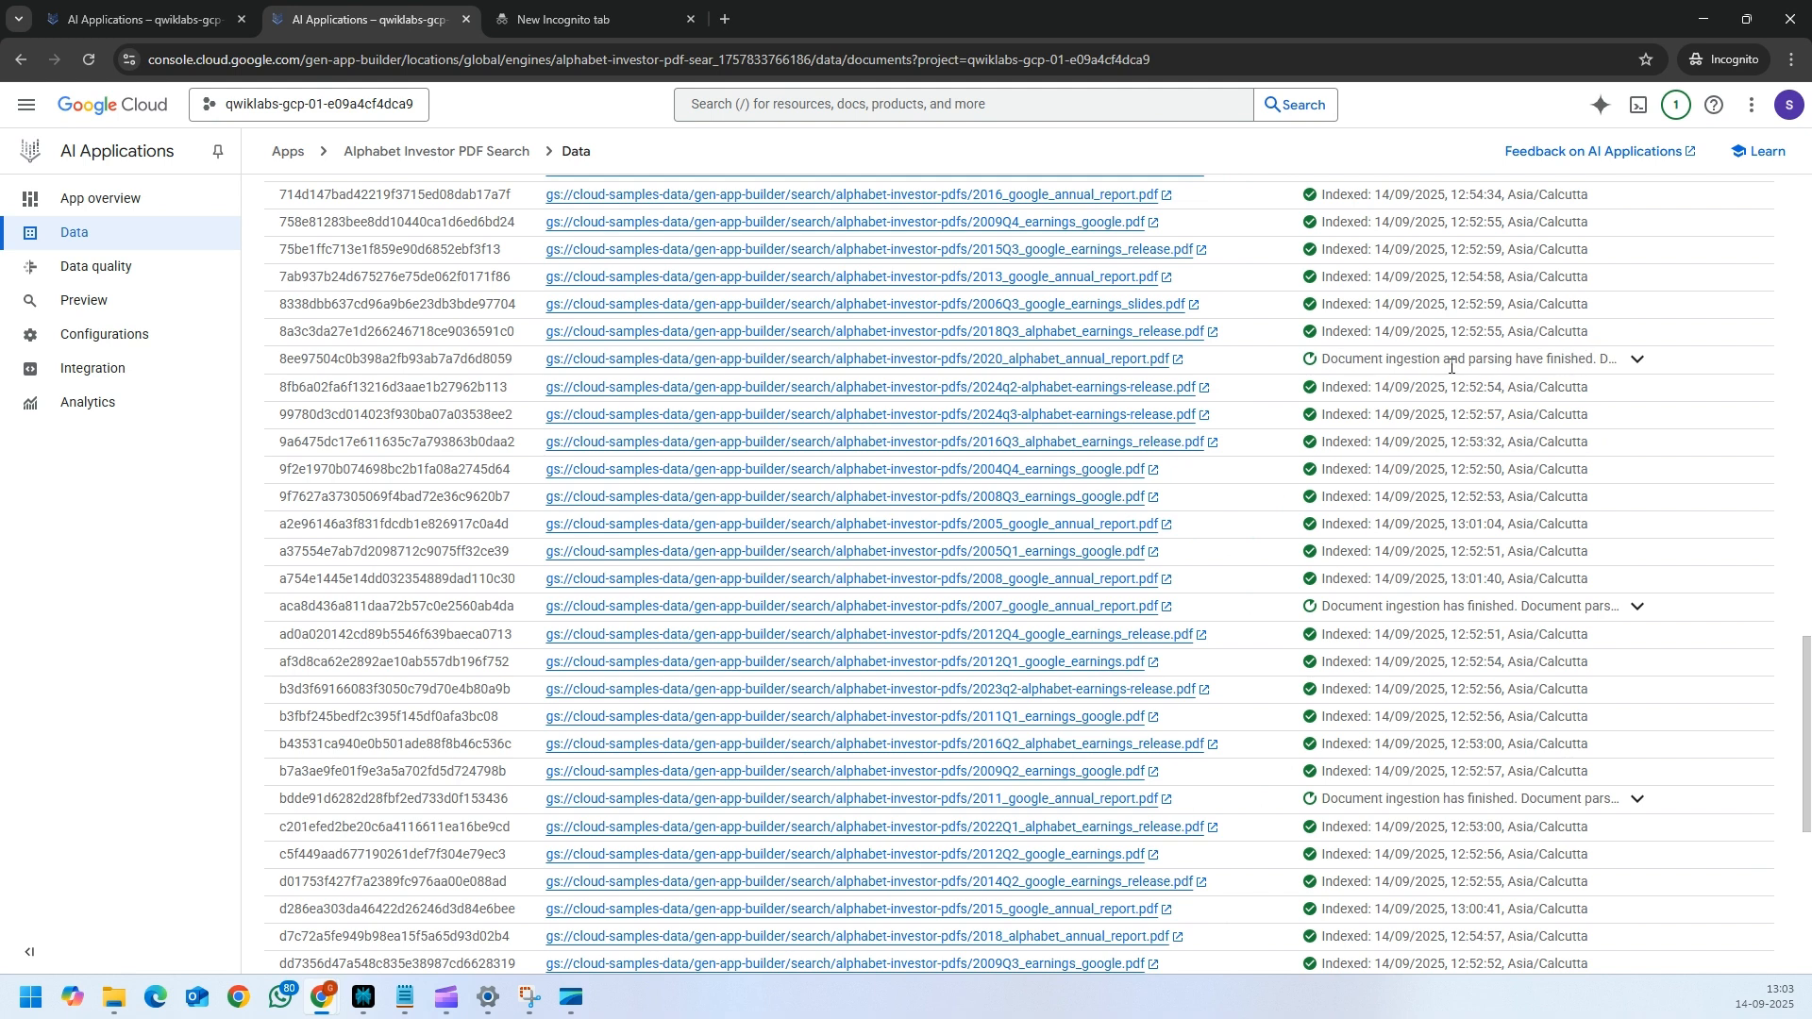
scroll(1425, 405, down, 2)
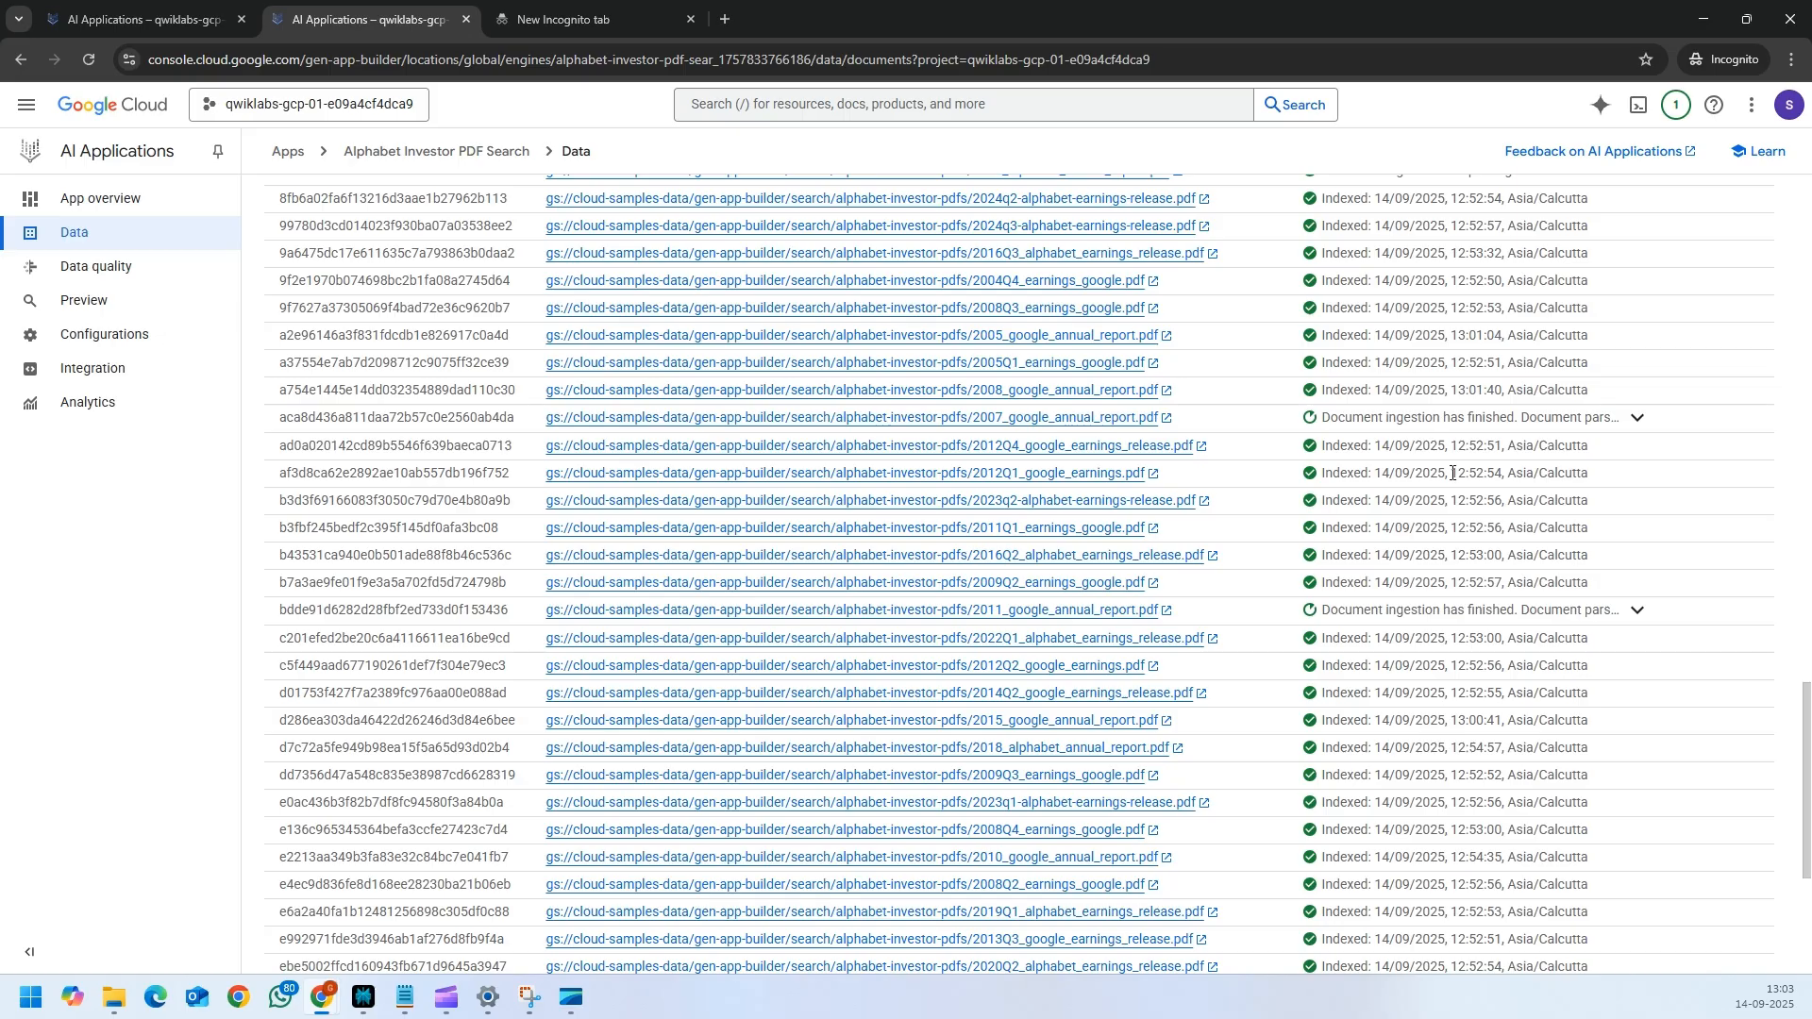
scroll(1468, 604, down, 4)
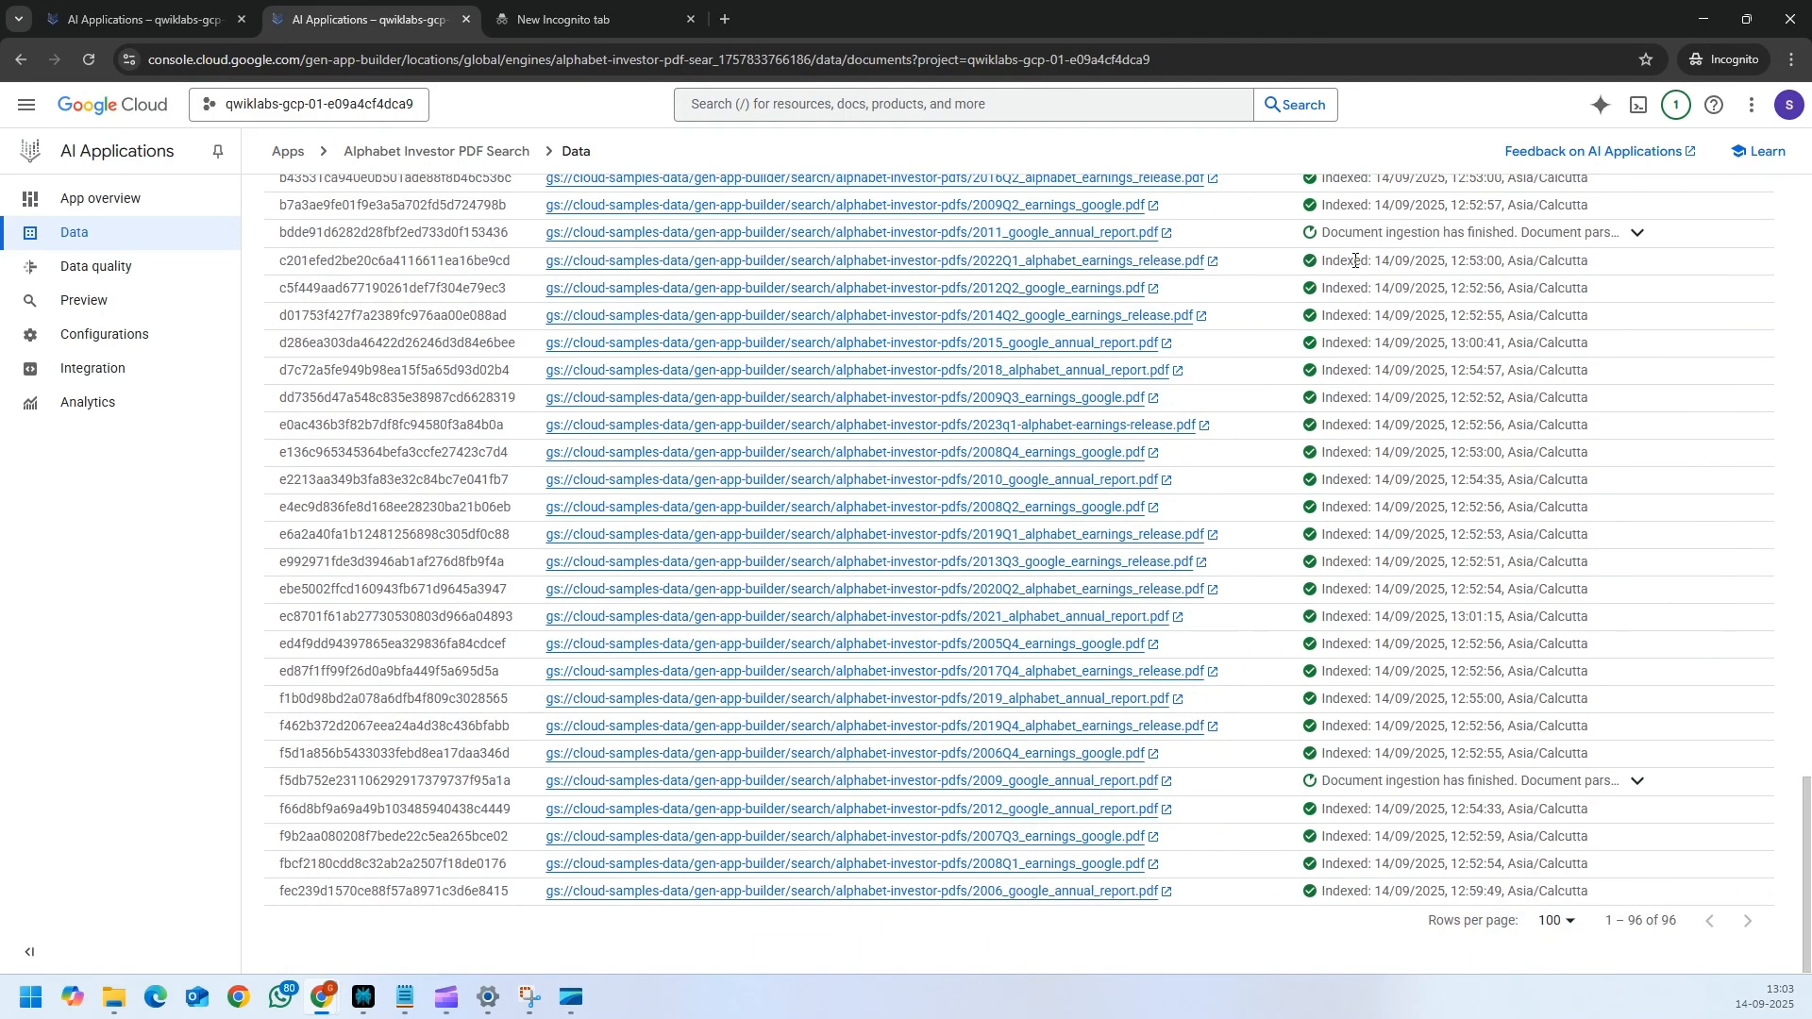
scroll(1383, 751, up, 20)
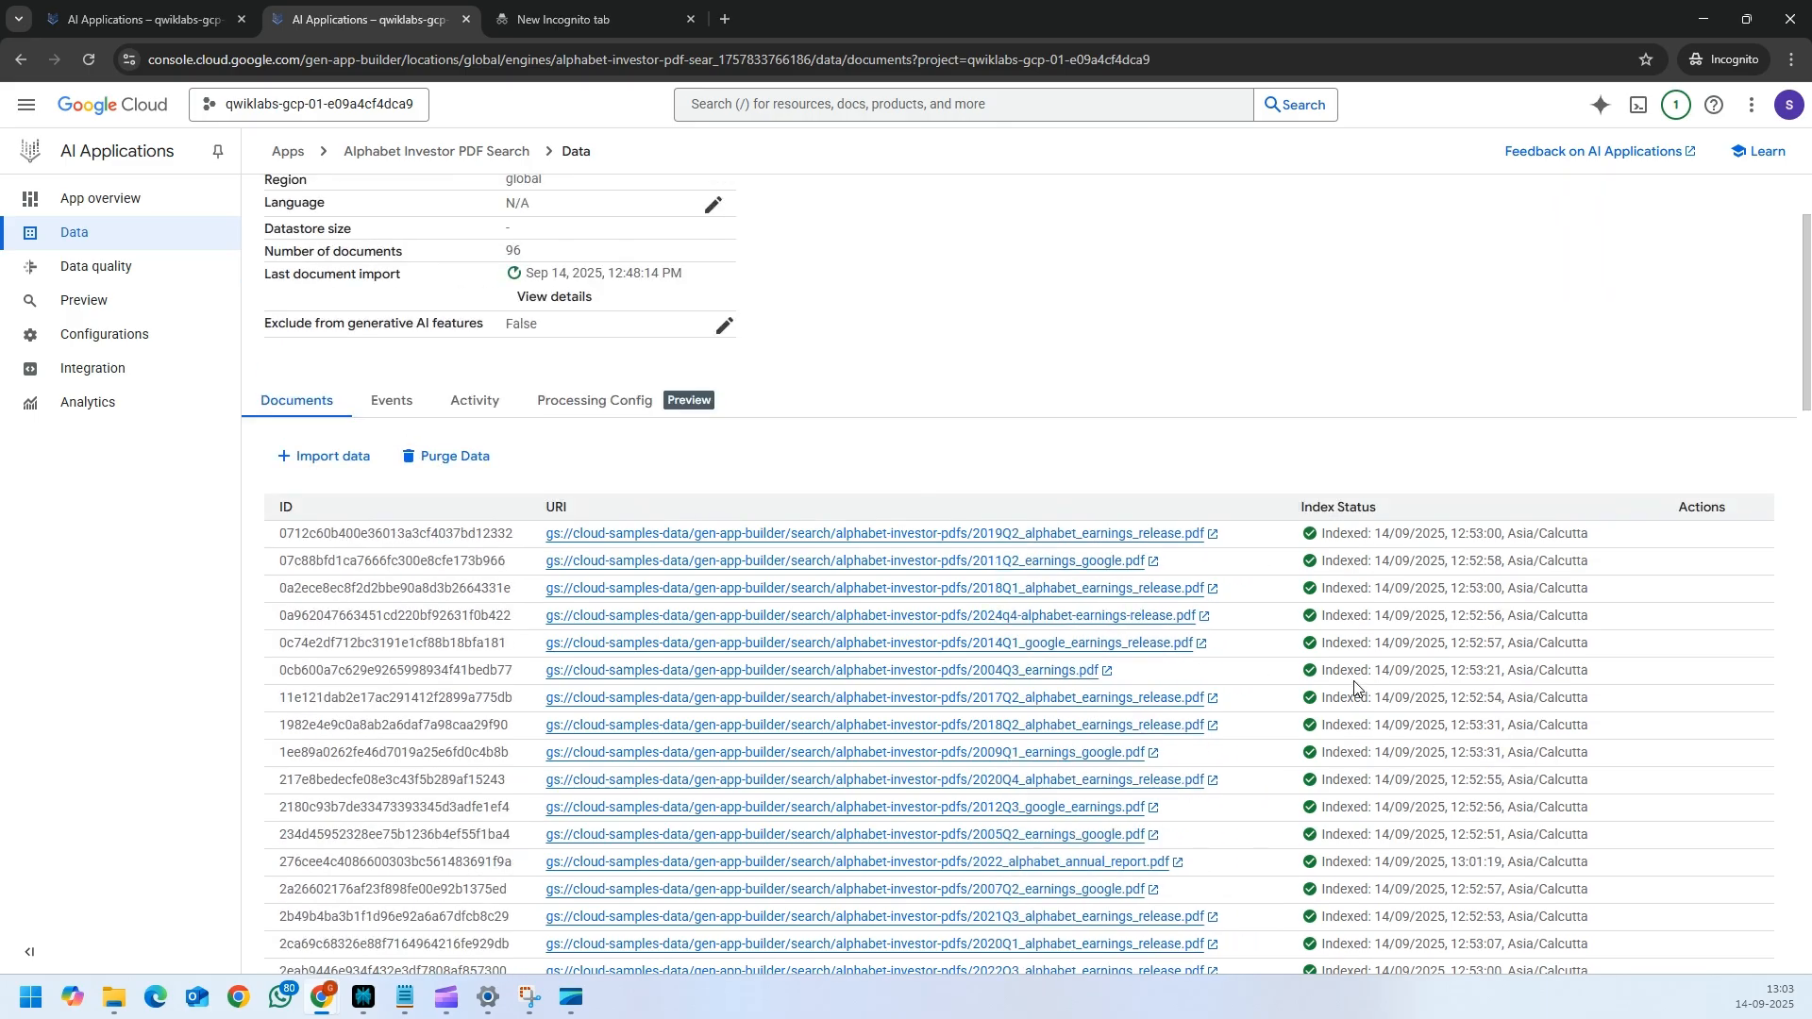
scroll(1252, 722, down, 18)
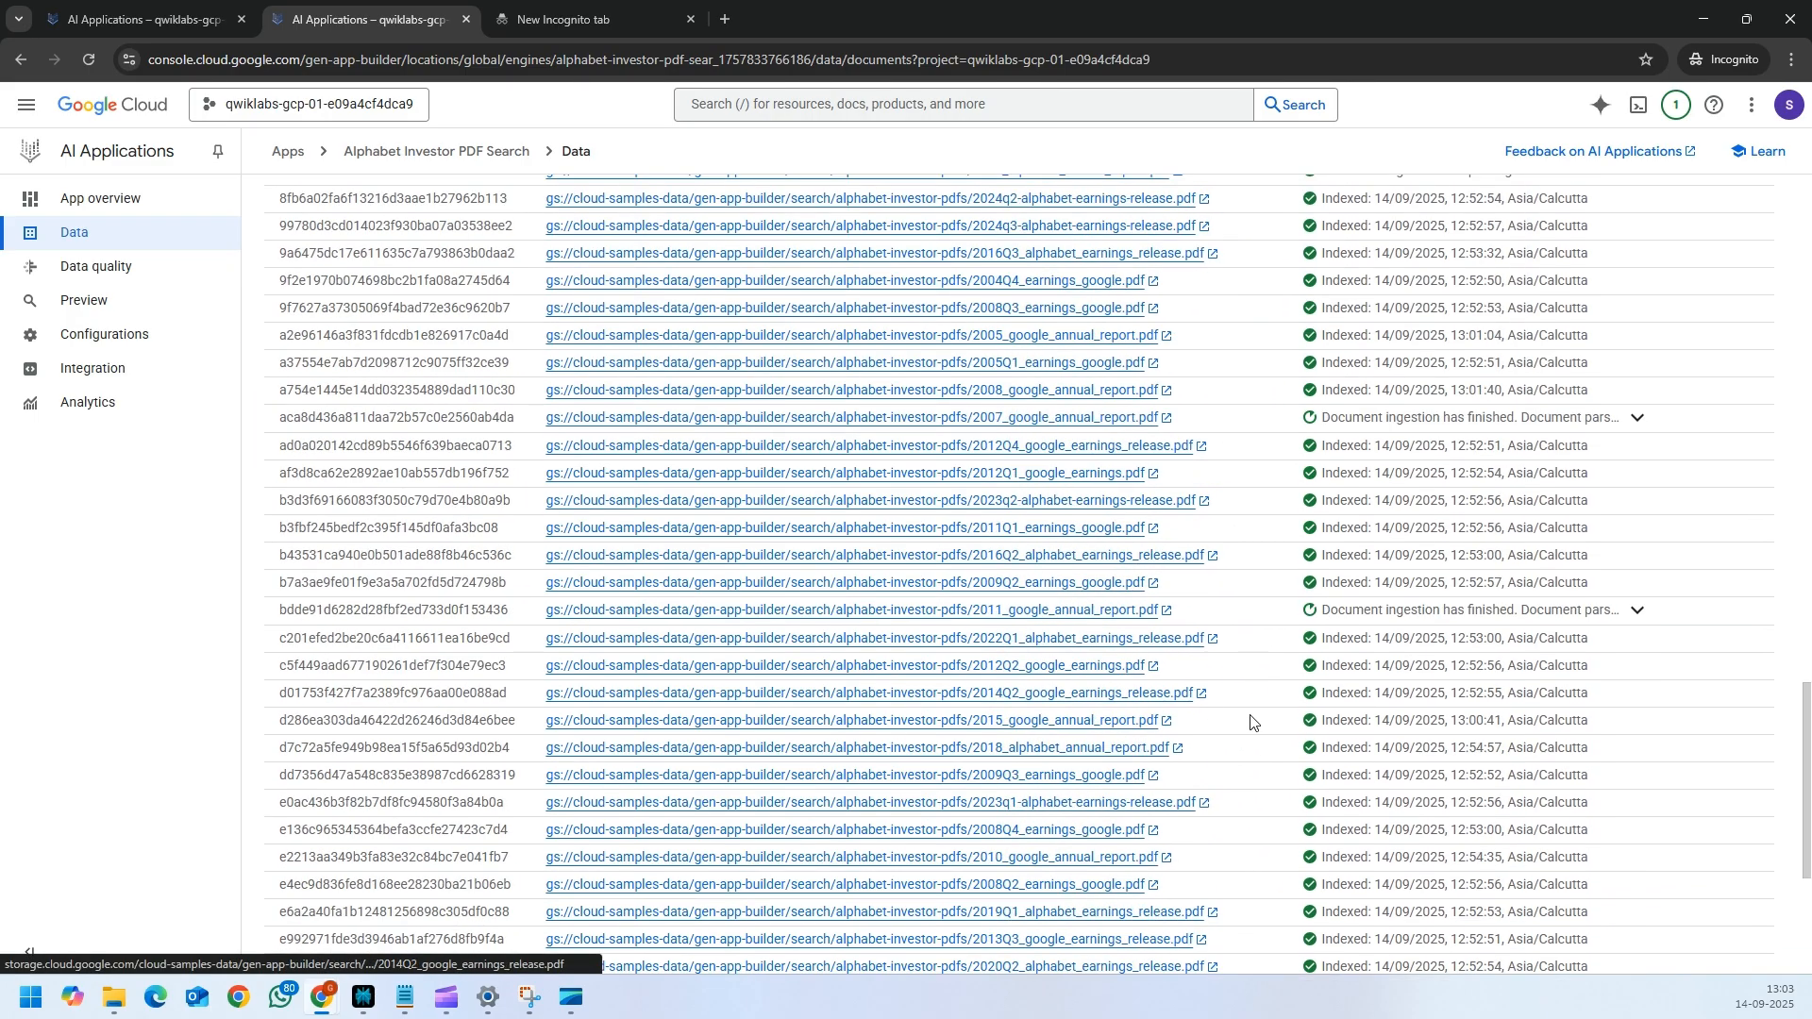
scroll(1485, 702, down, 4)
scroll(1474, 715, up, 20)
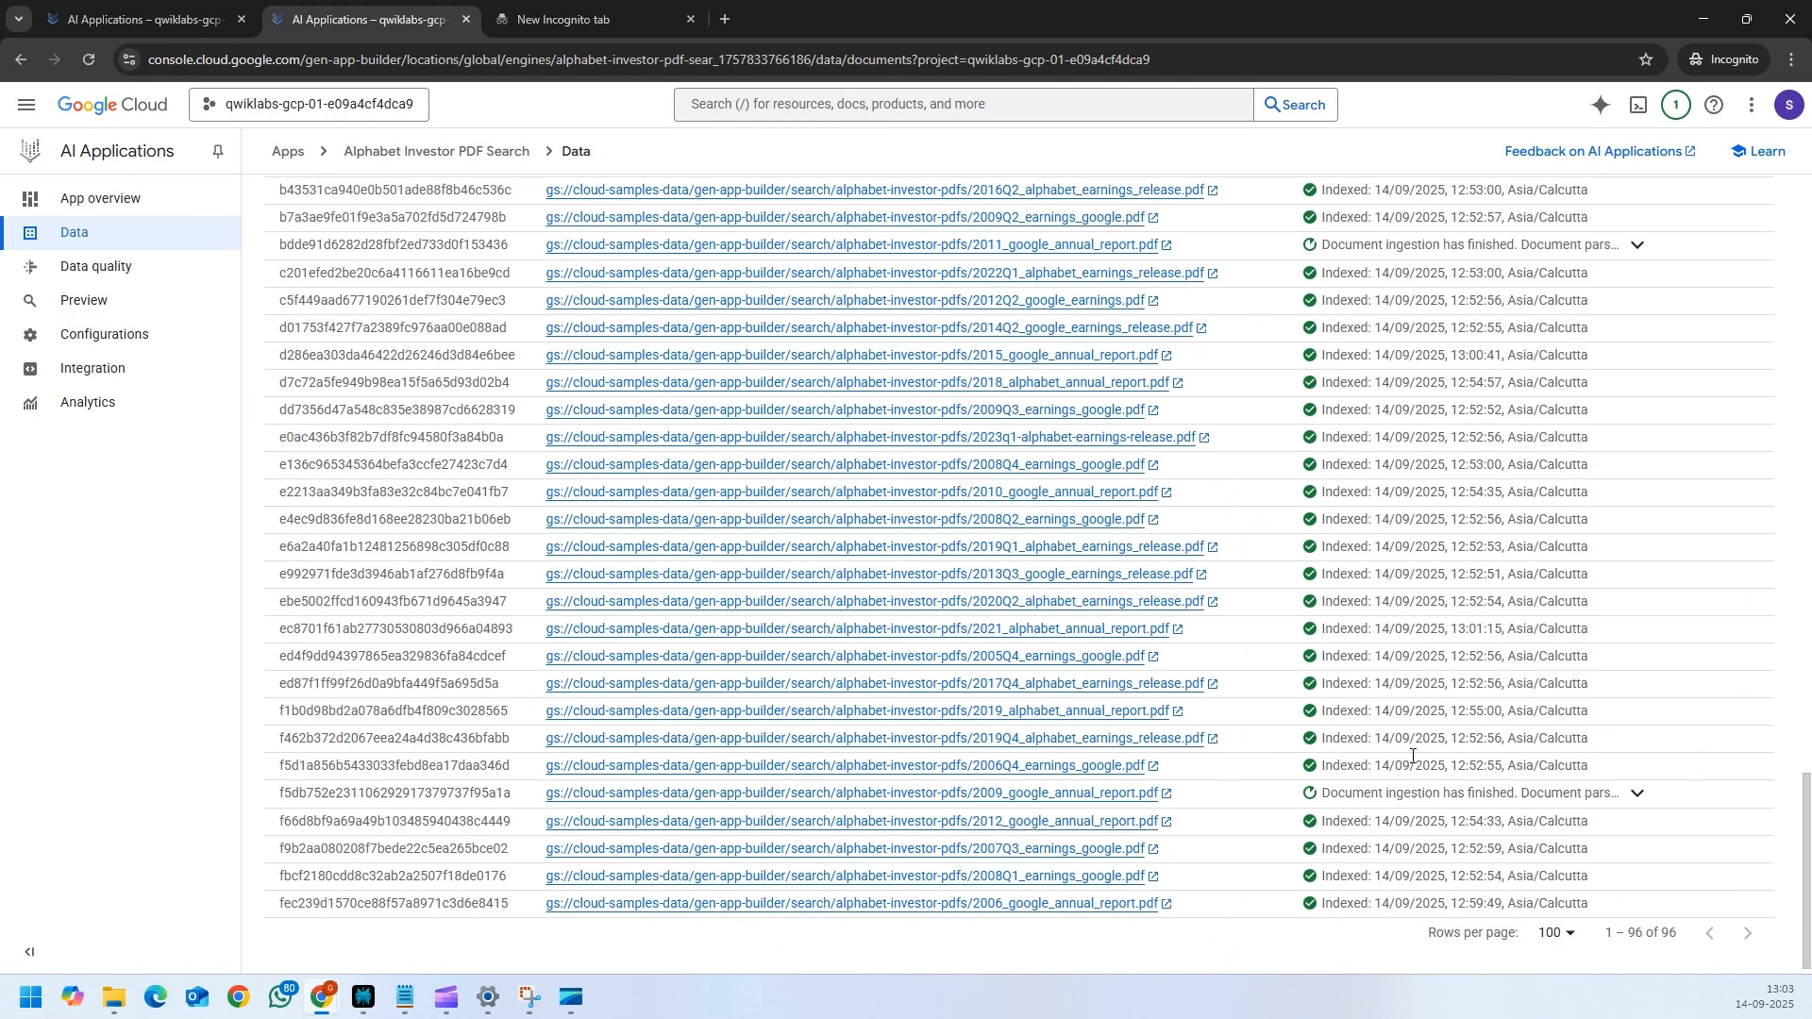
- Recheck the import activity and the index status of all documents, showing 100 rows per page
click(475, 558)
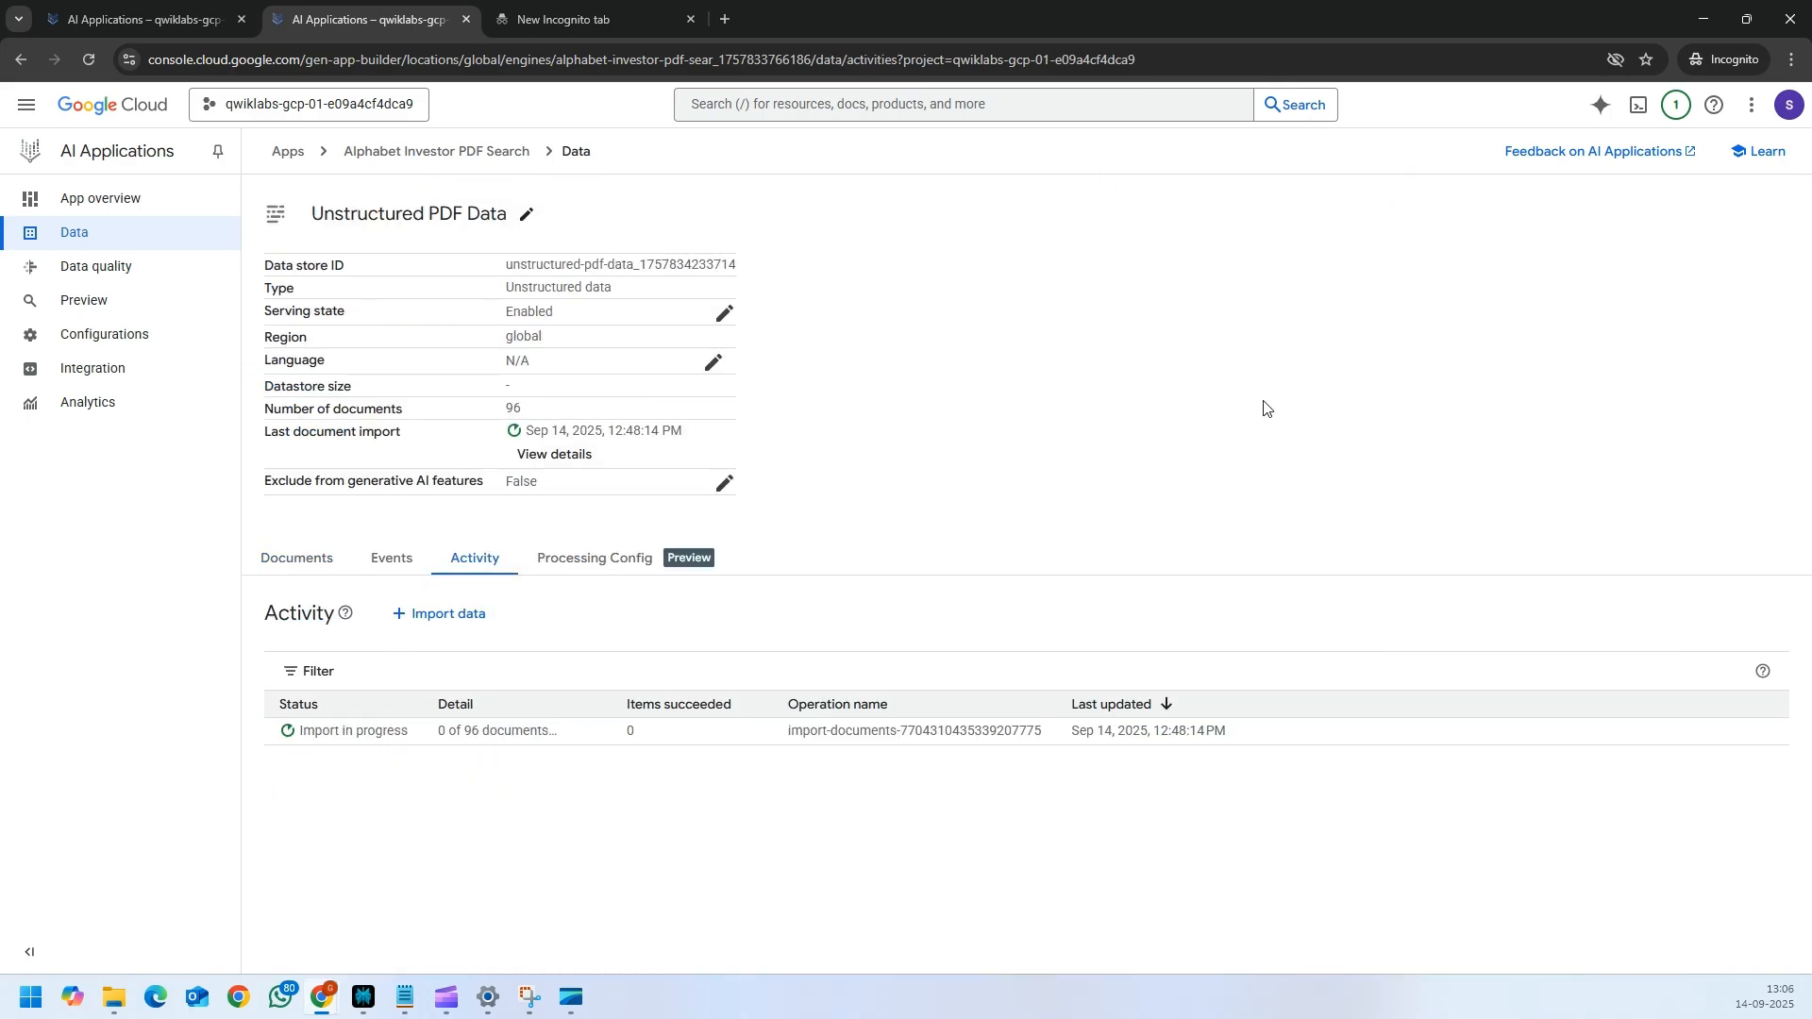
click(304, 561)
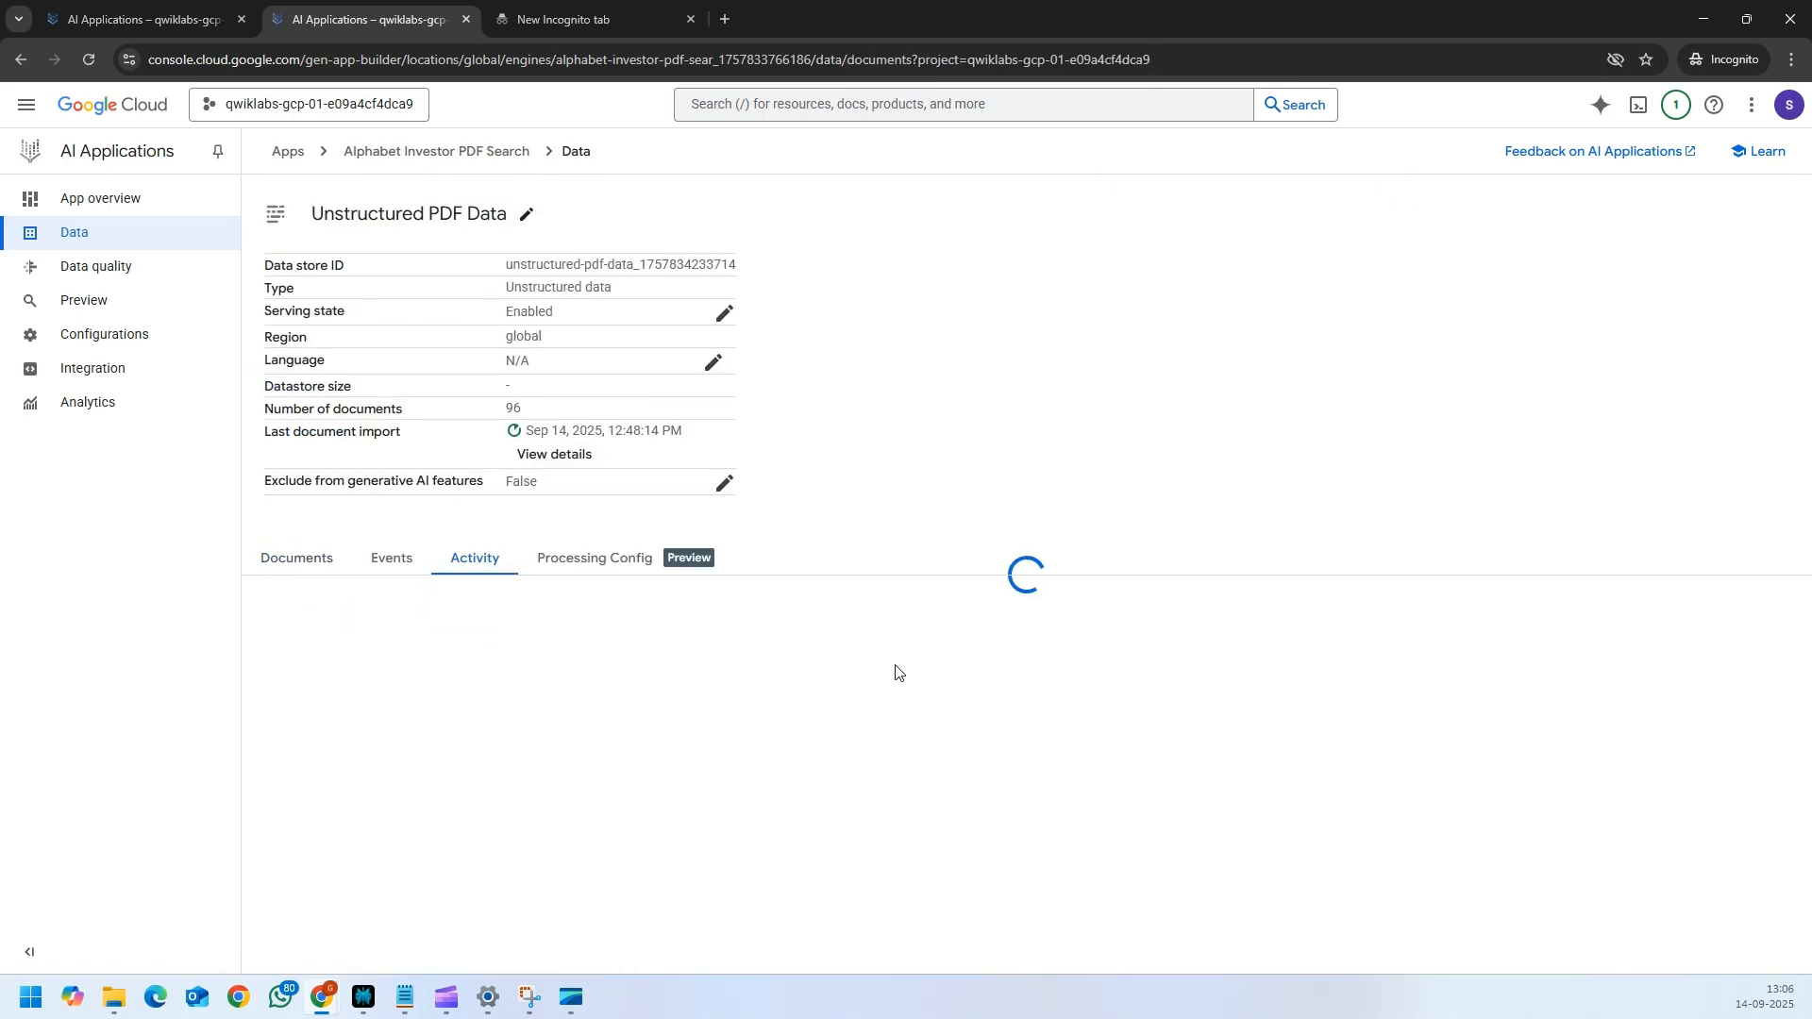
scroll(1303, 805, down, 1)
scroll(1304, 806, down, 3)
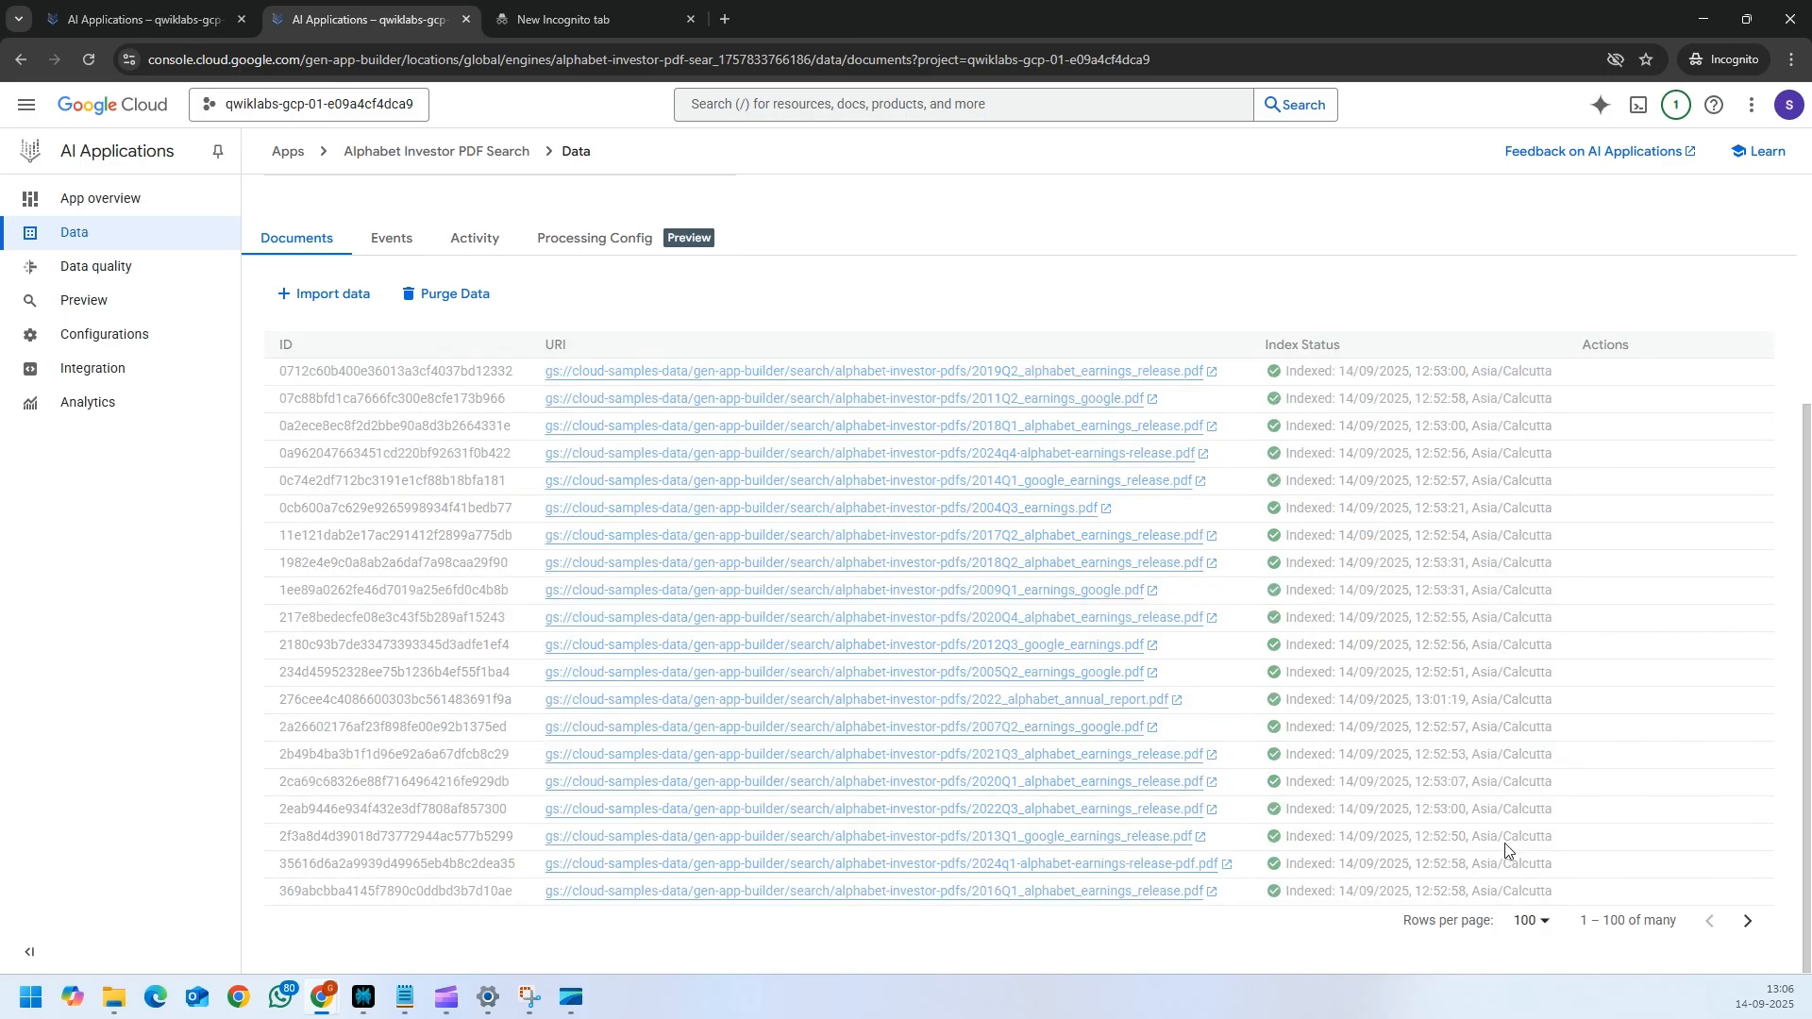
scroll(1409, 704, down, 20)
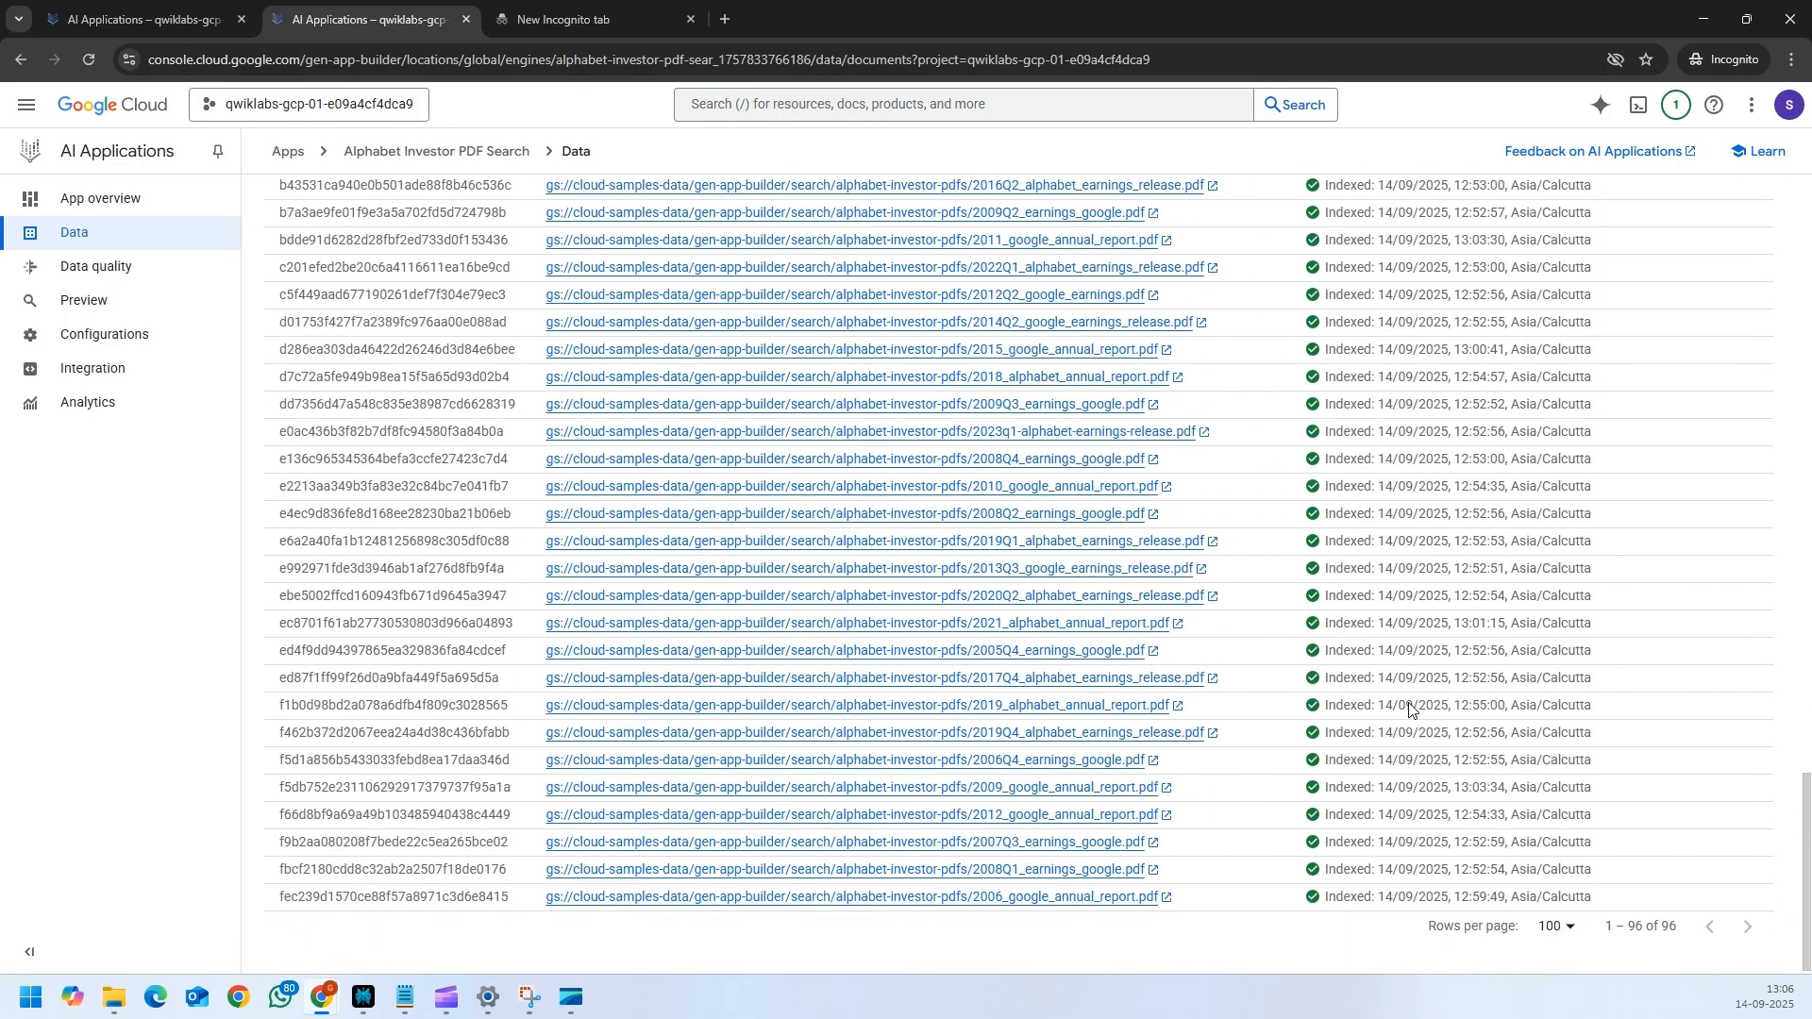
scroll(1409, 708, up, 20)
click(477, 558)
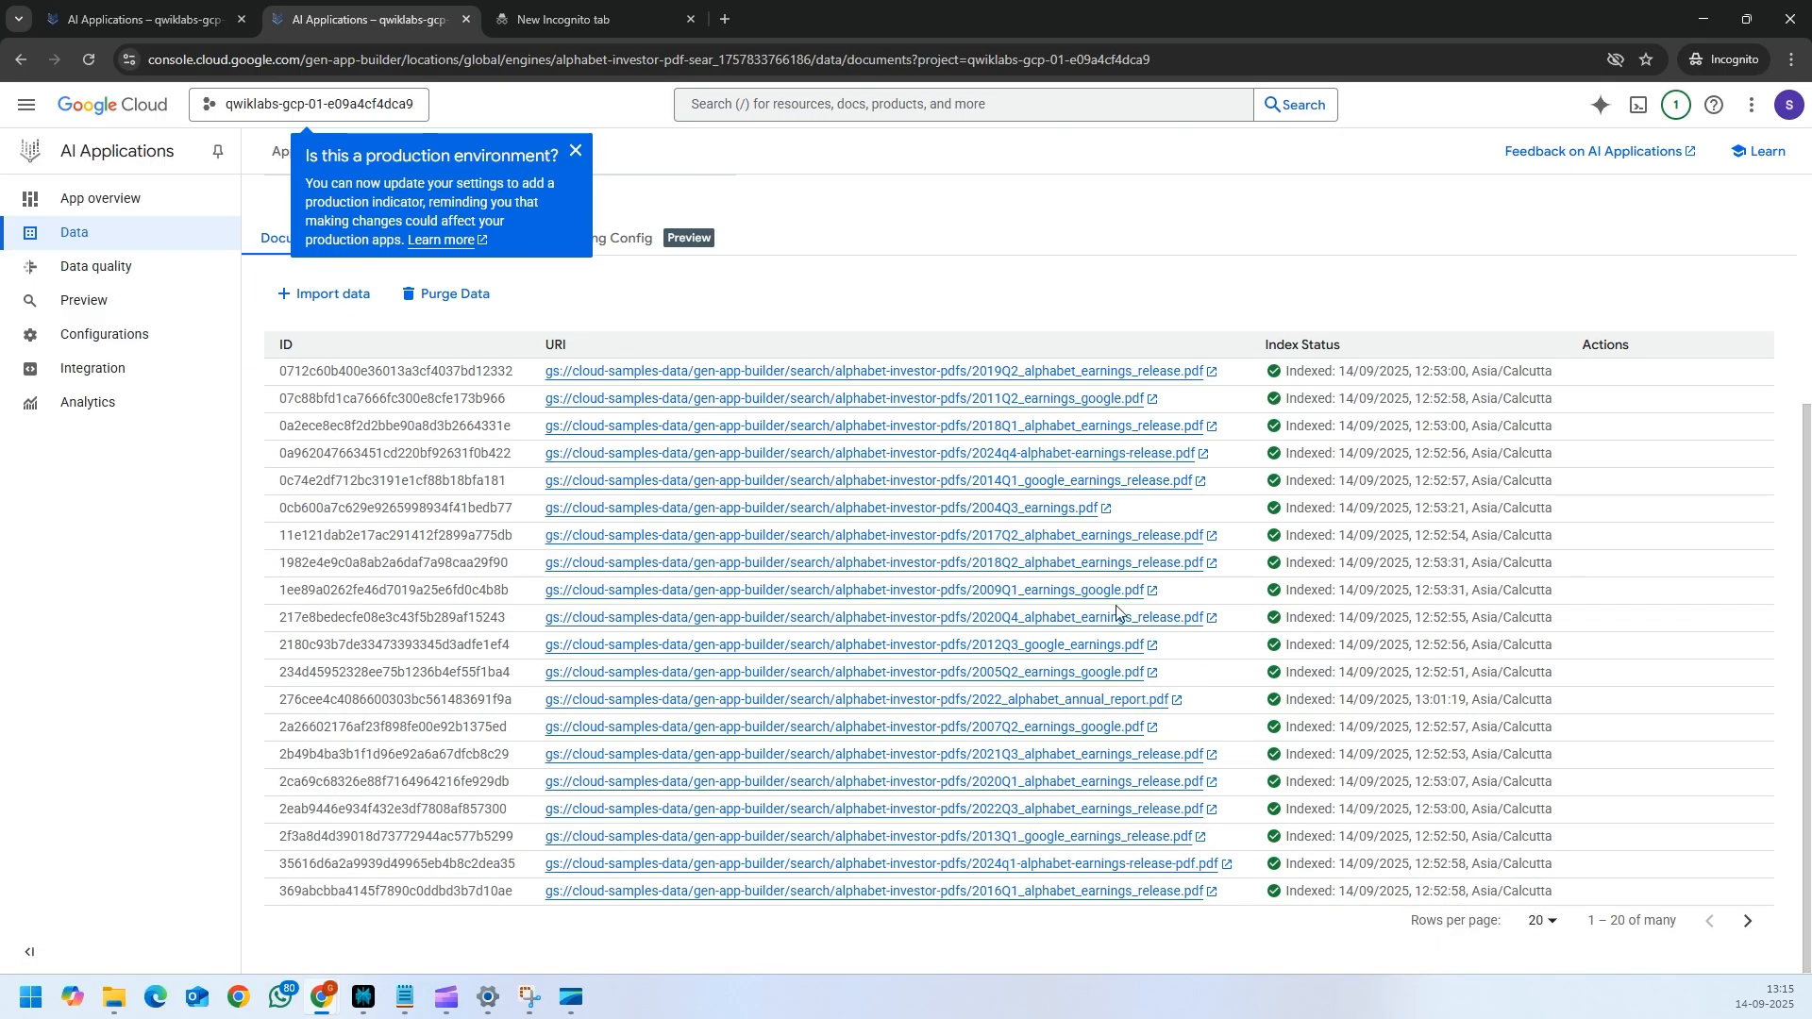
scroll(1357, 839, up, 4)
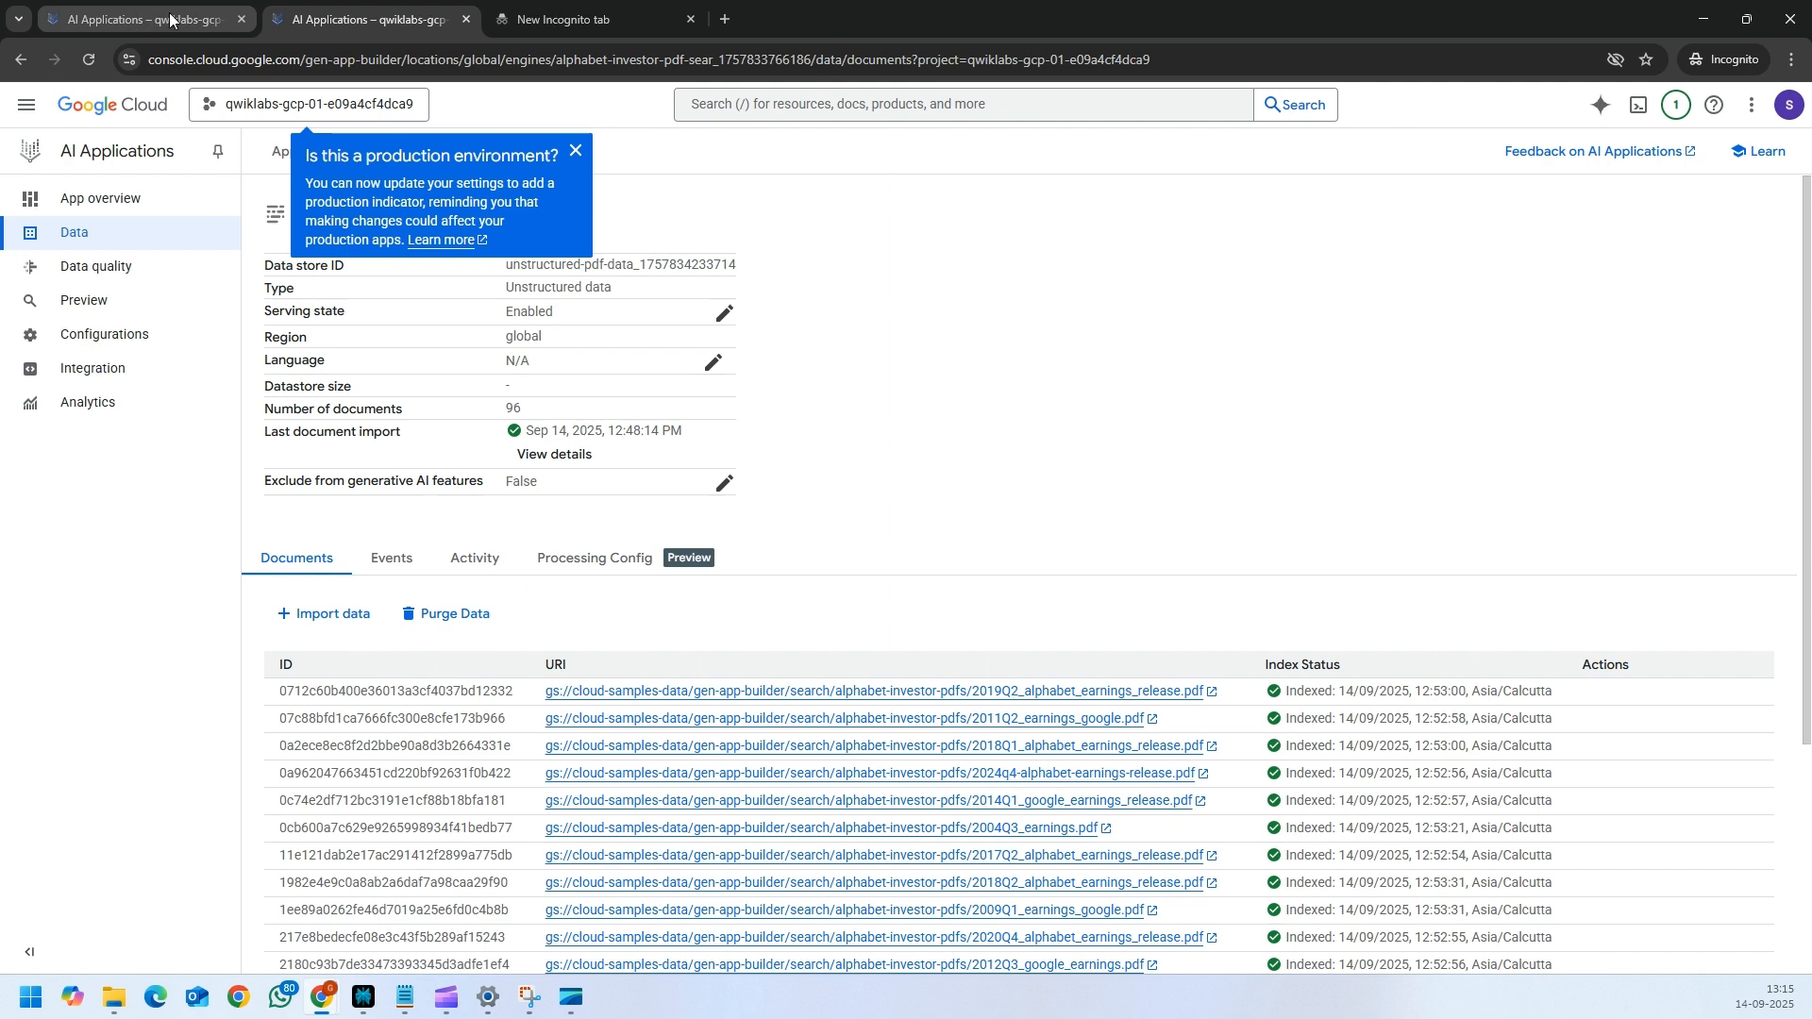
- Search the Alphabet Investor PDF Search preview for "Google revenue in 2008" and look through the results
click(177, 23)
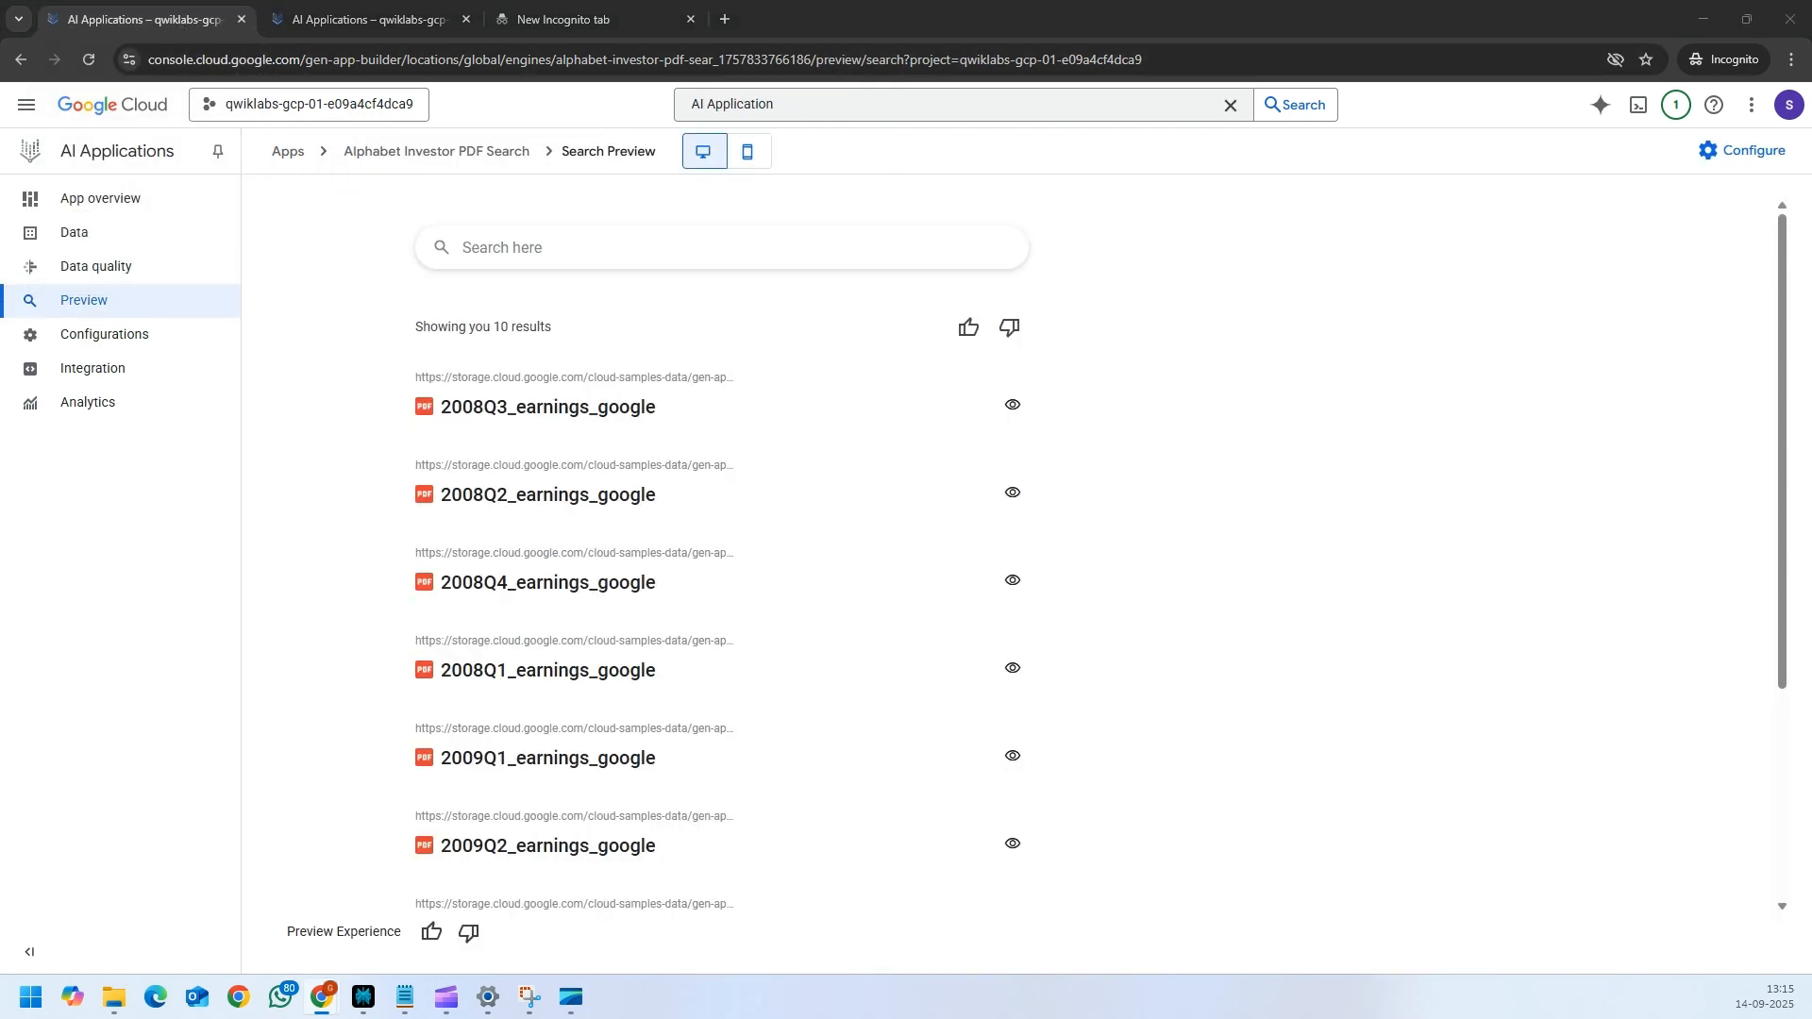
click(558, 246)
text(Google revenue in 2008)
key(Return)
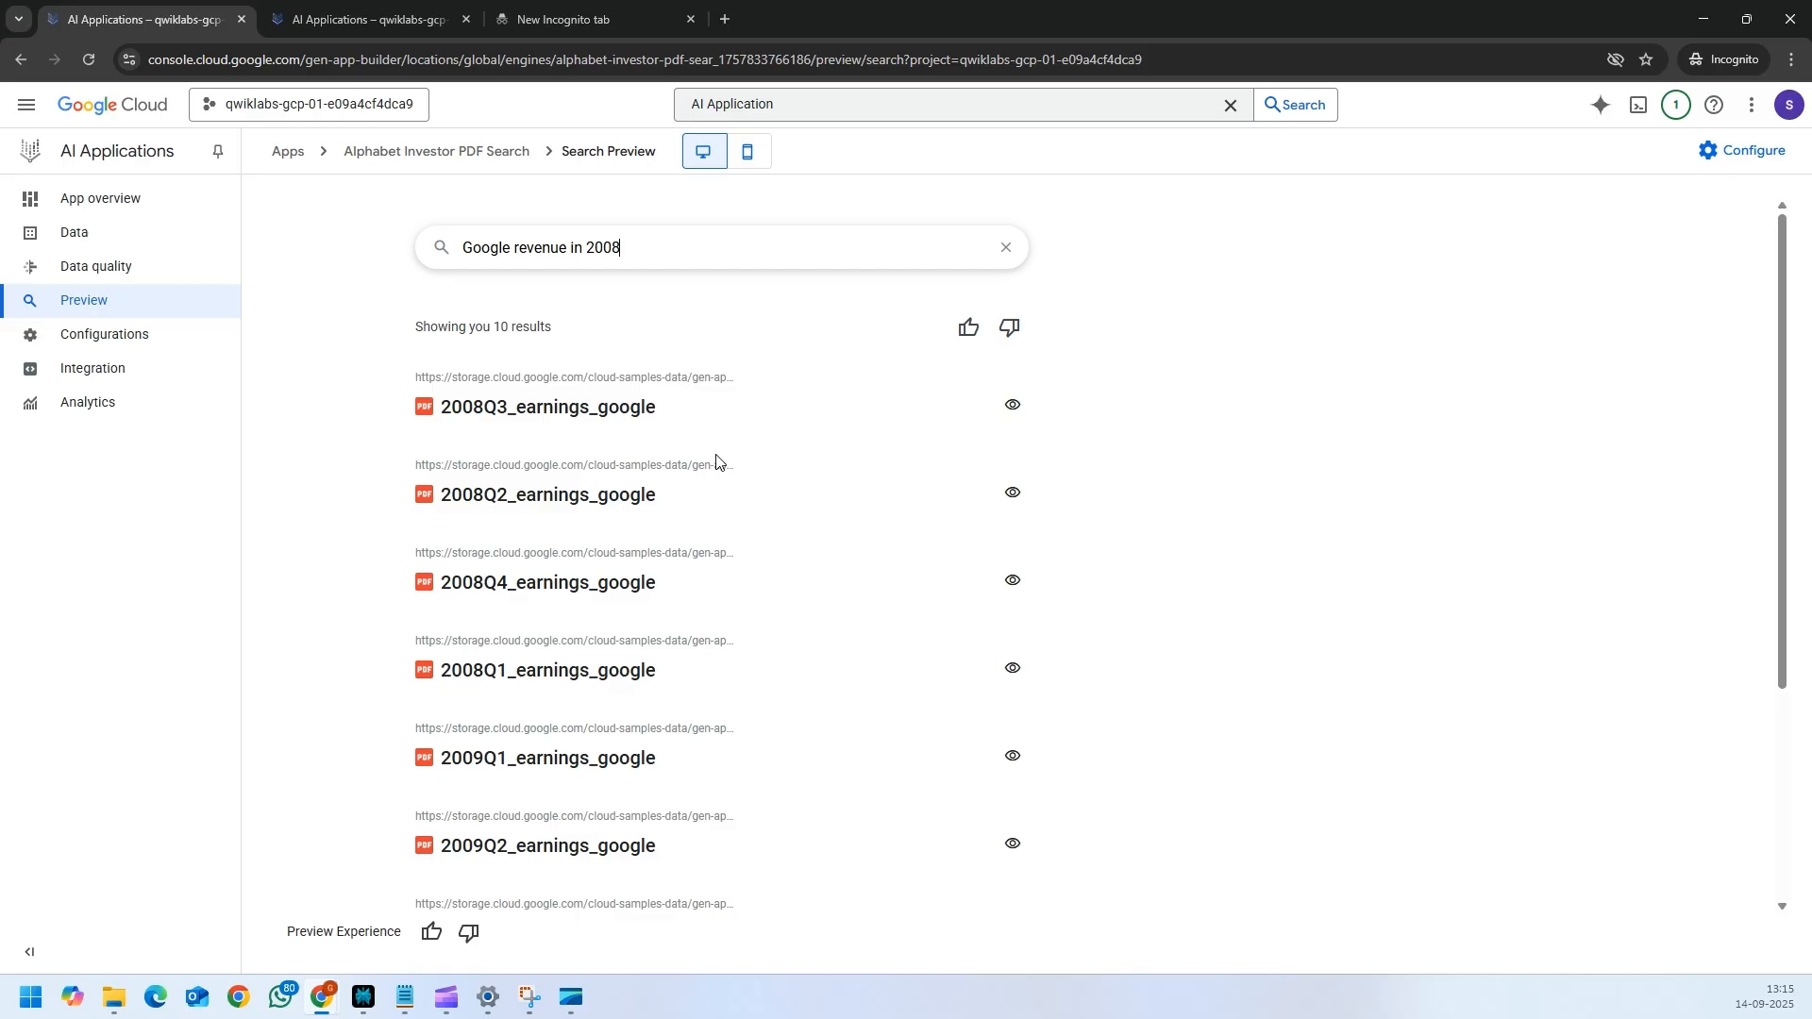
scroll(675, 550, down, 3)
scroll(708, 566, up, 3)
- Open the 2008Q3_earnings_google PDF from the search results and skim its contents
click(627, 413)
right_click(627, 413)
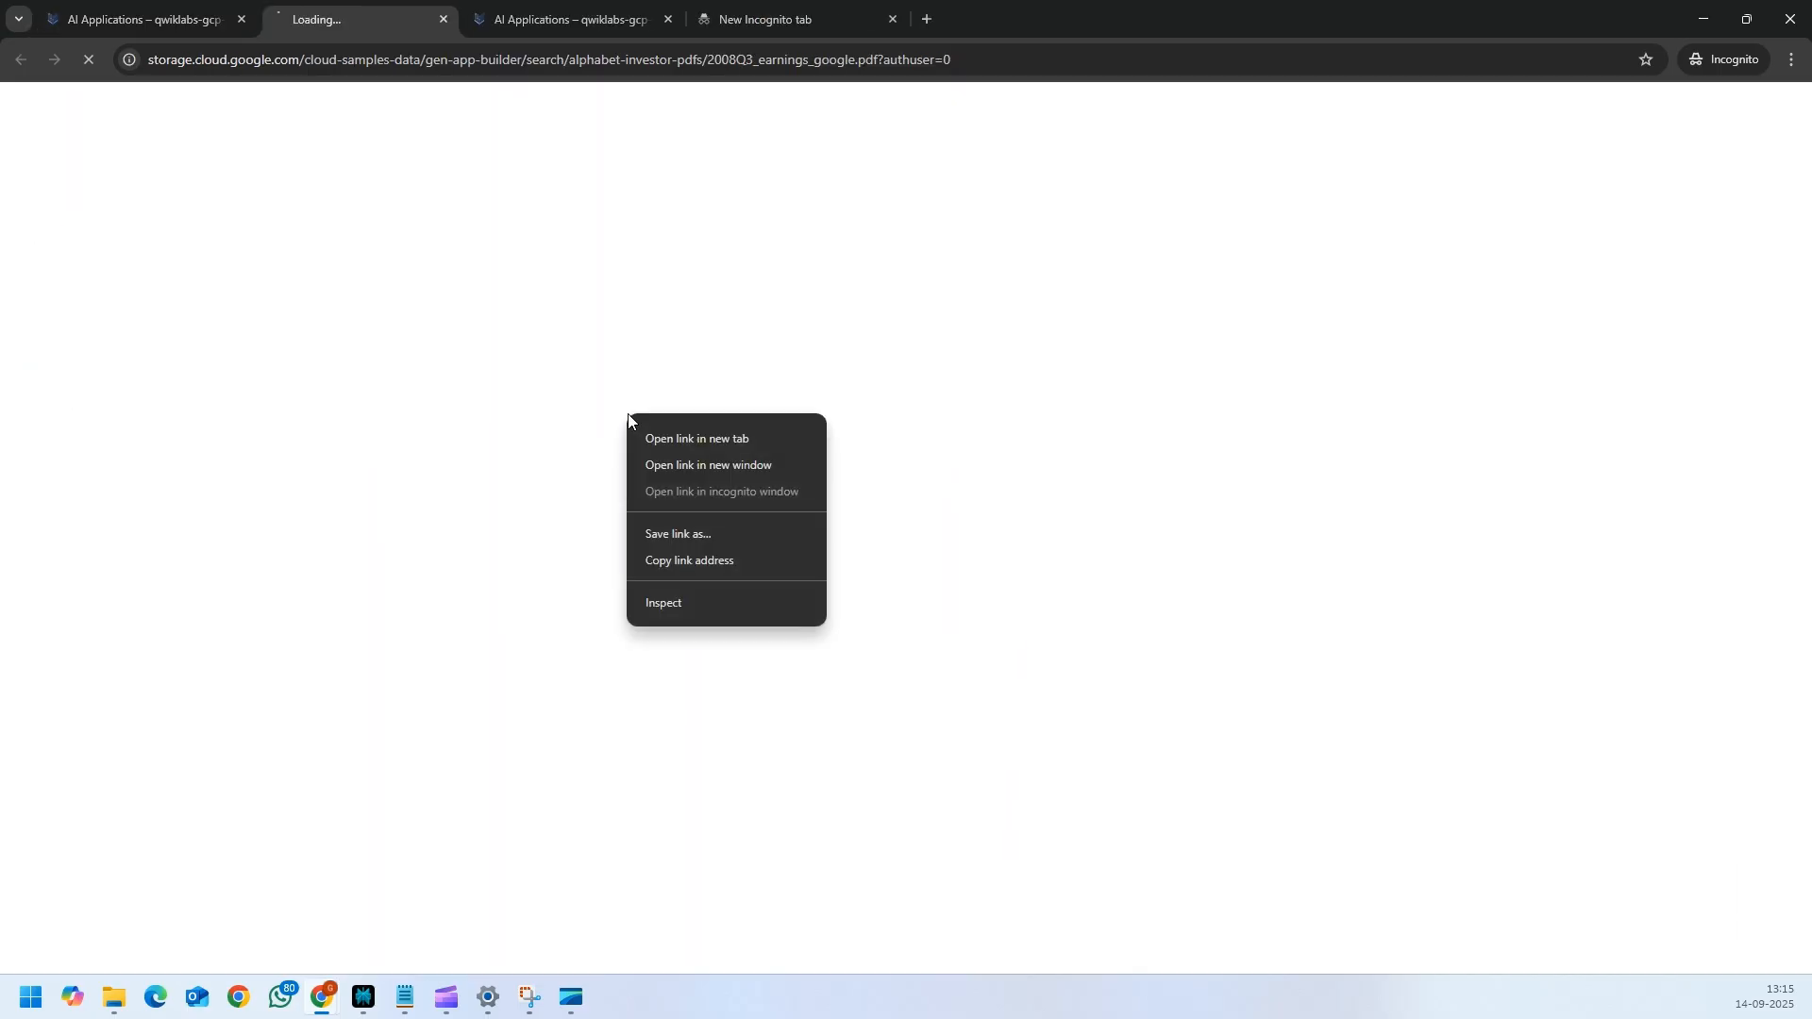
click(595, 147)
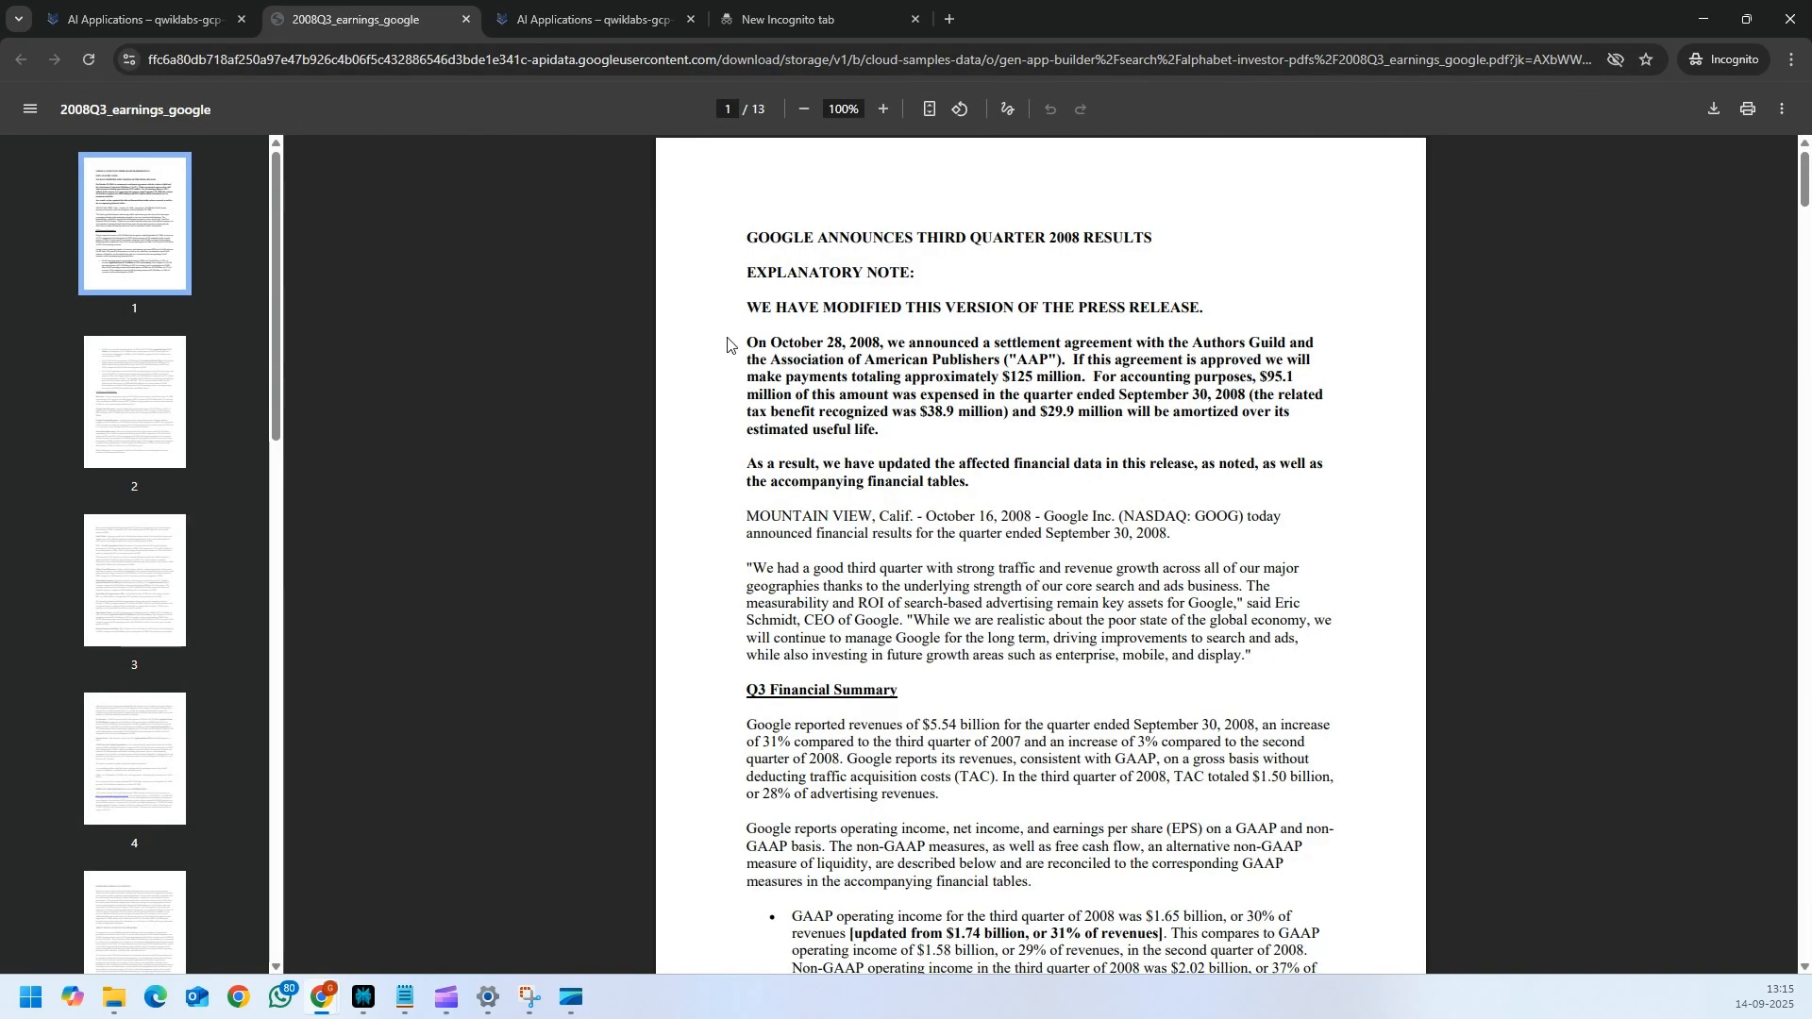
scroll(909, 471, down, 10)
scroll(1042, 706, up, 7)
scroll(1042, 706, up, 3)
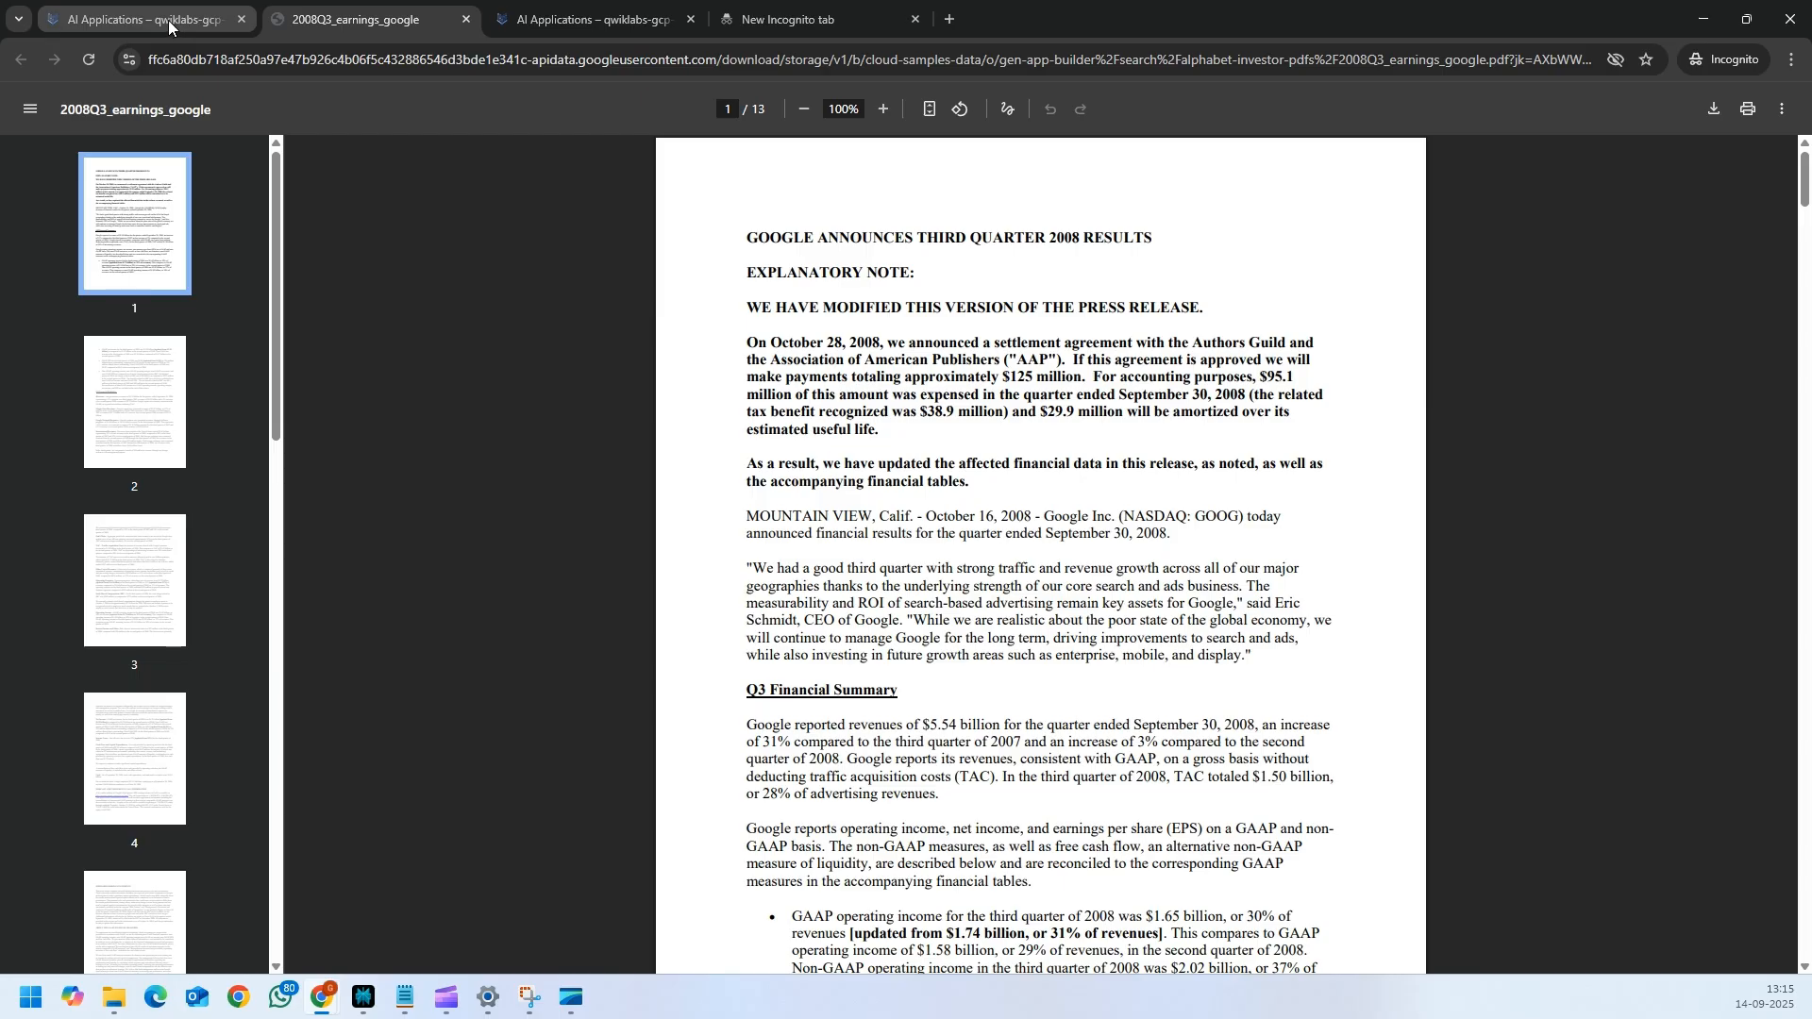
- Return to the search preview and search the PDFs for "Alphabet 2008 earning"
click(167, 15)
drag(653, 264, 251, 257)
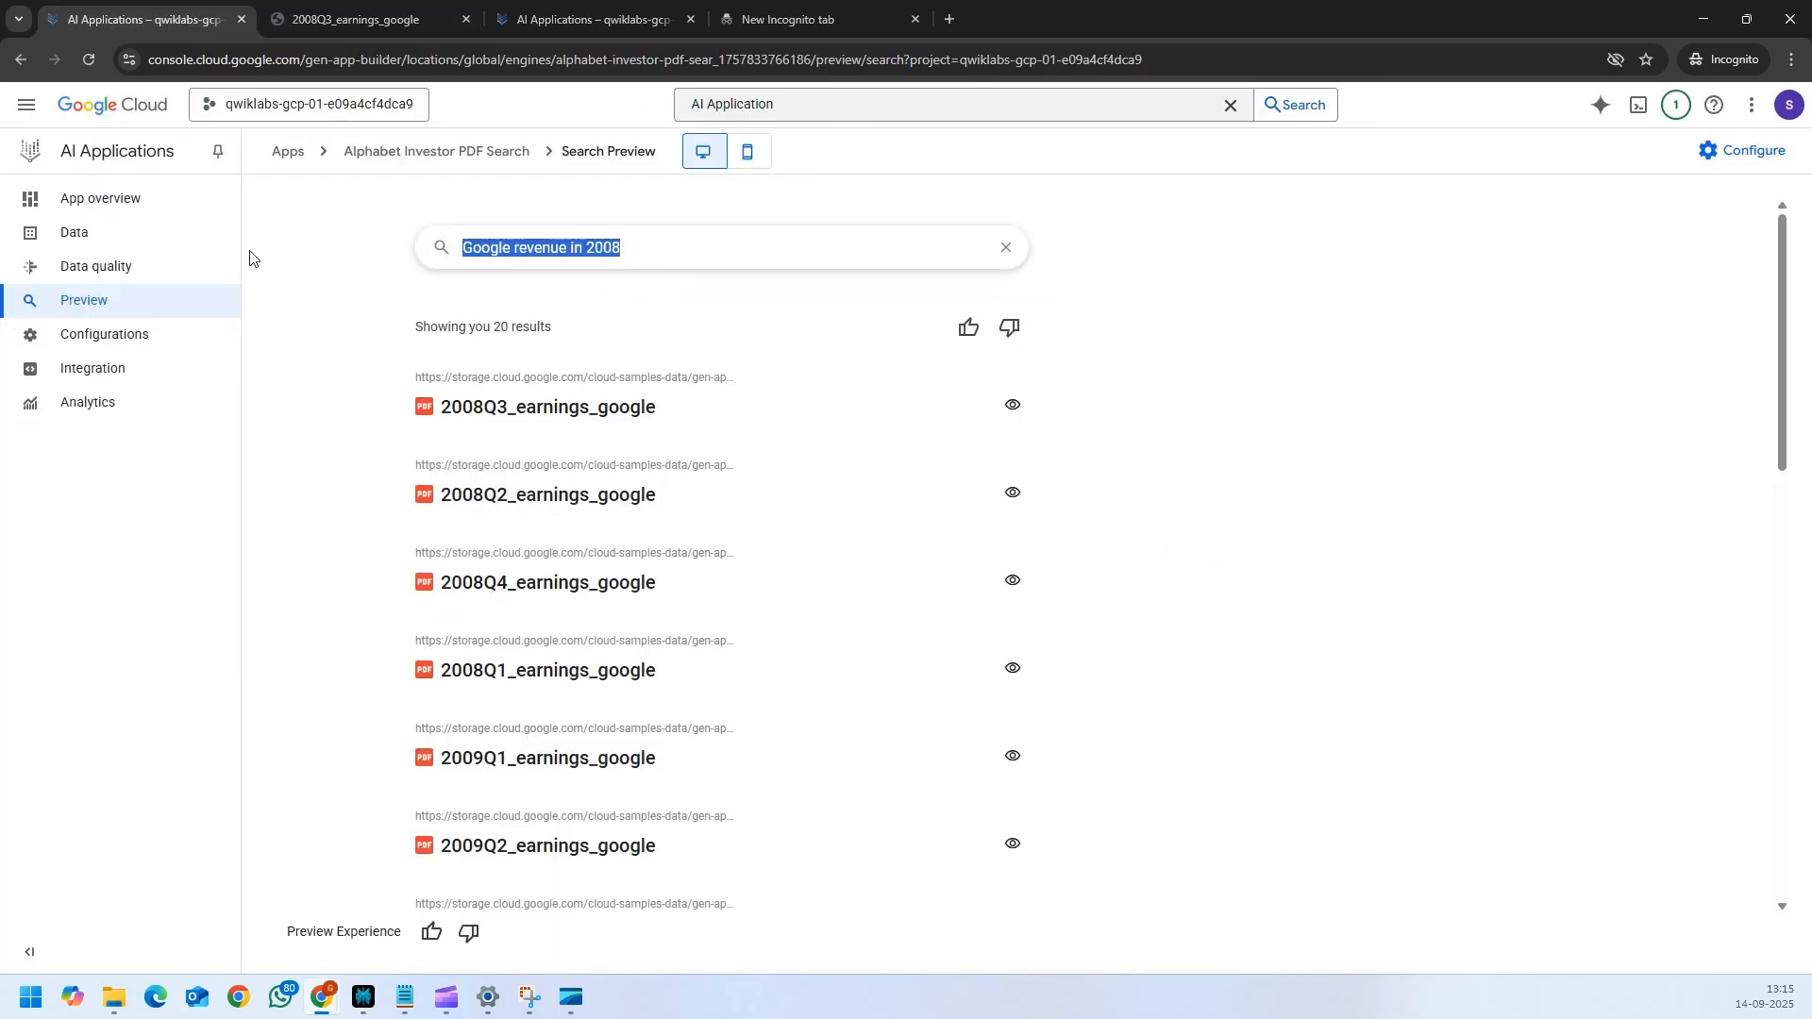
text(Alphabet 2008 earning)
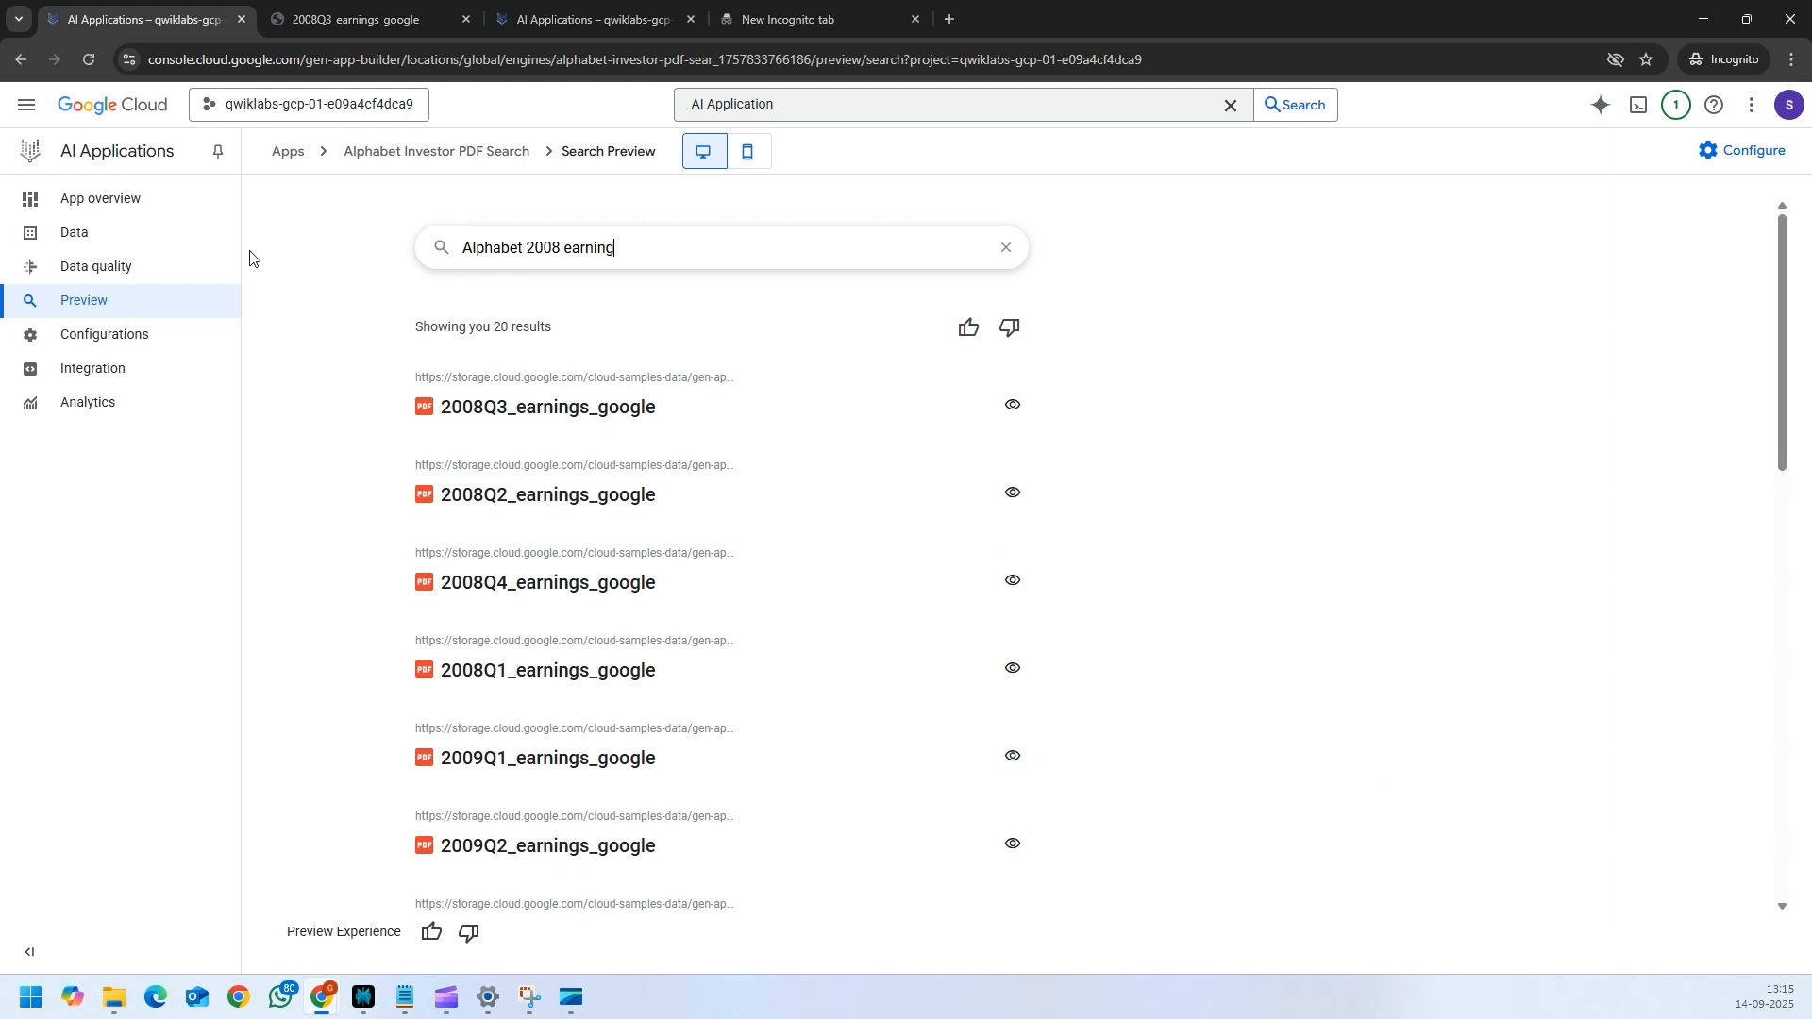
key(Return)
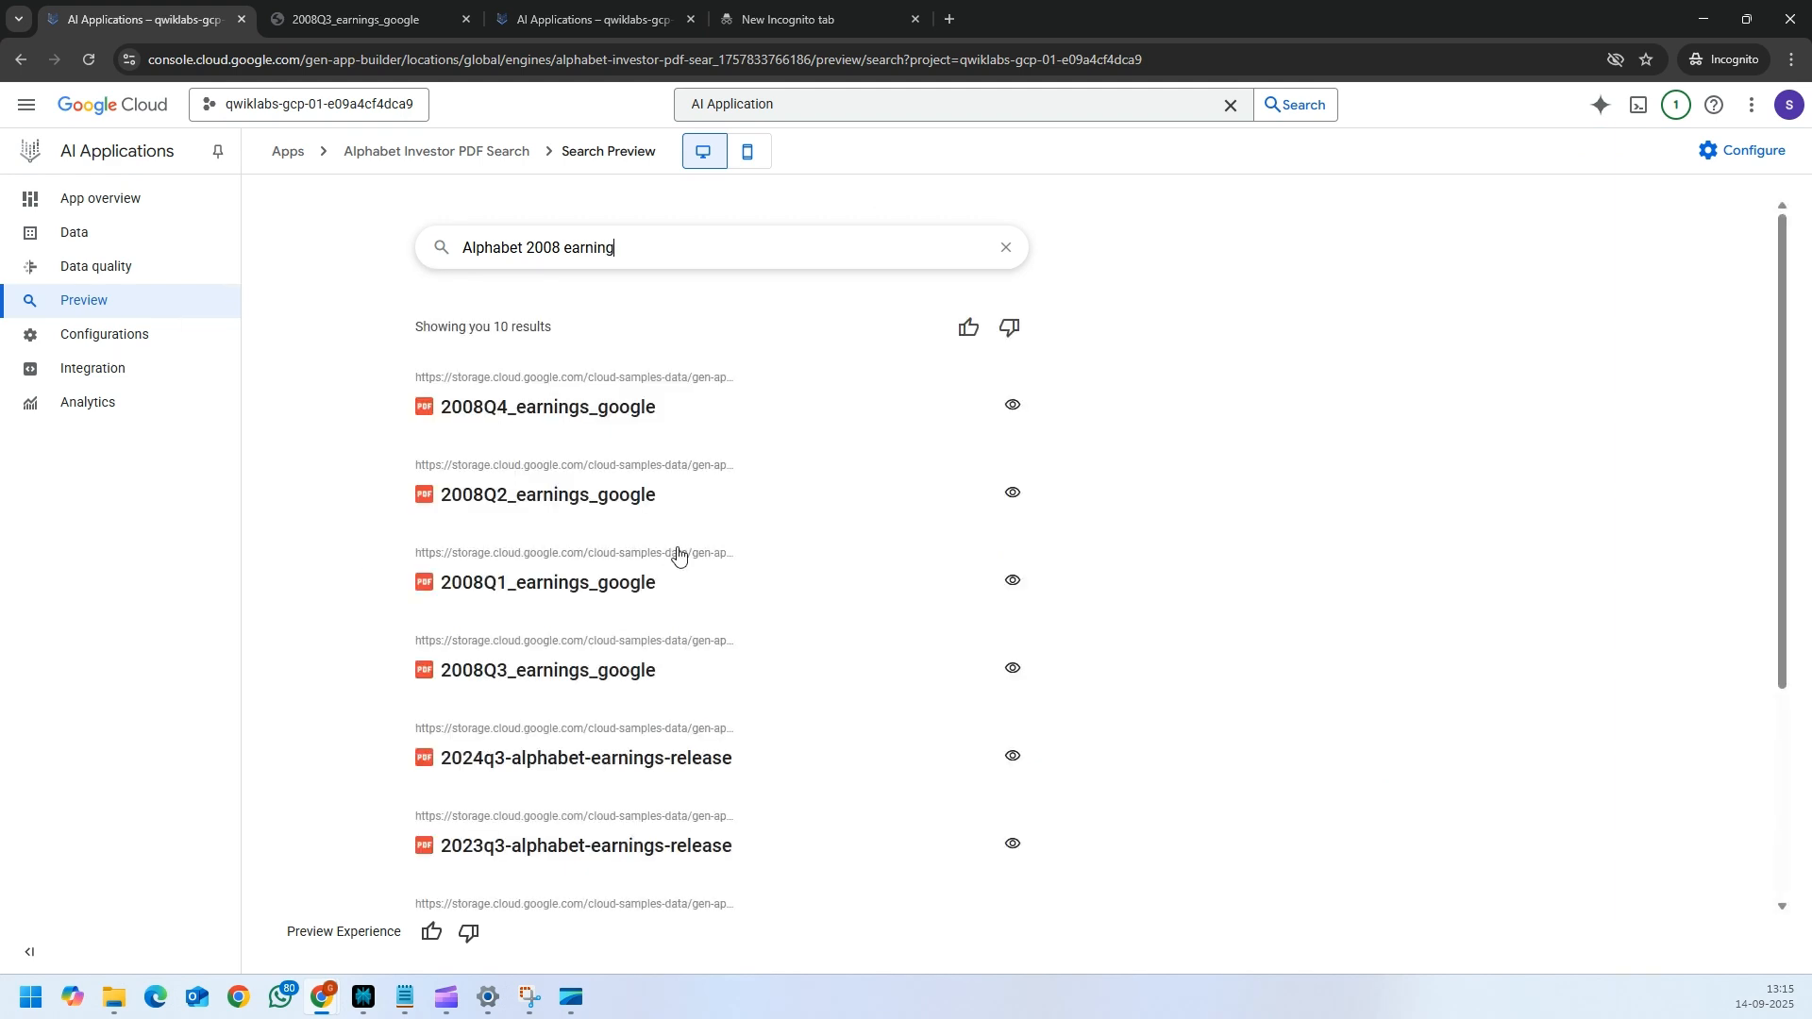
- Open the 2008Q2_earnings_google PDF in its own browser tab and highlight its title and announcement date
right_click(560, 506)
click(610, 521)
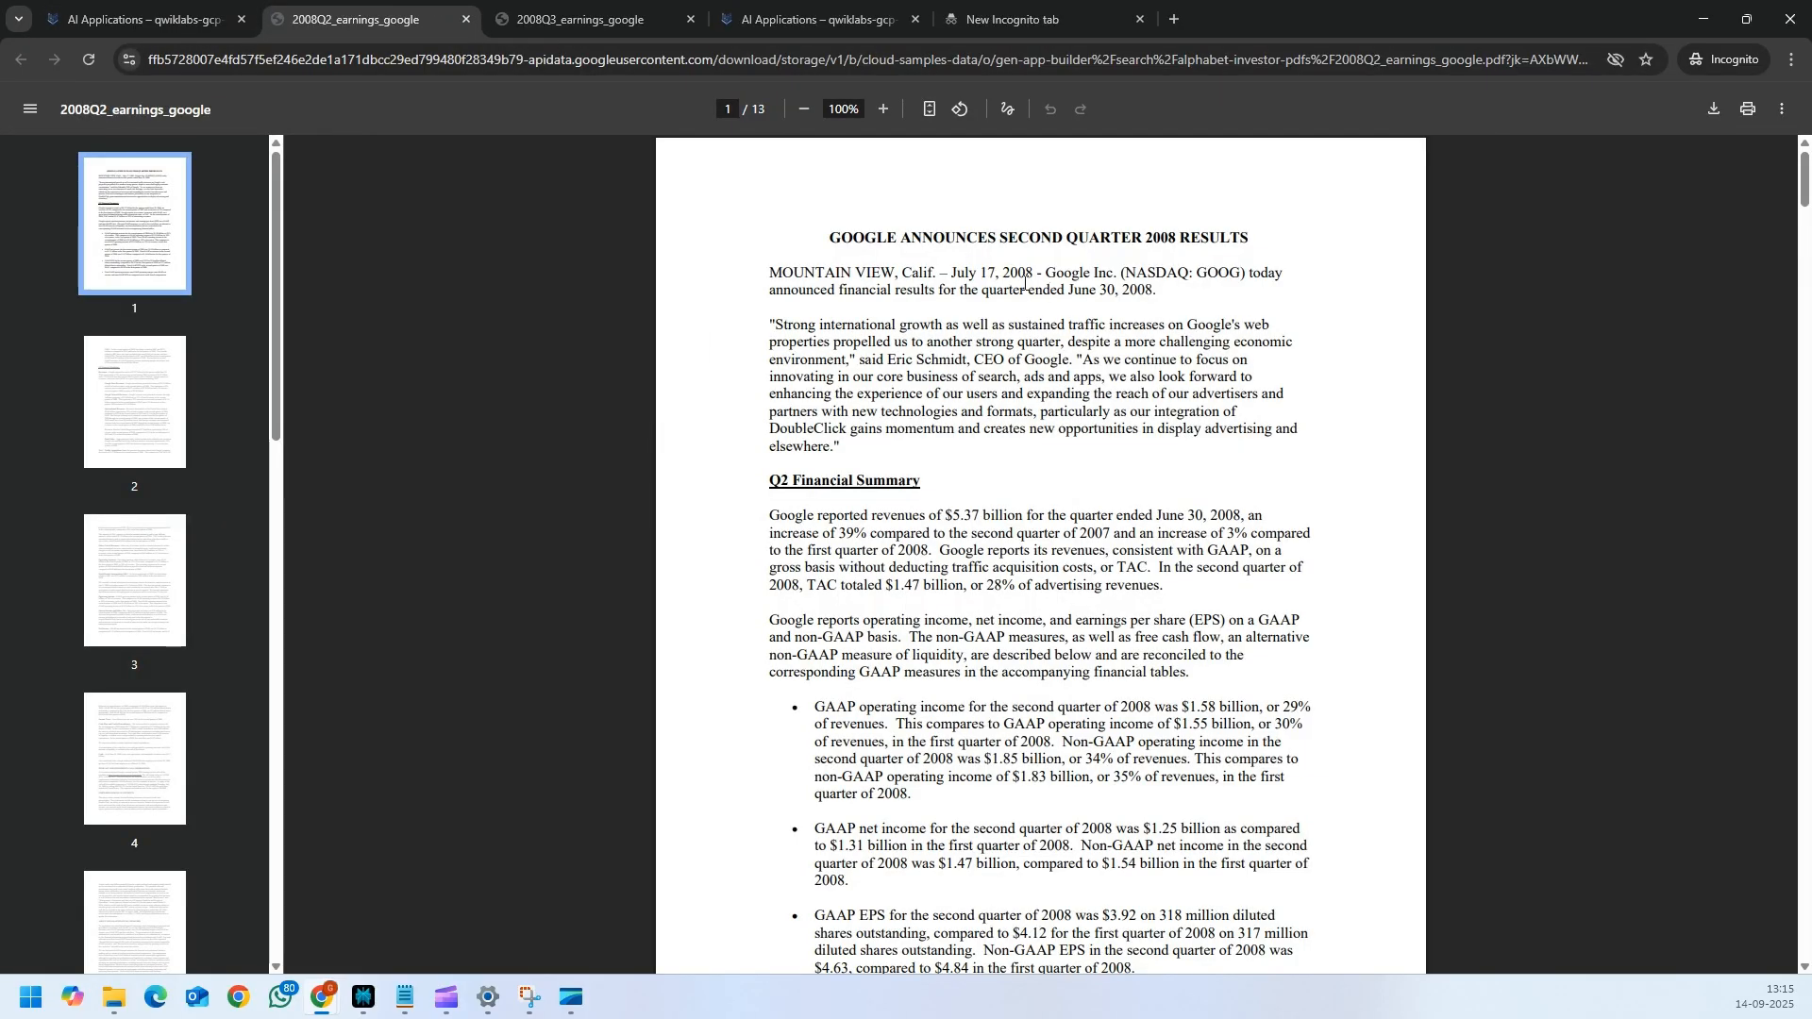
drag(902, 236, 1037, 270)
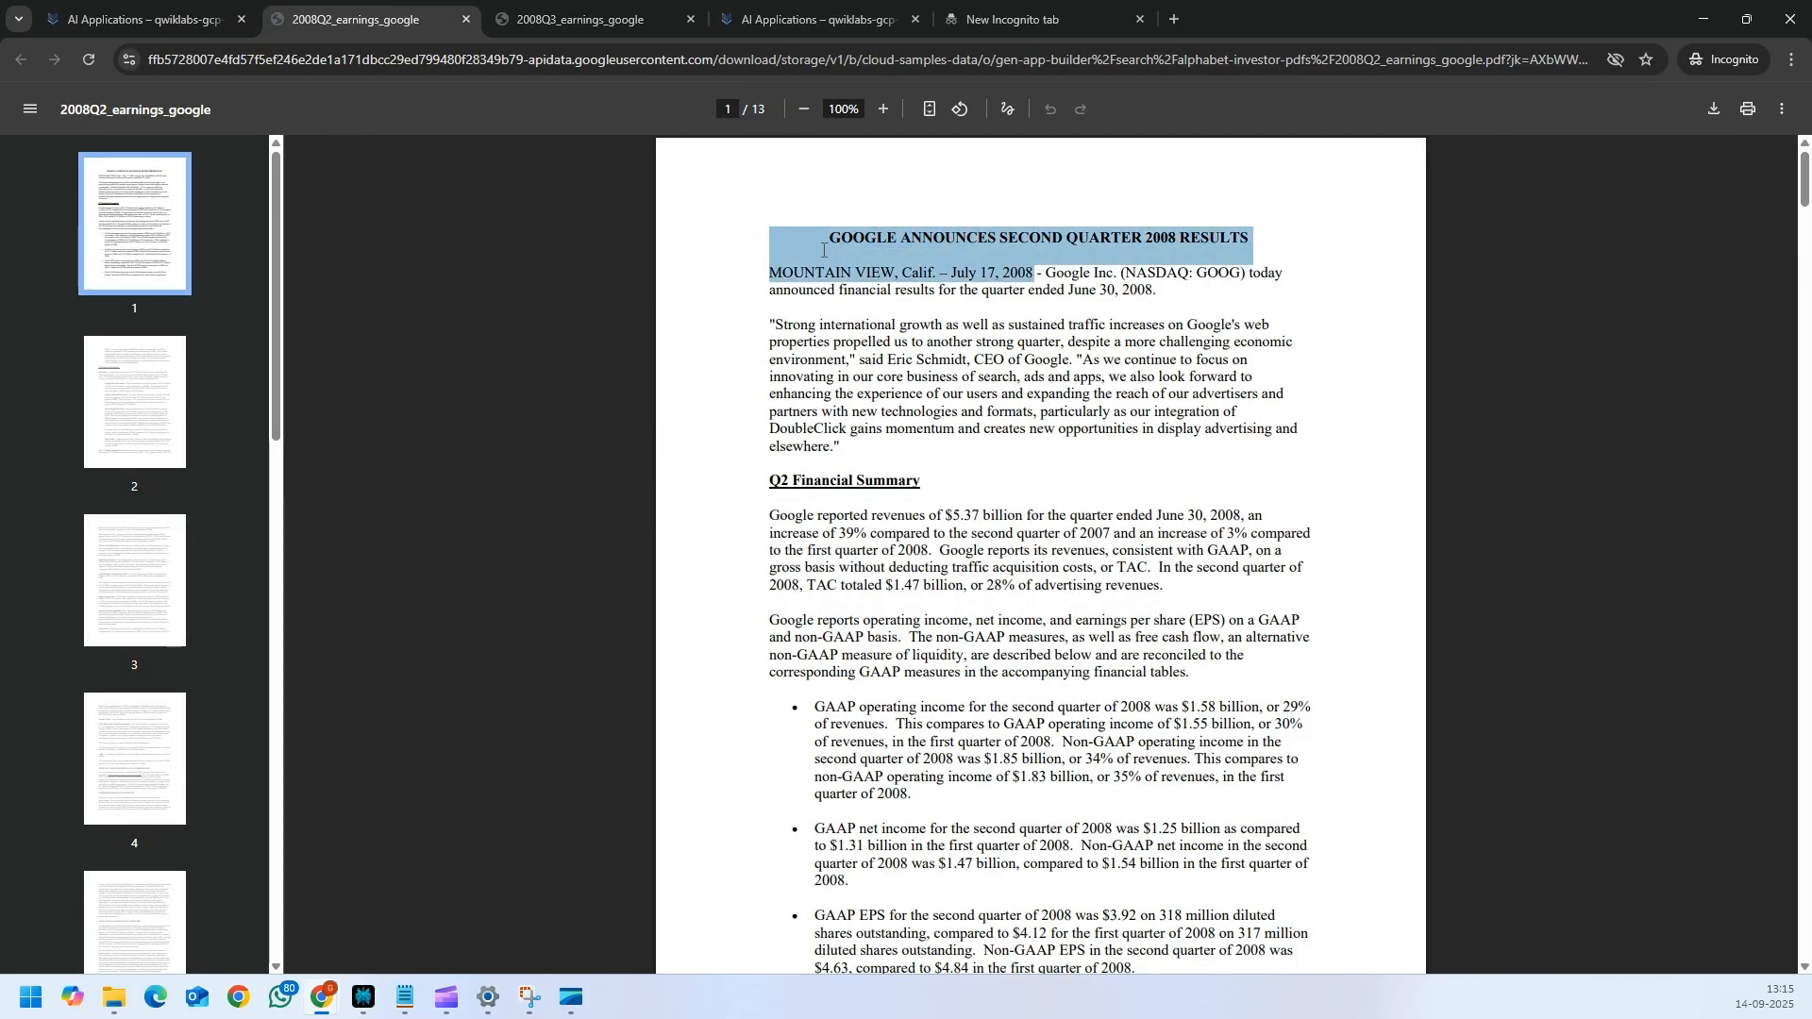
- Change the preview query to "Alphabet 2005 earning", run it and look through the listed PDFs
click(151, 18)
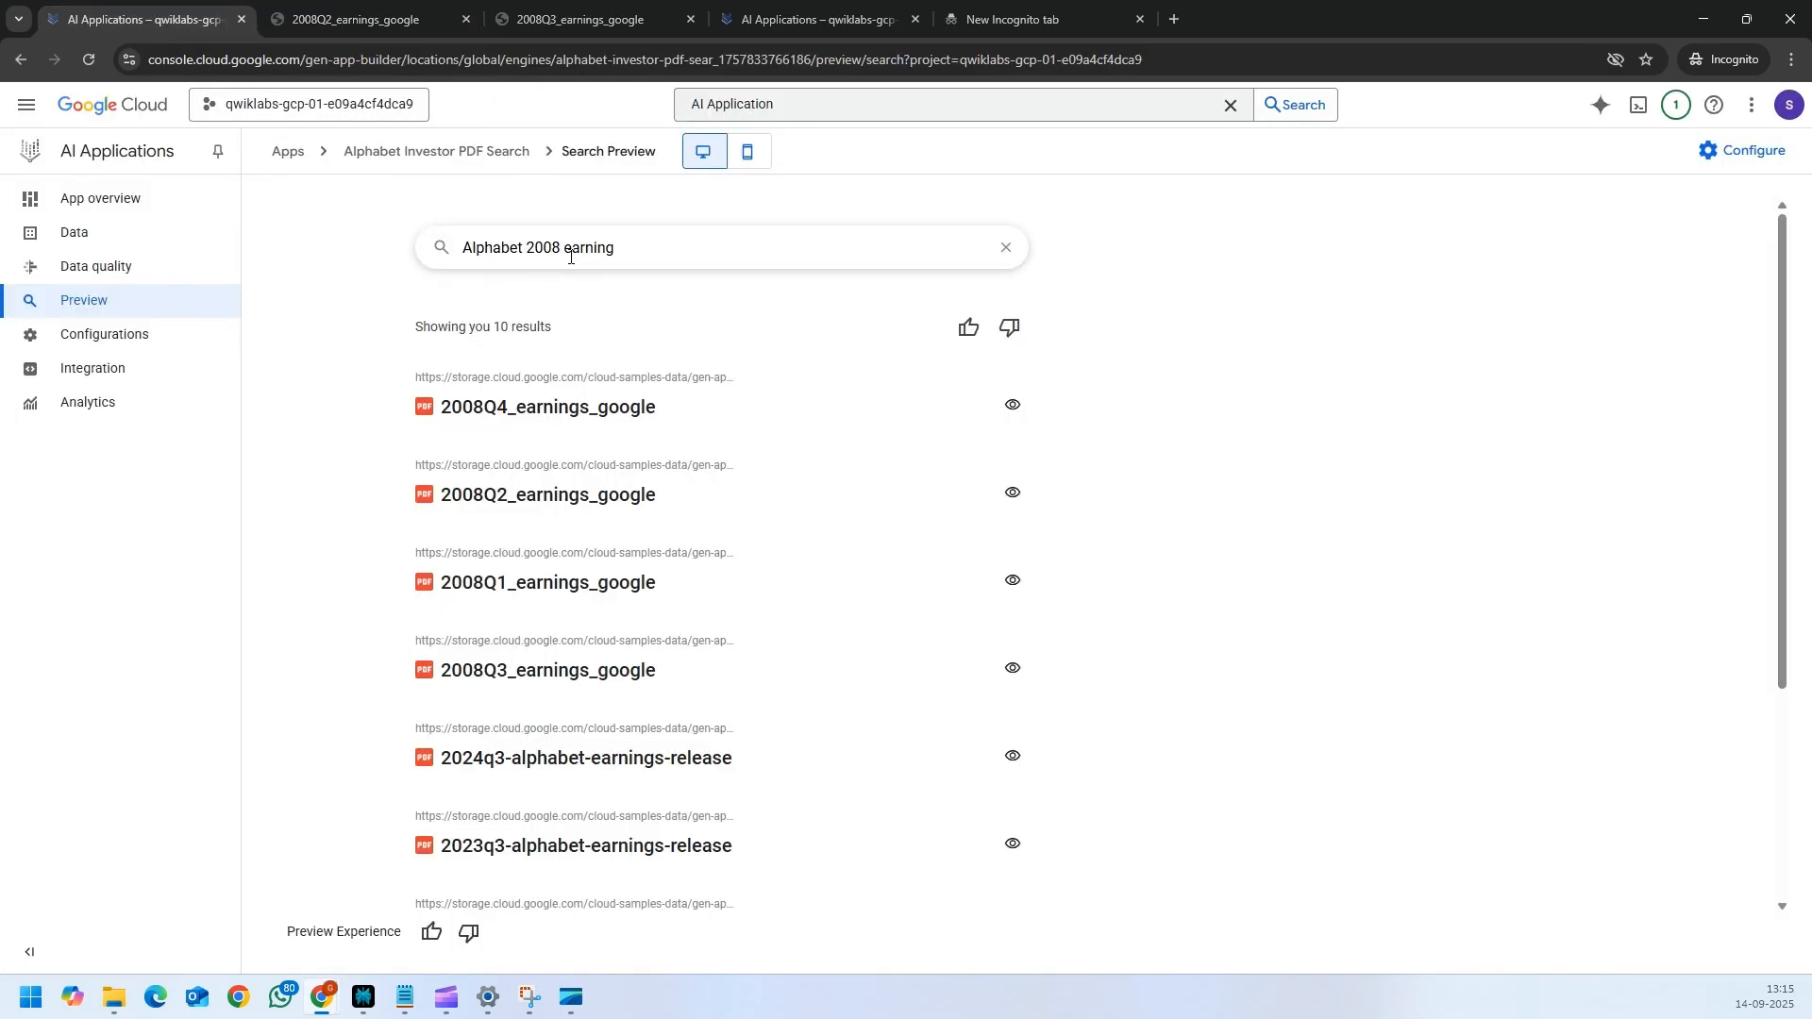
key(BackSpace)
text(5)
key(Return)
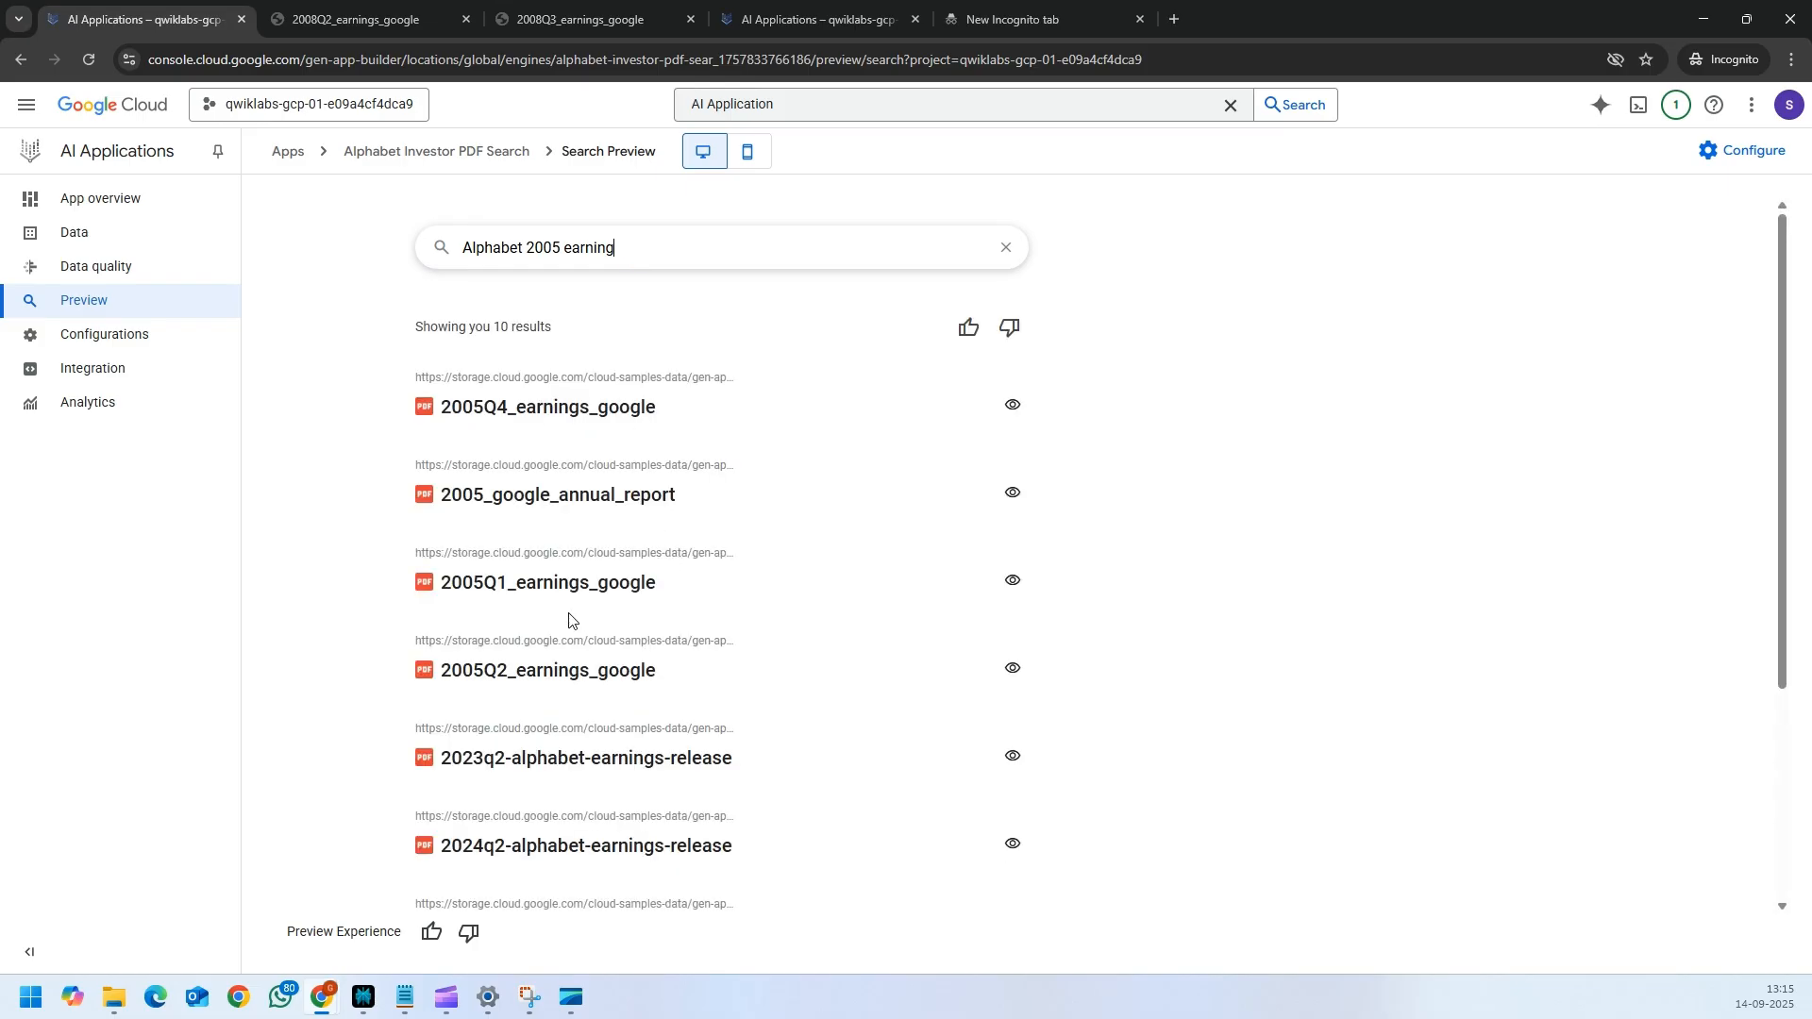
scroll(495, 660, down, 3)
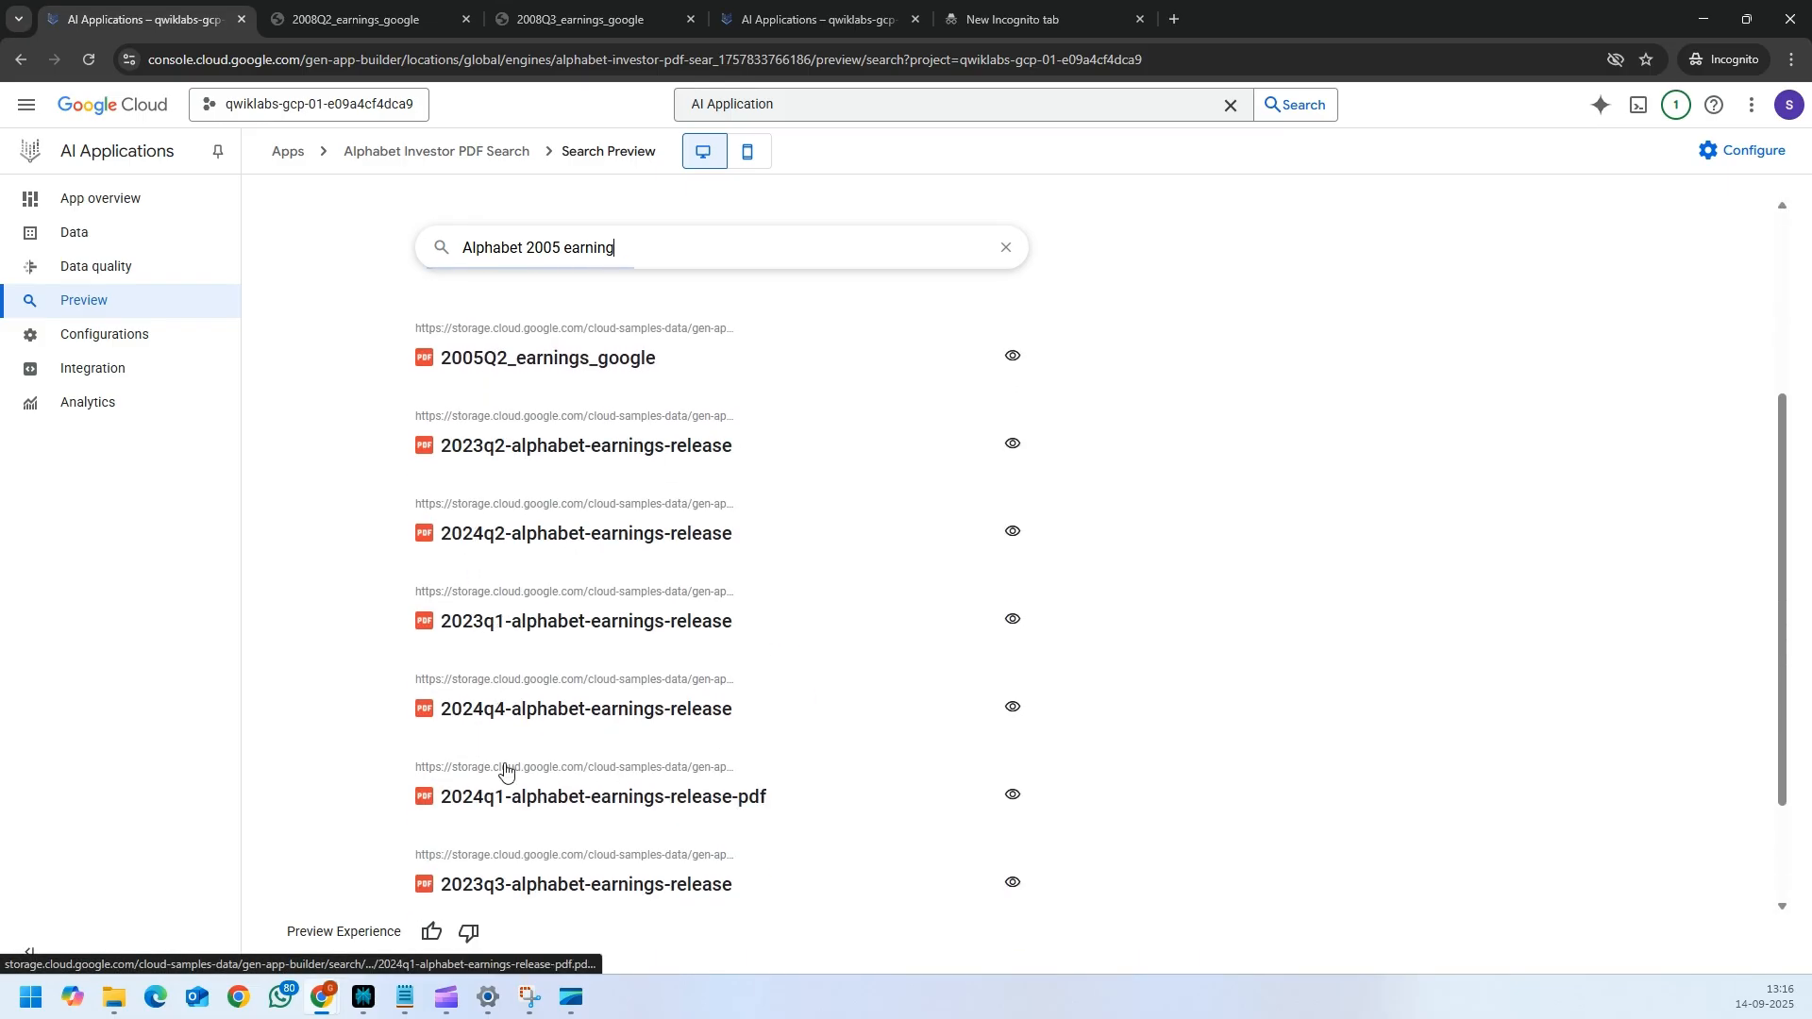
scroll(472, 660, up, 3)
scroll(477, 429, down, 5)
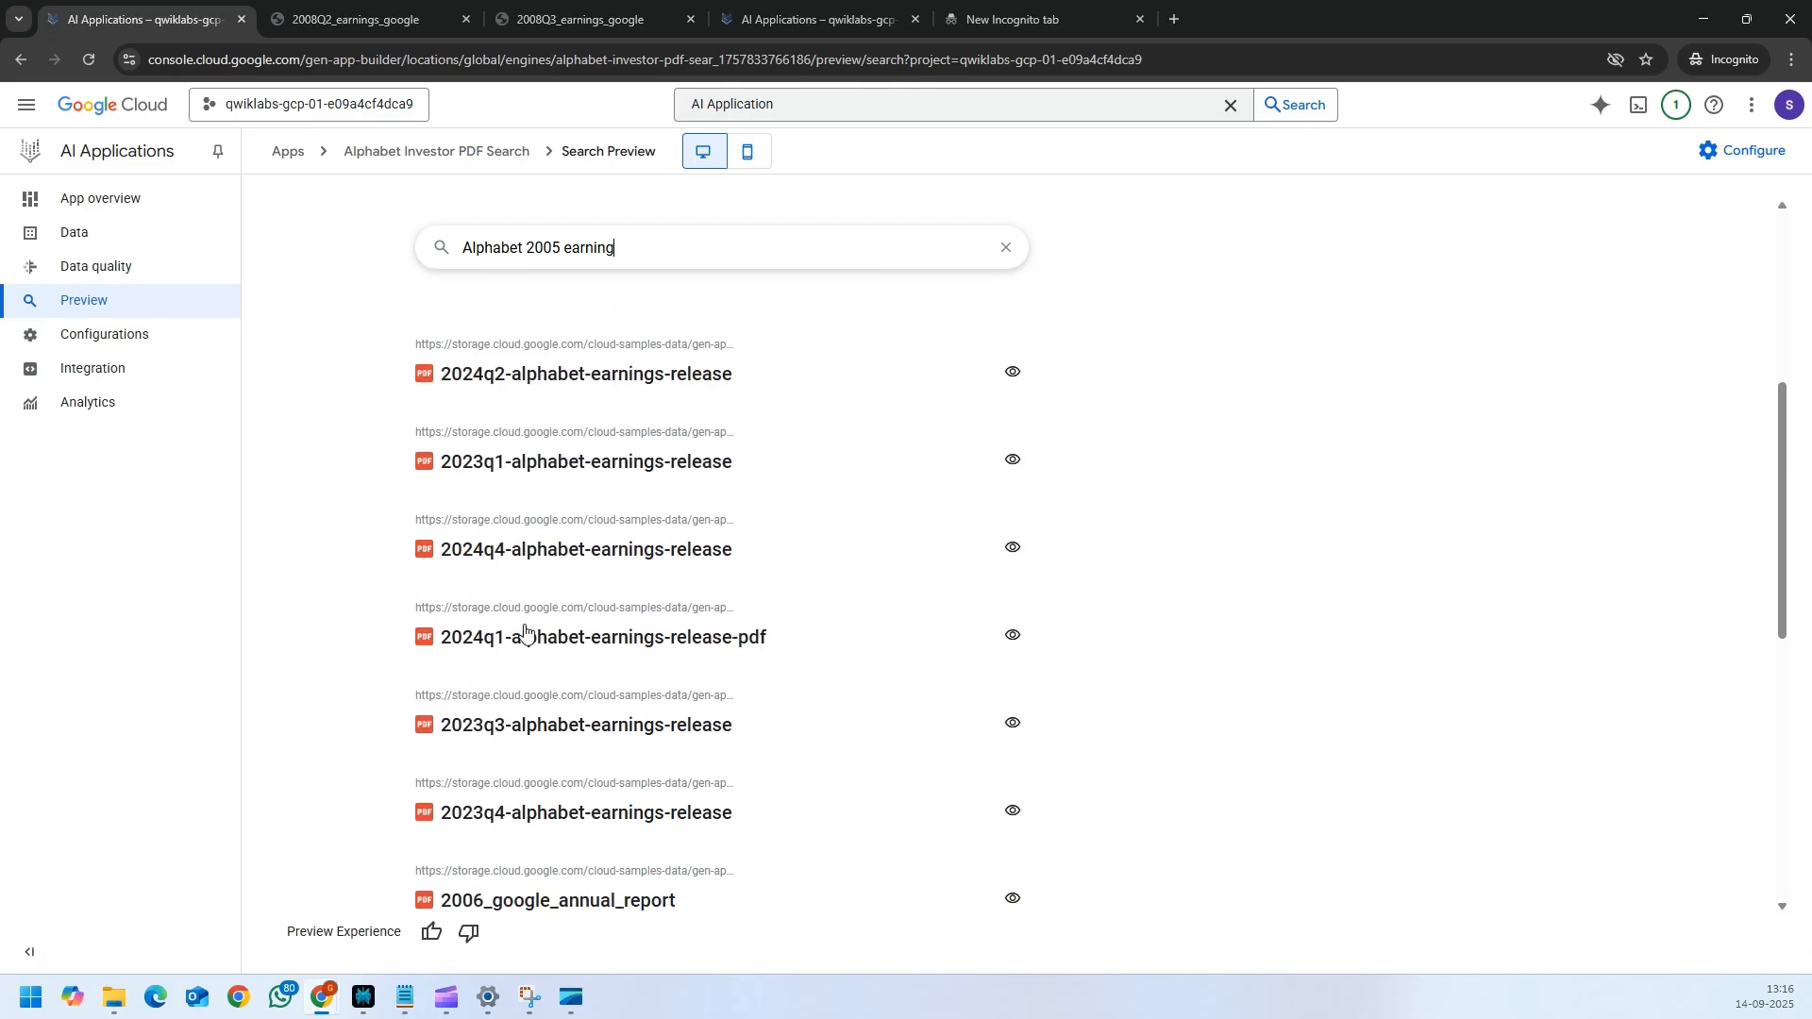
scroll(526, 648, down, 5)
scroll(547, 604, down, 3)
scroll(566, 444, up, 7)
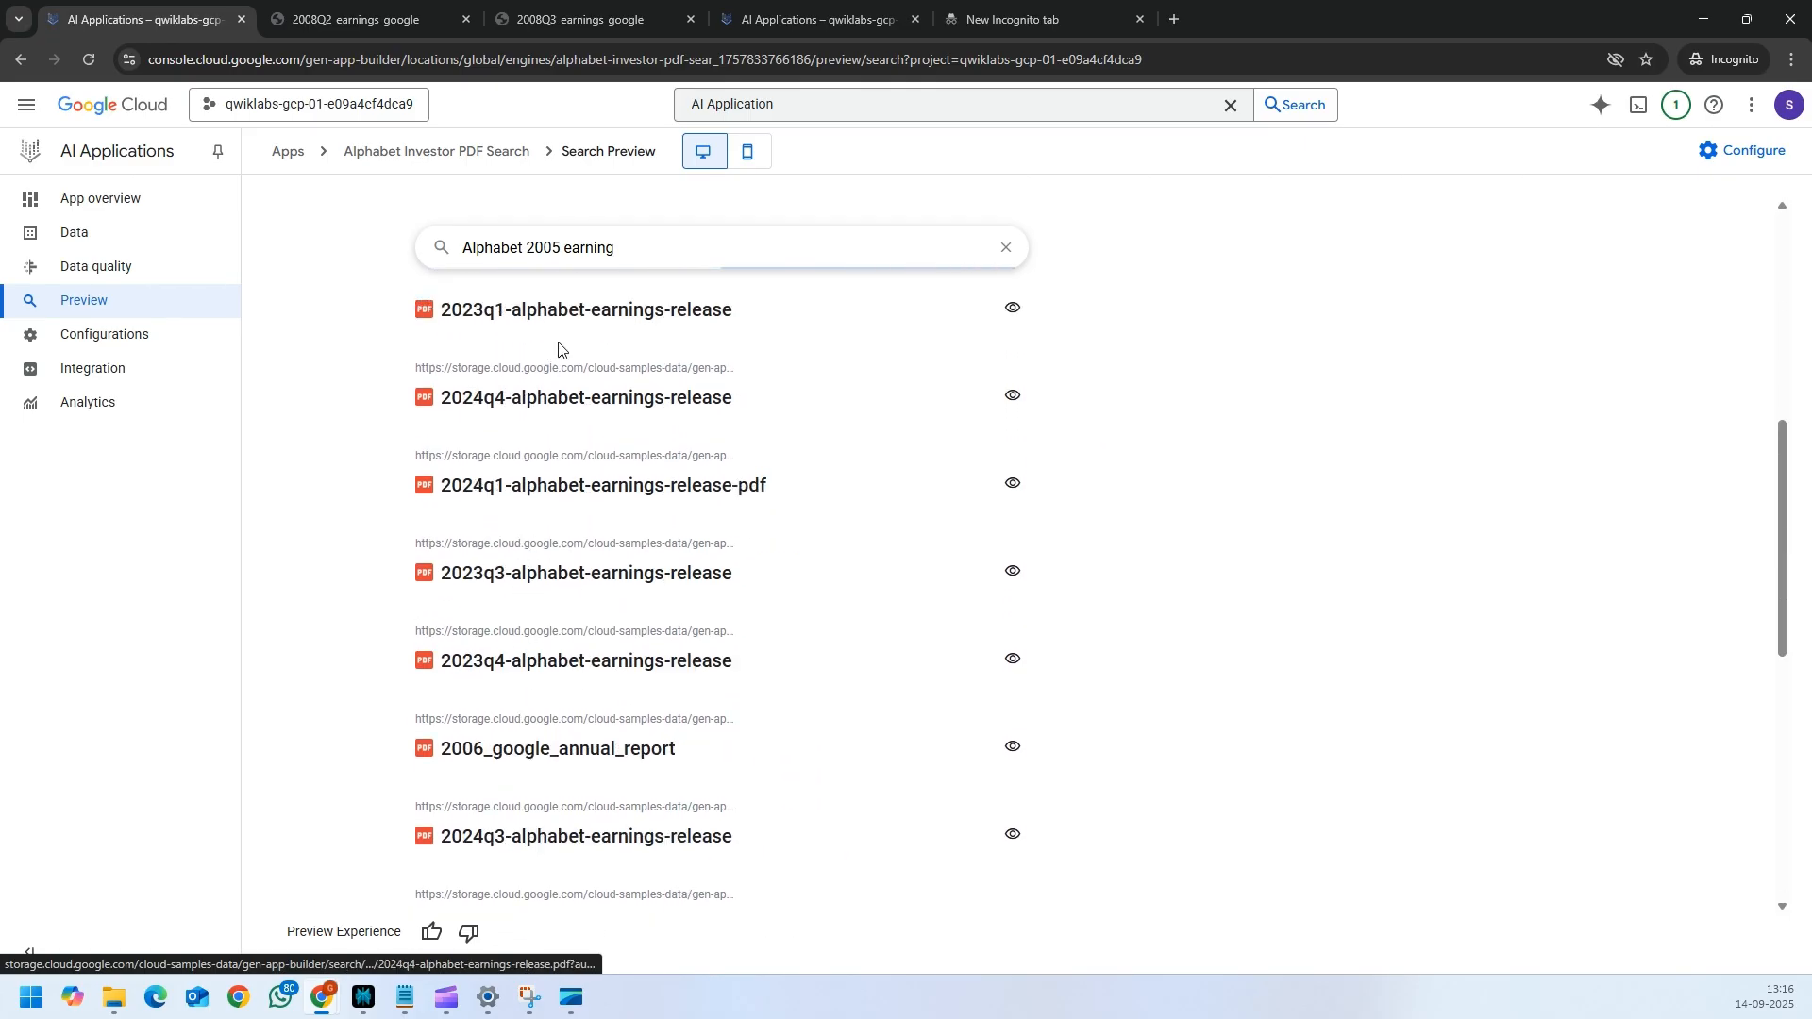
- Search the preview for just "2005" and look through the matching PDFs
drag(655, 246, 370, 255)
text(2)
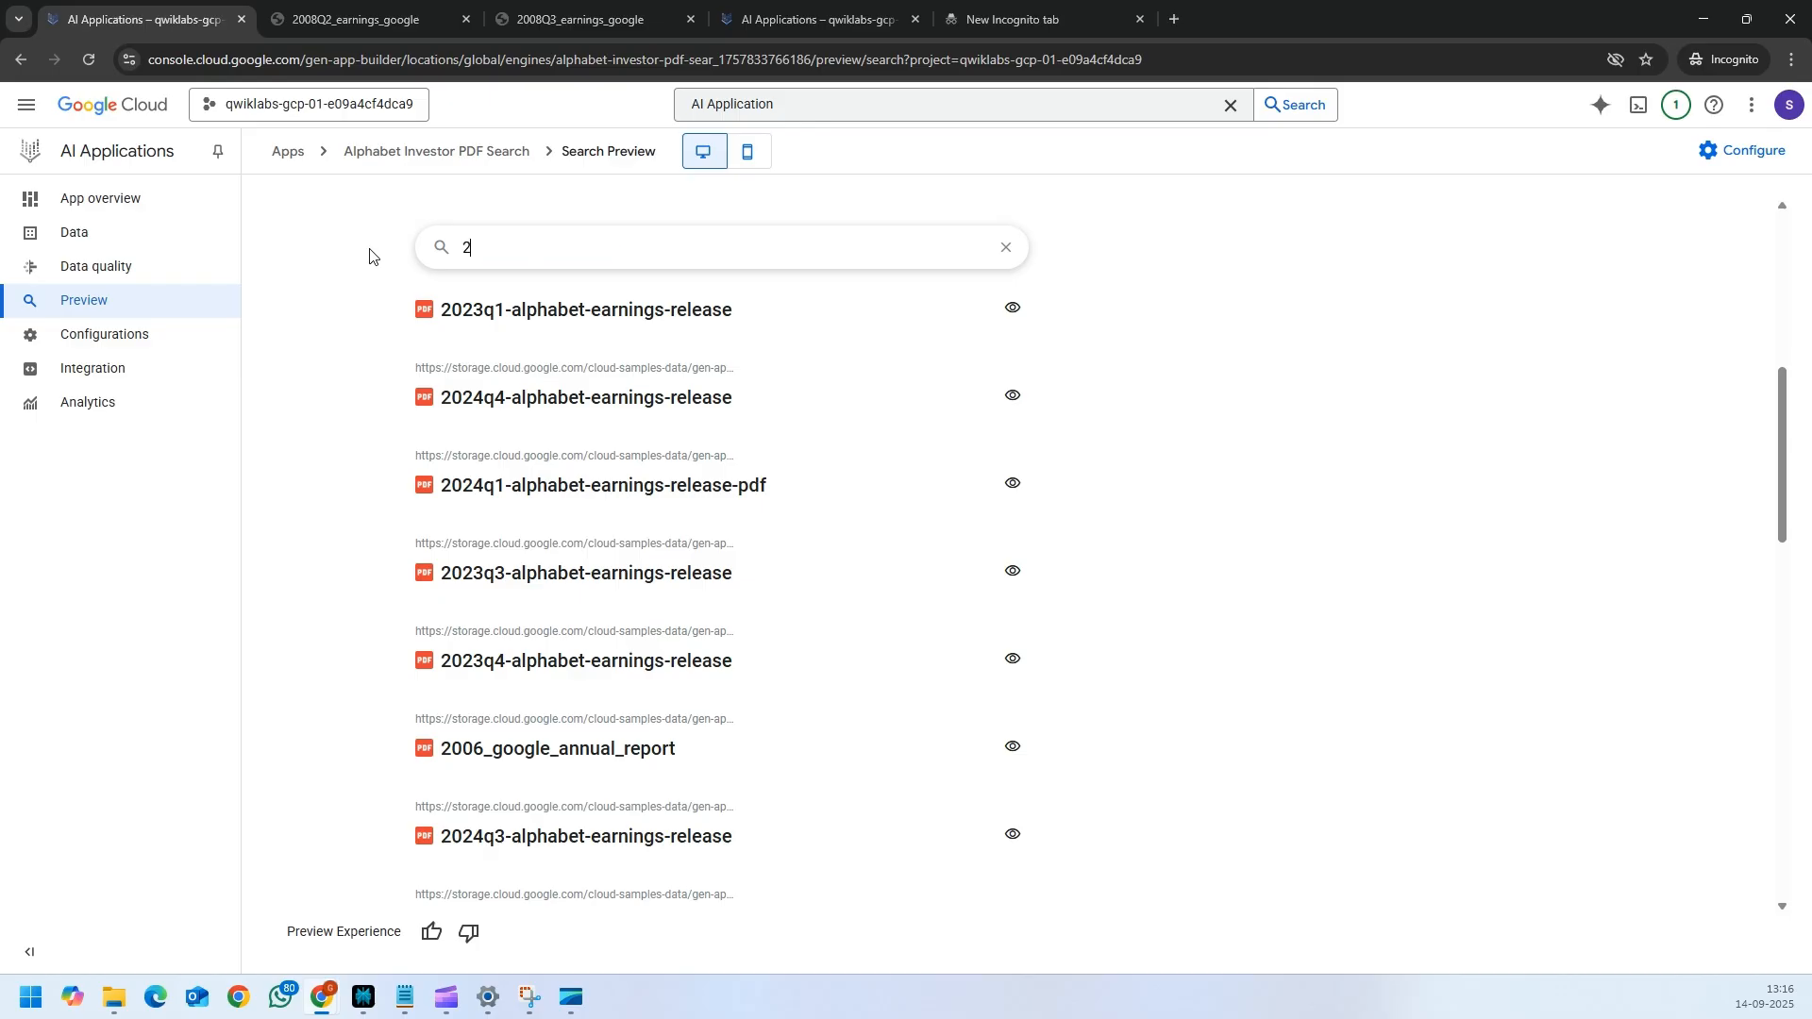
text(005)
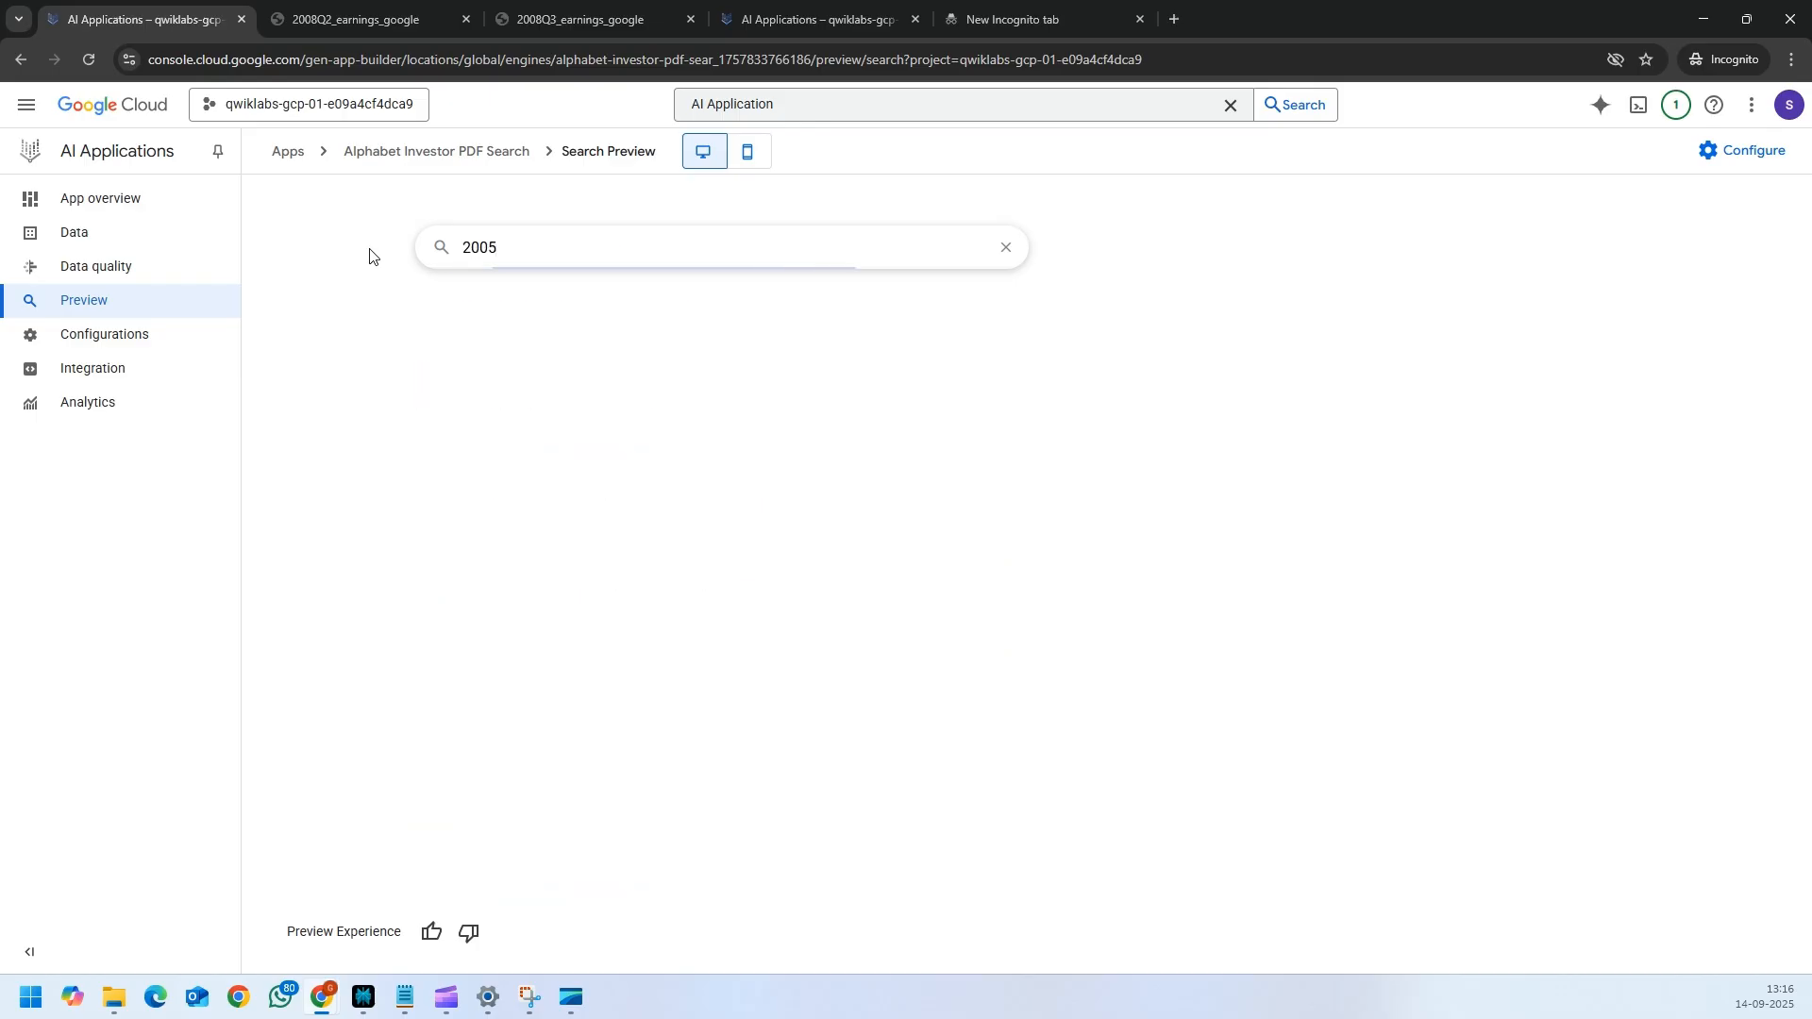
scroll(623, 529, down, 3)
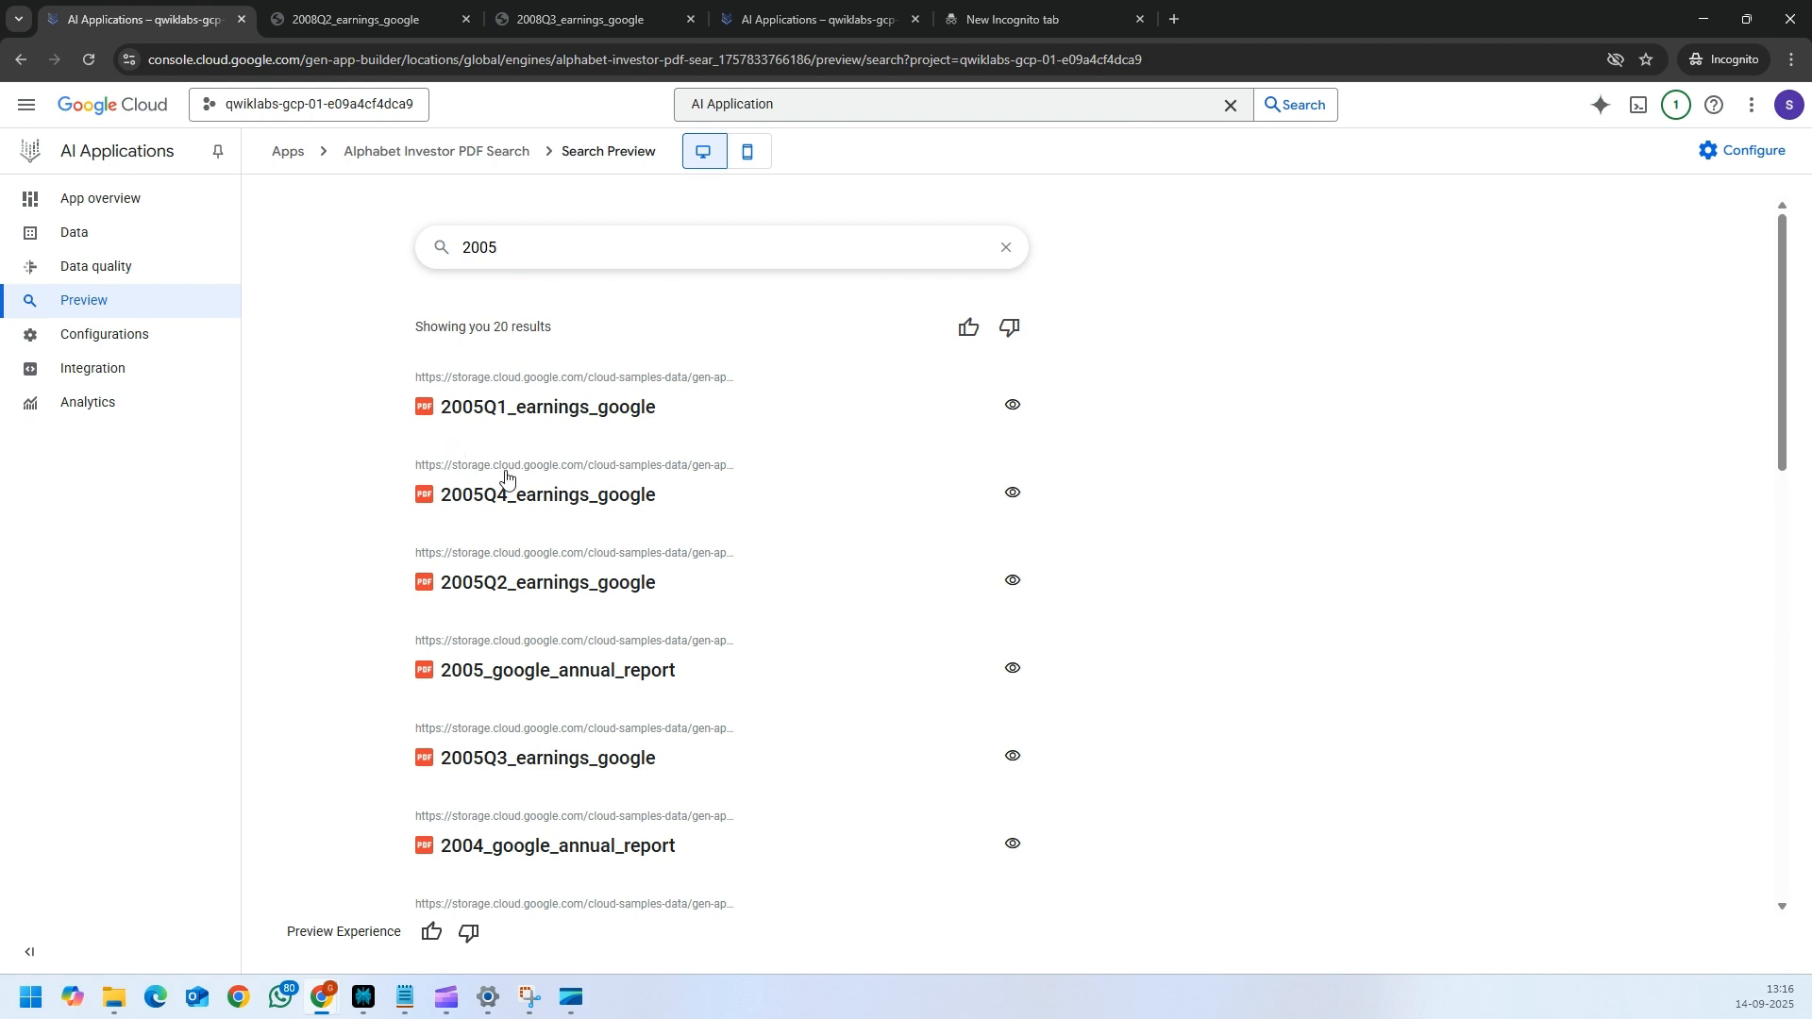
scroll(529, 500, down, 10)
scroll(504, 708, down, 3)
- Go back to the unstructured PDF data store and check the status and error detail of its import activity
click(362, 21)
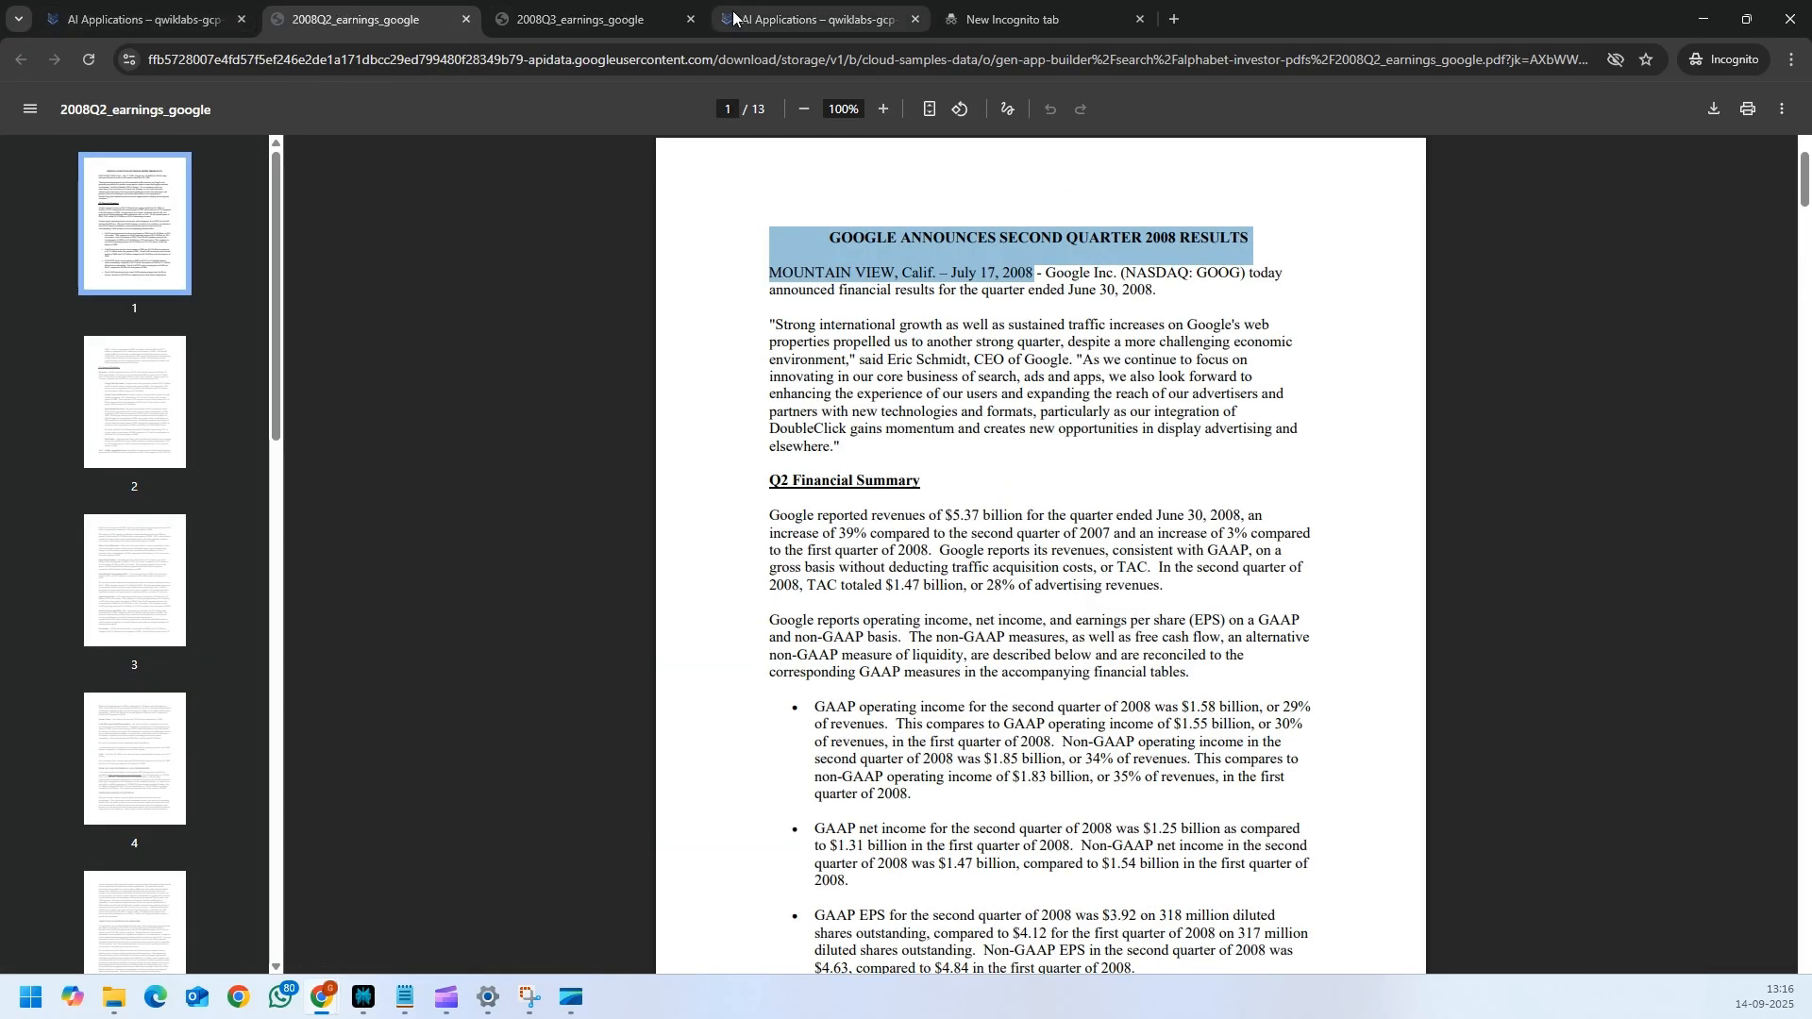
click(585, 19)
click(816, 19)
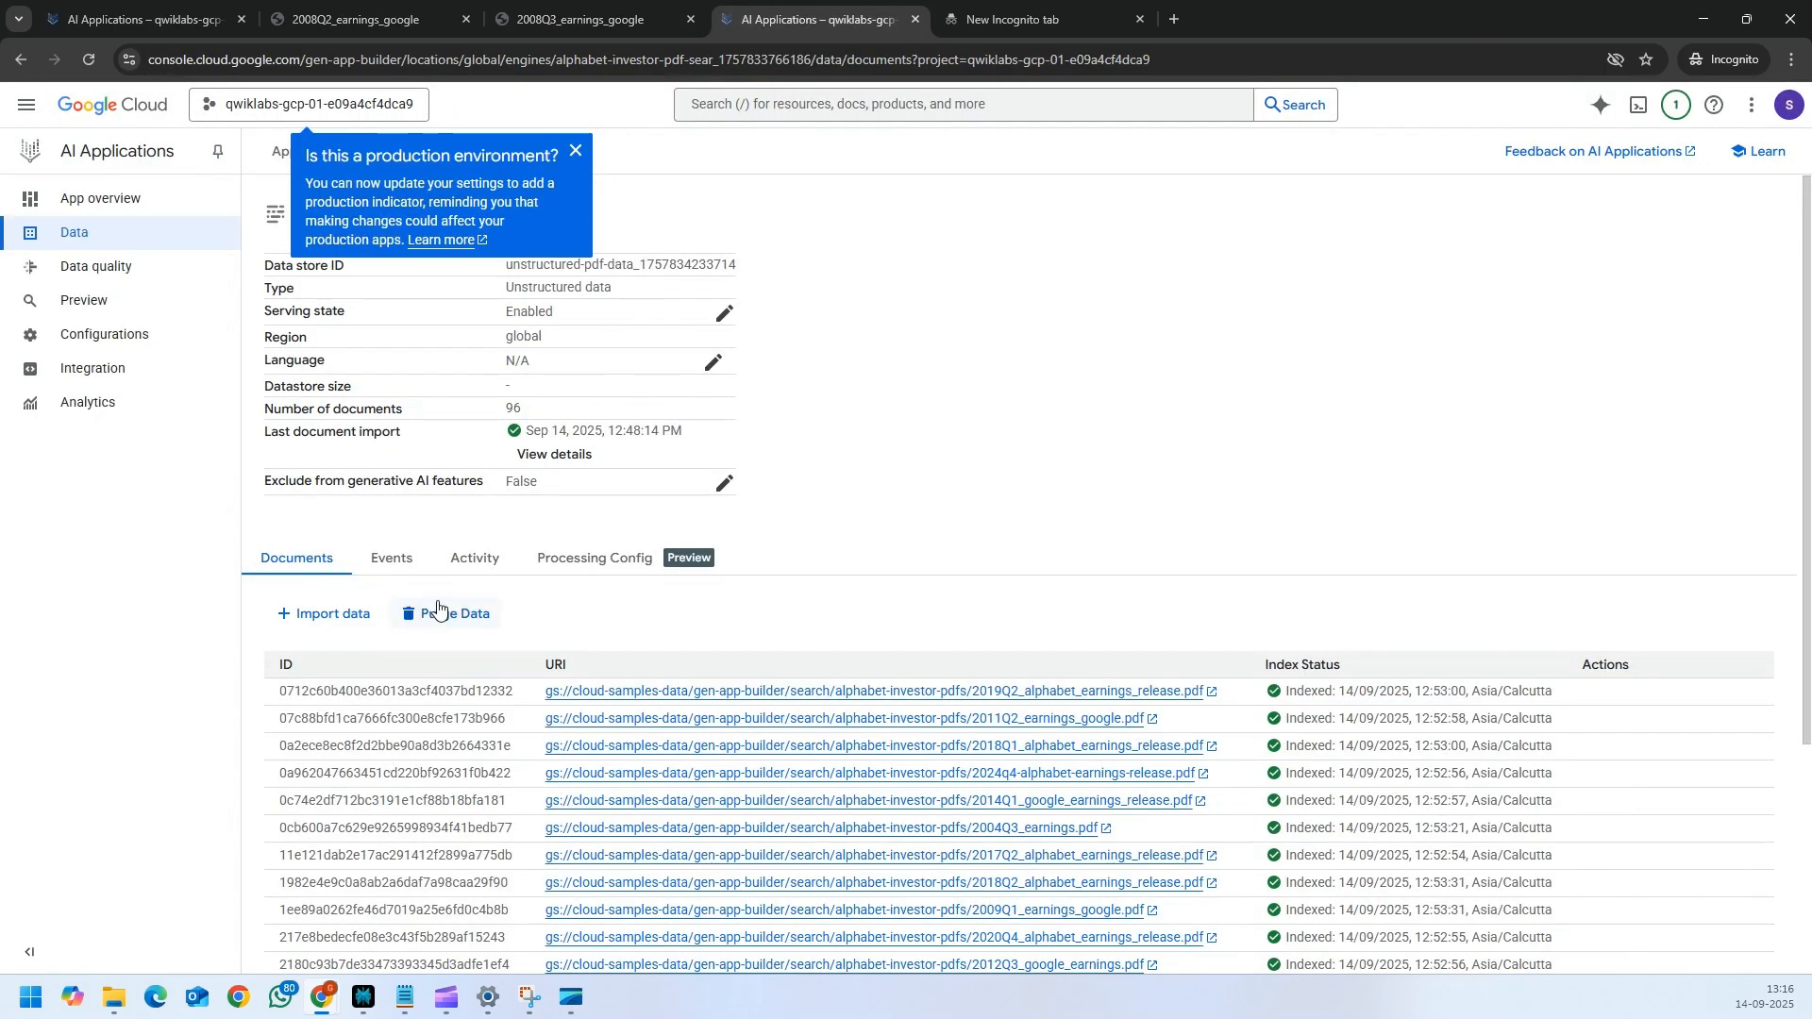
click(476, 563)
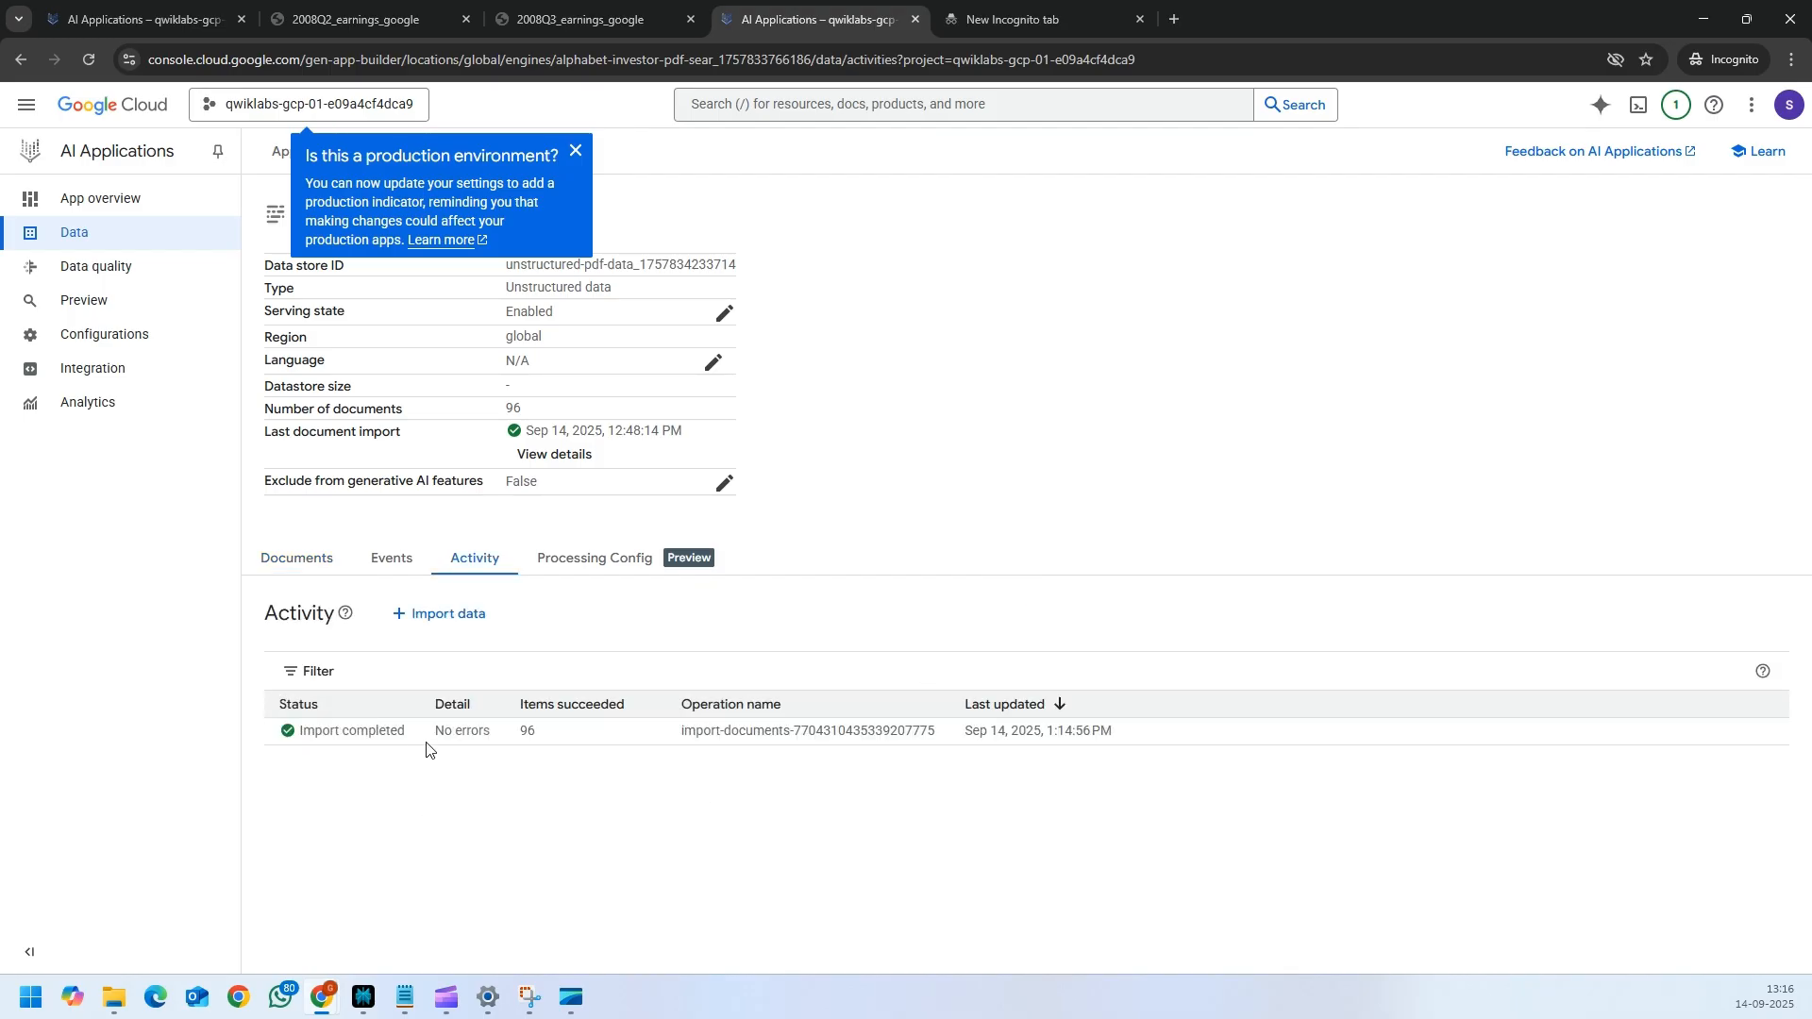
drag(435, 736, 515, 736)
- Switch to the Skills Boost lab page and check the progress of Task 4's "Create an unstructured data search app" objective
key(alt+Tab)
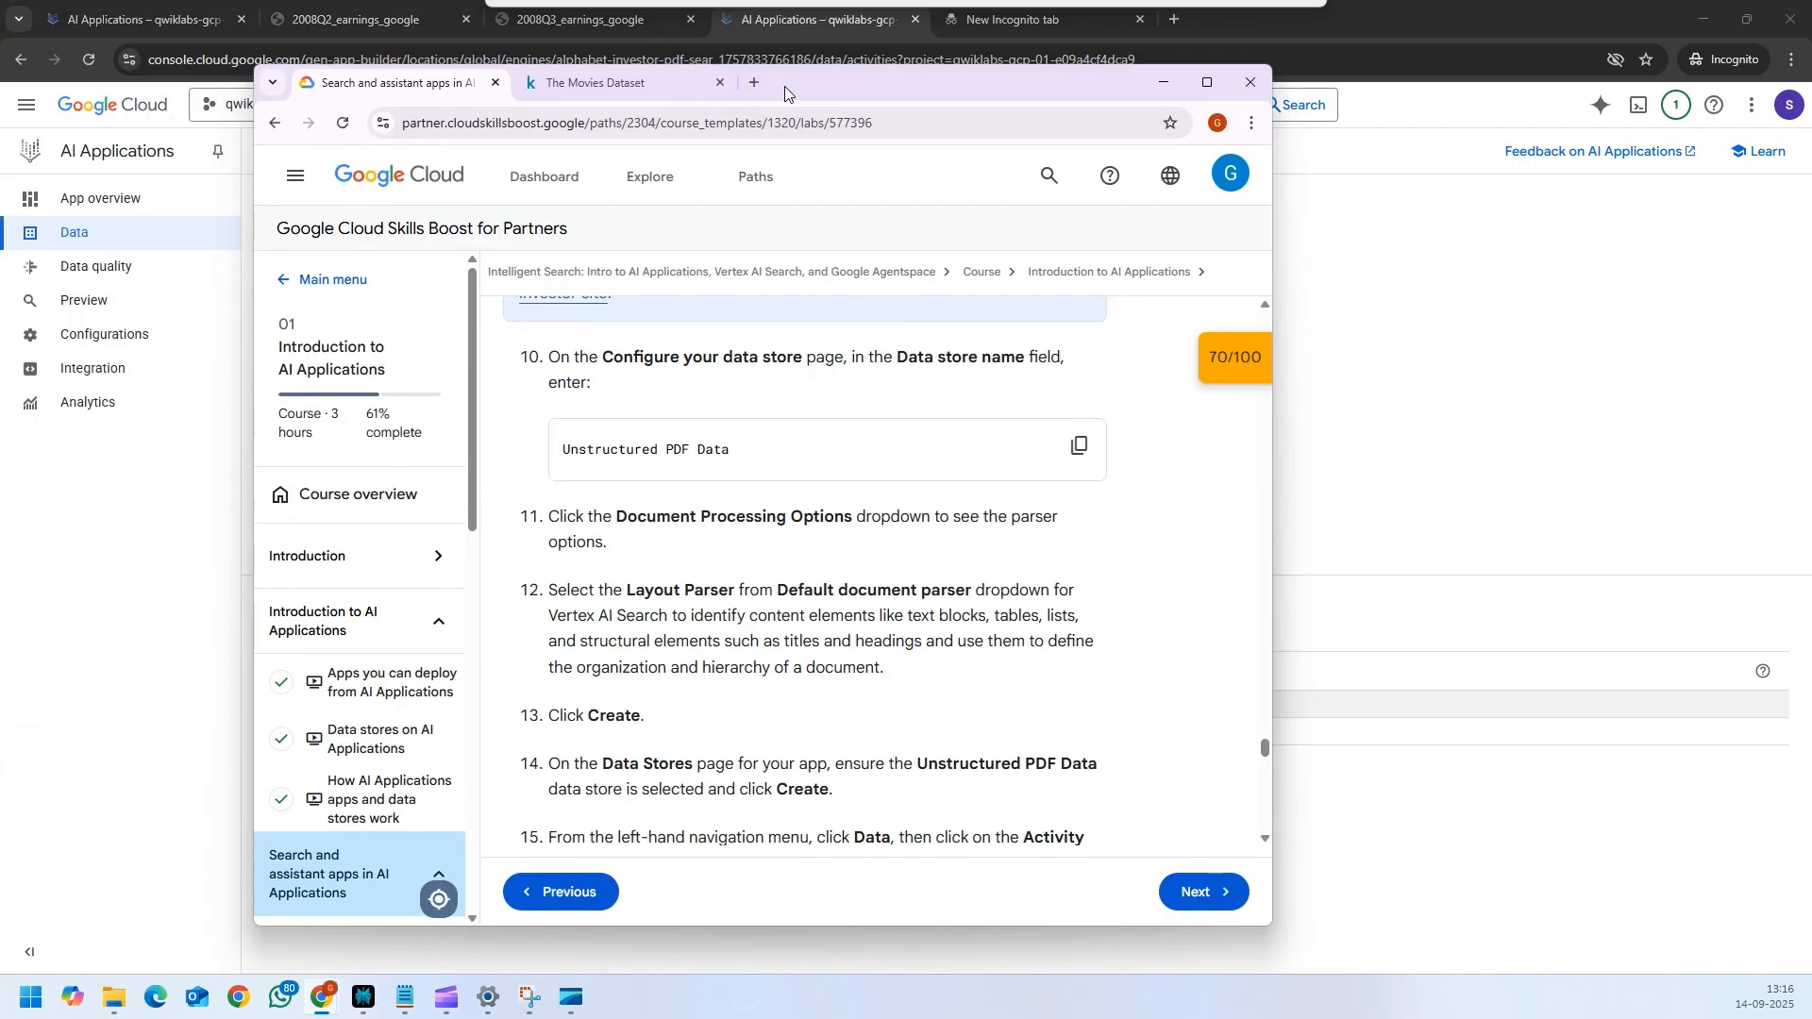
double_click(833, 80)
click(1713, 694)
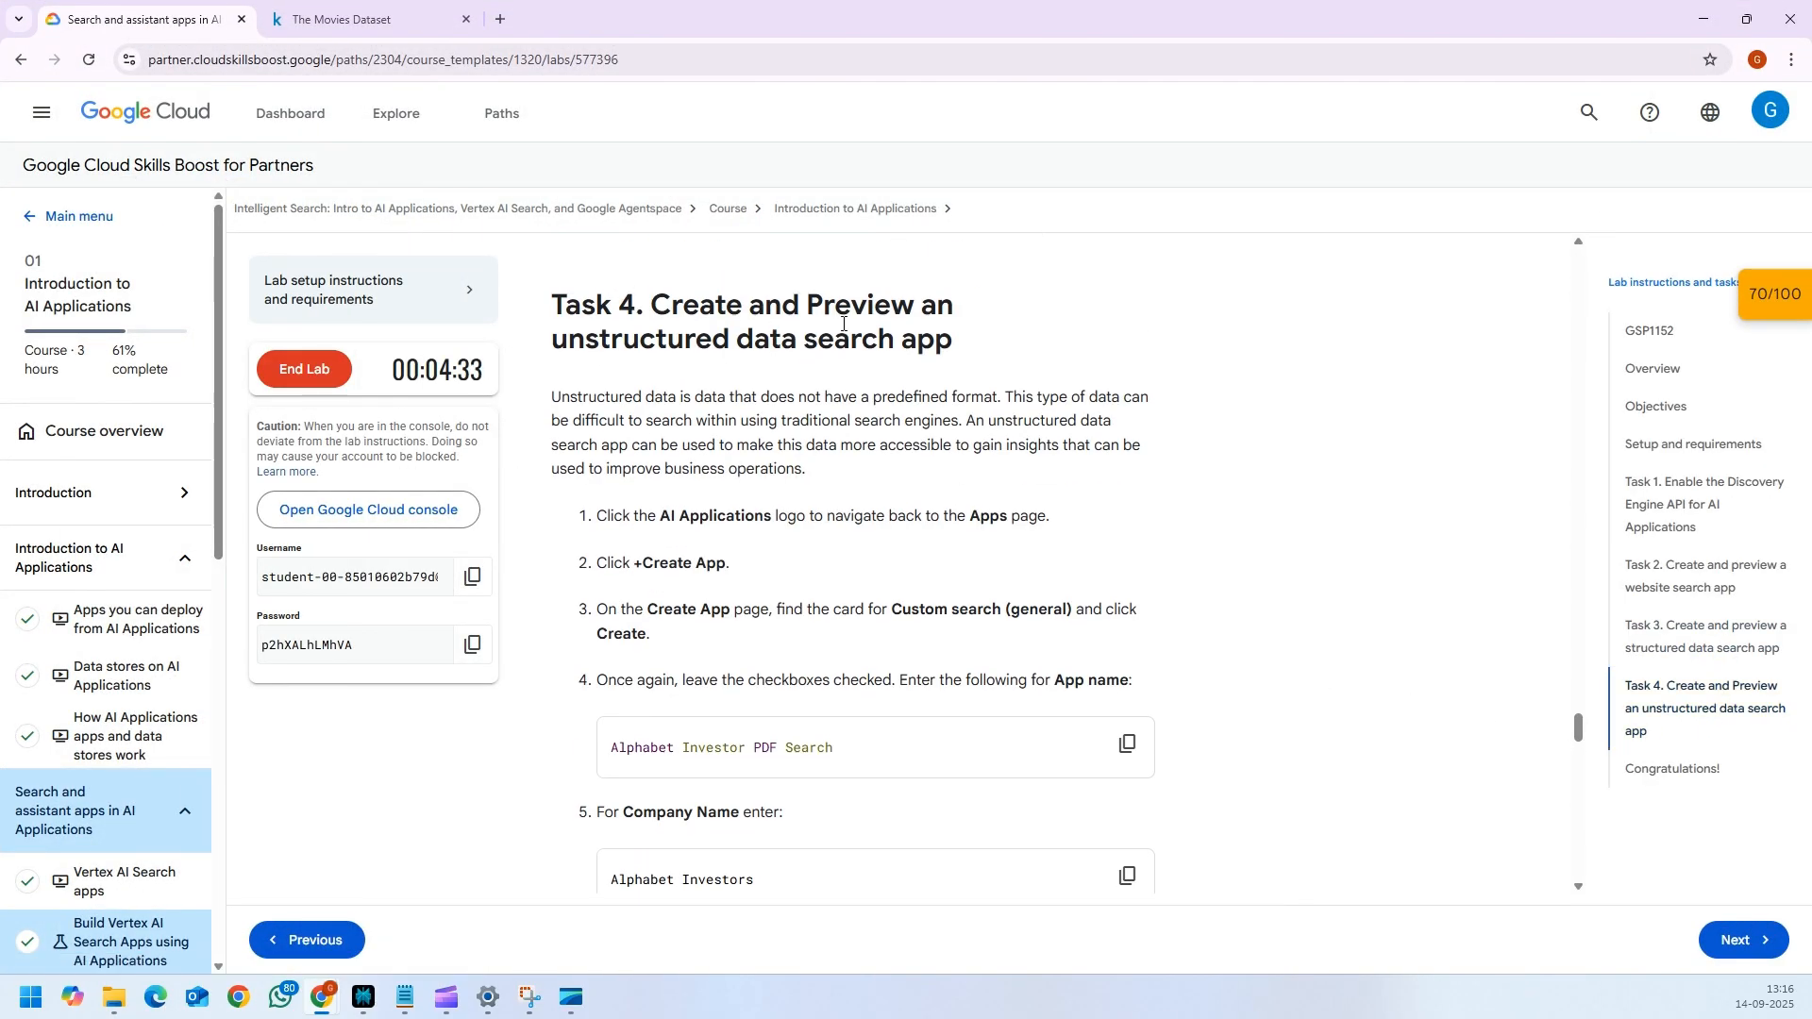
scroll(873, 581, down, 15)
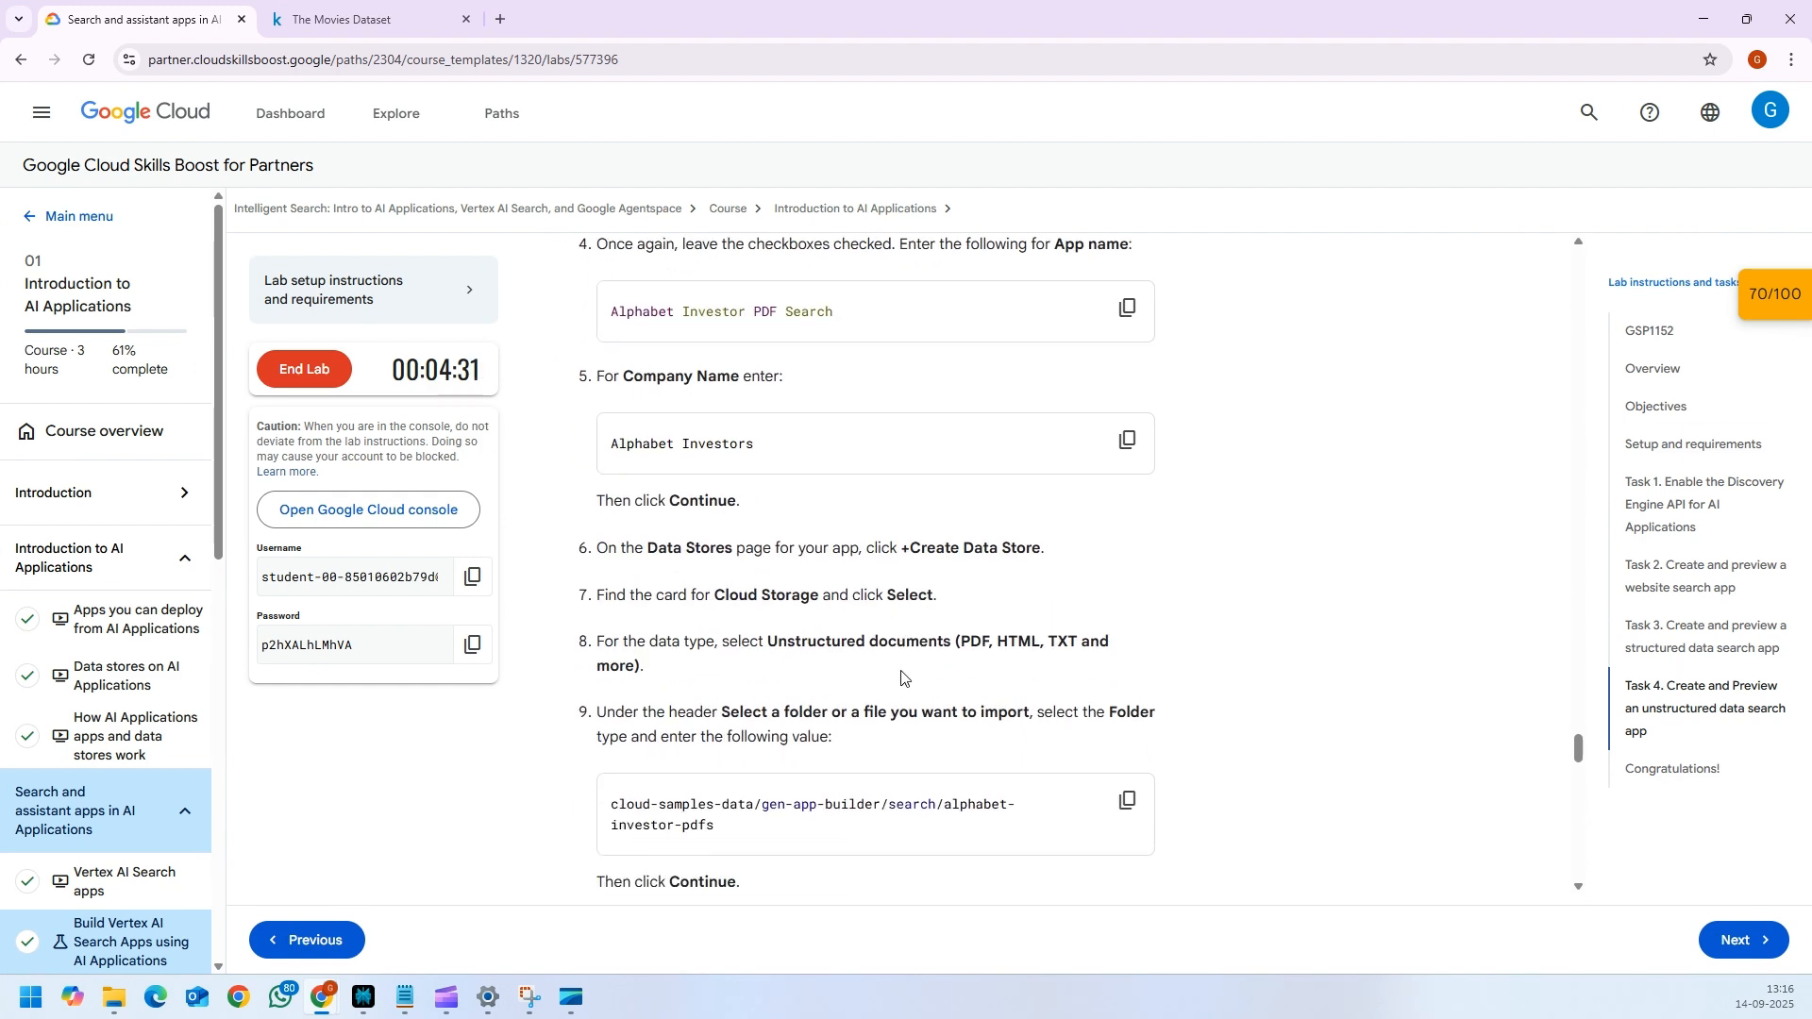
scroll(873, 585, down, 4)
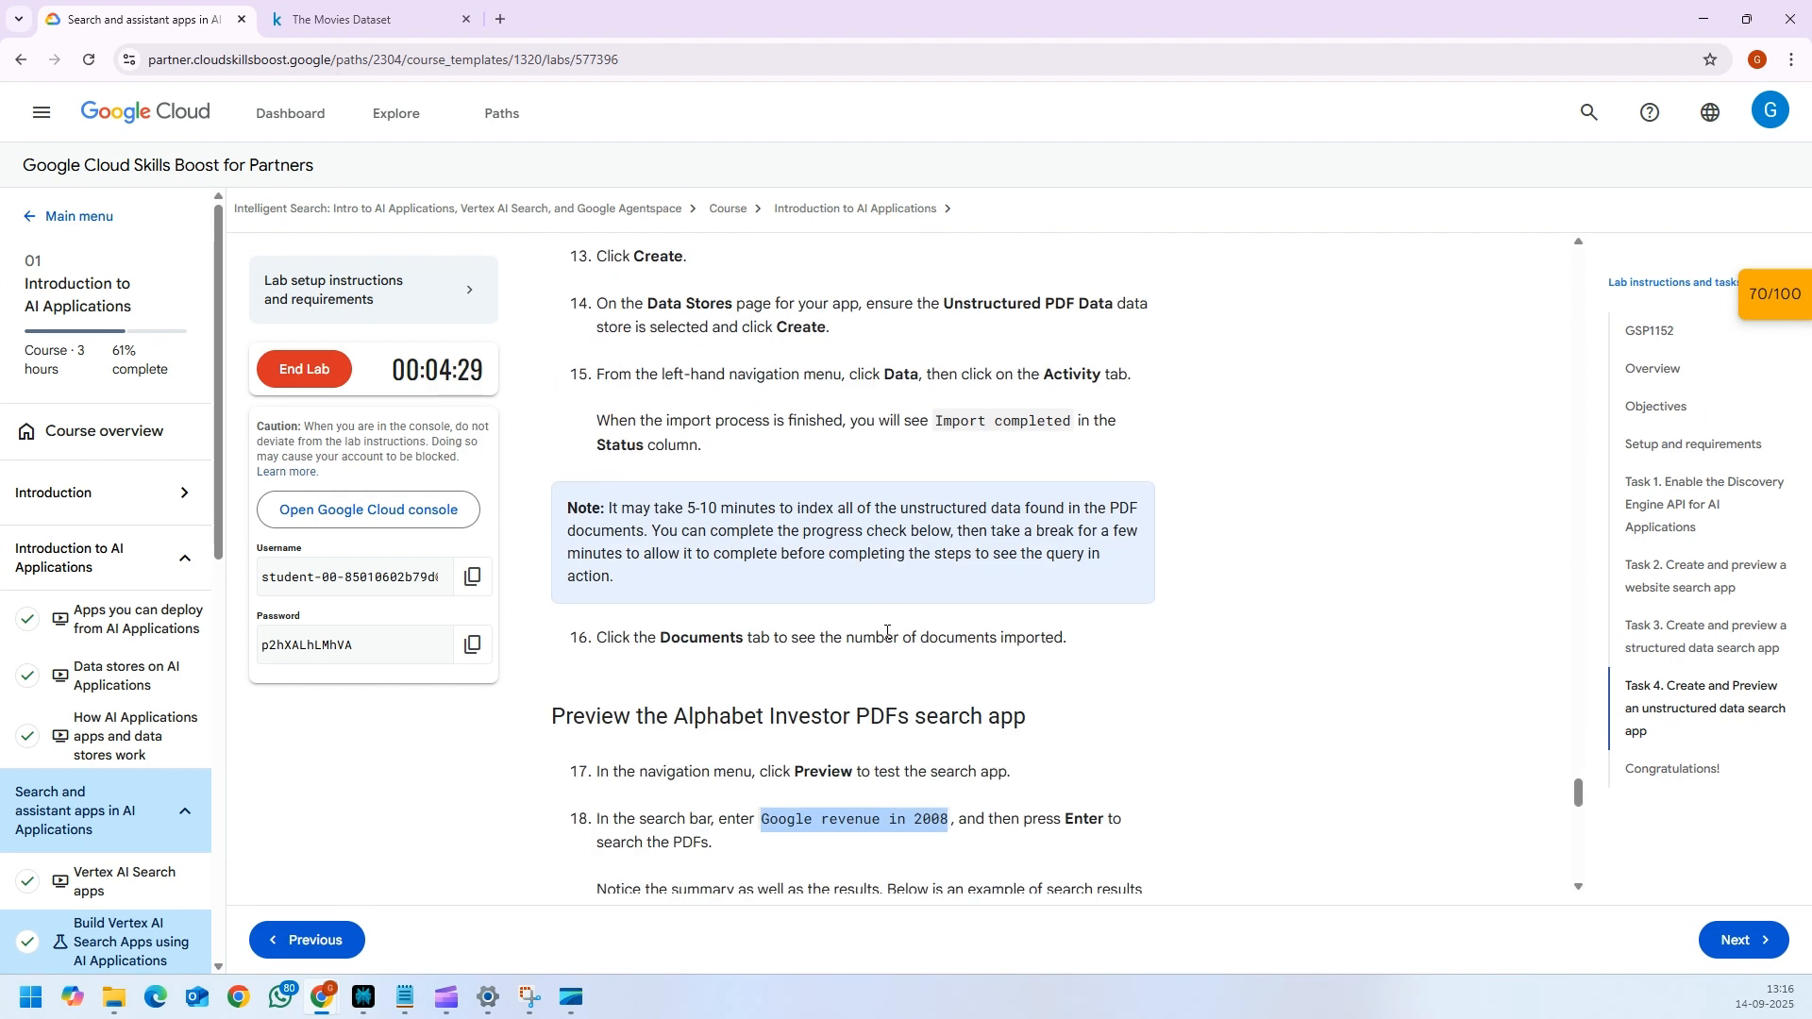
scroll(1041, 654, down, 5)
scroll(1041, 654, down, 4)
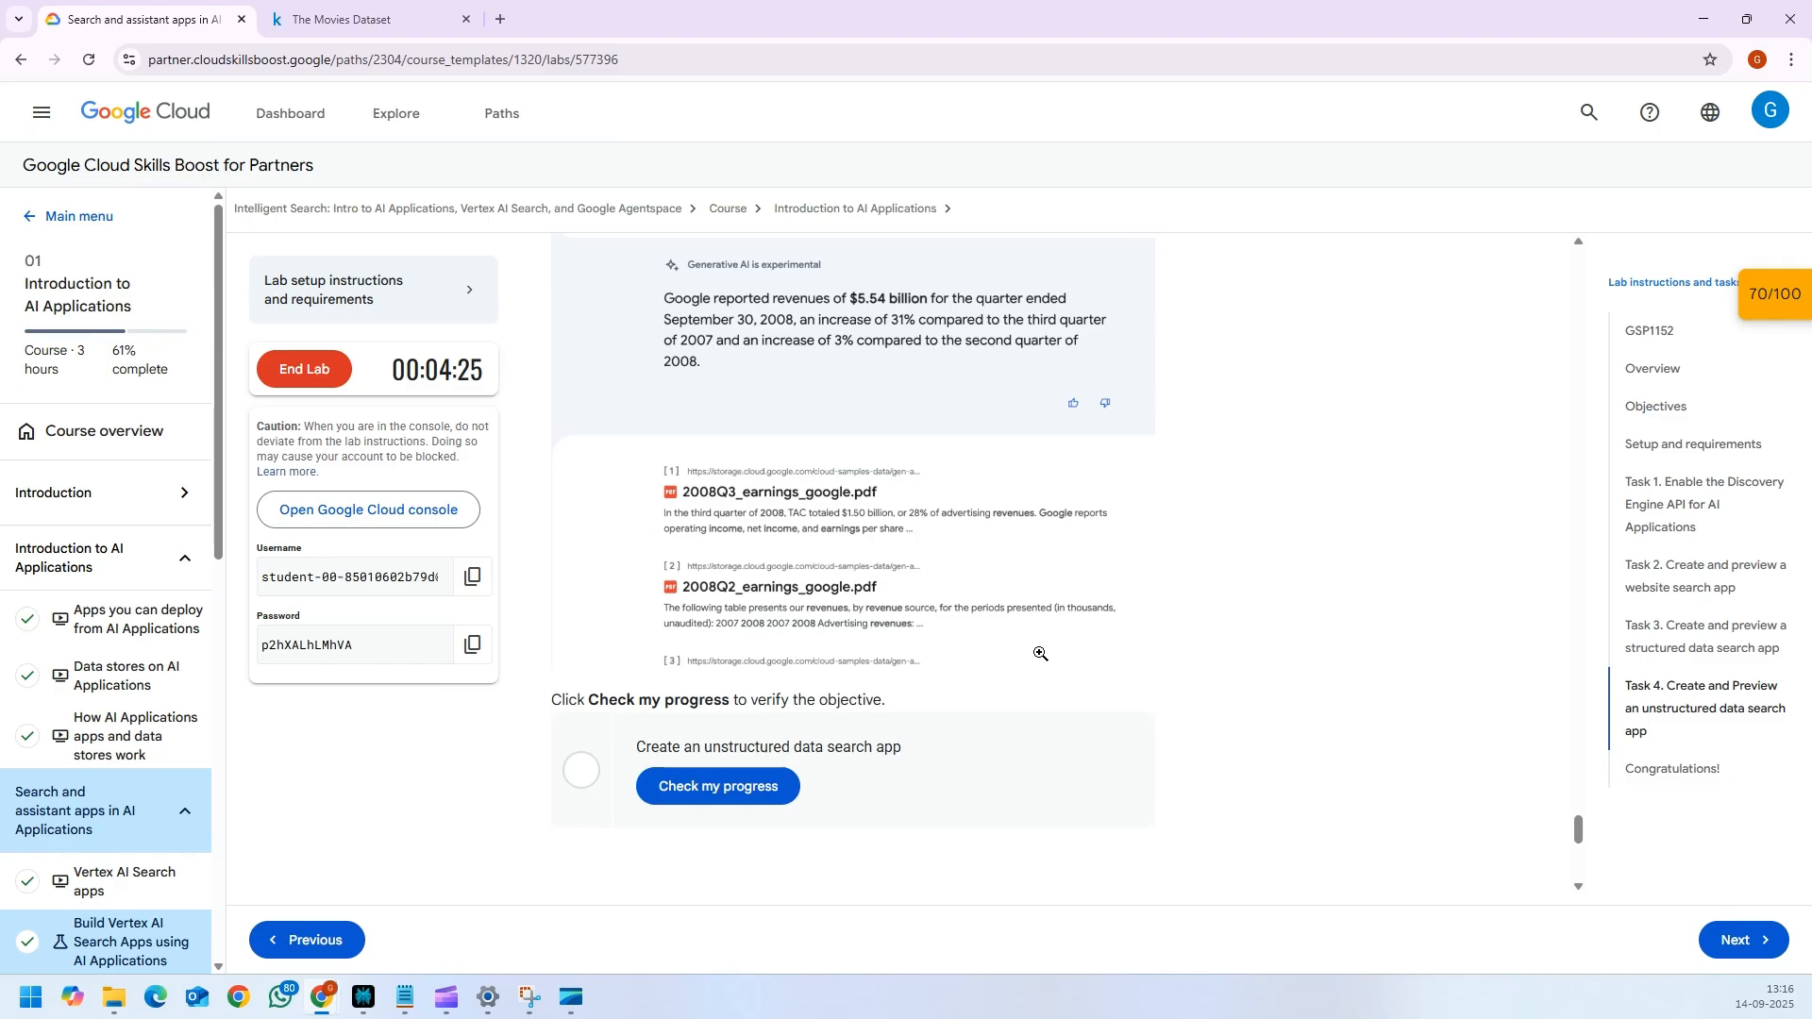
scroll(840, 566, down, 2)
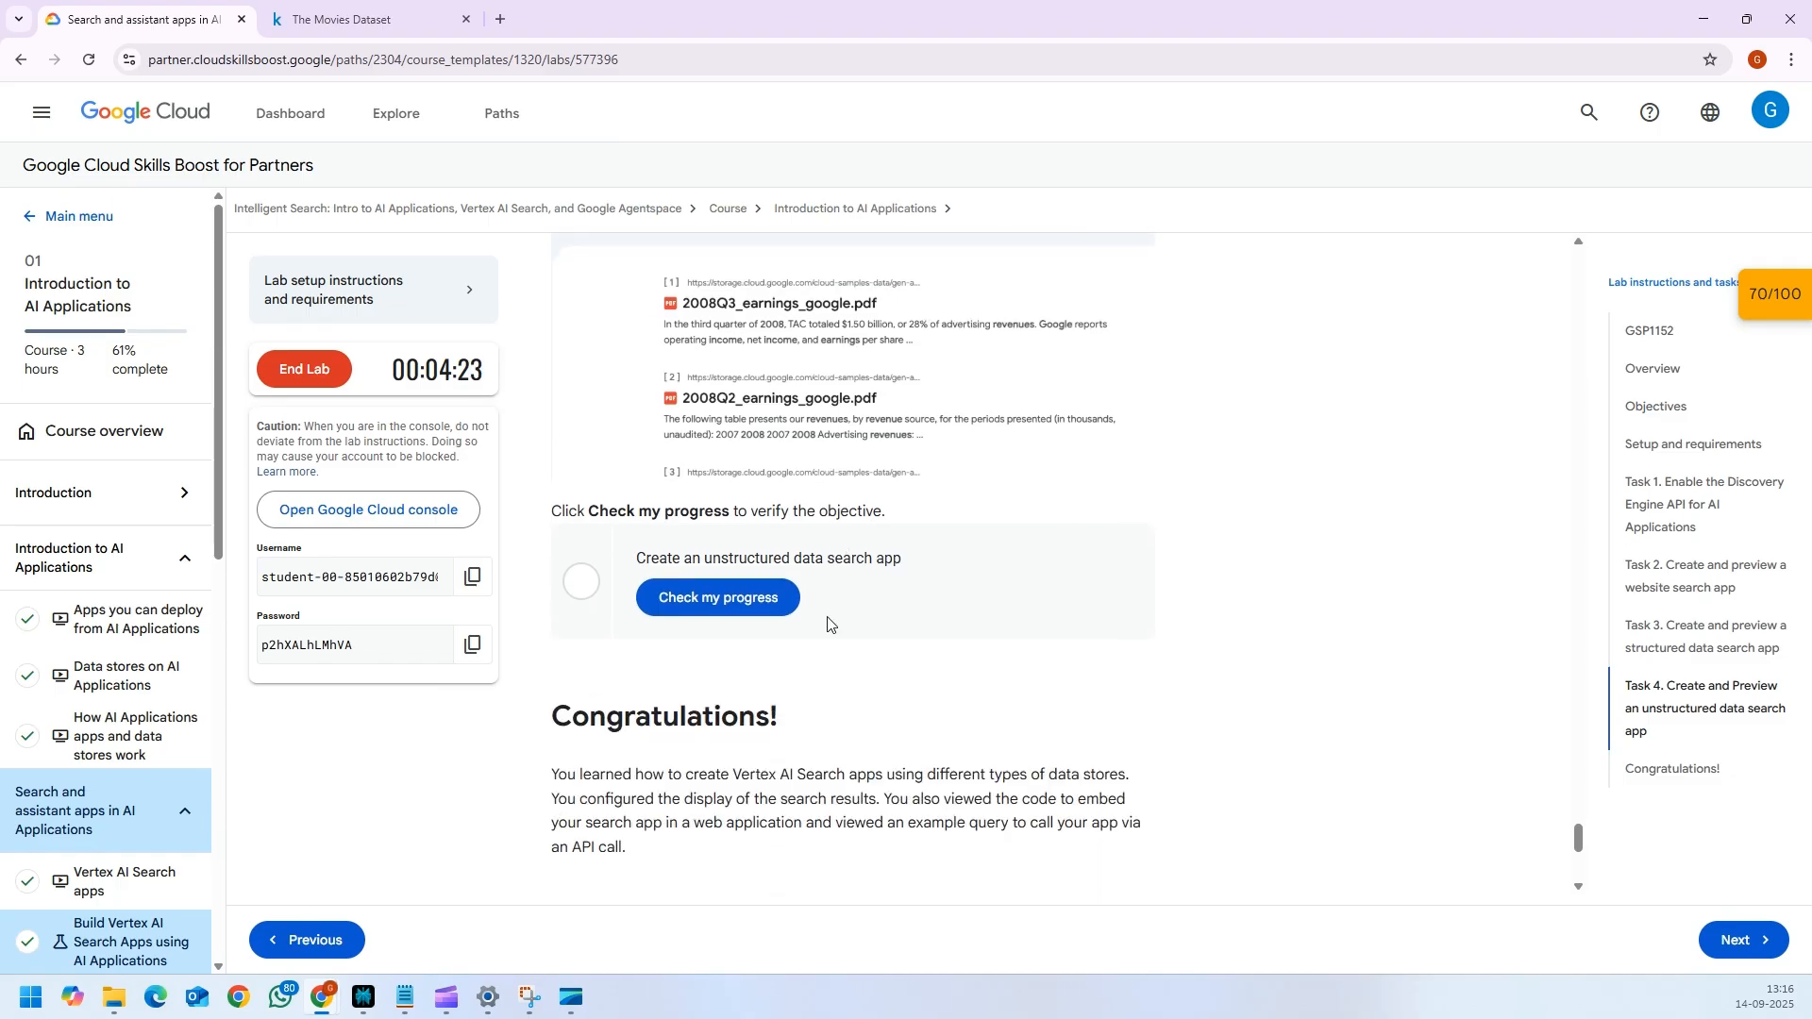
click(745, 599)
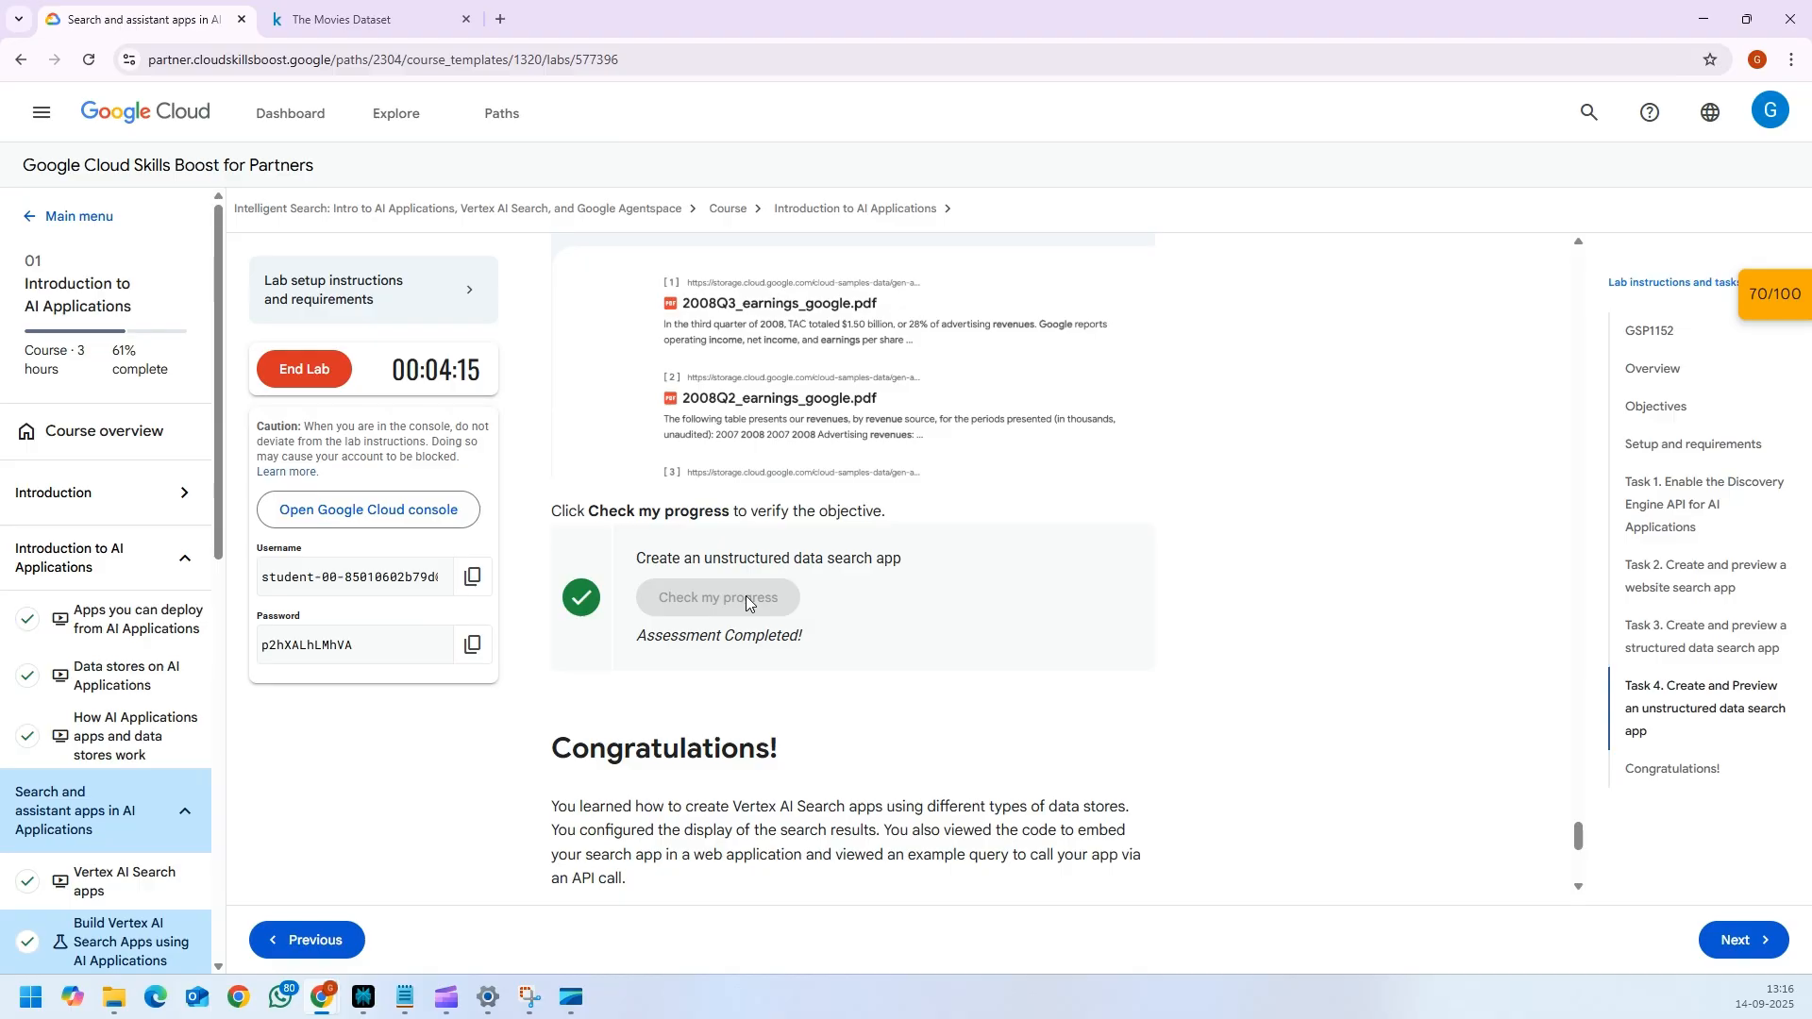
- Read the lab's closing summary and review the score of every checkpoint
scroll(740, 609, down, 4)
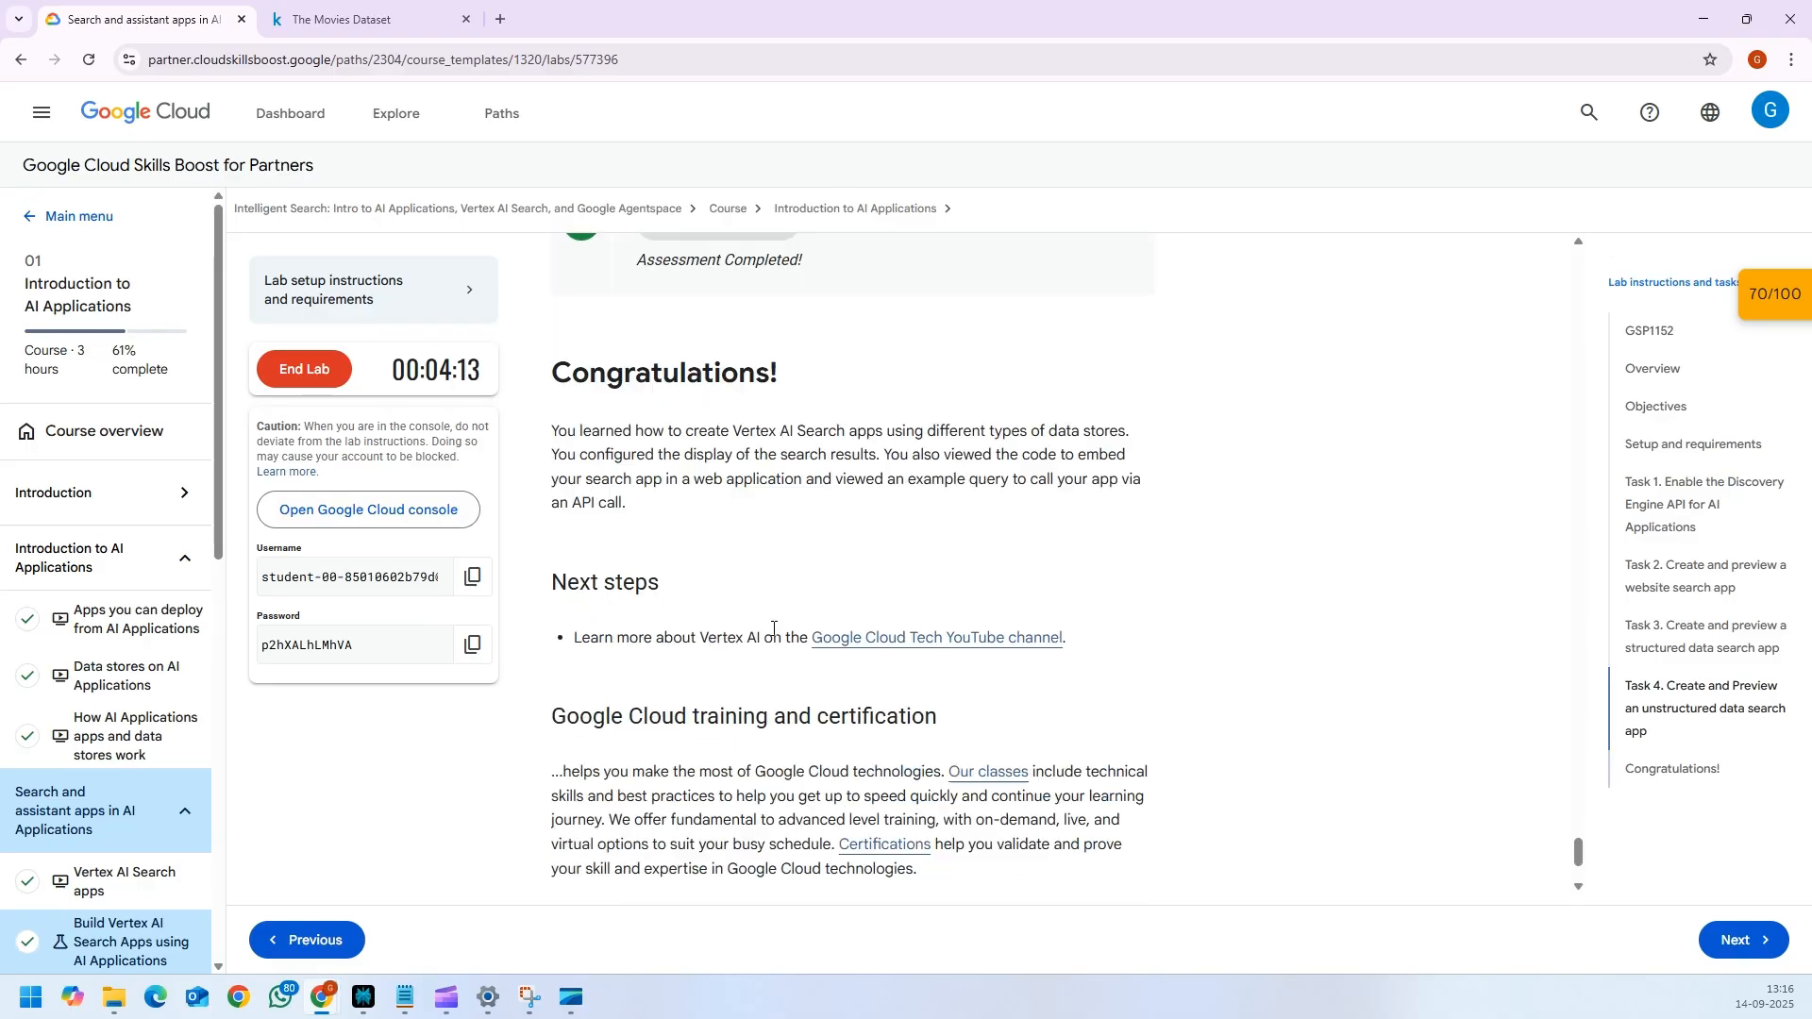
drag(554, 424, 755, 520)
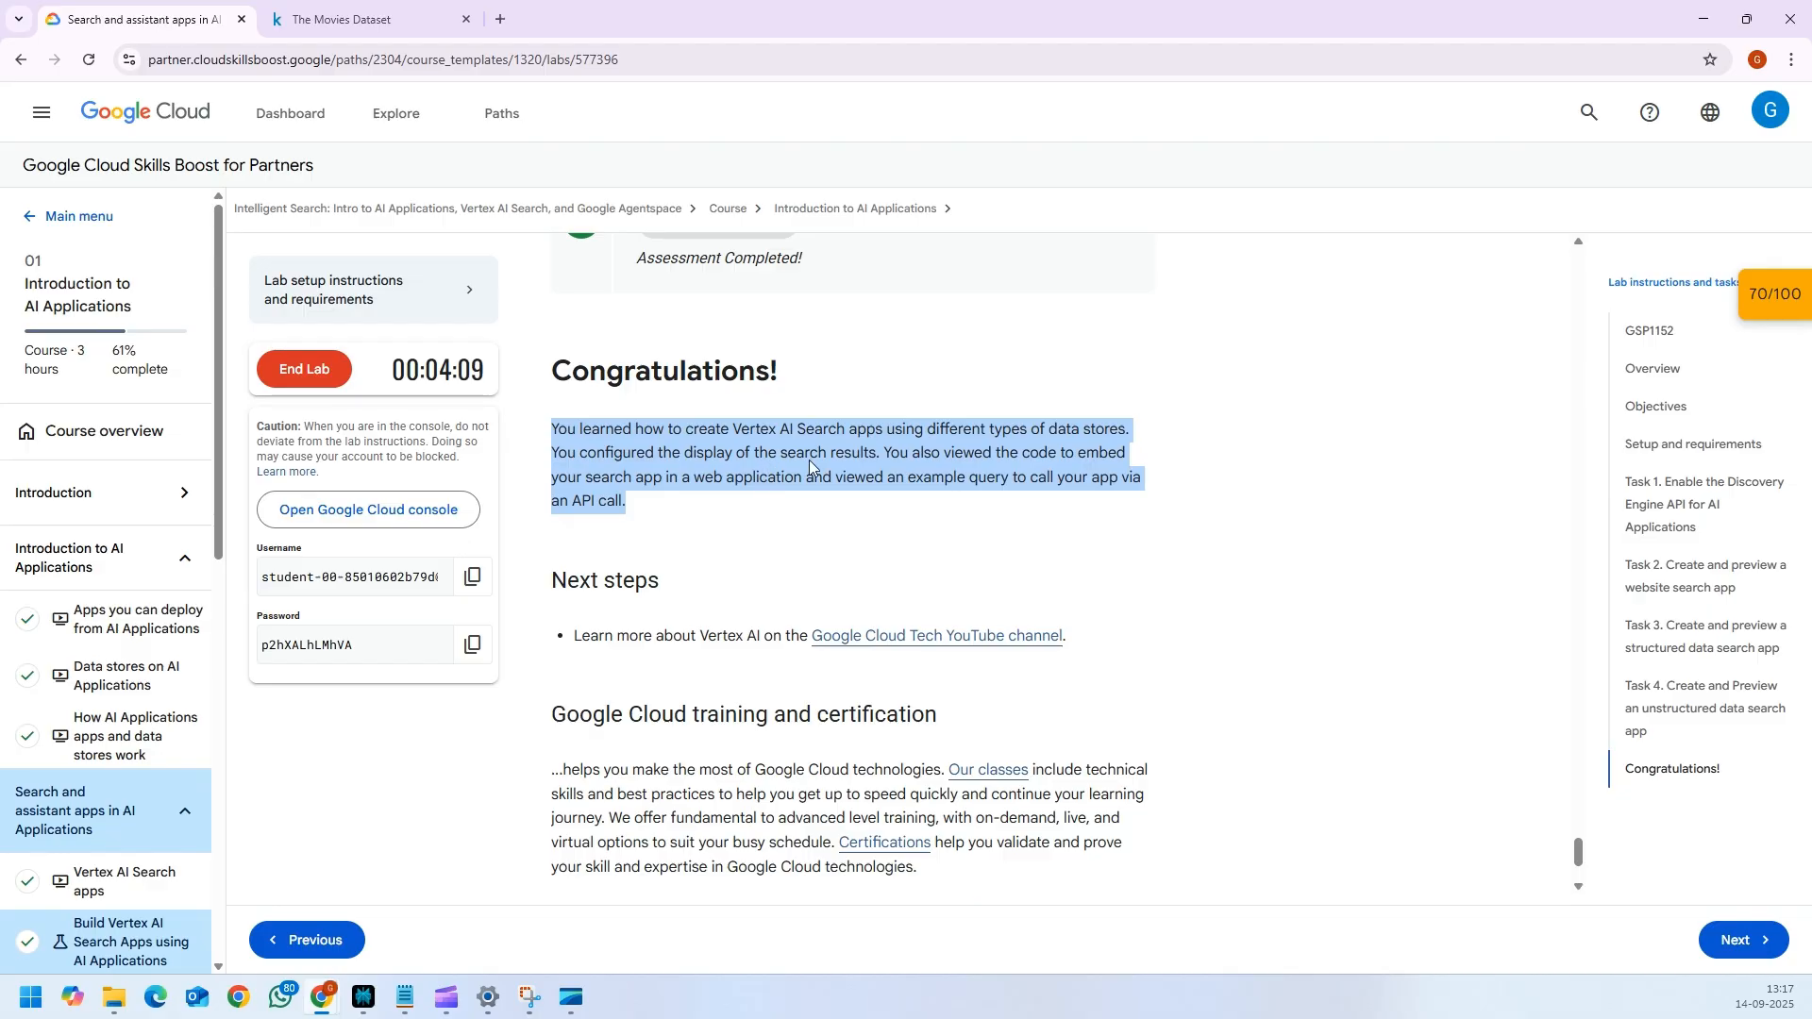
click(1064, 447)
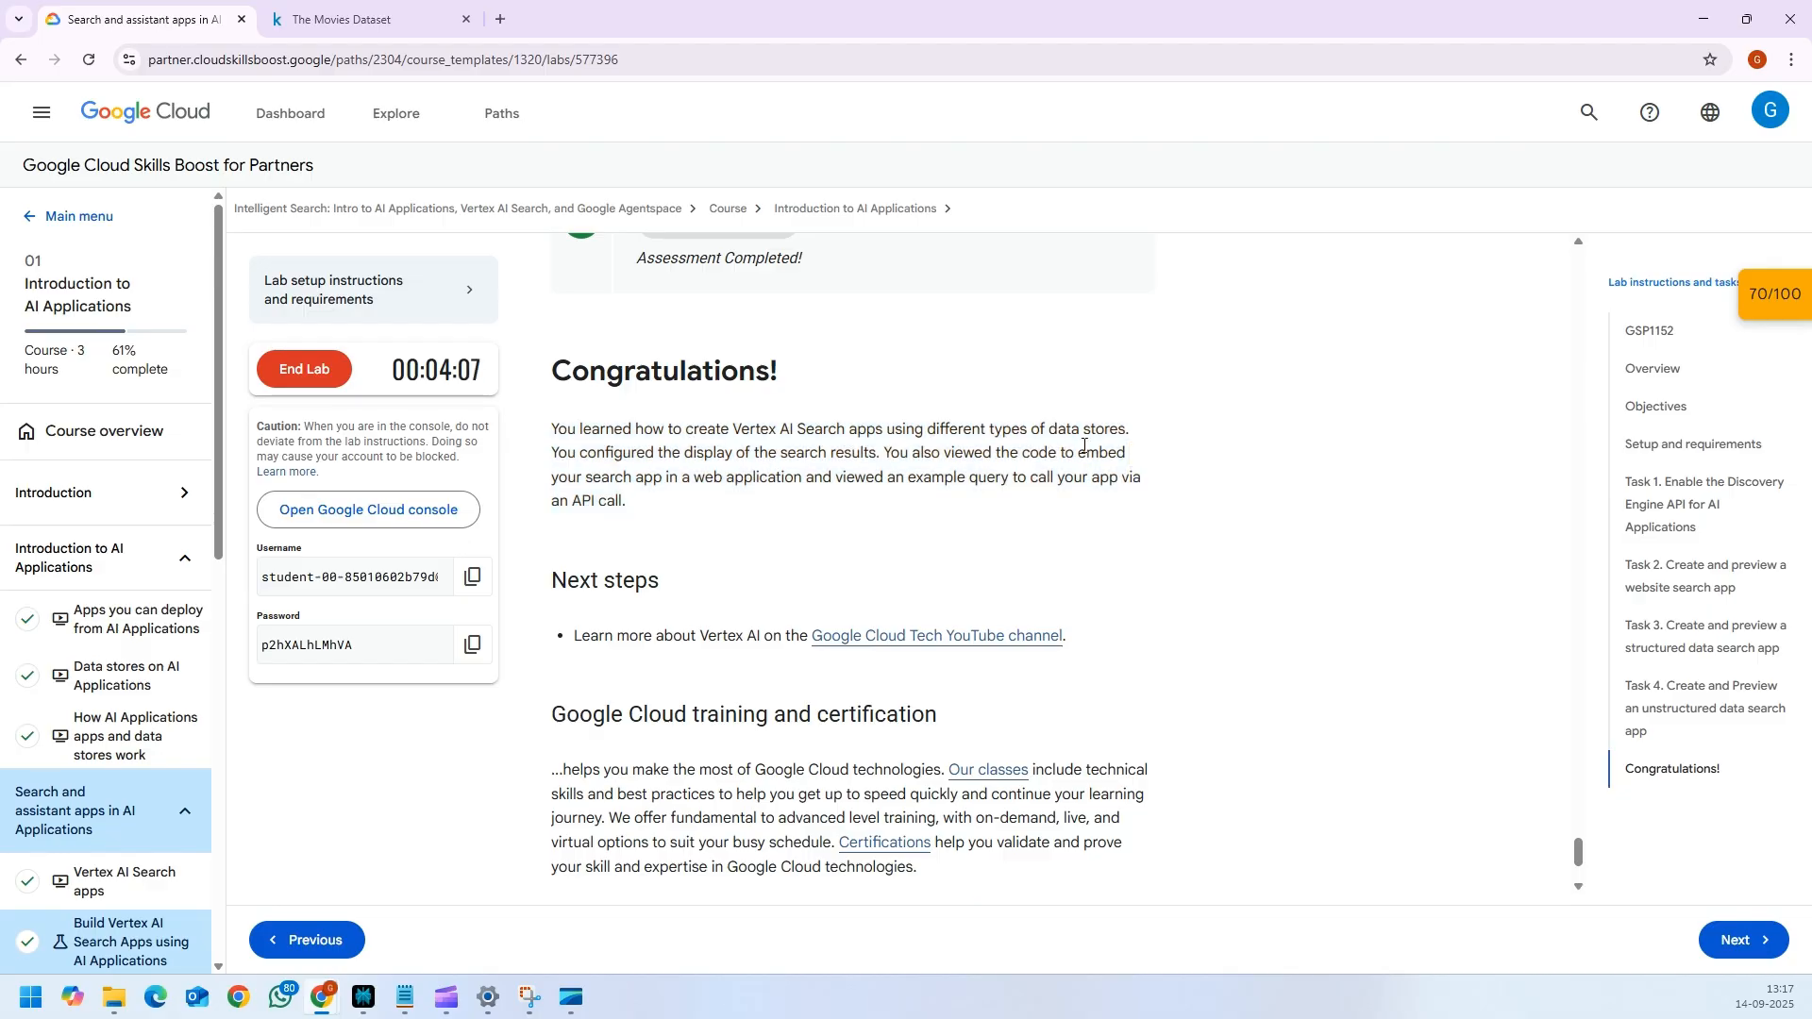
drag(1050, 430, 1125, 432)
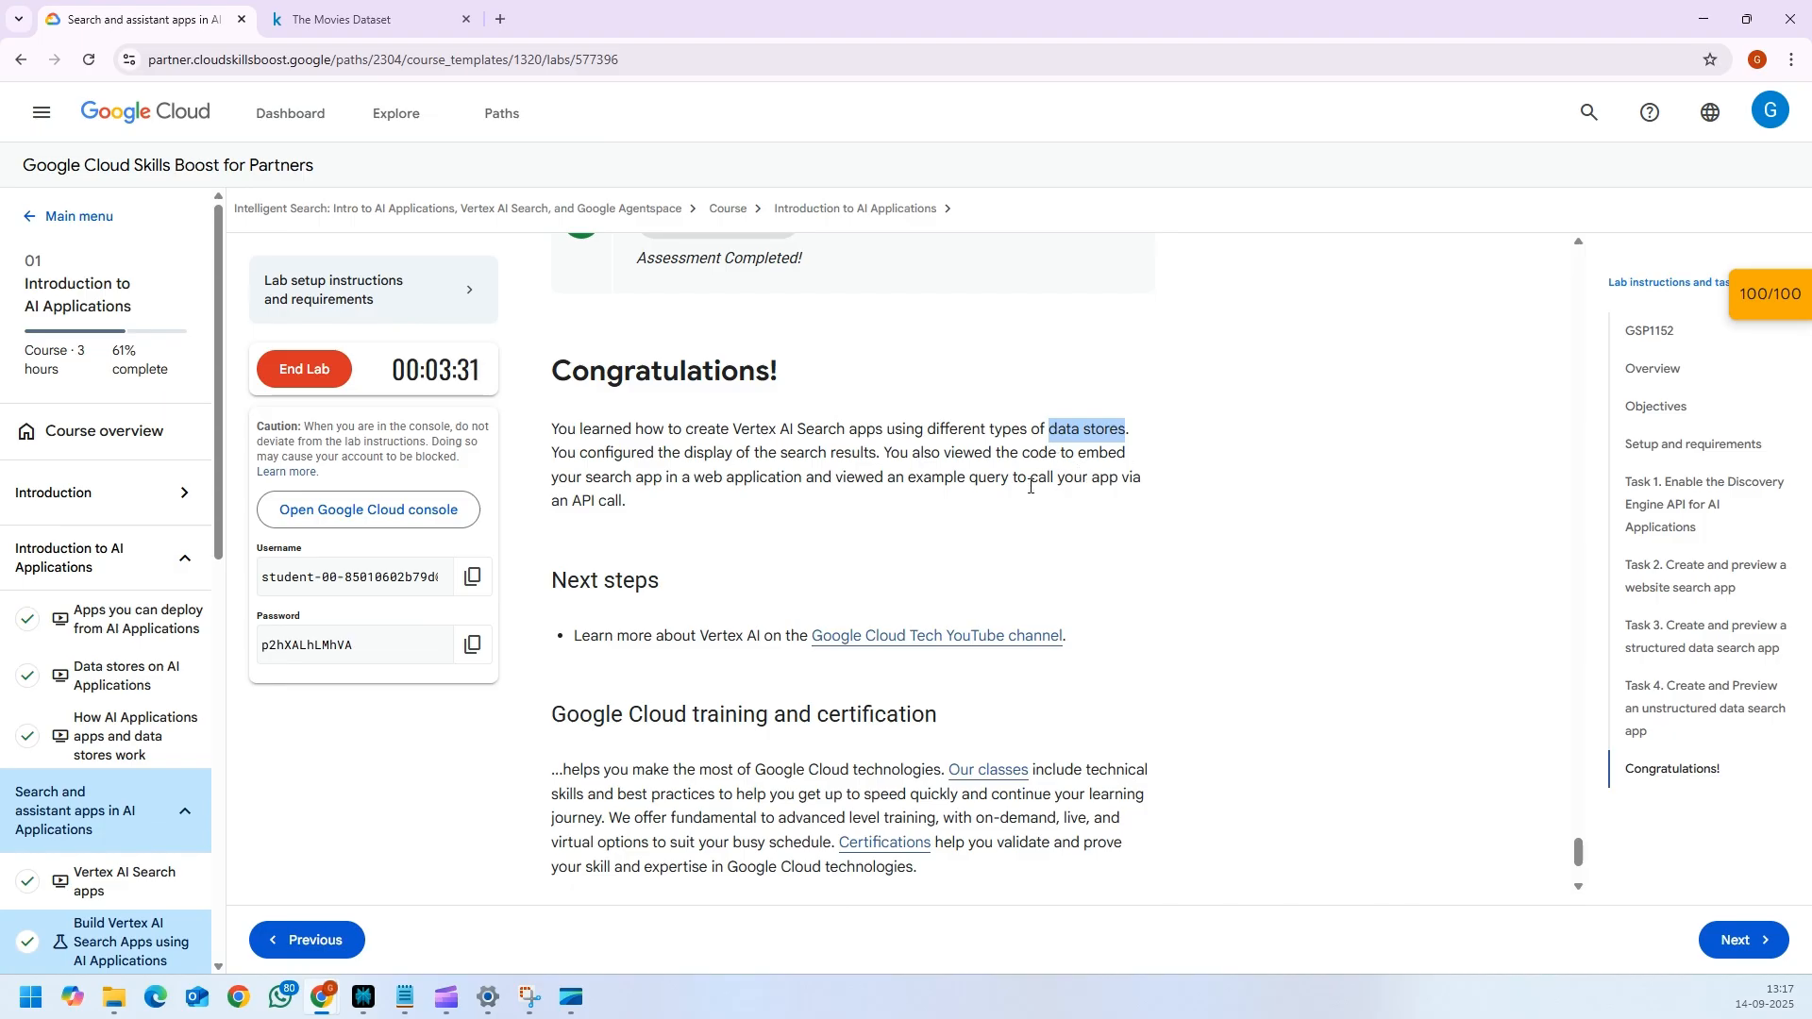
scroll(732, 518, down, 2)
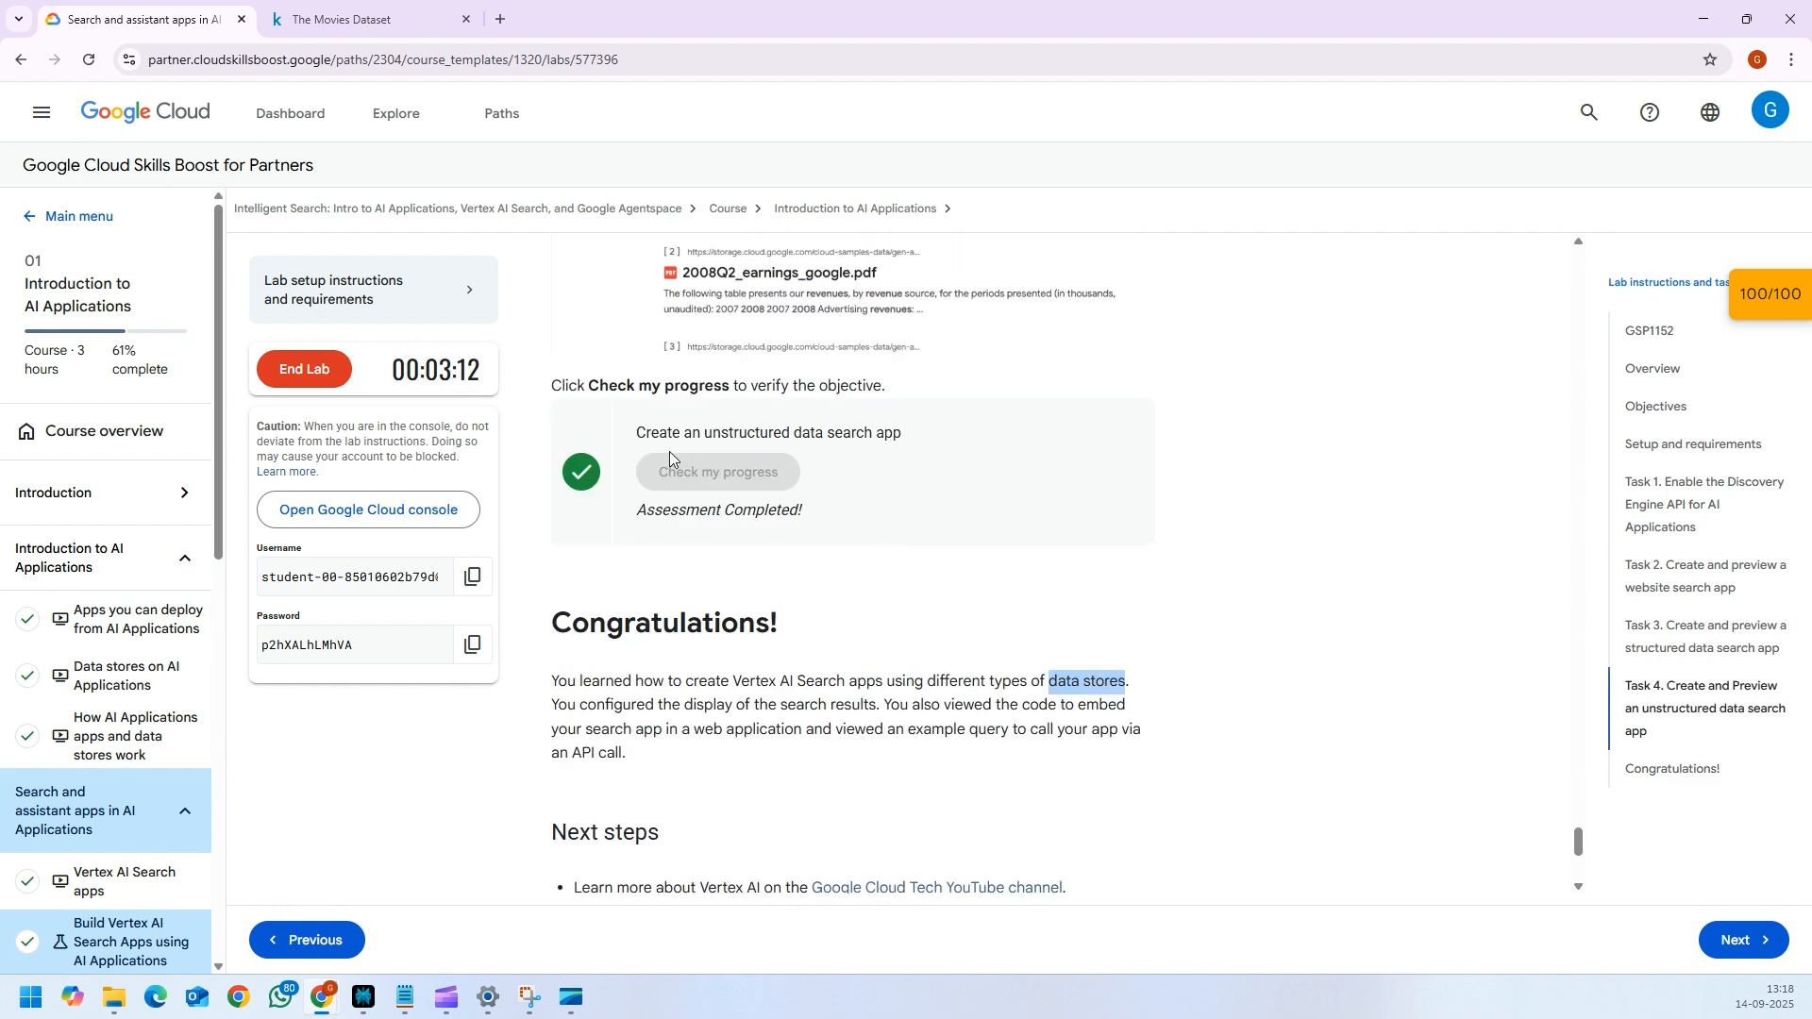
scroll(670, 451, down, 5)
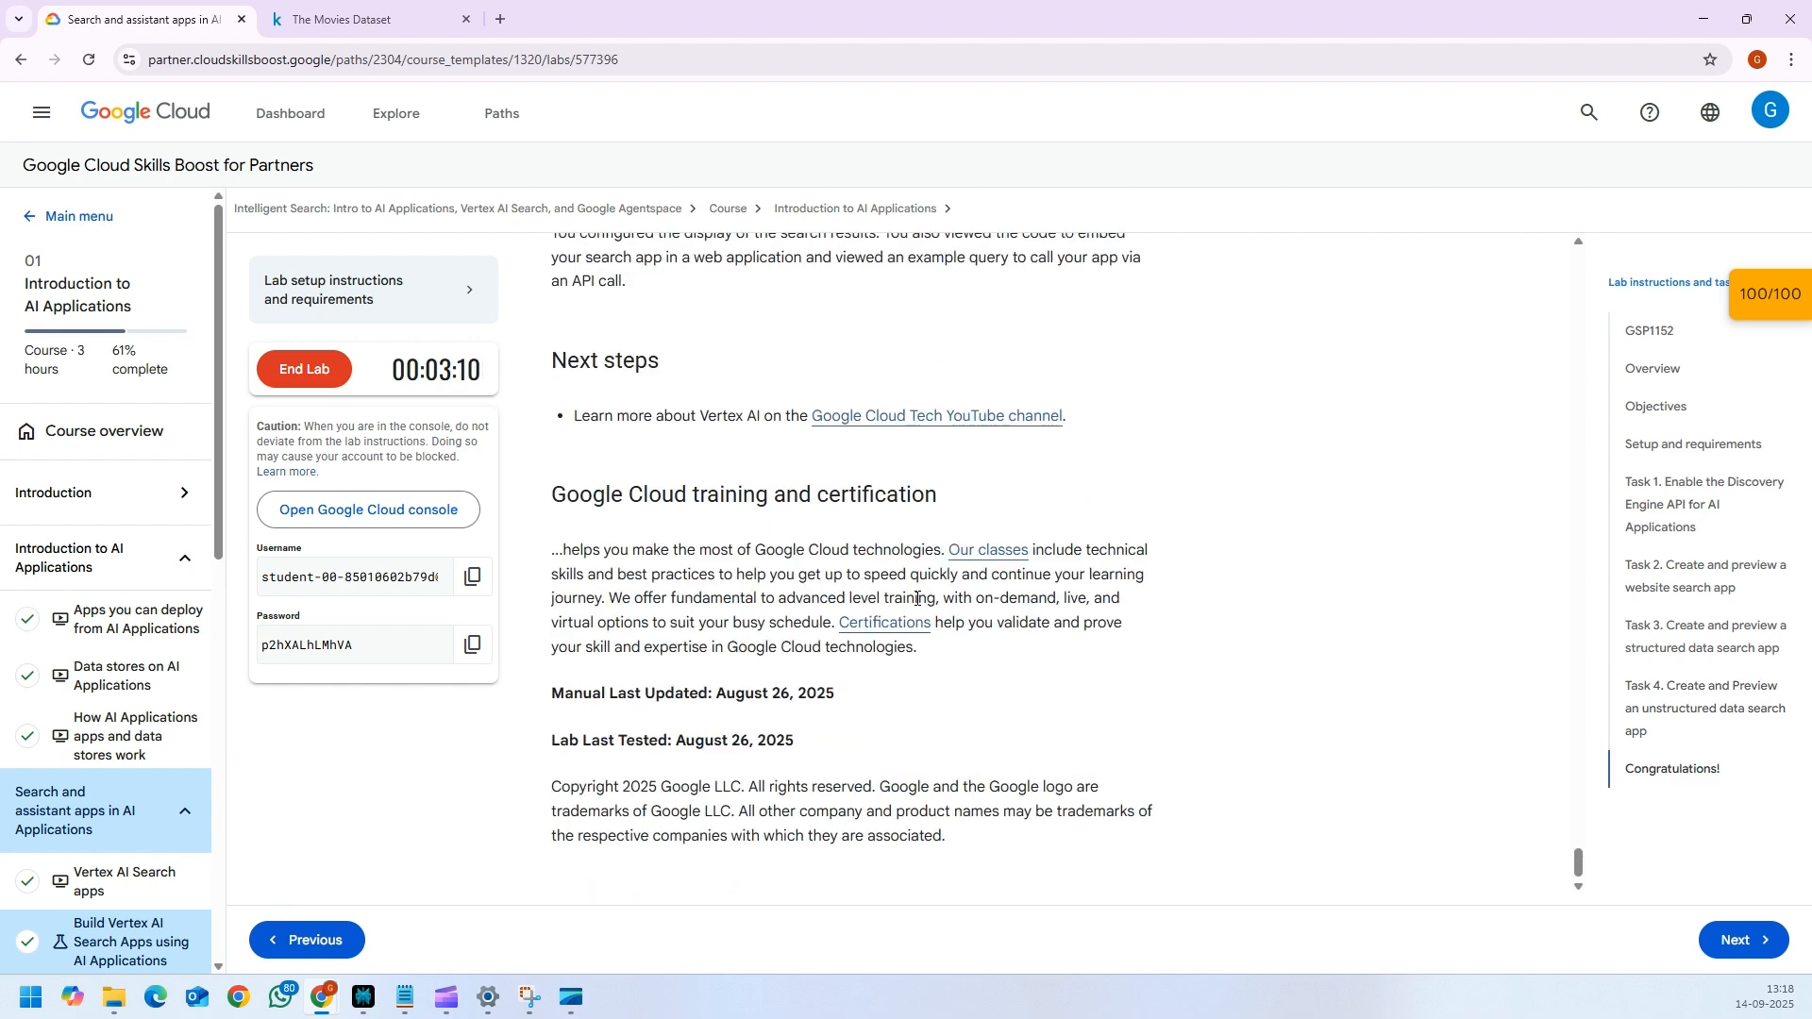
scroll(115, 795, down, 3)
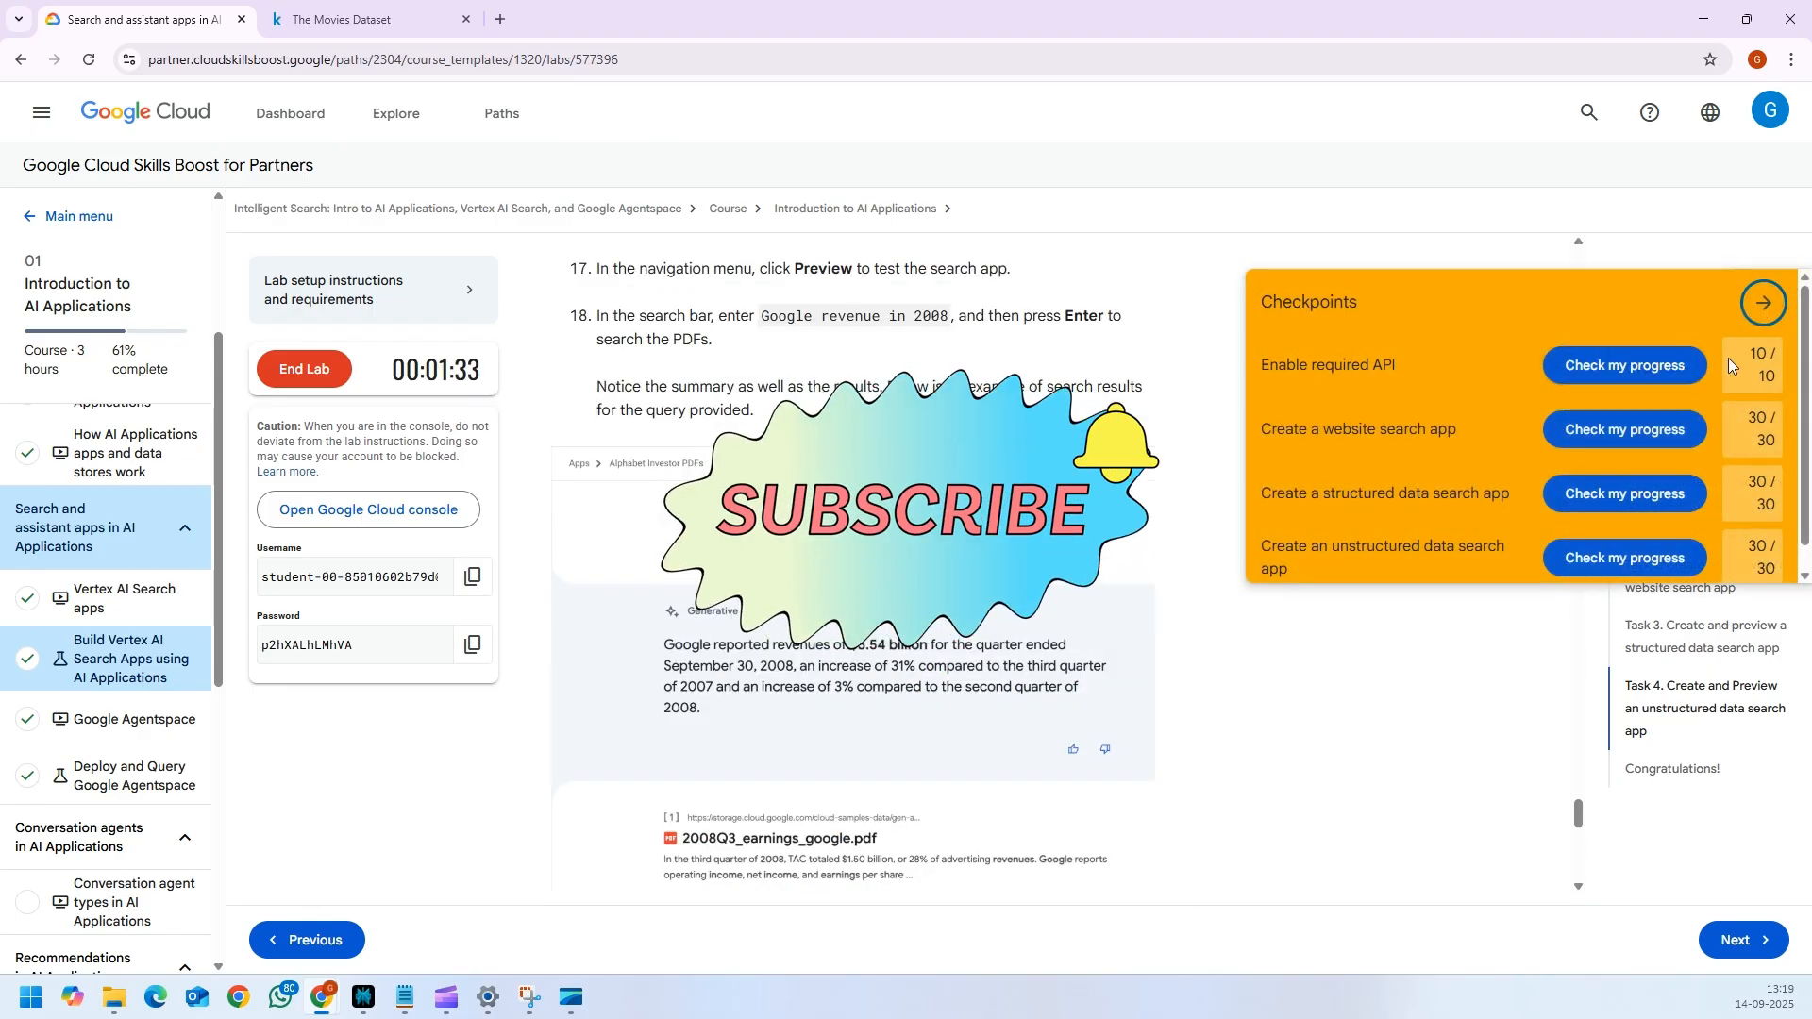
scroll(1729, 377, down, 1)
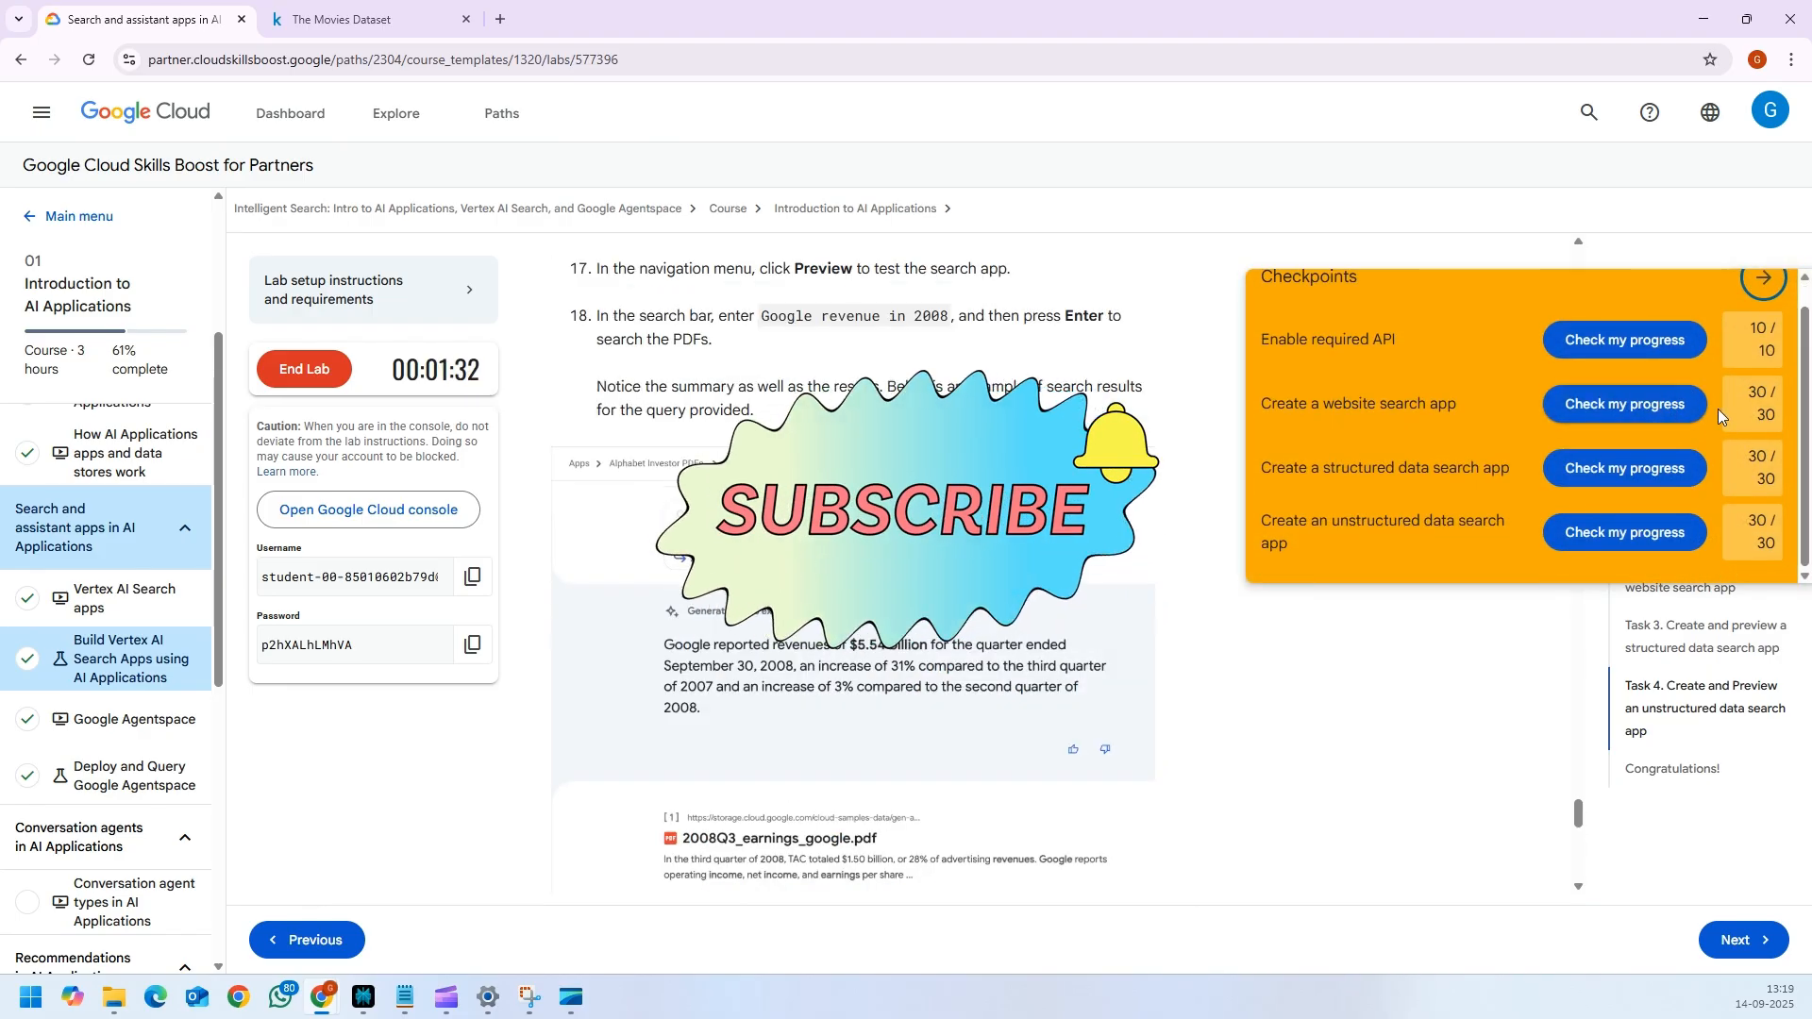